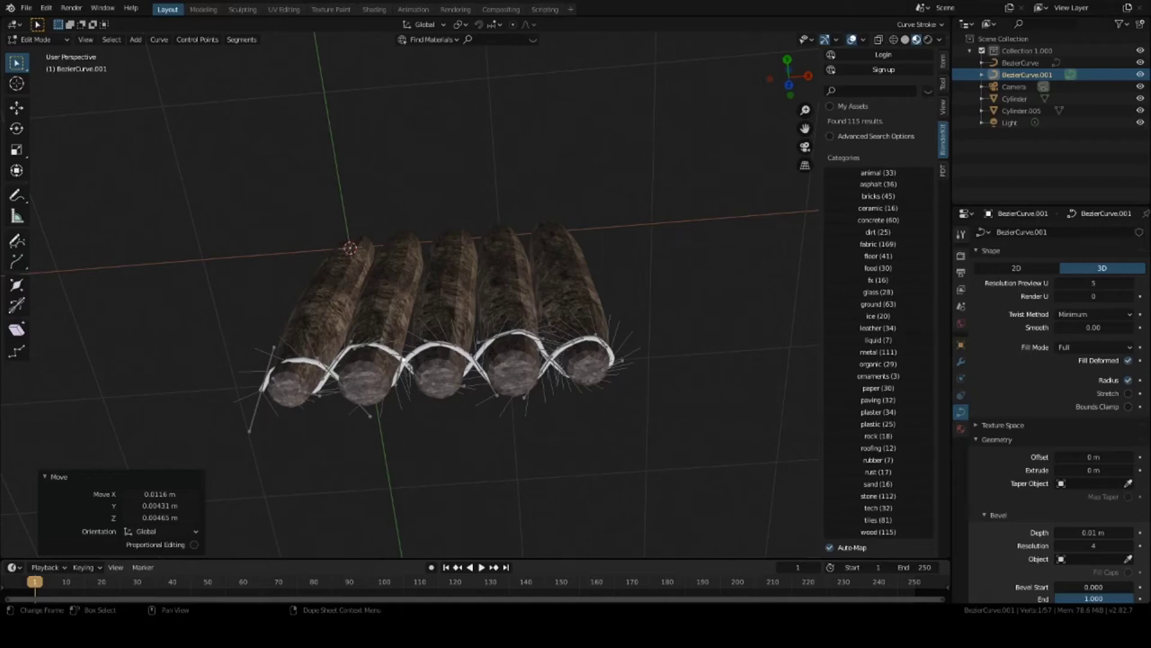
Move a rope control point so its arch sits better over a log.
middle_click_drag(327, 521, 476, 444)
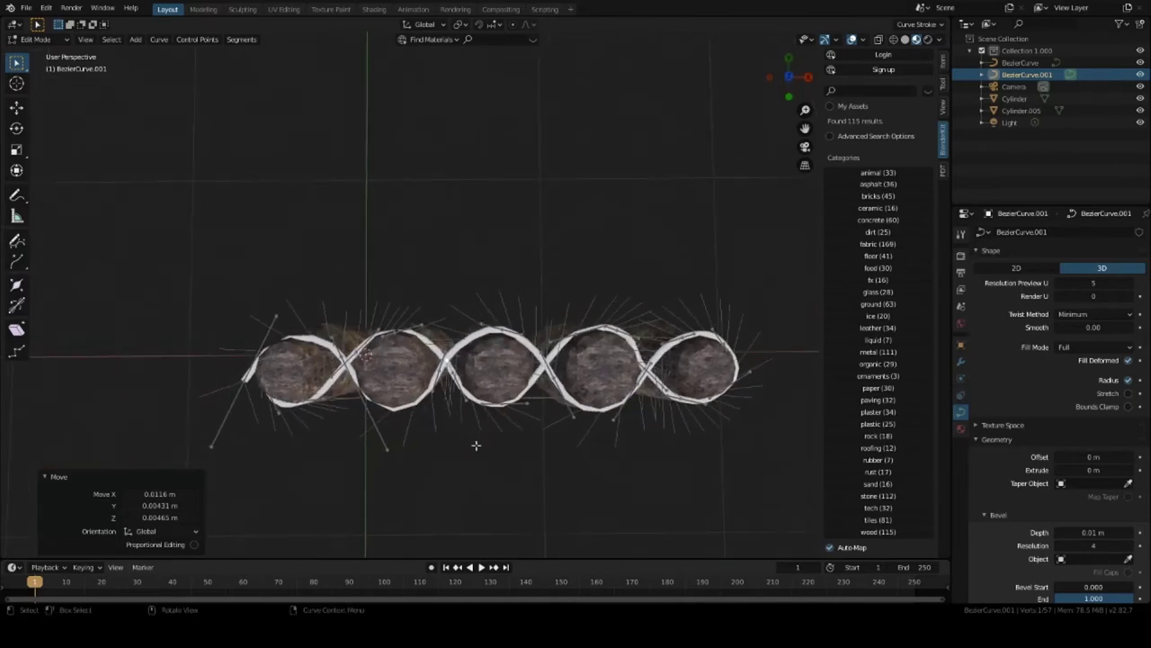
scroll(475, 444, "up", 4)
scroll(480, 483, "up", 2)
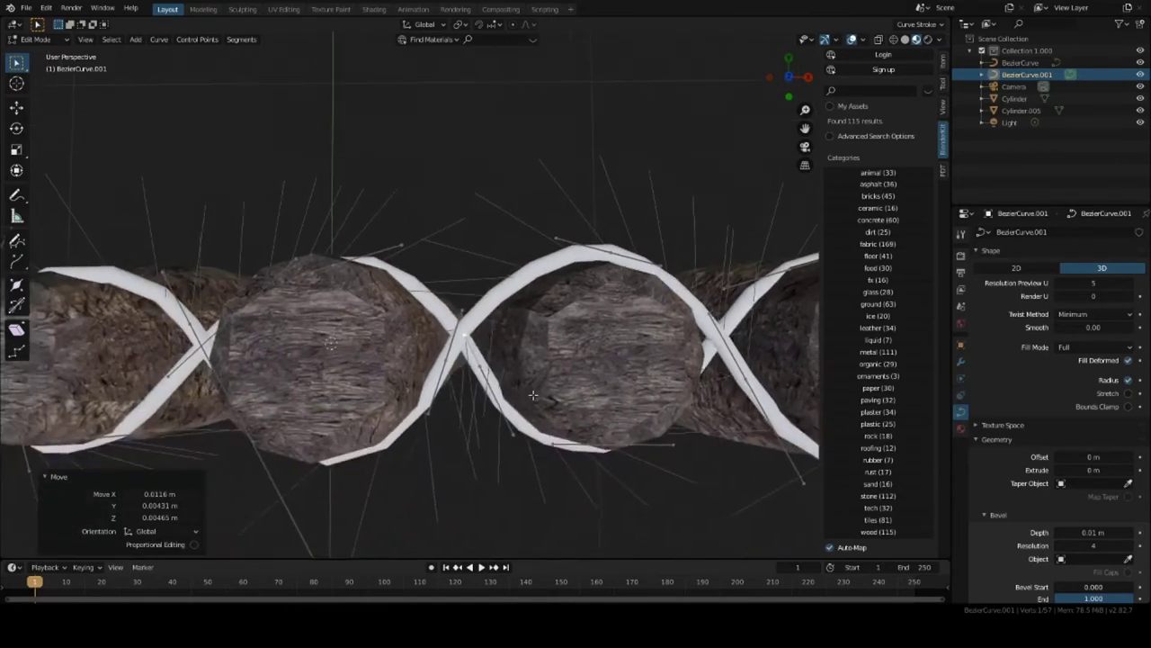
middle_click_drag(533, 395, 524, 466)
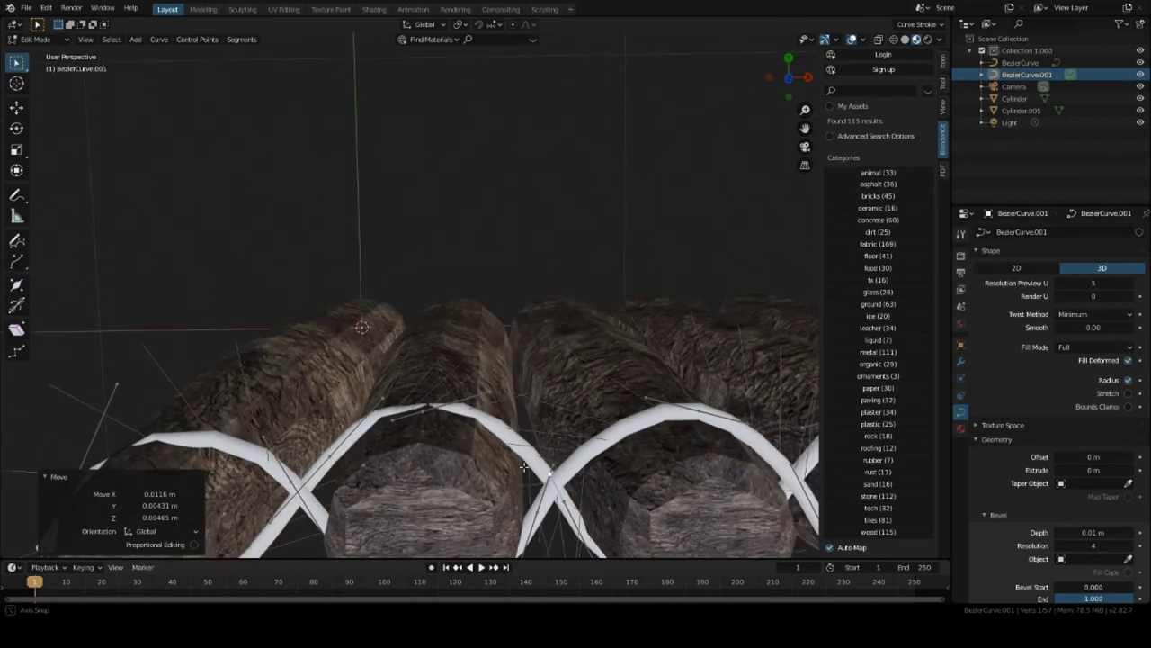
left_click(422, 416)
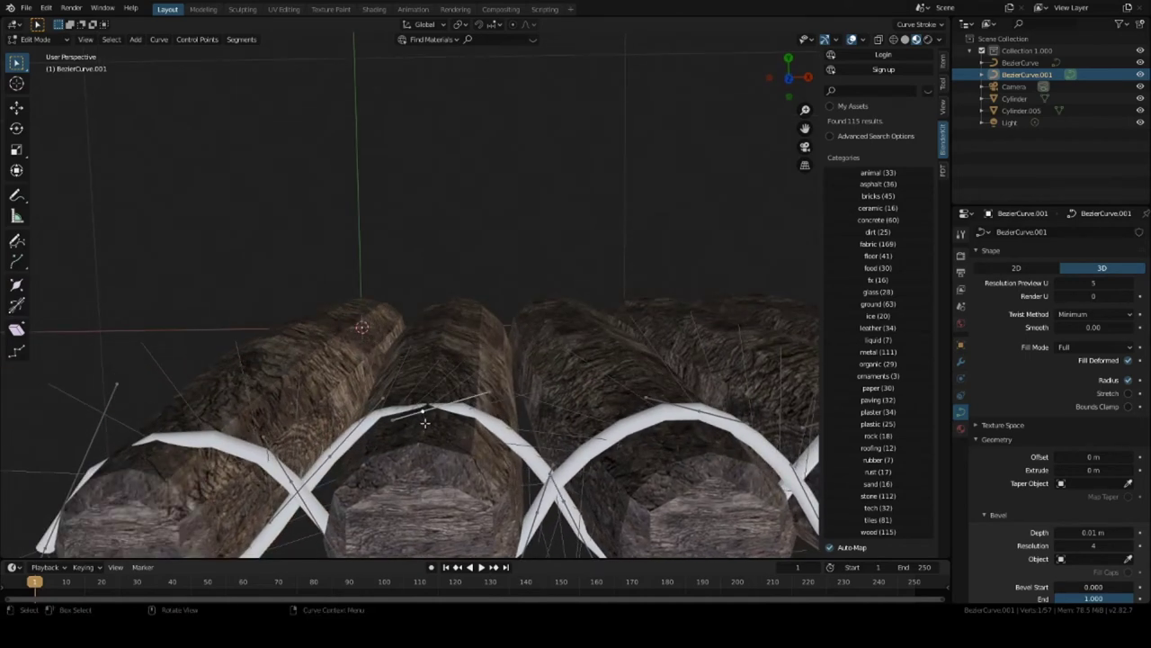
key("g")
left_click(511, 454)
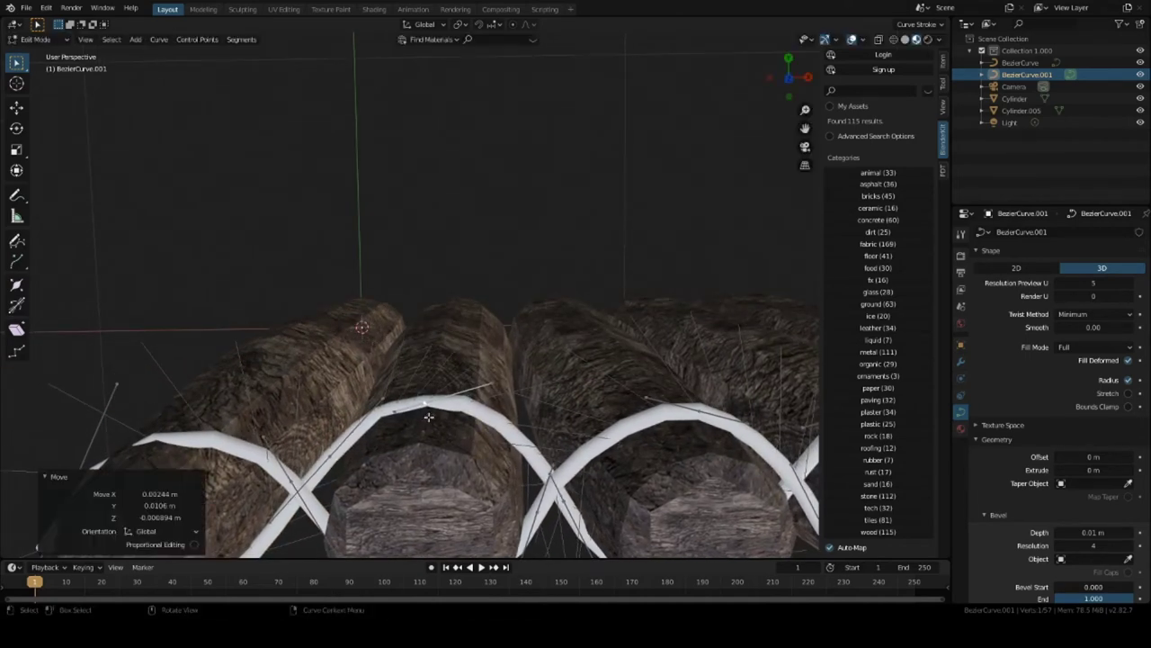
Orbit to a front view of the rope and bring up the Add curve menu.
middle_click_drag(514, 456, 550, 304)
mouse_move(611, 322)
middle_mouse_down()
mouse_move(609, 297)
mouse_move(605, 311)
middle_mouse_up()
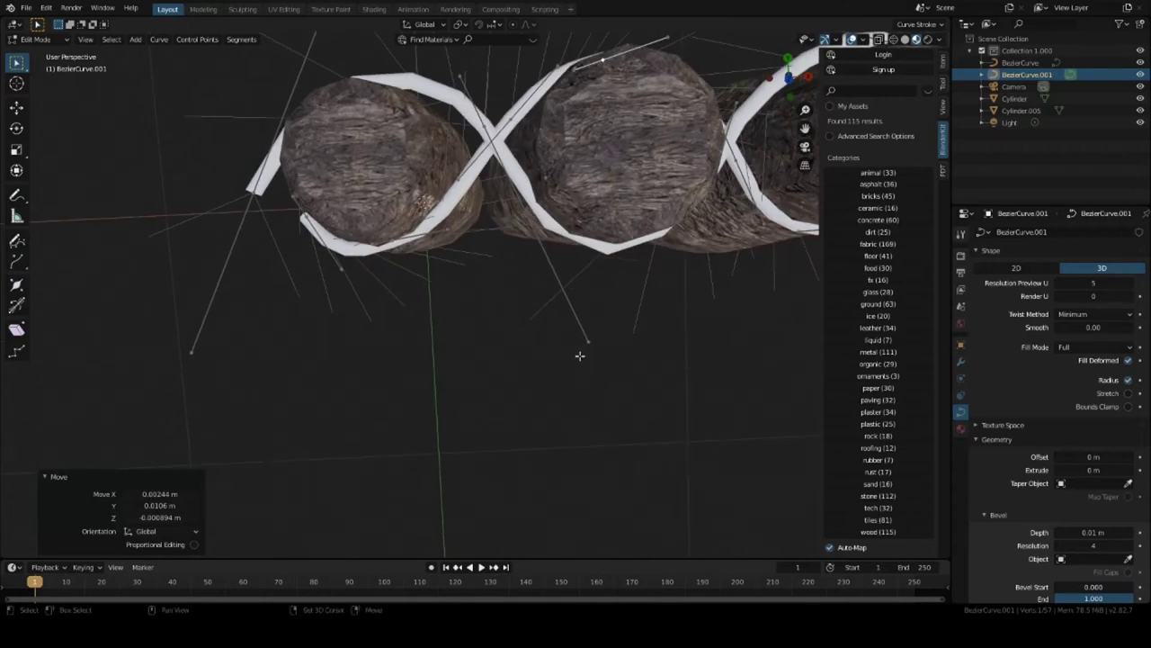
key("shift+a")
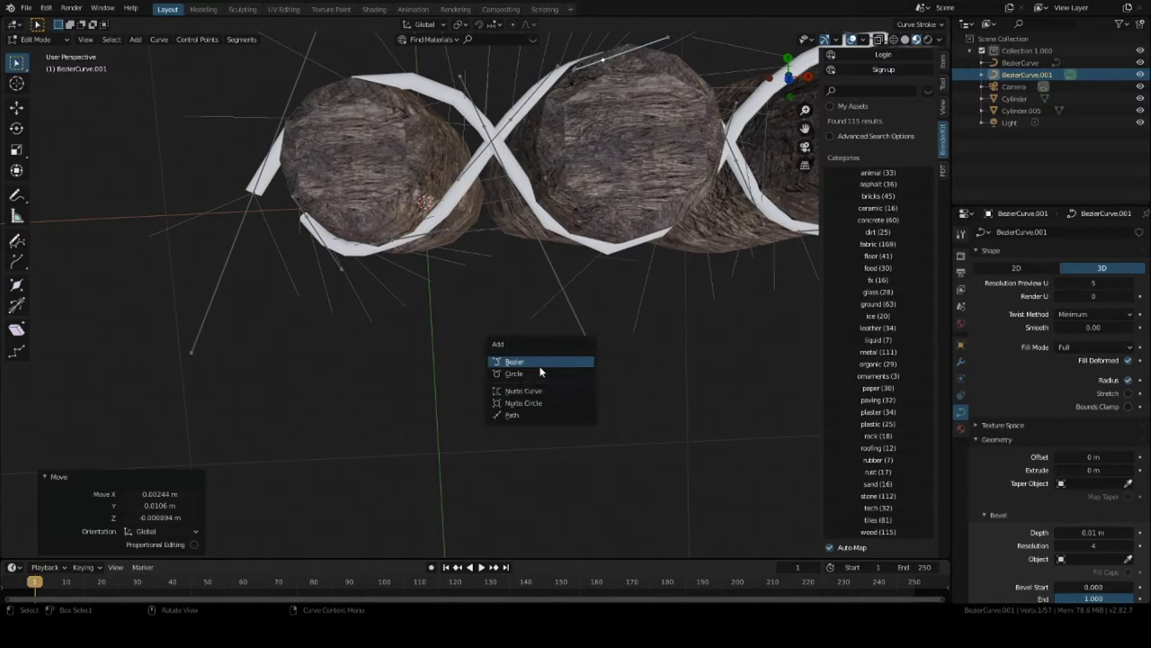
Add a Bezier curve segment to the rope object and move it out beneath the log row.
left_click(540, 364)
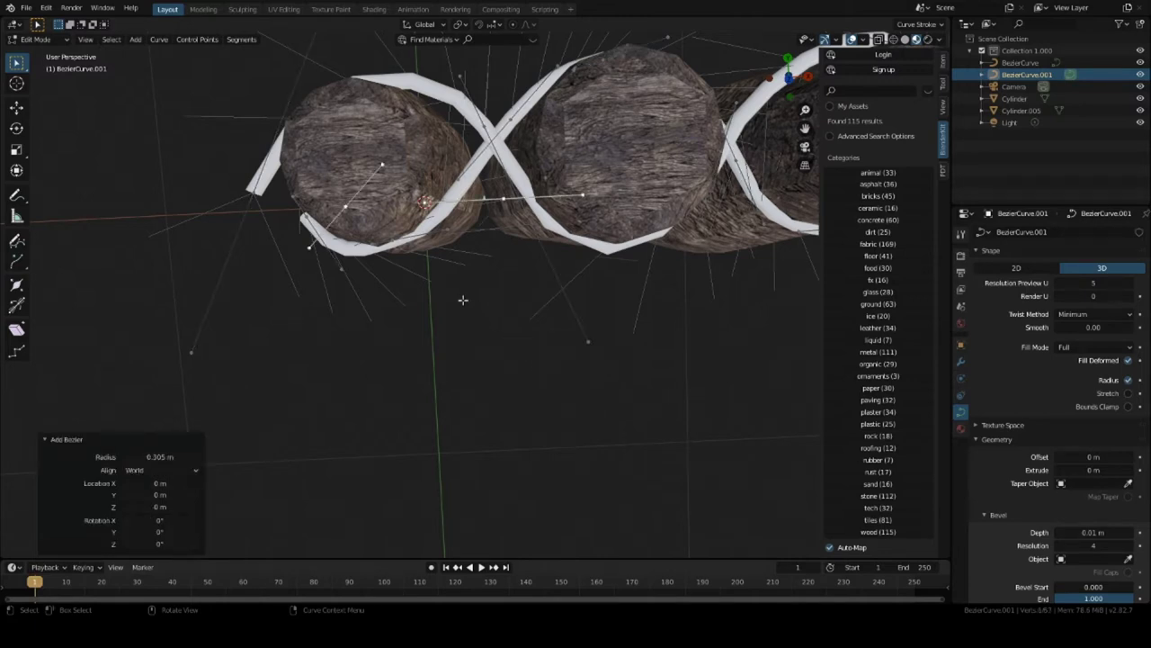
key("g")
left_click(495, 493)
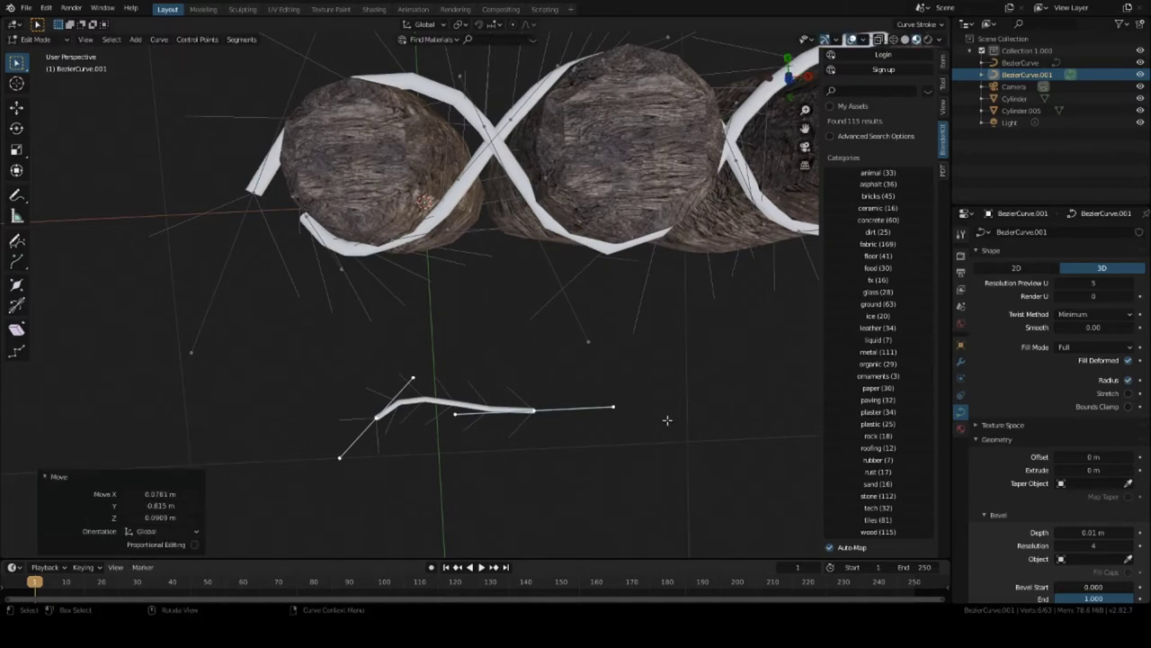
middle_click_drag(667, 420, 564, 386)
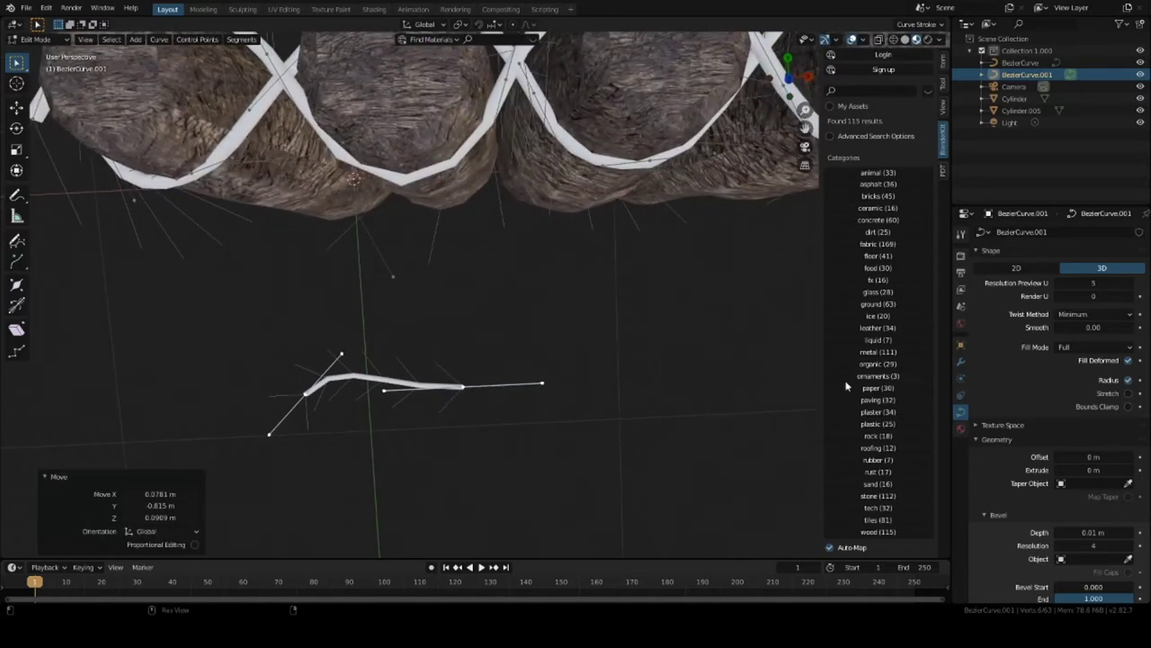
middle_click_drag(401, 428, 378, 382)
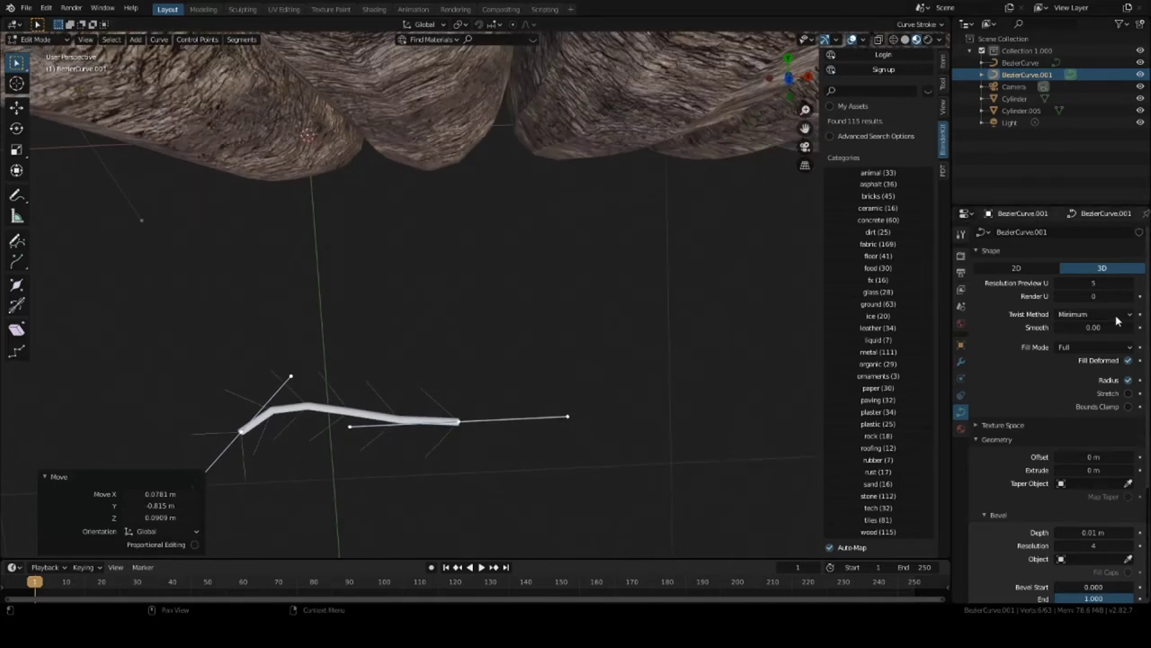
left_click(1080, 282)
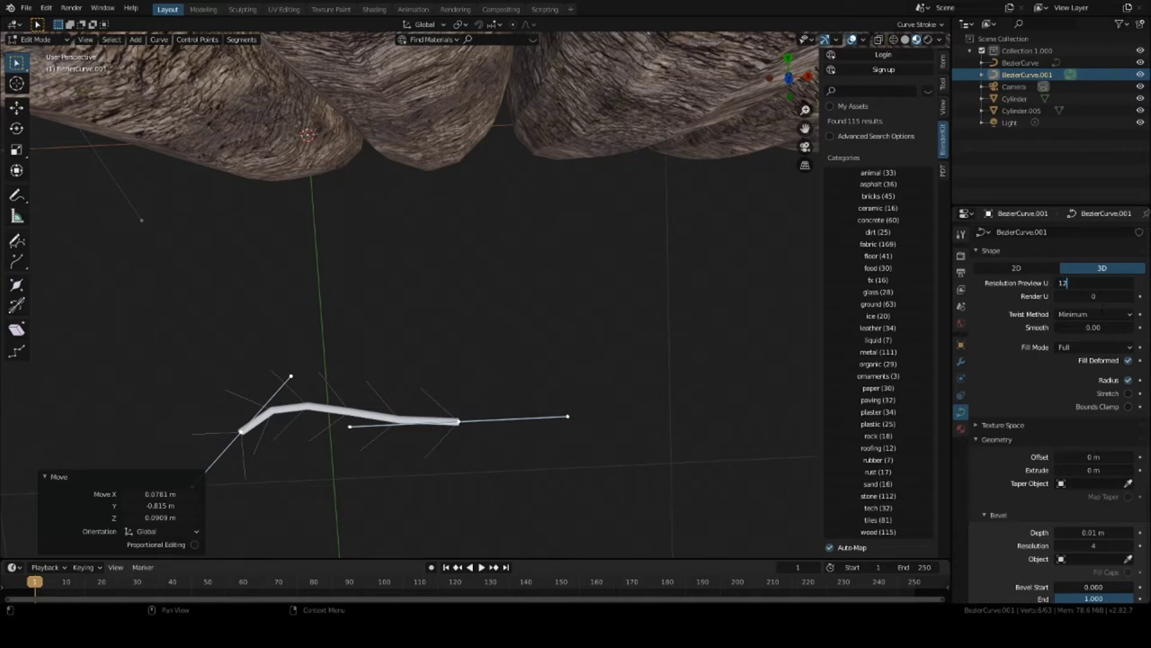
key("Return")
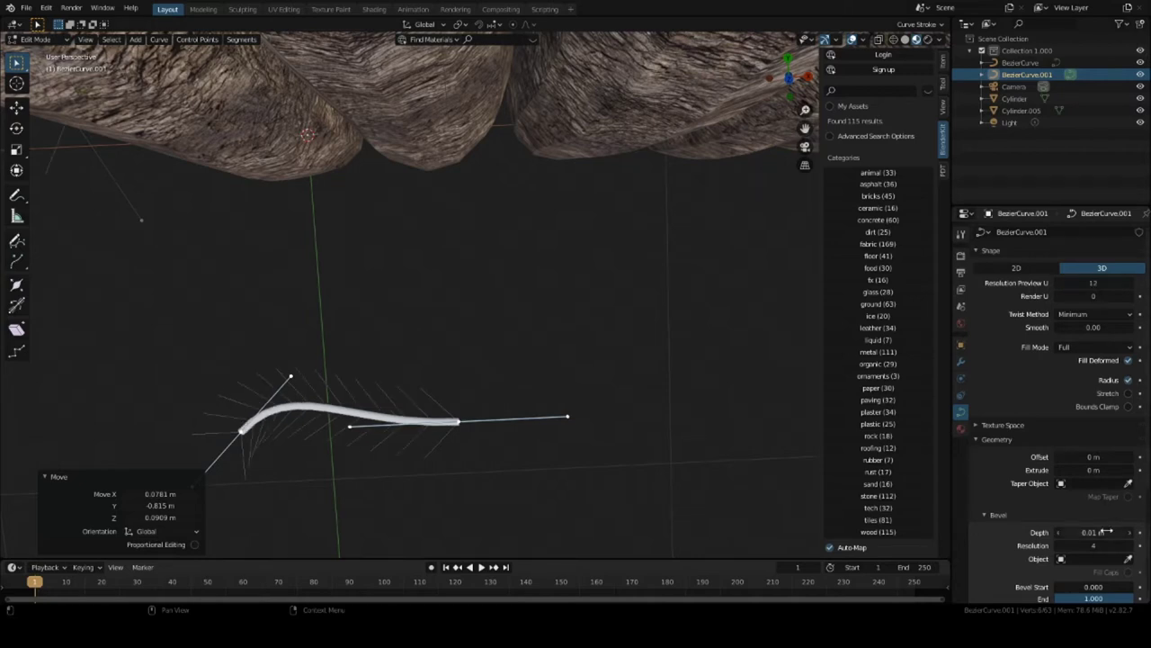
left_click(1093, 533)
type("0")
key("Return")
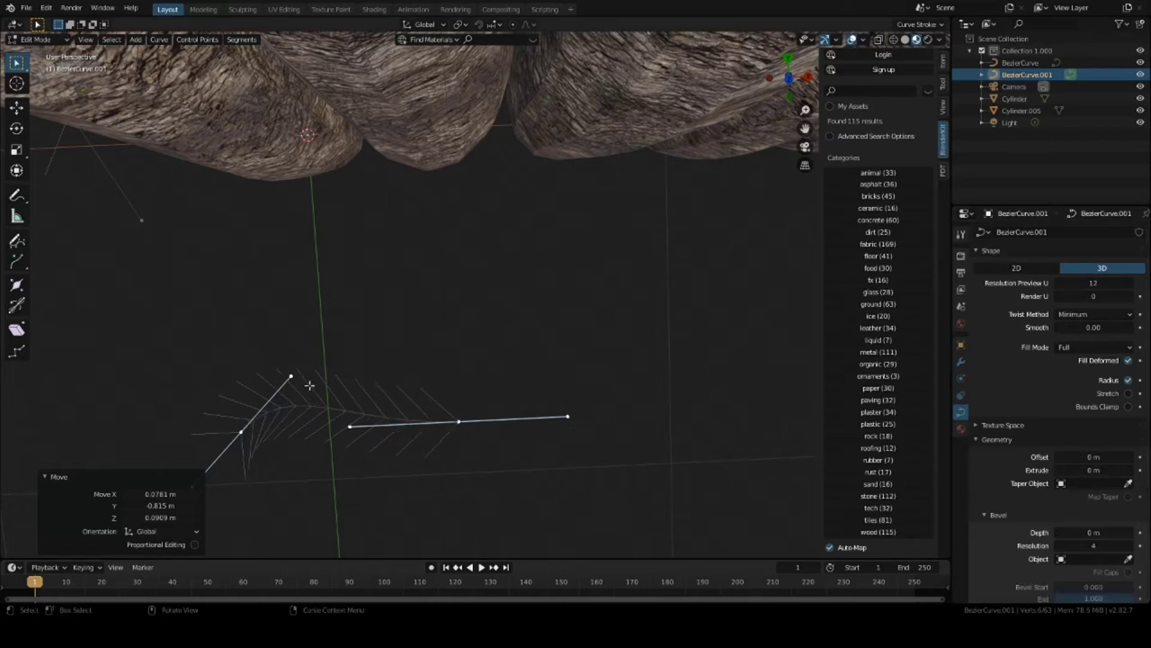
middle_click_drag(414, 398, 395, 353)
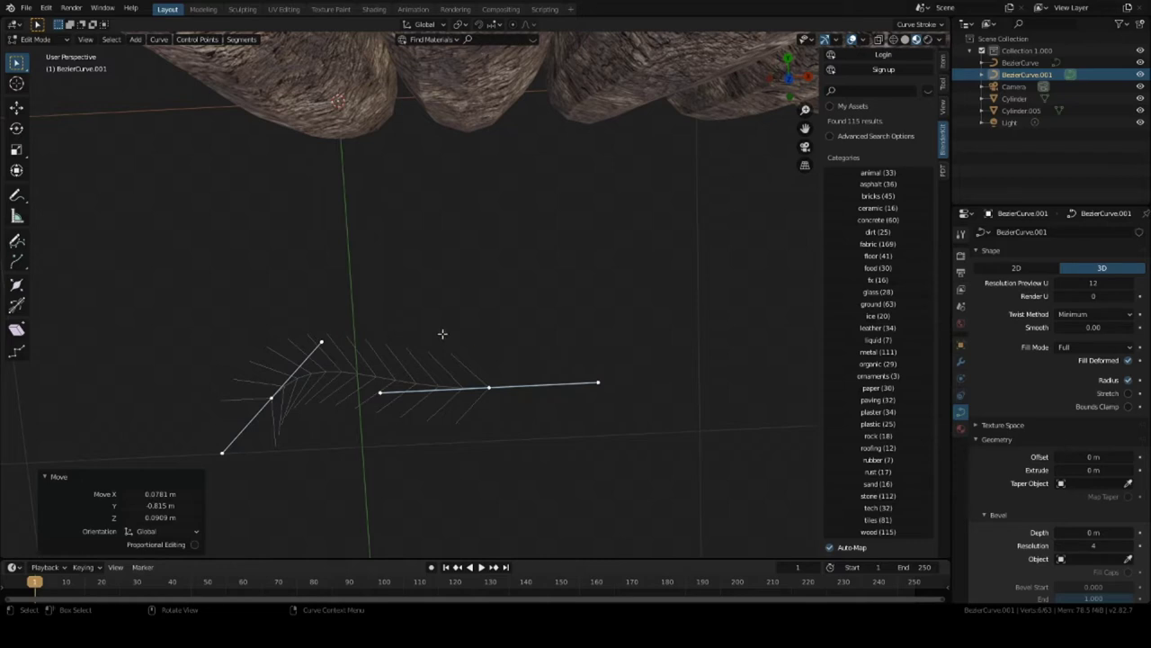
left_click(1093, 282)
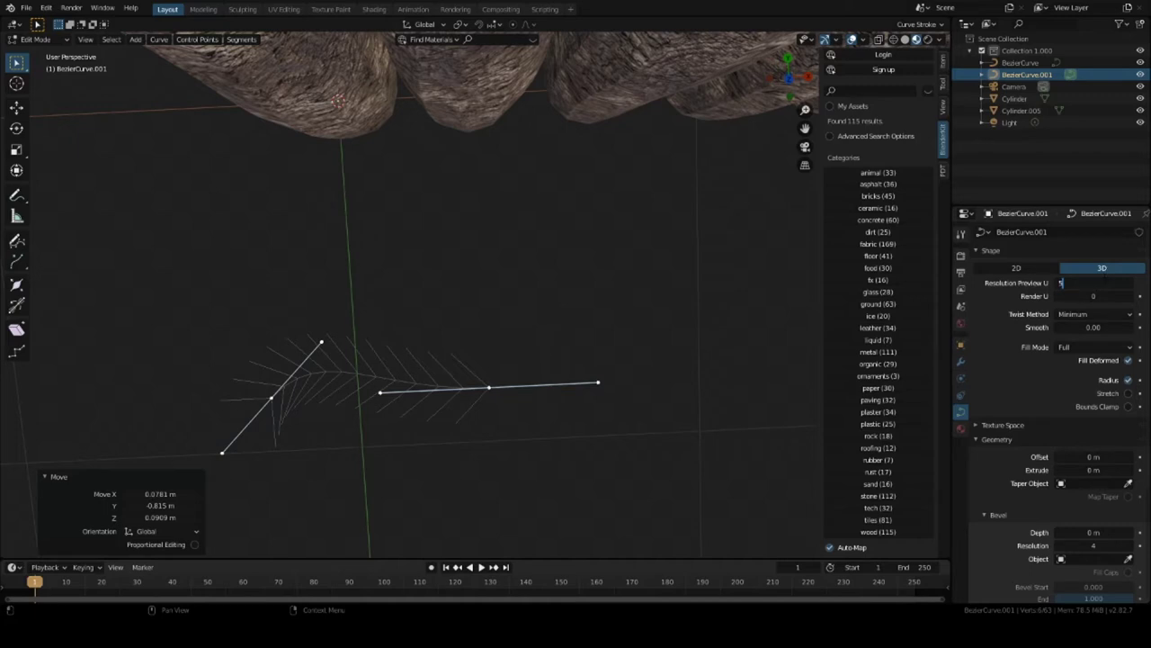
key("Return")
left_click(1091, 441)
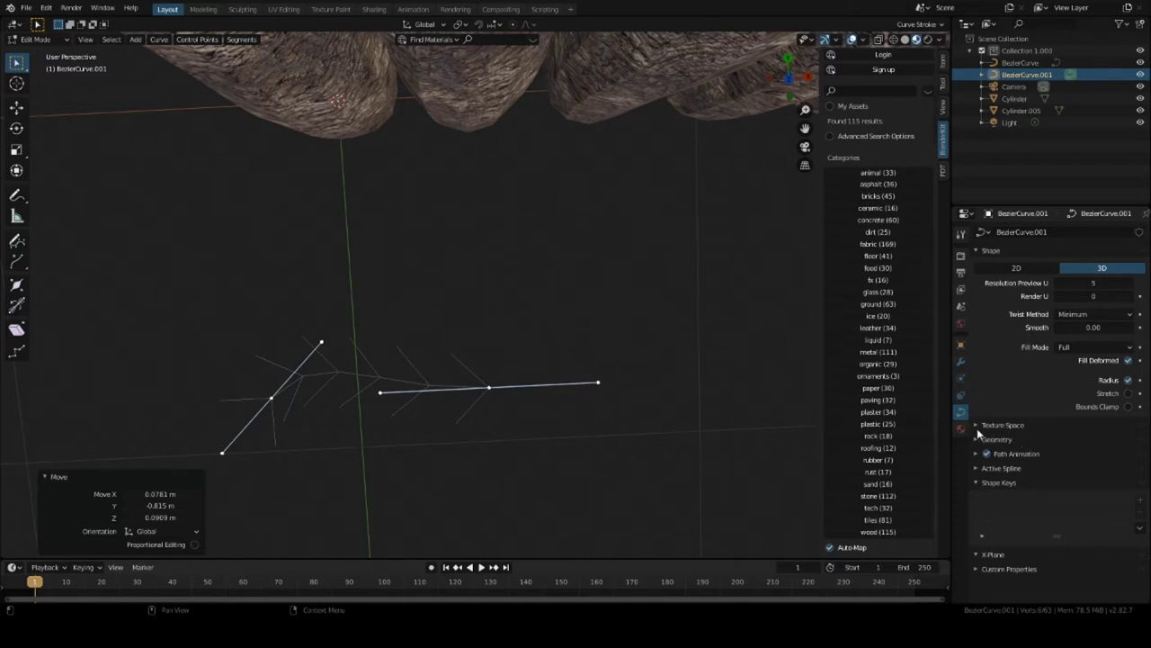
left_click(977, 439)
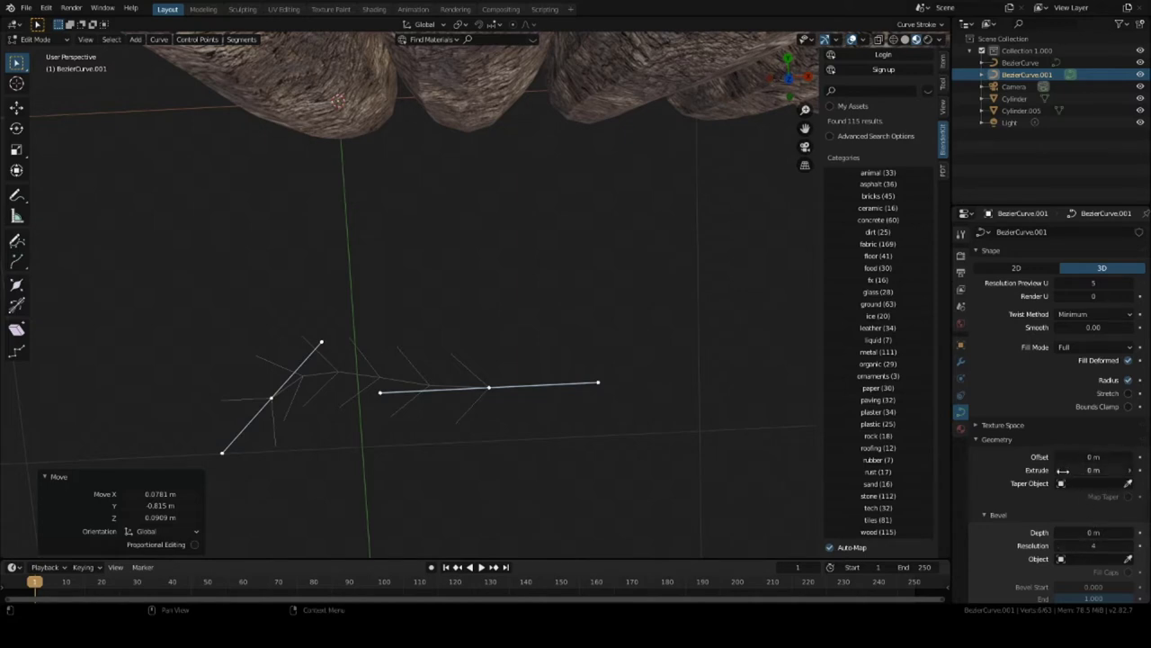
left_click(1091, 533)
type("0.08")
key("Return")
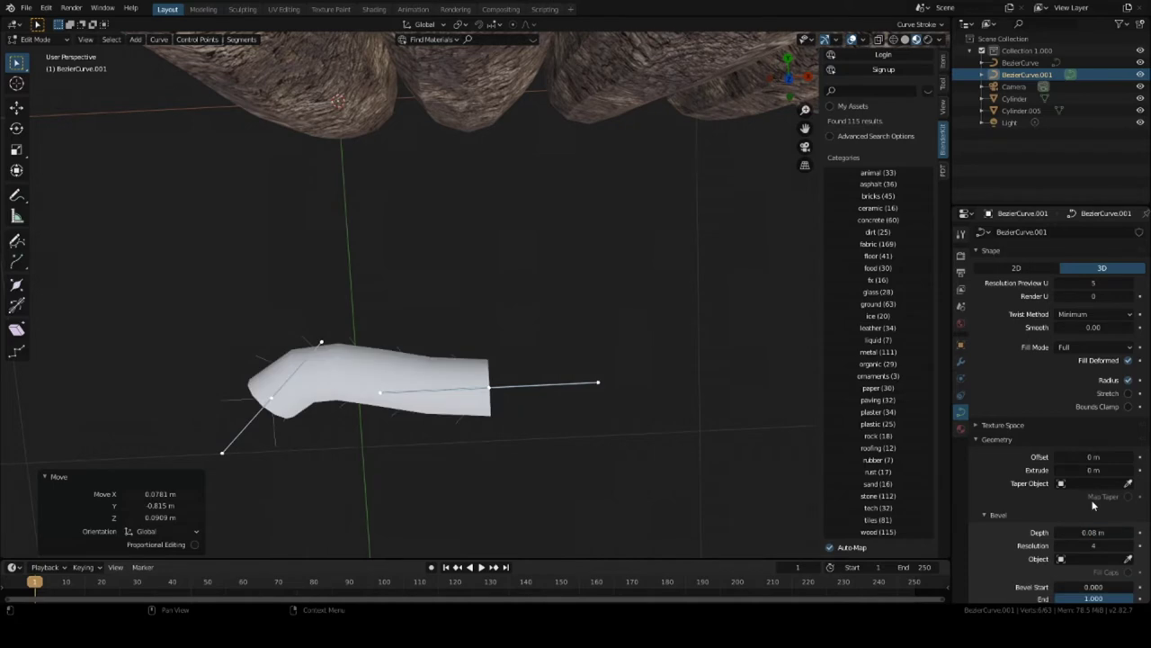
left_click(1061, 533)
left_click(1060, 533)
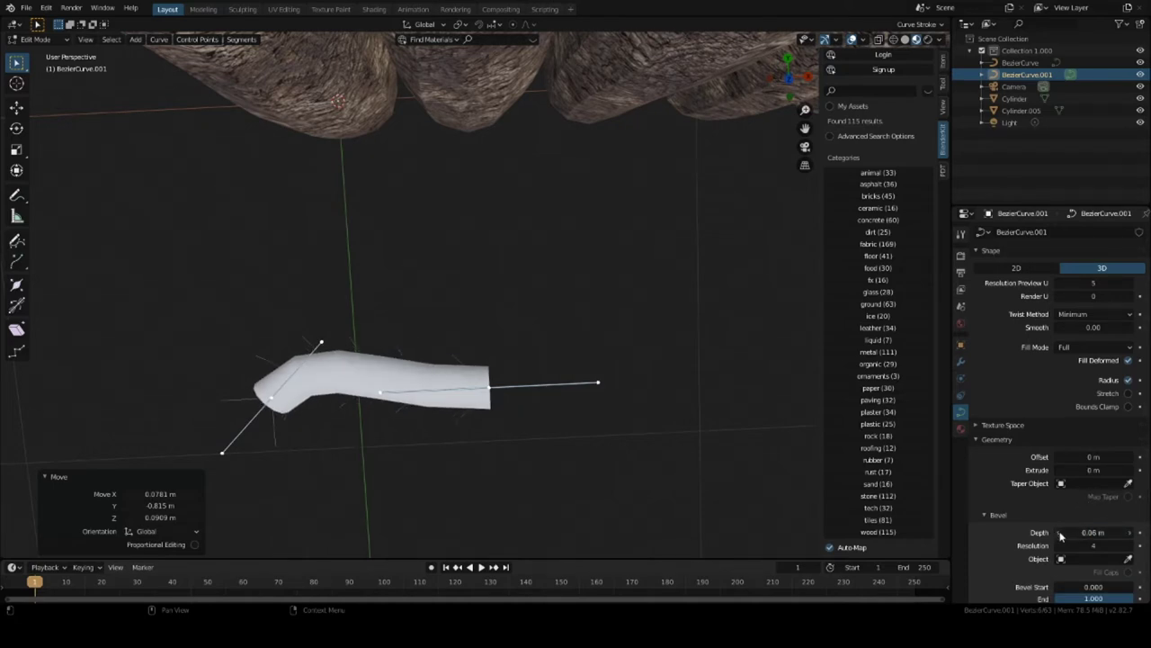
left_click(1060, 534)
left_click(1061, 534)
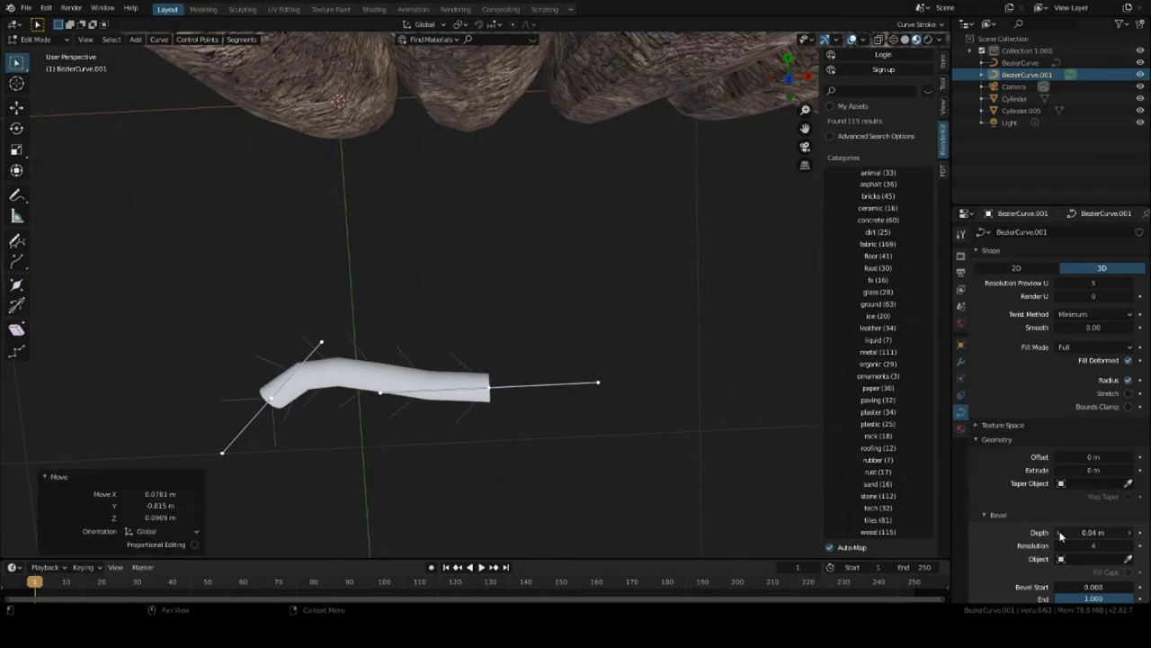
left_click(1060, 534)
left_click(1060, 533)
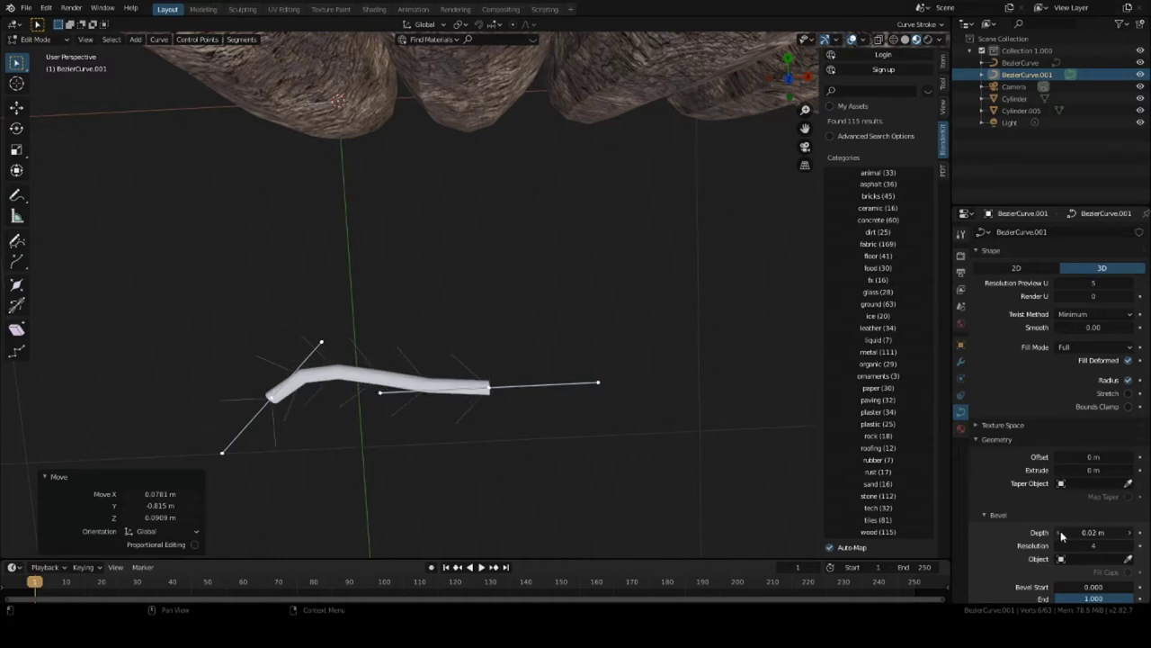
left_click(1060, 534)
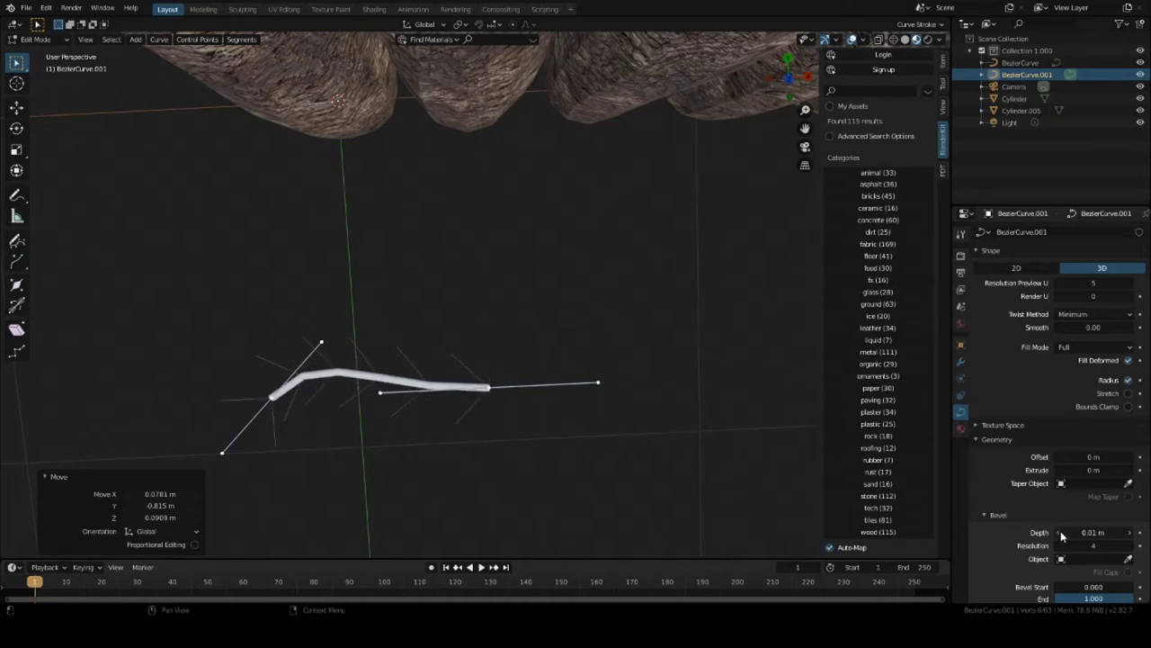
scroll(545, 297, "down", 3)
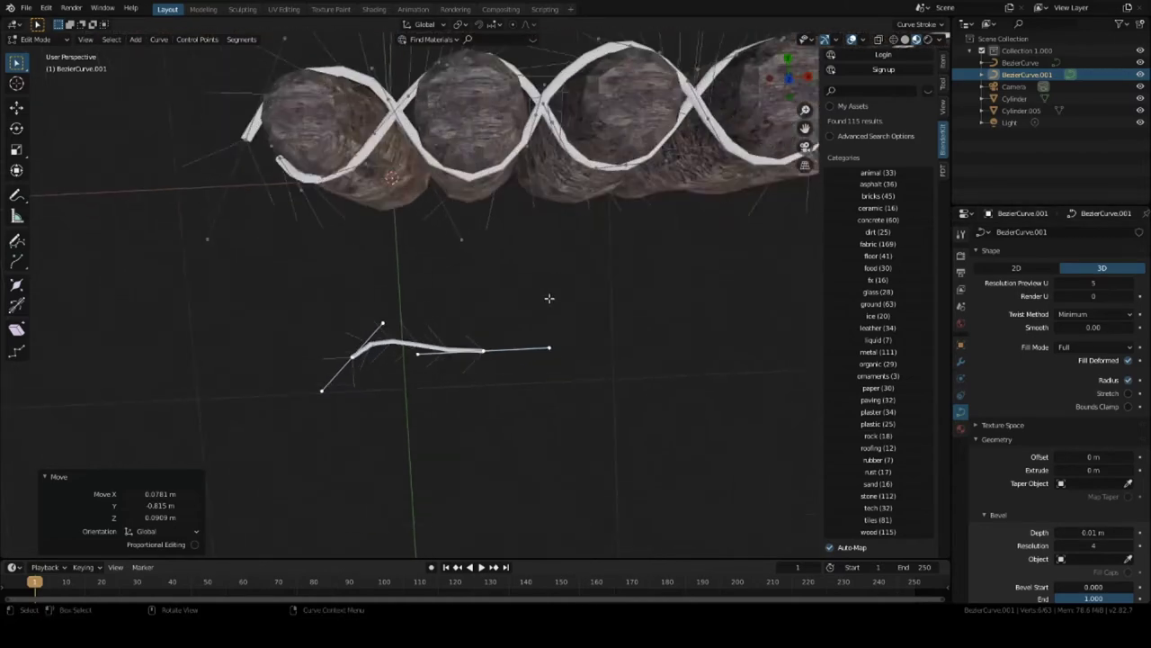
Box-select the extra Bezier curve's points below the logs and delete them as Vertices.
scroll(550, 298, "up", 2)
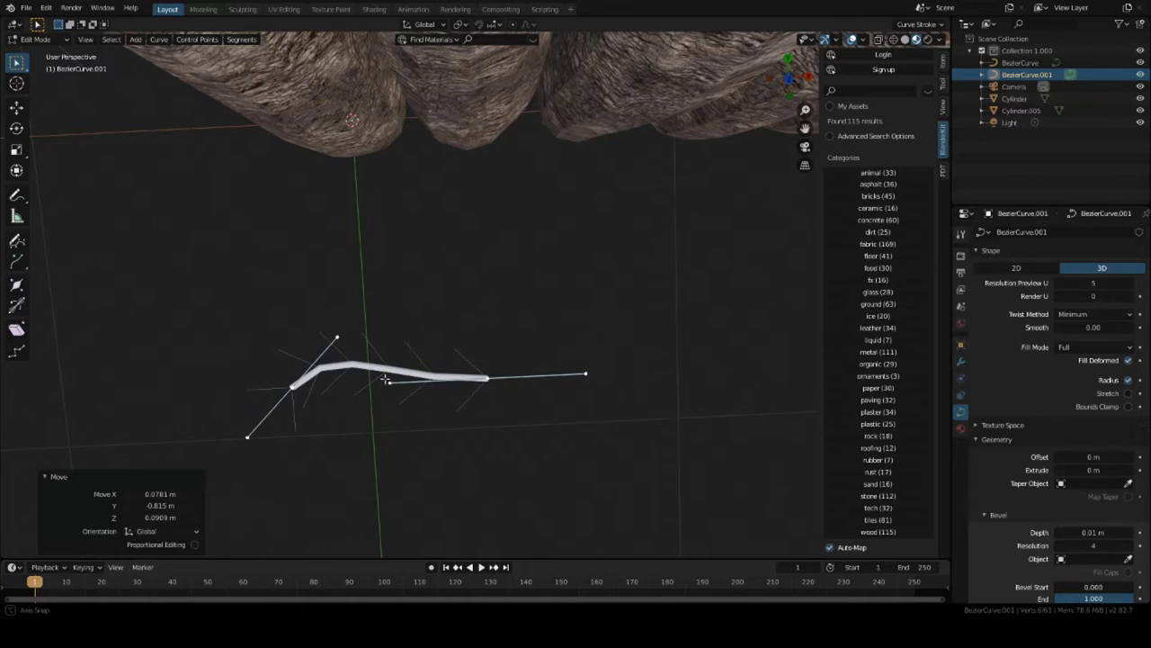
mouse_move(385, 380)
middle_mouse_down()
mouse_move(414, 381)
mouse_move(373, 393)
mouse_move(390, 378)
middle_mouse_up()
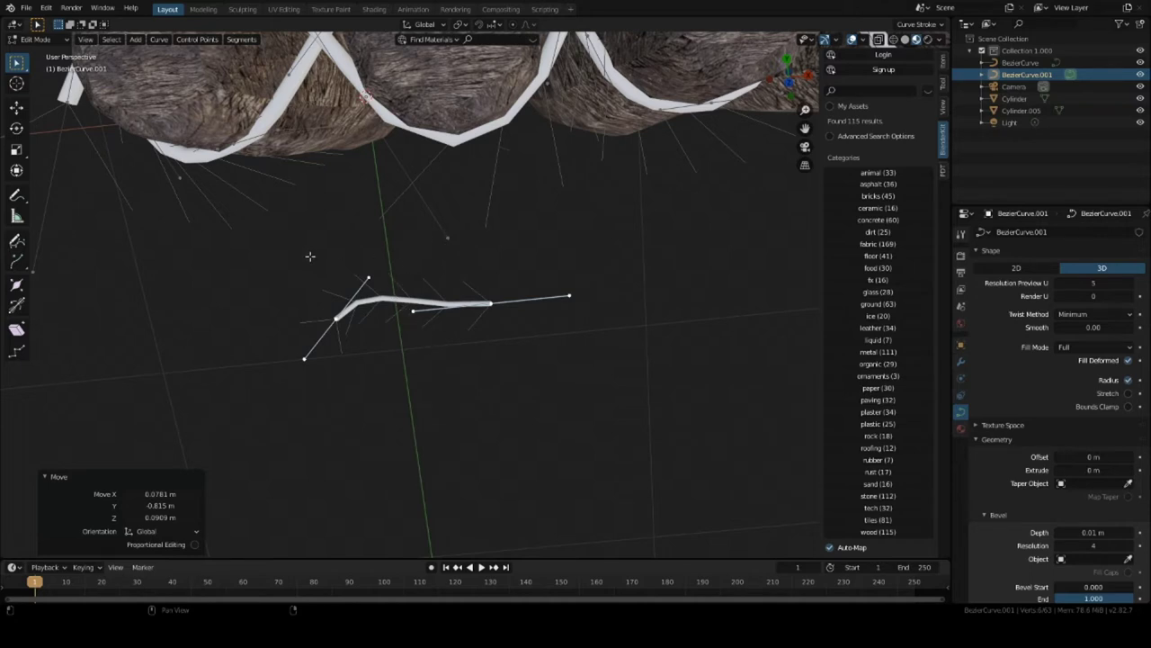
left_click_drag(278, 266, 635, 412)
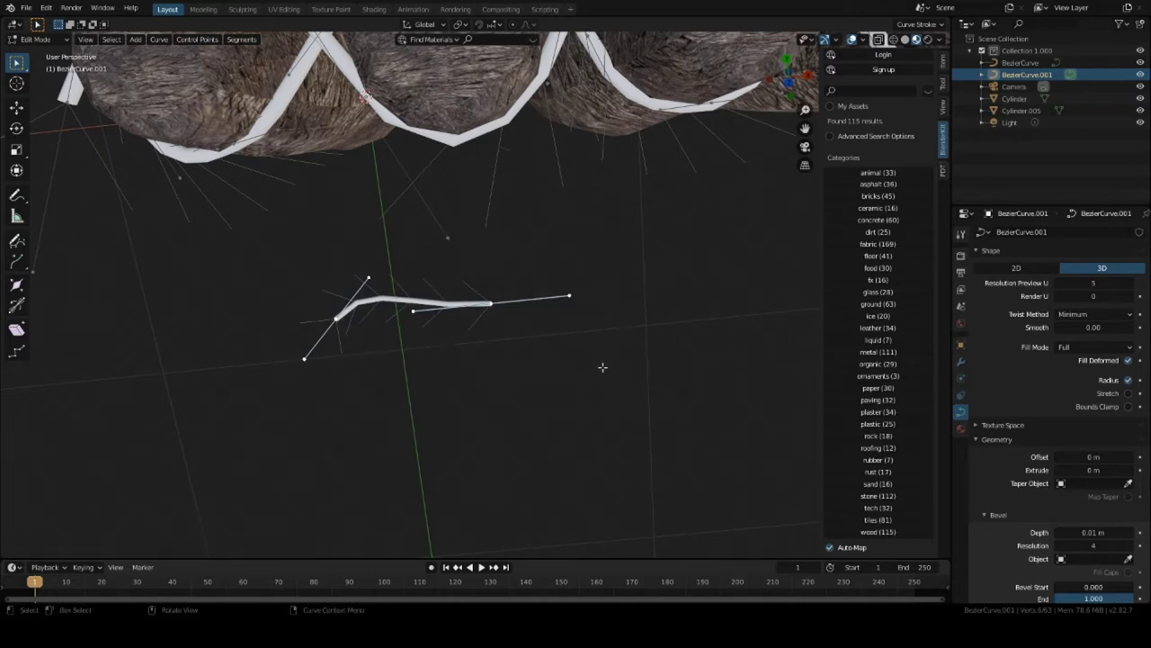
key("x")
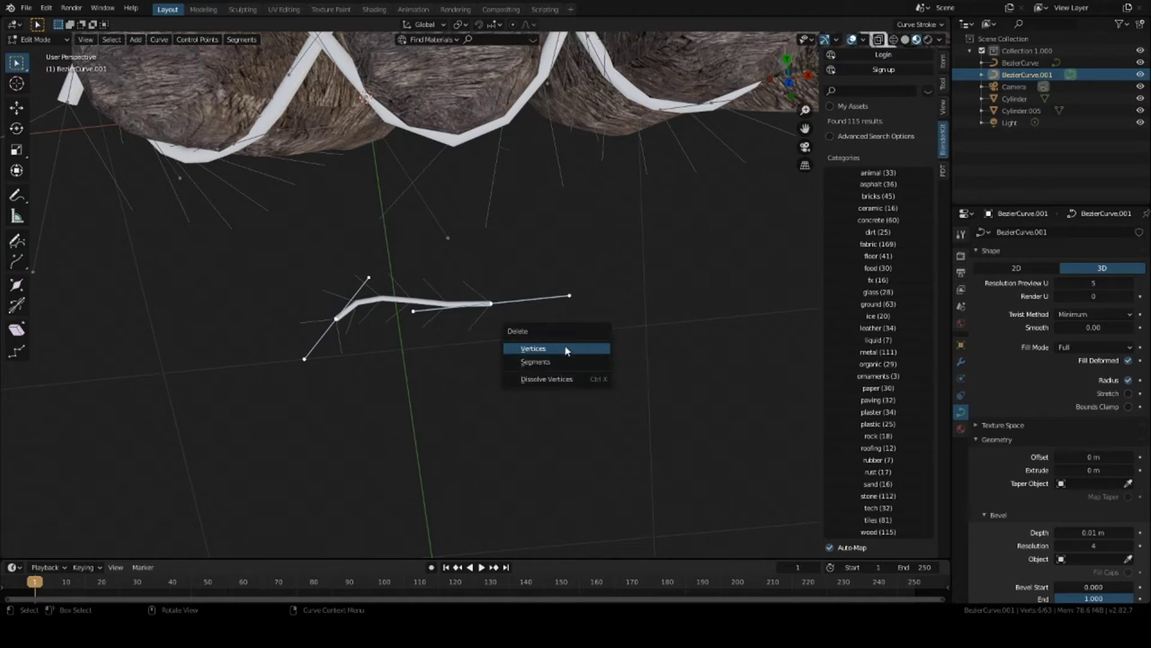
left_click(566, 349)
scroll(494, 301, "down", 5)
middle_click_drag(494, 282, 221, 303)
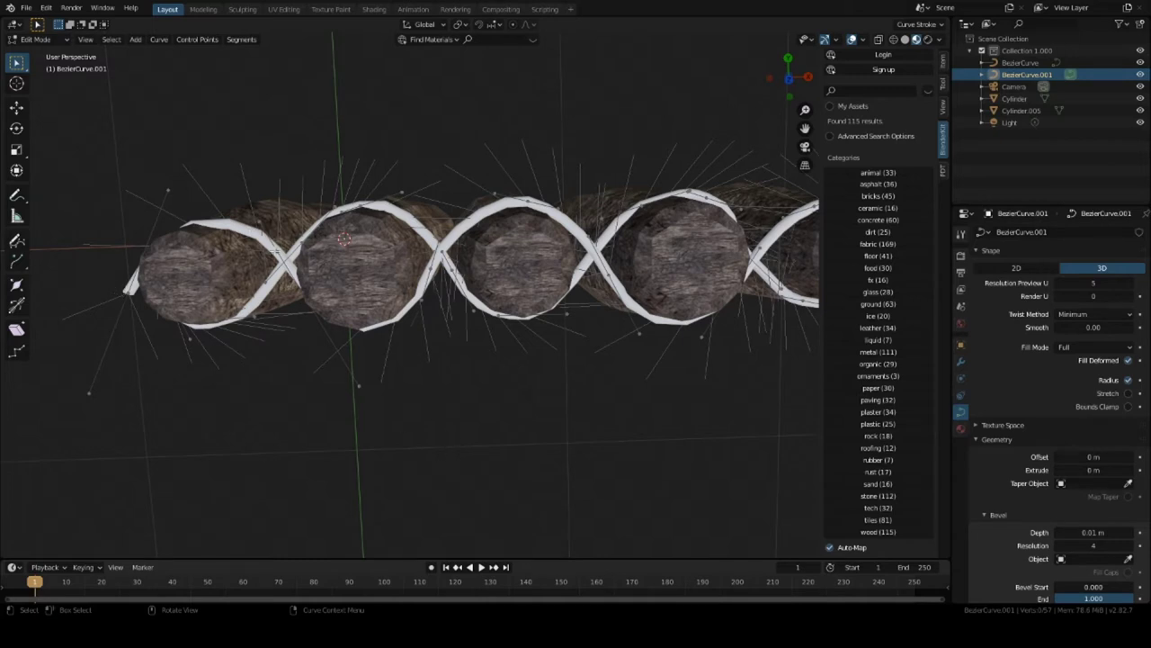
Extend the rope's loose end outward, swing it around the log, and lift it toward the crossing.
left_click(281, 263)
middle_click_drag(180, 336, 424, 260, "shift")
scroll(549, 324, "up", 5)
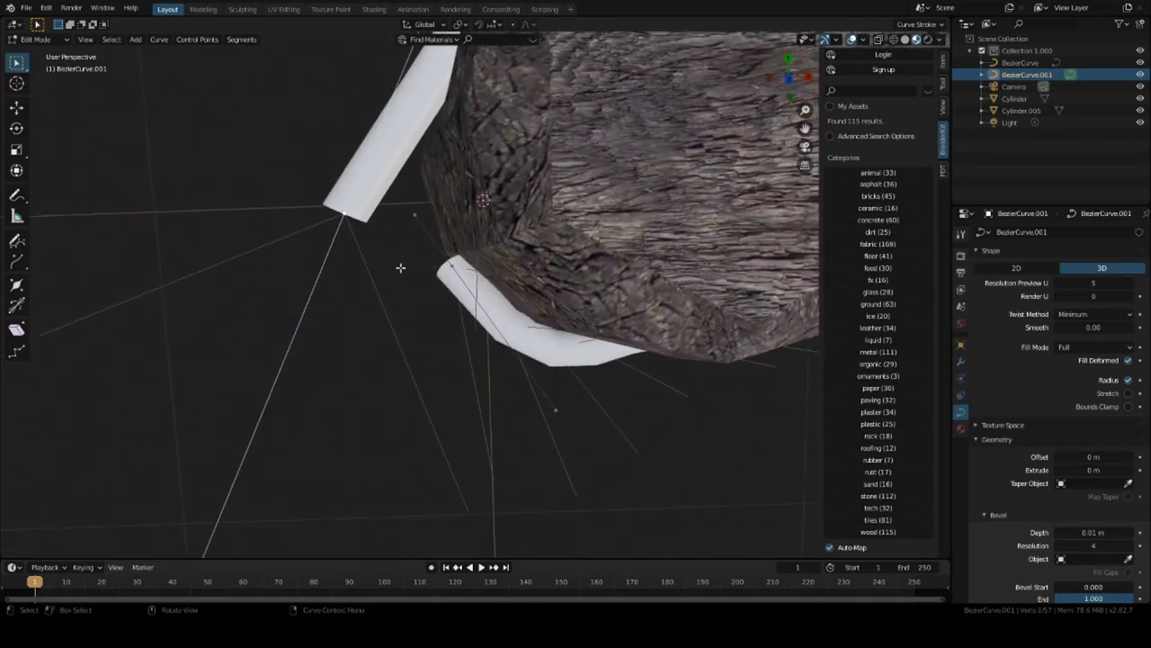
scroll(355, 305, "down", 5)
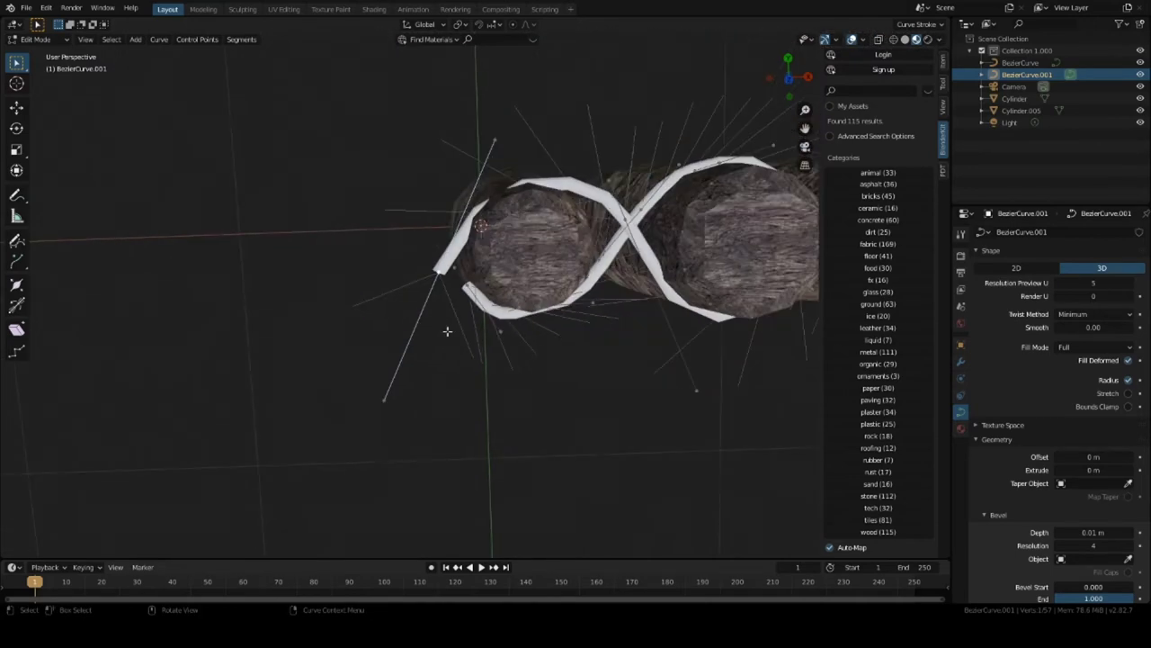
key("g")
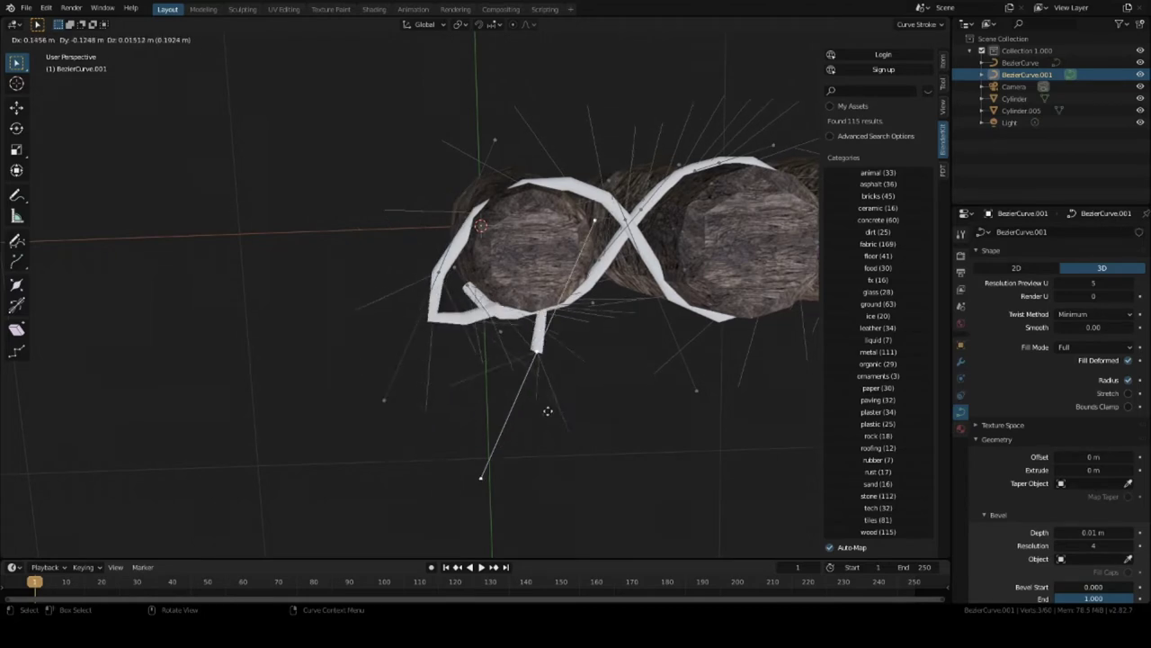
left_click(591, 523)
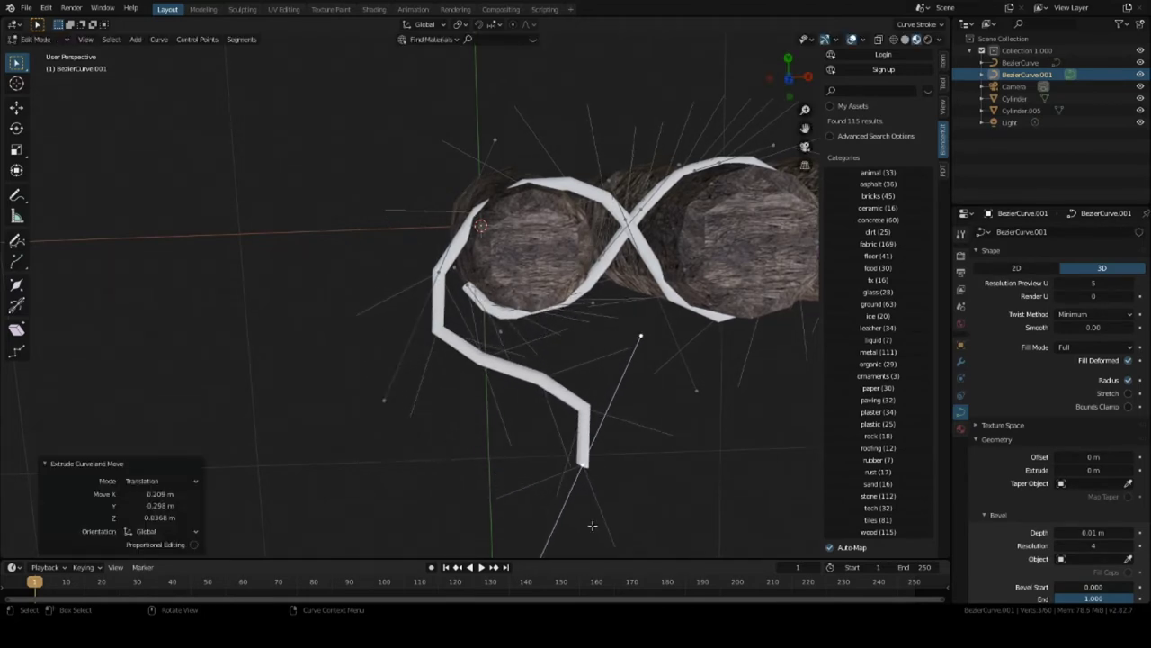
key("r")
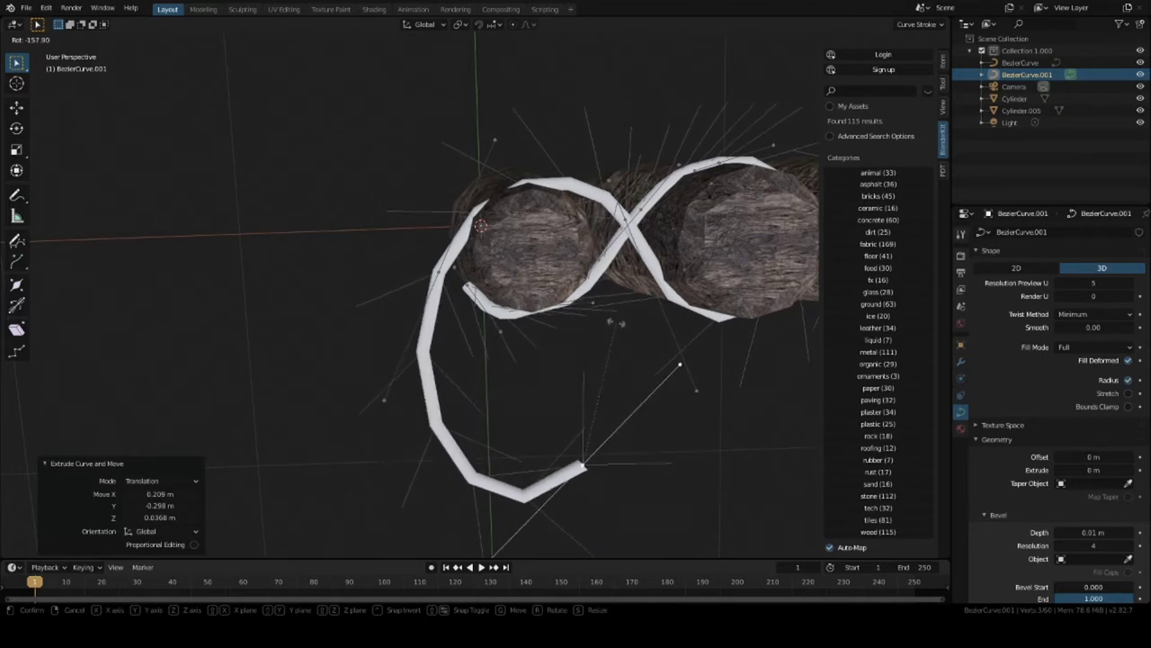
left_click(627, 338)
key("g")
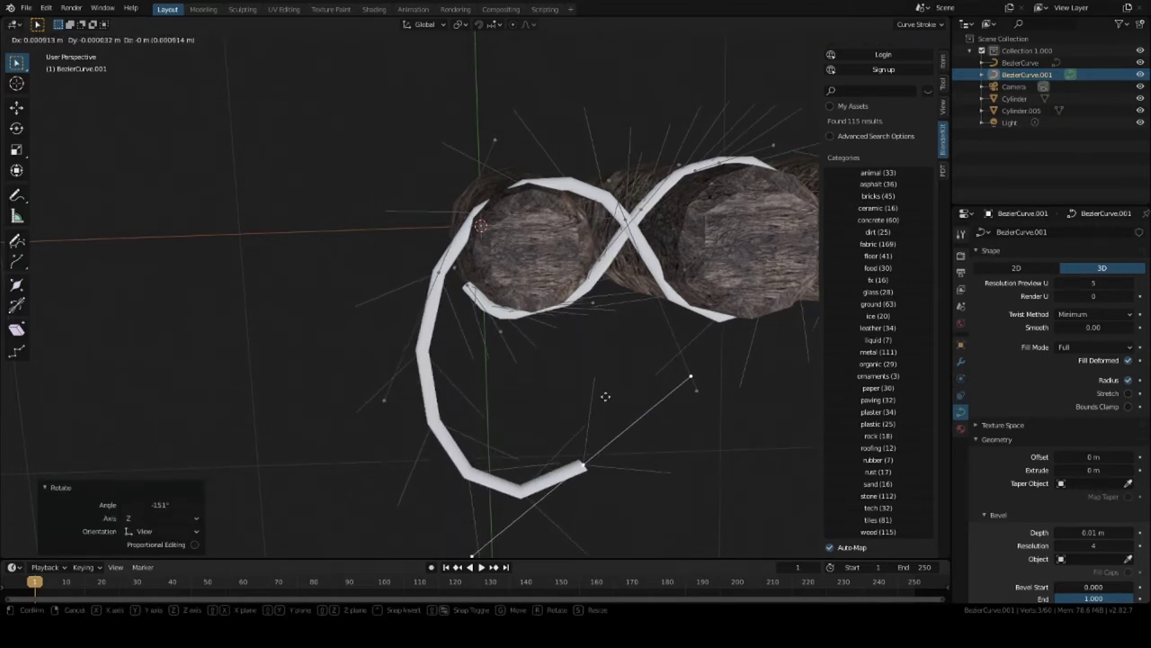
left_click(647, 253)
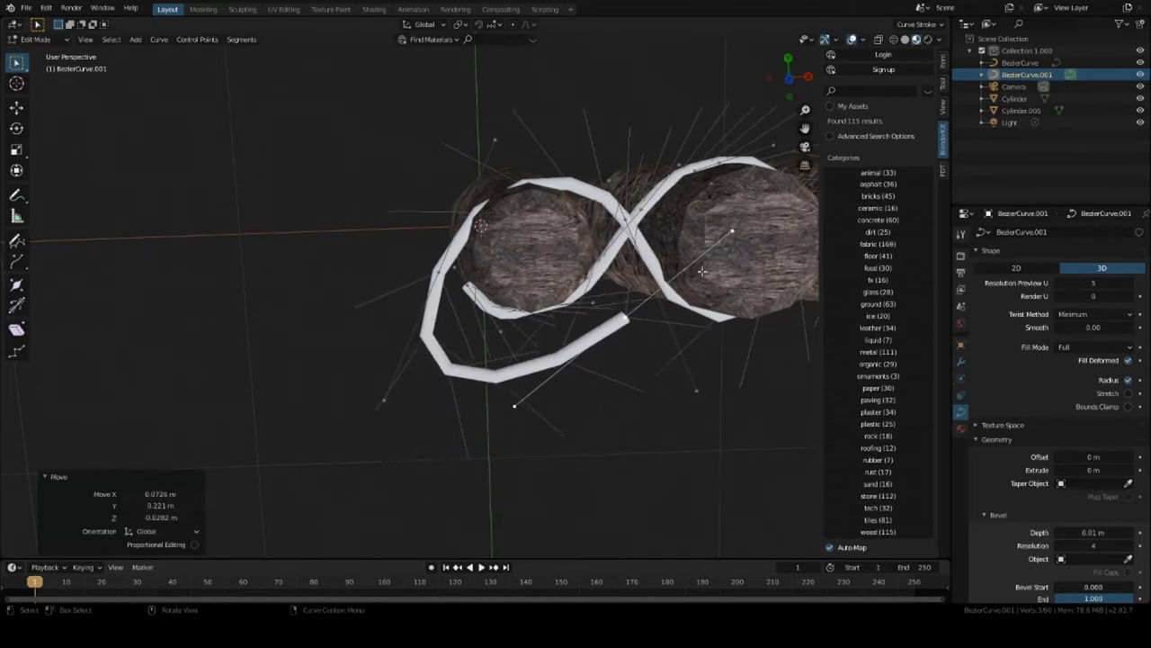
Nudge the rope end down-left, then soft-move it with proportional editing using Smooth falloff.
left_click(769, 249)
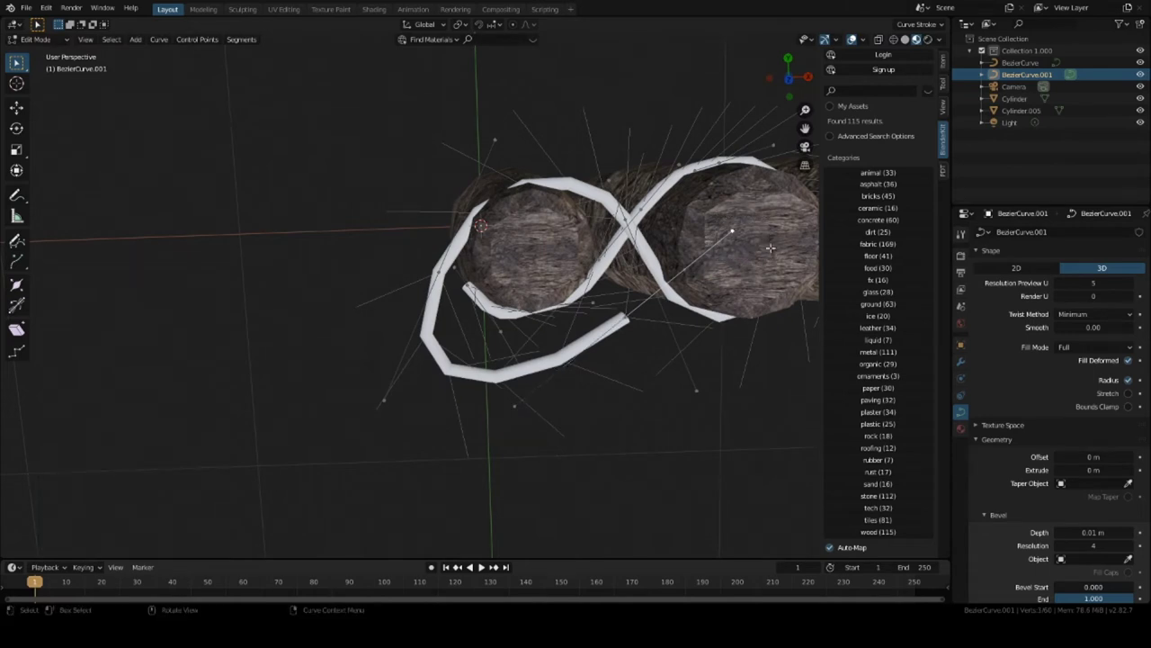
key("g")
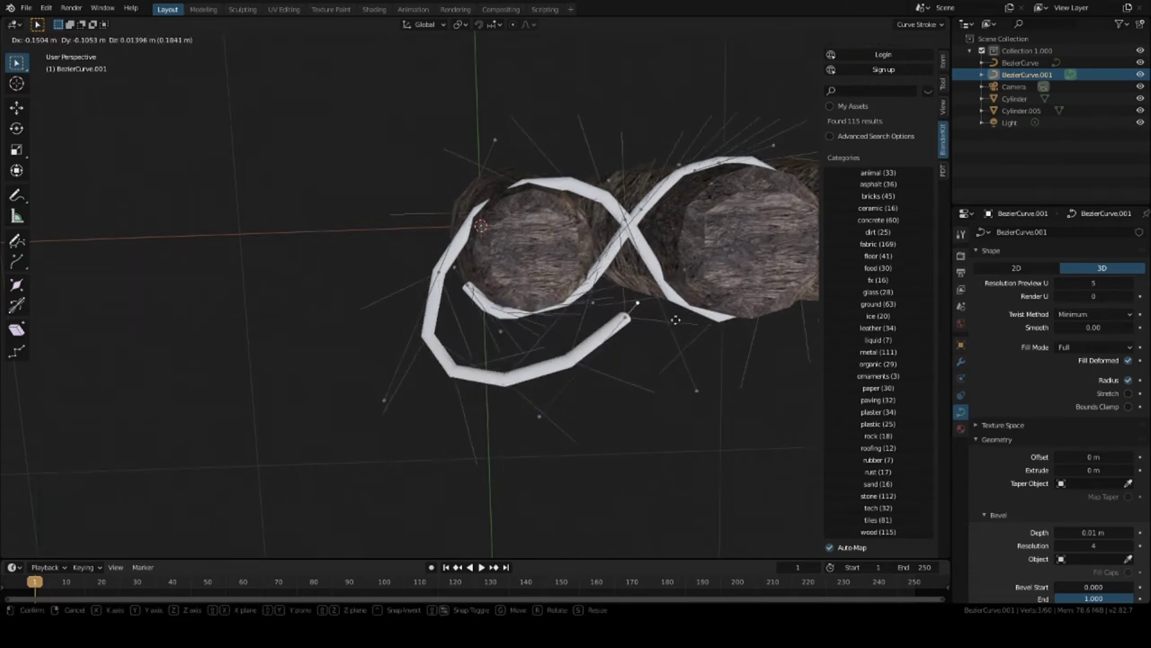
left_click(676, 319)
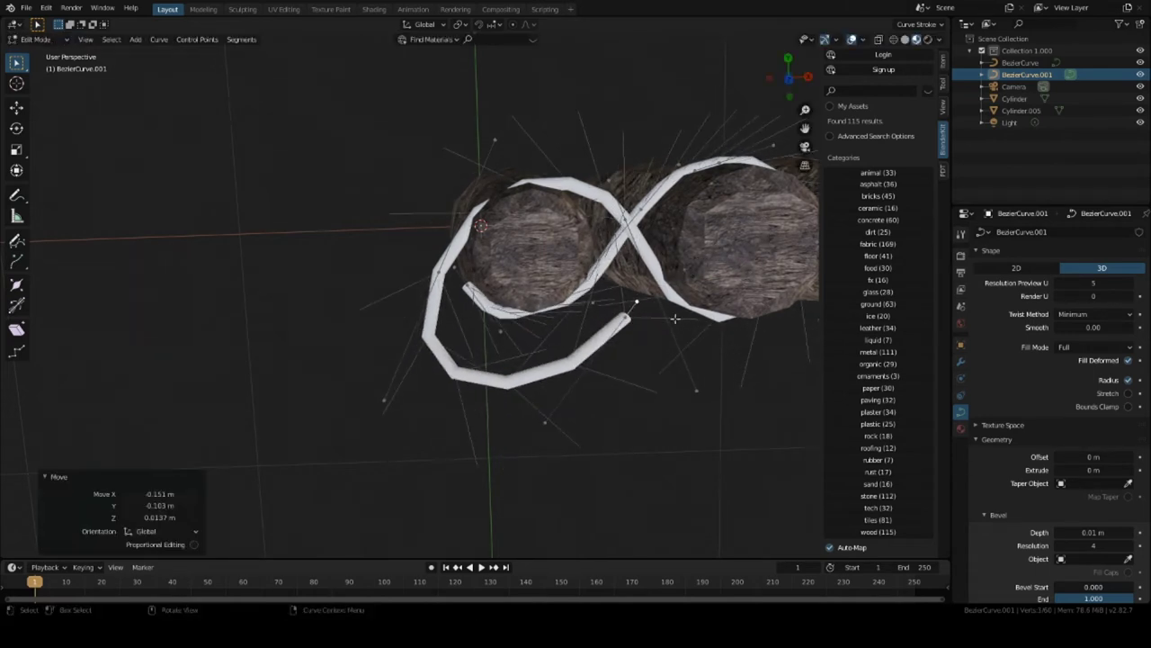
left_click(527, 23)
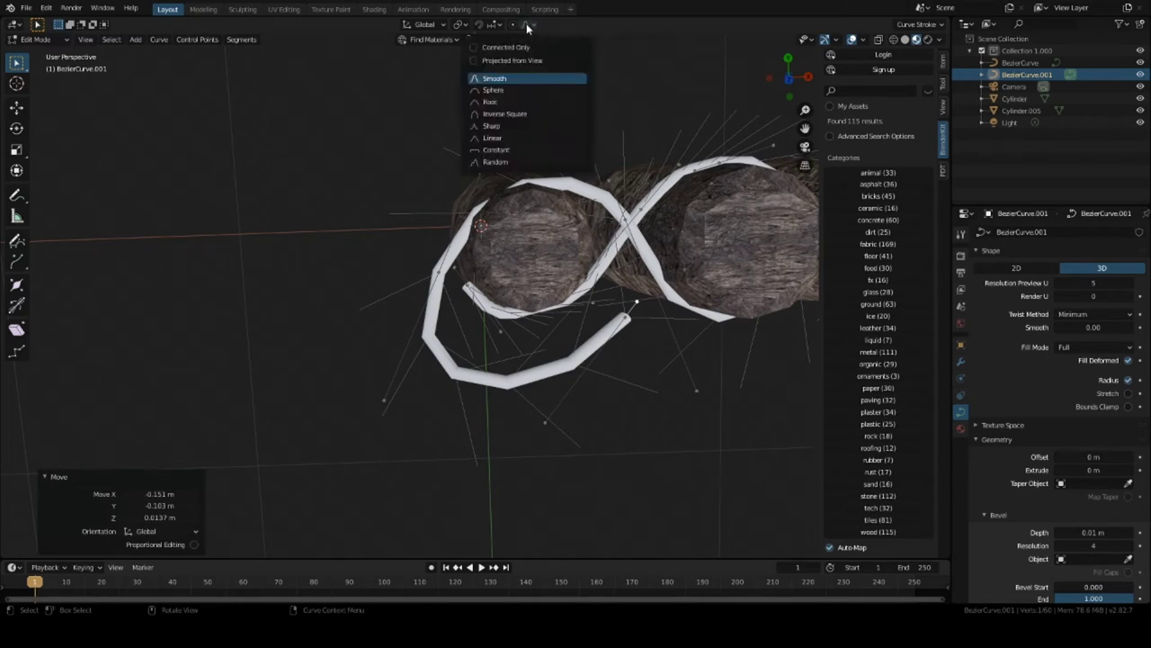
left_click(530, 25)
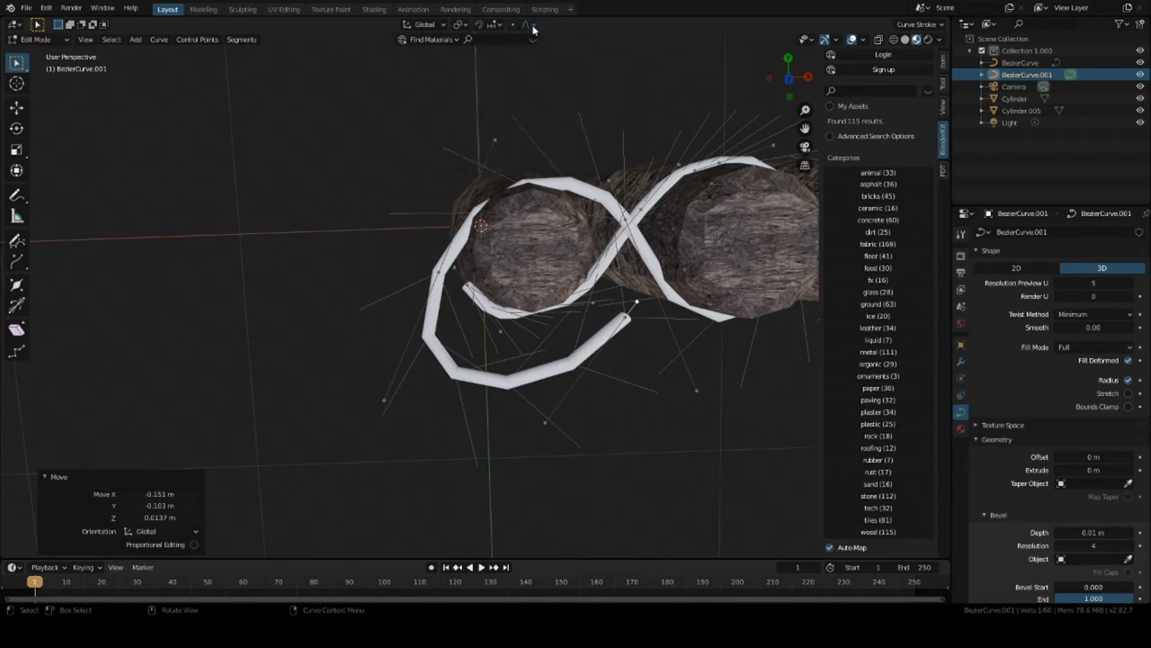
left_click(533, 27)
key("o")
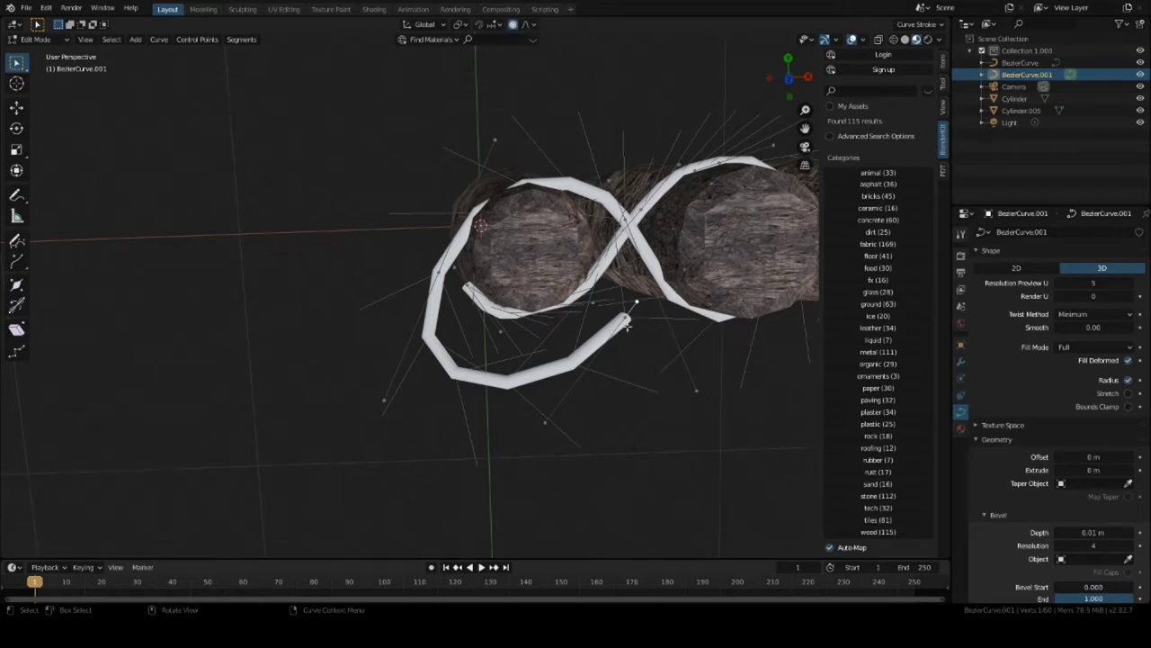
key("g")
left_click(614, 346)
Bend the rope end around the left log with a proportional soft move.
key("g")
right_click(620, 334)
key("o")
key("o")
key("g")
scroll(630, 336, "up", 20)
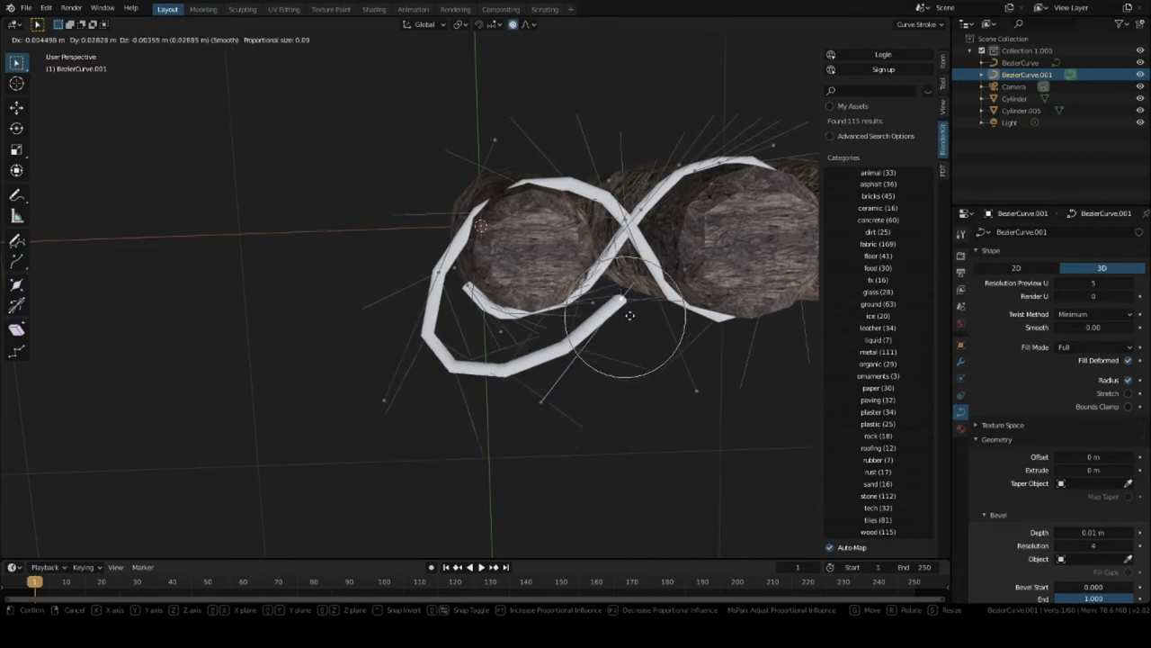
scroll(641, 288, "up", 1)
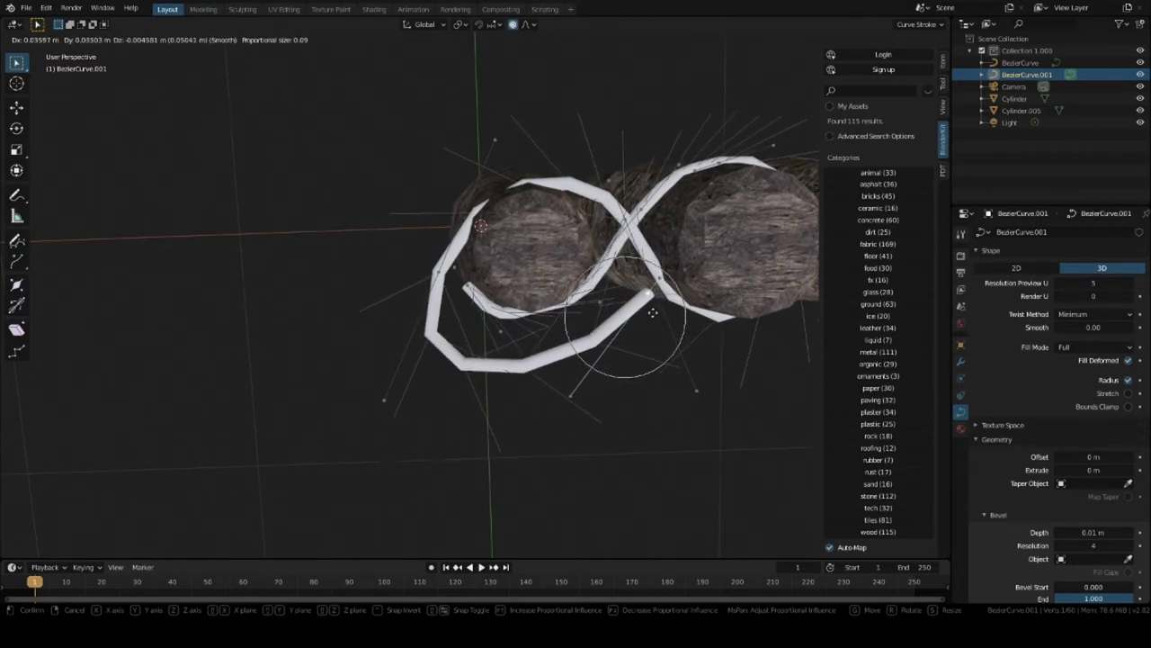
left_click_drag(652, 312, 620, 328)
scroll(620, 338, "up", 3)
scroll(639, 338, "down", 20)
scroll(628, 315, "up", 13)
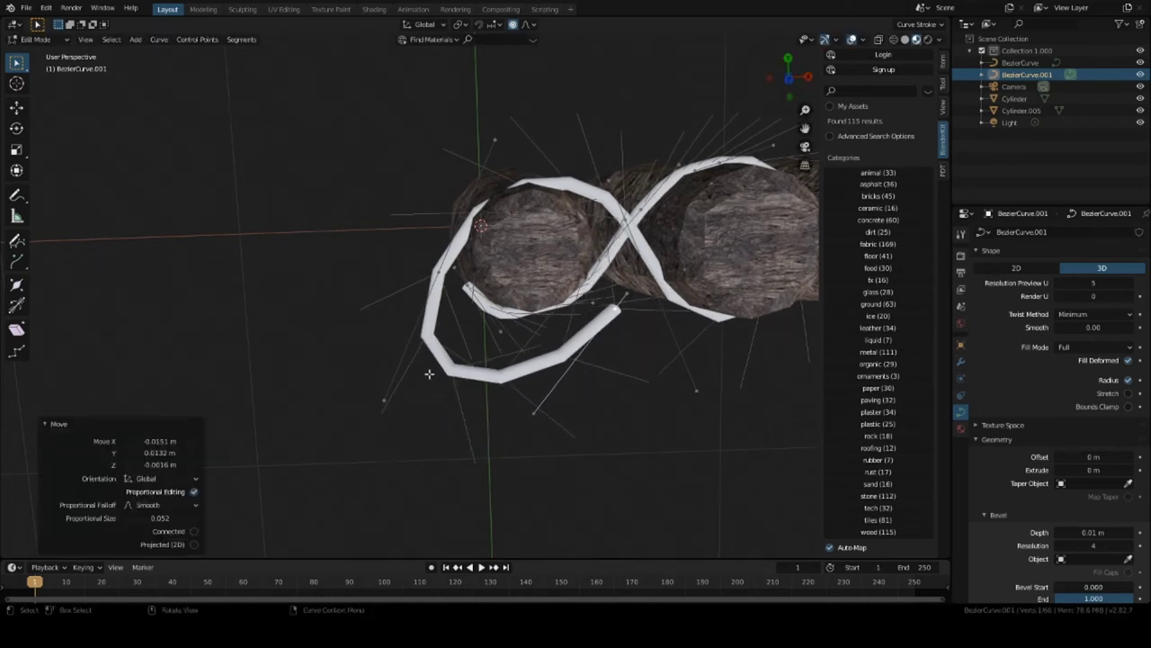
Adjust the lower-left handle and a point beside the left log so the rope hugs it.
left_click_drag(457, 295, 457, 296)
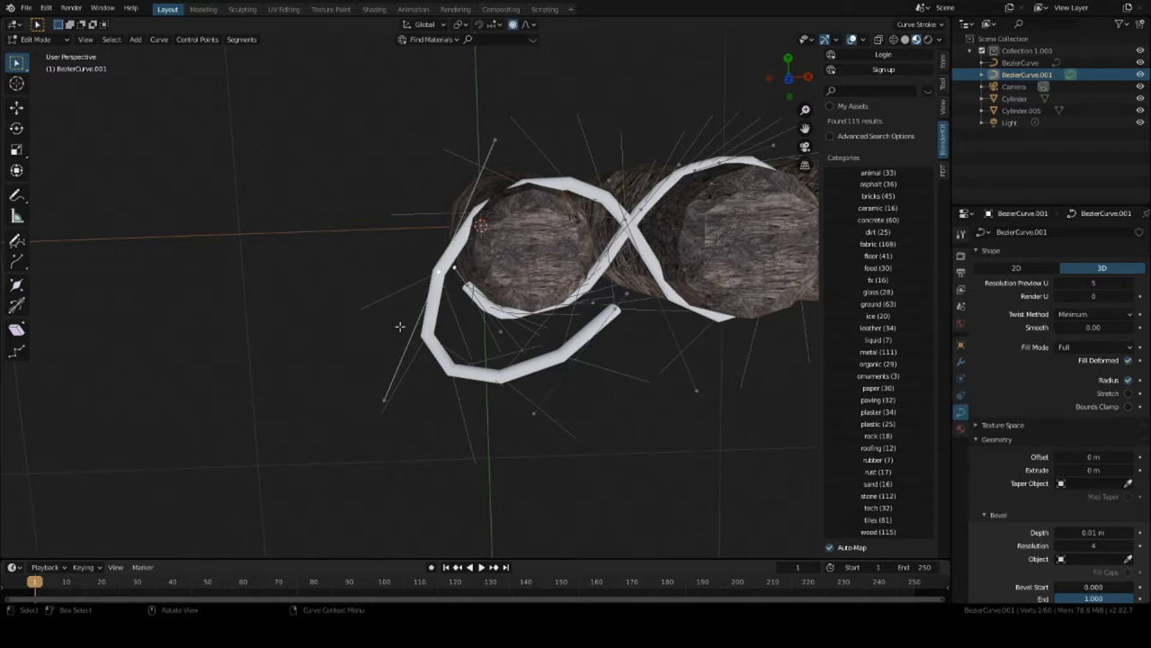
left_click_drag(340, 392, 407, 430)
key("g")
left_click(426, 401)
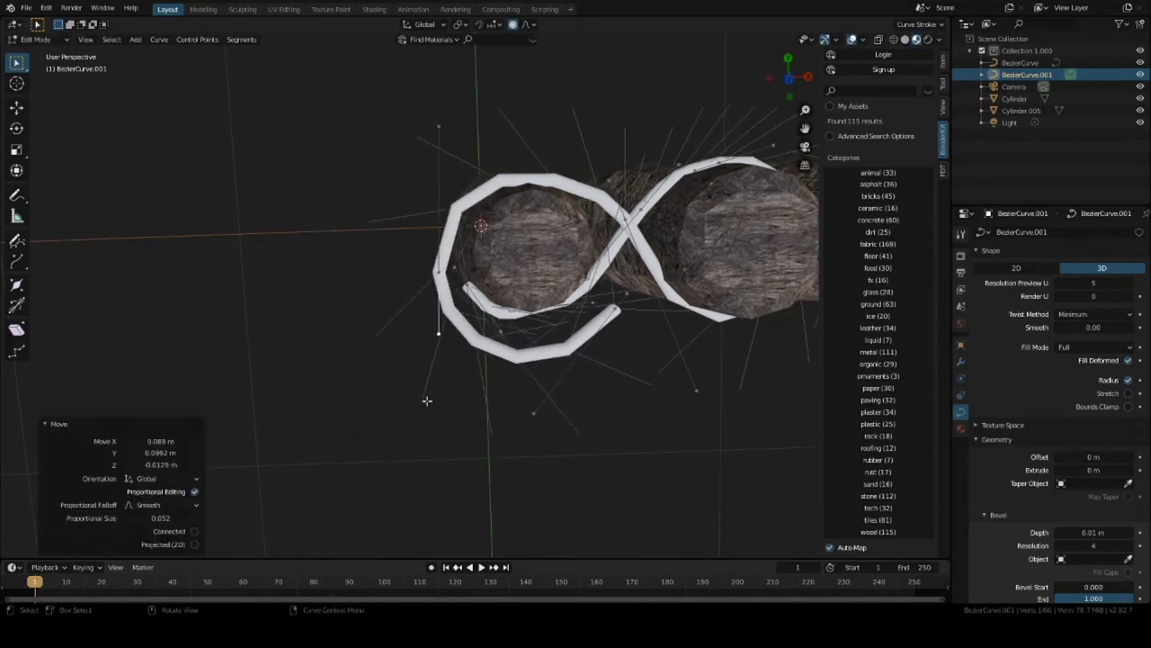
left_click_drag(438, 276, 433, 278)
key("g")
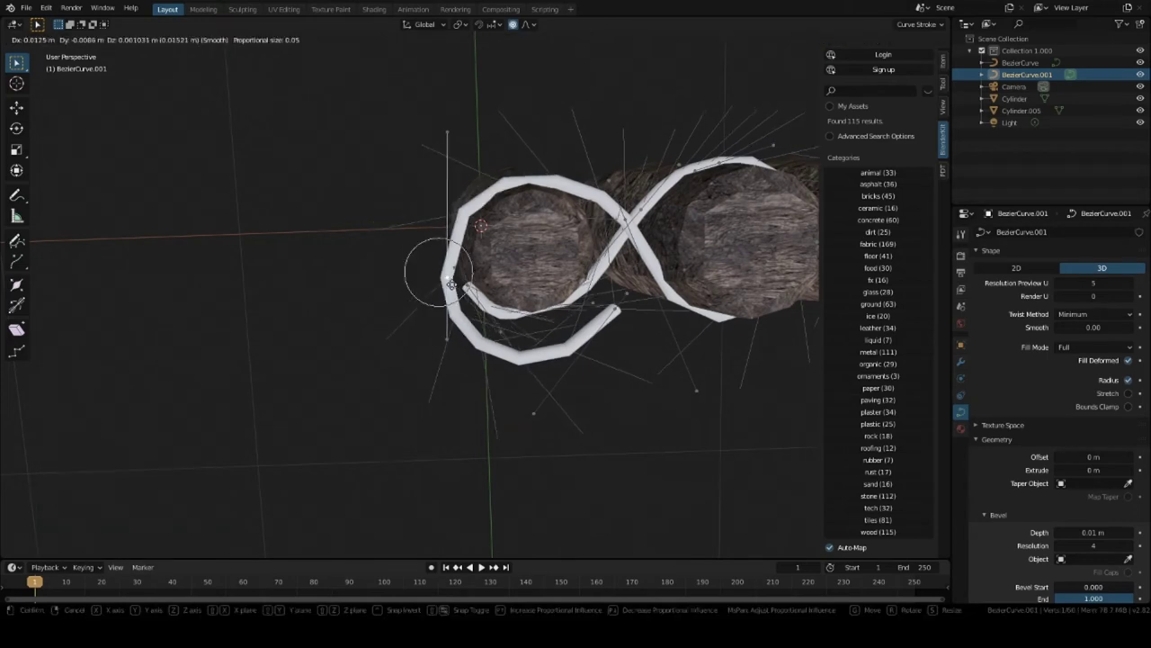
left_click(454, 278)
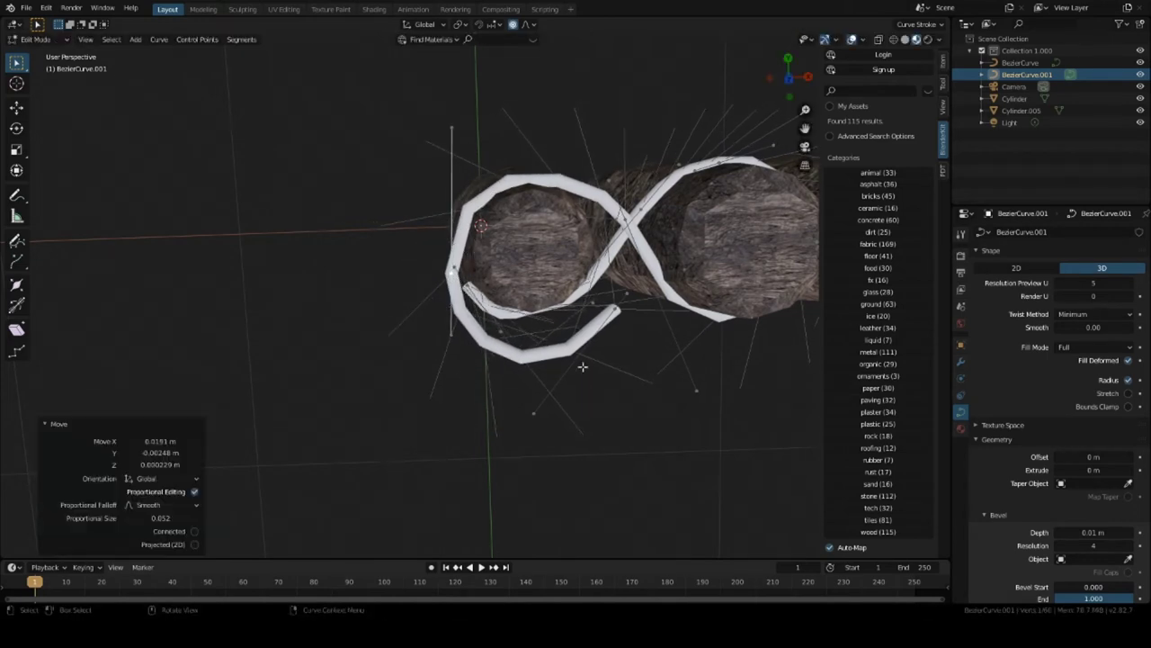
Tuck the rope end in at the crossing and fine-tune points below and above the left log.
left_click(638, 330)
key("g")
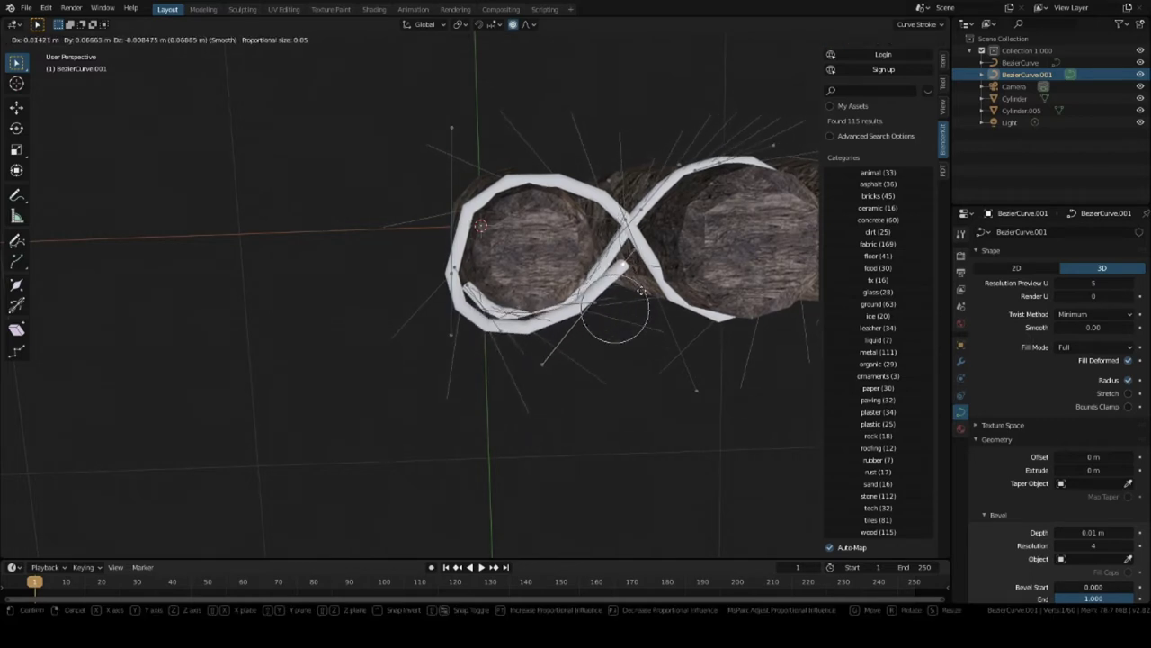
left_click(651, 289)
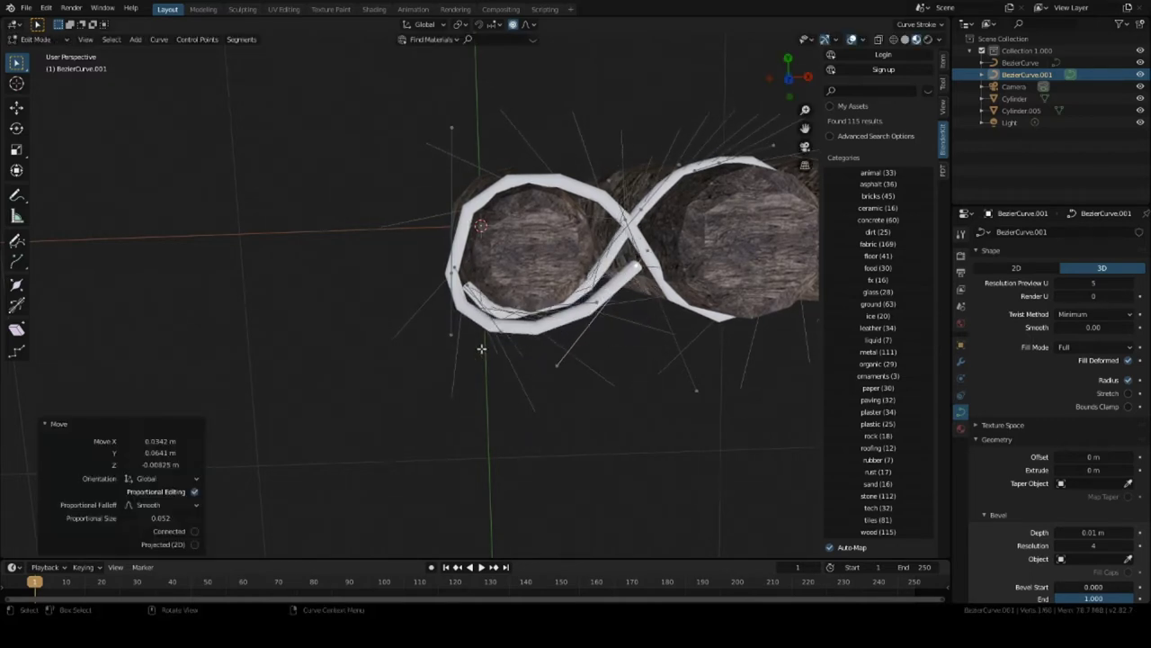
left_click(447, 328)
key("g")
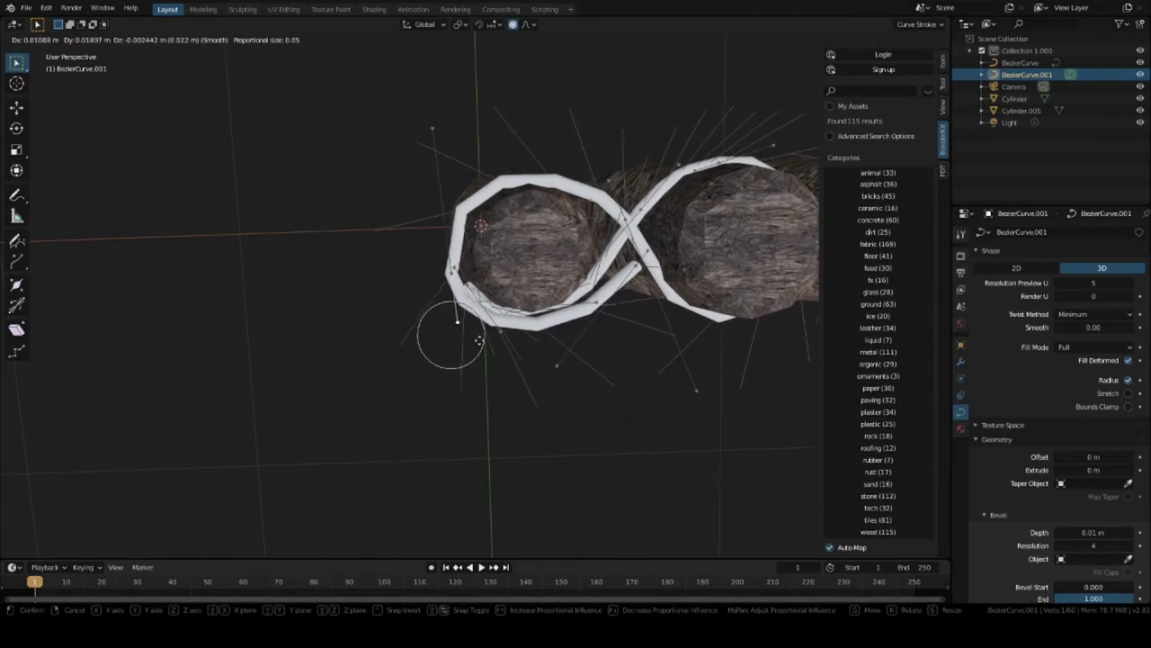
left_click(457, 321)
left_click(431, 127)
key("g")
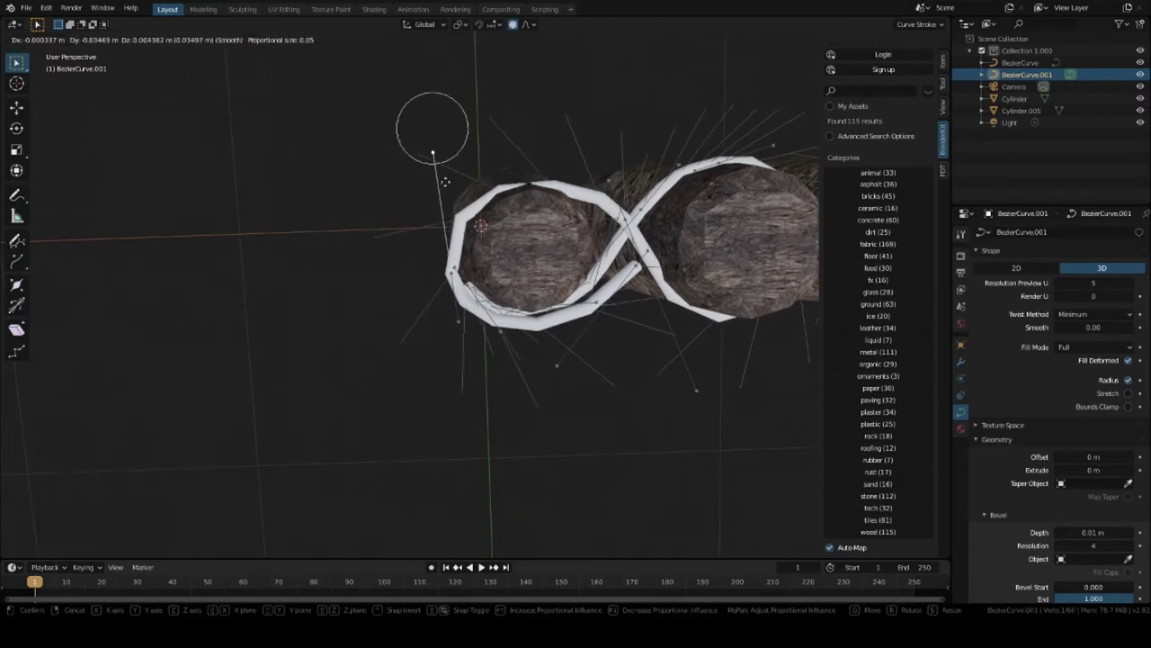
left_click(448, 172)
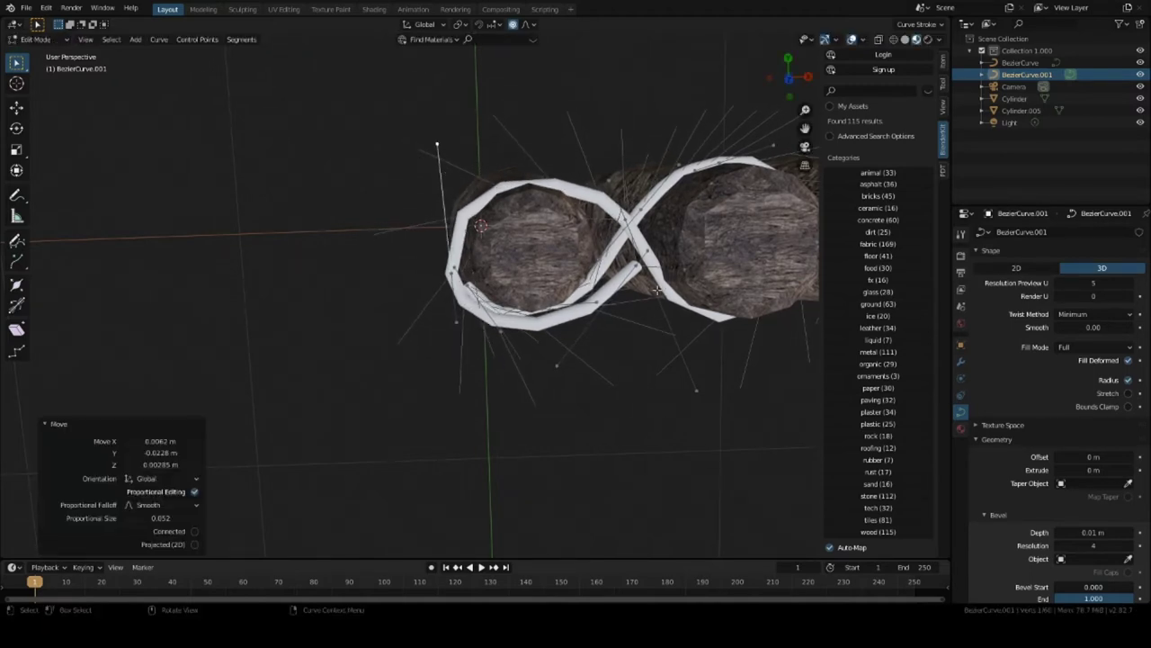
middle_click_drag(632, 288, 632, 355)
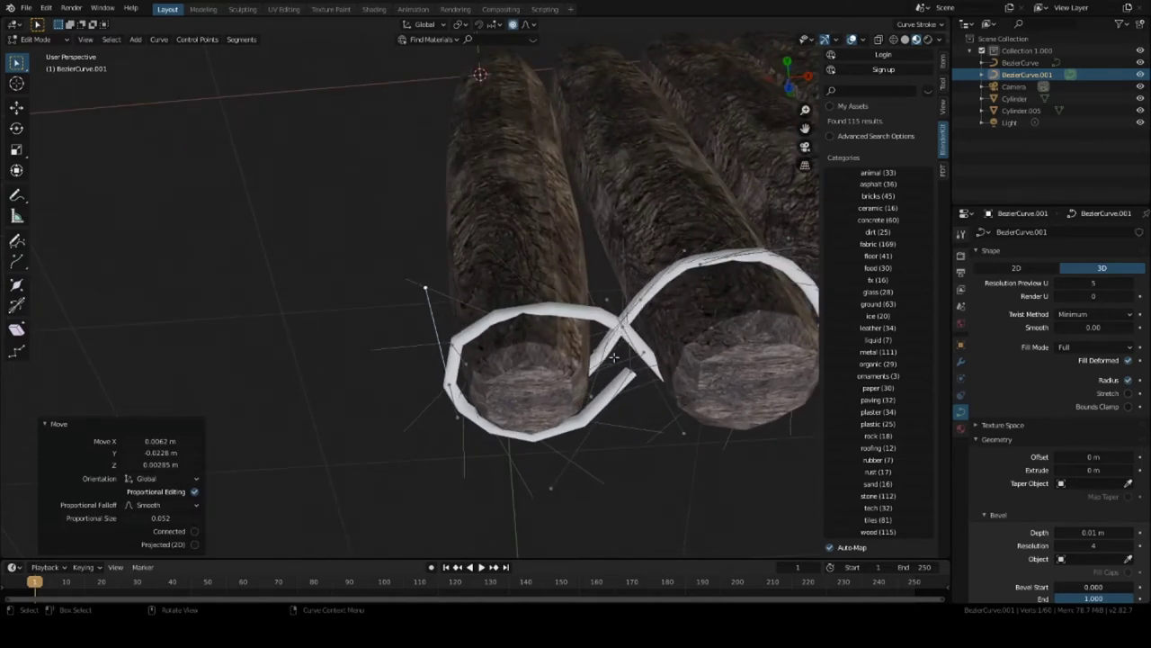
Rotate and shift the rope end near the crossing with soft falloff.
left_click_drag(643, 394, 640, 392)
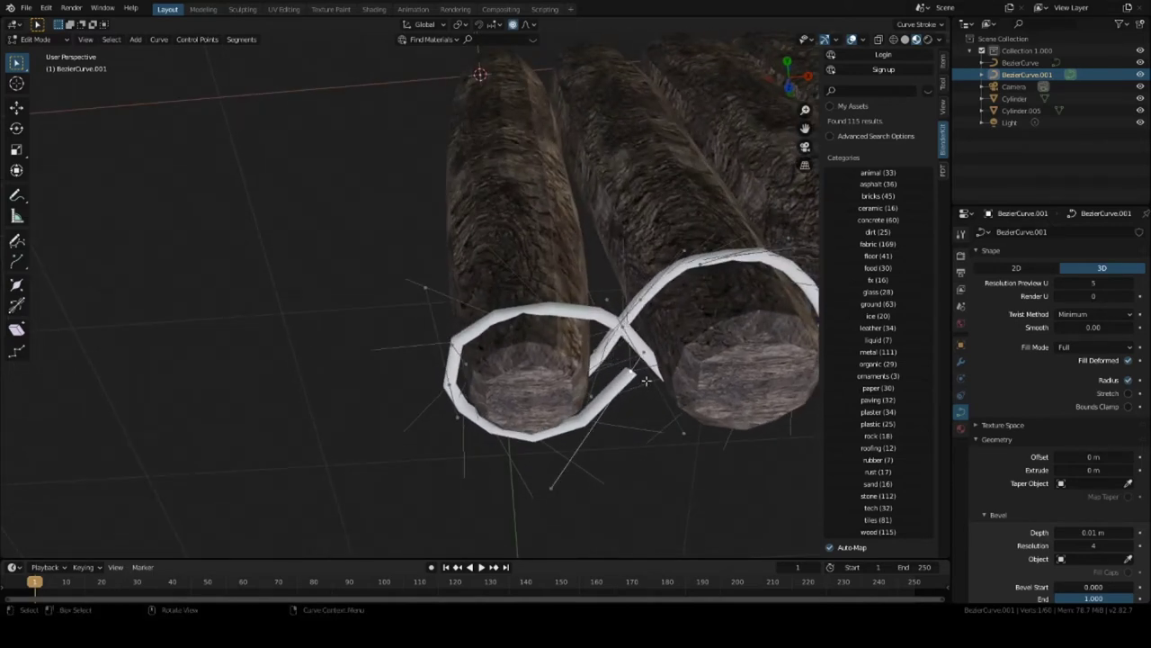
key("r")
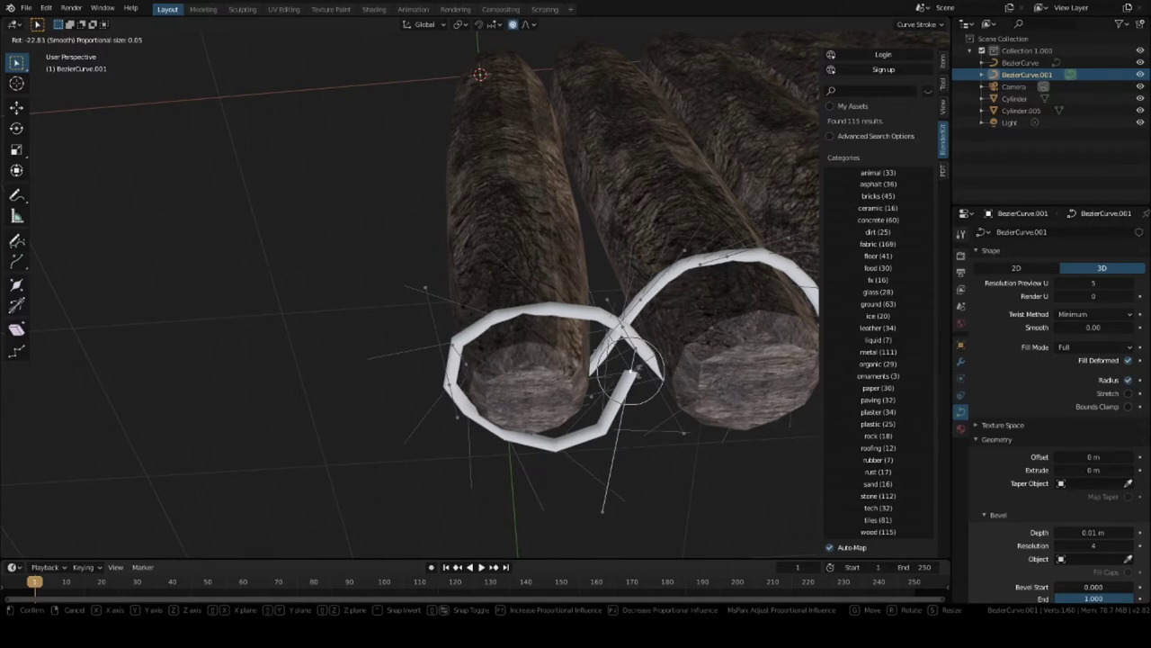
left_click(635, 367)
key("g")
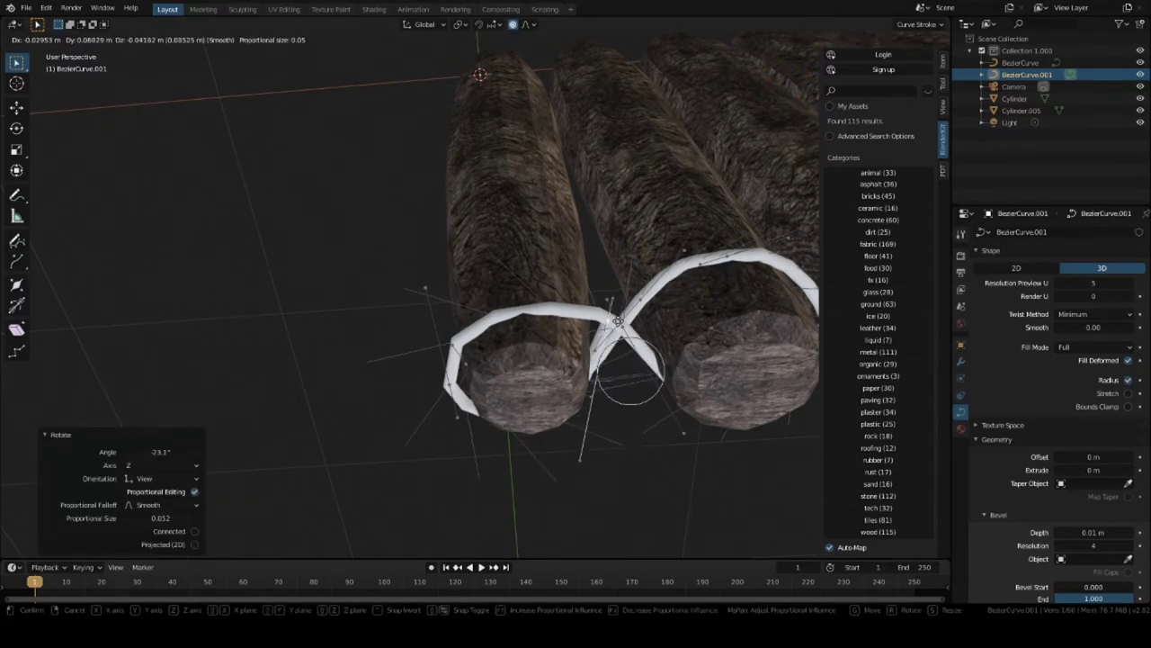
left_click(627, 368)
middle_click_drag(627, 368, 631, 325)
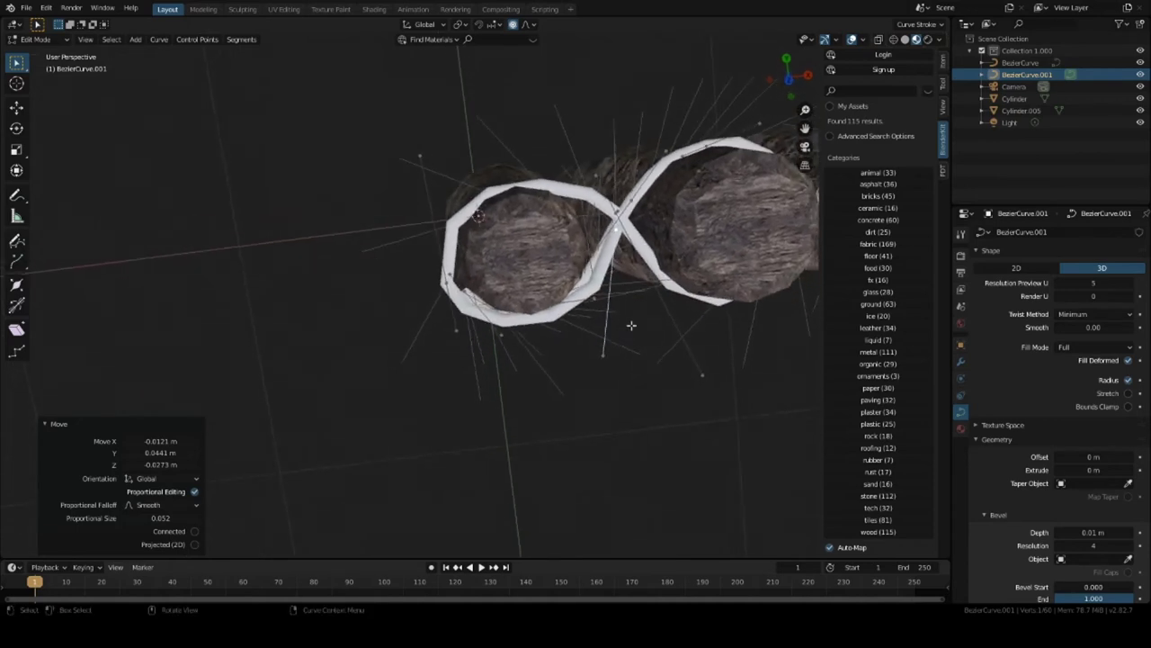
With proportional editing turned off, move a rope point upward.
key("g")
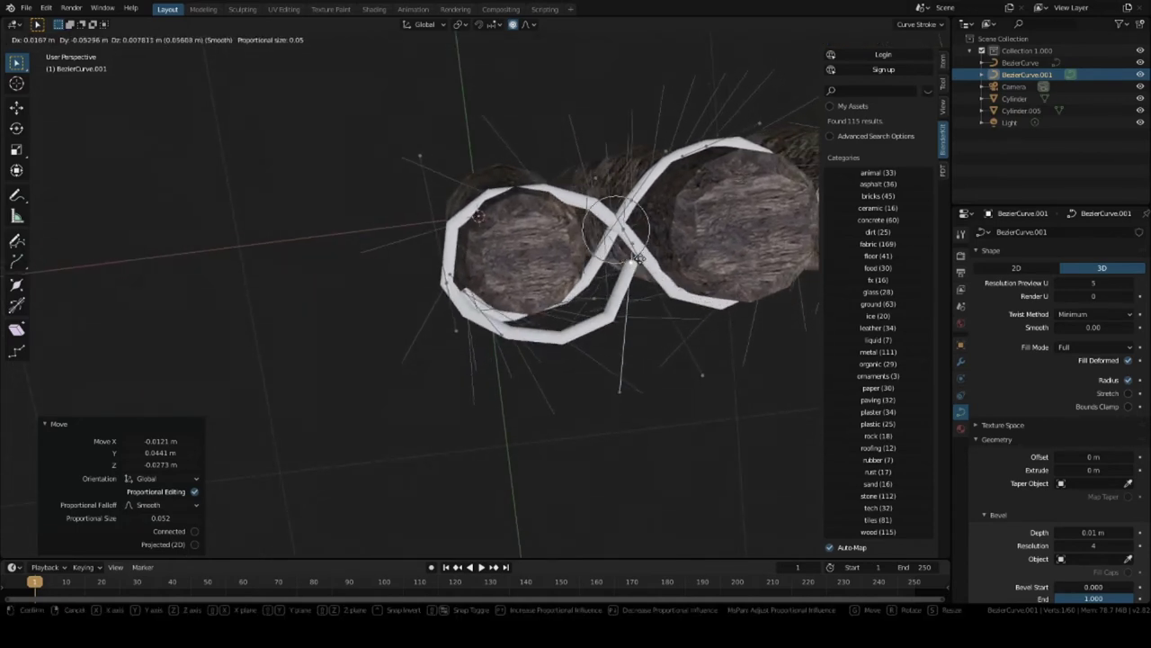
right_click(635, 249)
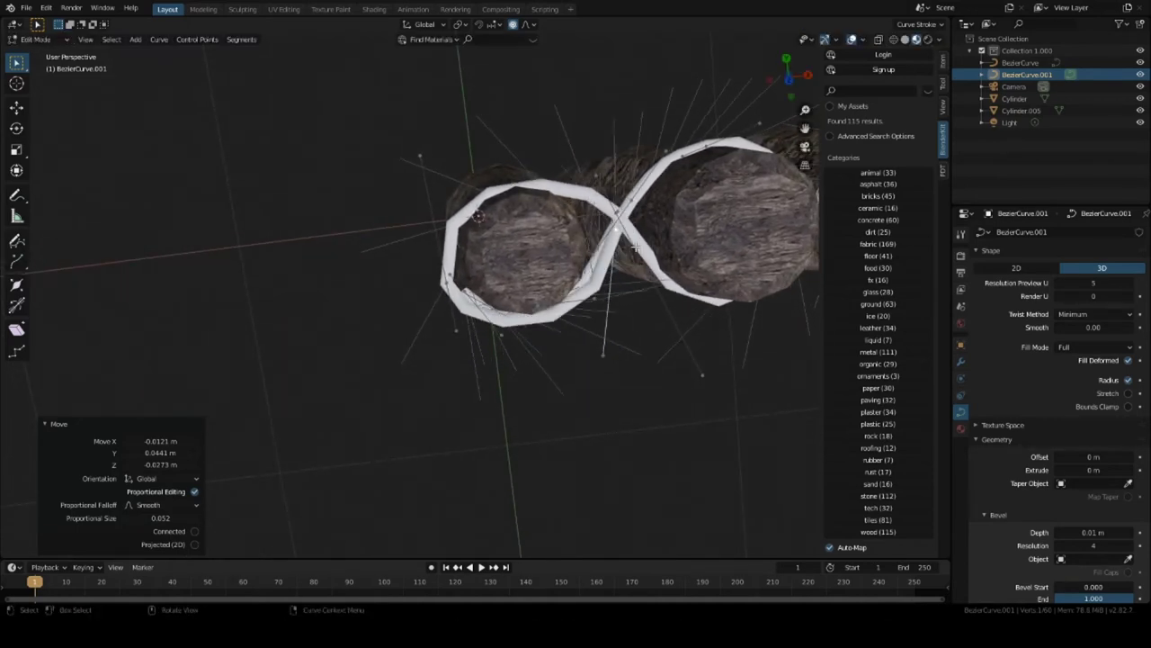
key("o")
key("g")
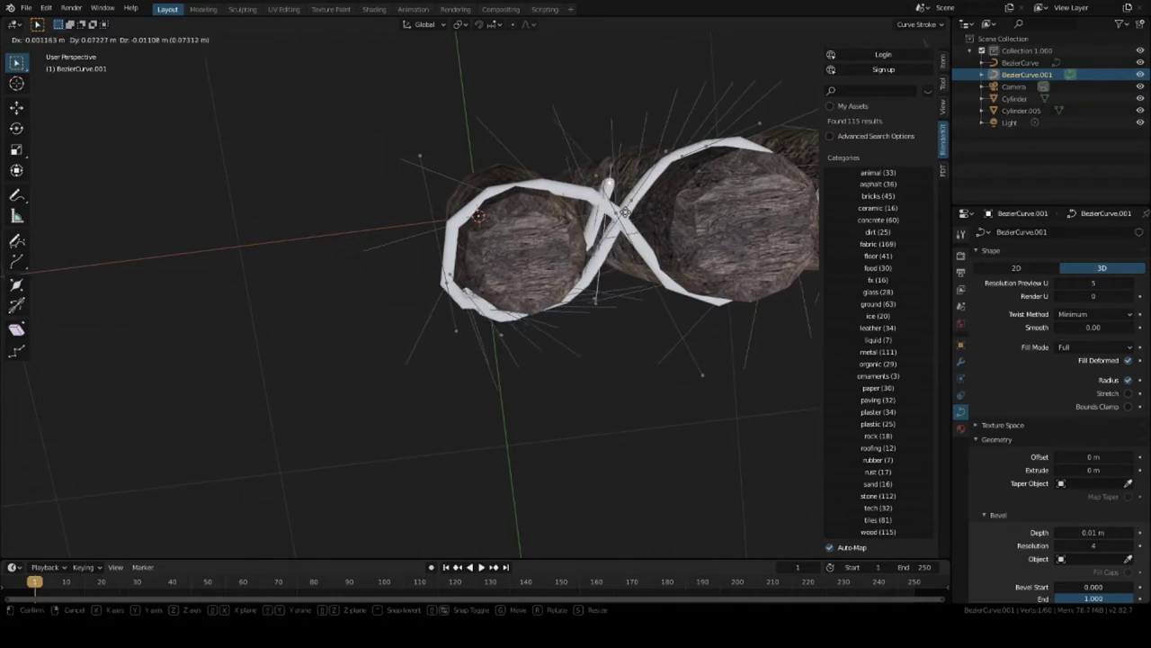
left_click(609, 251)
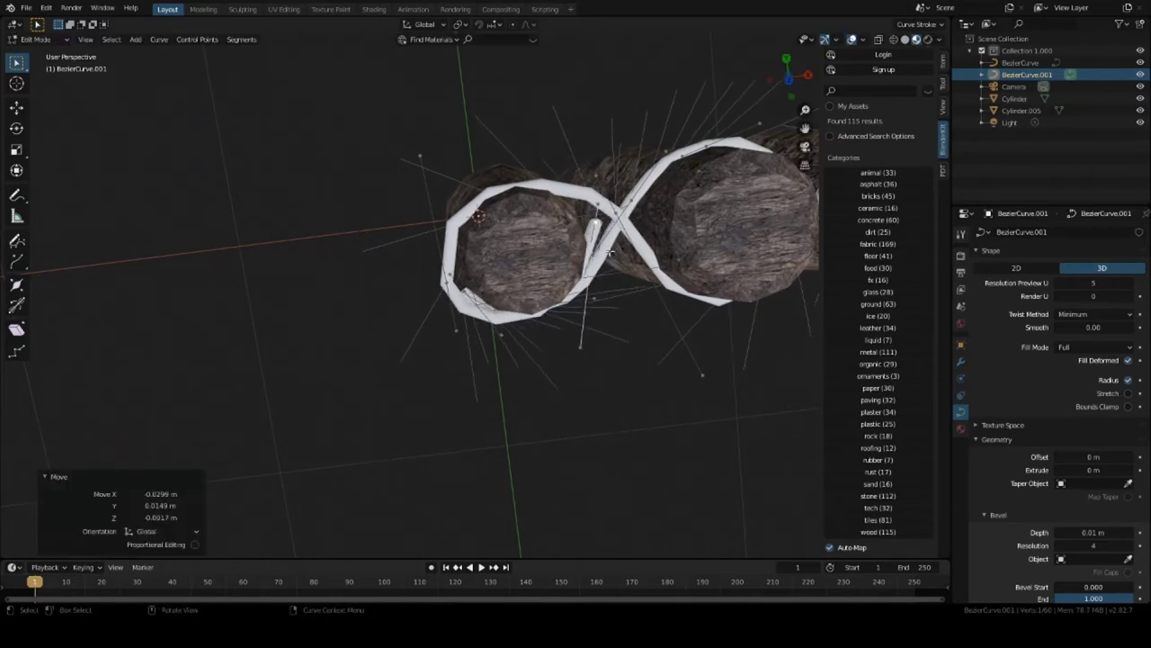
middle_click_drag(609, 251, 604, 293)
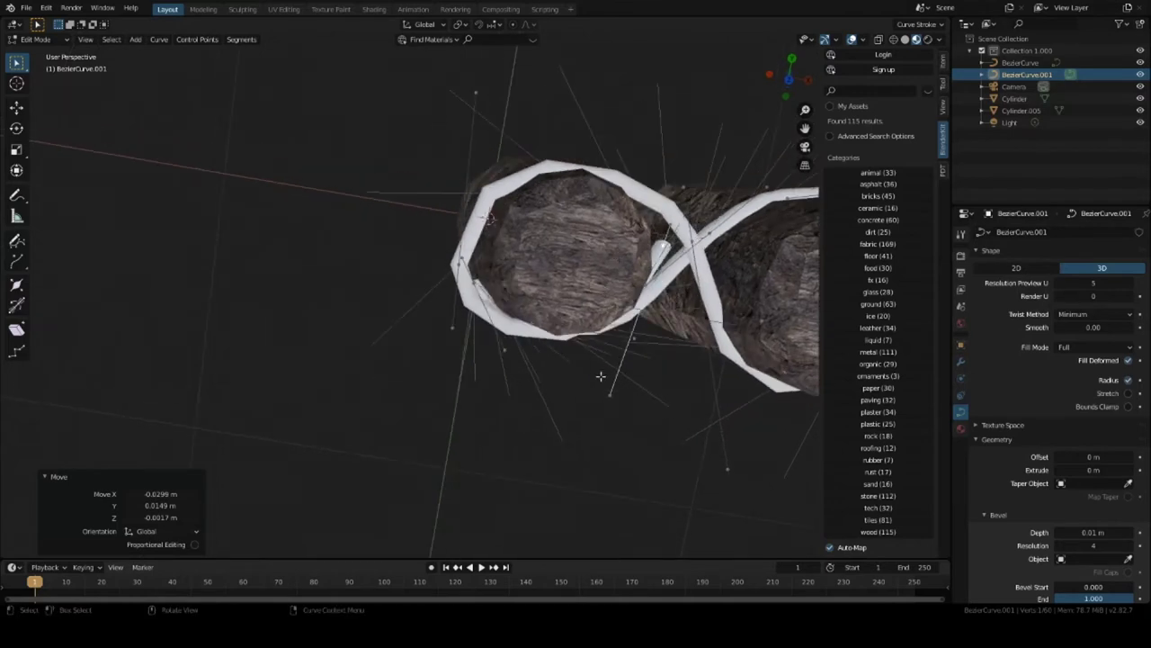
Reposition a curve handle and a loop point to pull the rope tight against the left log's end.
left_click(610, 394)
middle_click_drag(607, 412, 524, 328)
key("g")
left_click(614, 437)
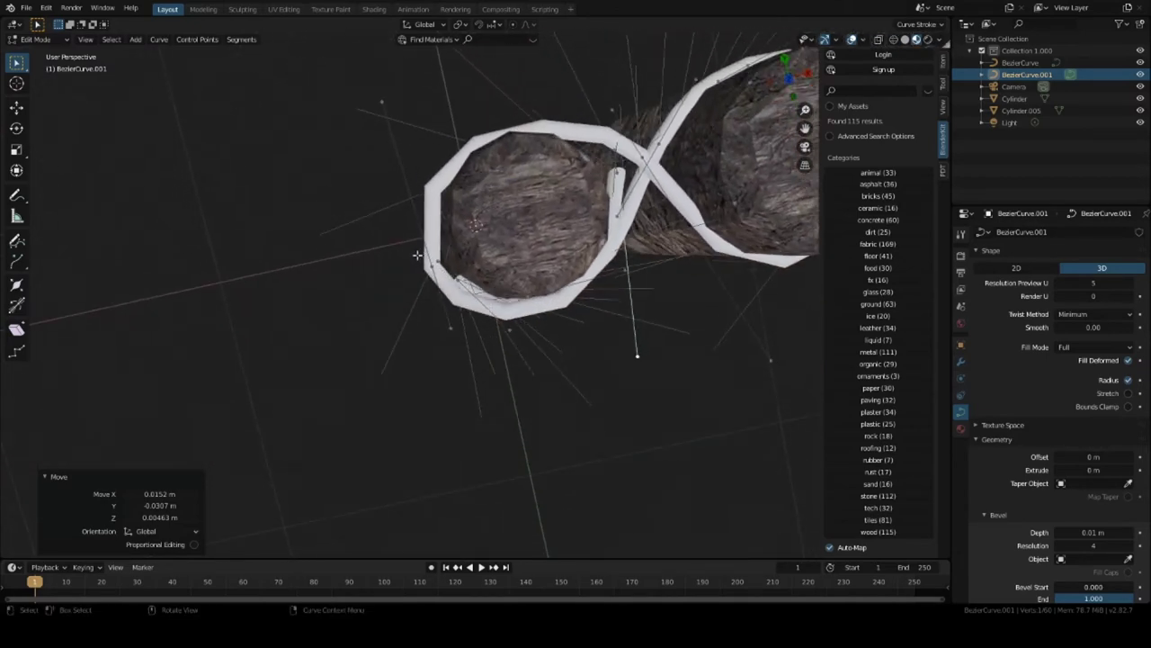
left_click(430, 265)
key("g")
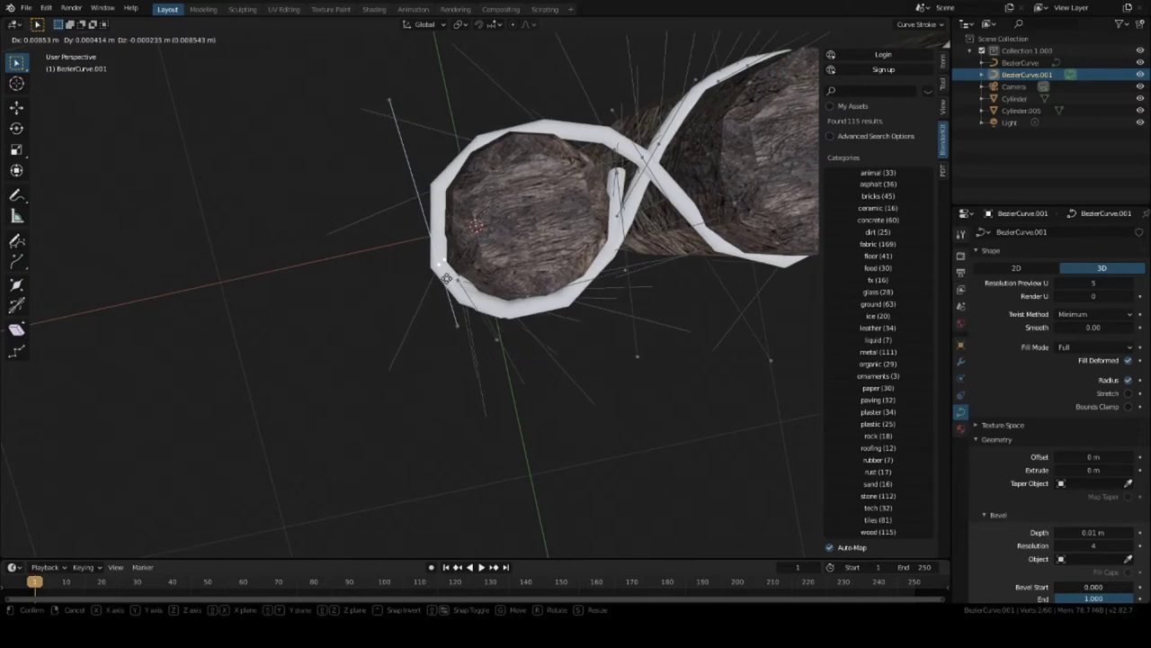
left_click(450, 275)
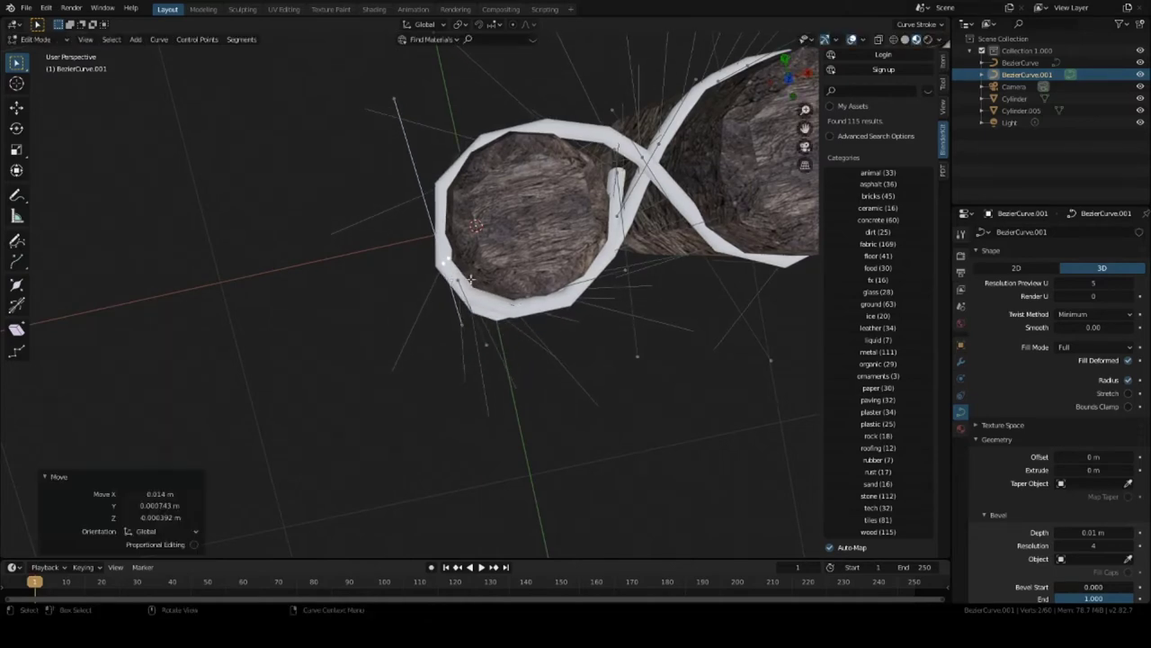
middle_click_drag(450, 274, 588, 276)
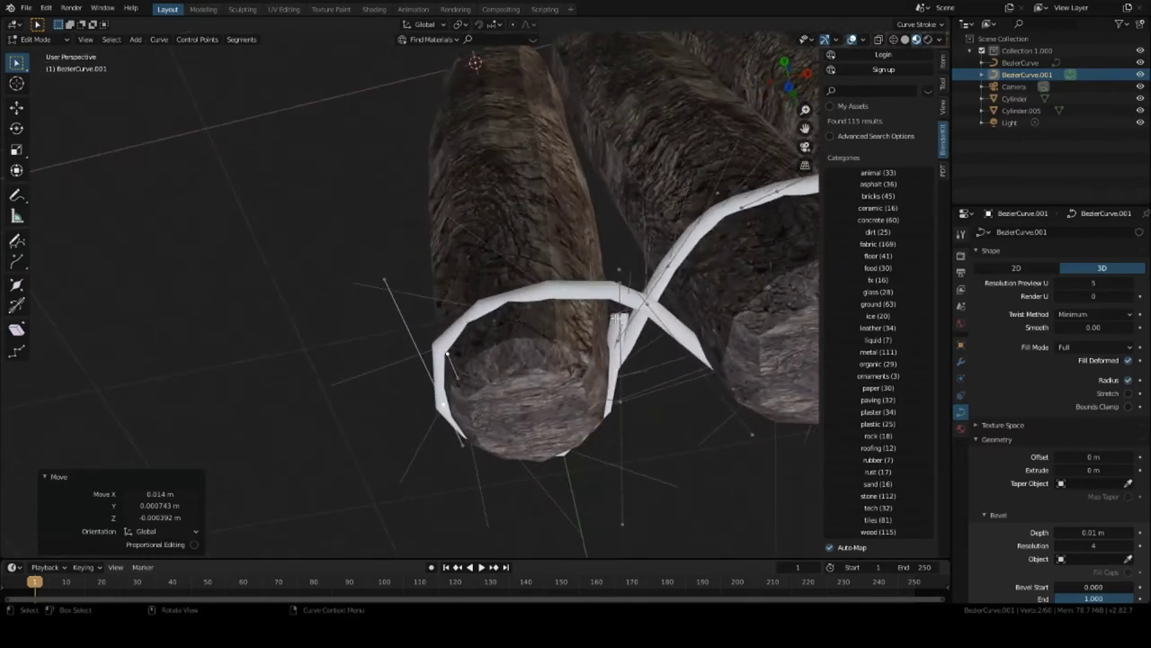
left_click(638, 328)
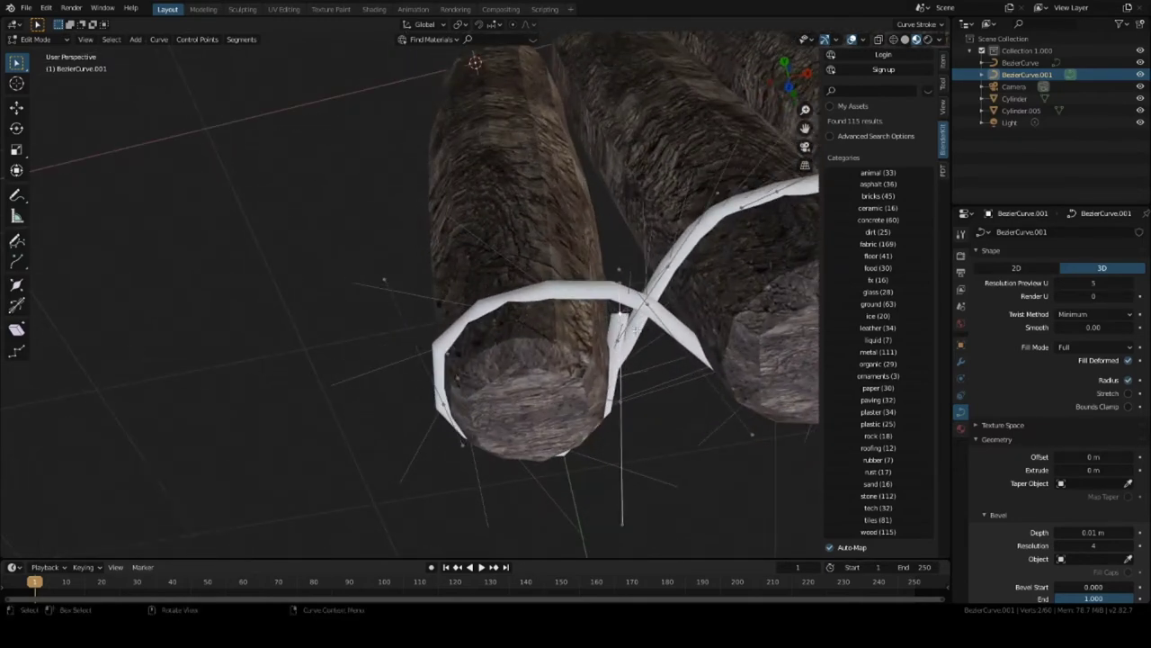
Hide the selected vertical handle at the rope crossing.
key("h")
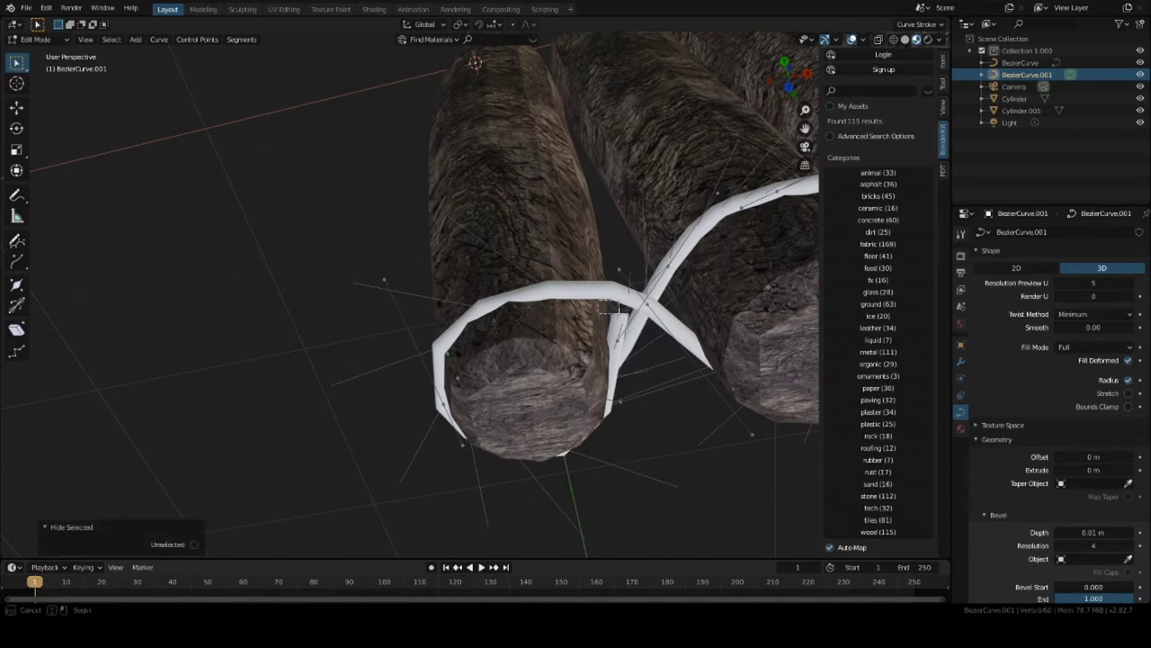
left_click(633, 324)
middle_click_drag(620, 320, 600, 447)
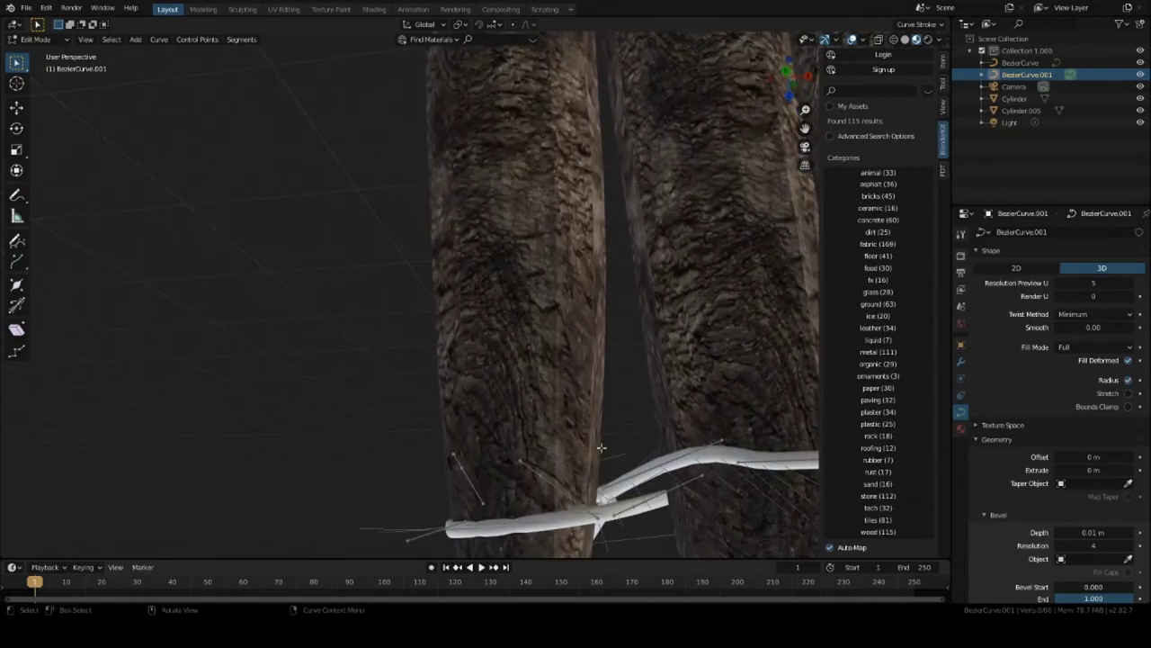
middle_click_drag(620, 499, 616, 409)
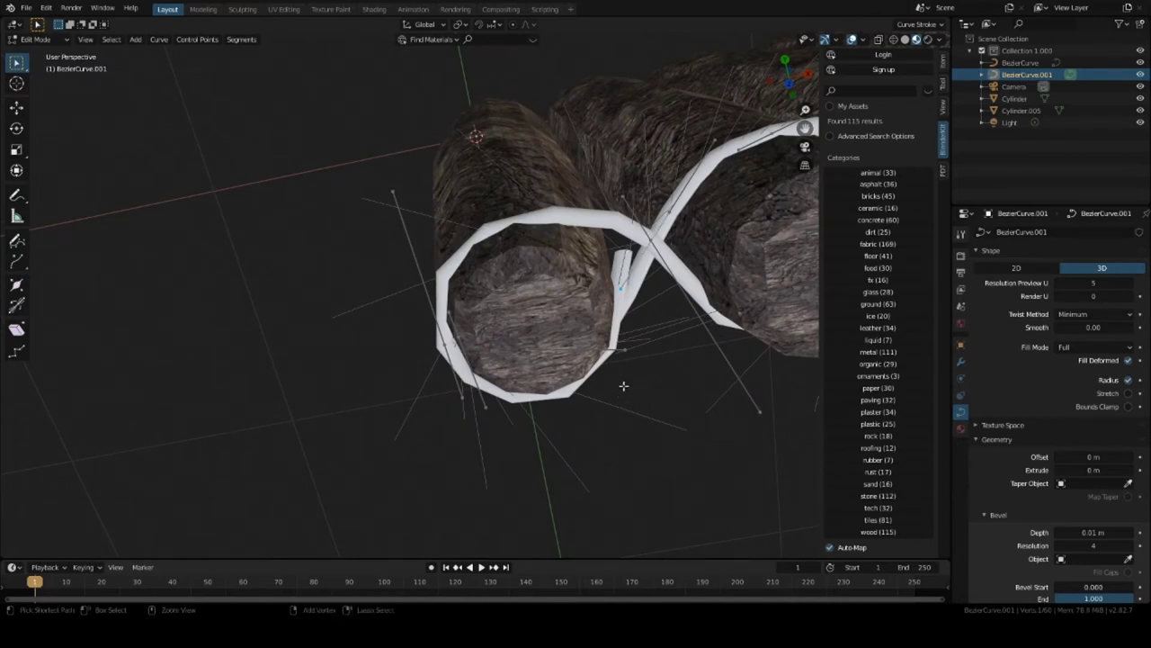
Extrude a new point at the crossing, move it, and rotate it -13.4° to tuck the end in.
right_click(622, 381, "ctrl")
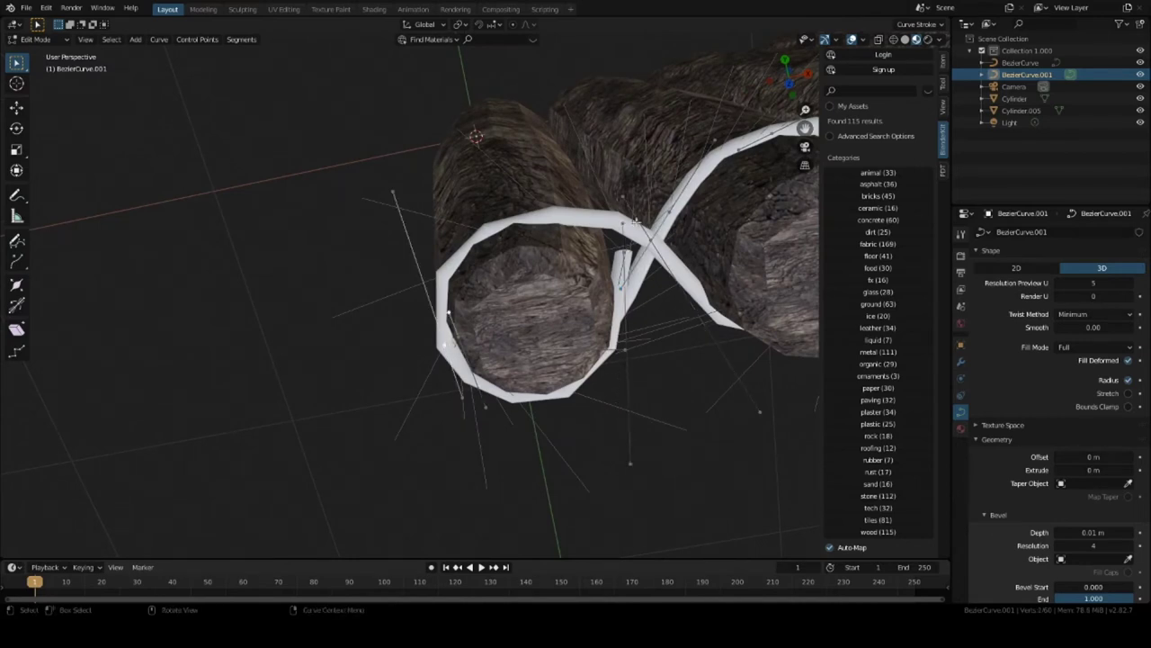
left_click(622, 255)
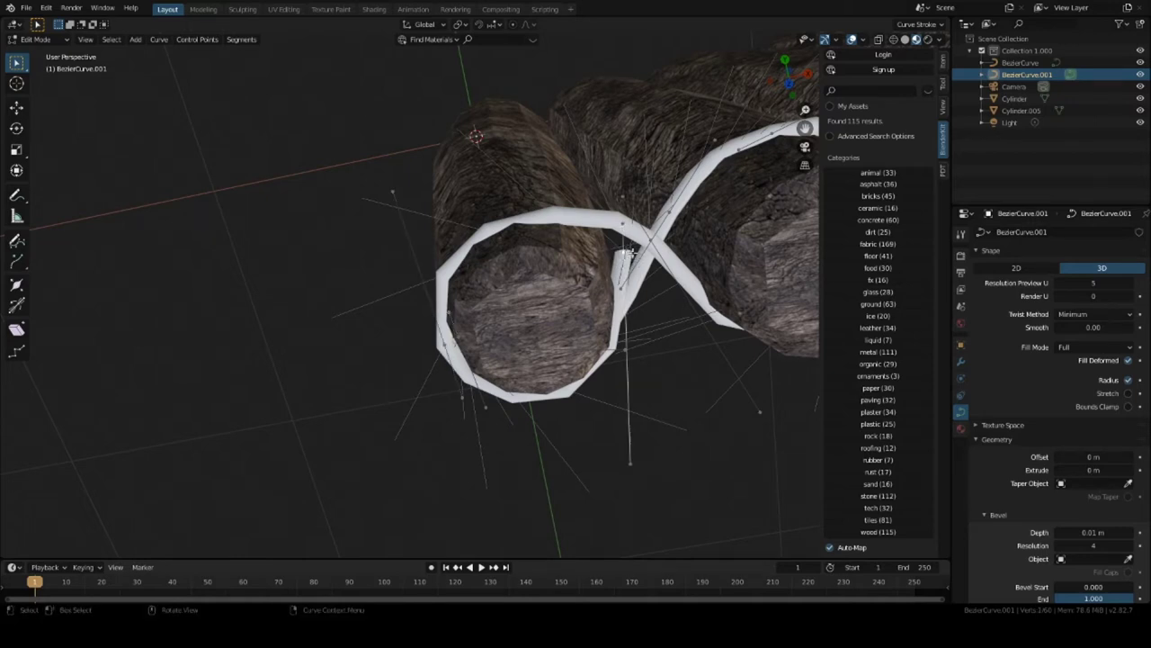
key("g")
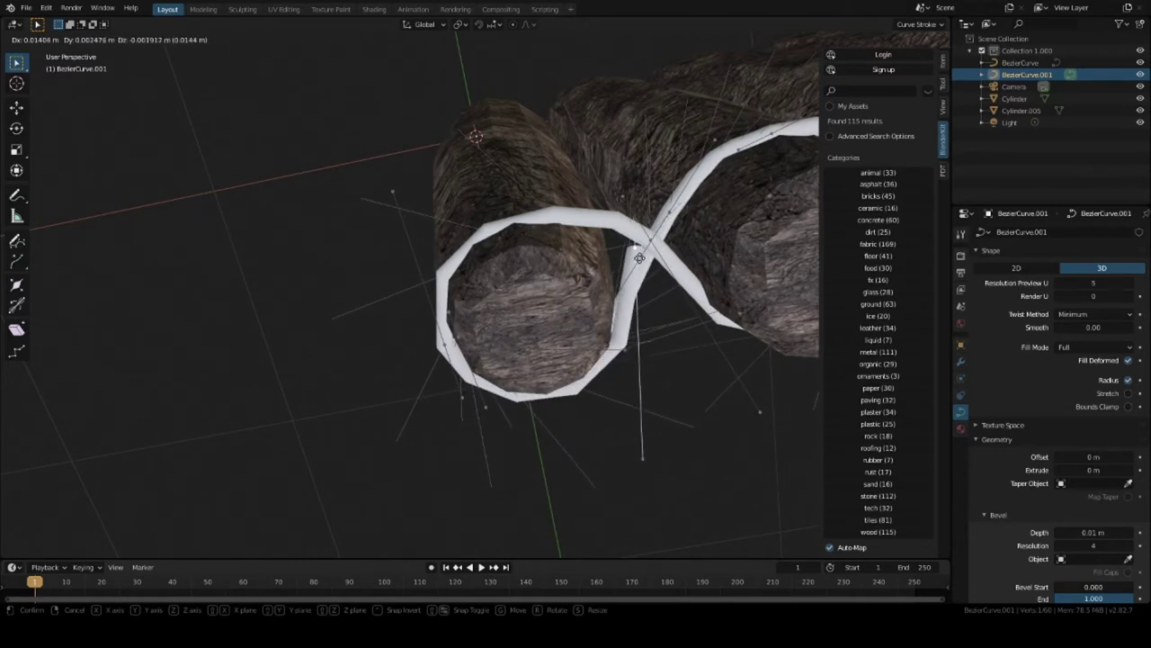
left_click(638, 254)
mouse_move(639, 255)
middle_mouse_down()
mouse_move(625, 259)
mouse_move(666, 252)
mouse_move(651, 245)
middle_mouse_up()
key("r")
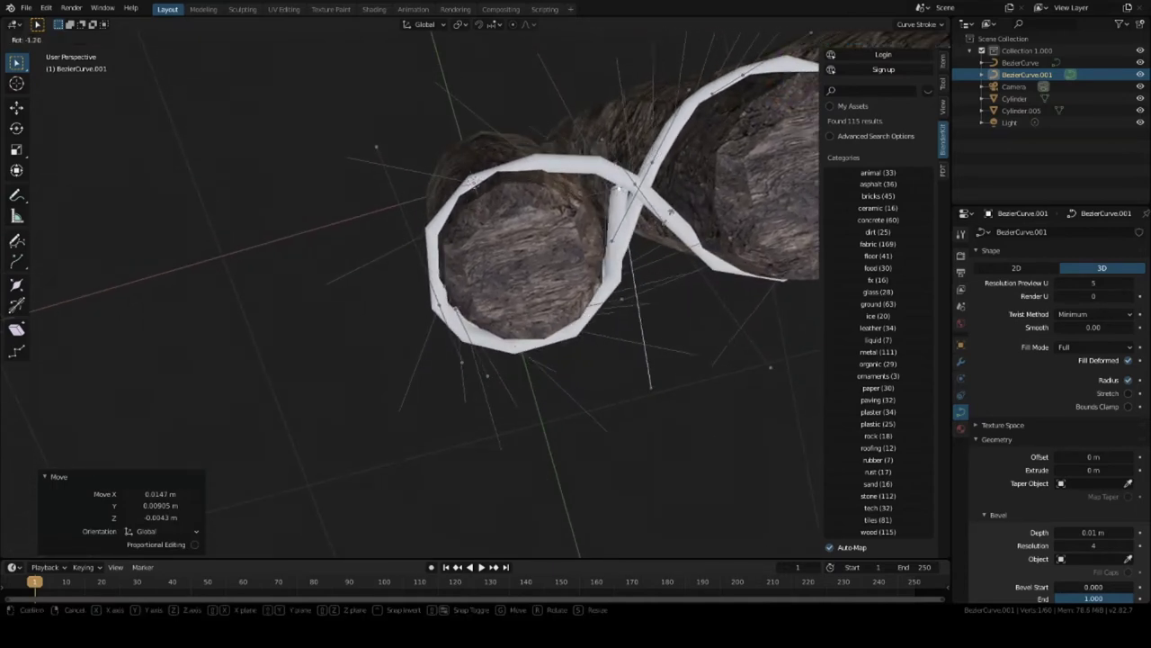
left_click(687, 210)
key("g")
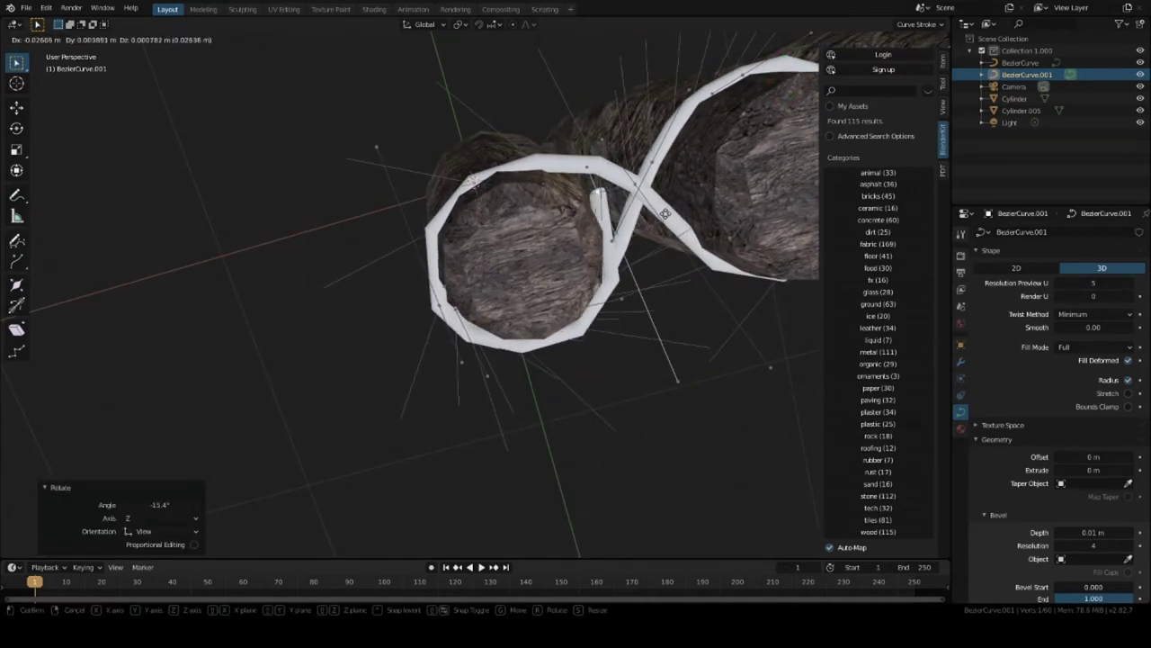
left_click(665, 212)
middle_click_drag(665, 211, 473, 238)
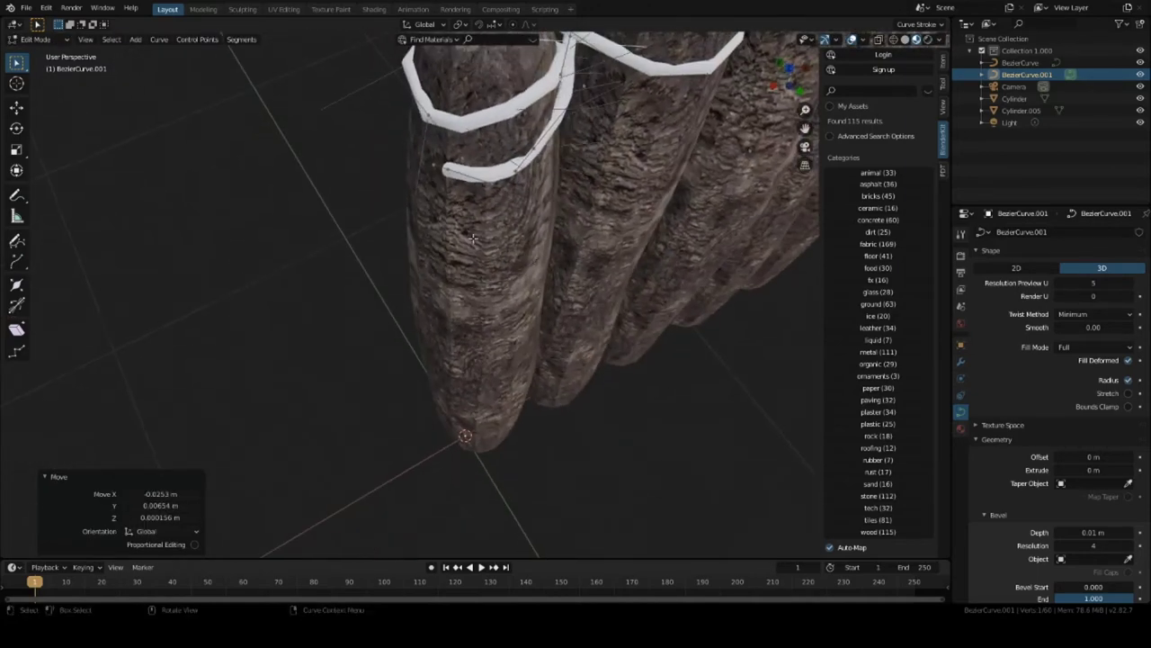
Move the rope's end point up and left onto the front log.
left_click(432, 167)
middle_click_drag(432, 167, 466, 164)
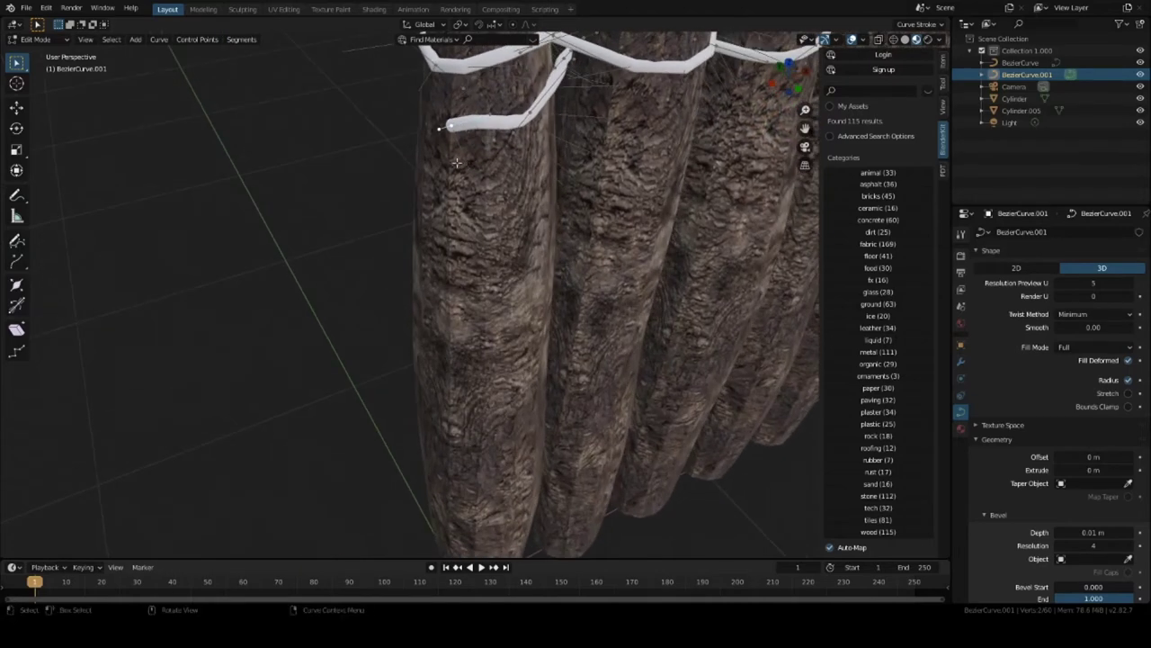
key("g")
left_click(437, 137)
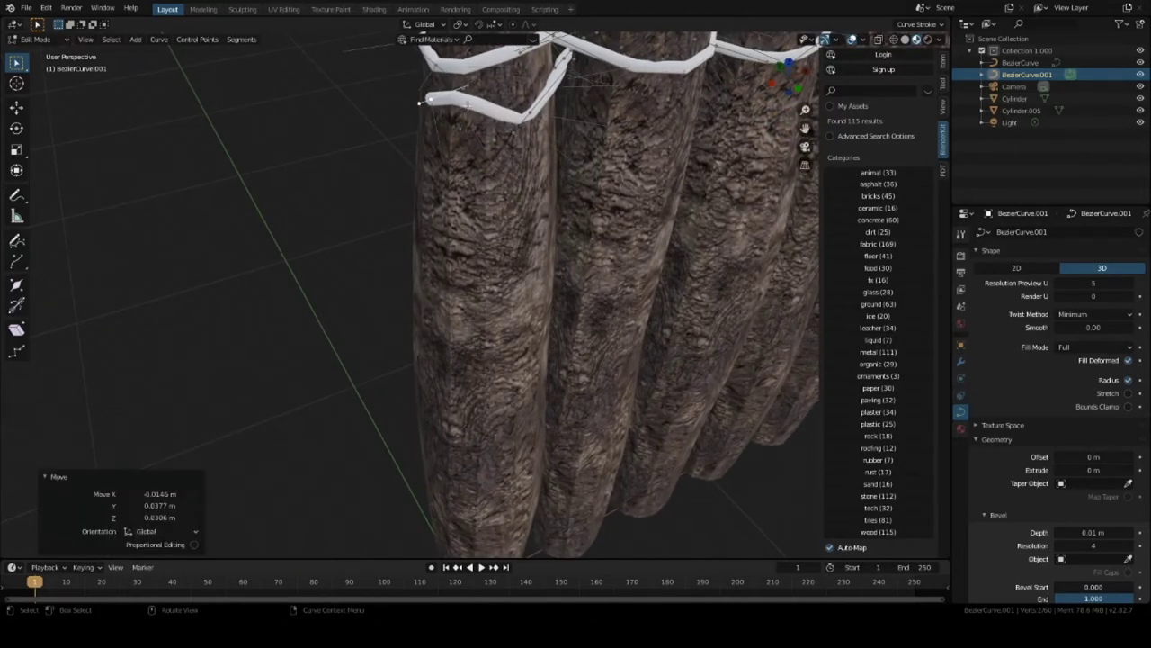
left_click(493, 112)
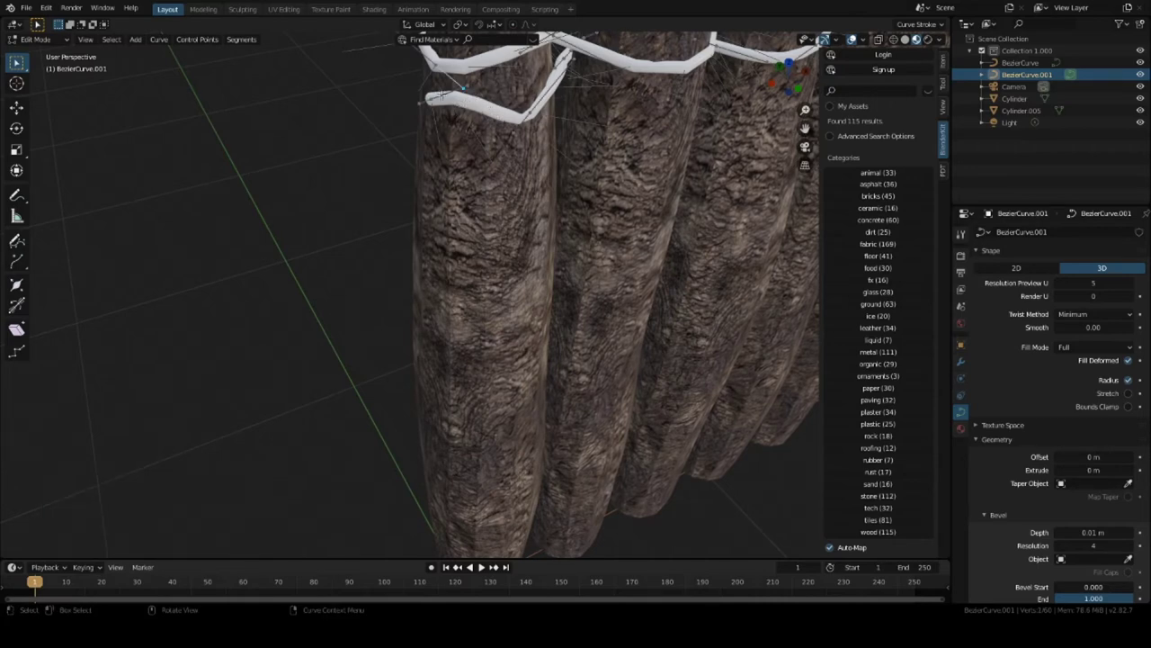
scroll(443, 94, "up", 3)
middle_click_drag(442, 94, 463, 354)
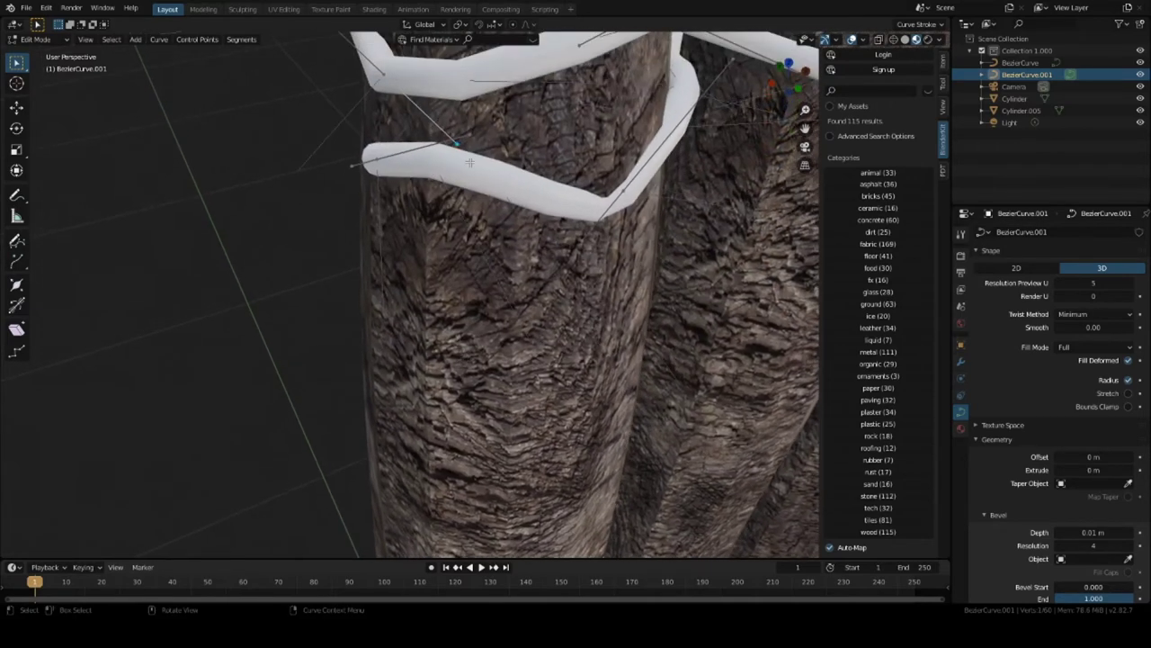
Nudge a loop point flush onto the log and adjust a point on the lower rope segment.
left_click_drag(463, 133, 486, 139)
key("g")
right_click(451, 374)
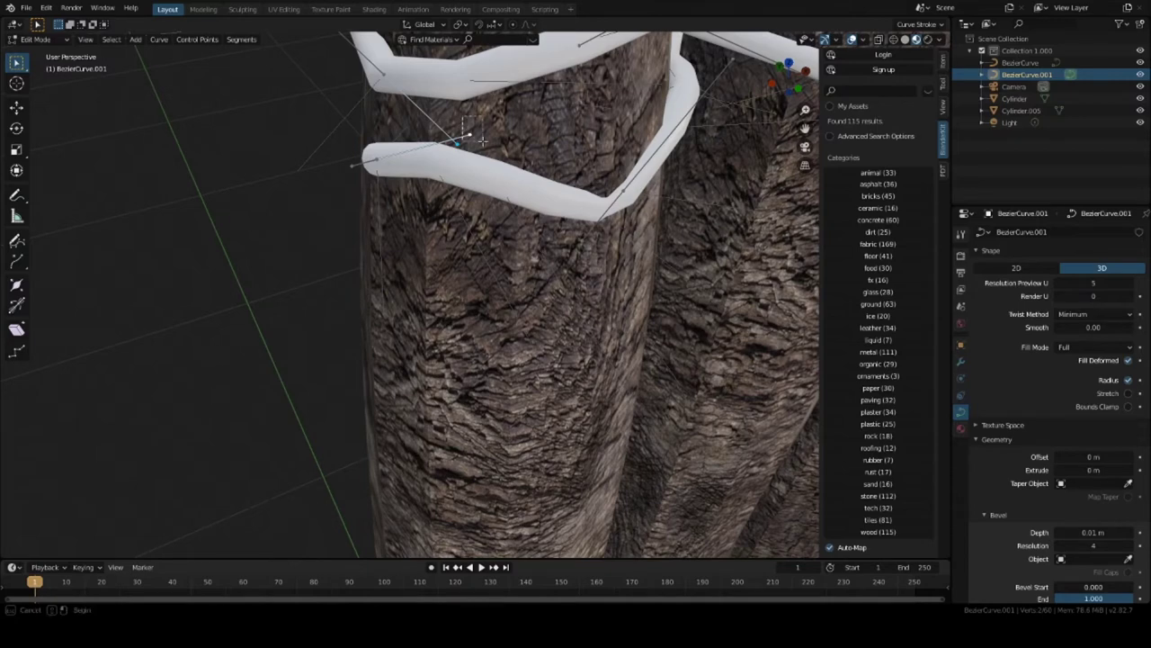
key("g")
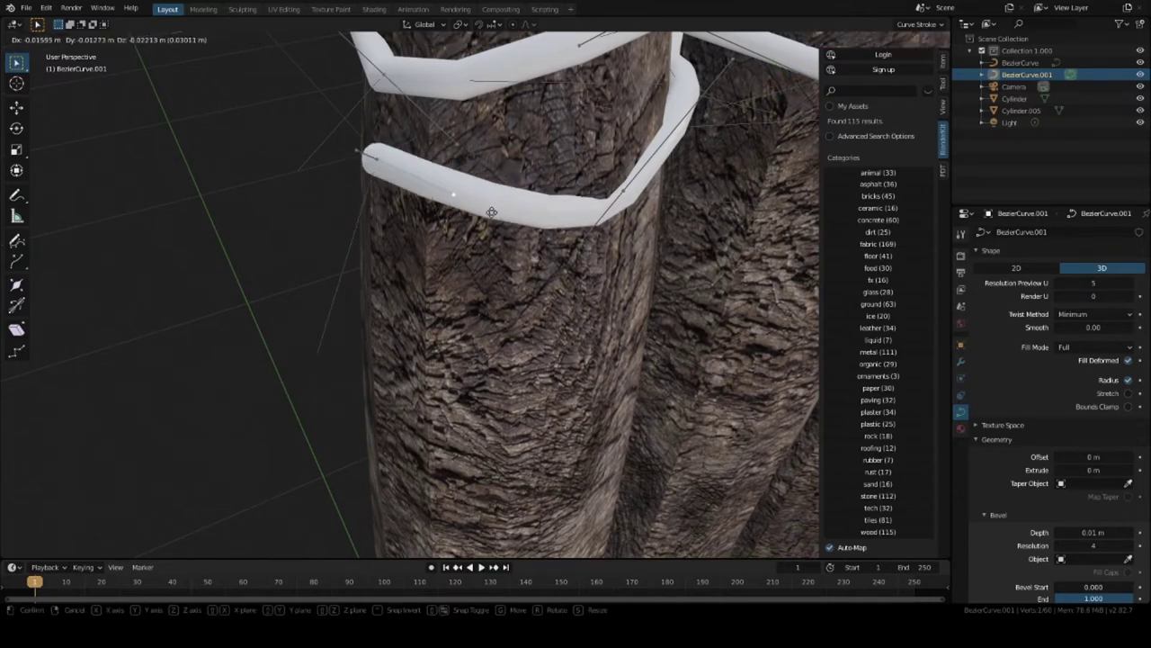
left_click(493, 209)
middle_click_drag(493, 208, 474, 267)
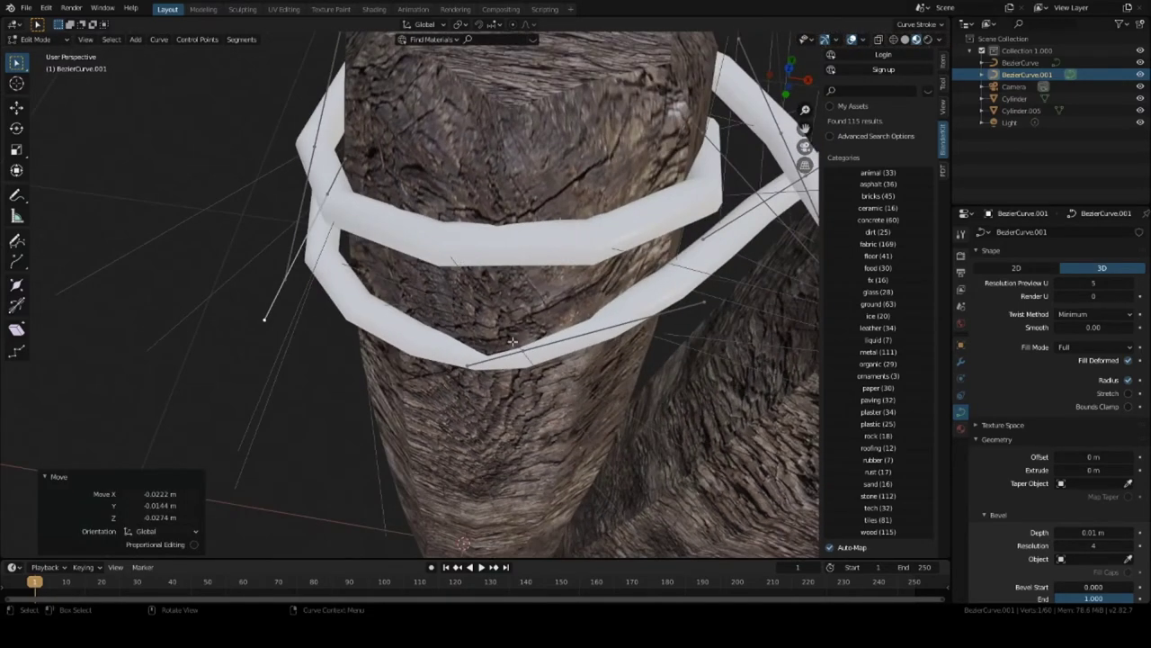
left_click_drag(526, 376, 527, 370)
middle_click_drag(526, 359, 525, 537)
key("g")
left_click(533, 401)
Adjust two rope control points so the rope lies flush on the logs.
middle_click_drag(633, 465, 575, 423, "shift")
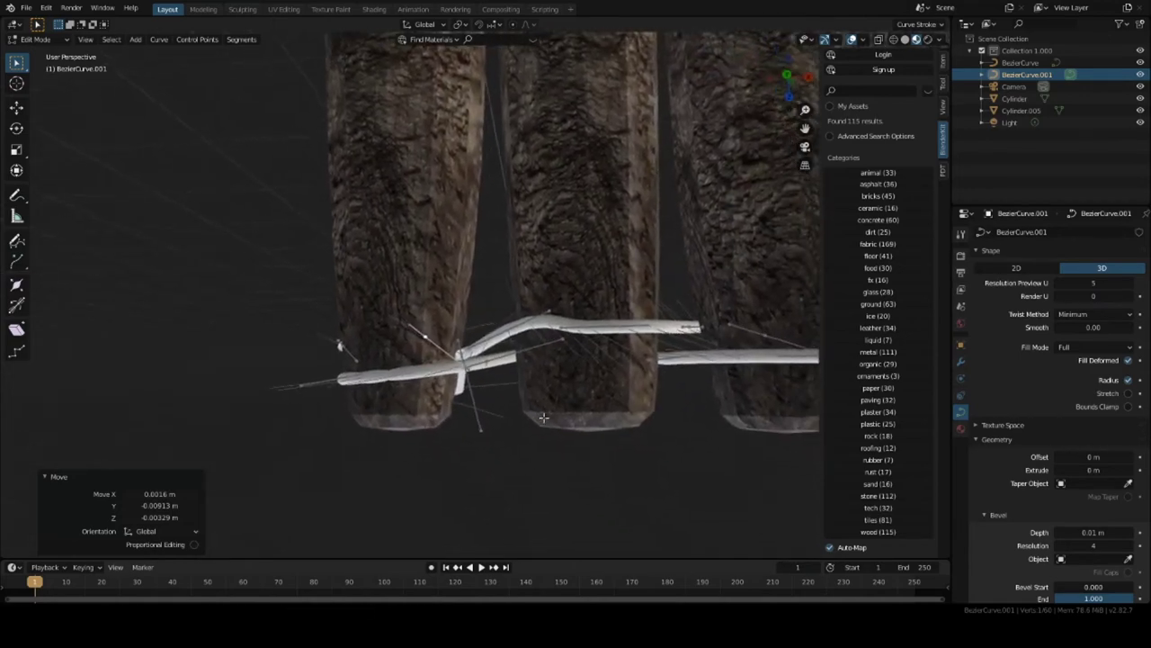
scroll(583, 320, "up", 4)
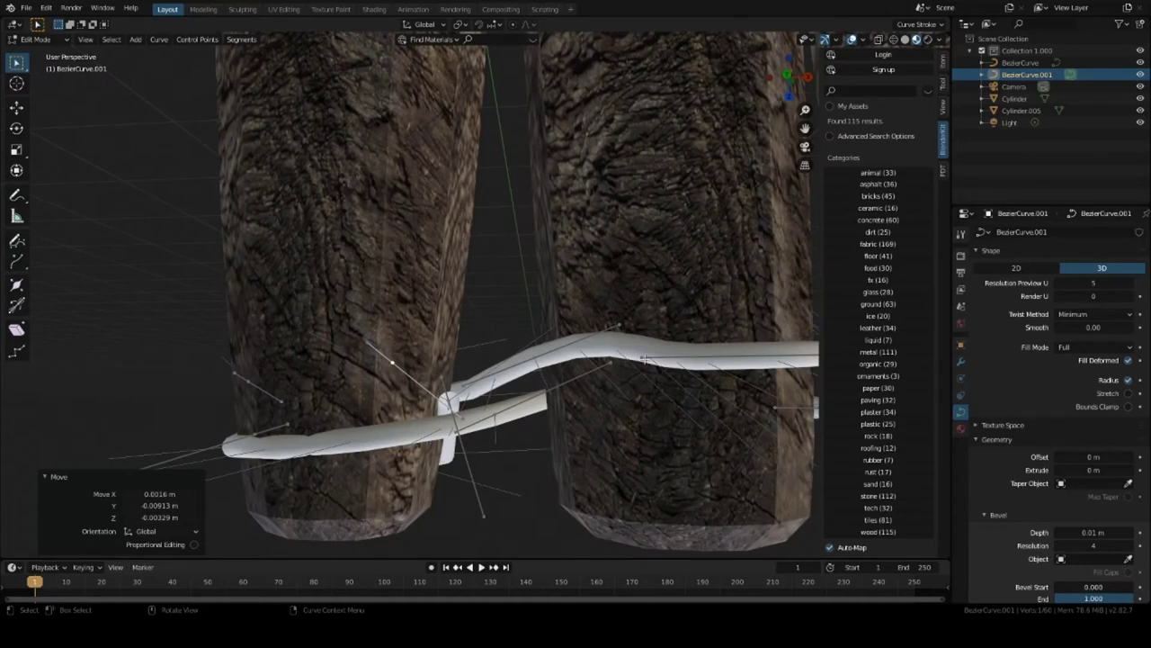
left_click(619, 325)
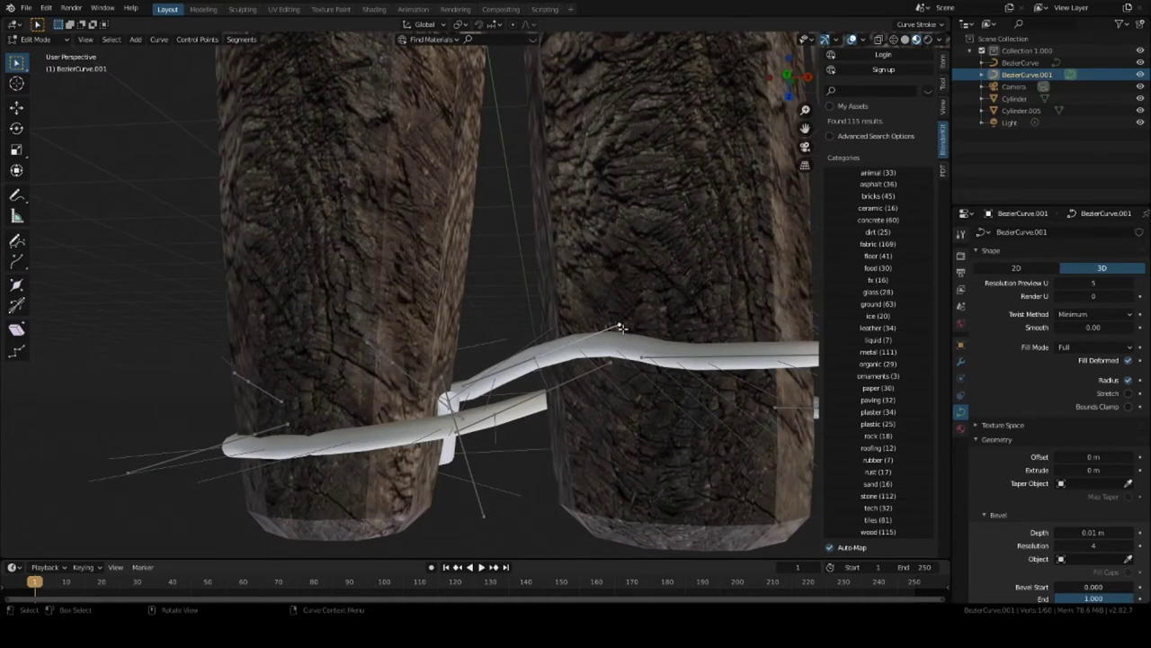
key("g")
left_click(620, 343)
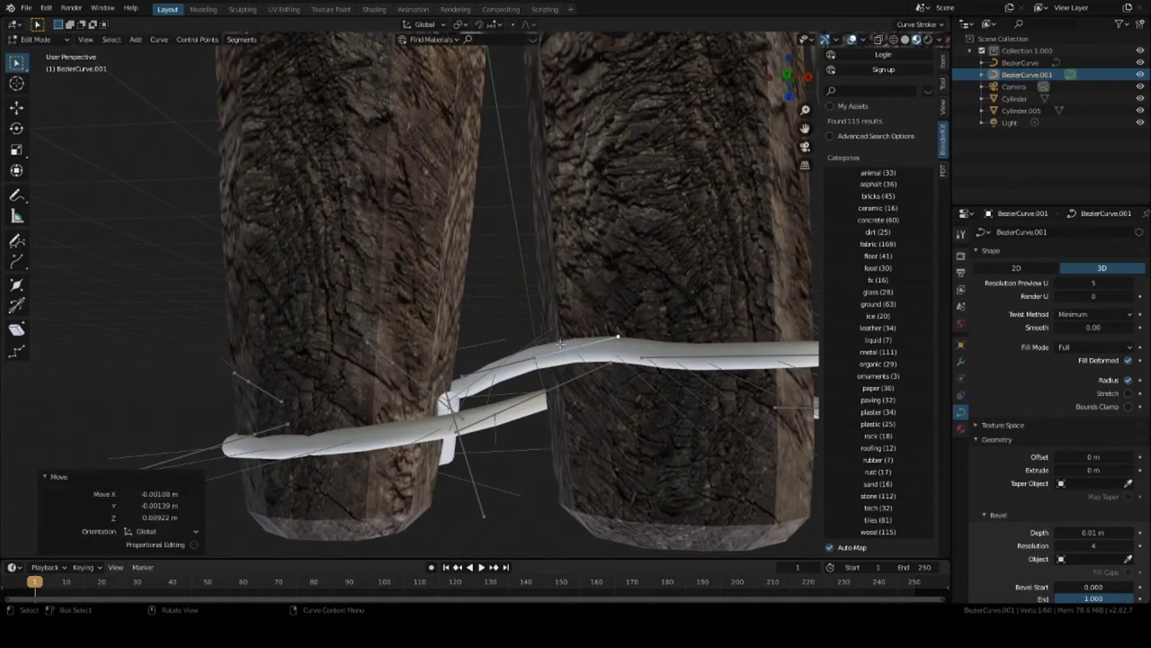
left_click(535, 360)
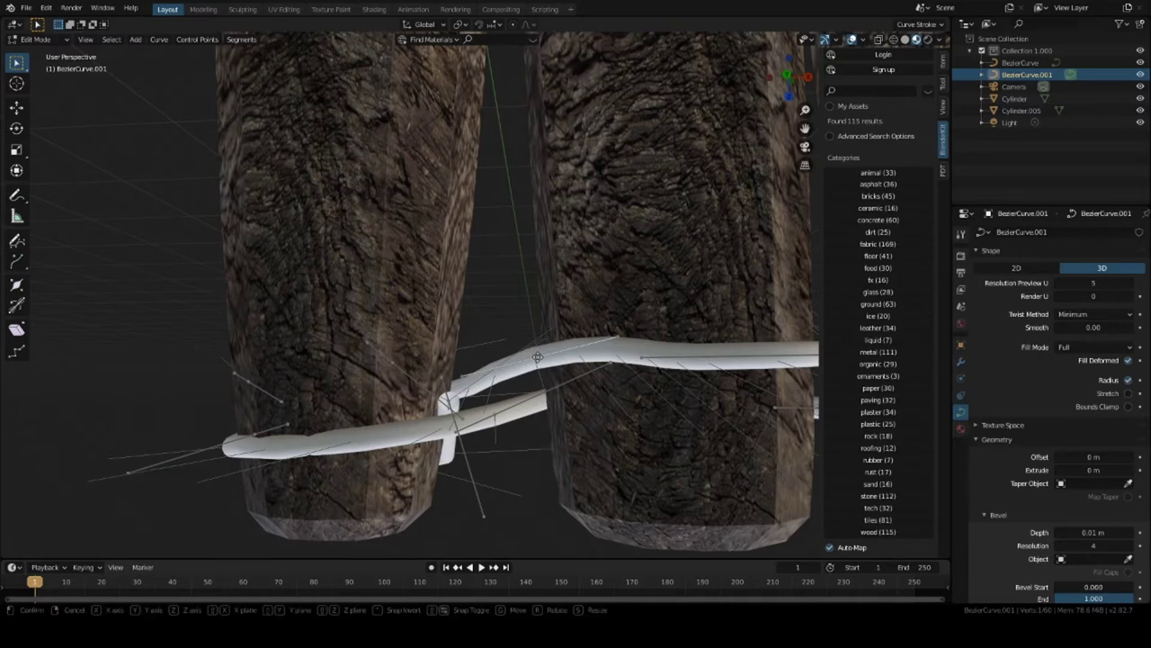
key("g")
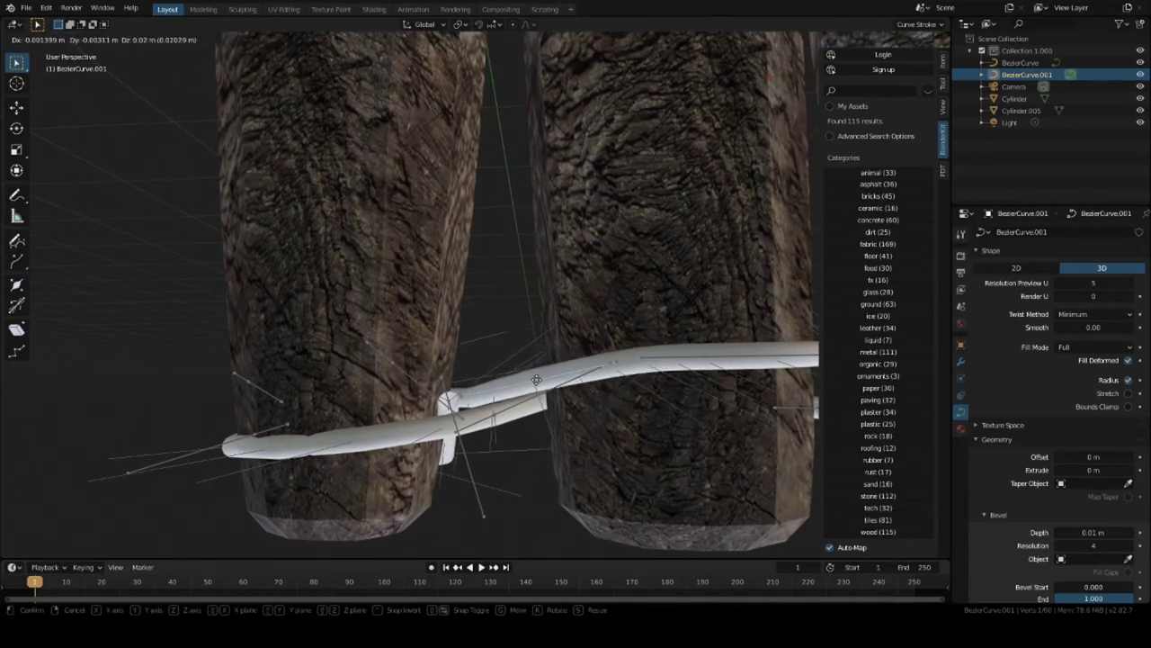
left_click(536, 379)
Survey the rope along the log row and box-select all control points of BezierCurve.001.
middle_click_drag(535, 376, 443, 378)
scroll(443, 378, "down", 6)
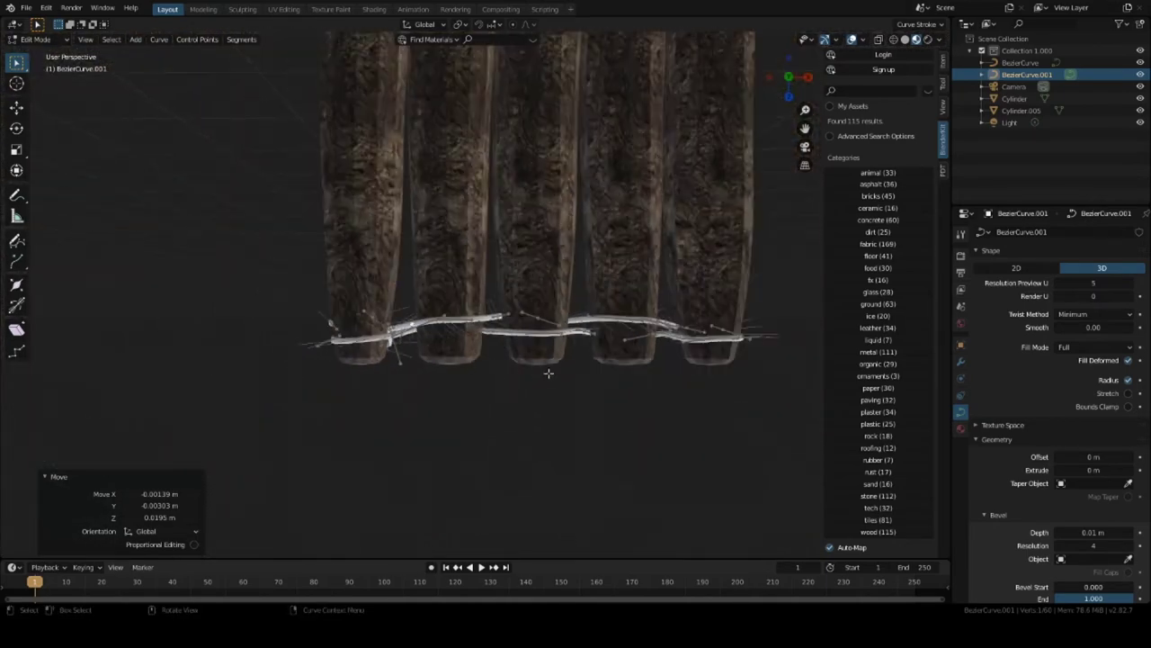
scroll(440, 330, "up", 3)
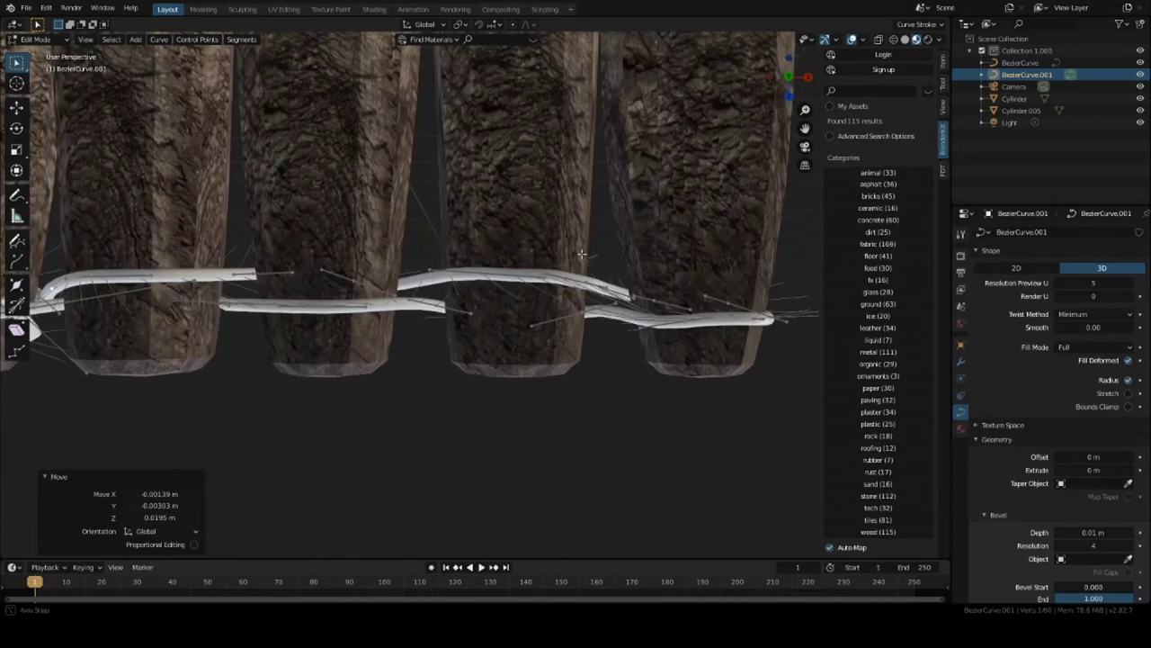
middle_click_drag(371, 238, 612, 235, "shift")
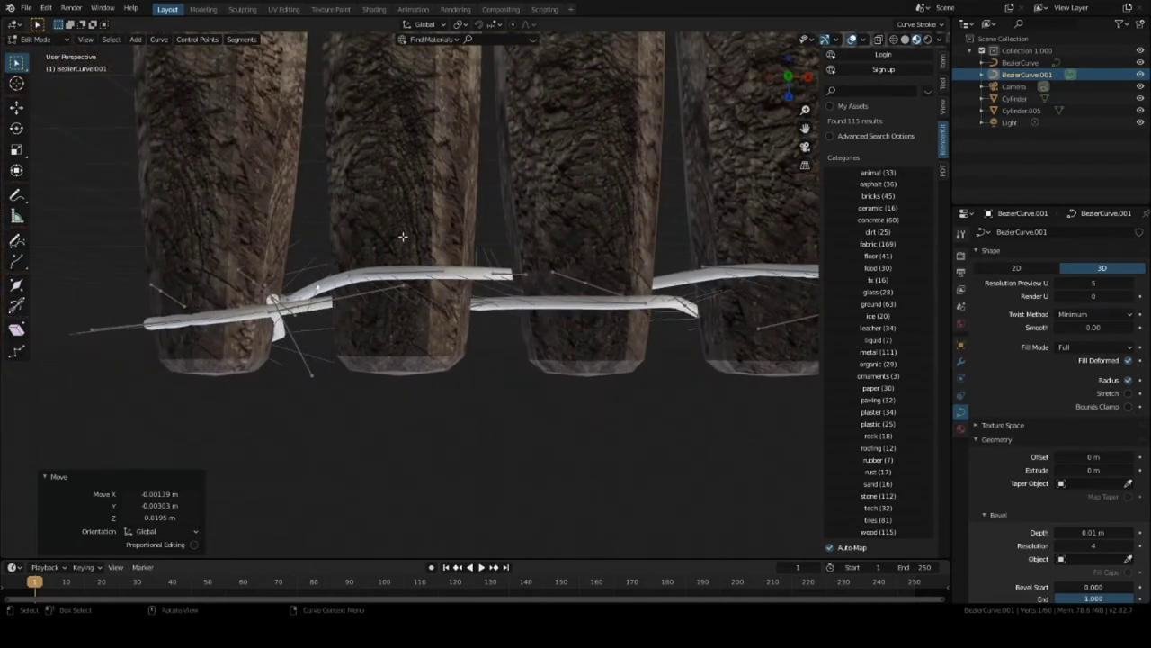
middle_click_drag(402, 237, 365, 265)
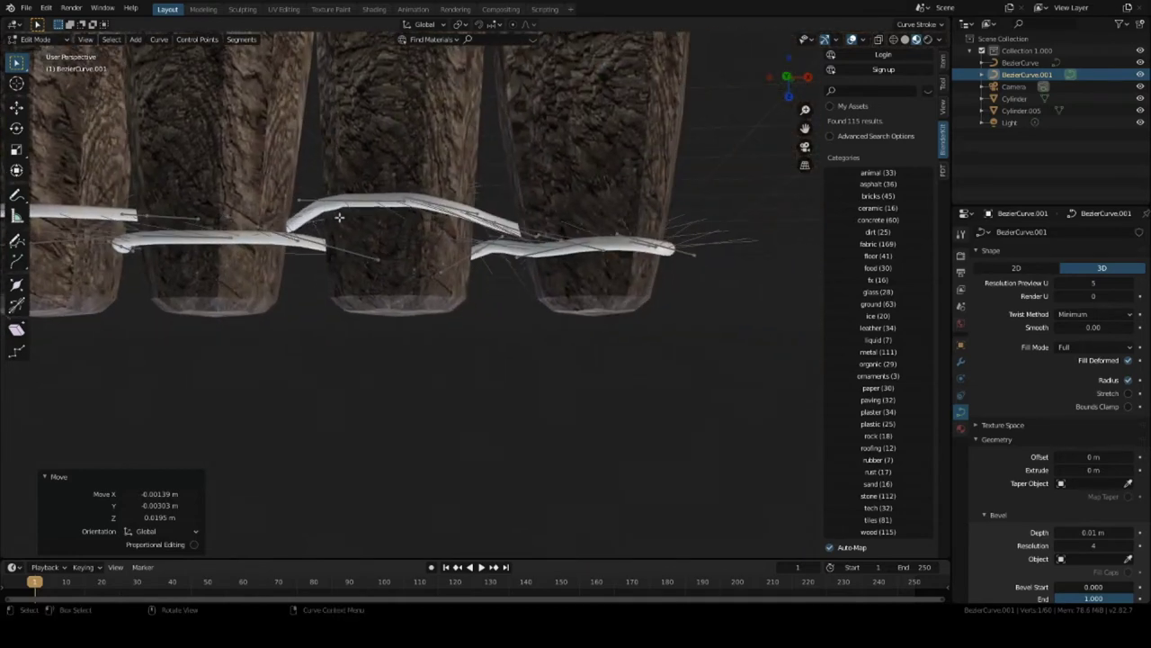
scroll(391, 200, "down", 4)
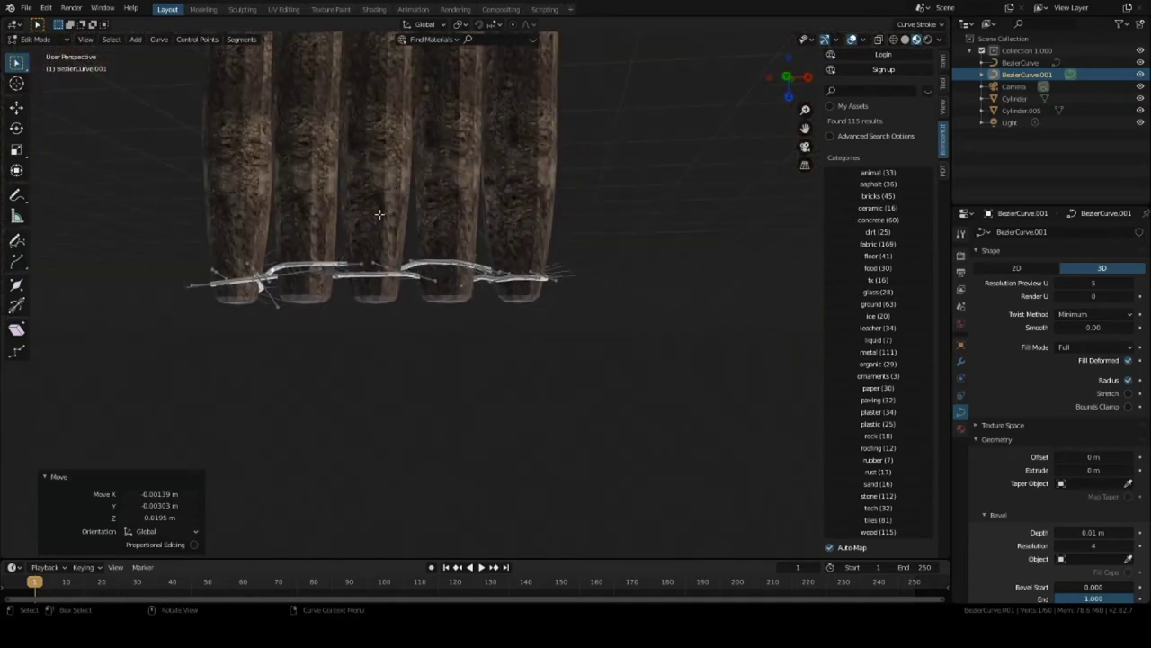
middle_click_drag(329, 230, 196, 254)
left_click_drag(179, 243, 686, 308)
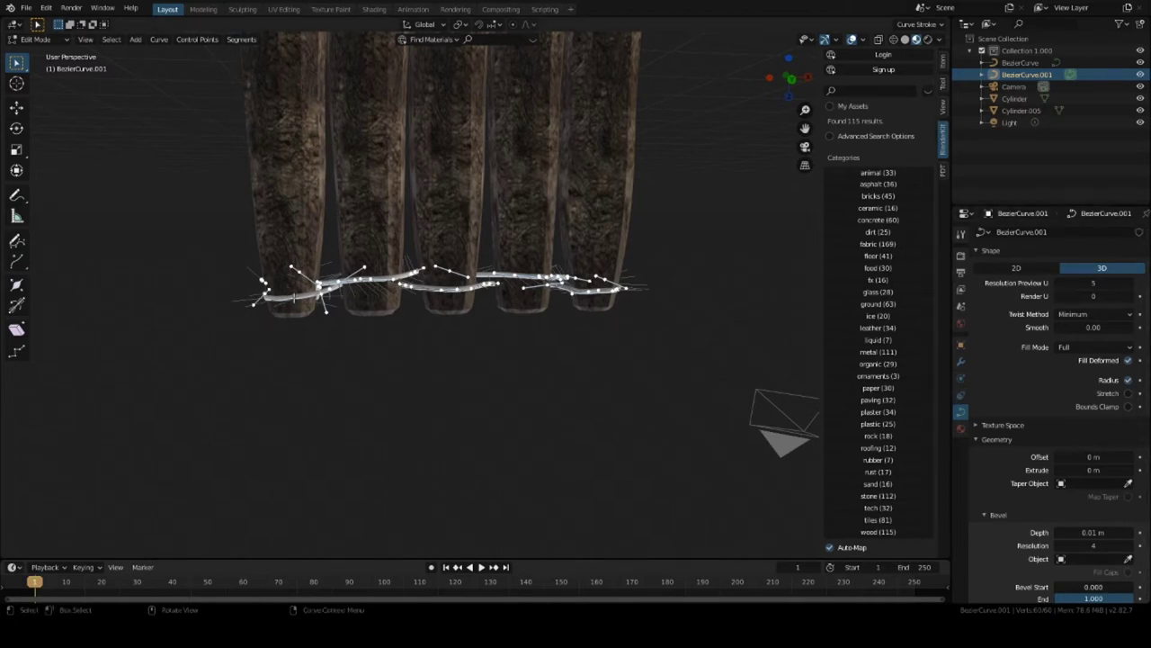
Return to Object Mode and review the rope curve's 0.01 m bevel depth and resolution 4.
key("Tab")
middle_click_drag(784, 318, 447, 325)
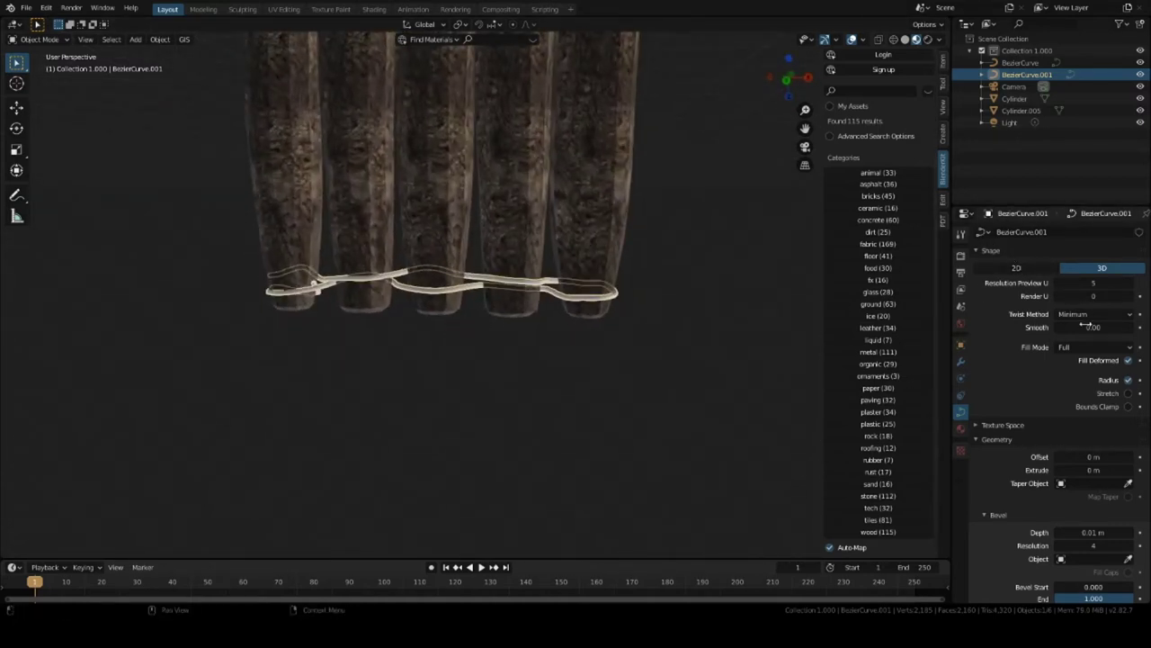
scroll(1012, 358, "down", 5)
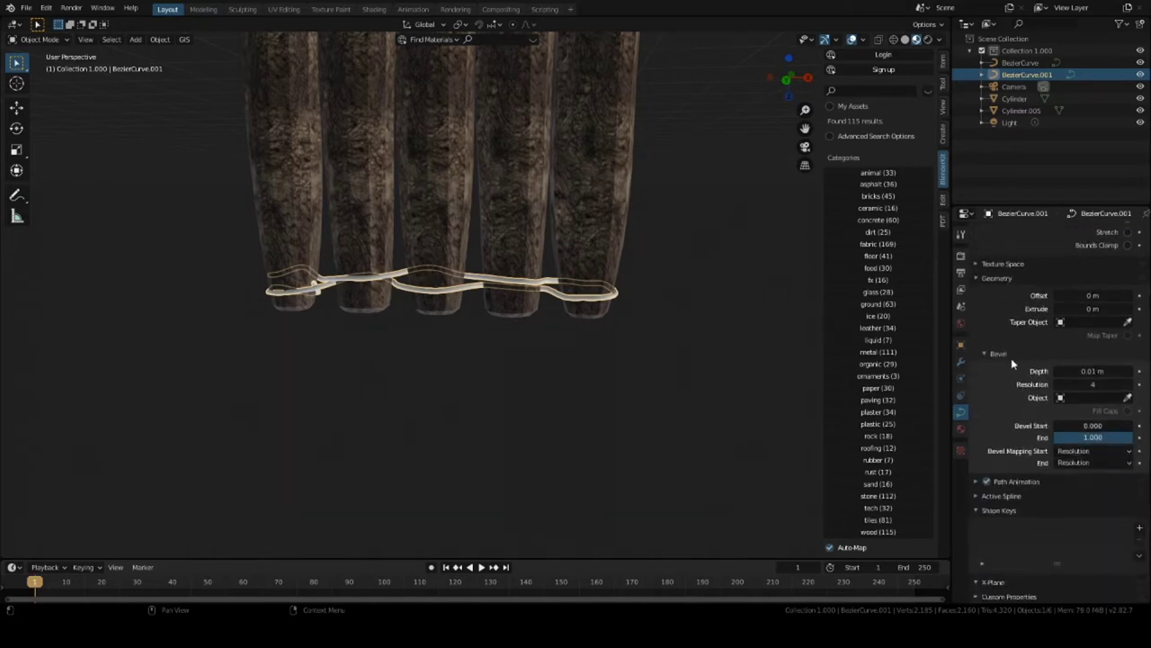
scroll(1013, 359, "up", 5)
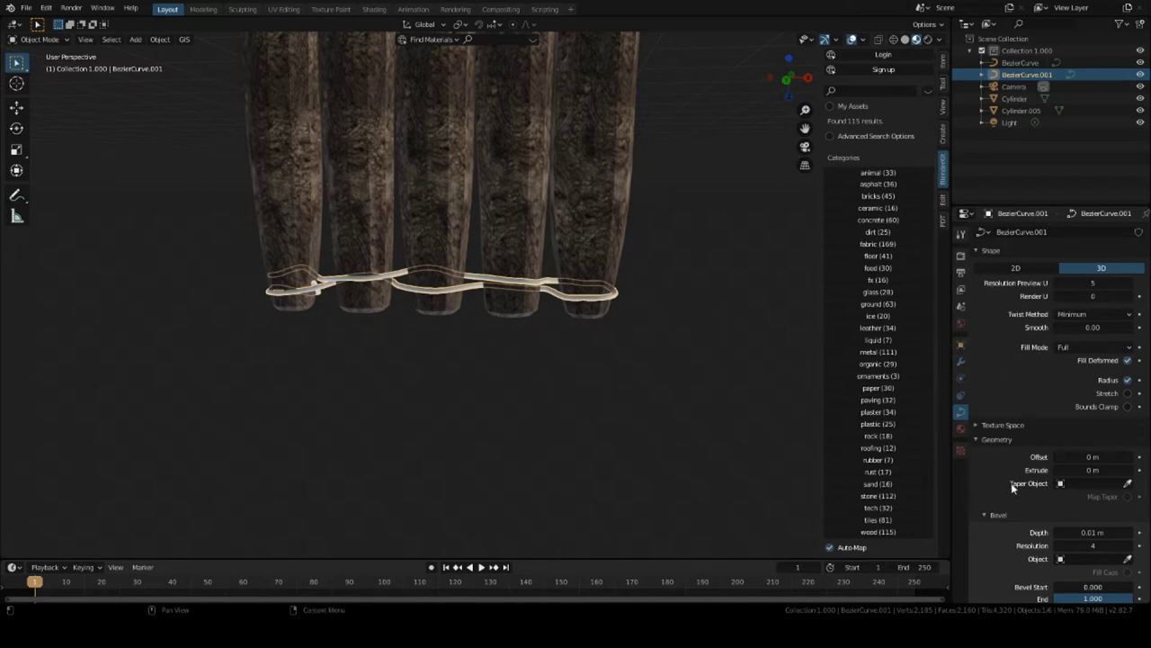
scroll(1000, 473, "down", 3)
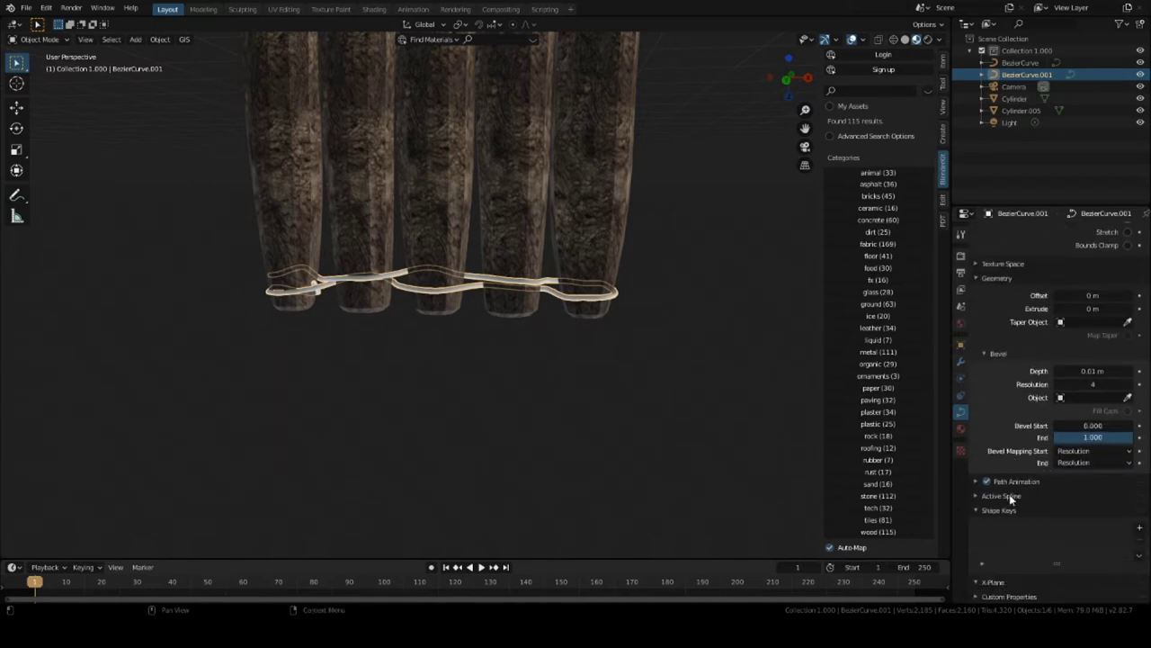
scroll(1011, 496, "up", 3)
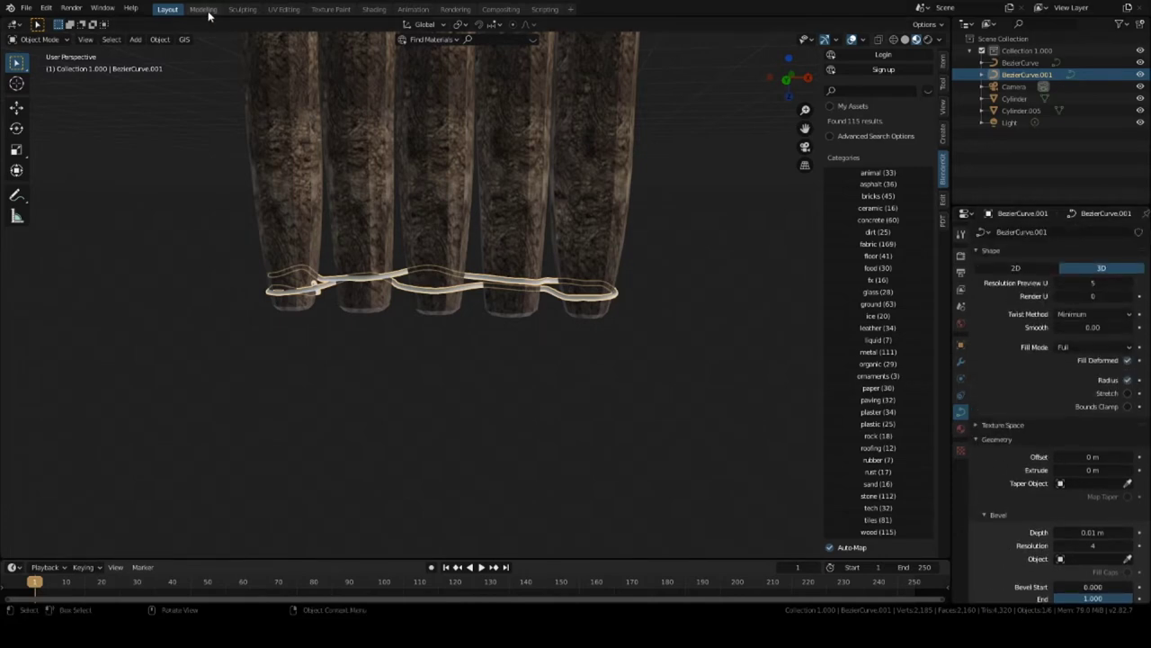
left_click(158, 40)
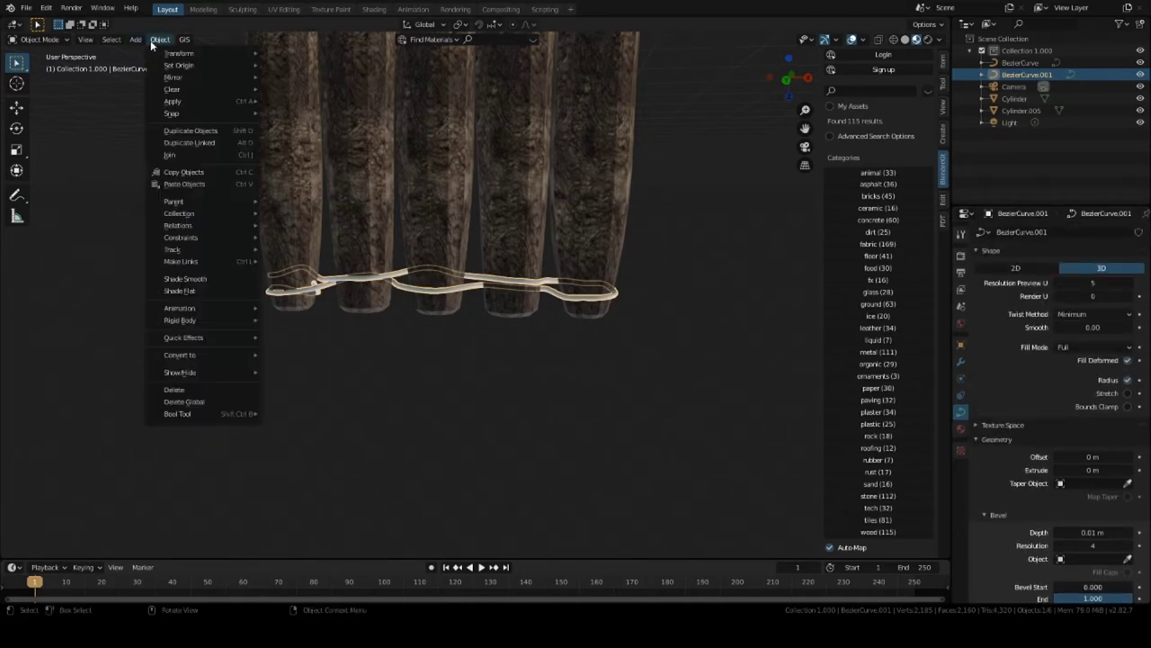
mouse_move(175, 56)
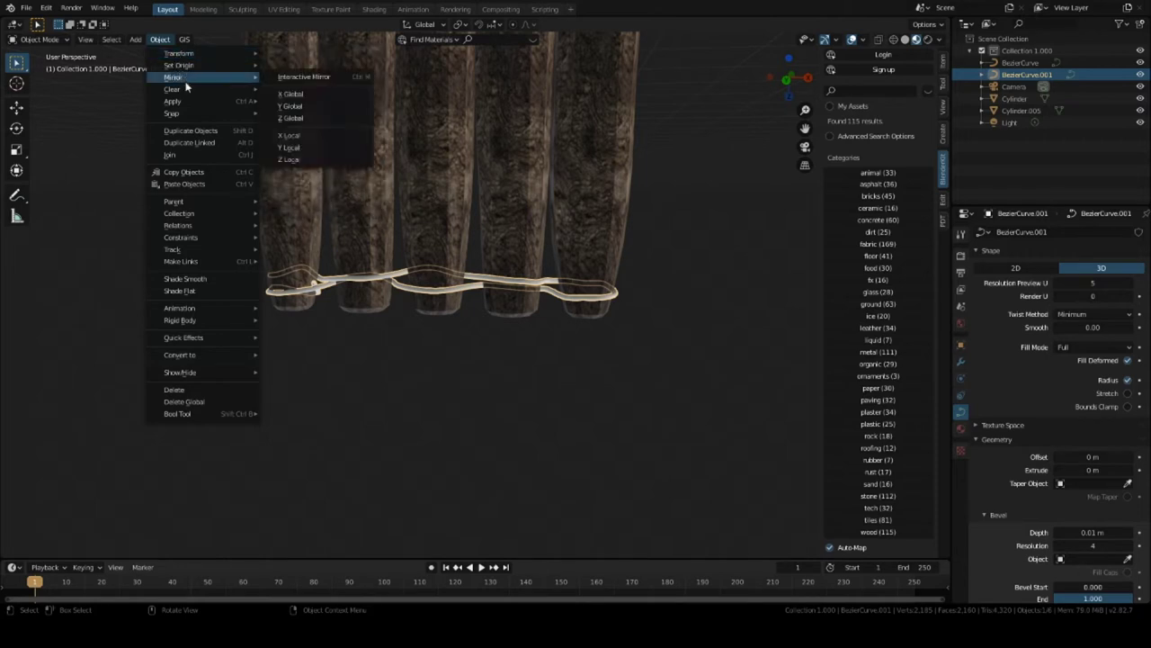
mouse_move(185, 91)
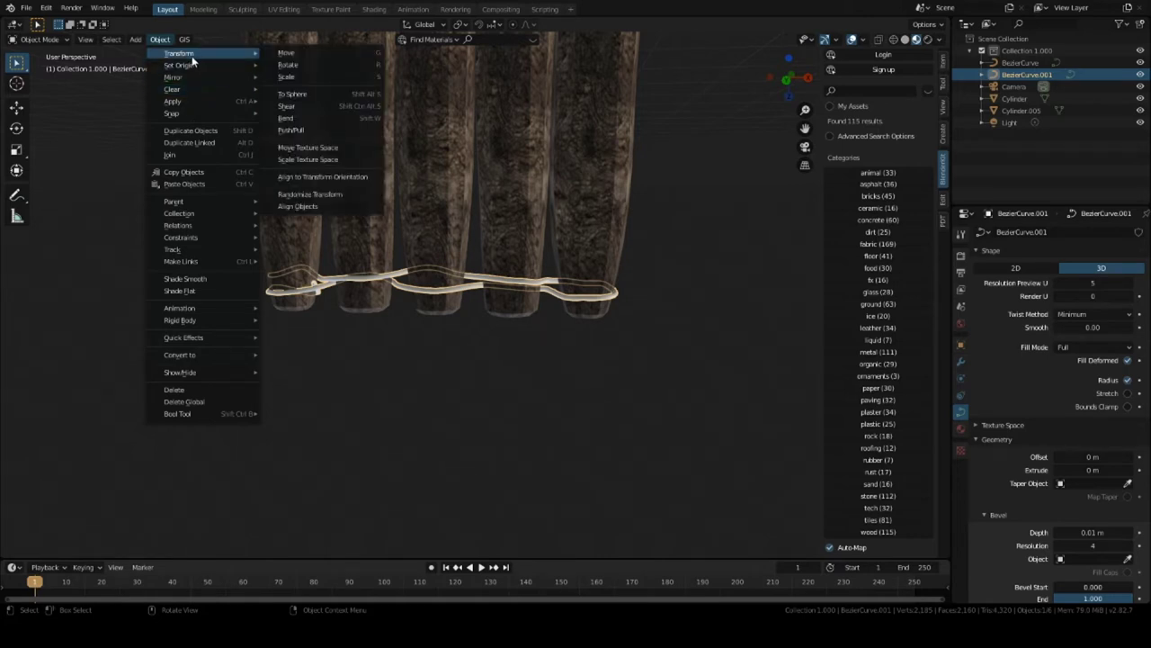
key("Escape")
left_click(111, 40)
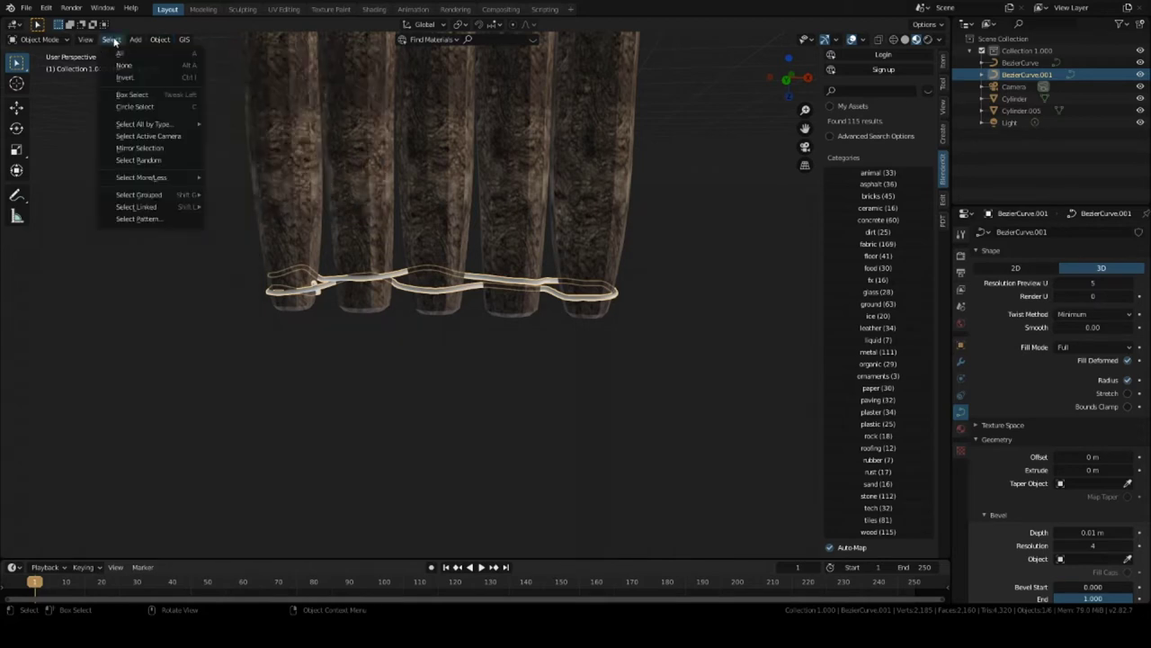
key("Tab")
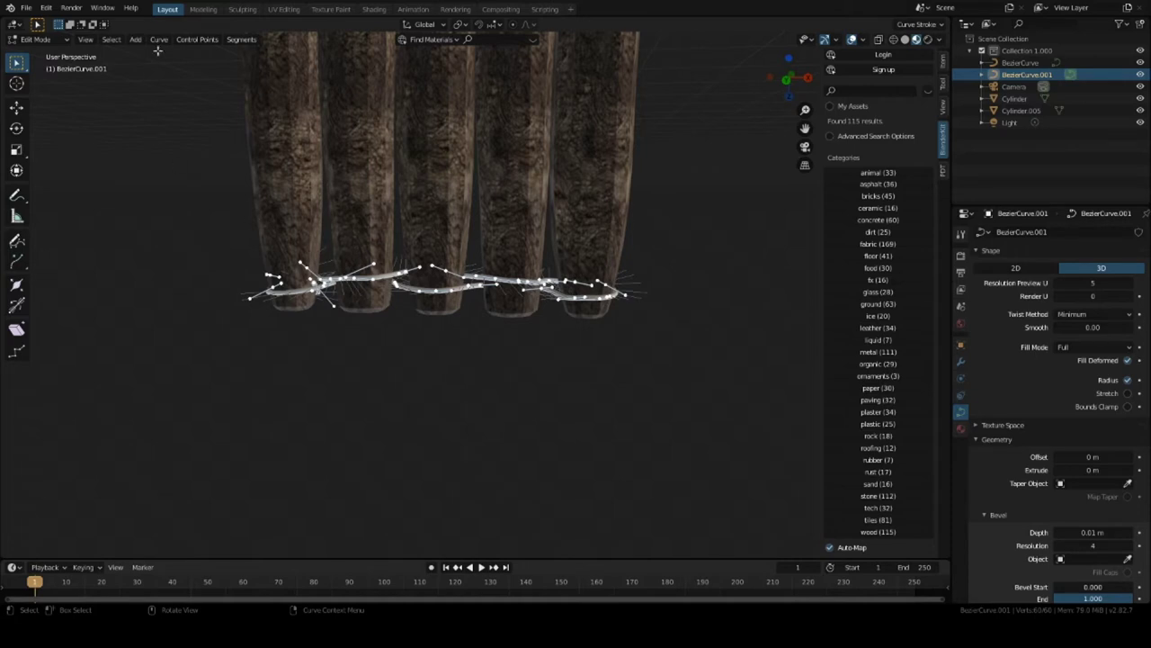
left_click(196, 41)
mouse_move(245, 41)
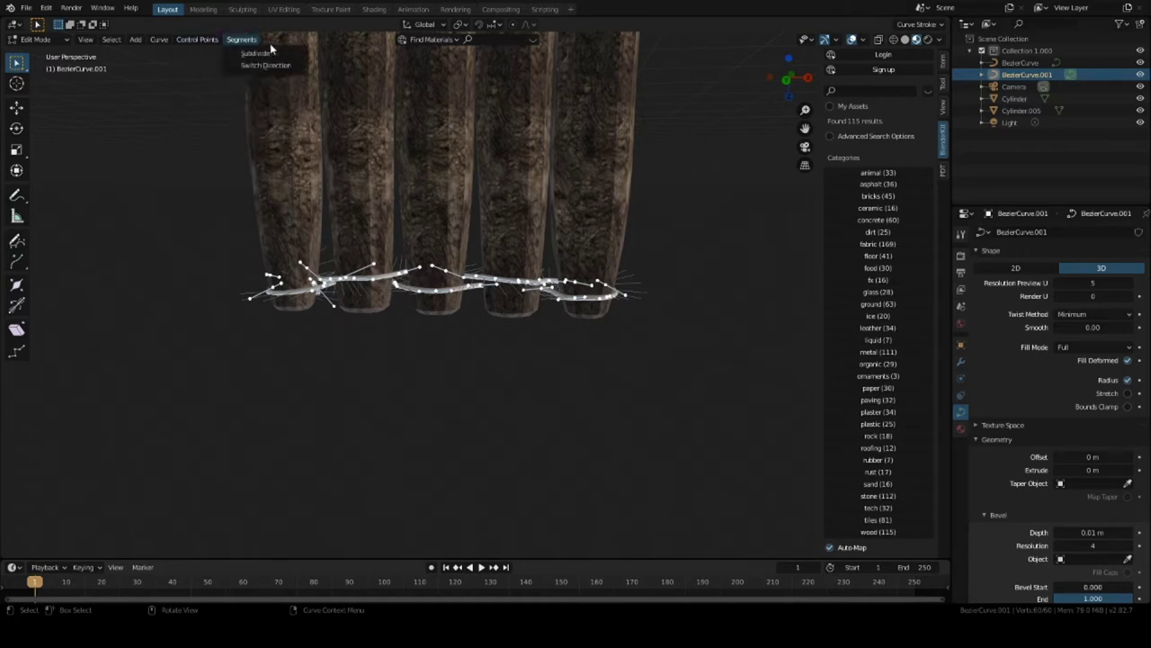
mouse_move(203, 40)
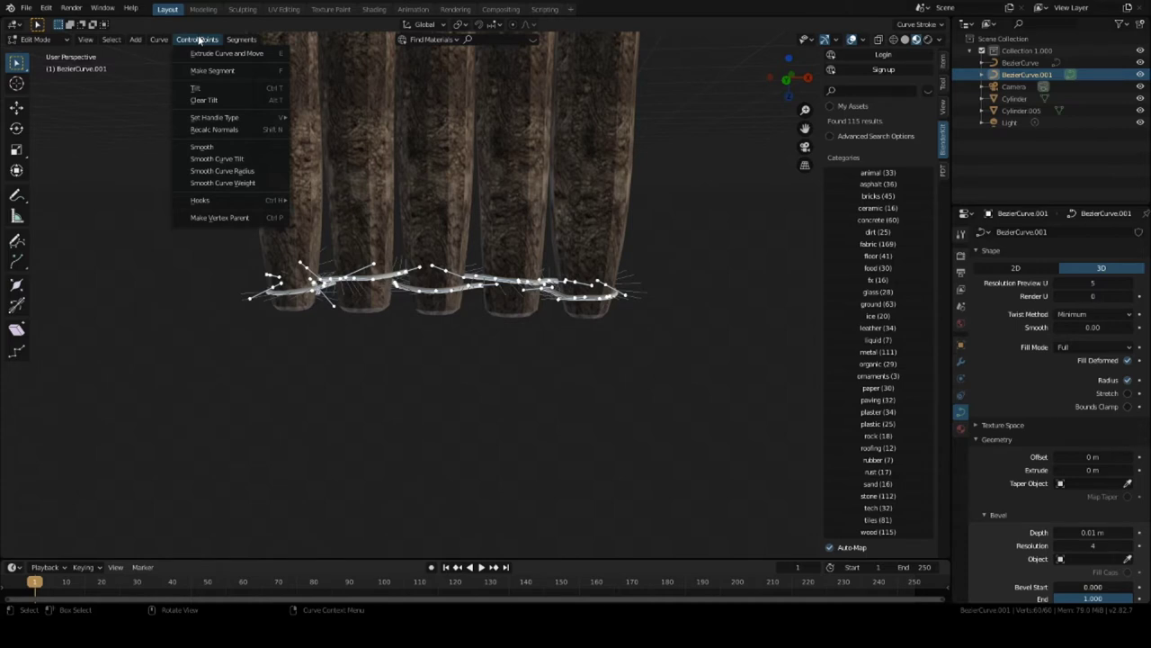
mouse_move(162, 43)
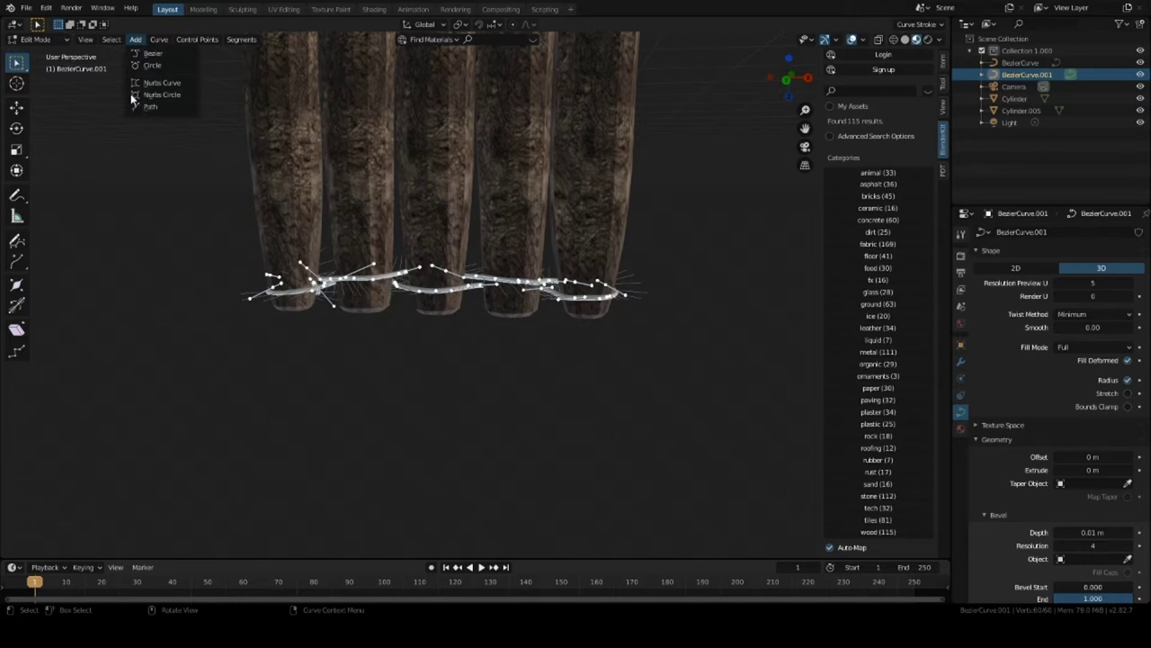
key("Escape")
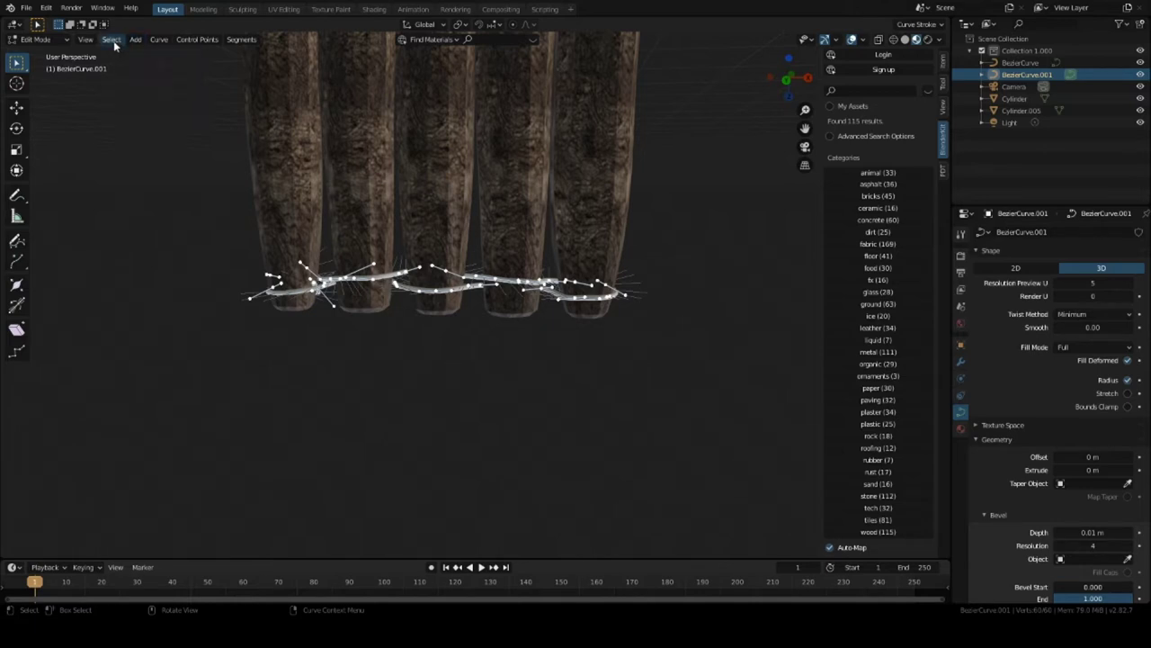
left_click(115, 44)
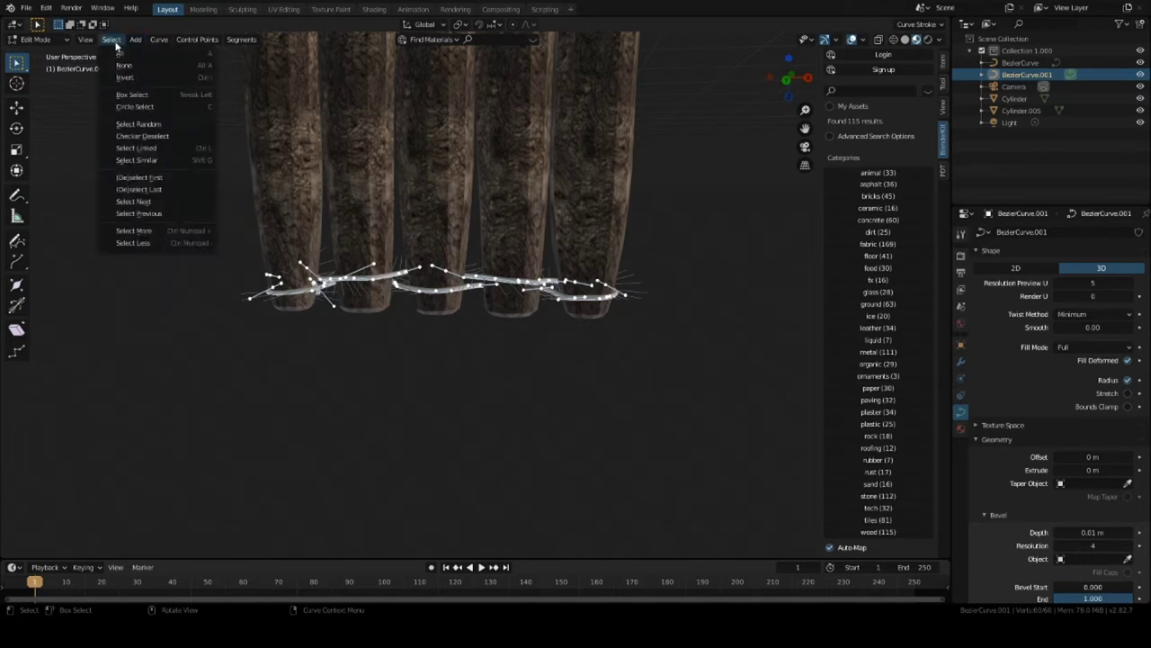
key("Escape")
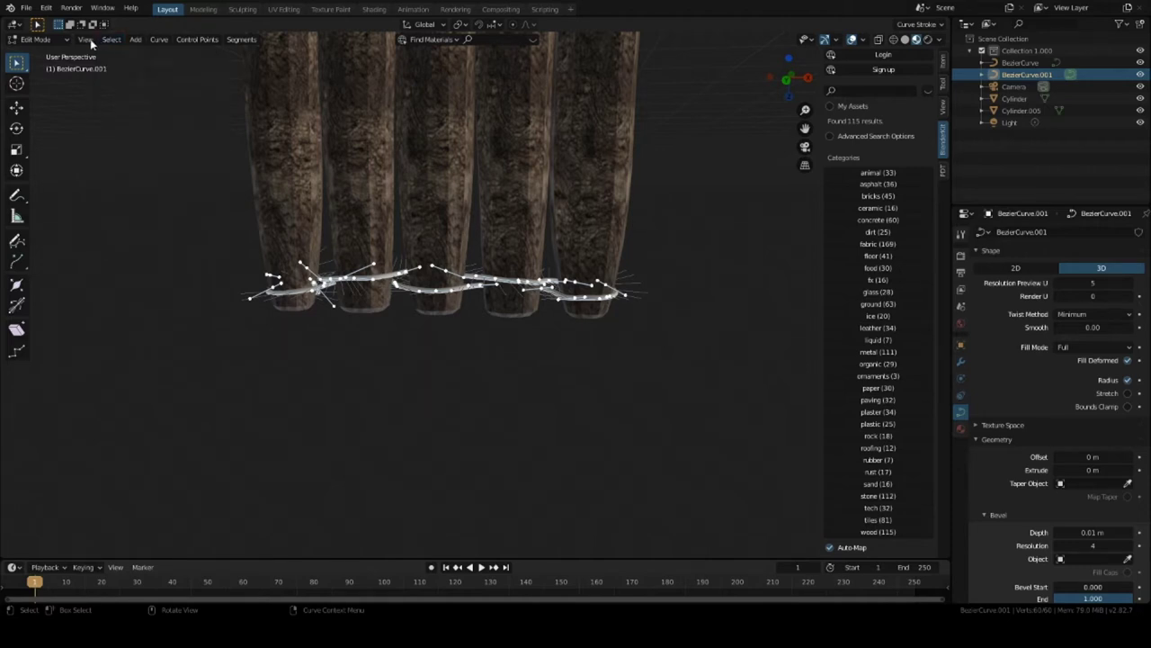
left_click(90, 40)
key("Tab")
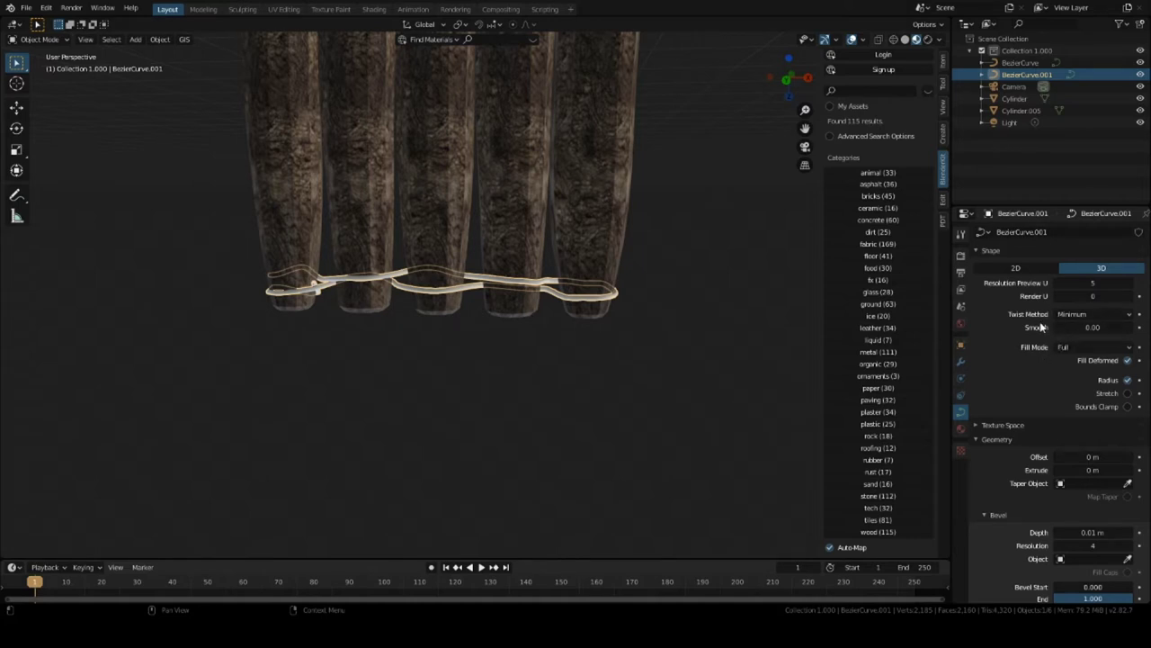
Try the Z-Up twist method on the rope curve, then settle on Tangent.
left_click(1129, 316)
left_click(1131, 319)
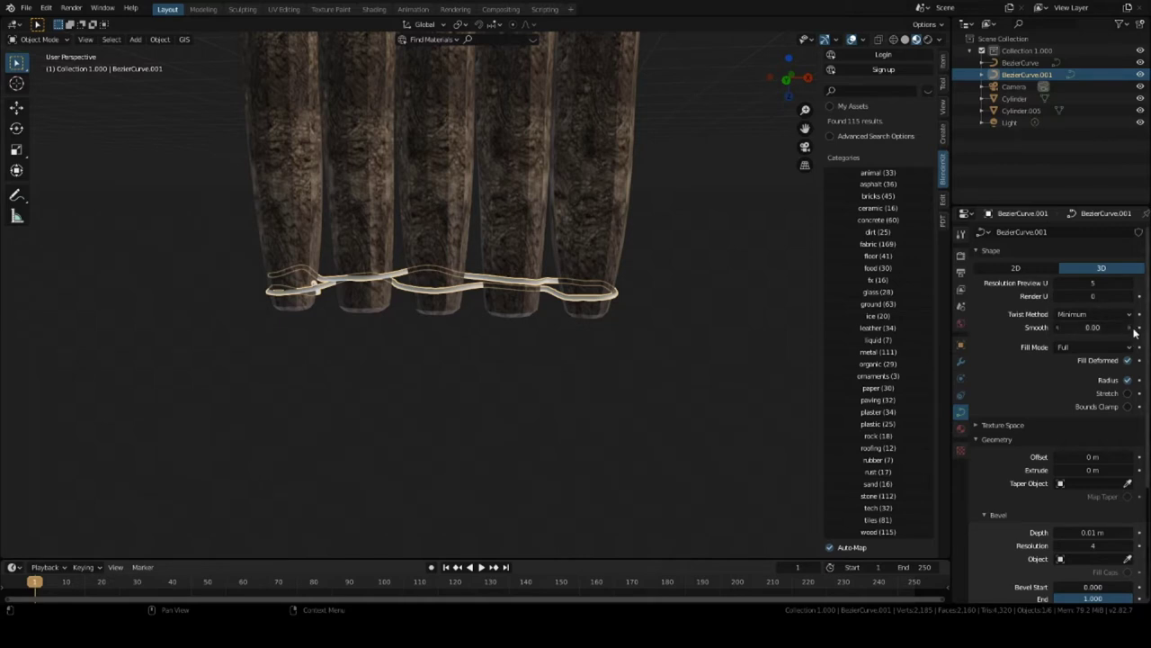
left_click(1132, 315)
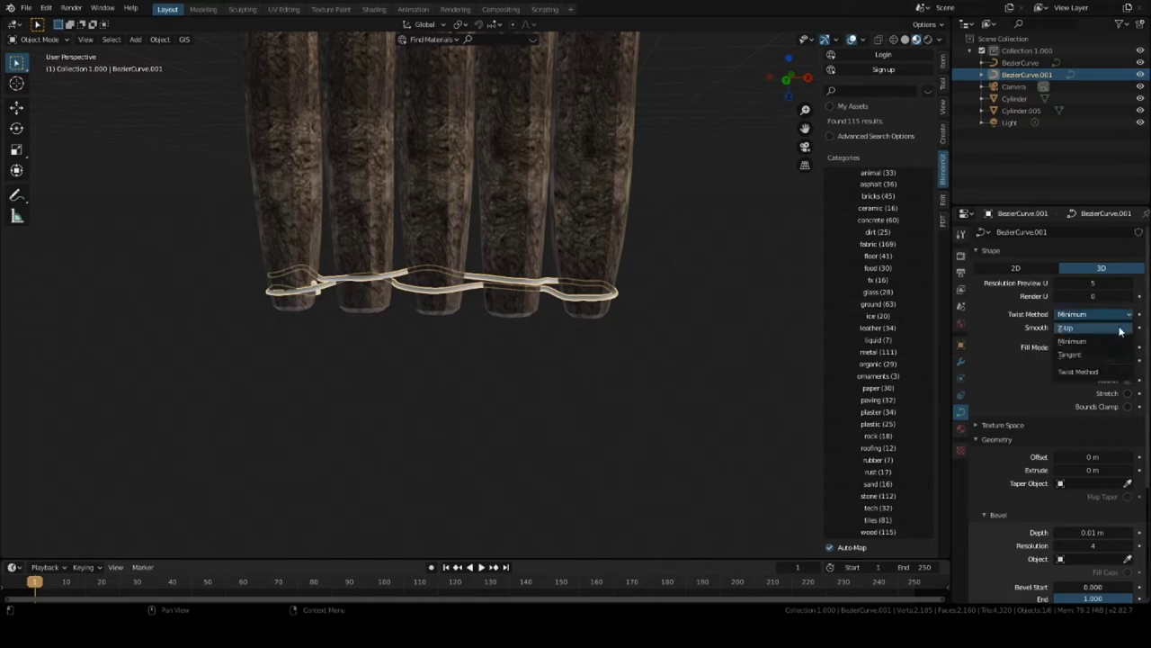
left_click(1093, 335)
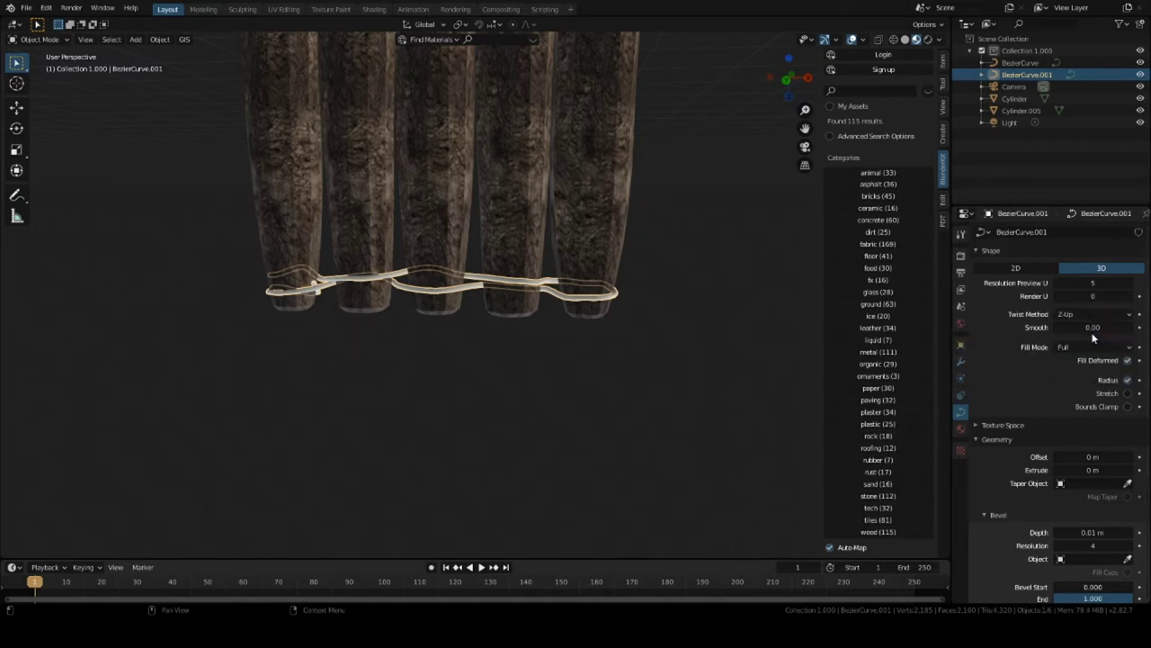
middle_click_drag(513, 296, 626, 244)
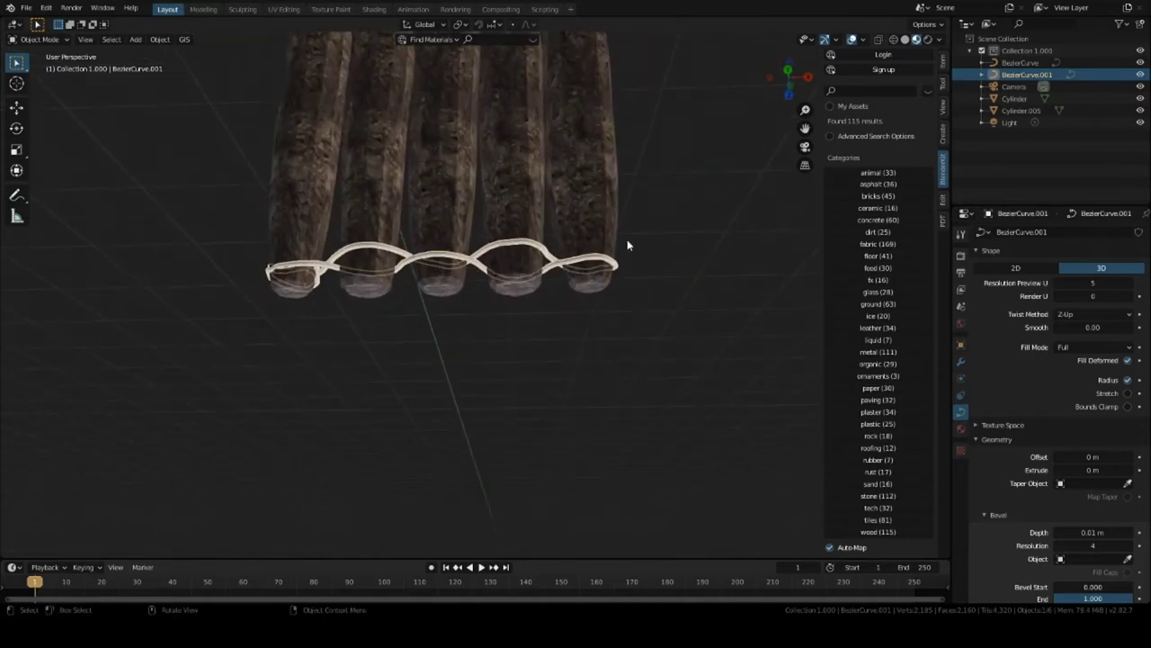
left_click(1130, 315)
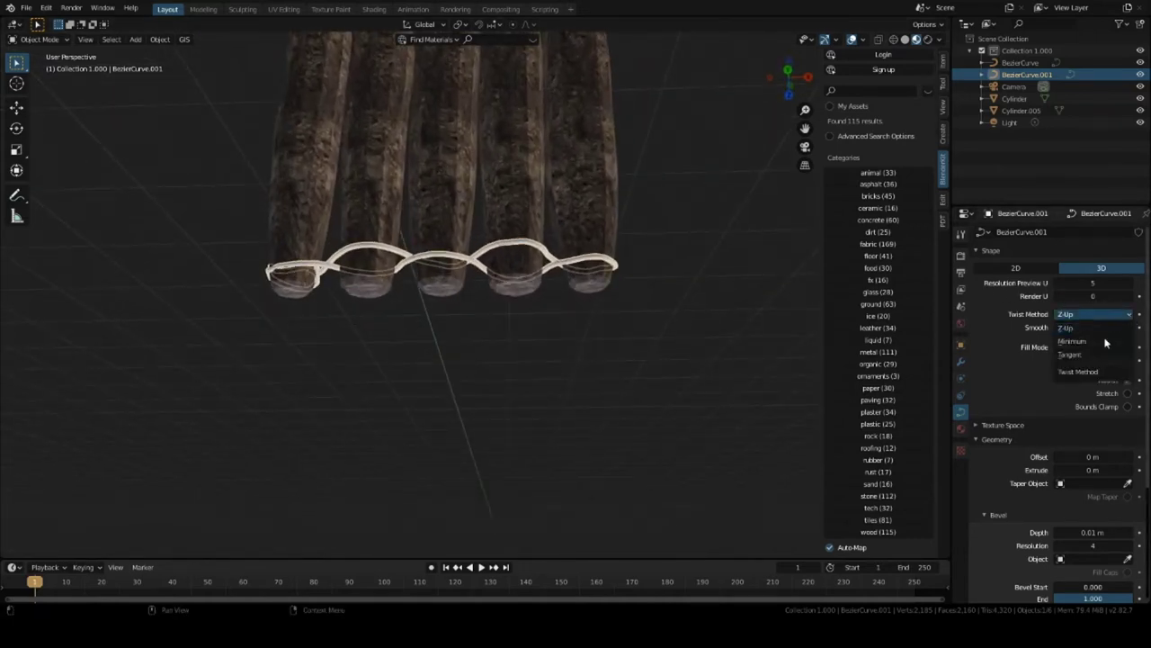
key("Tab")
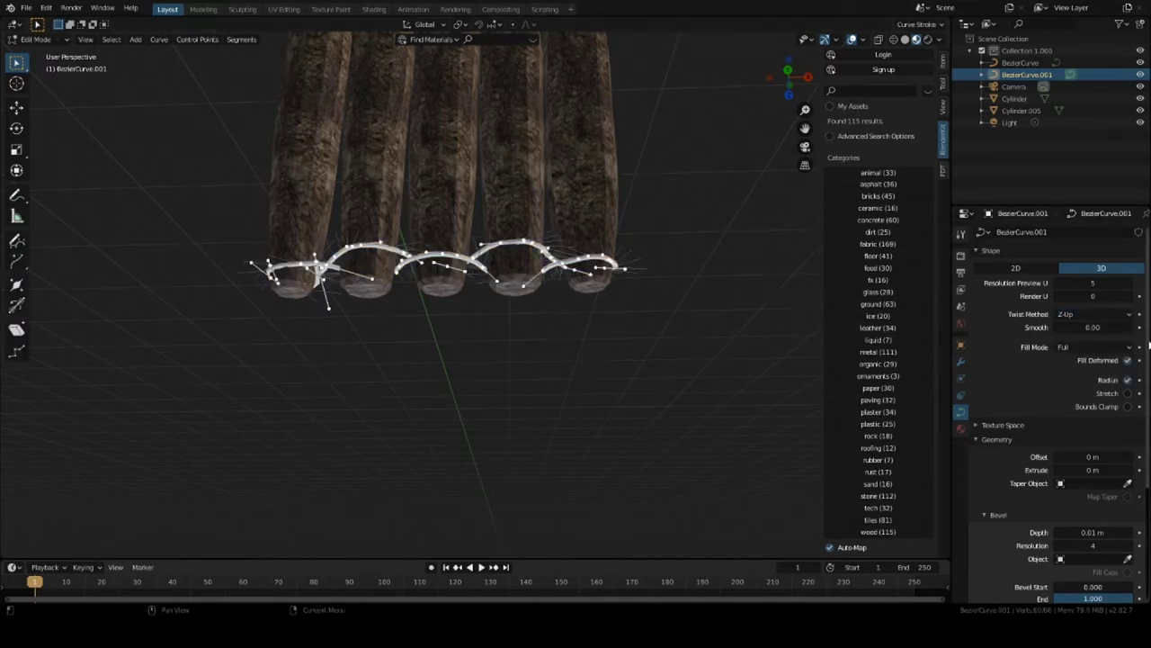
left_click(1128, 317)
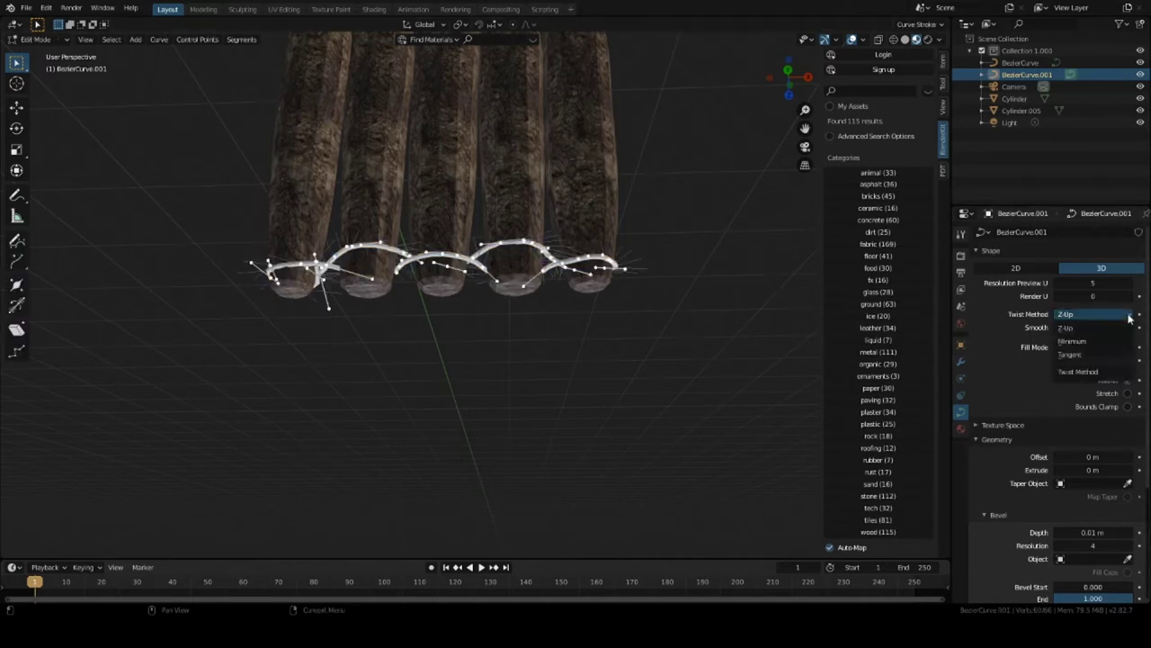
left_click(1106, 356)
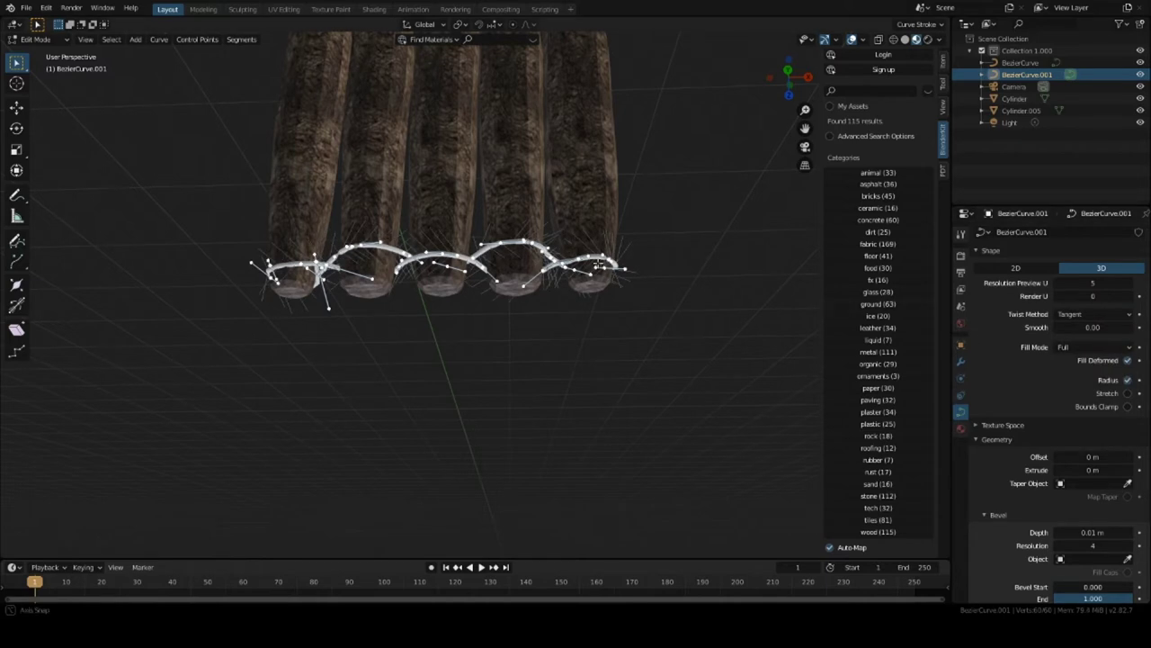
Nudge a right-hand loop control point by X -0.00317, Y -0.0107, Z 0.0035 m.
middle_click_drag(450, 234, 456, 178)
scroll(457, 178, "up", 4)
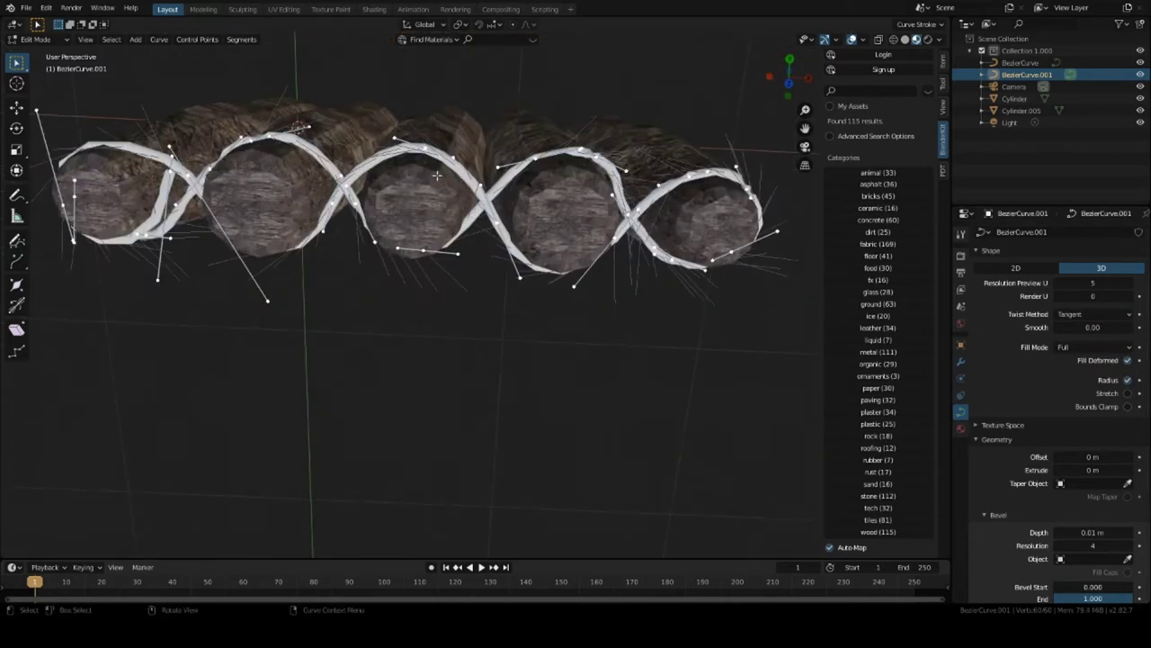
left_click(667, 209)
key("g")
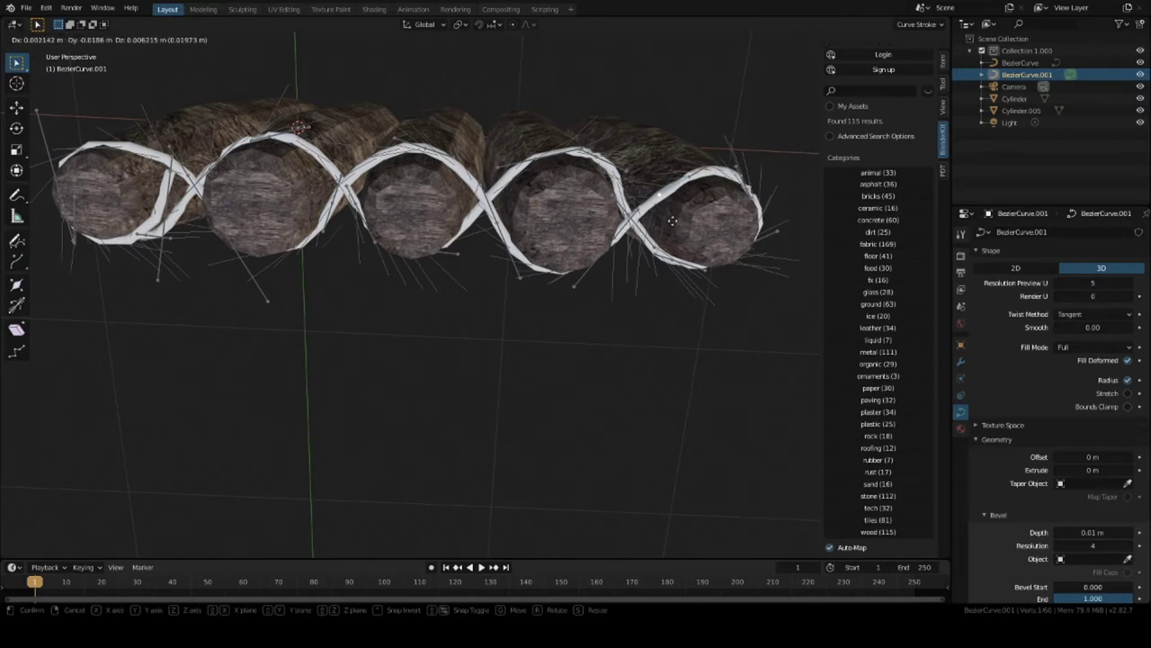
left_click(706, 189)
middle_click_drag(706, 190, 549, 56)
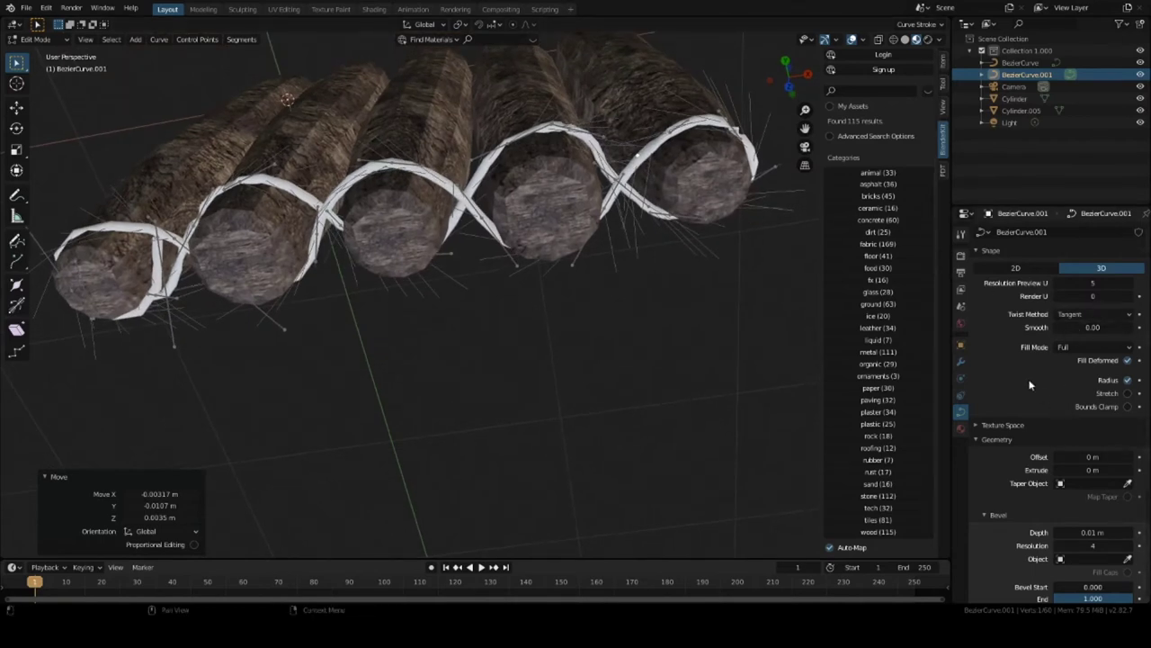
scroll(1017, 360, "down", 1)
scroll(1043, 387, "down", 3)
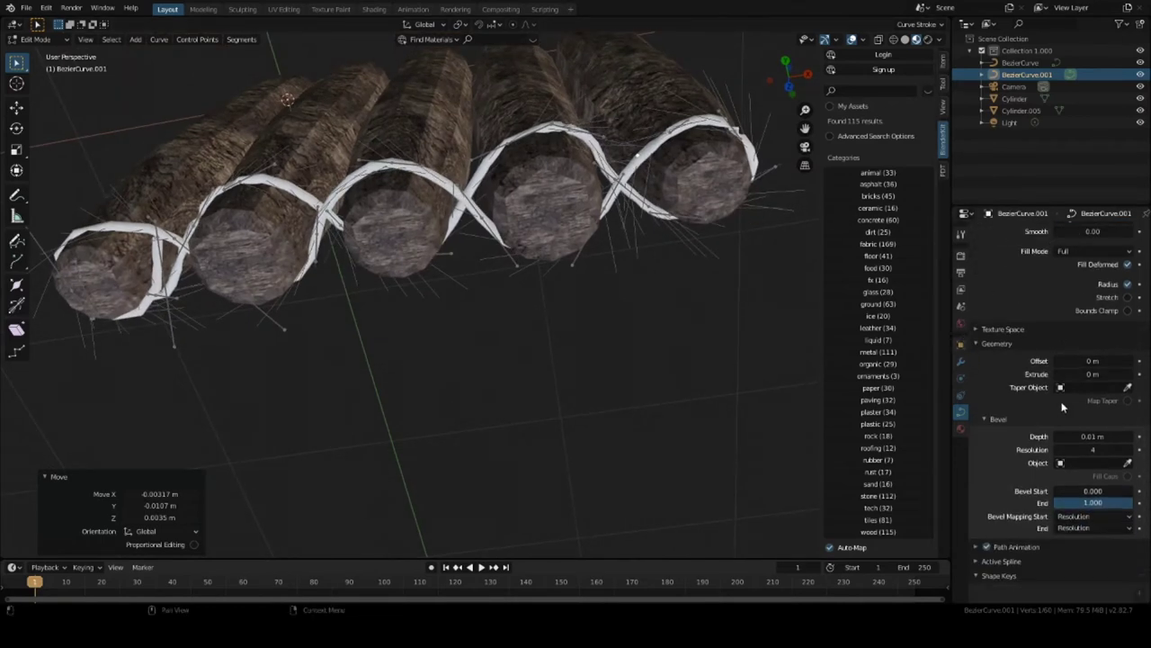
scroll(1043, 385, "down", 1)
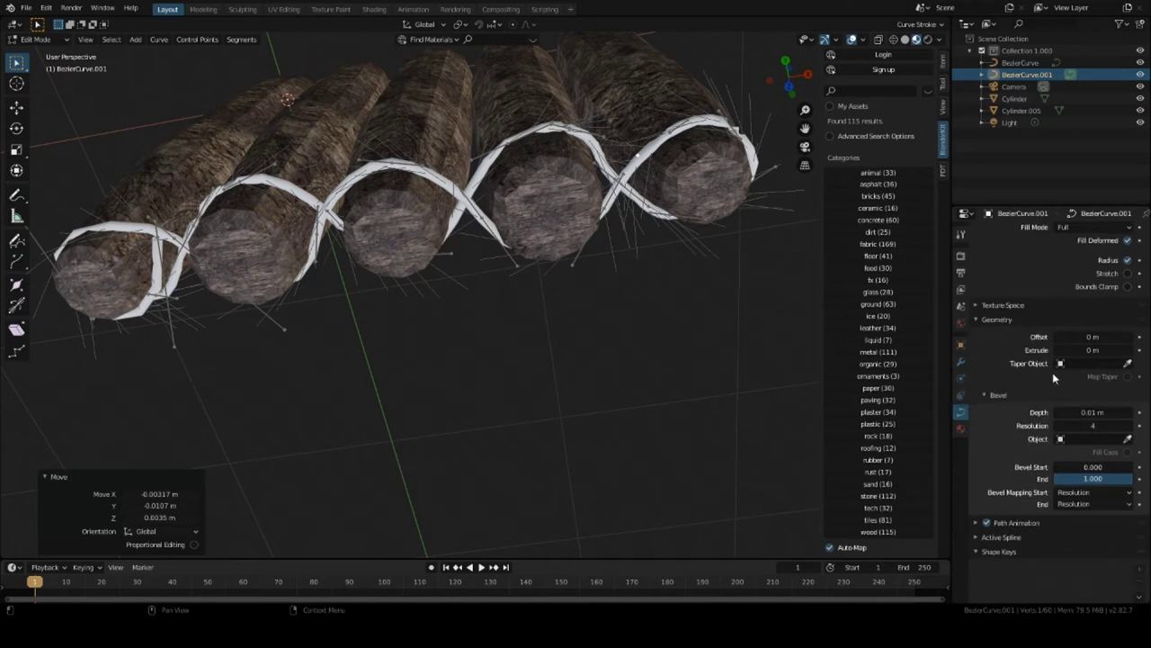
scroll(1054, 377, "down", 2)
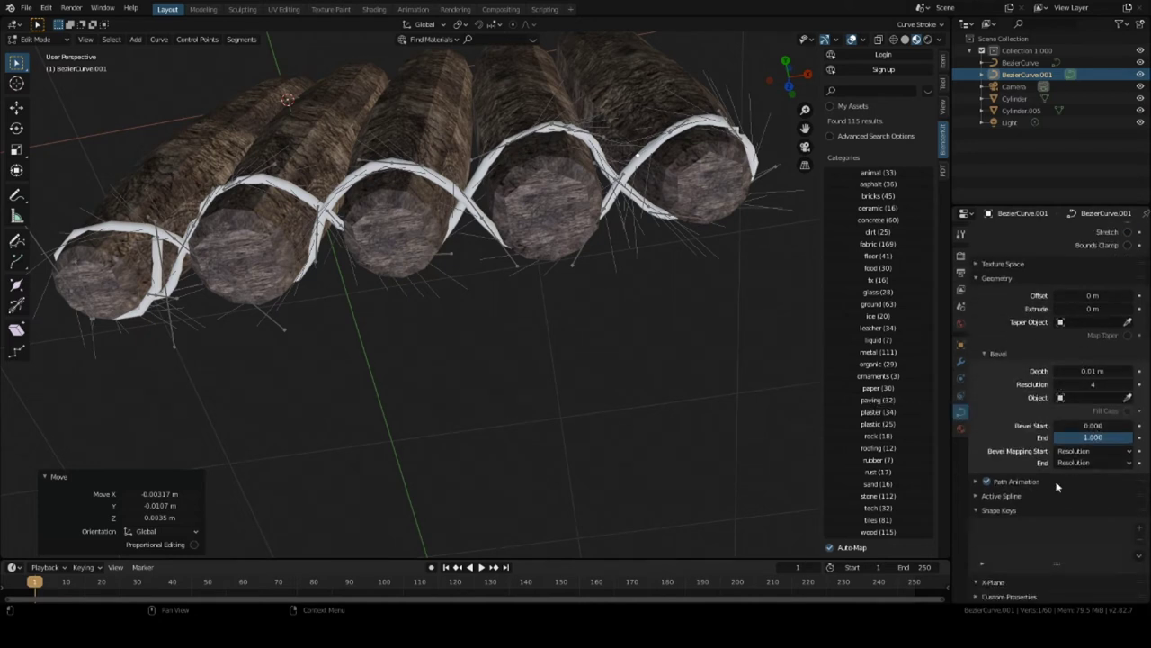
scroll(1025, 433, "up", 7)
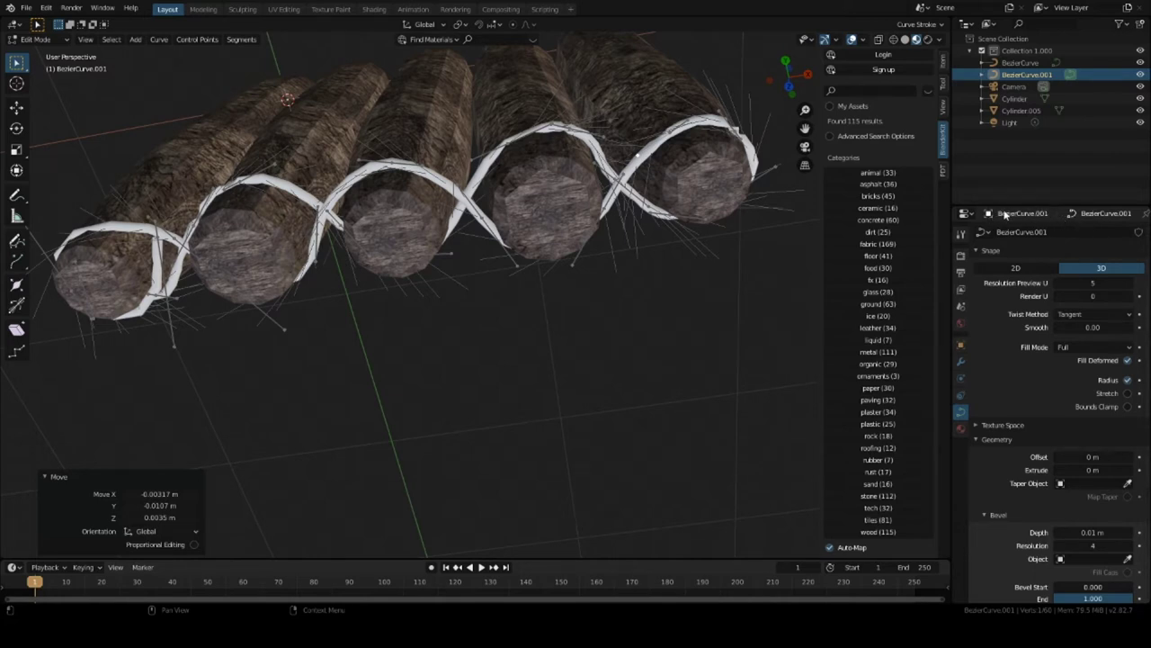
Inspect the BezierCurve and BezierCurve.001 objects and their curve data in the Outliner.
left_click(1019, 63)
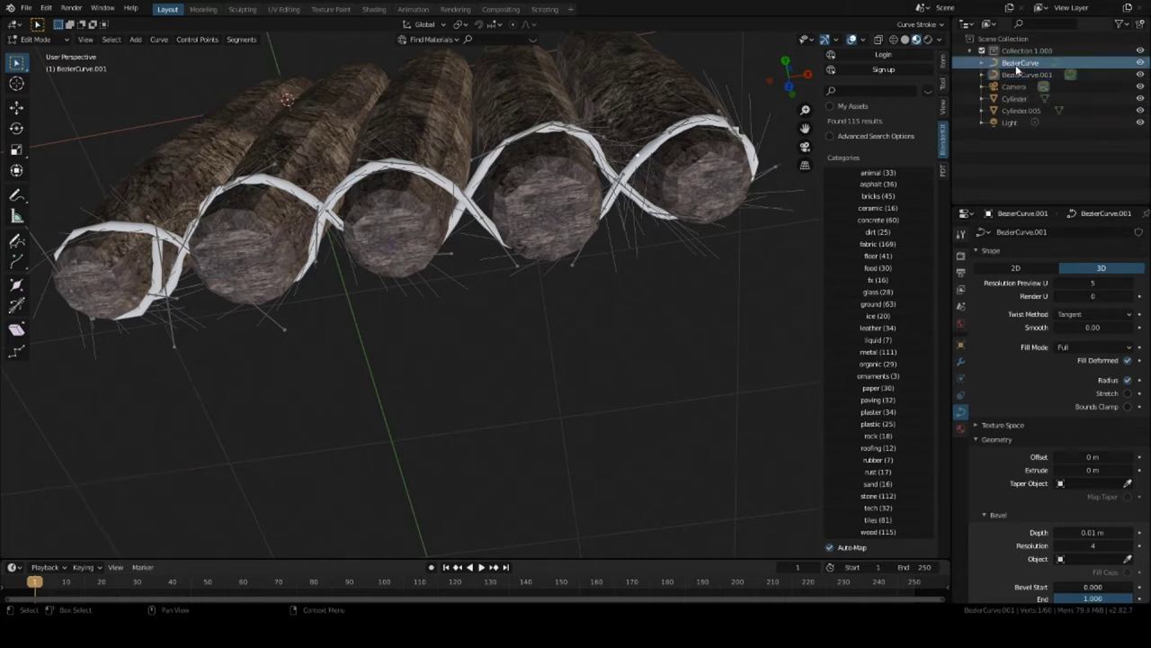
left_click(983, 63)
left_click(1008, 75)
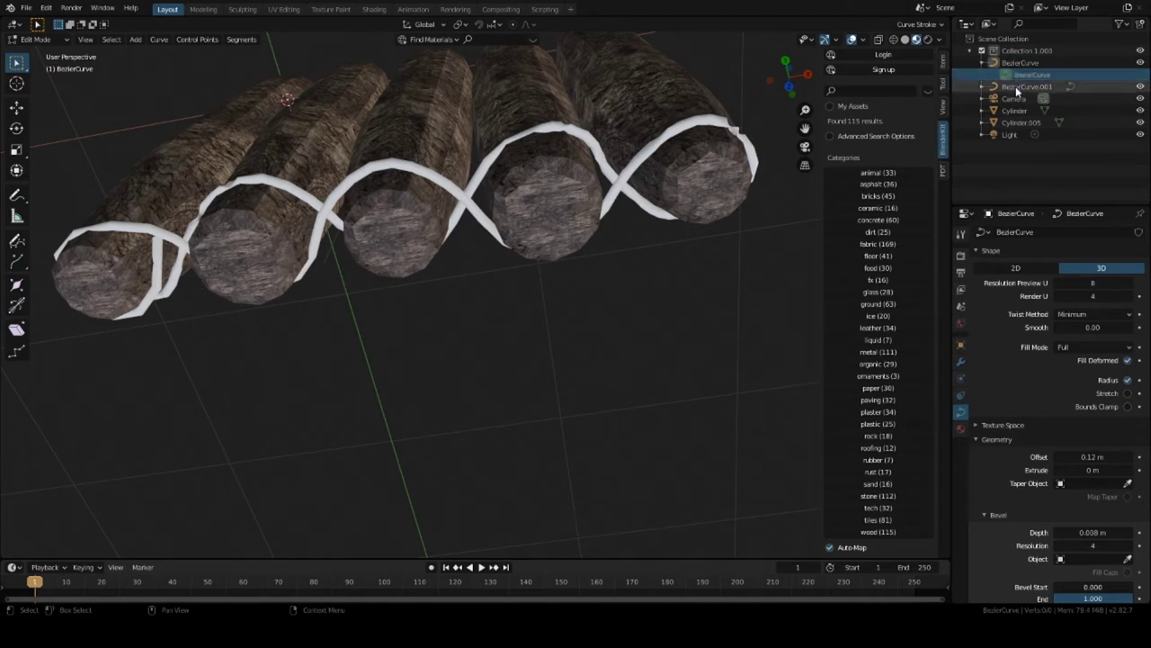
left_click(1017, 87)
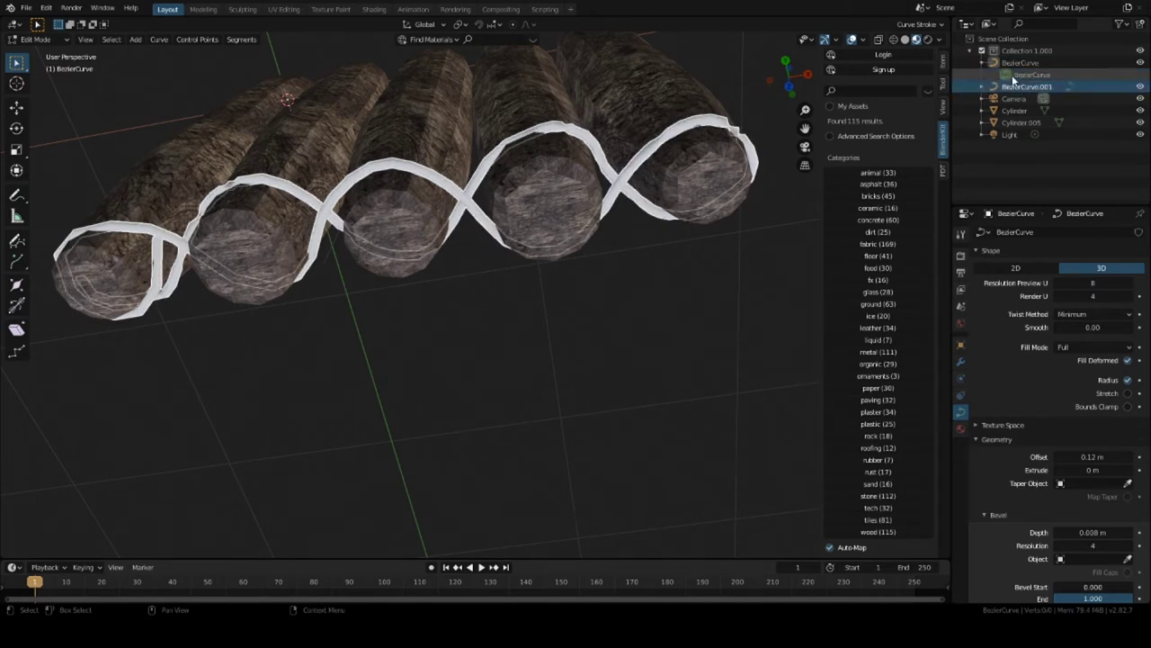
key("Tab")
left_click(1014, 80)
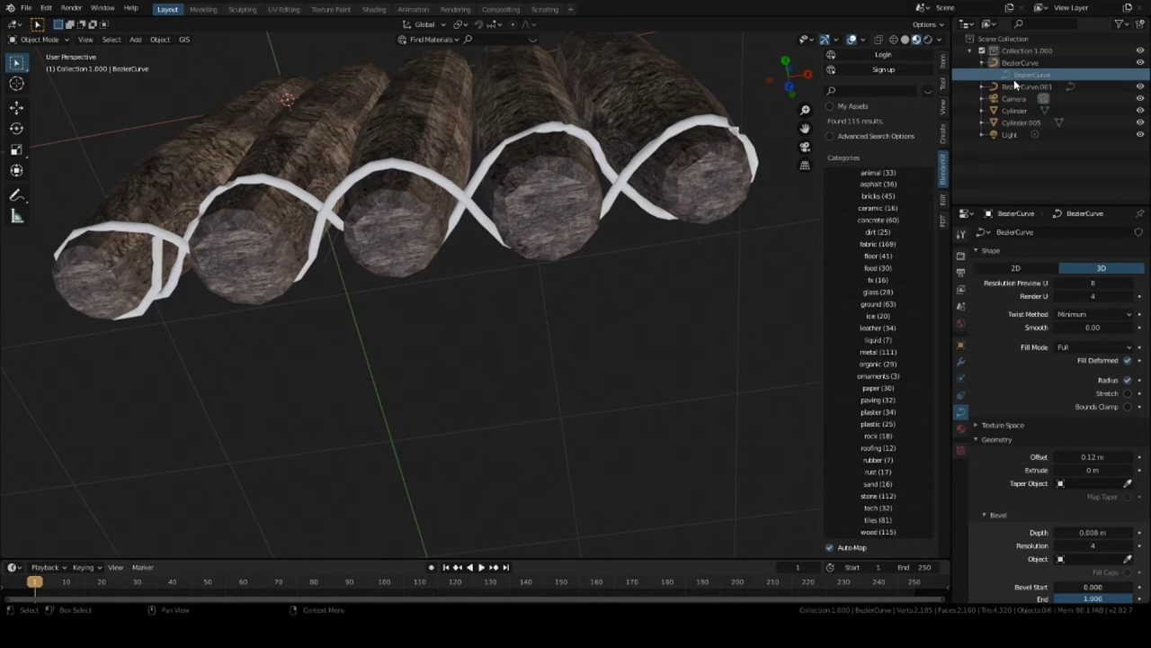
right_click(1013, 79)
key("Escape")
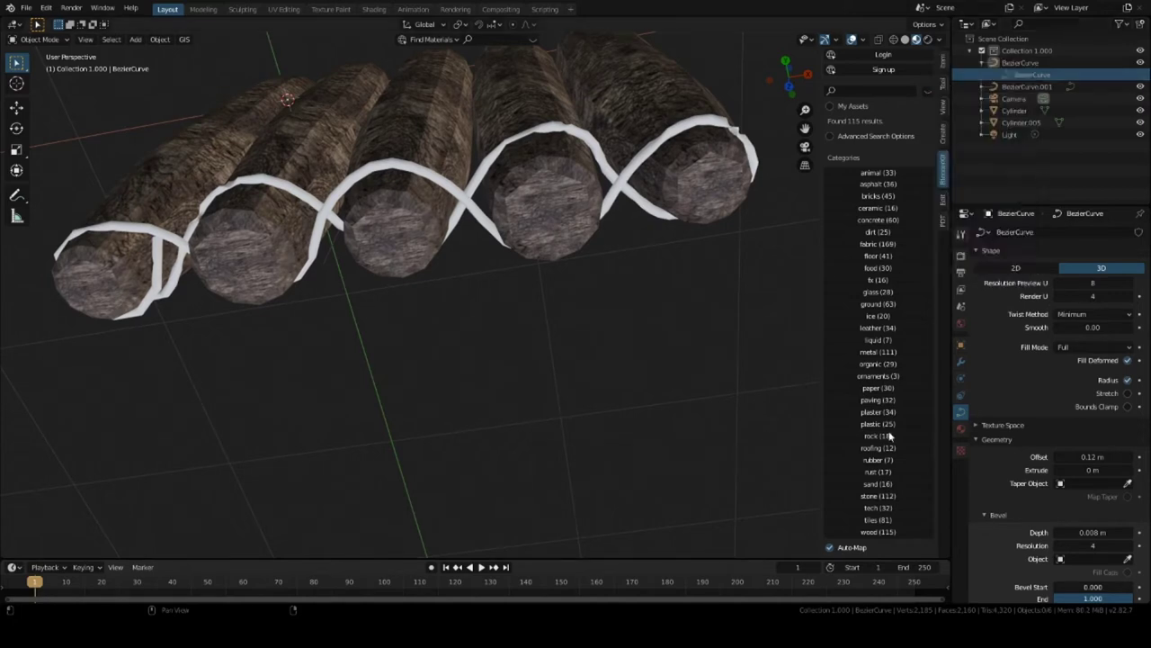
left_click(1025, 77)
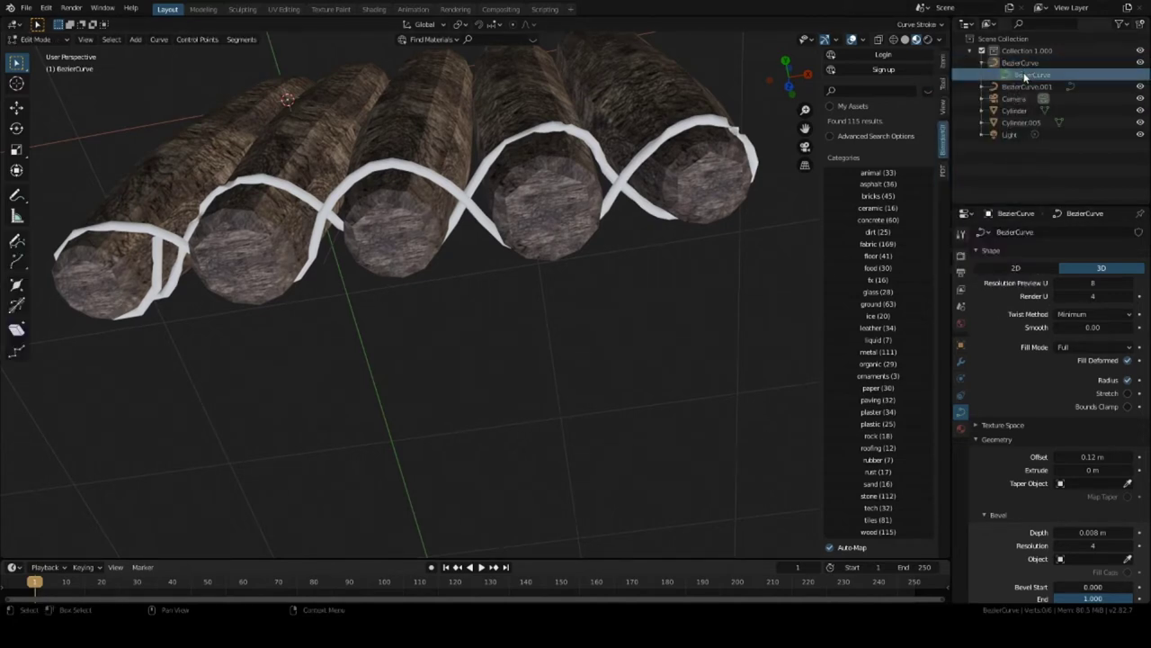
key("Tab")
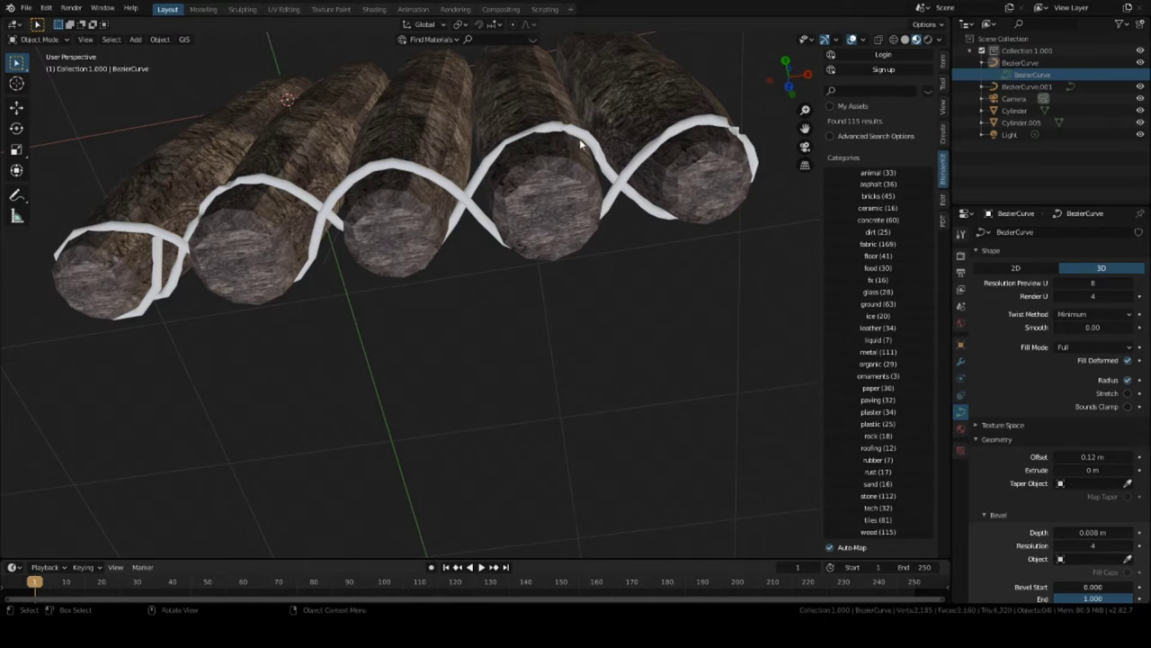
left_click(583, 142)
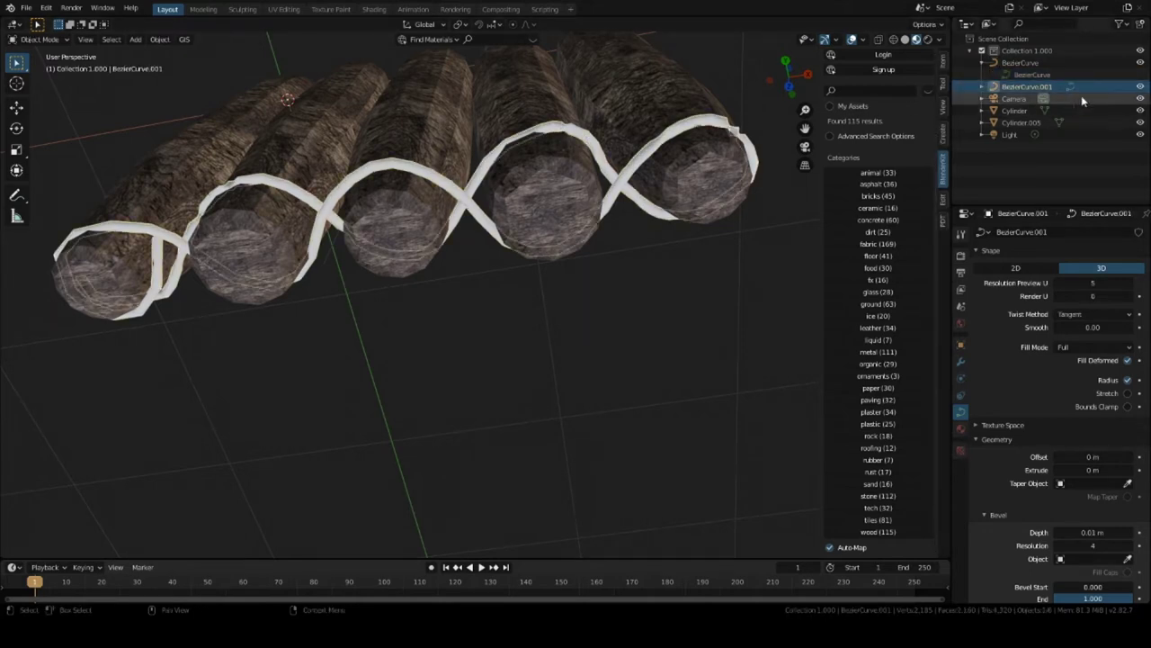
Delete the BezierCurve object from the Outliner and select BezierCurve.001.
left_click(1020, 64)
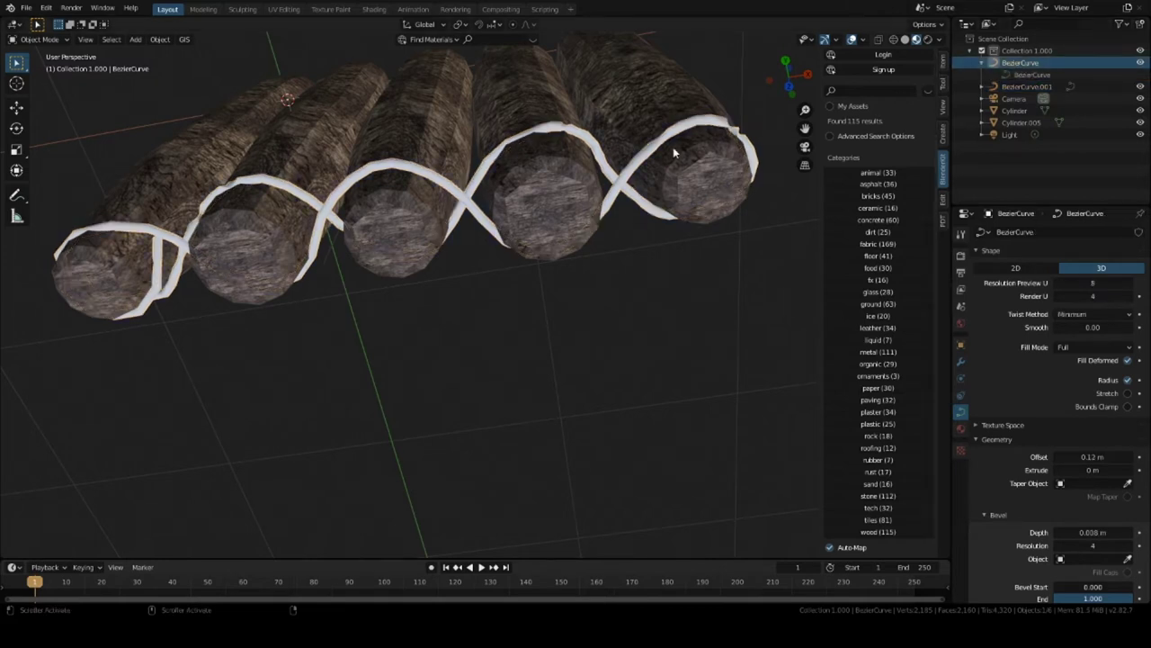
scroll(589, 219, "down", 5)
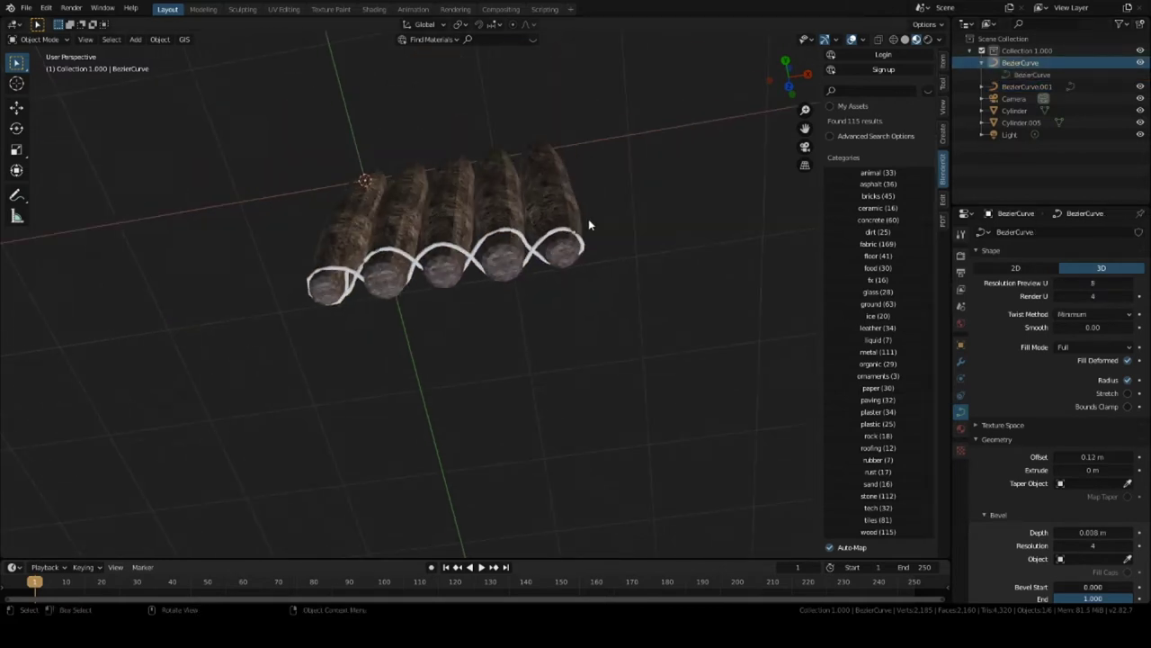
right_click(1004, 70)
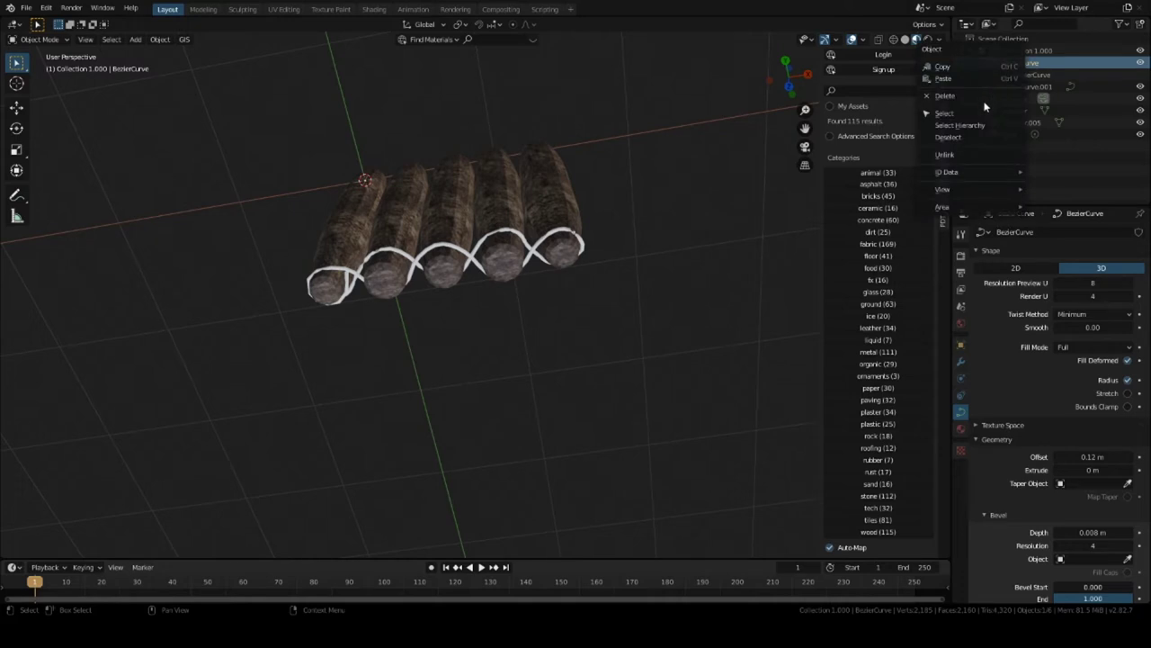
left_click(982, 97)
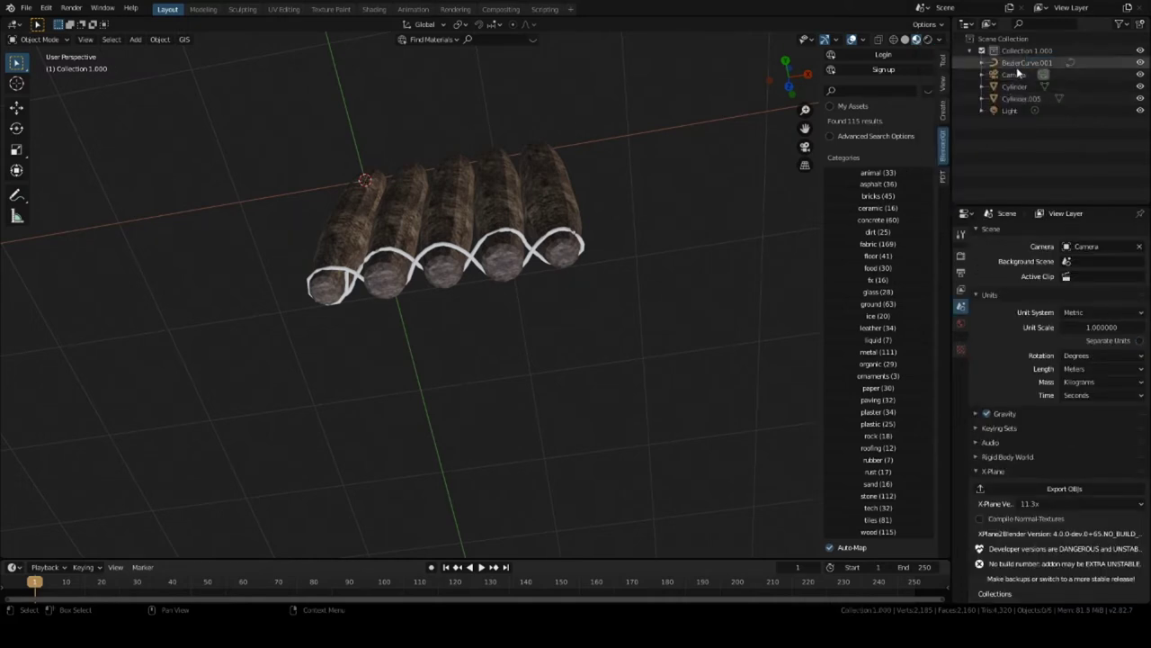
left_click(1017, 65)
In Edit Mode, move one rope control point closer to the log.
scroll(539, 140, "up", 6)
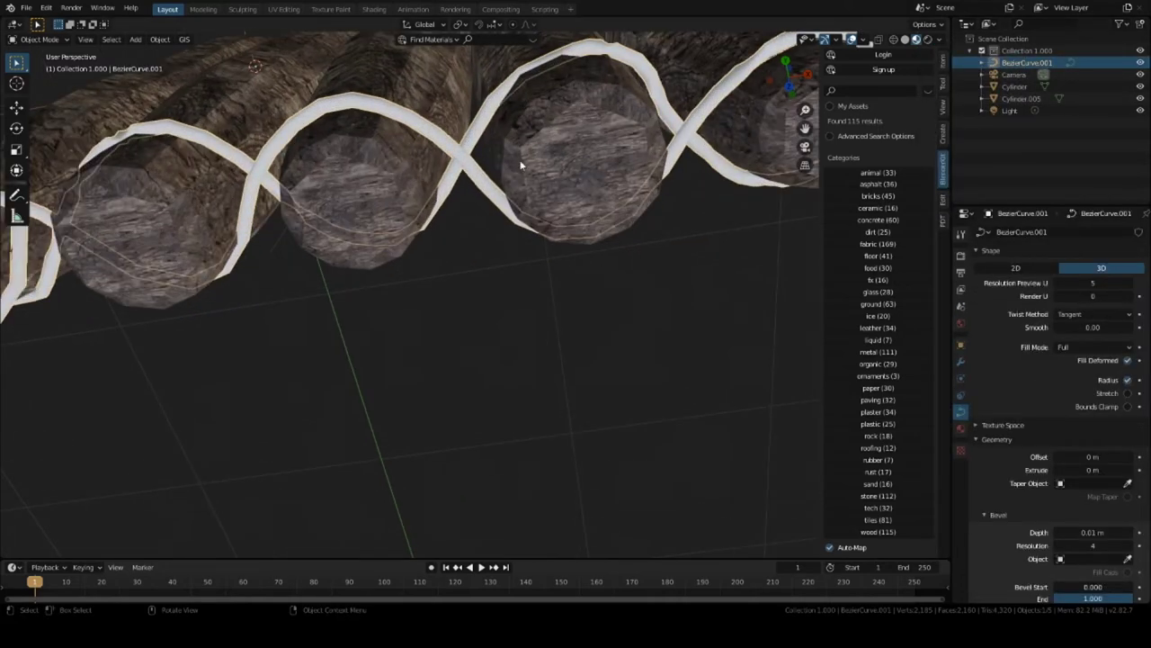
middle_click_drag(520, 164, 674, 270)
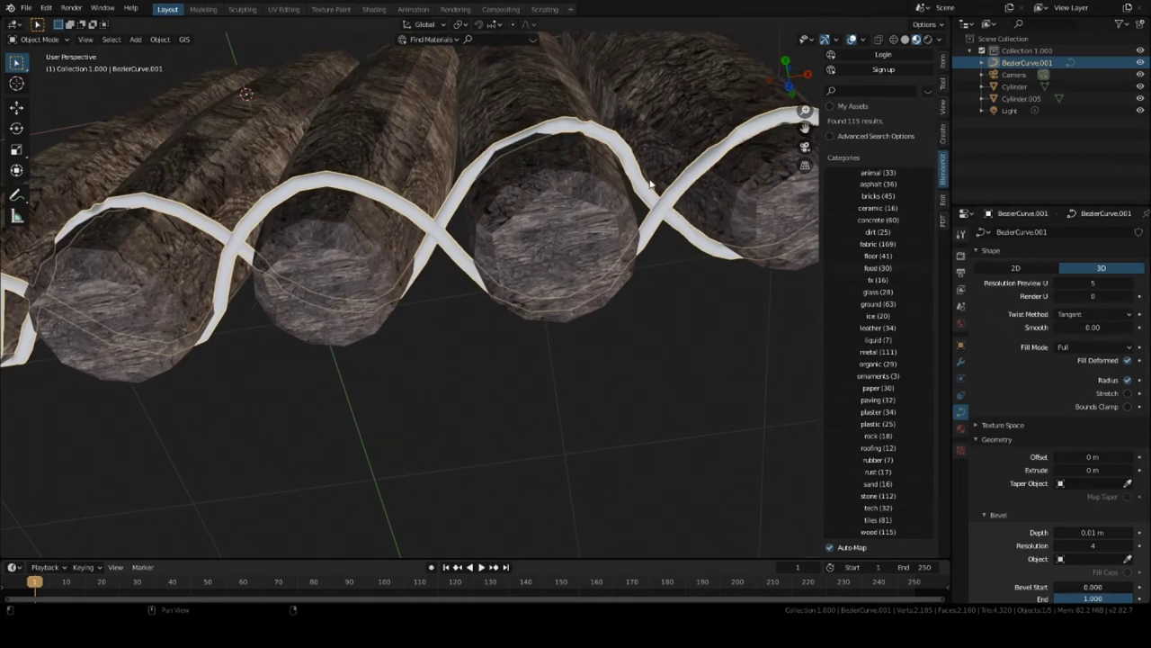
middle_click_drag(512, 188, 509, 270)
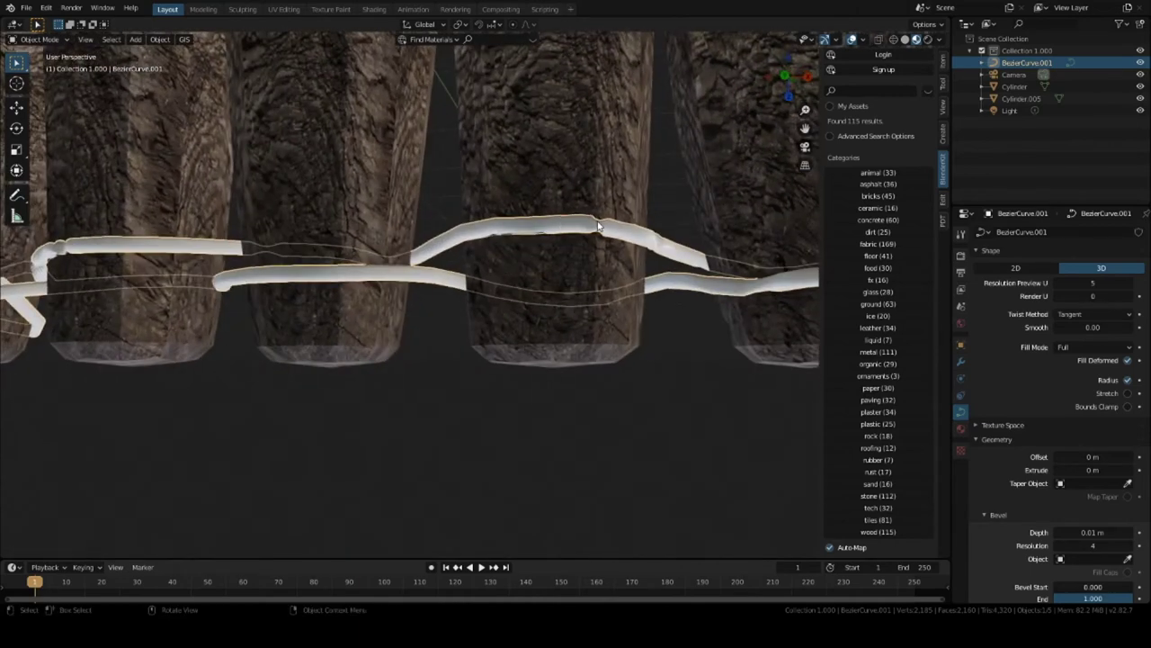
key("Tab")
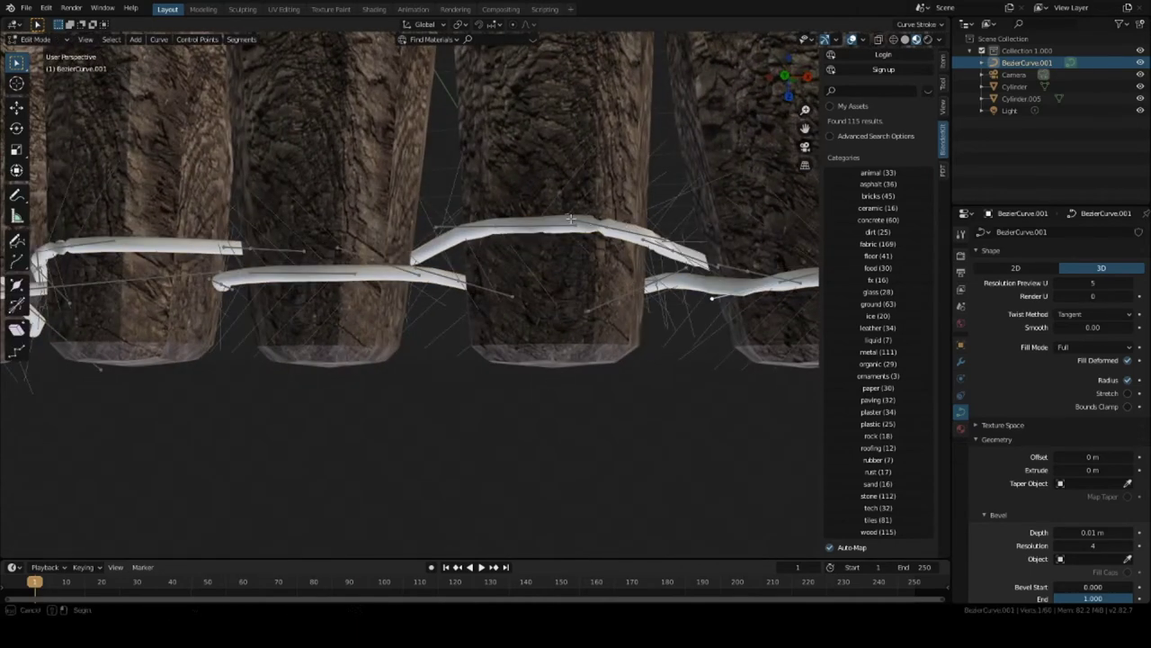
left_click(585, 224, "shift")
left_click(568, 215)
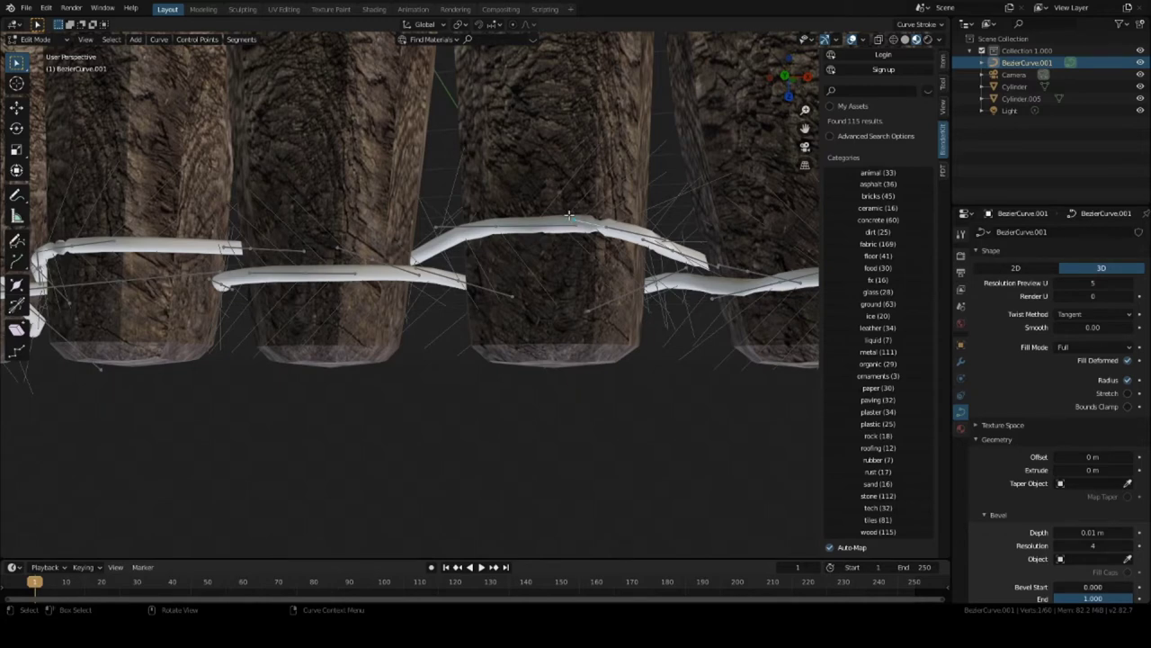
key("g")
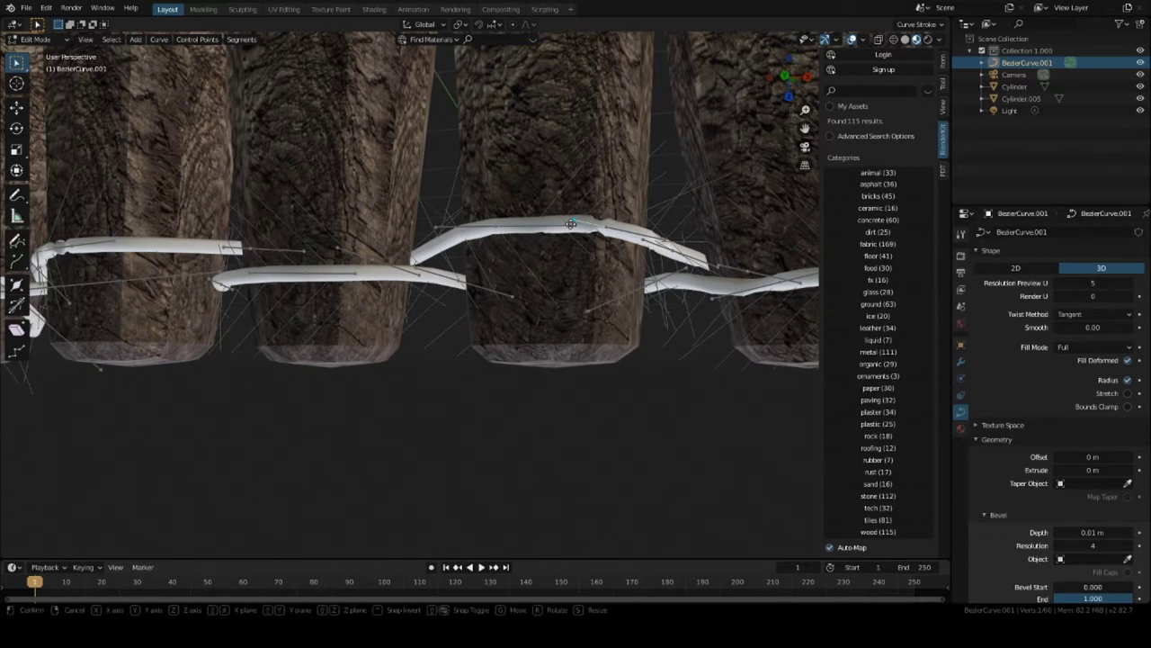
left_click(567, 227)
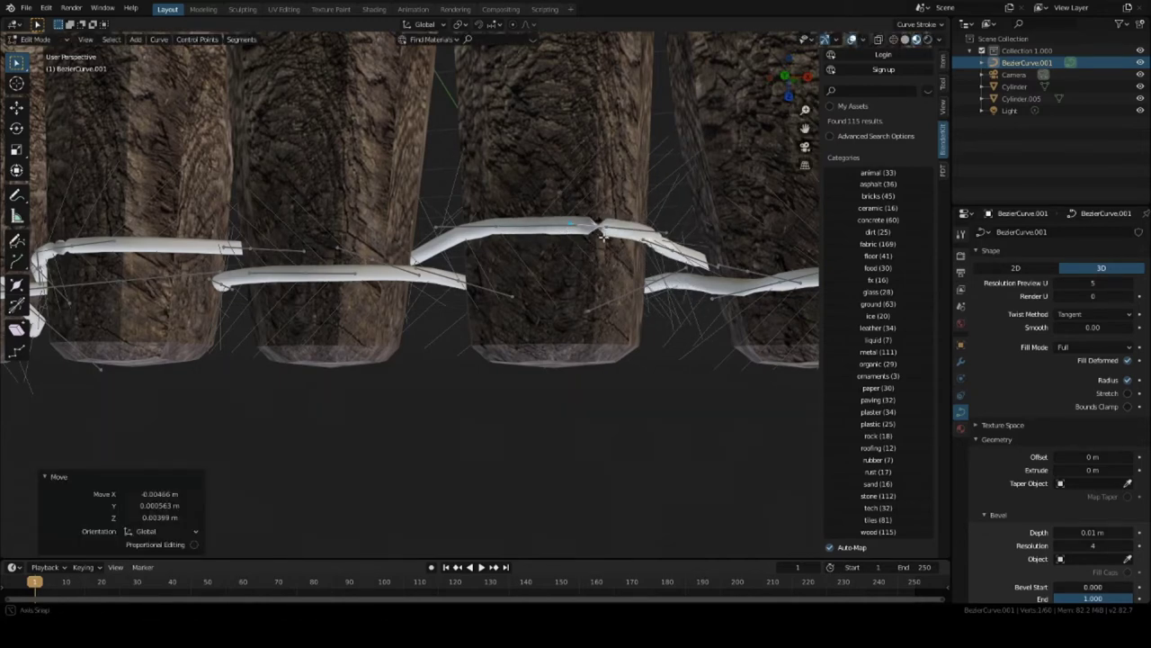
Box-select another rope point and pull it against the log.
middle_click_drag(566, 227, 554, 108)
left_click_drag(566, 138, 562, 130)
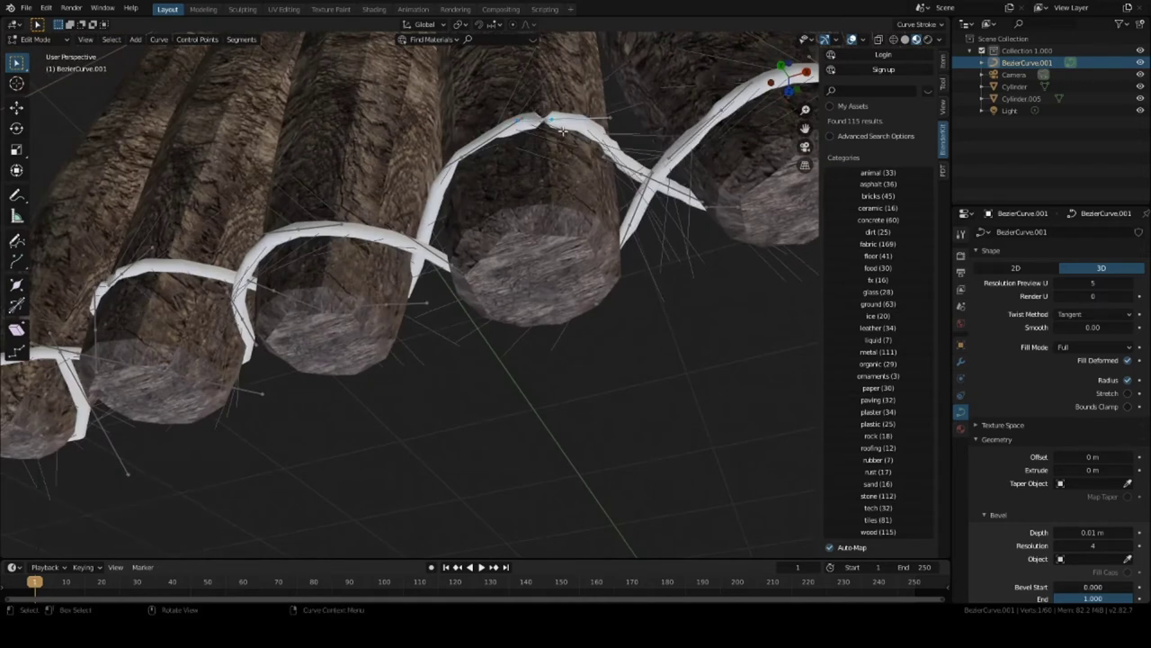
key("g")
left_click_drag(558, 128, 552, 127)
left_click(552, 128)
Move two more rope points, the last by X -0.00385, Y 0.0107, Z -0.00351 m.
middle_click_drag(552, 128, 564, 88)
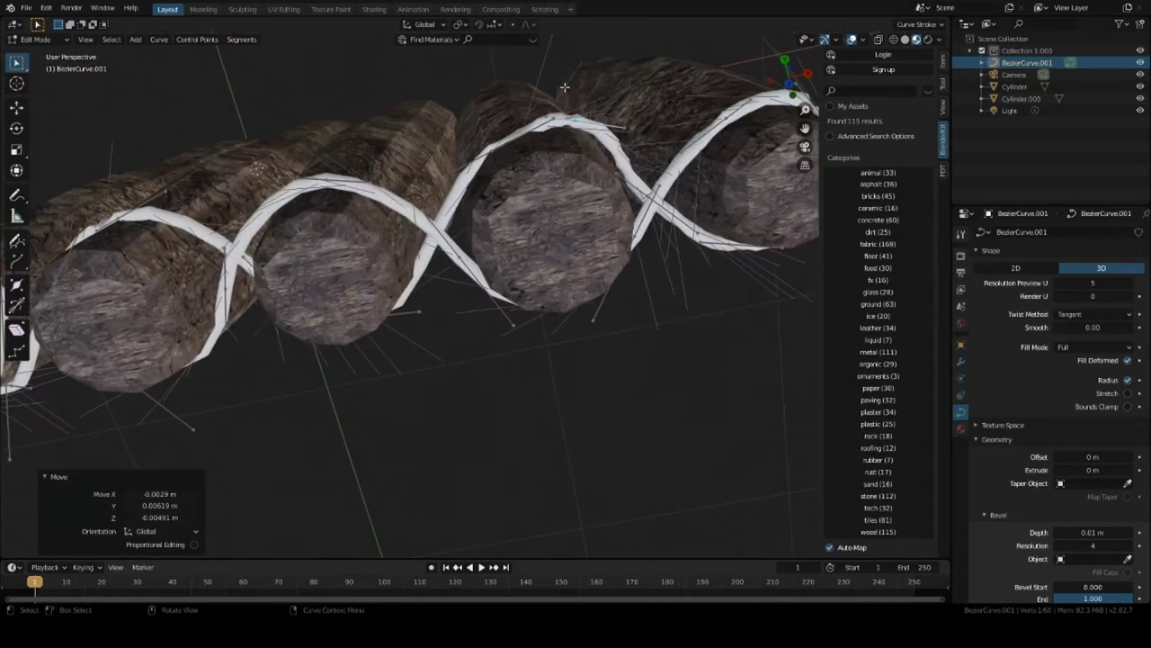
left_click(505, 159)
key("g")
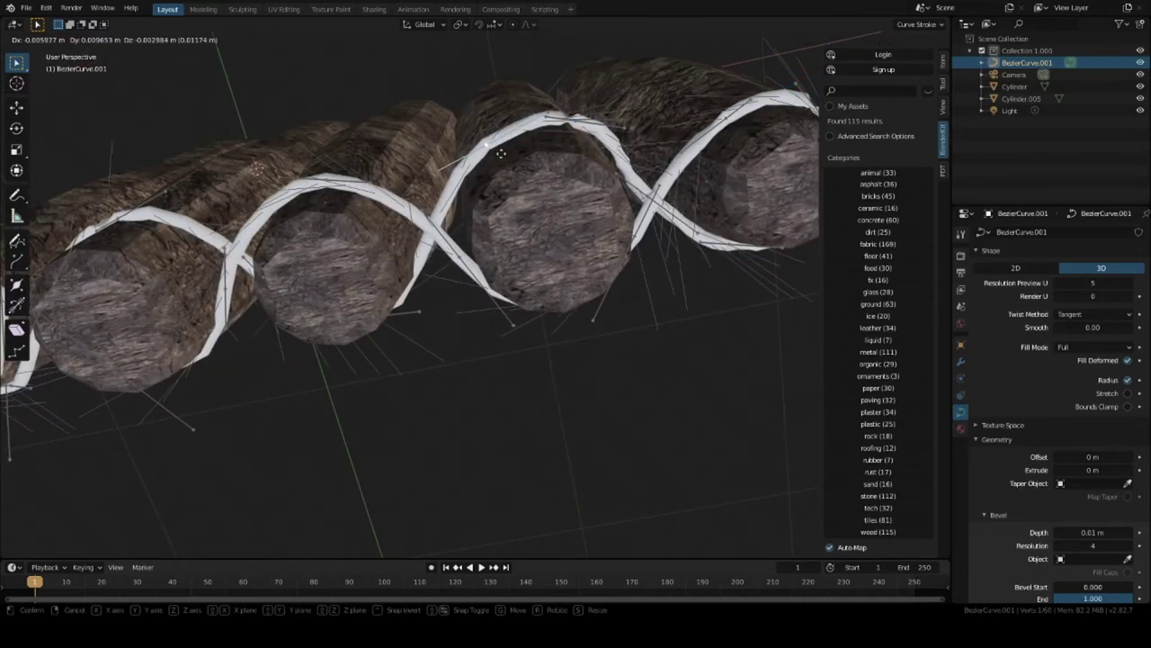
left_click(576, 129)
left_click(571, 112)
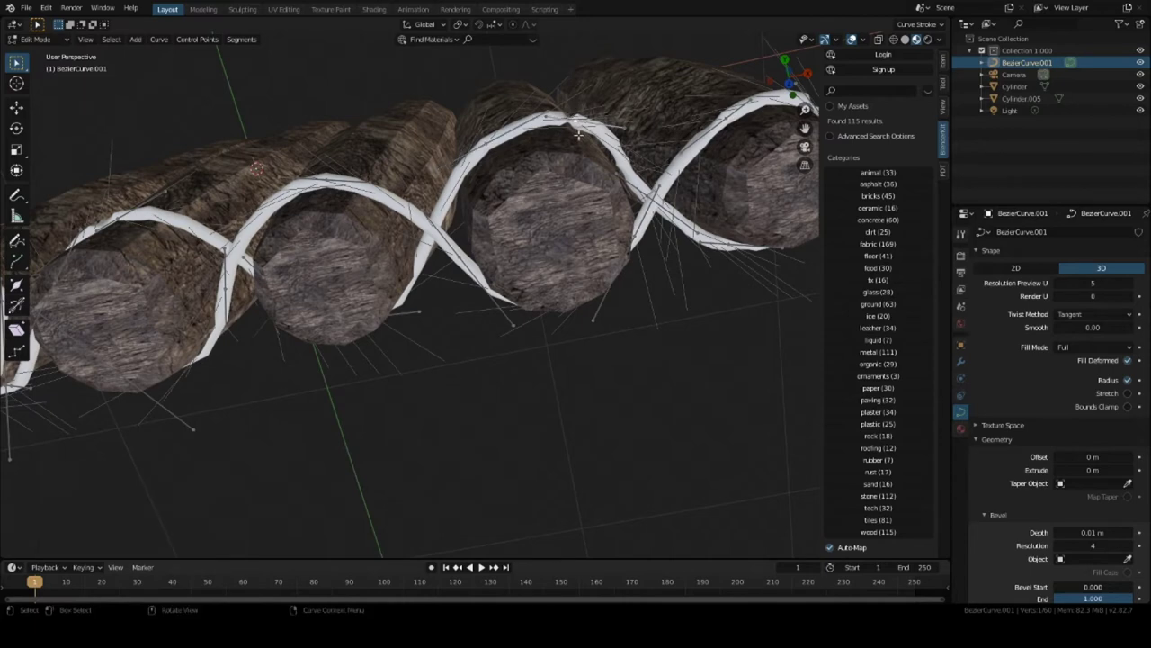
key("g")
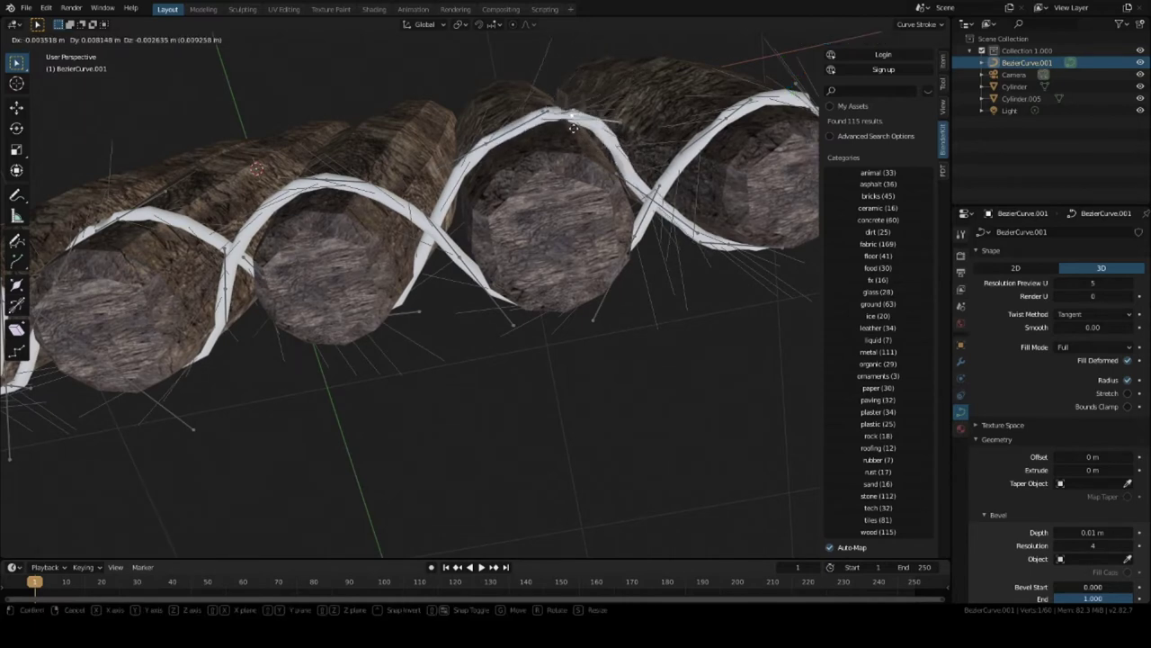
left_click(572, 126)
middle_click_drag(572, 127, 529, 90)
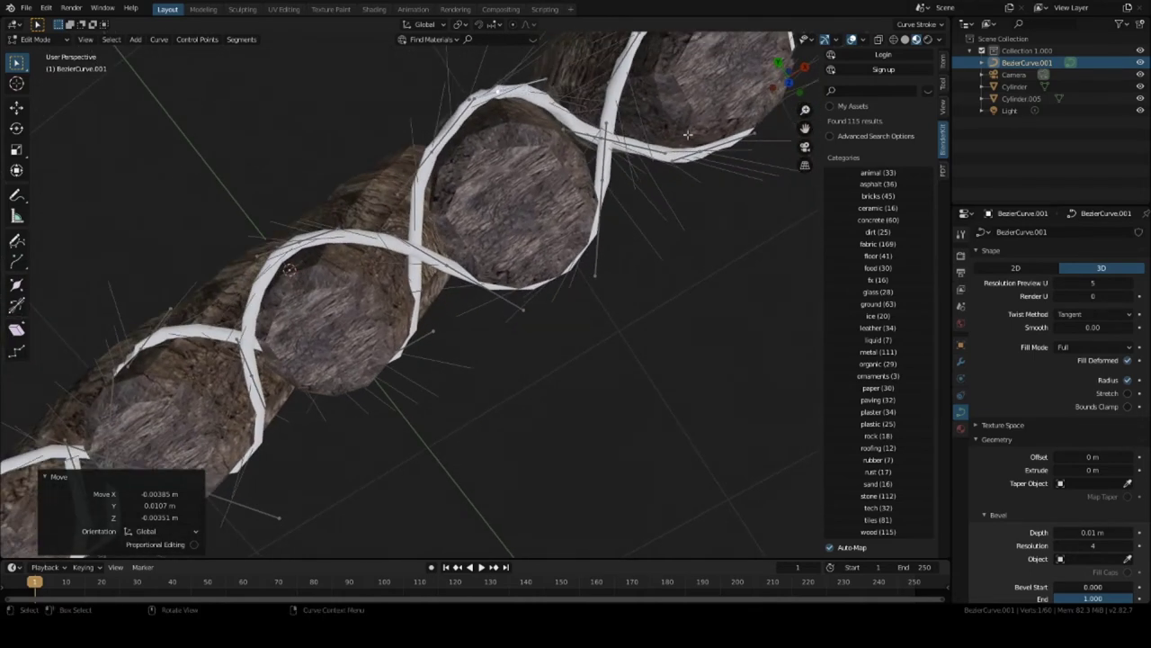
Set the rope's twist method back to Z-Up.
left_click(1128, 315)
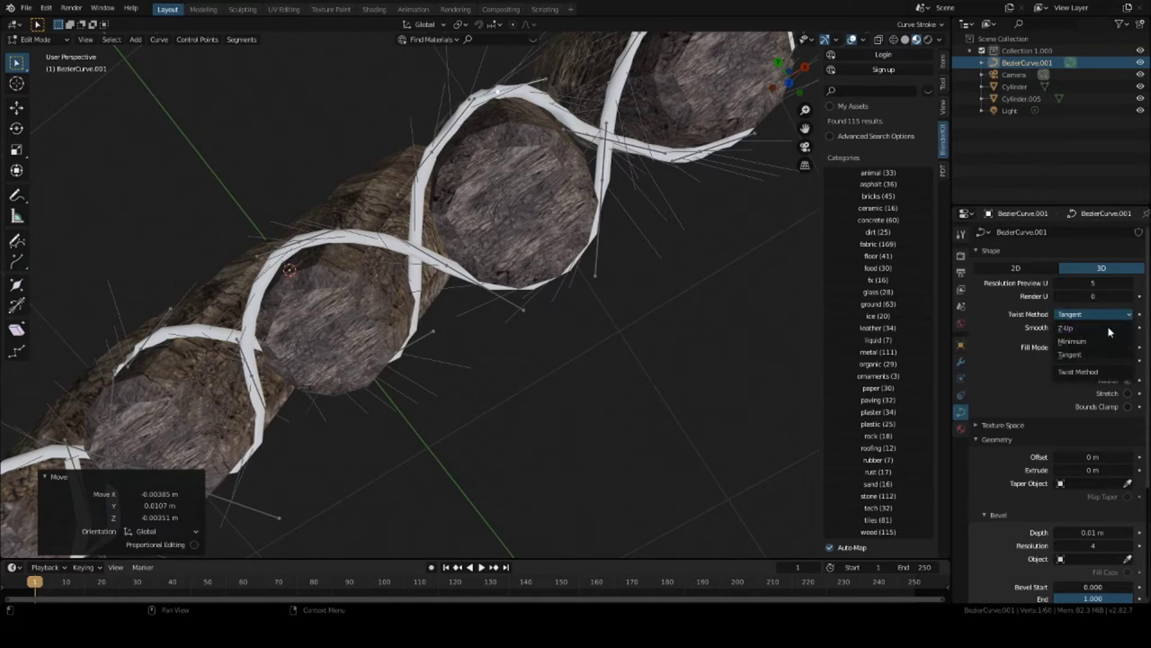
left_click(1108, 328)
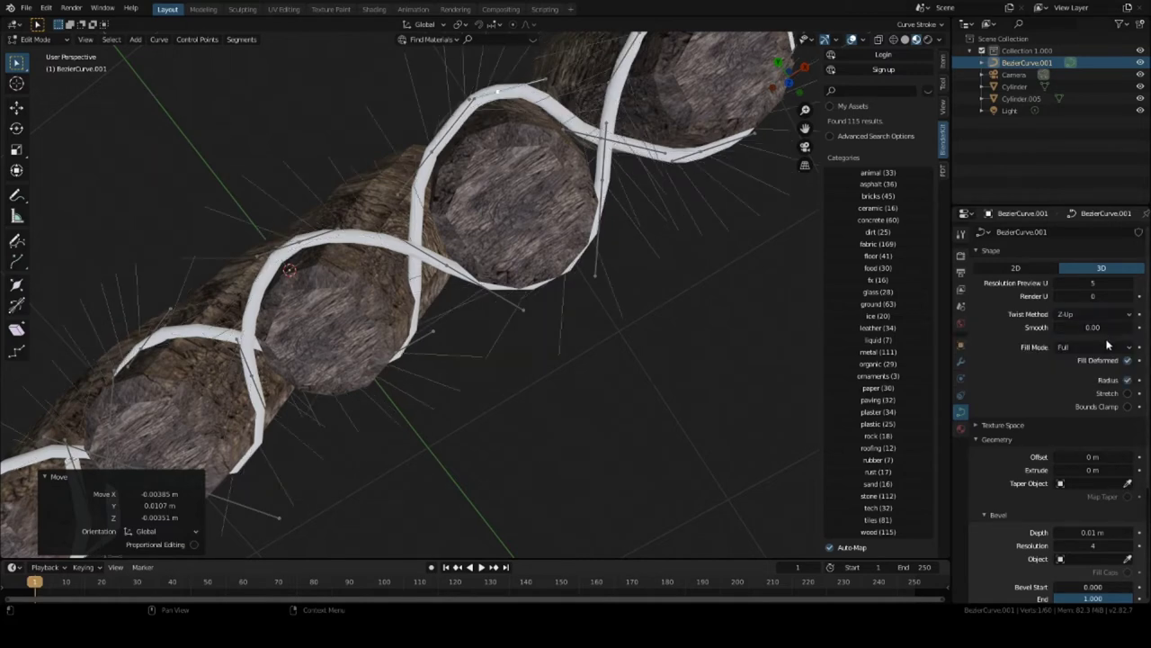
middle_click_drag(575, 167, 582, 109)
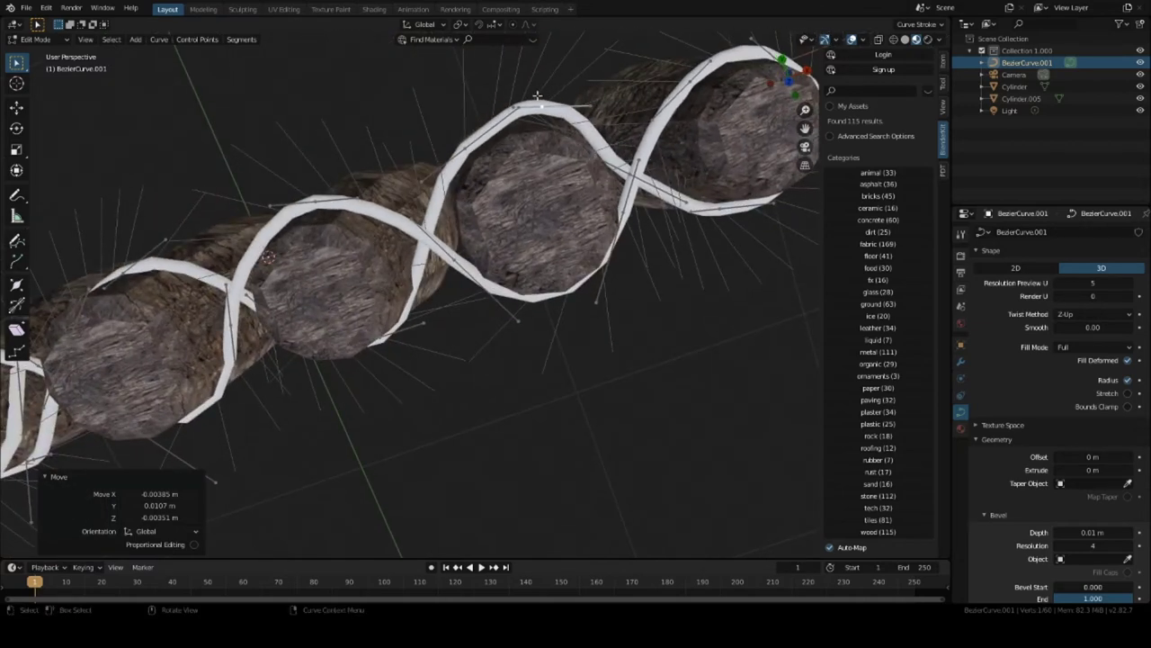
Move a rope point by X -0.00248, Y -0.00921, Z 0.00269 m to hug the log.
key("g")
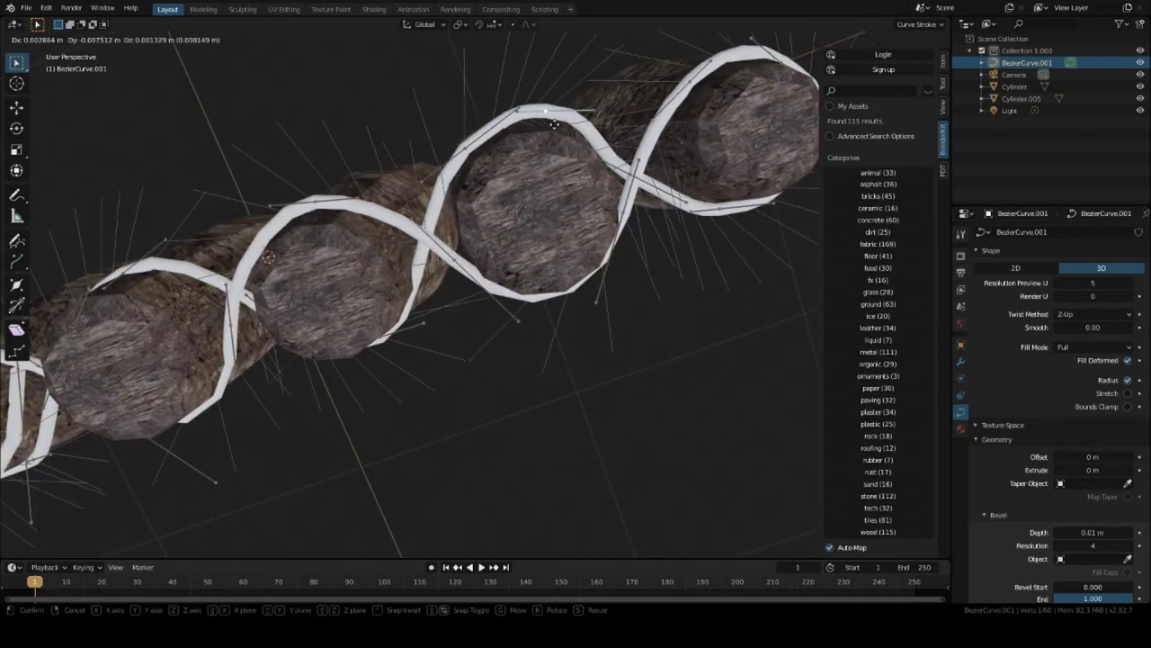
left_click(552, 127)
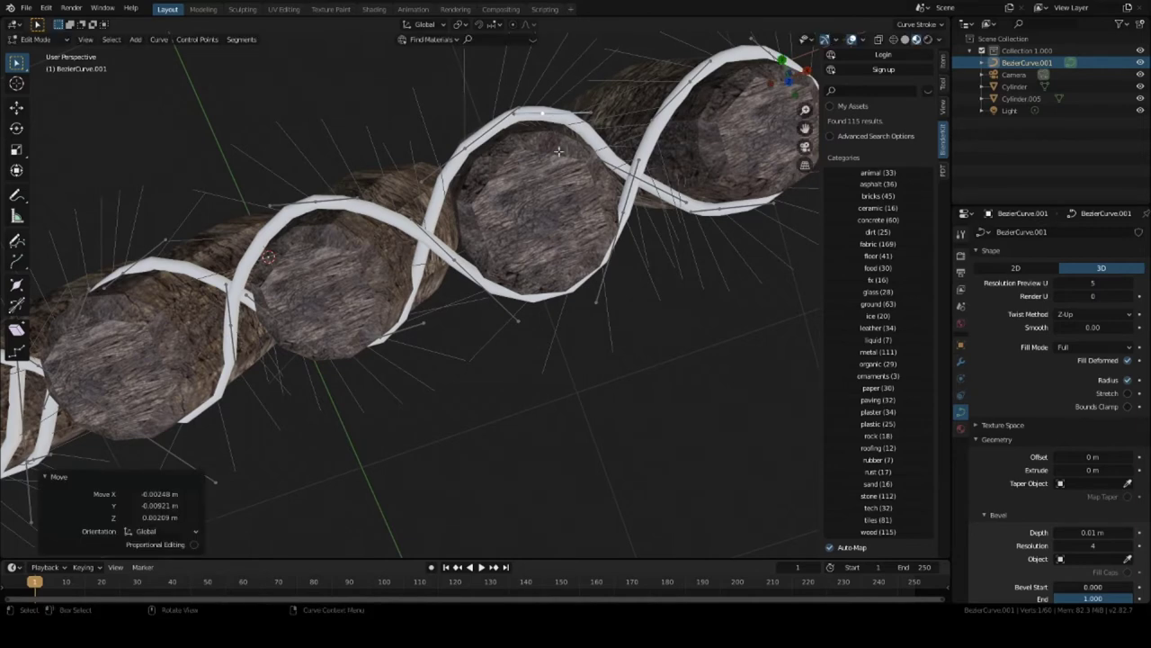
middle_click_drag(559, 151, 609, 192)
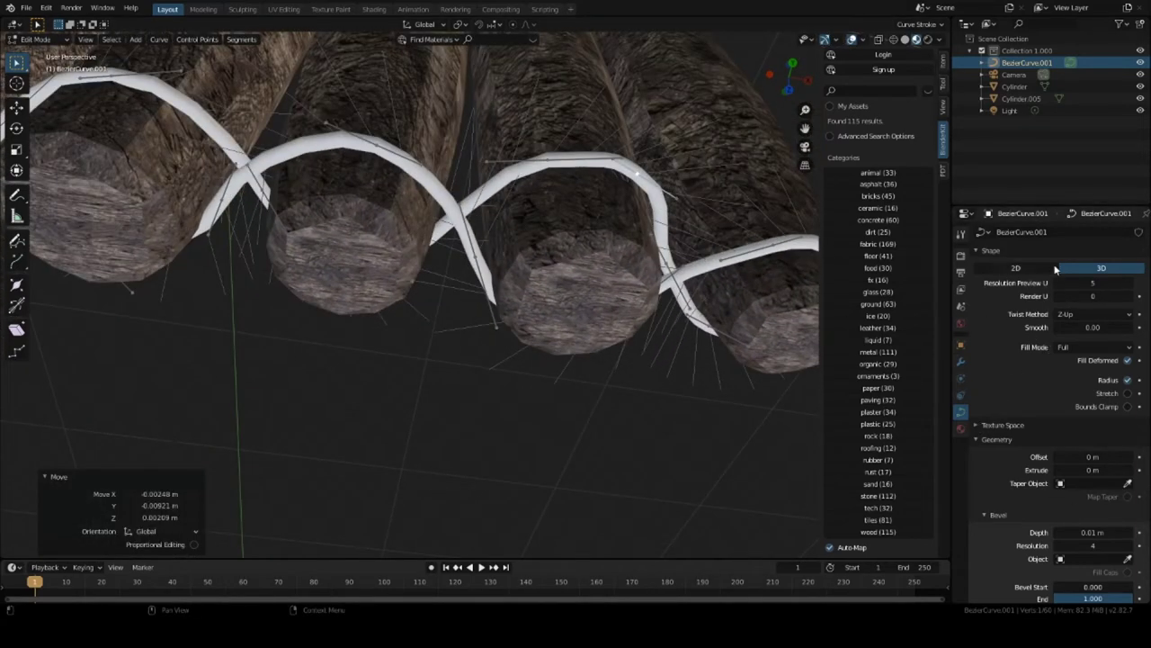
key("Tab")
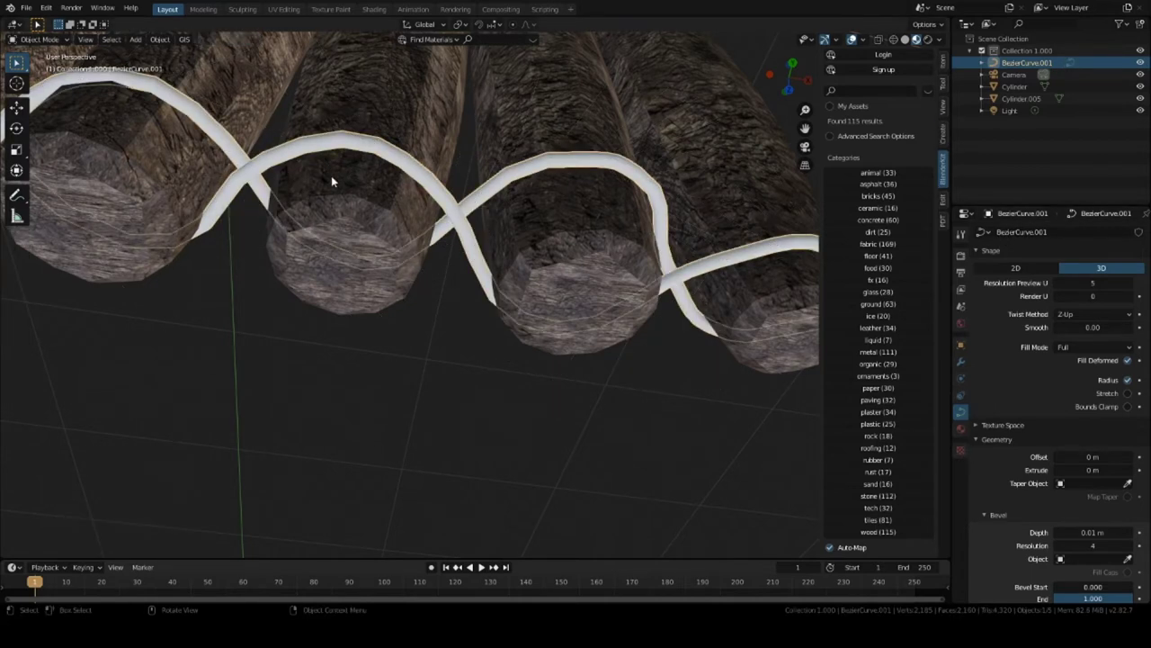
left_click(160, 39)
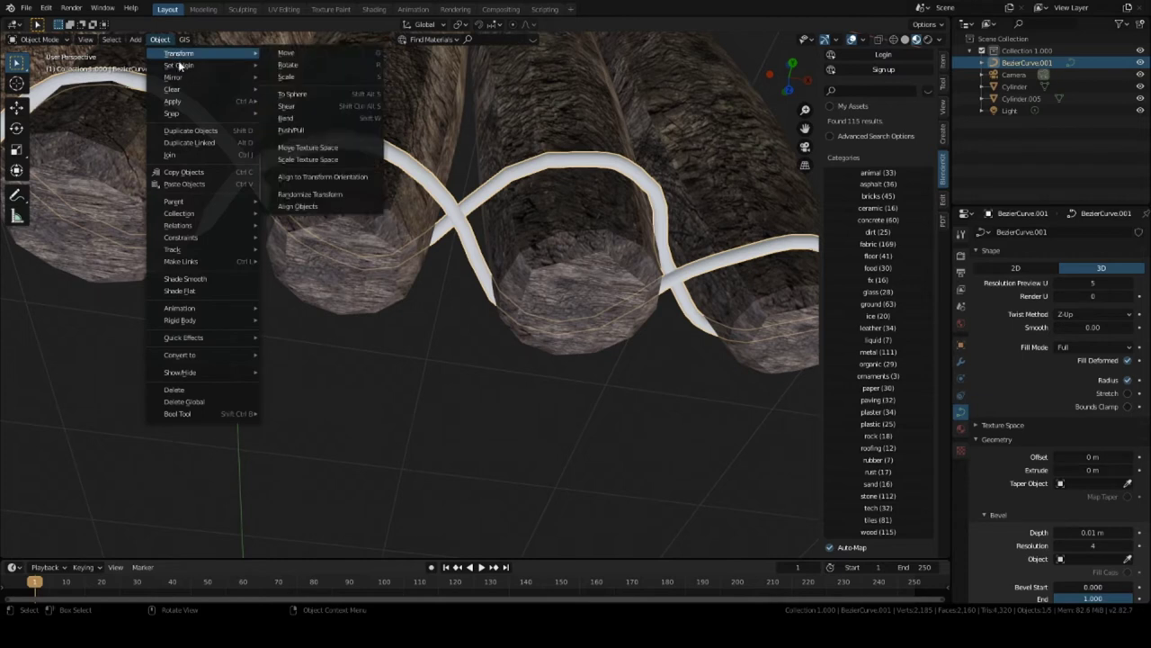
mouse_move(177, 72)
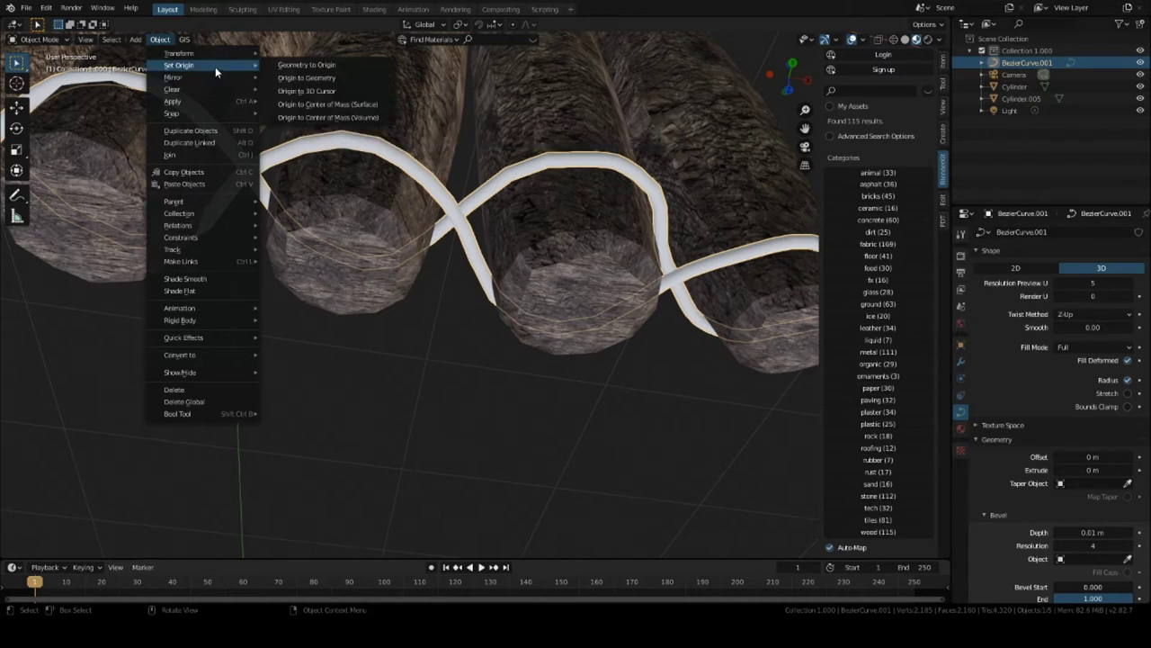
mouse_move(214, 52)
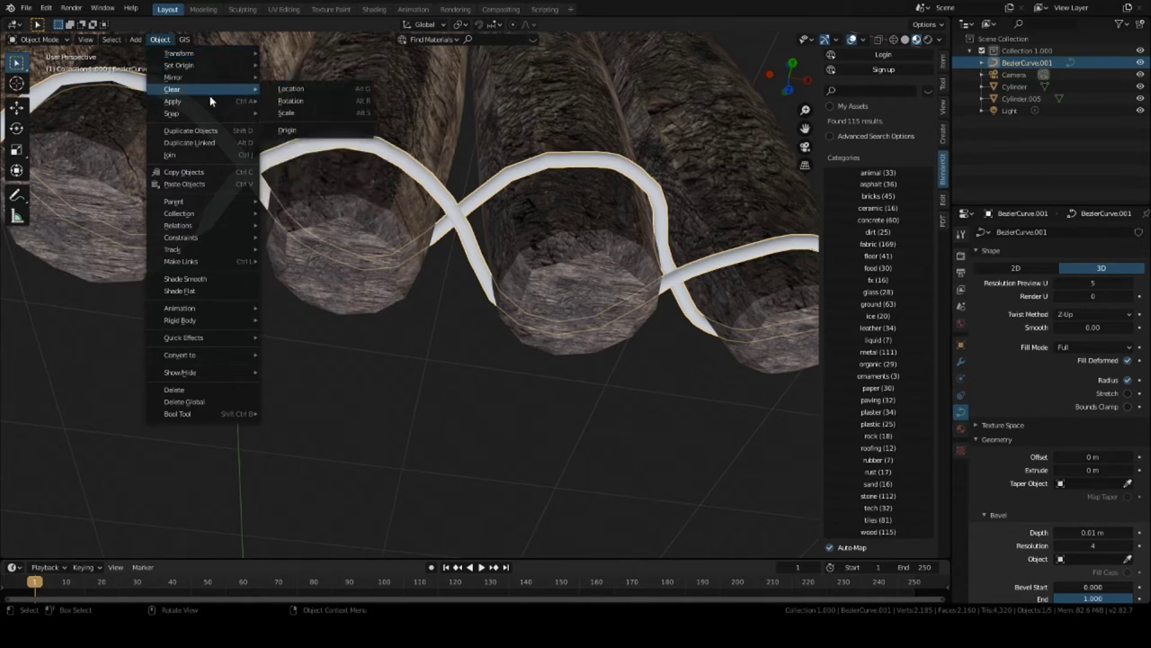
mouse_move(209, 107)
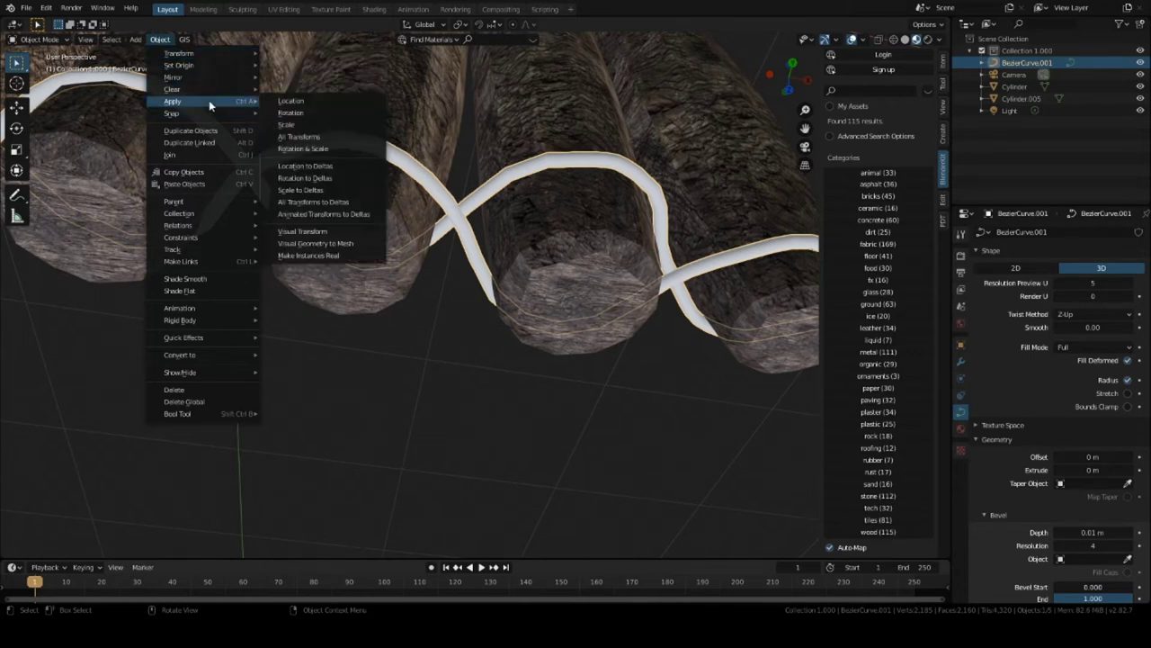
mouse_move(206, 241)
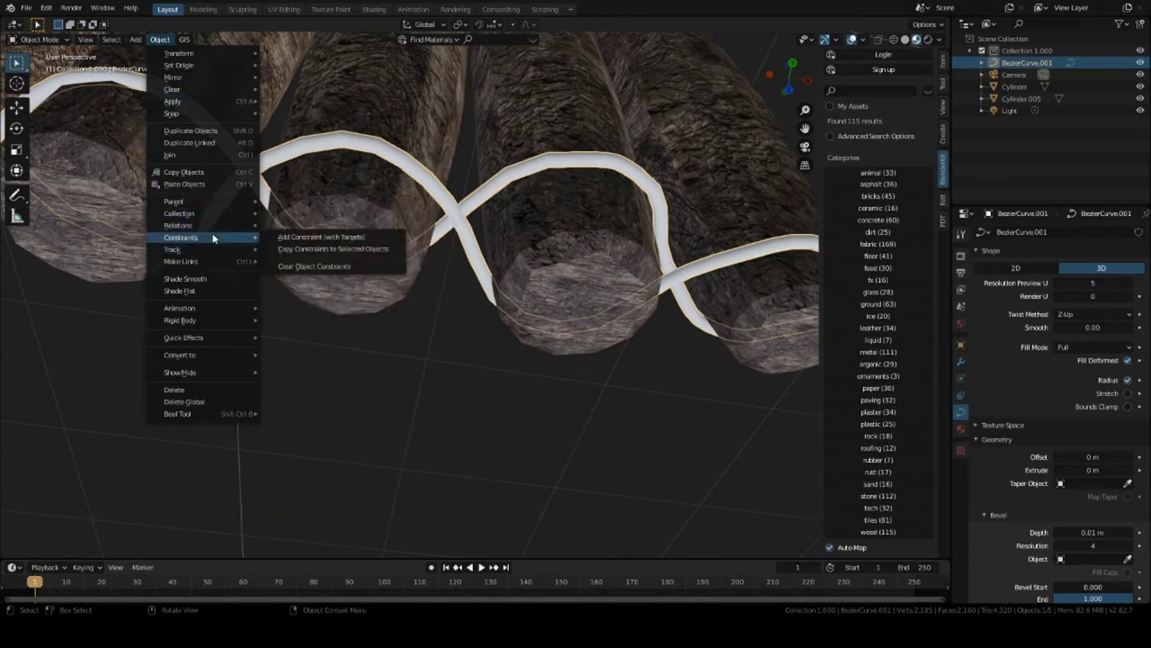
mouse_move(218, 355)
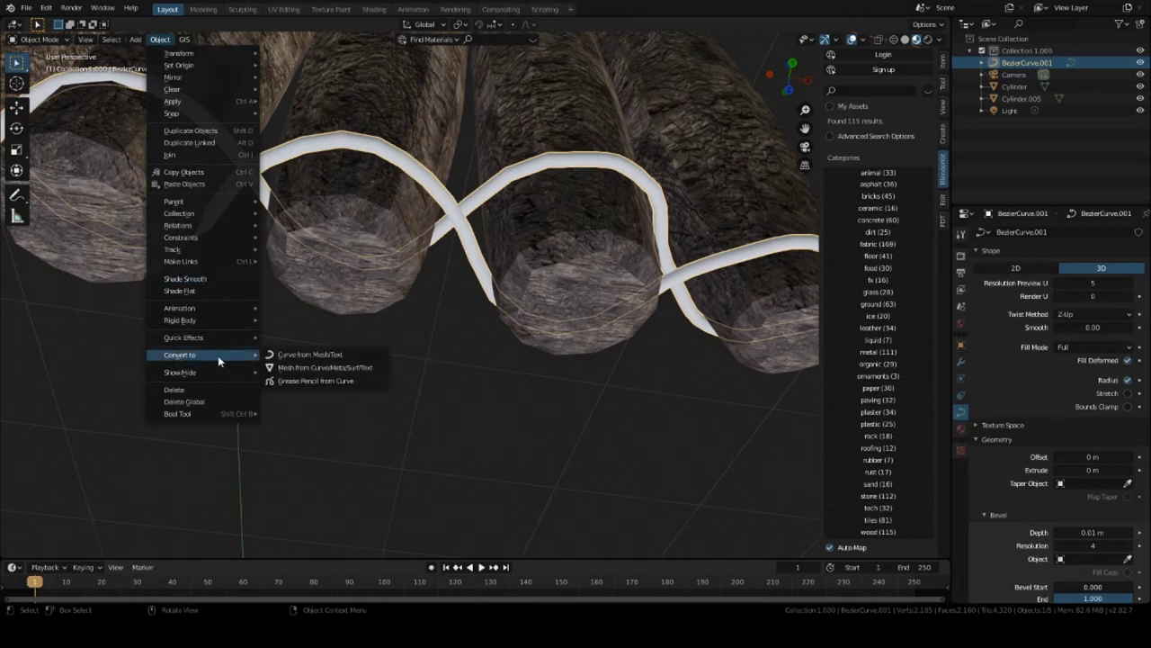
left_click(310, 355)
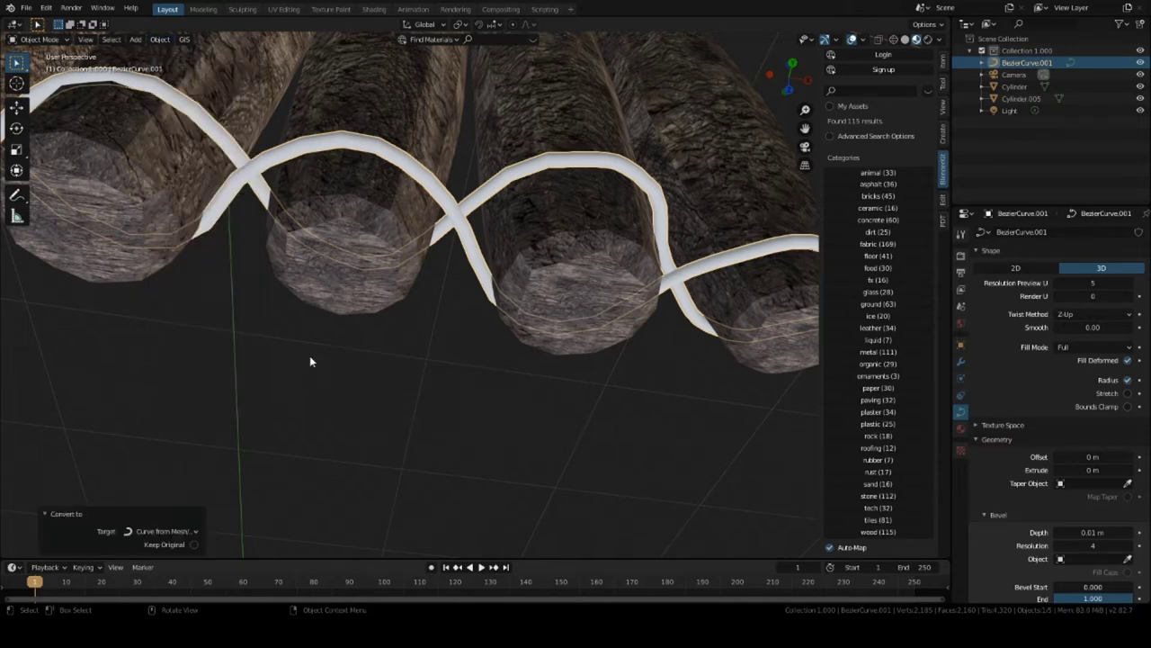
With BezierCurve.001 back in Object Mode, open the Object menu's Convert to options.
key("Tab")
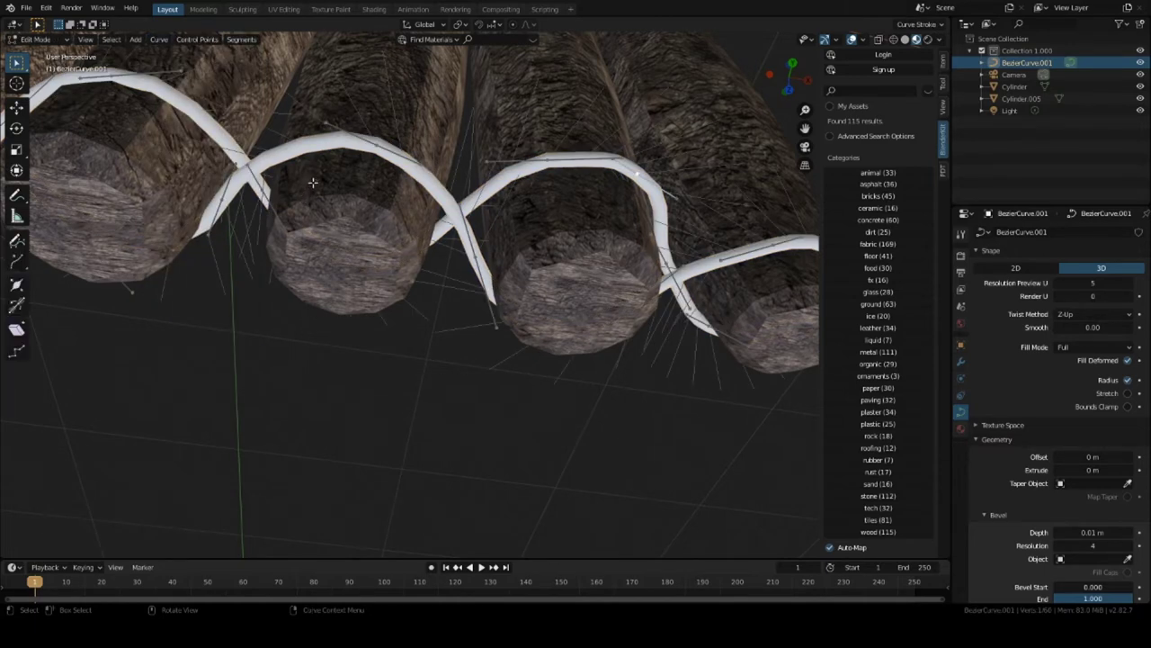
key("Tab")
middle_click_drag(312, 183, 301, 157)
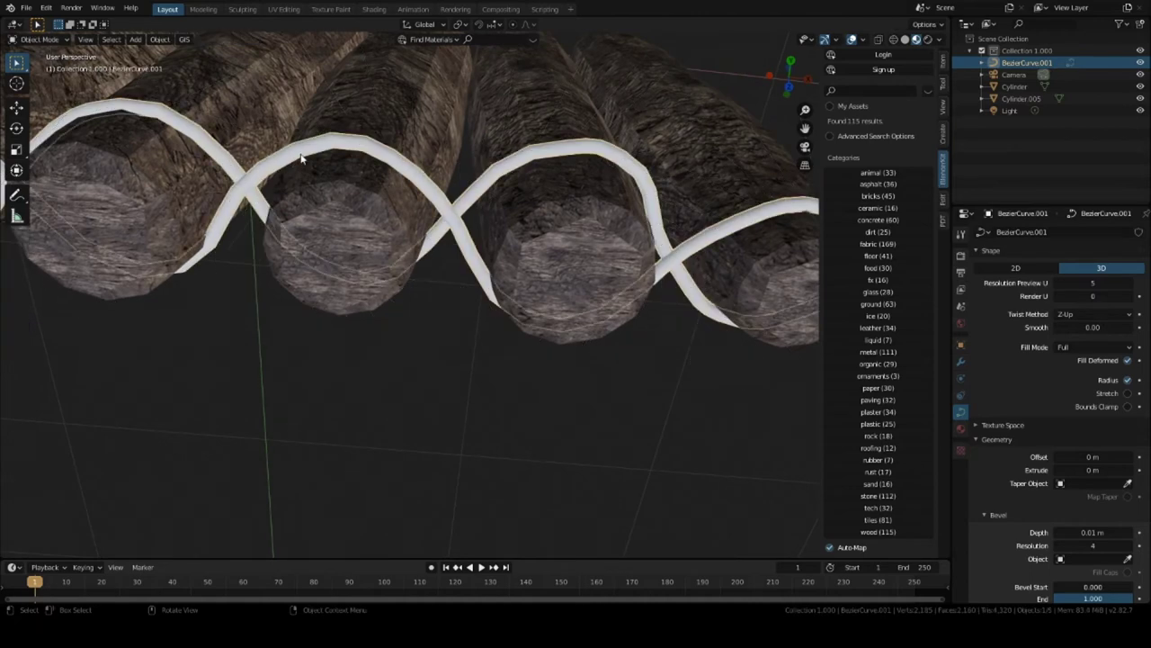
key("Tab")
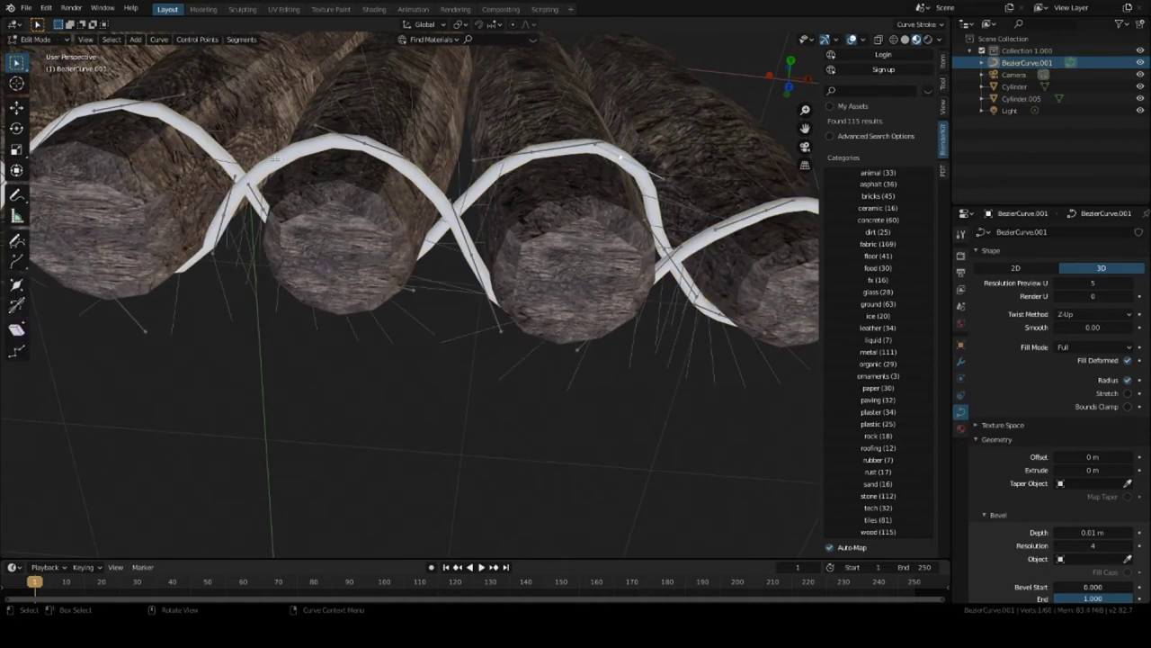
key("Tab")
key("Tab")
key("Tab")
left_click(135, 40)
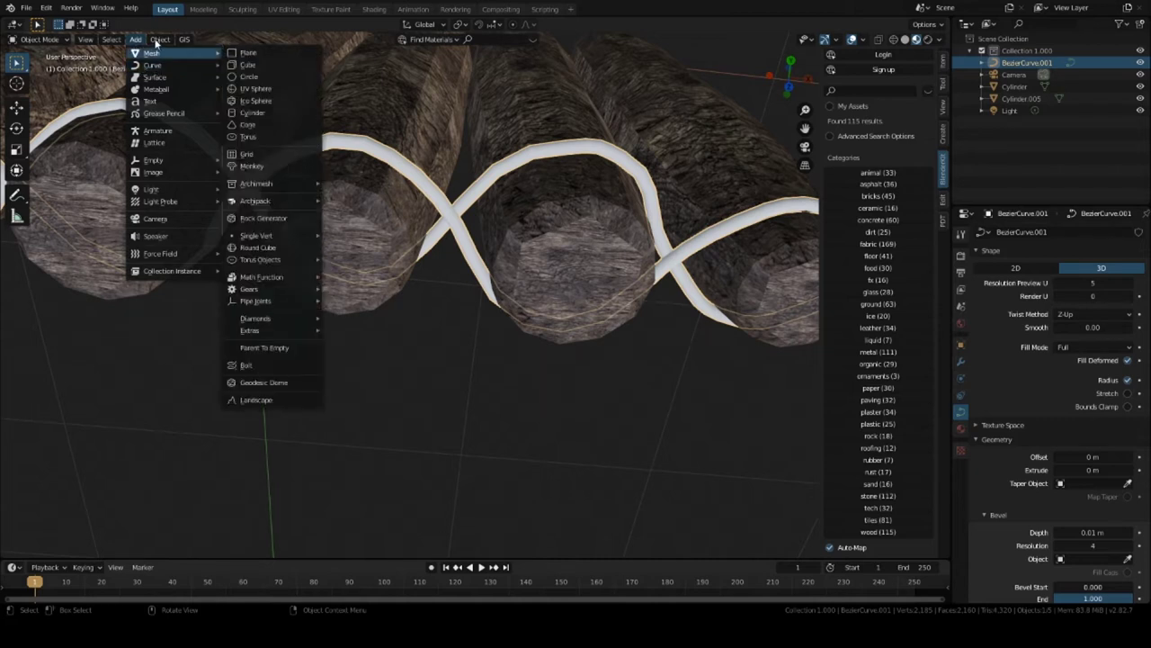
left_click(160, 40)
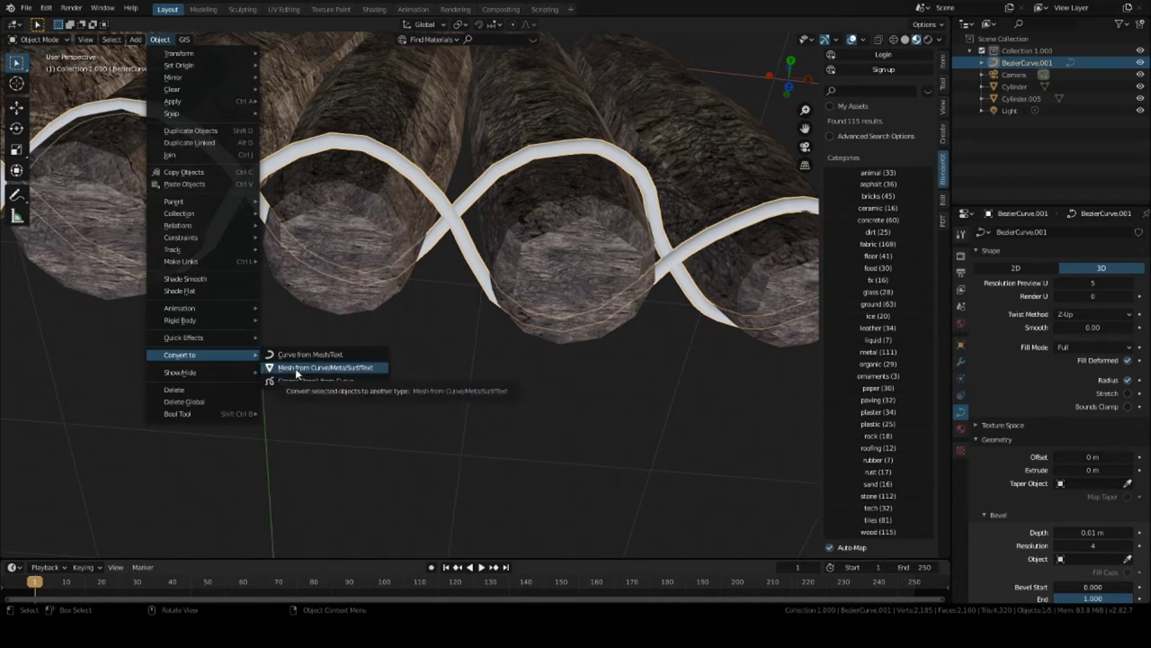
Convert the rope to a mesh with Mesh from Curve/Meta/Surf/Text and enter Edit Mode.
left_click(295, 369)
key("Tab")
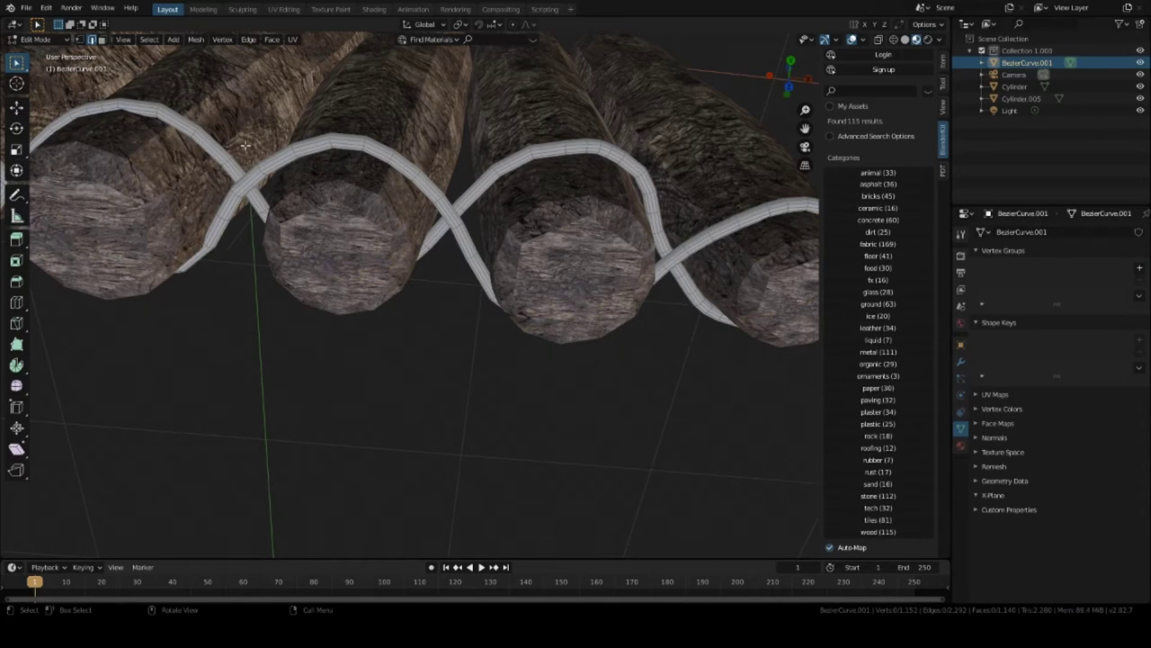
scroll(245, 146, "down", 4)
middle_click_drag(245, 146, 429, 281)
scroll(310, 162, "up", 5)
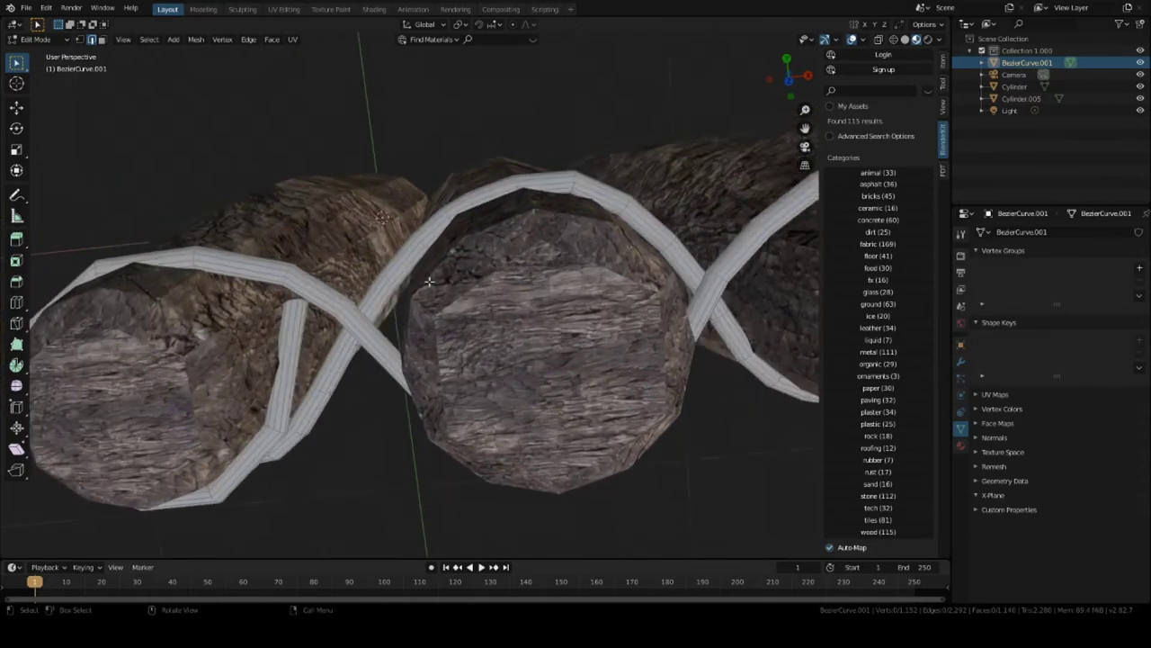
scroll(429, 282, "up", 3)
middle_click_drag(288, 252, 410, 334)
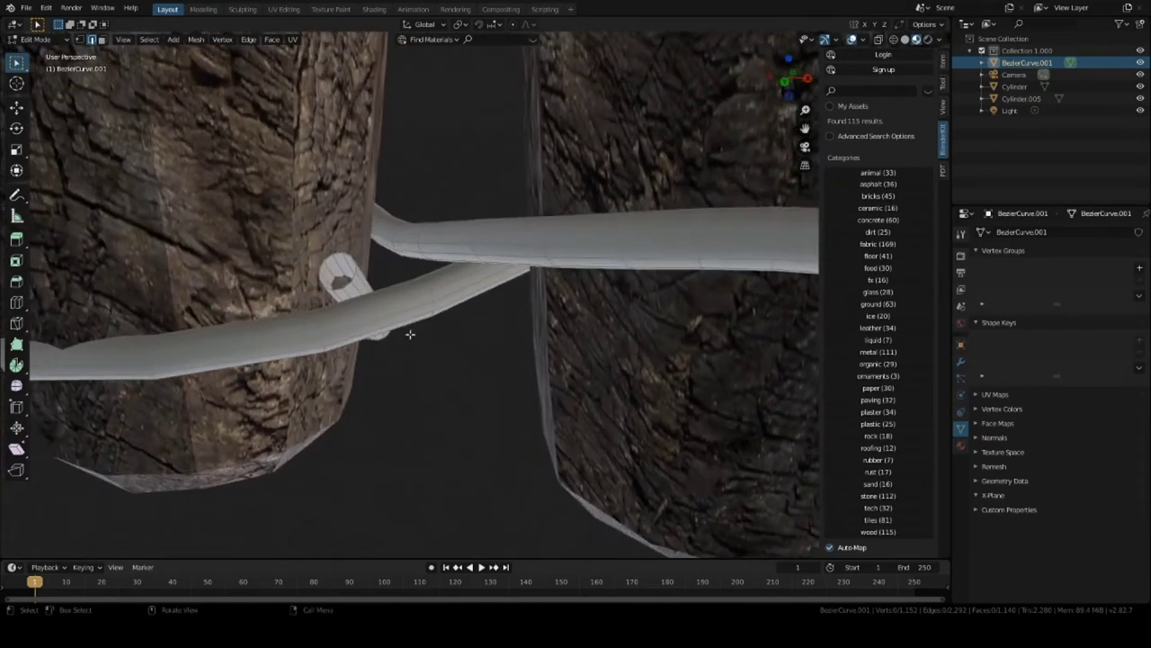
Select an edge loop at the rope's loose end.
middle_click_drag(330, 267, 348, 220)
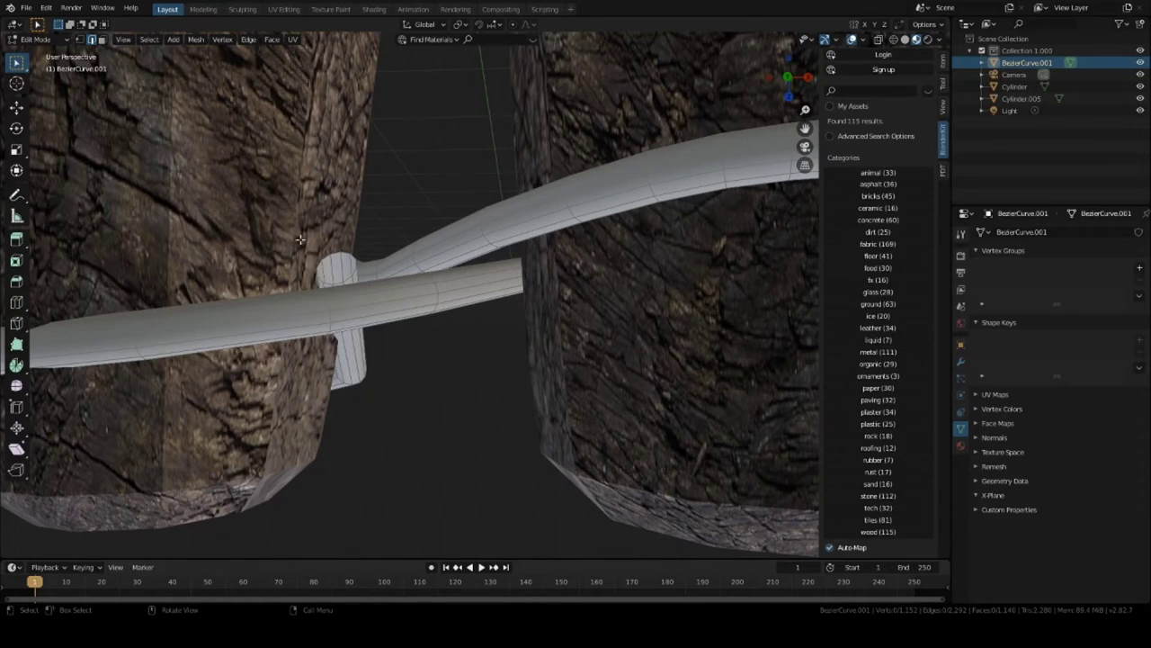
left_click(350, 275, "alt")
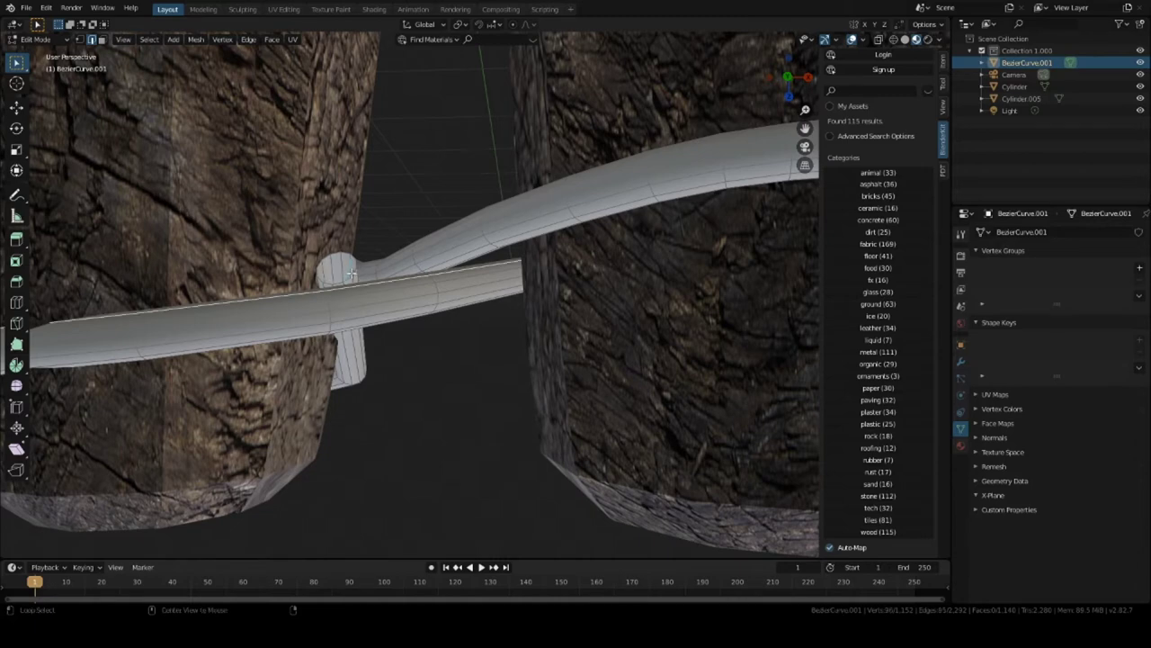
middle_click_drag(357, 266, 403, 206)
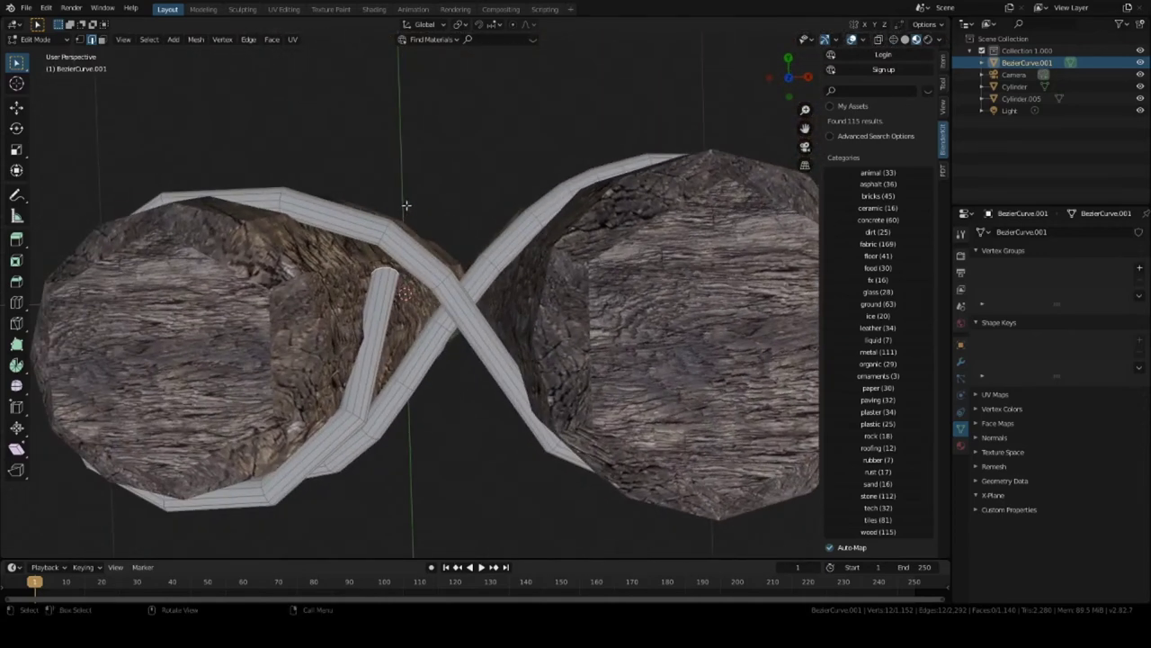
Check front, right and top views, then move the selected rope end.
key("KP_1")
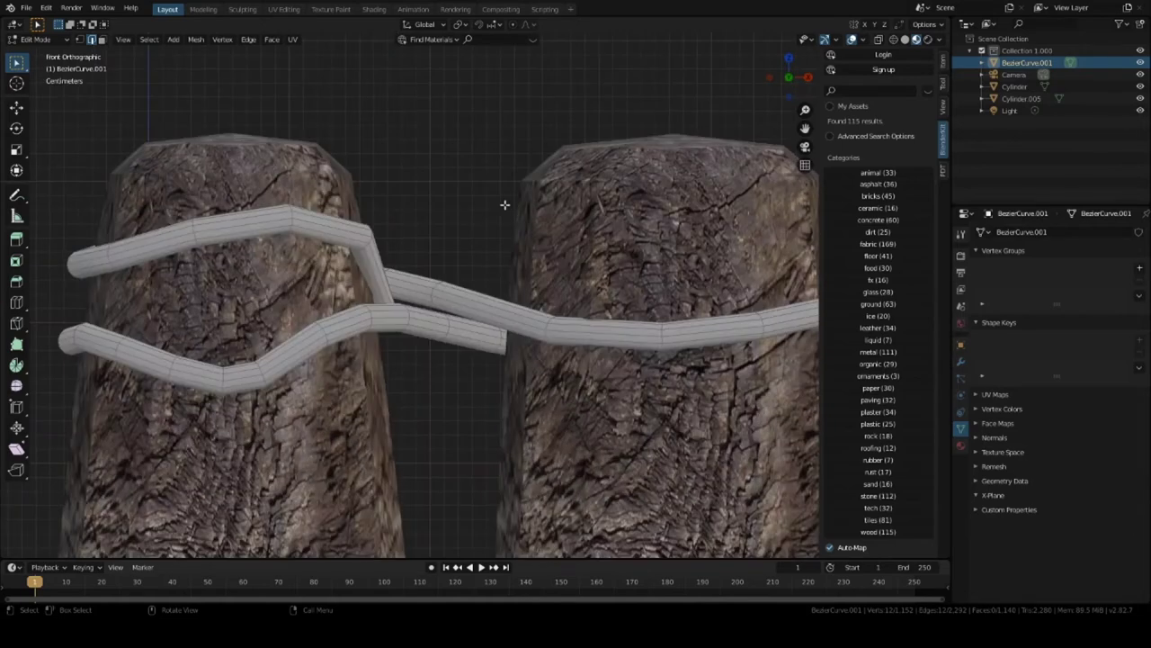
key("KP_3")
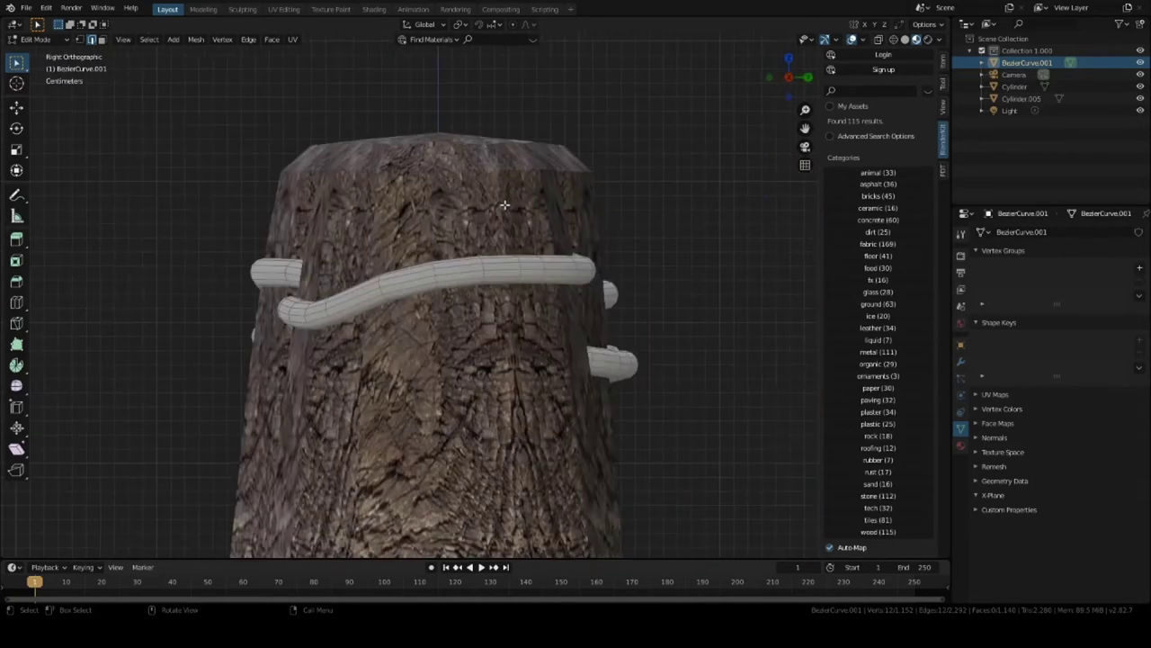
key("KP_7")
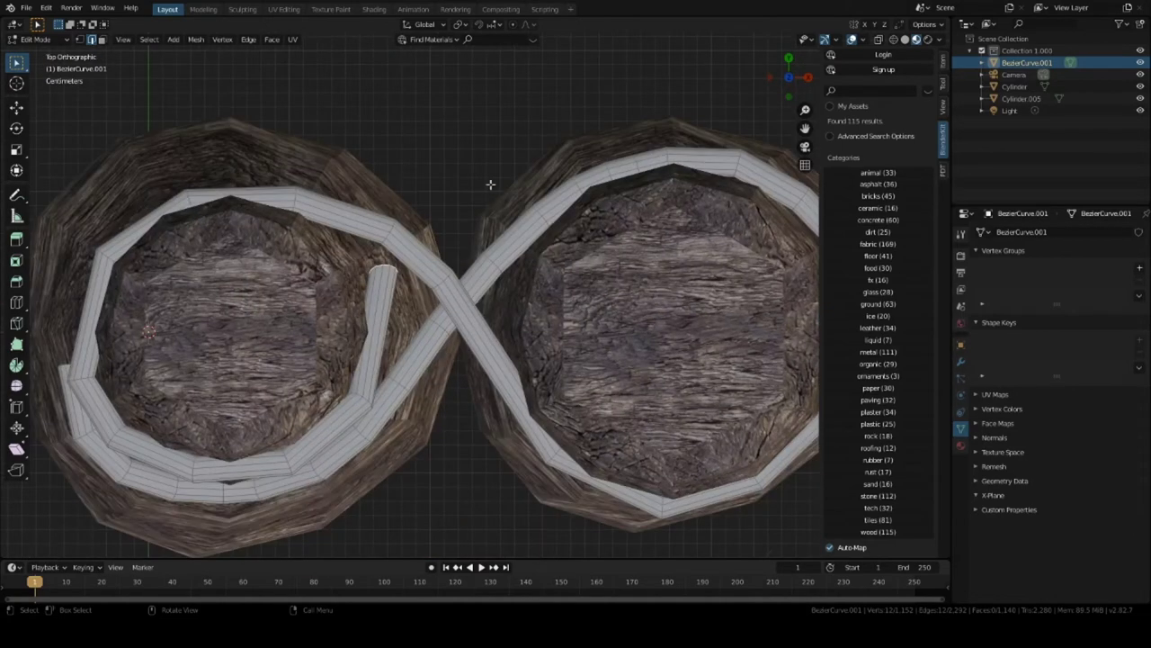
middle_click_drag(490, 185, 347, 342)
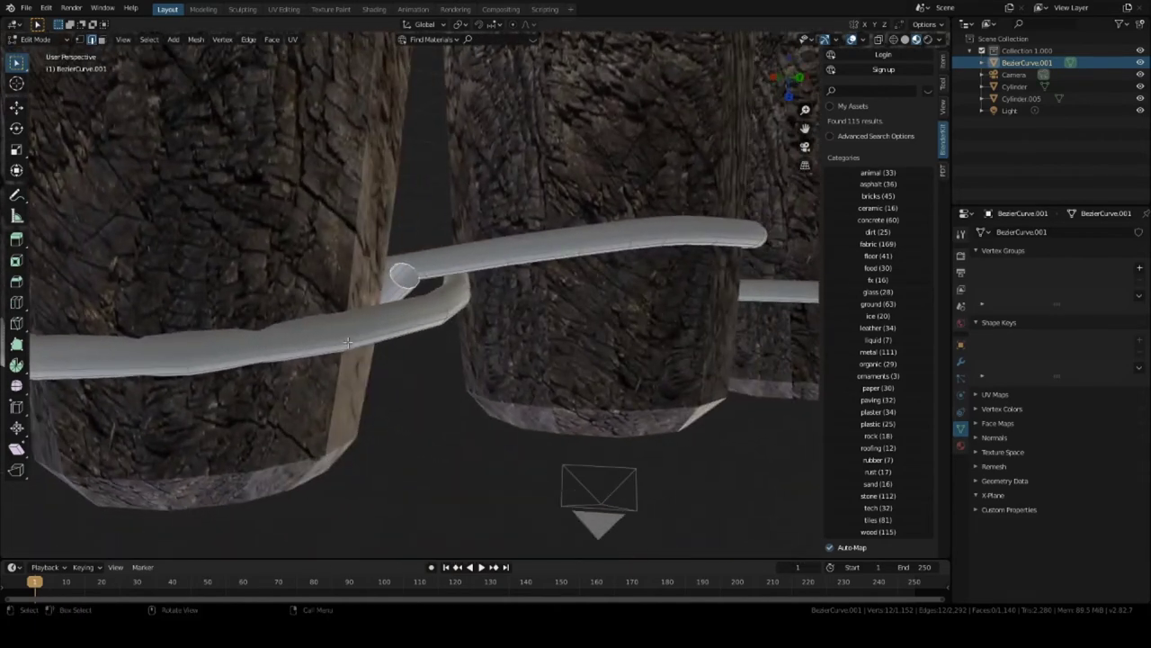
key("g")
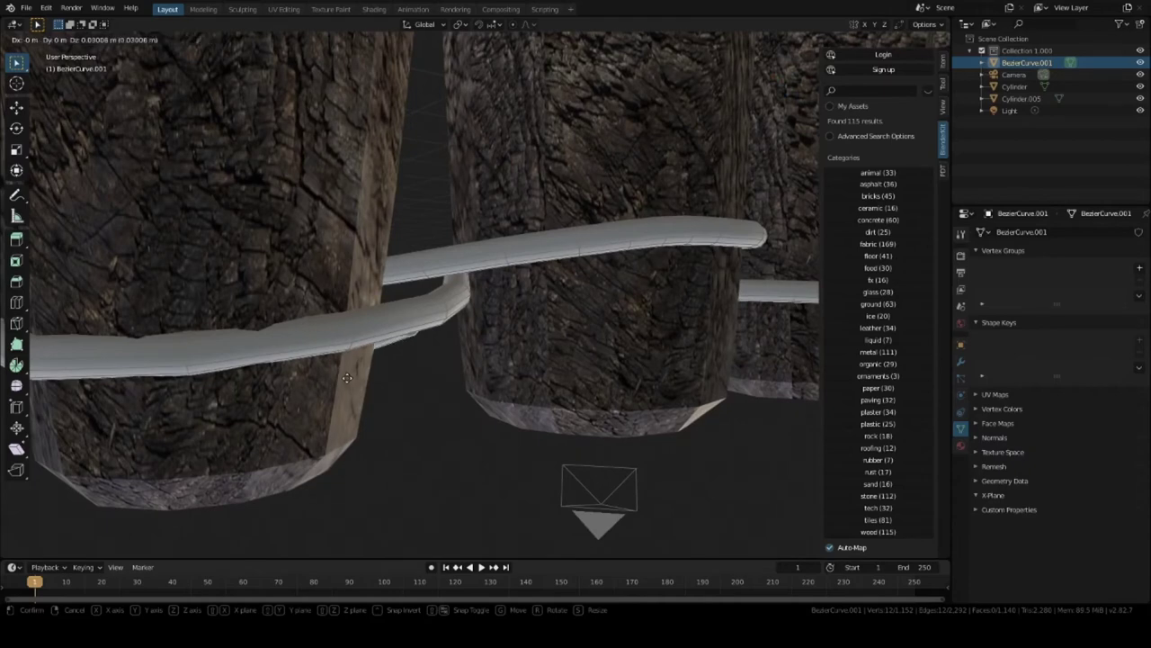
left_click(343, 363)
middle_click_drag(343, 363, 280, 283)
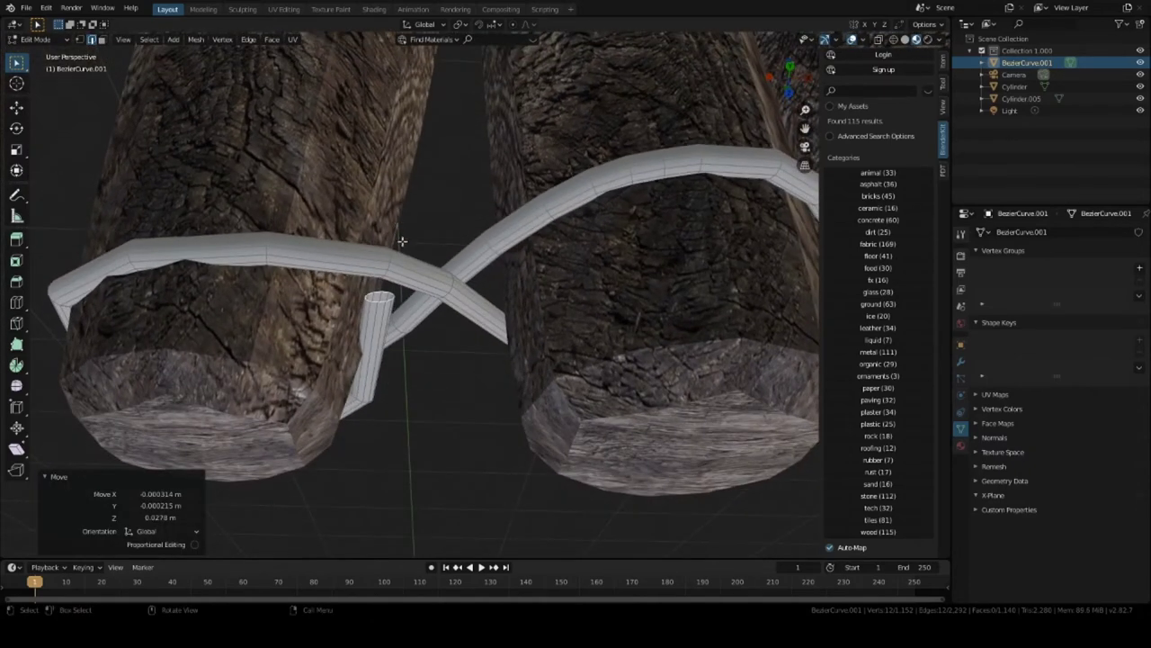
Tuck the rope end against the log and scale it to 0.694.
key("g")
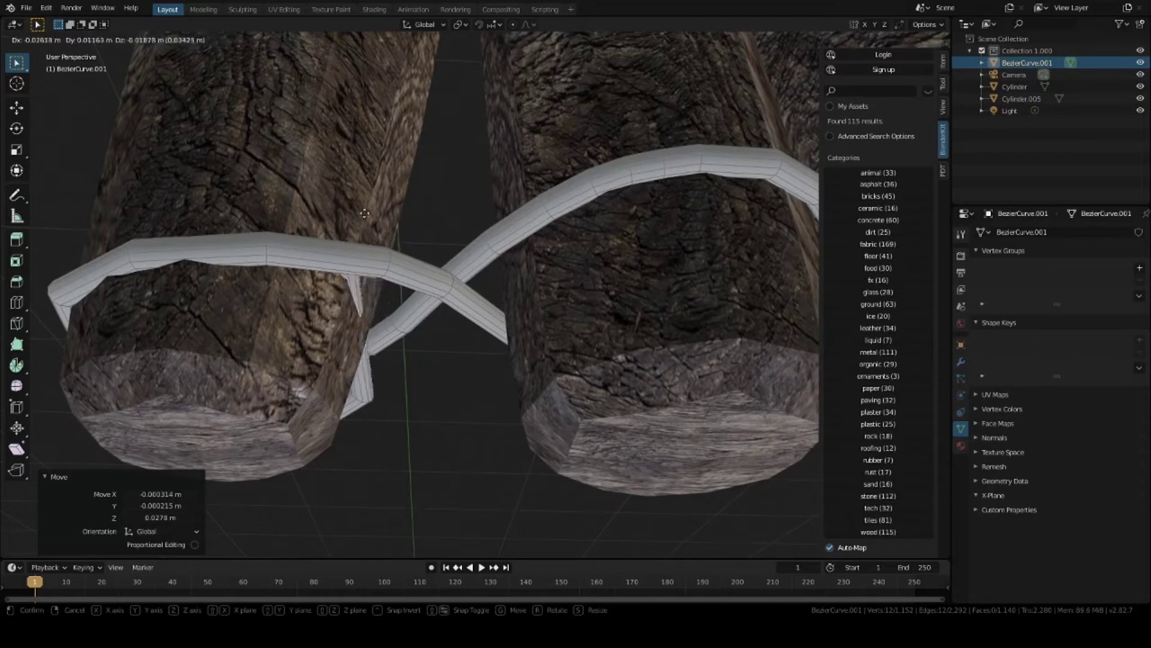
left_click(373, 227)
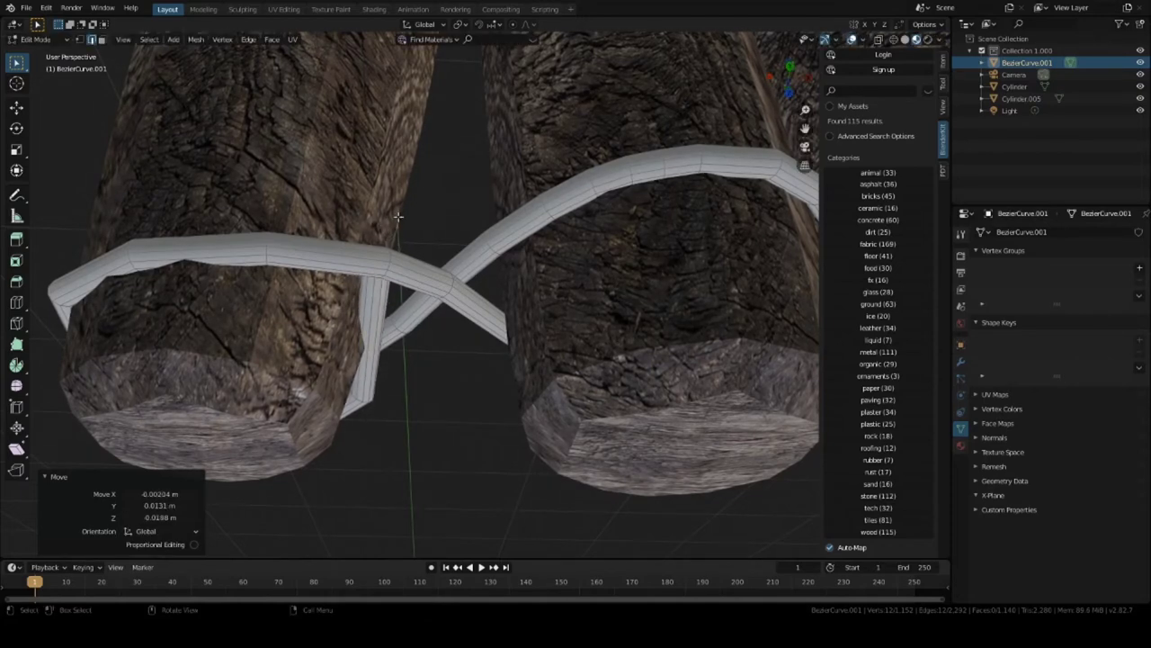
middle_click_drag(373, 228, 368, 370)
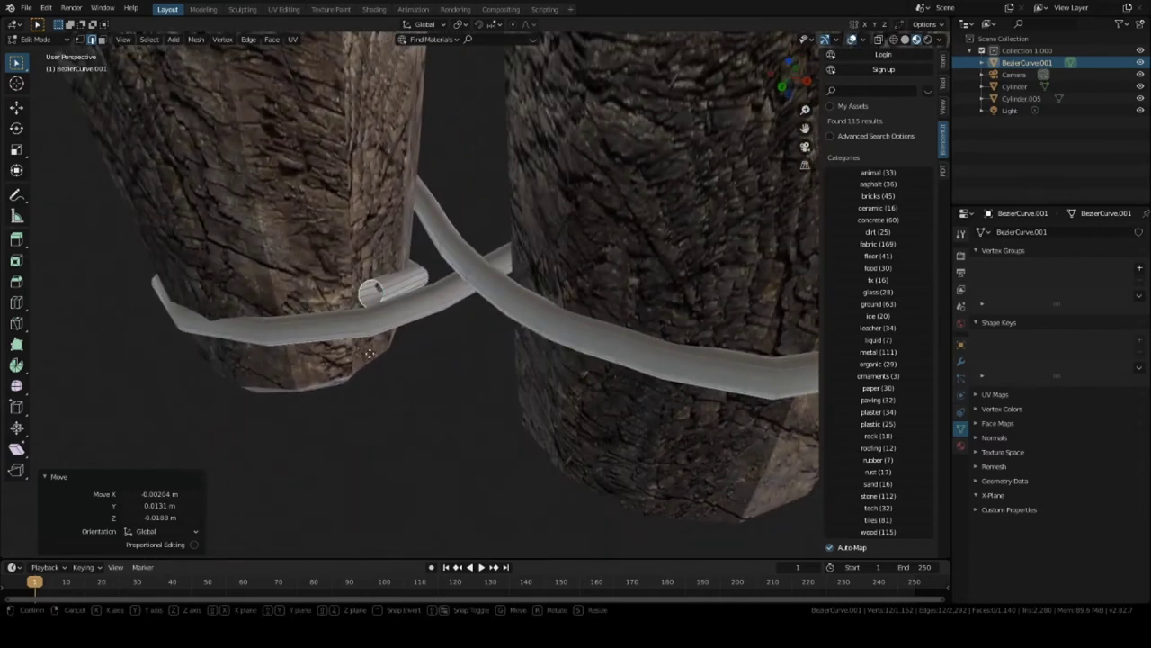
key("g")
left_click(370, 379)
key("s")
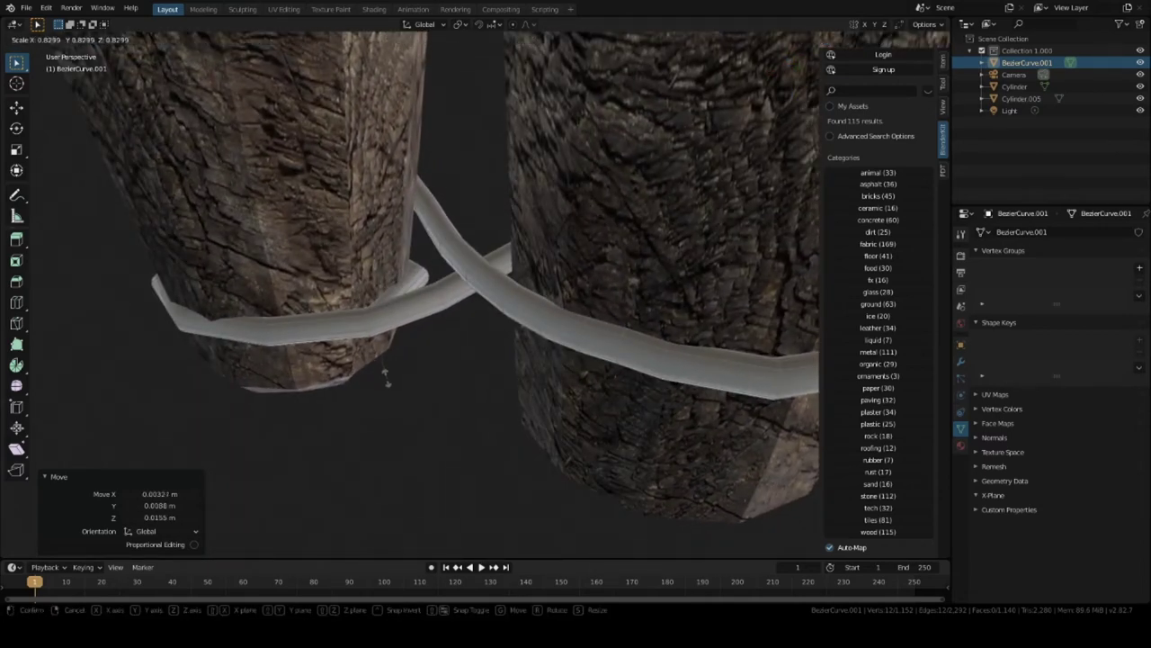
left_click(385, 365)
middle_click_drag(384, 364, 435, 226)
Select the ring atop the rope's vertical leg and lower it.
scroll(435, 225, "up", 5)
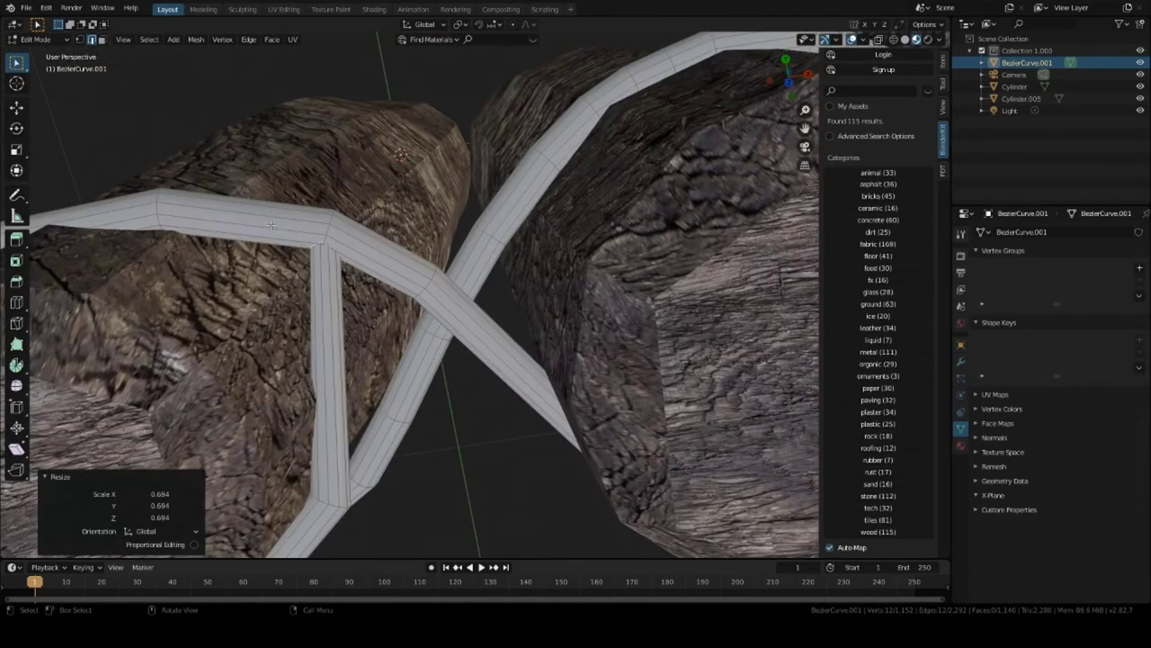
left_click(365, 262, "alt")
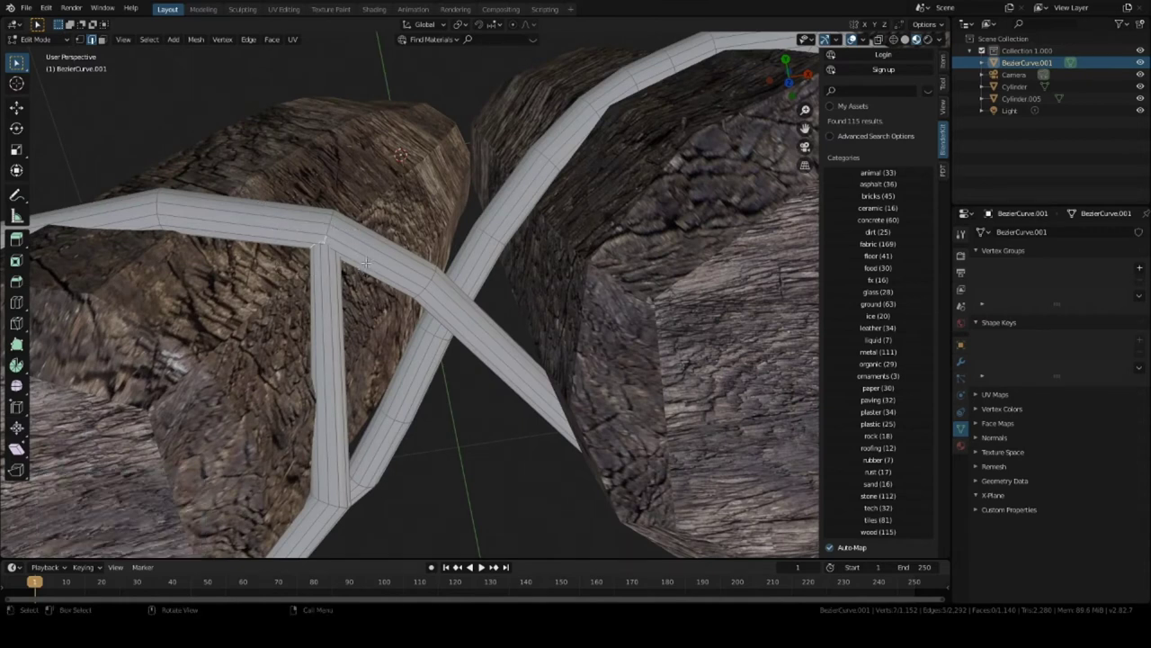
key("g")
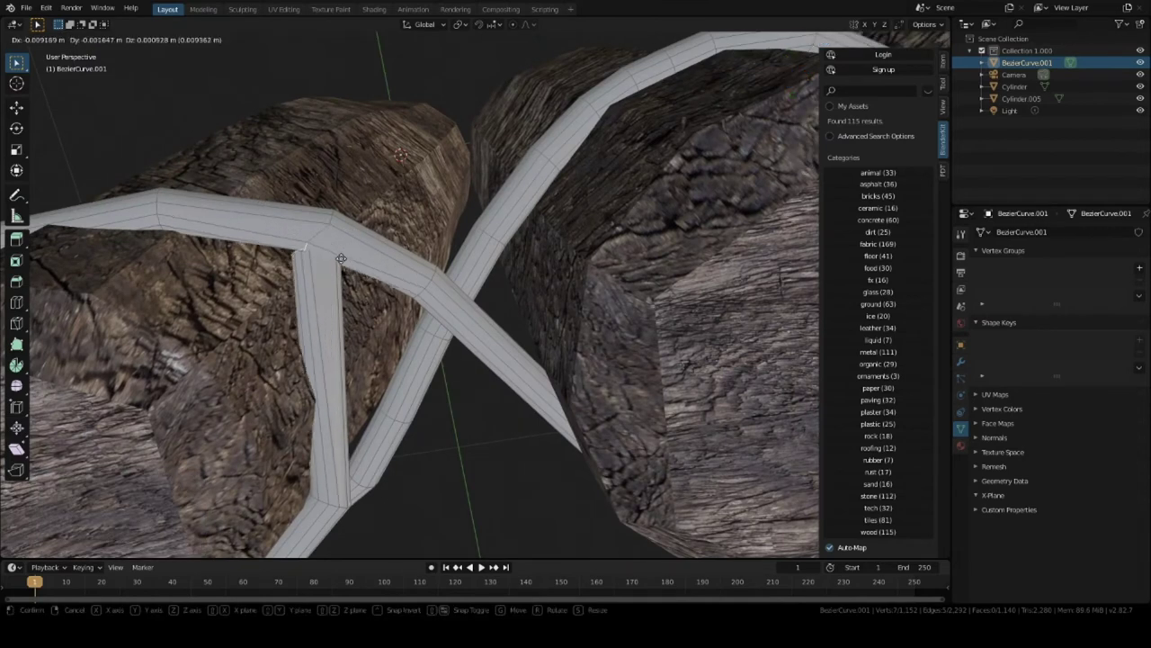
right_click(346, 252)
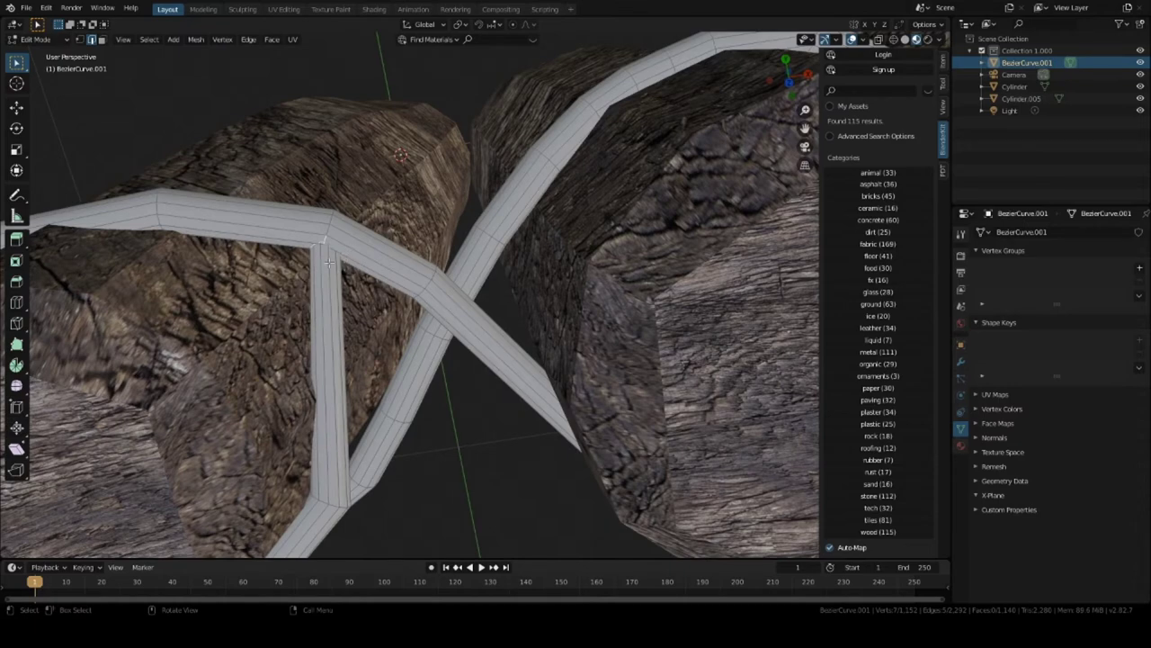
left_click(328, 245, "ctrl")
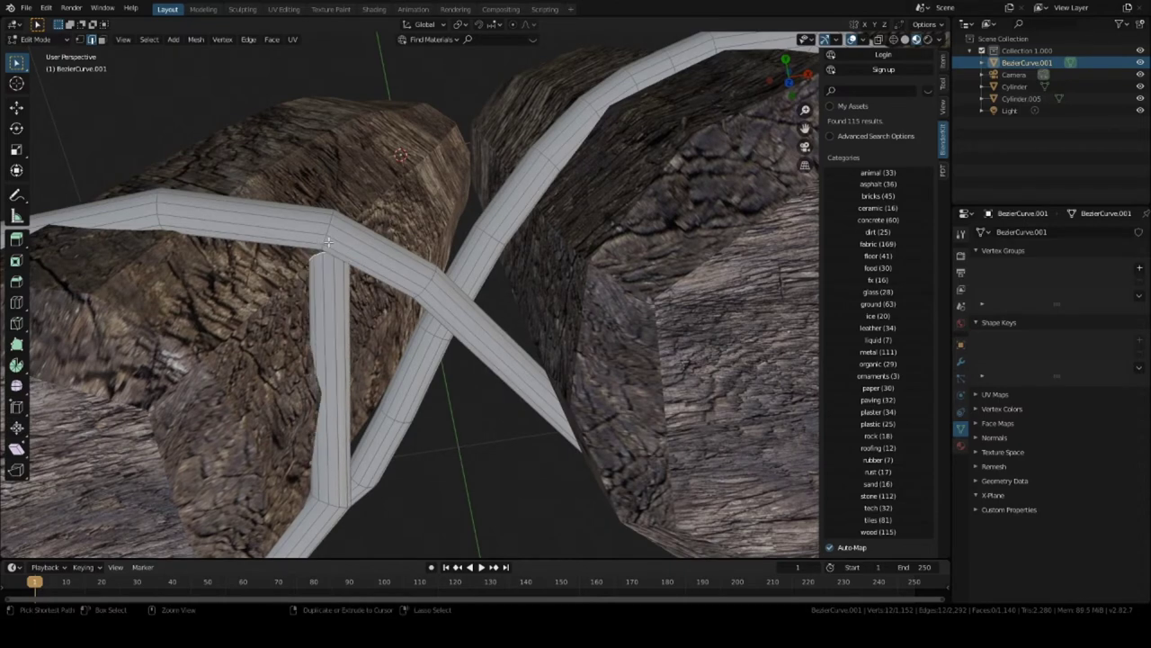
middle_click_drag(329, 242, 334, 377)
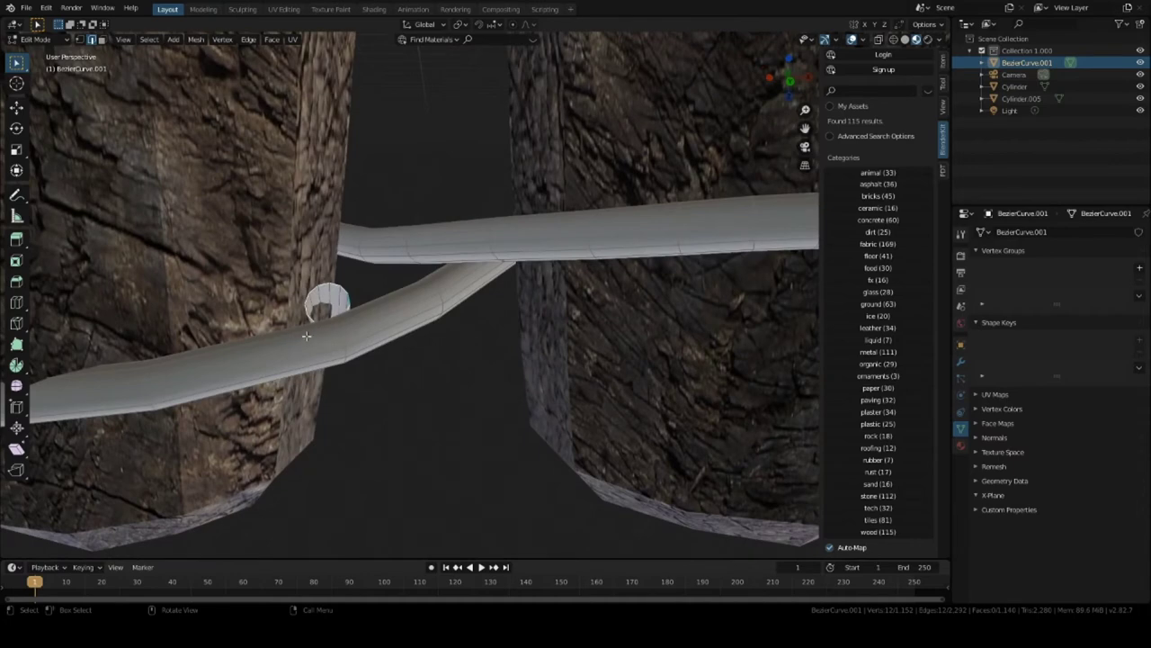
key("g")
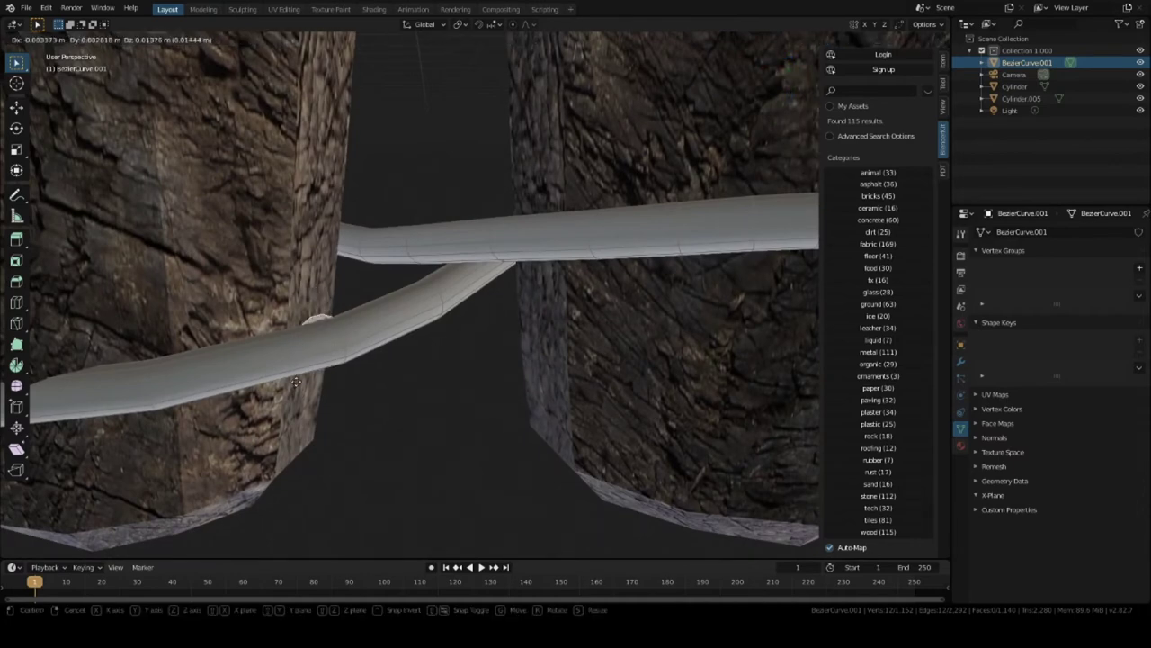
left_click(297, 387)
Scale the selected rope section to 0.851 and reposition it between the logs.
middle_click_drag(289, 353, 255, 264)
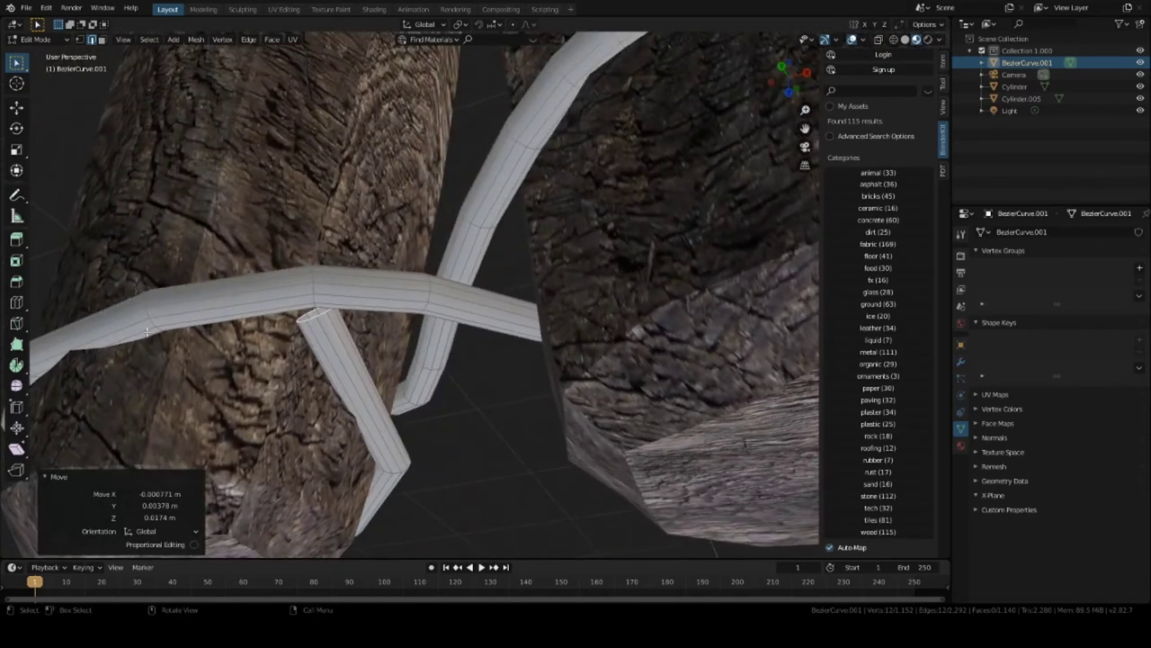
middle_click_drag(146, 332, 224, 356)
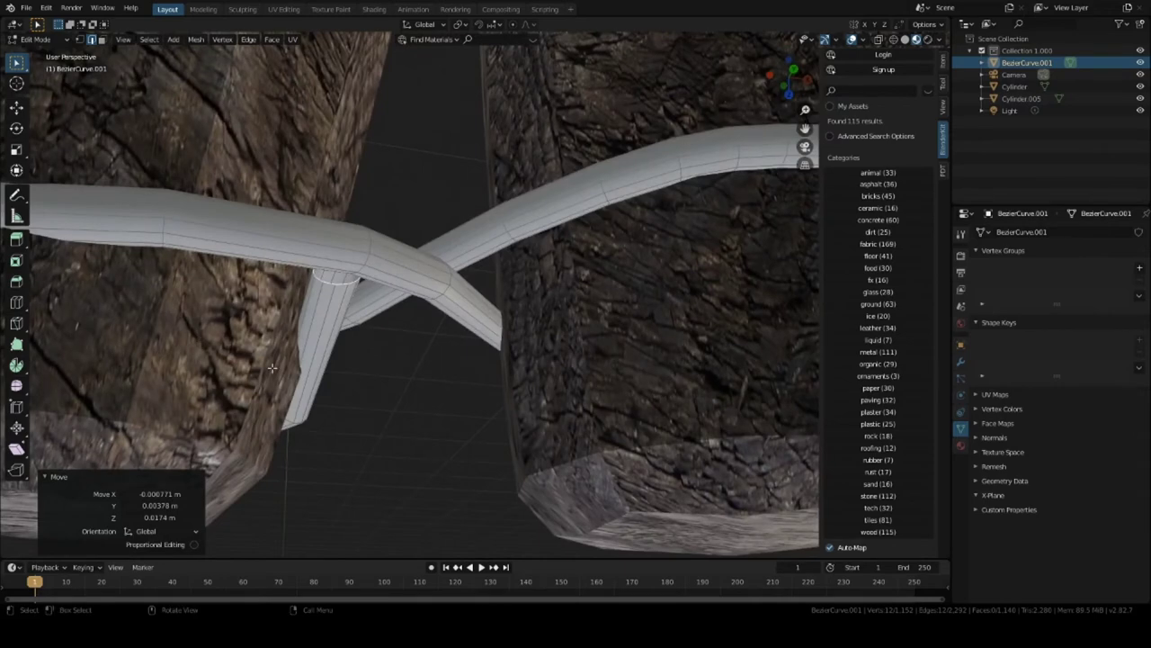
middle_click_drag(274, 362, 266, 351)
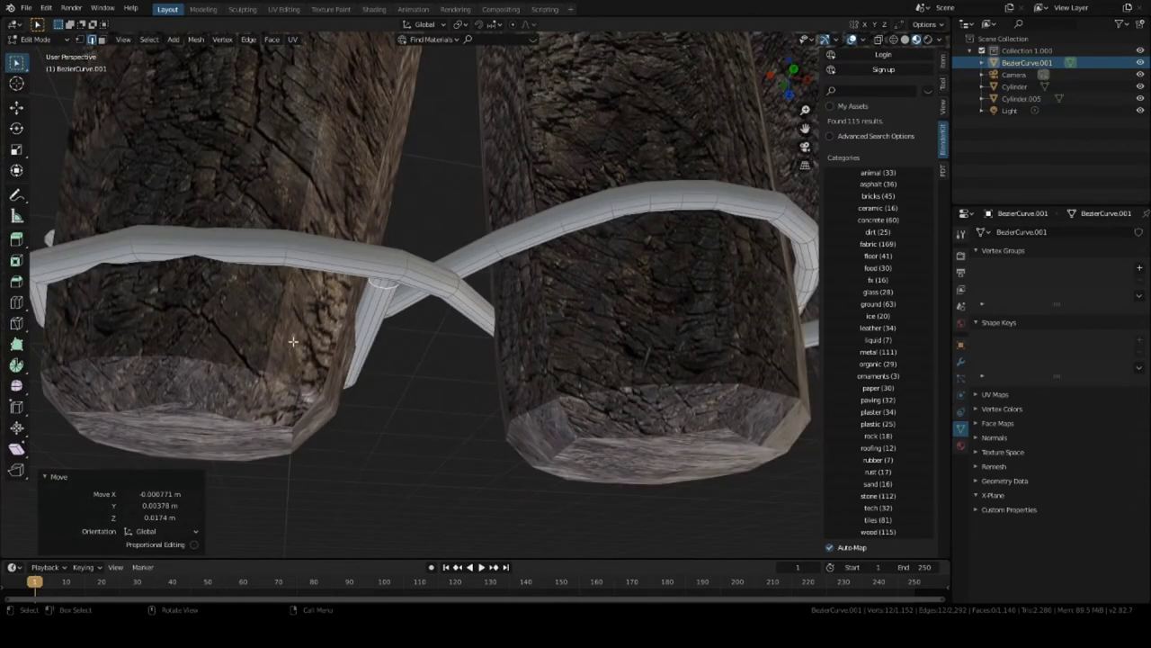
key("s")
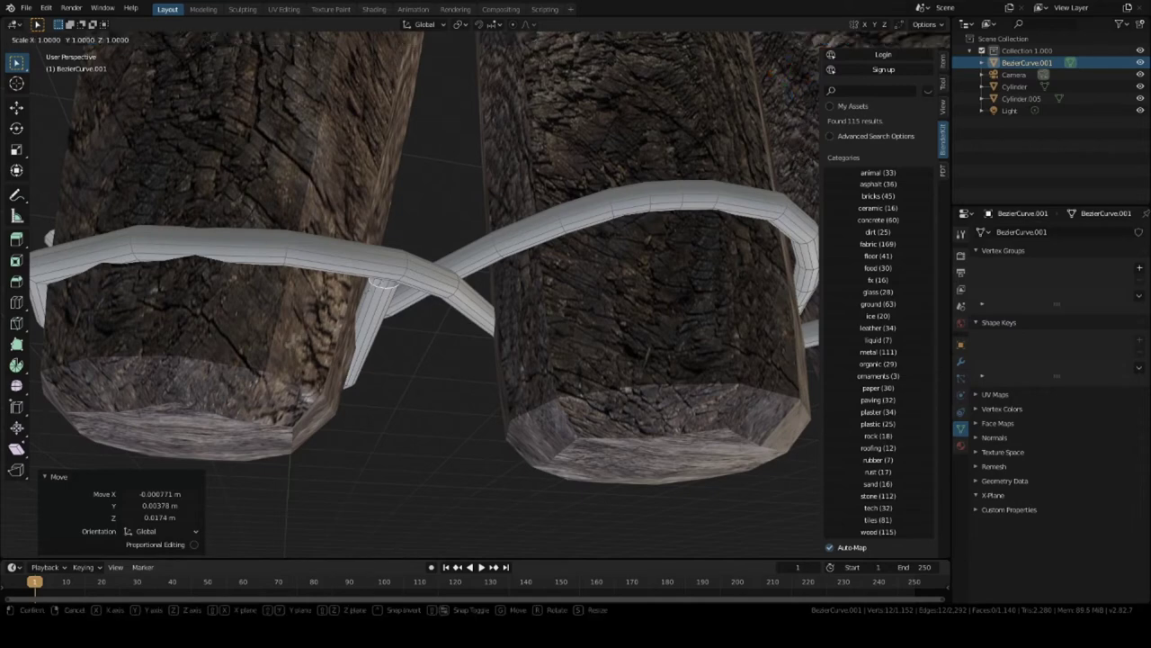
key("Return")
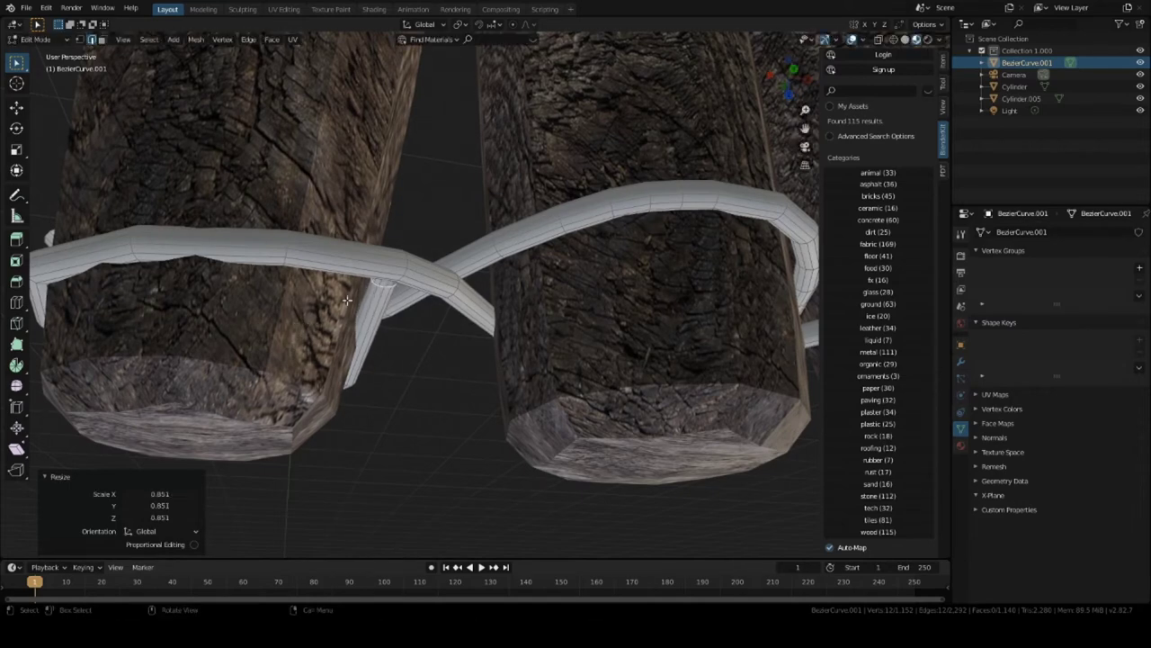
middle_click_drag(296, 236, 316, 222)
key("g")
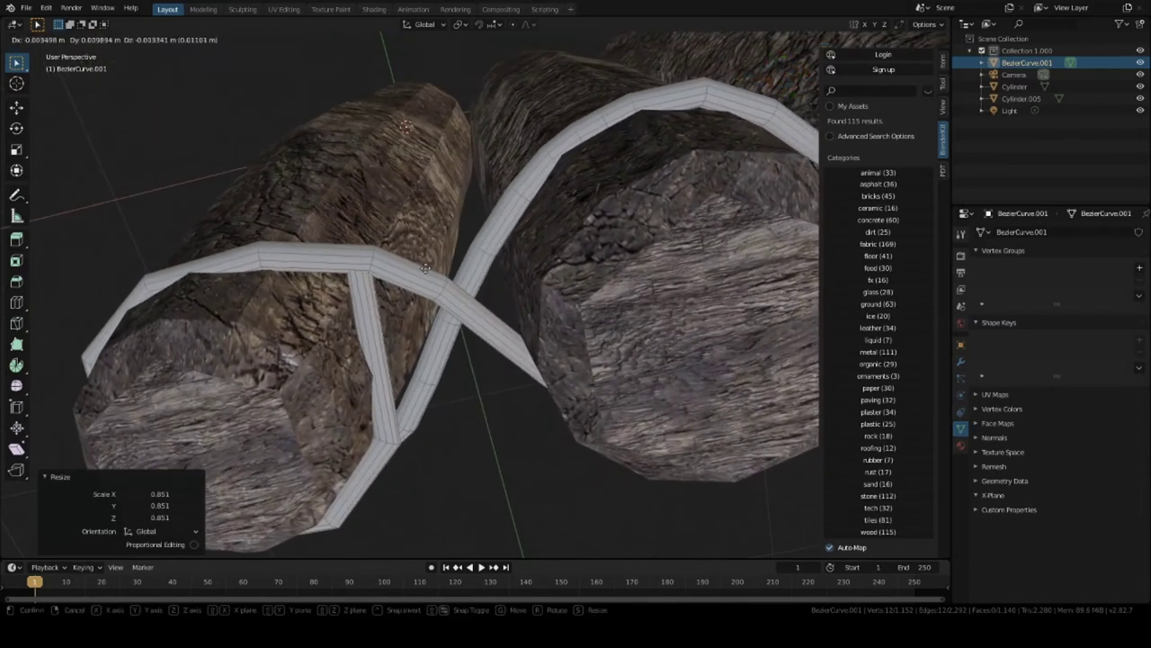
left_click(408, 266)
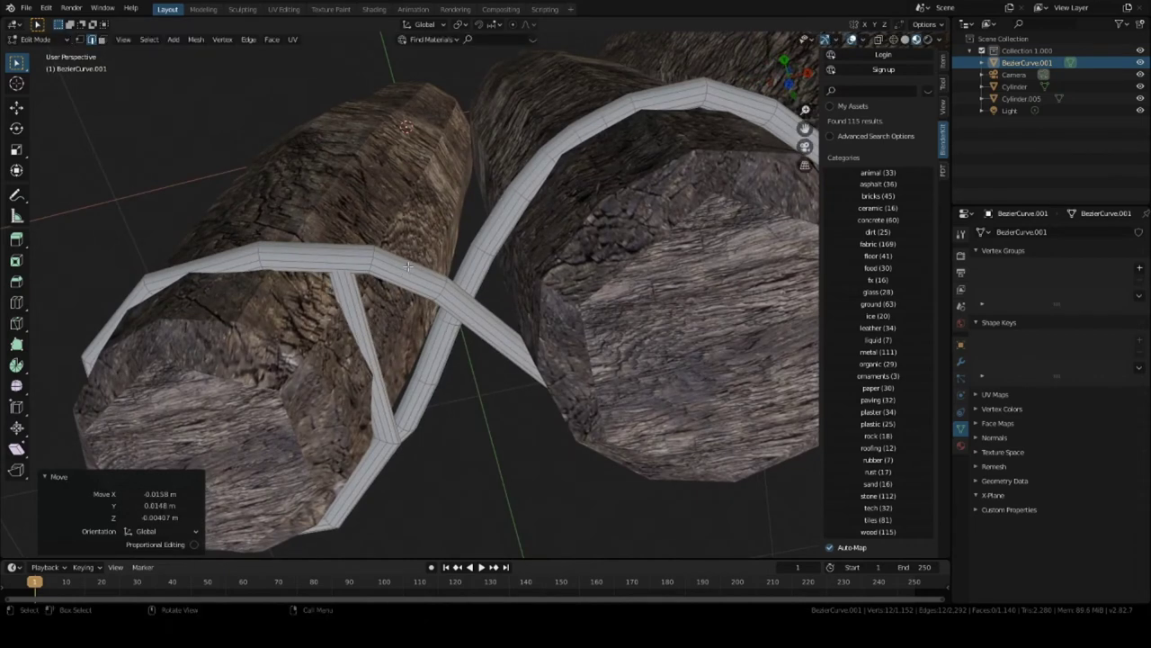
Raise a rope leg point, then move the crossing ring by X -0.0197, Y 0.00742, Z -0.00621 m.
left_click(379, 437)
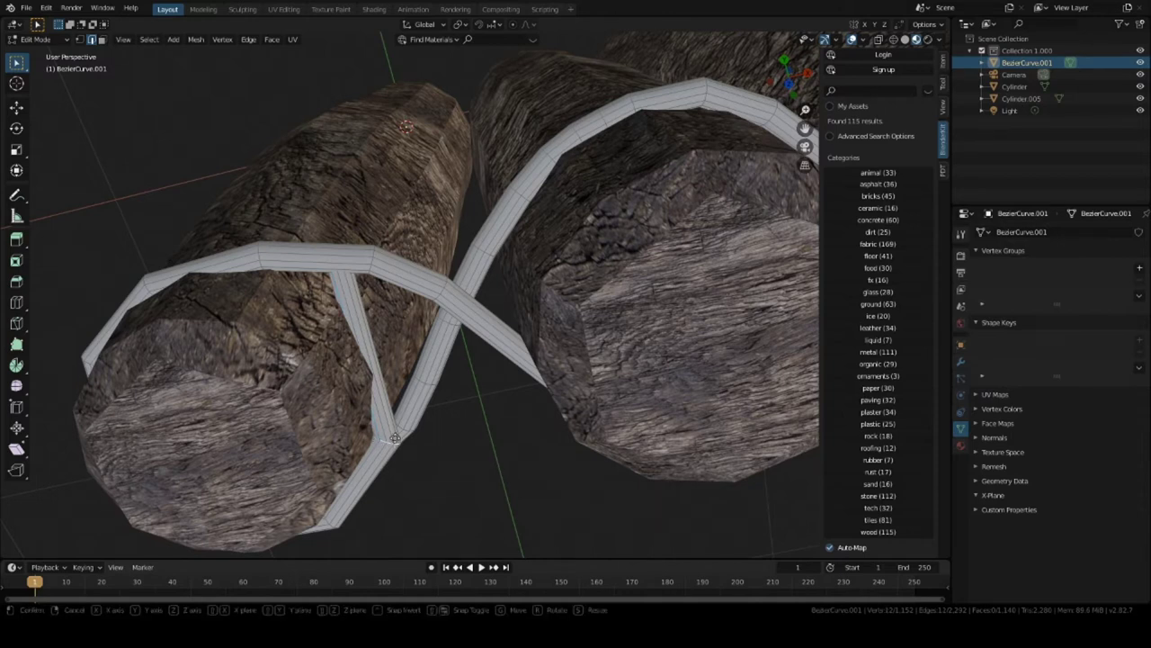
key("g")
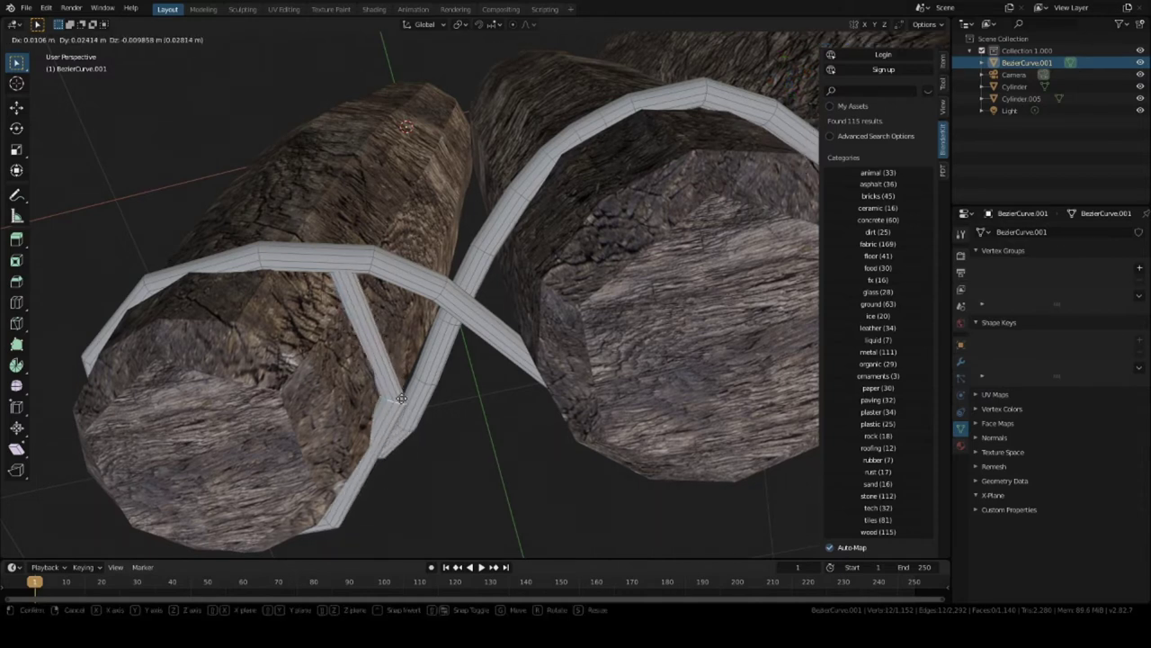
left_click(397, 389)
middle_click_drag(398, 389, 369, 297)
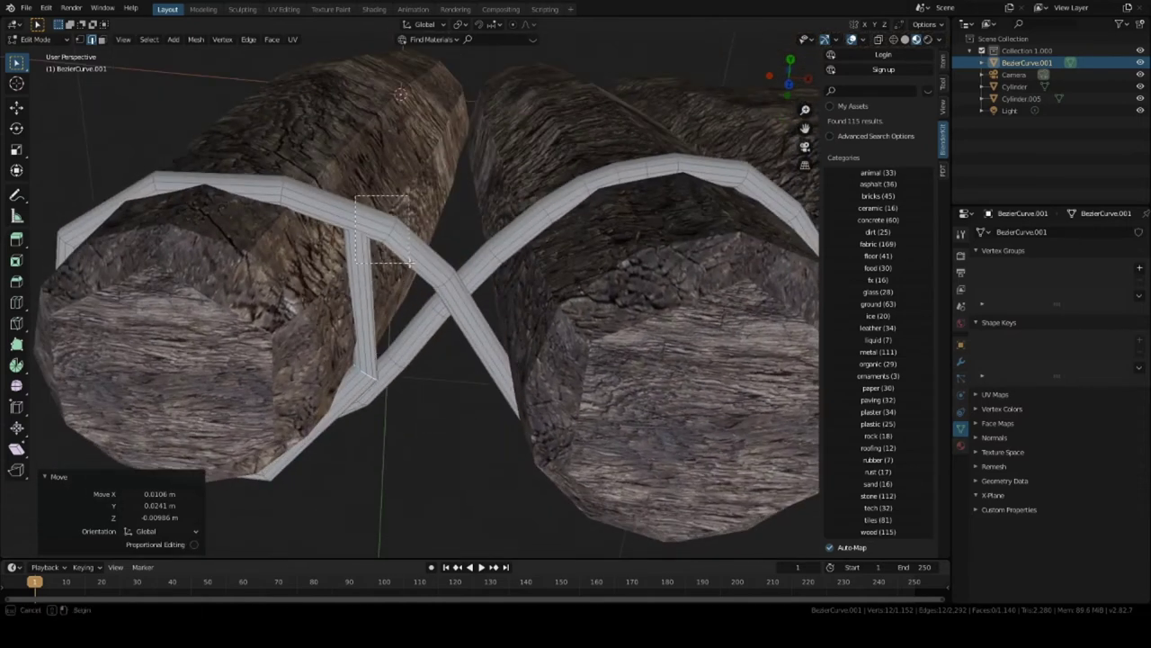
middle_click_drag(354, 192, 368, 268)
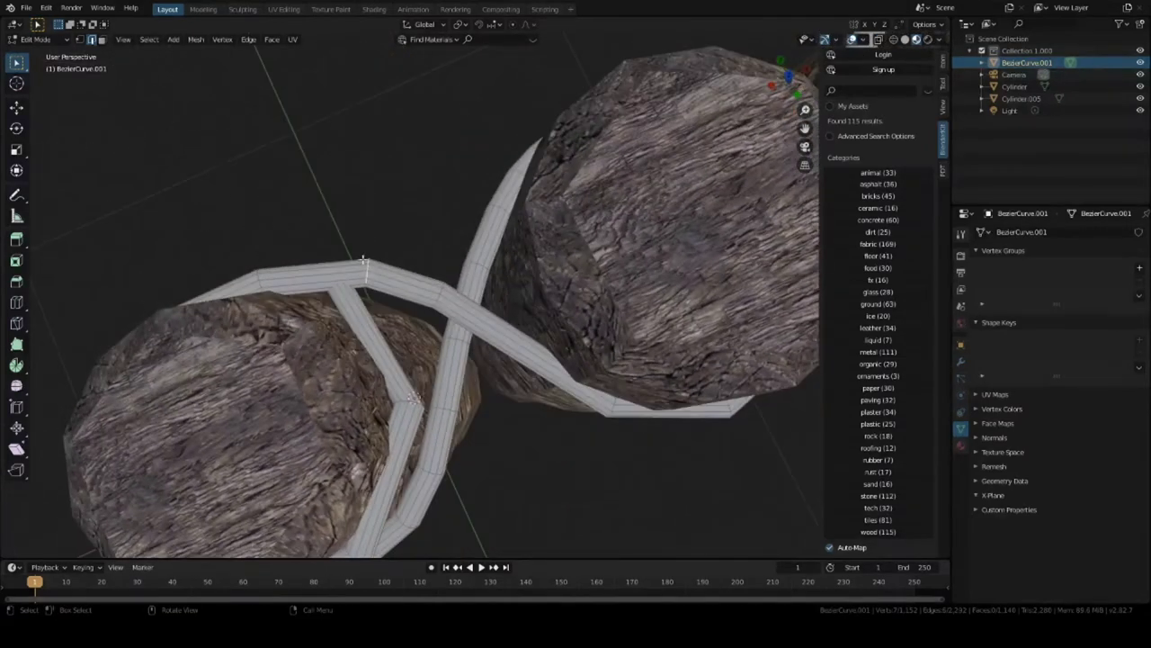
left_click(368, 267, "alt")
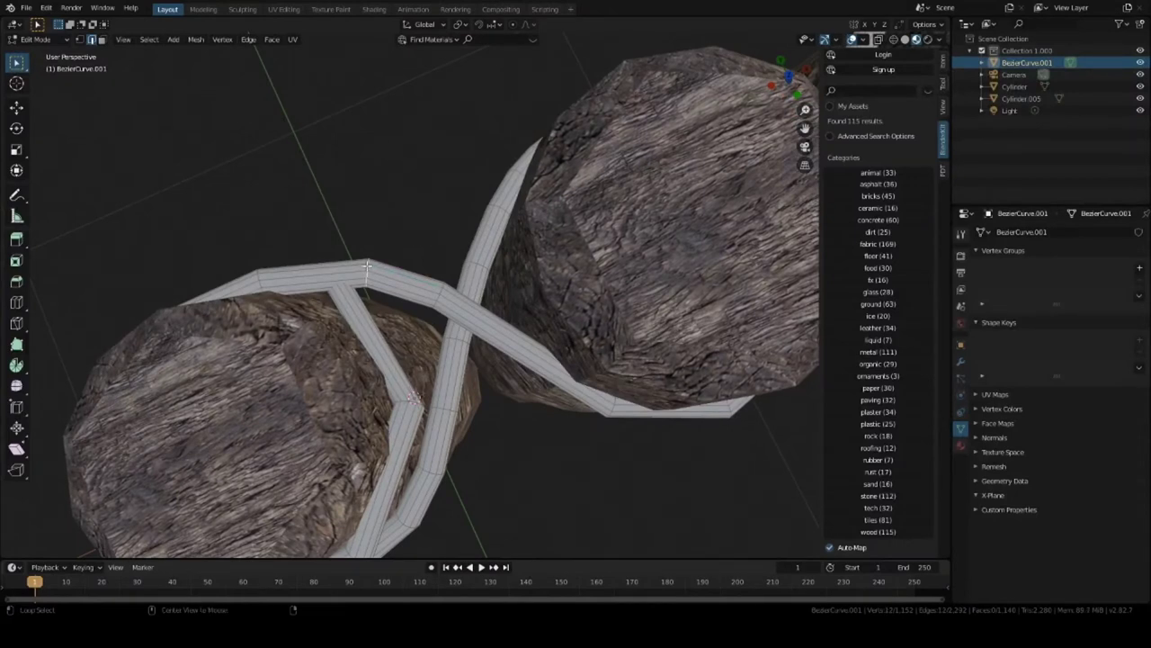
key("g")
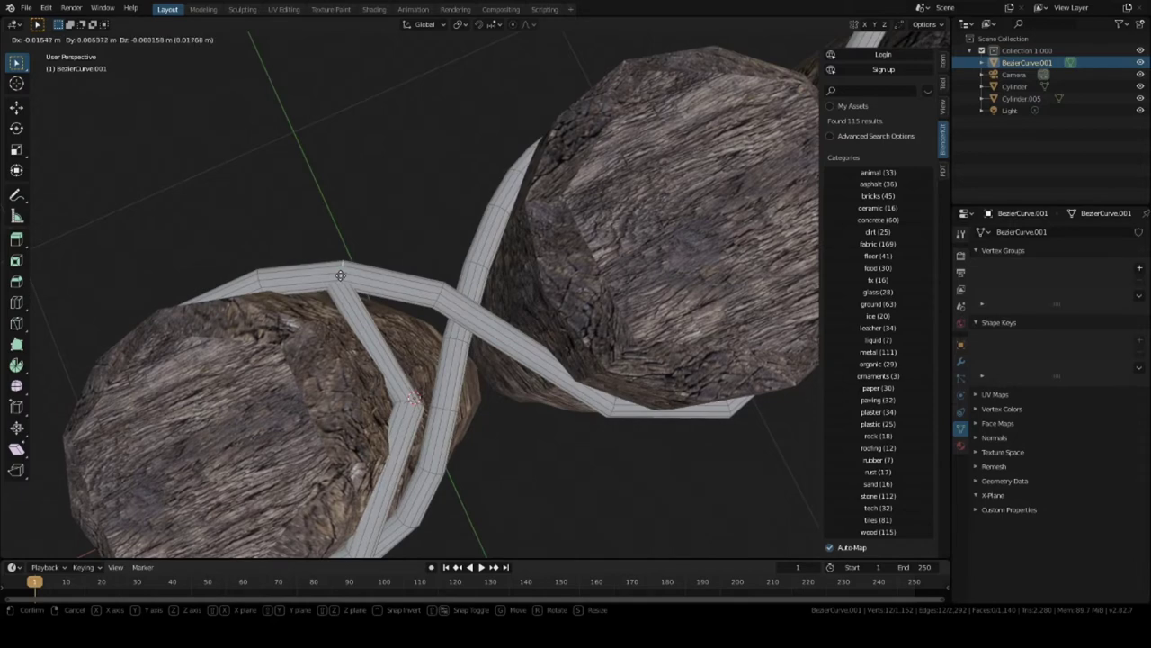
left_click(337, 276)
middle_click_drag(337, 275, 433, 346)
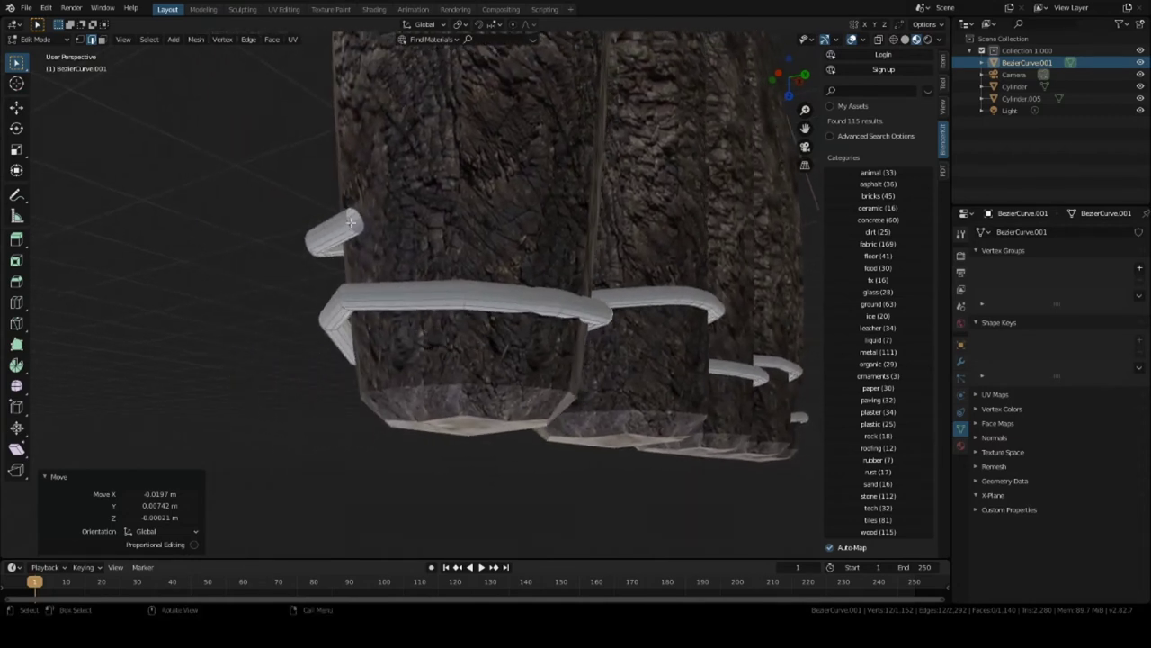
Select the rope end's cap ring and move it toward the right-hand log.
left_click_drag(323, 192, 390, 257)
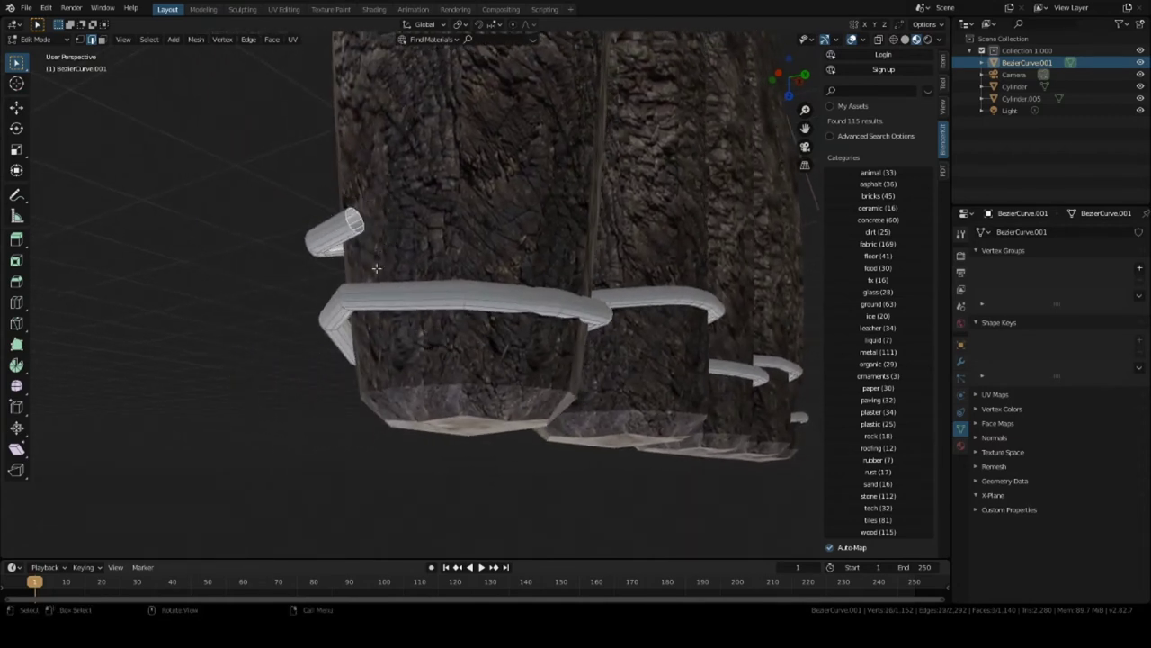
key("g")
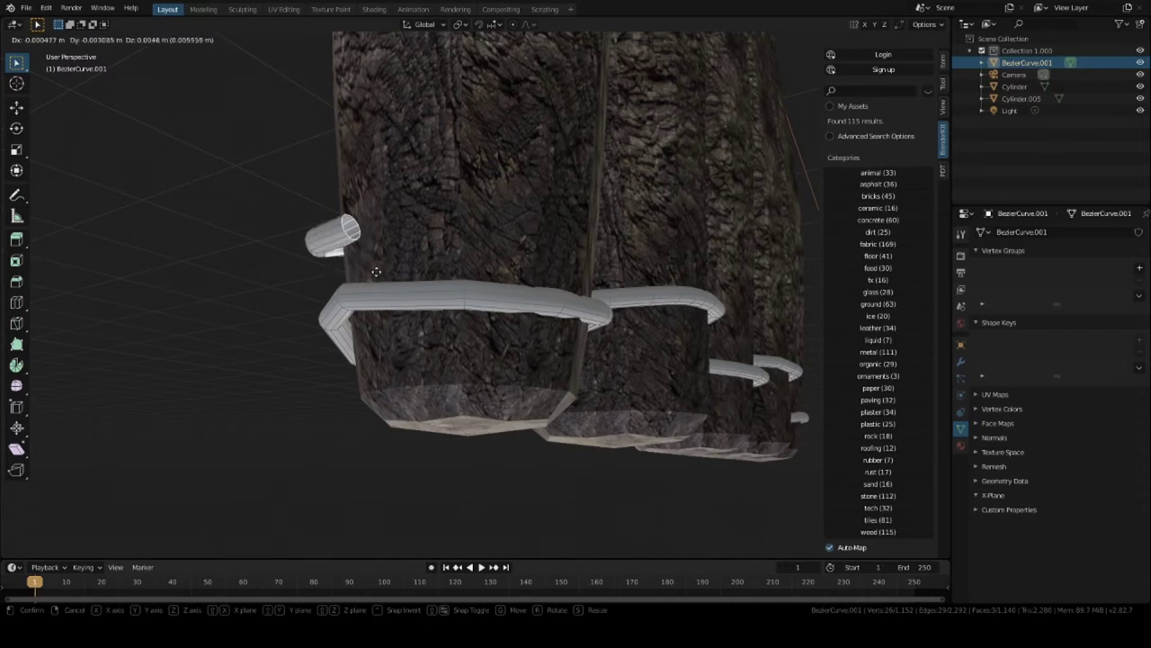
key("Escape")
left_click(344, 215)
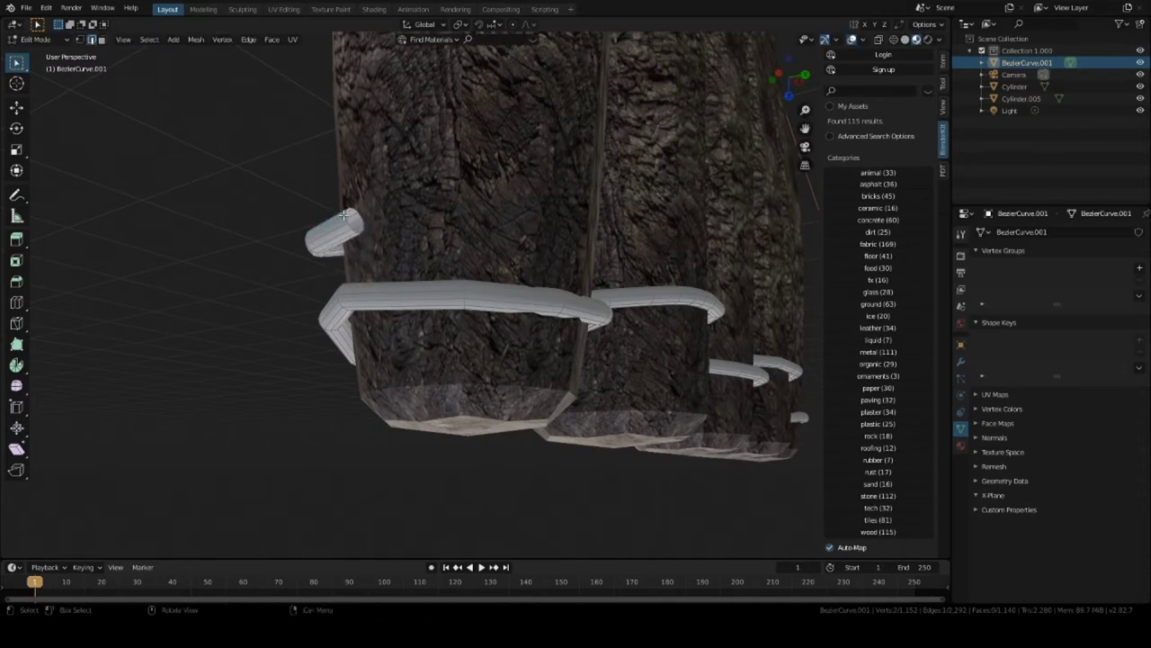
left_click(353, 216, "alt")
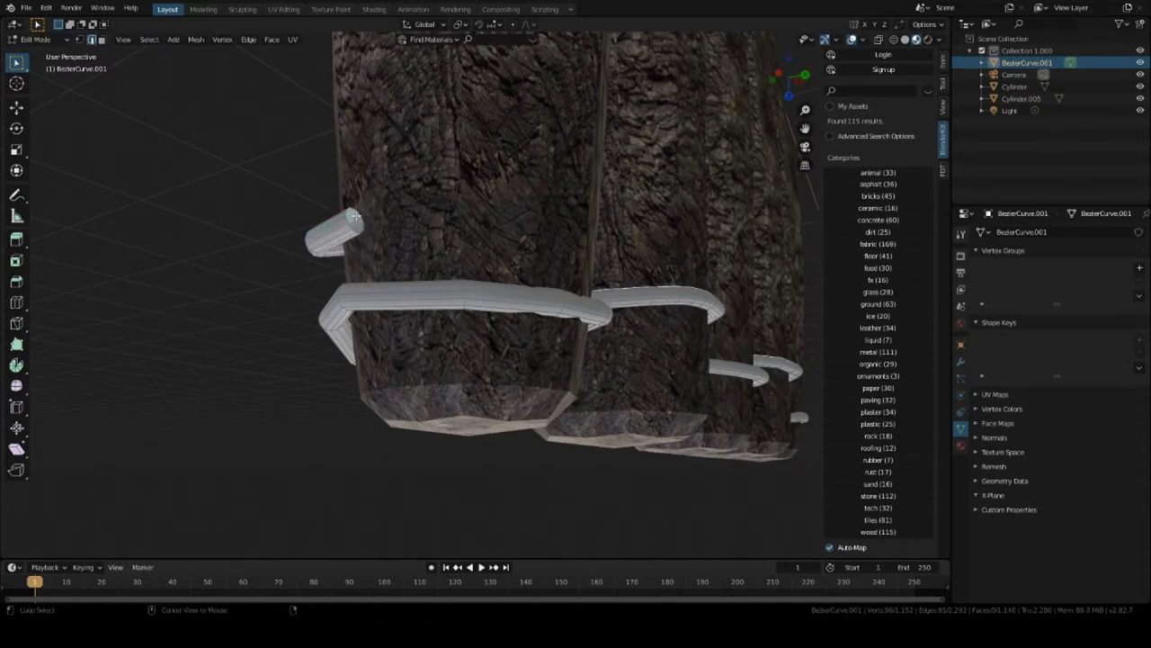
left_click(349, 225, "alt")
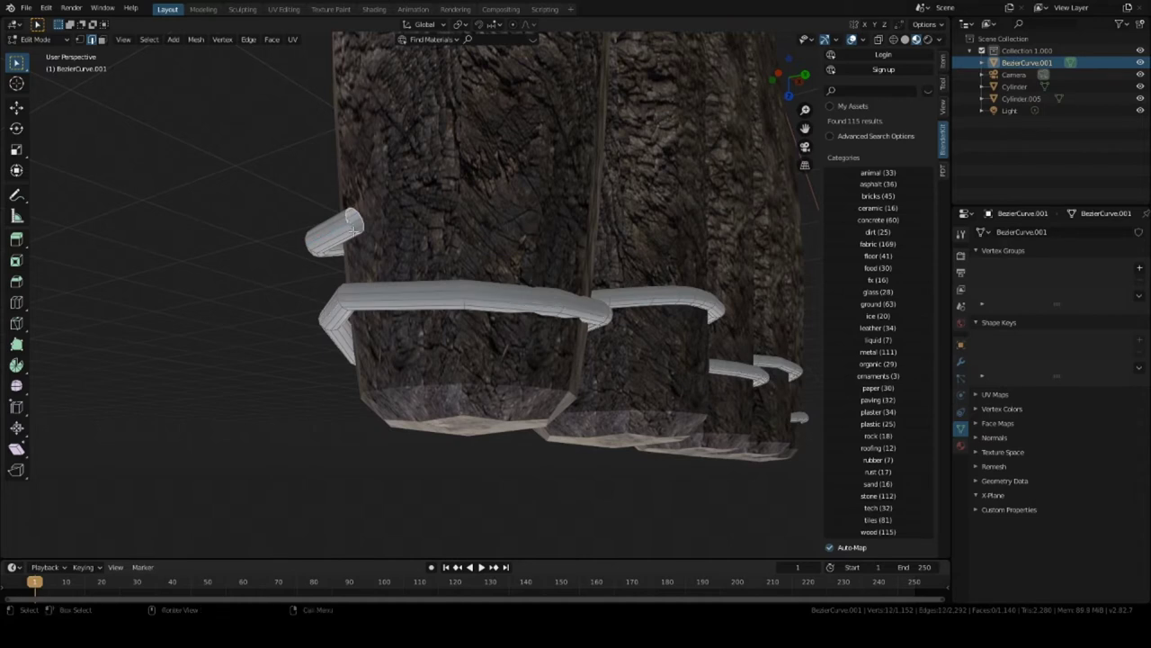
key("g")
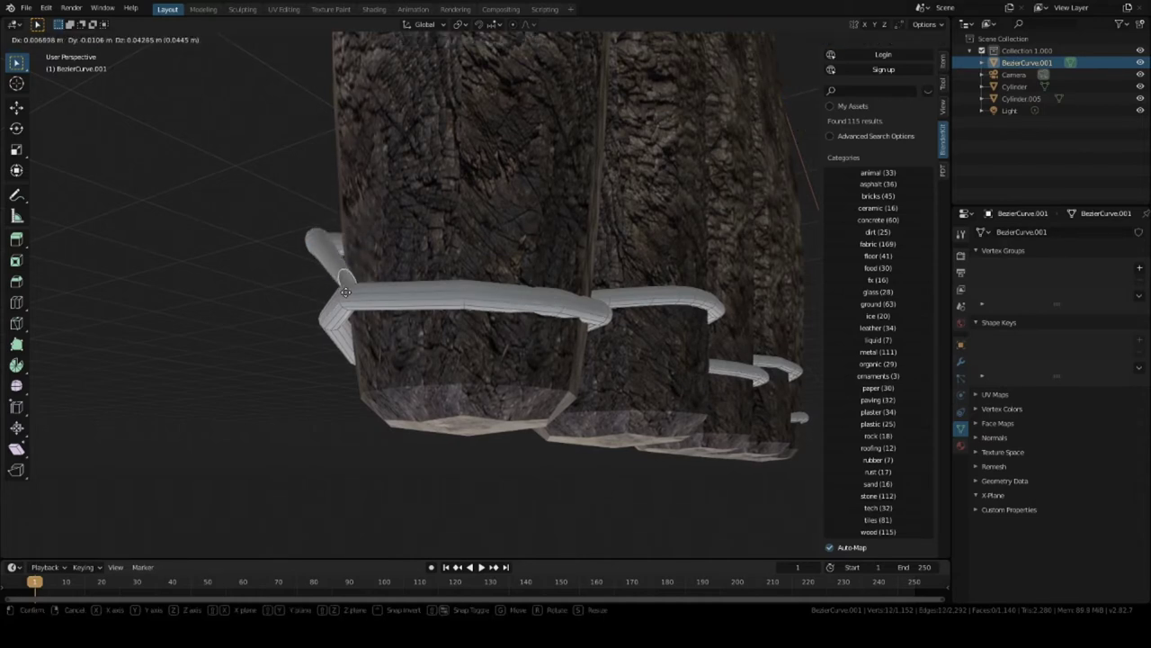
left_click(364, 274)
middle_click_drag(365, 272, 414, 259)
Rotate the rope end 46.8° and tuck it diagonally against the log.
key("r")
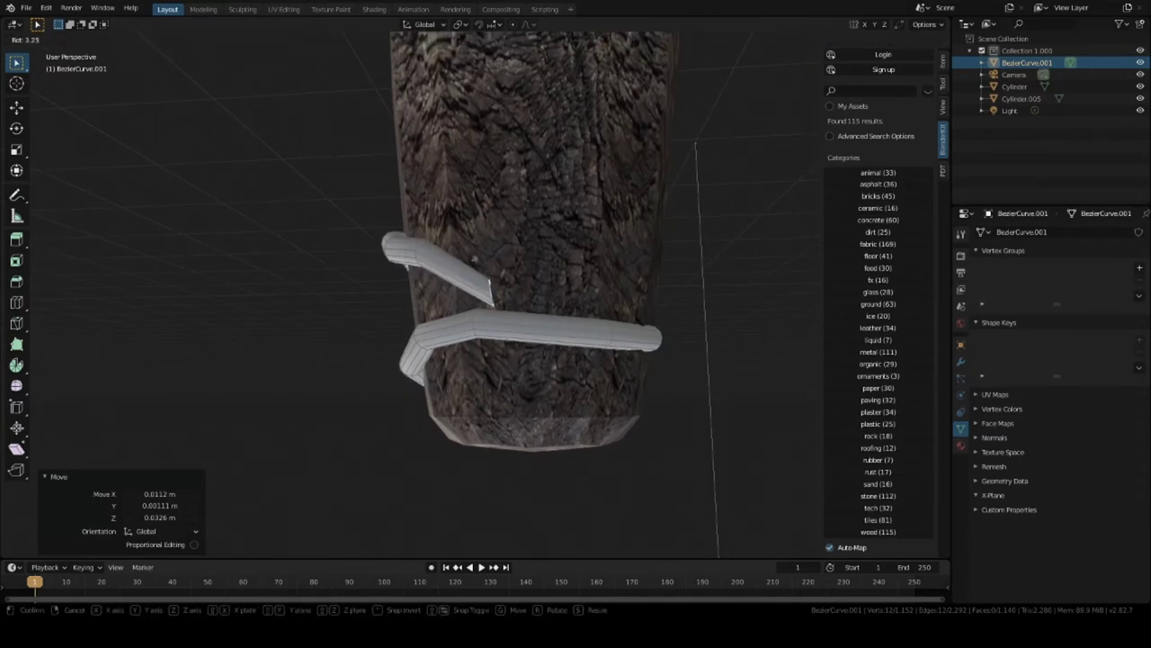
left_click(488, 261)
key("g")
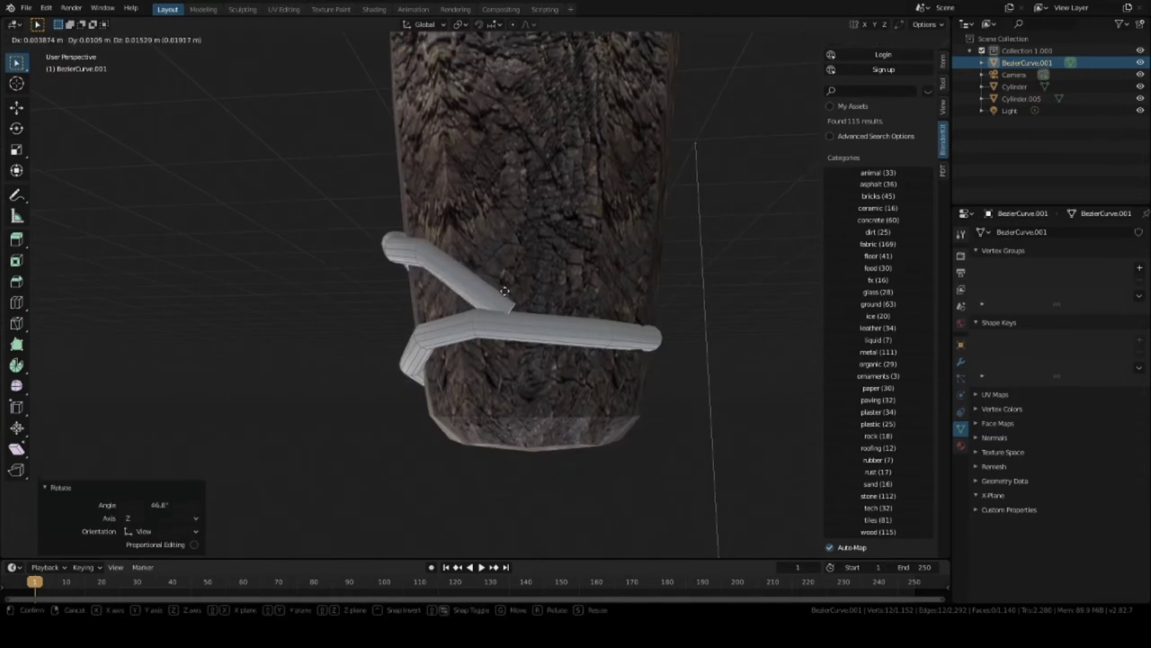
left_click(520, 301)
mouse_move(494, 294)
middle_mouse_down()
mouse_move(450, 281)
mouse_move(506, 290)
middle_mouse_up()
middle_click_drag(470, 231, 575, 248)
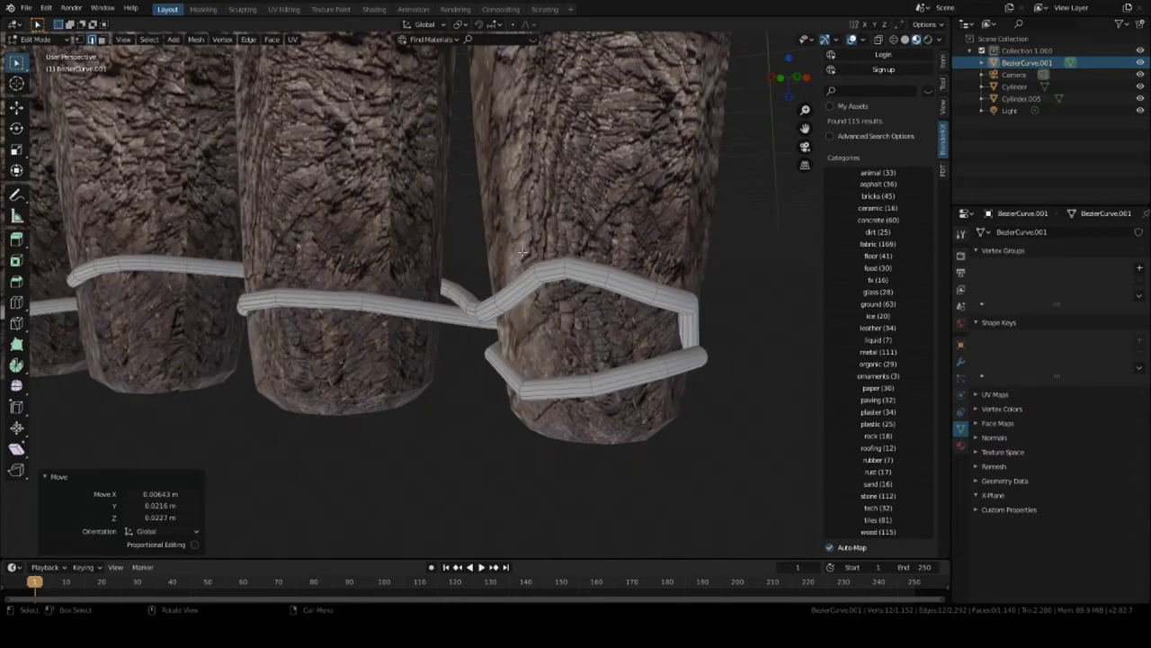
In wireframe view, lower the rope tube's upper stretch down over the right log.
left_click(893, 40)
left_click_drag(522, 253, 617, 294)
key("g")
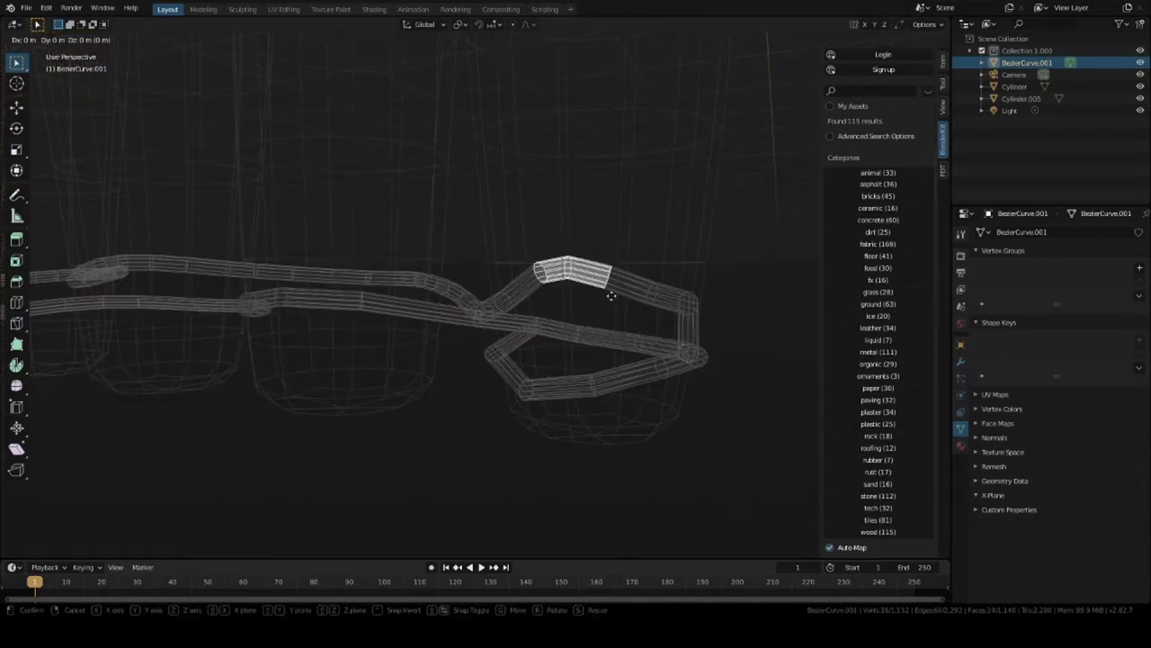
left_click(612, 318)
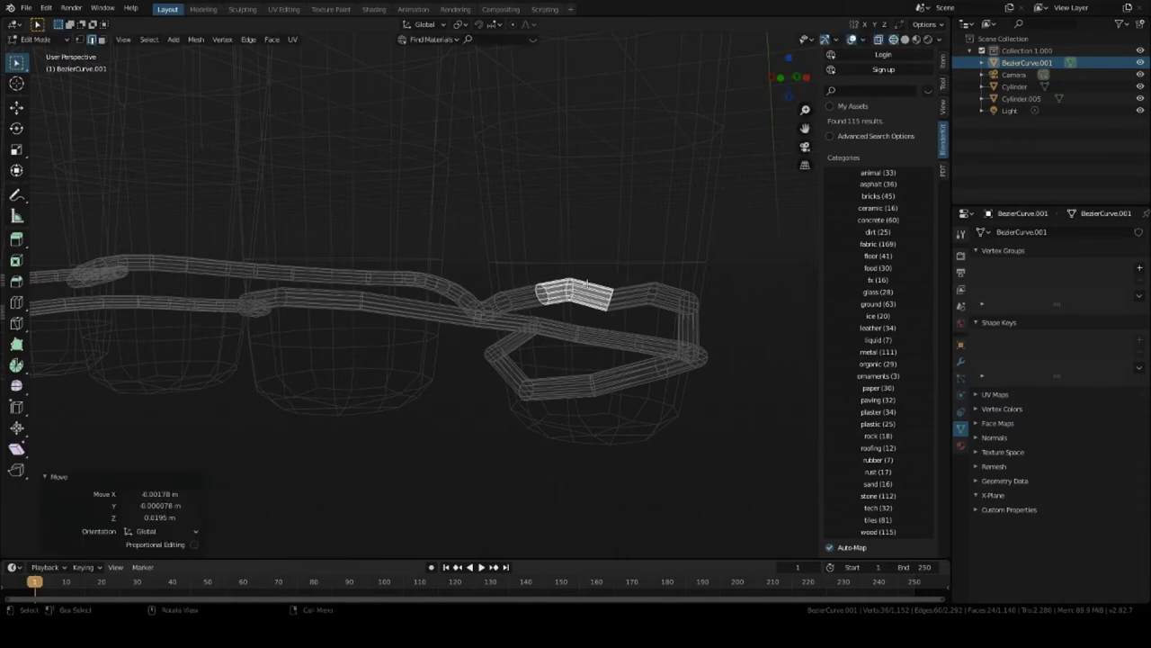
Rotate two neighbouring edge rings of the tube and nudge the second ring slightly.
left_click(578, 307, "alt")
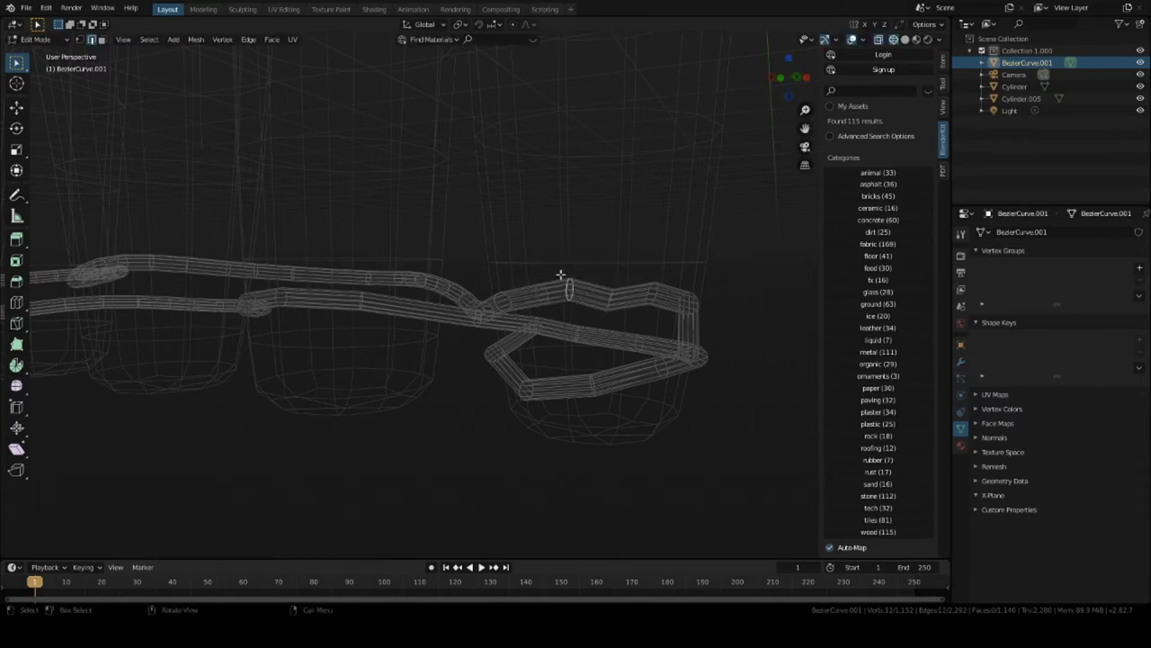
key("r")
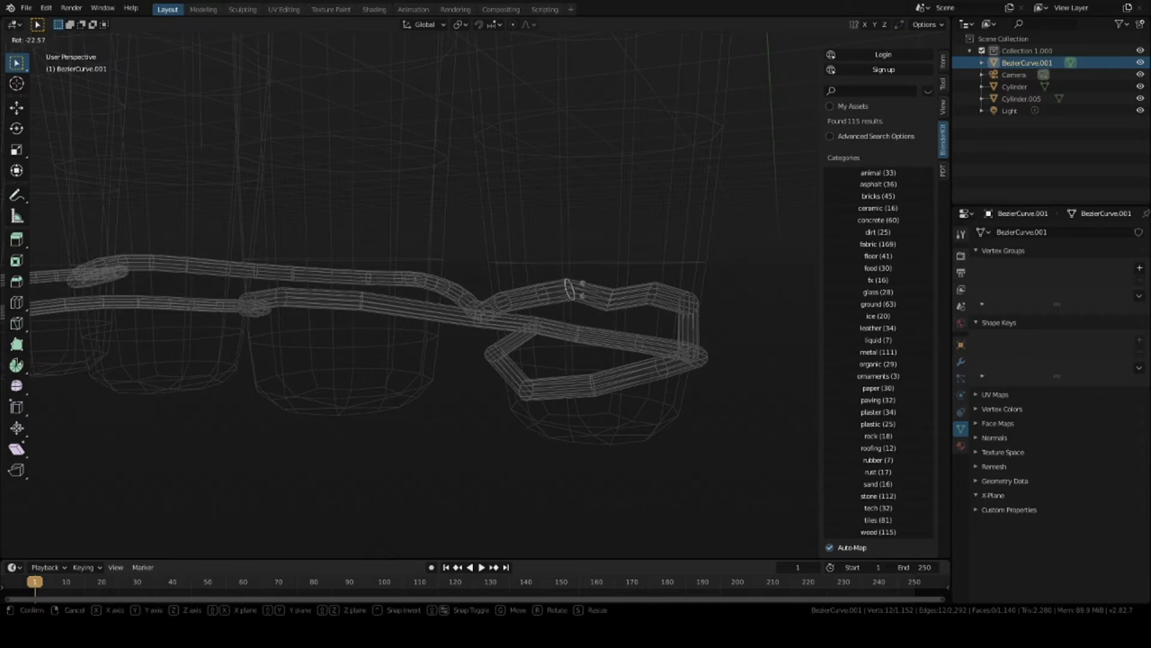
left_click(580, 289)
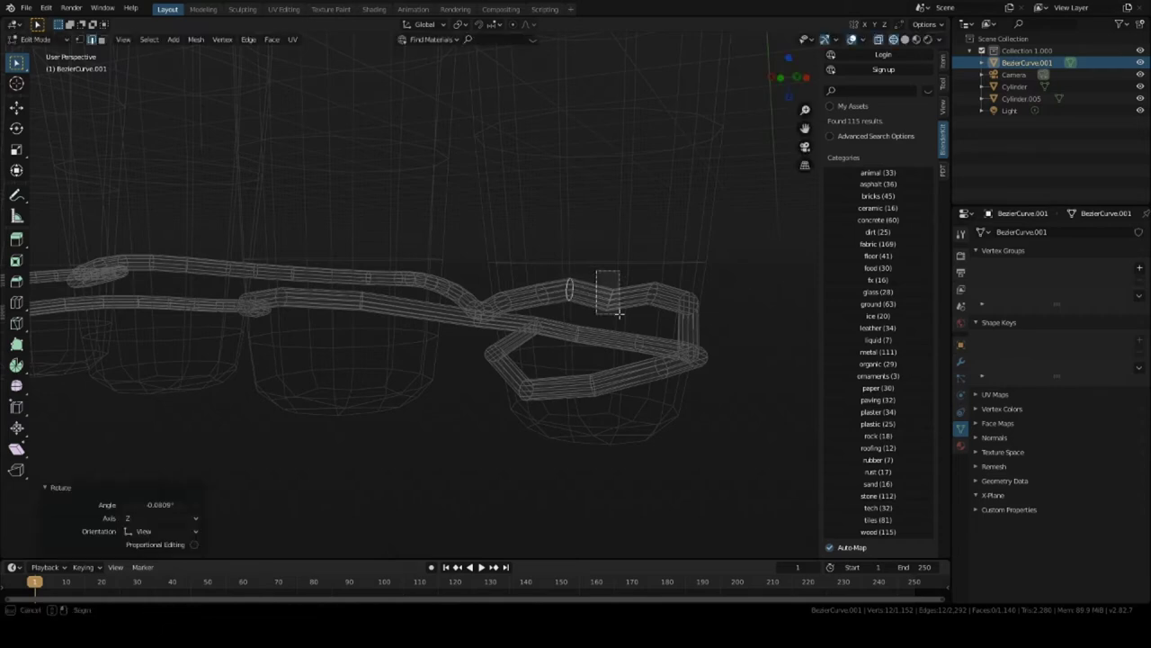
left_click(623, 316, "alt")
key("r")
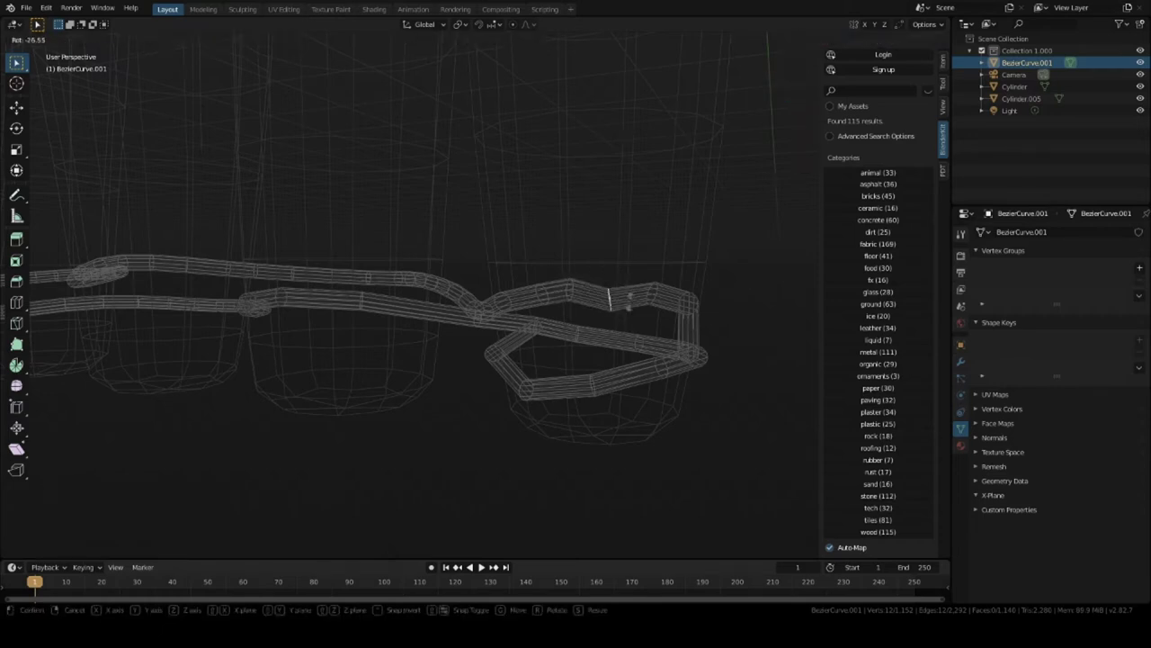
left_click(626, 304)
key("g")
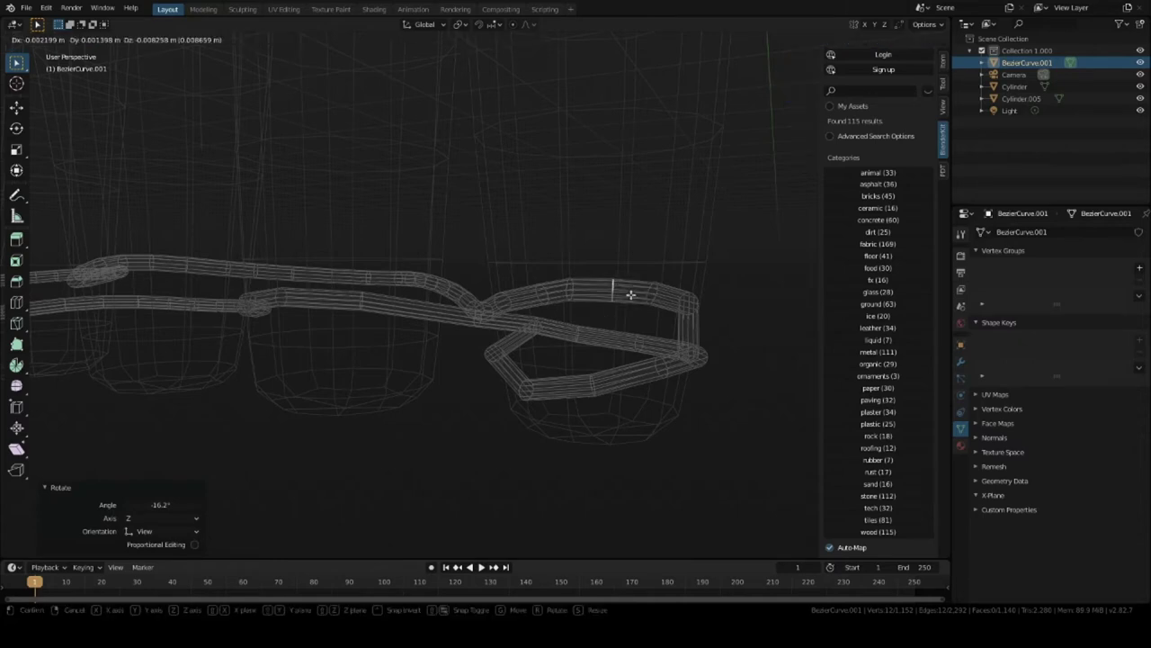
left_click(630, 287)
Undo the end ring's last moves, rotate it 22.8° about Z, and return to solid shading.
middle_click_drag(636, 280, 587, 235)
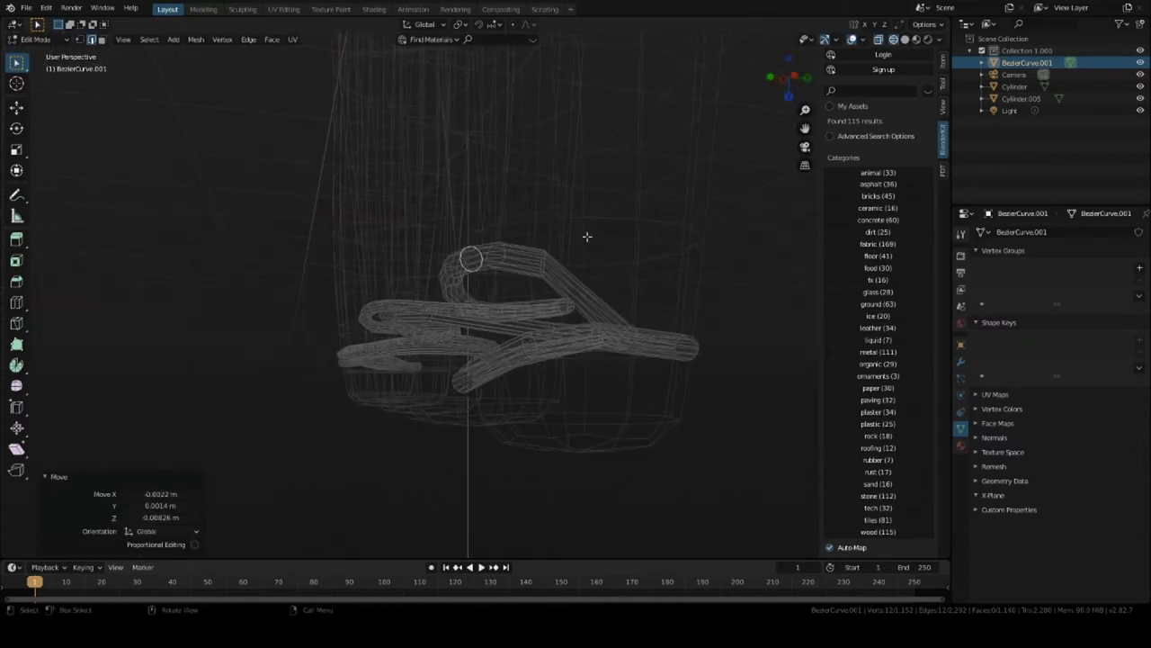
key("ctrl+z")
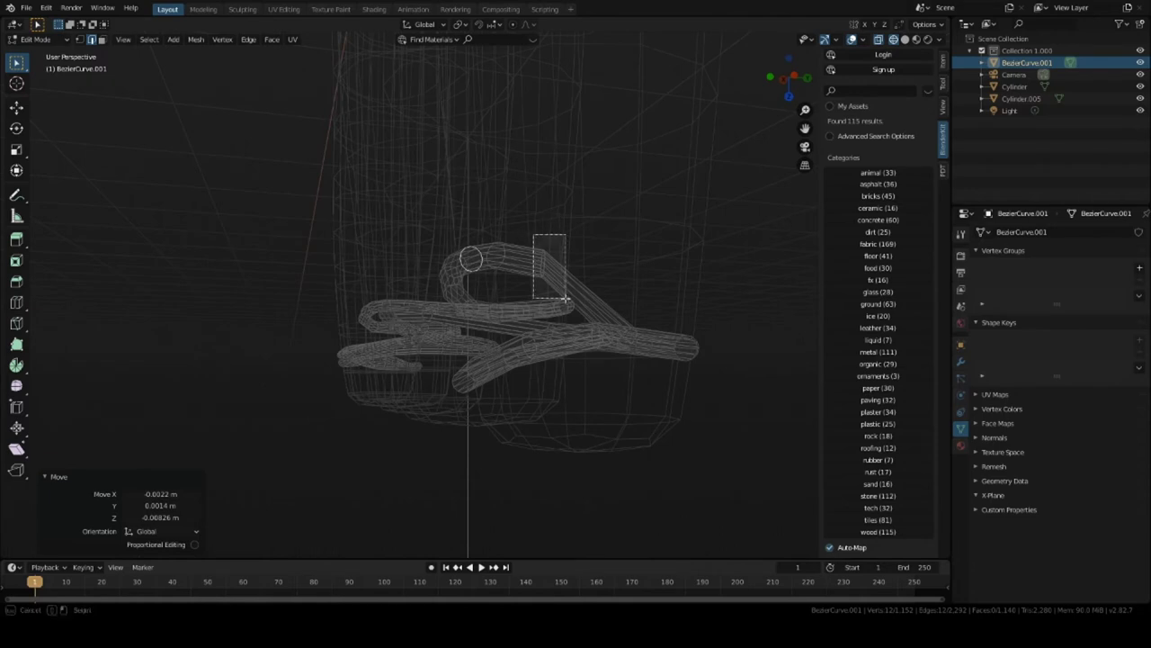
key("ctrl+z")
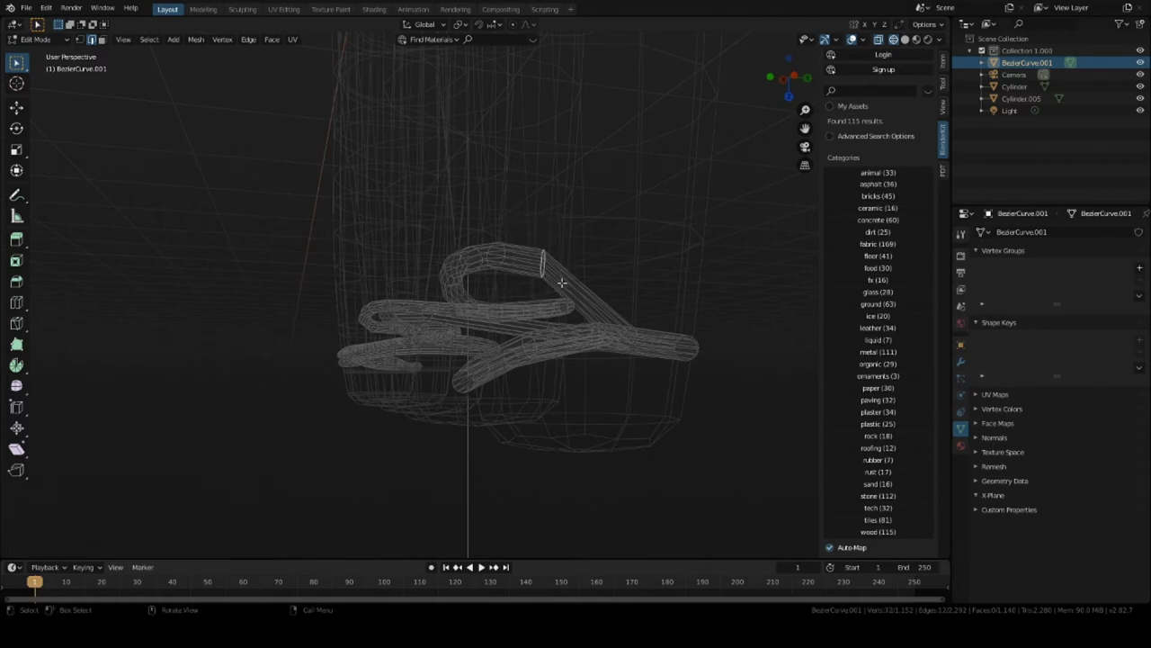
key("r")
left_click(552, 272)
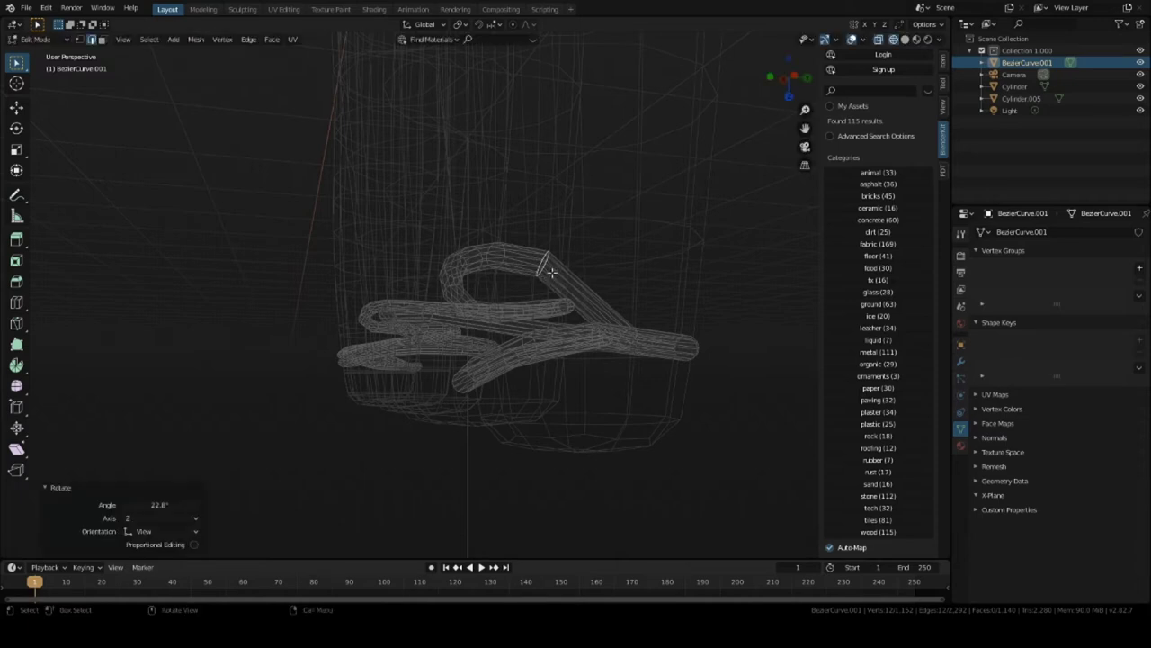
left_click(903, 40)
Scale the rope along X to circle all five logs, then select its whole linked mesh.
middle_click_drag(530, 266, 746, 232)
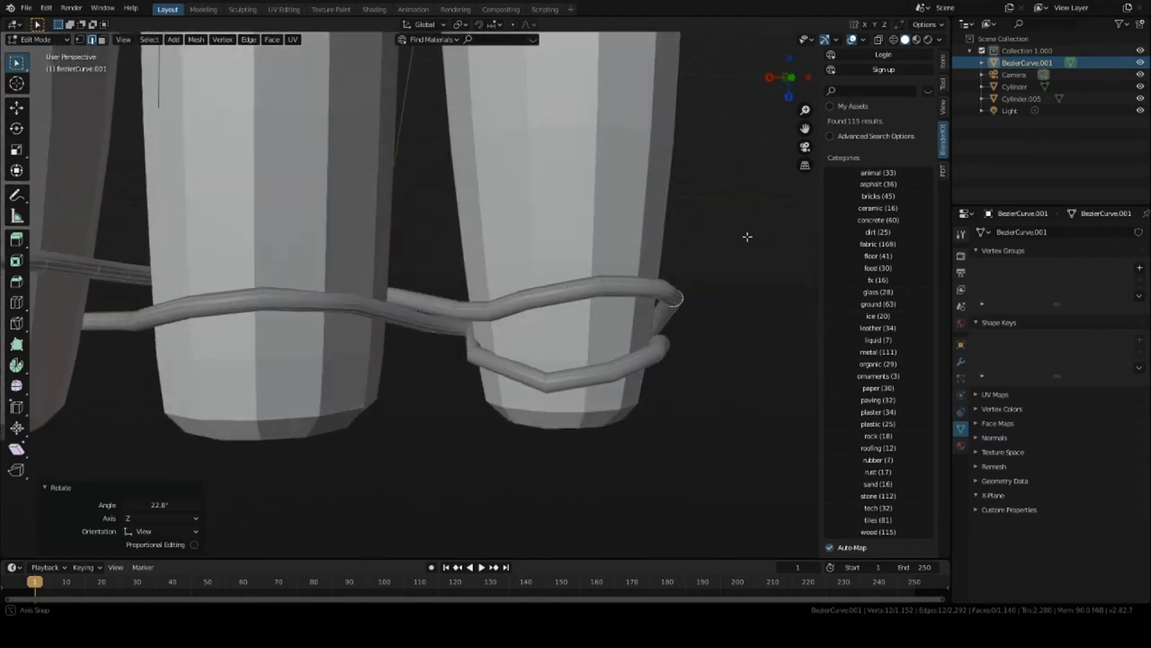
scroll(524, 289, "down", 3)
middle_click_drag(515, 290, 562, 243)
scroll(445, 274, "up", 3)
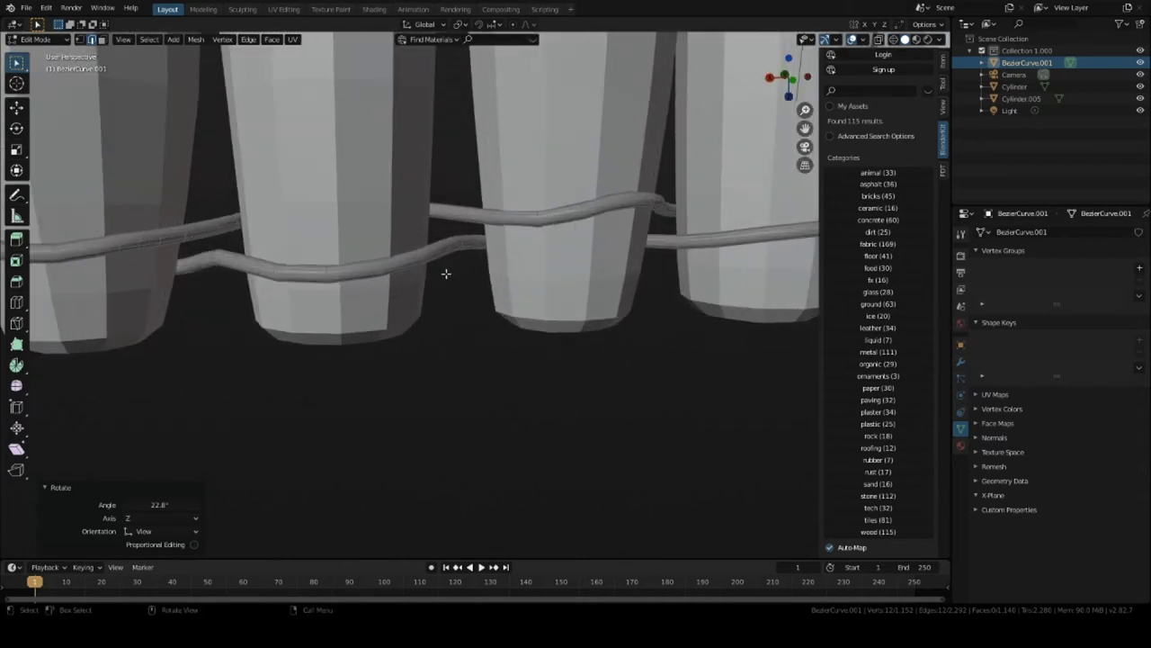
scroll(448, 222, "down", 4)
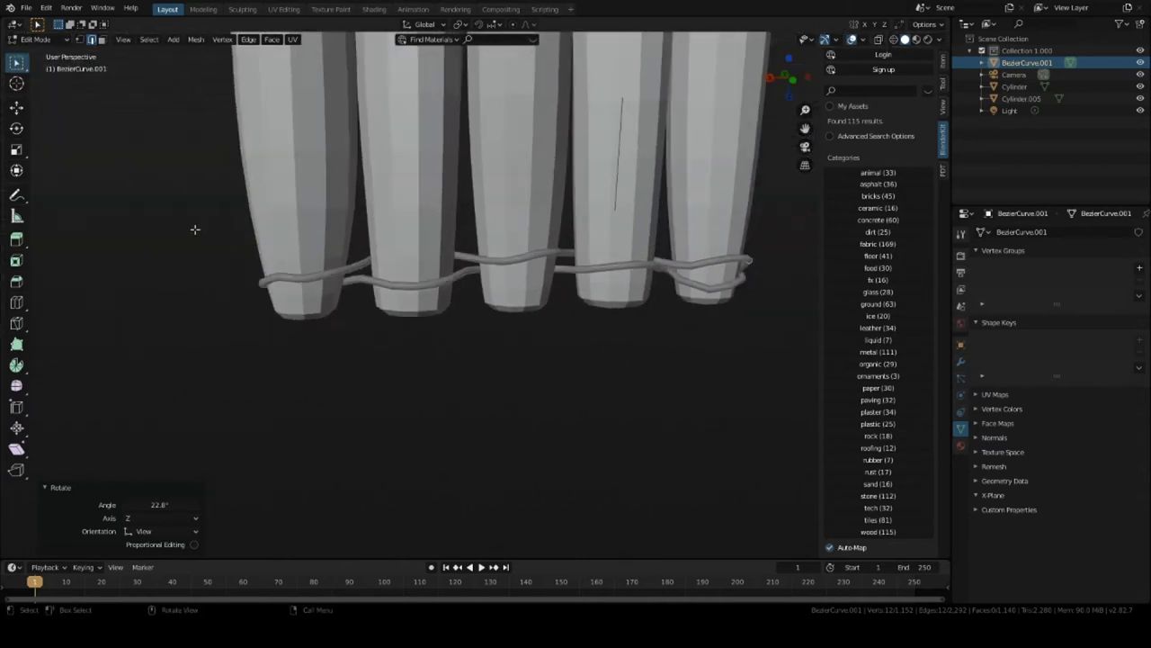
left_click_drag(186, 204, 804, 310)
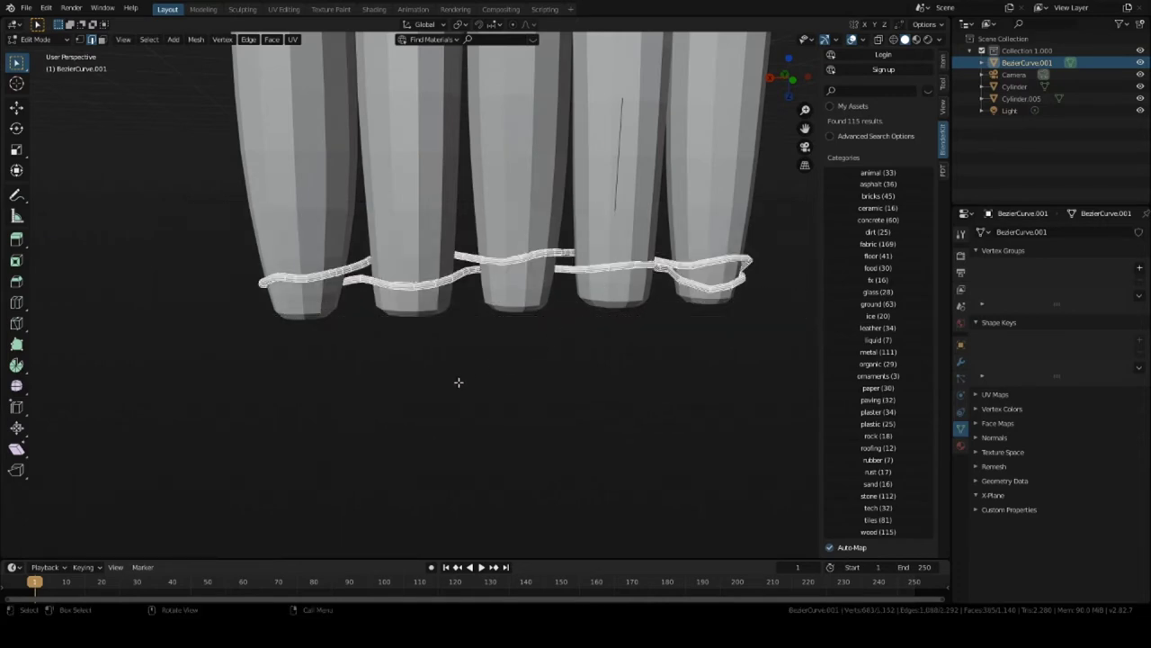
key("s")
key("x")
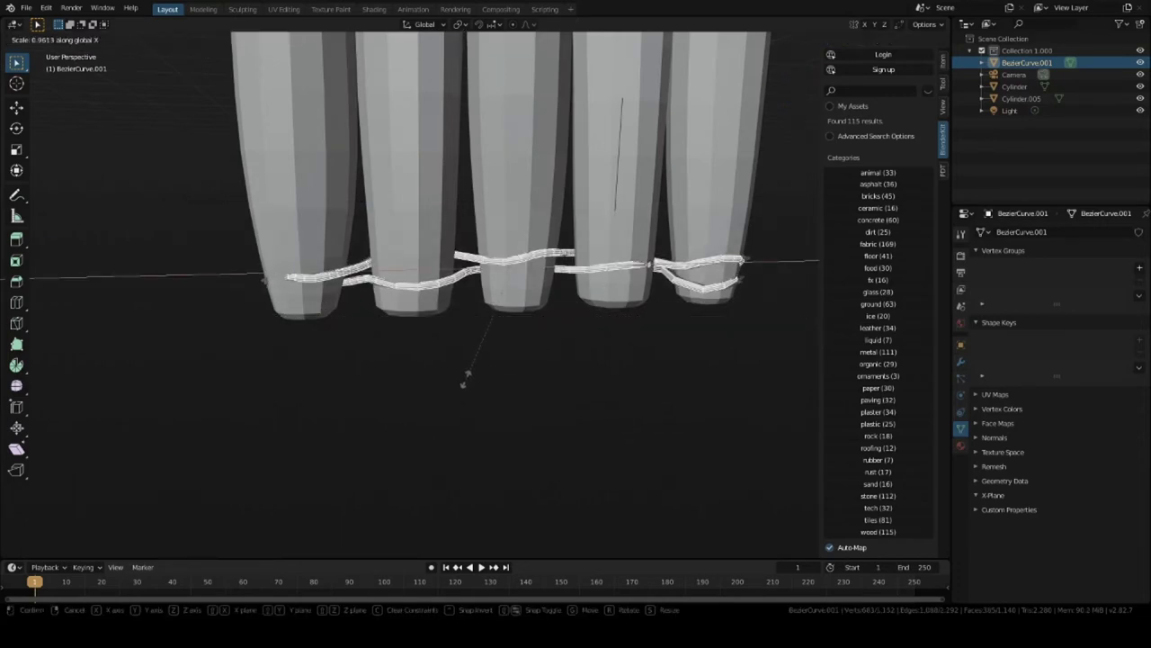
left_click(474, 373)
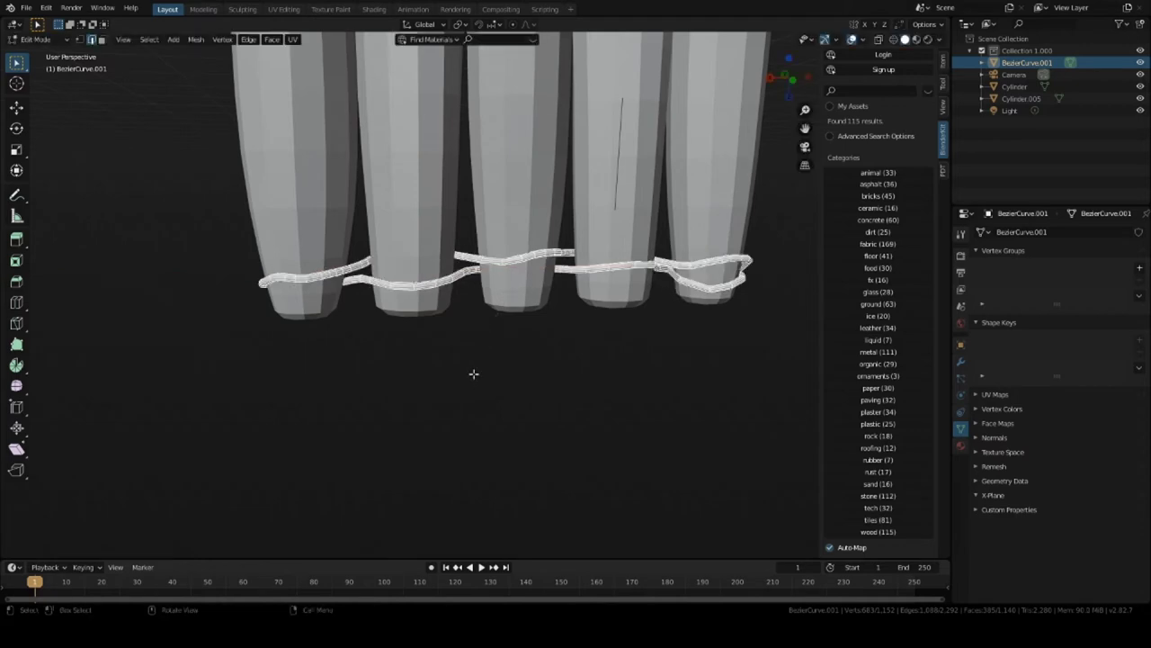
key("ctrl")
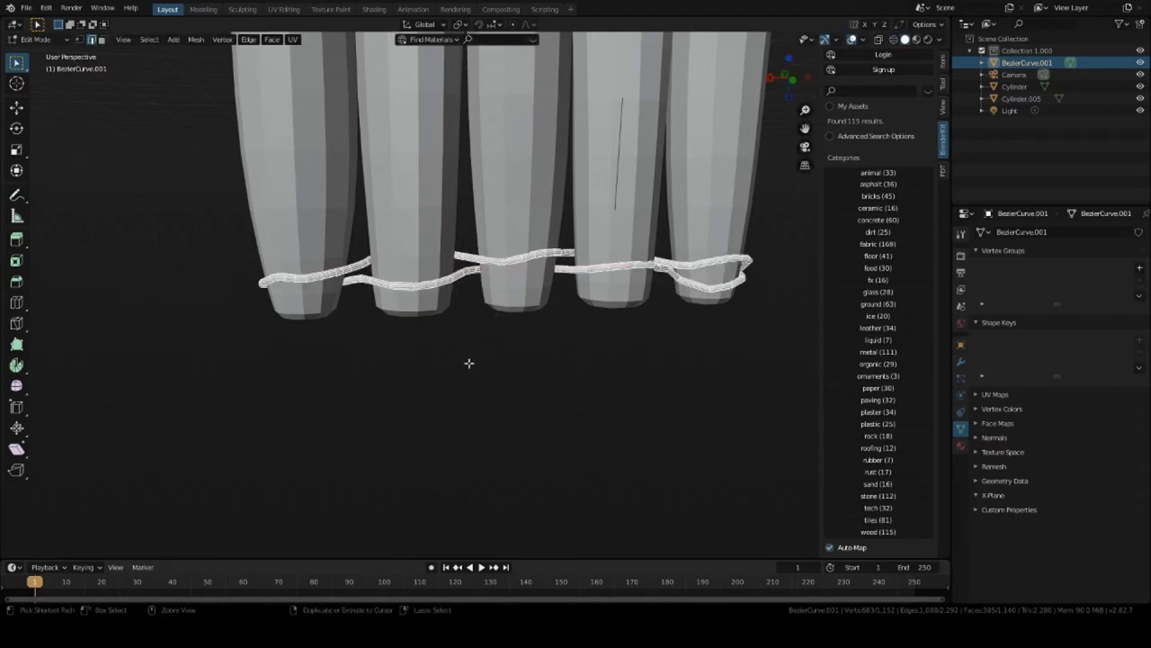
key("ctrl+l")
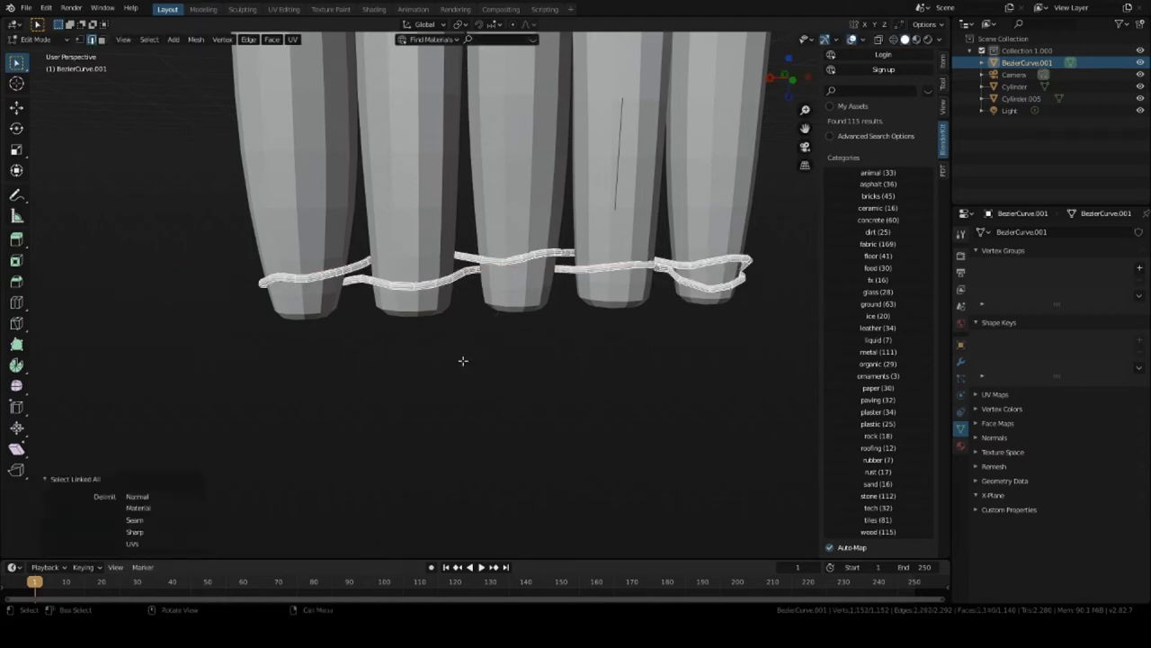
From an end-on view, scale the rope along global Y to about 0.88, flattening its strands.
middle_click_drag(473, 294, 547, 235)
scroll(458, 134, "up", 3)
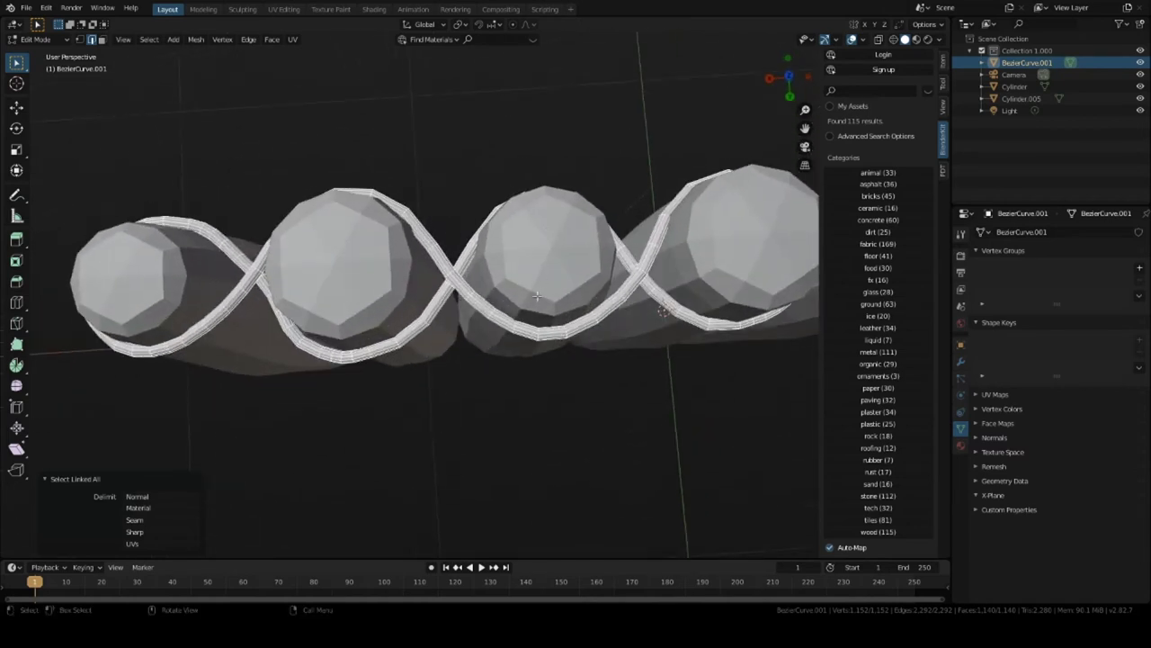
key("s")
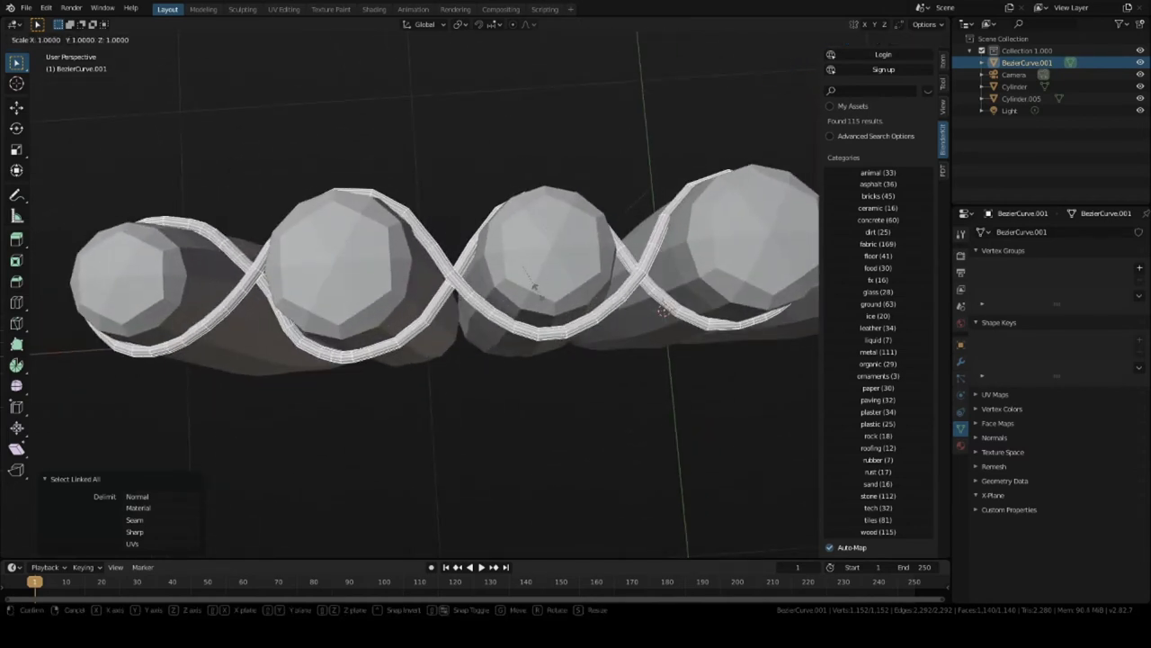
right_click(545, 296)
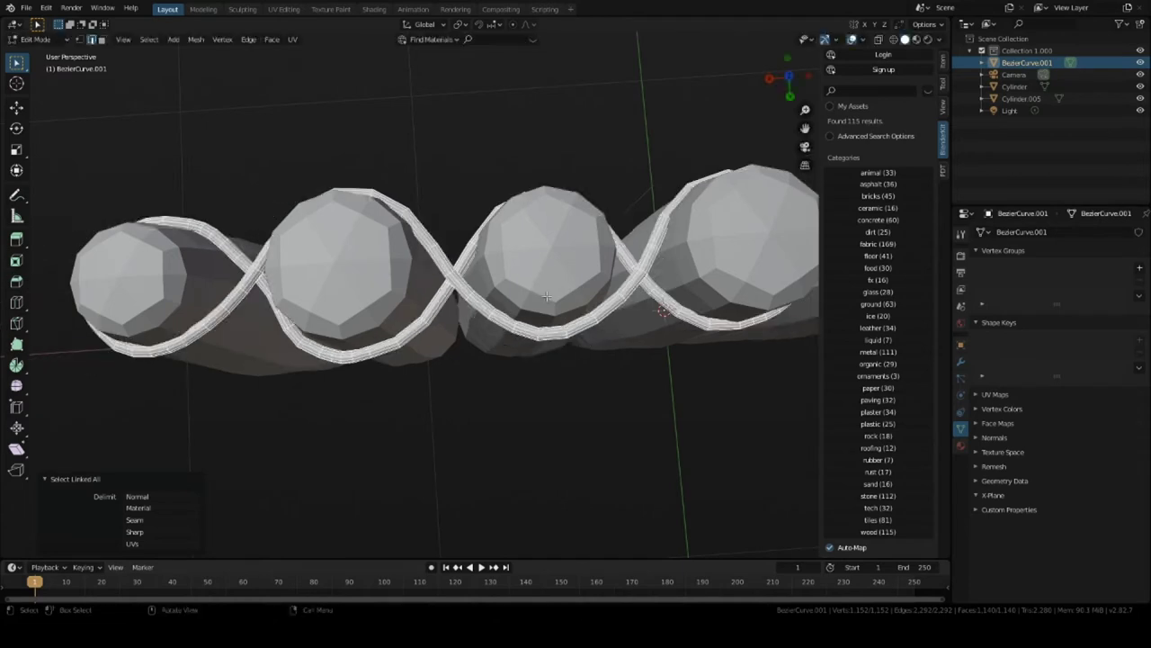
key("s")
key("y")
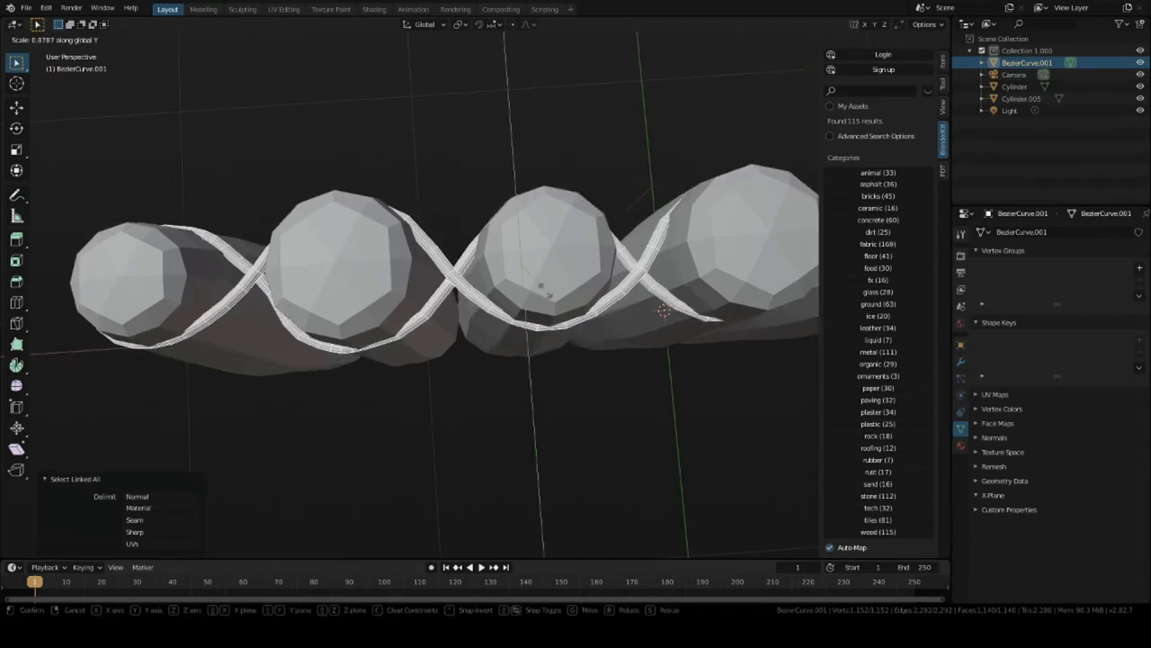
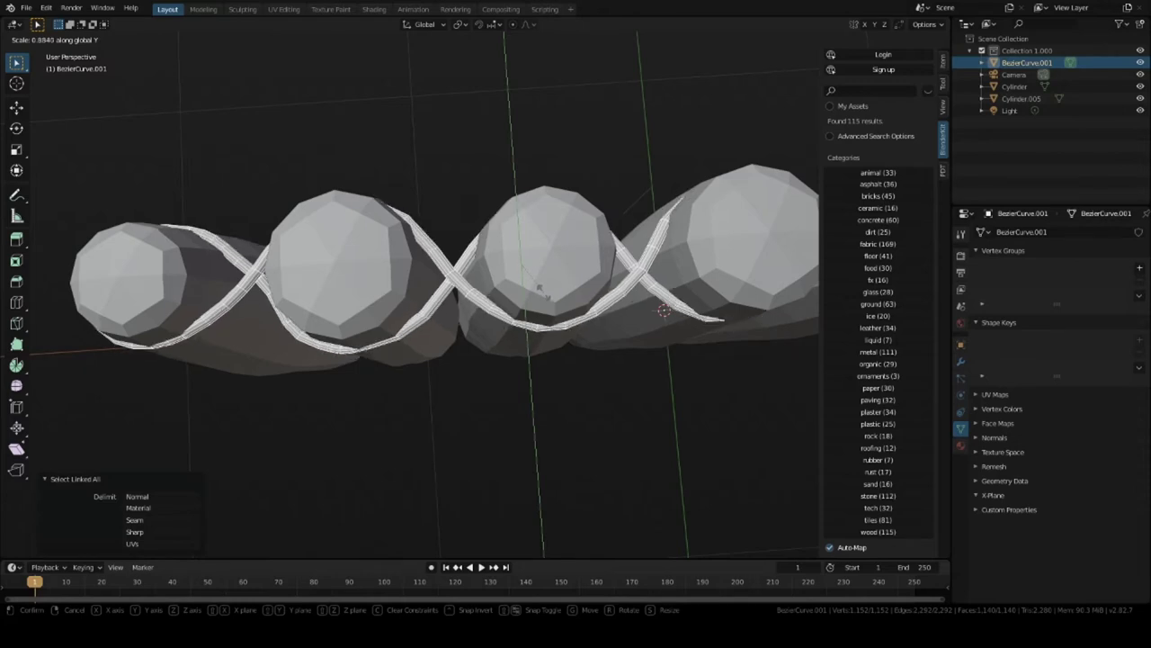
Squash the wire along Y and nudge a wire vertex closer to the post.
left_click(541, 289)
middle_click_drag(542, 289, 489, 233)
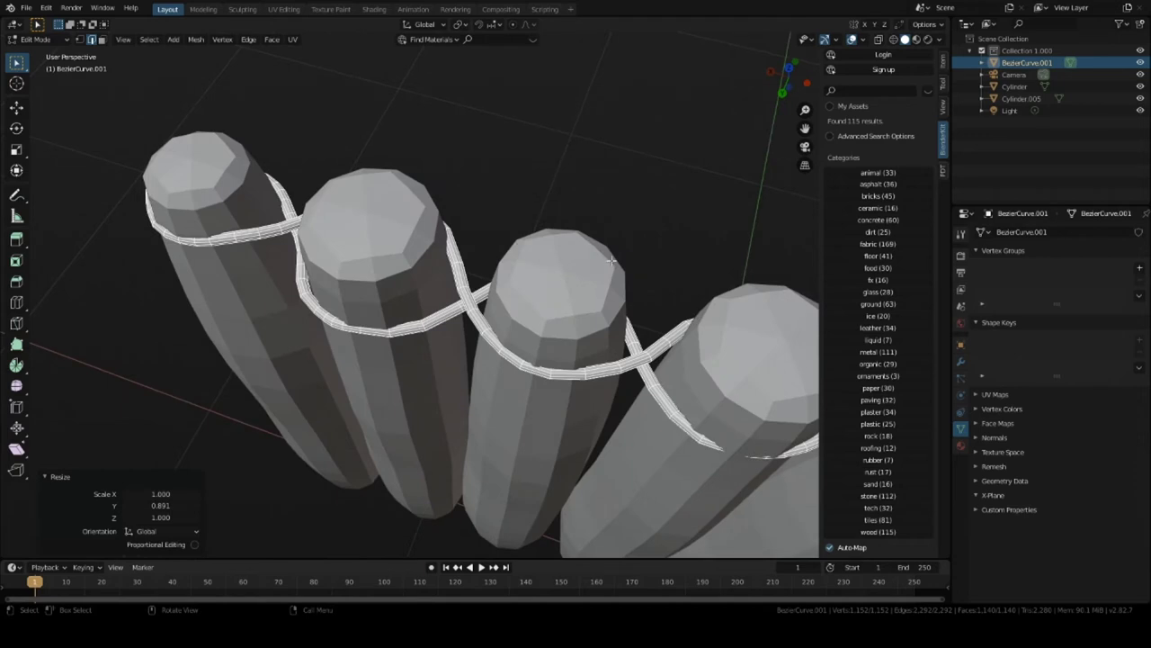
middle_click_drag(611, 260, 492, 287)
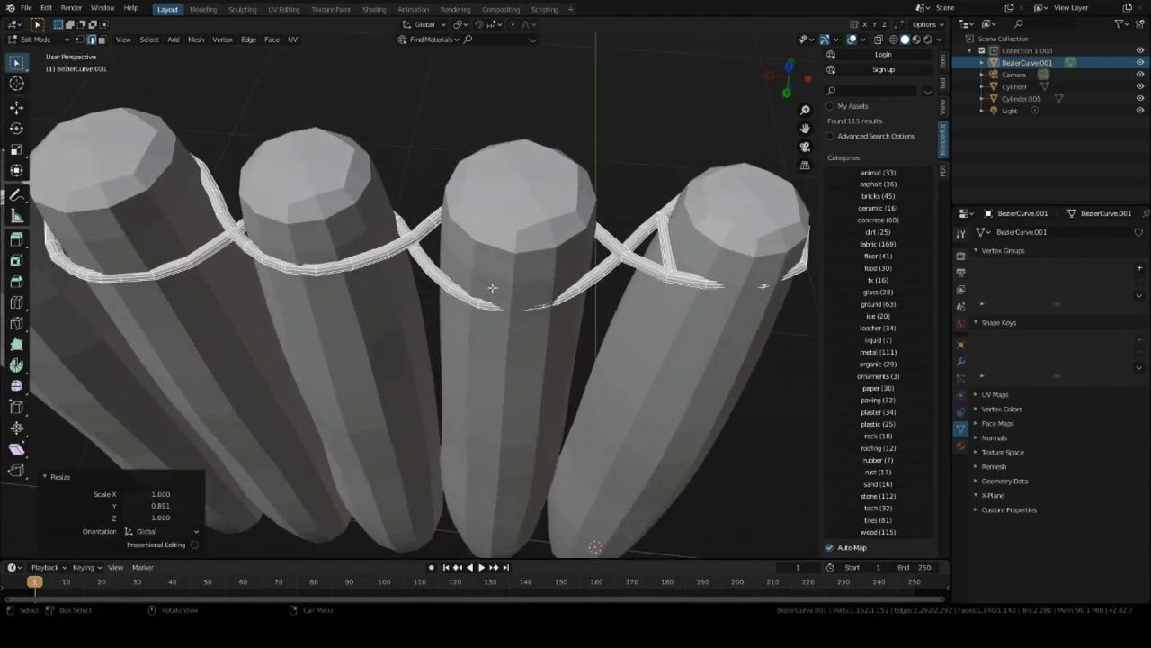
left_click(525, 331)
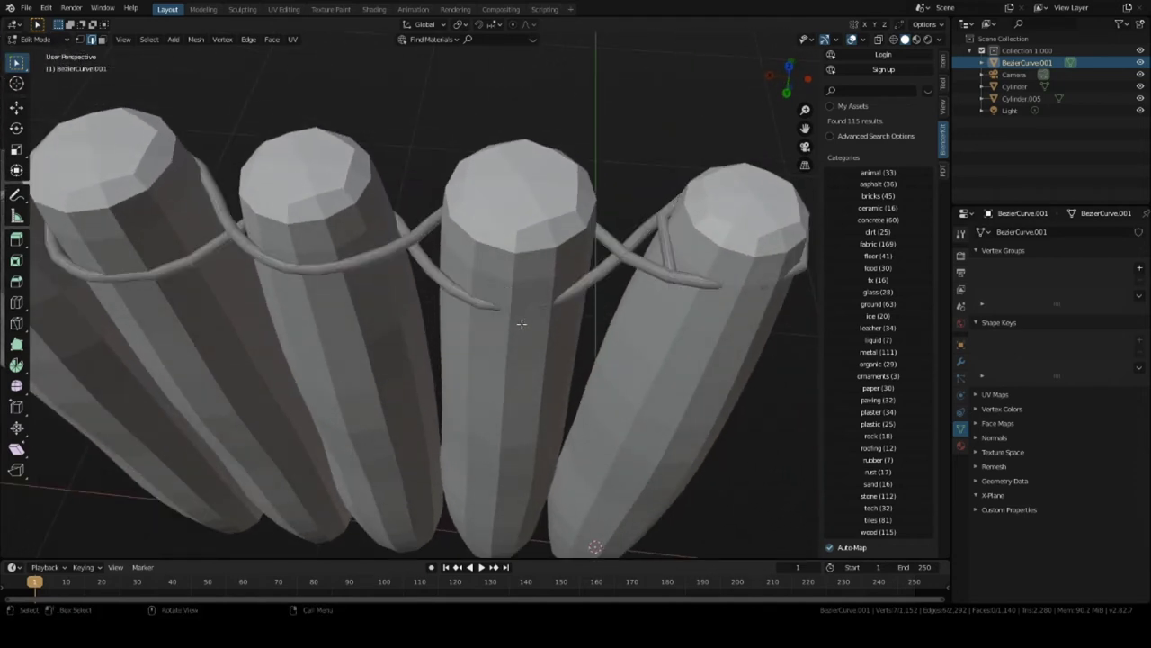
left_click_drag(521, 323, 519, 326)
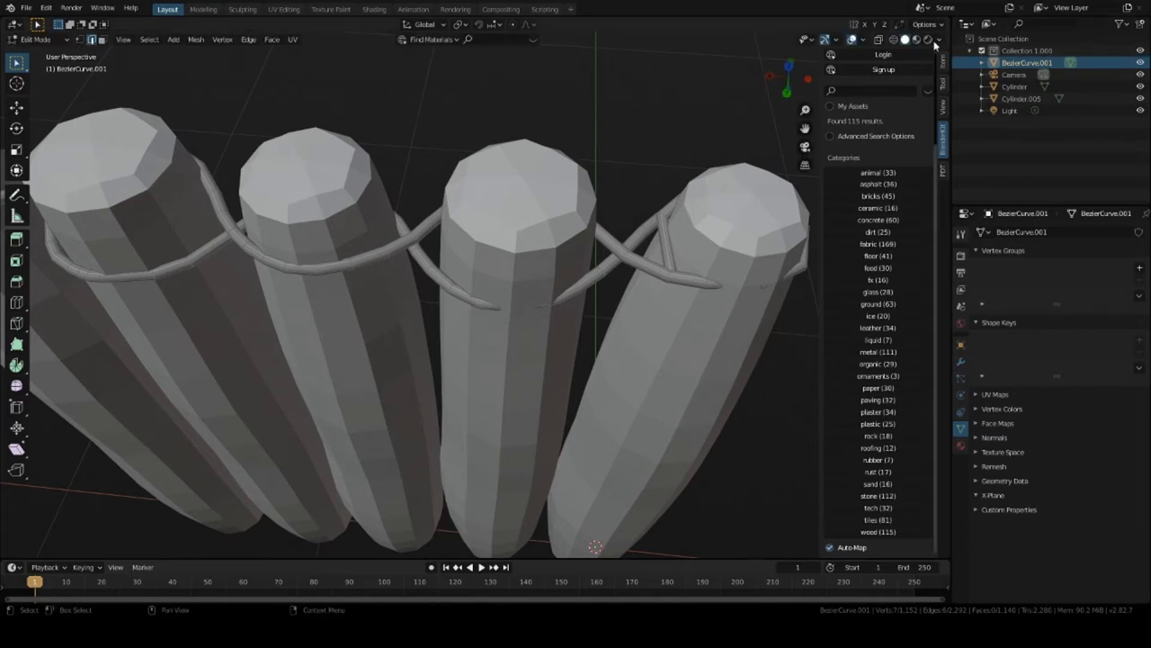
In wireframe, move the wire's bottom segment vertically, then nudge it slightly along Y.
left_click(893, 39)
left_click_drag(491, 278, 539, 328)
middle_click_drag(540, 328, 524, 353)
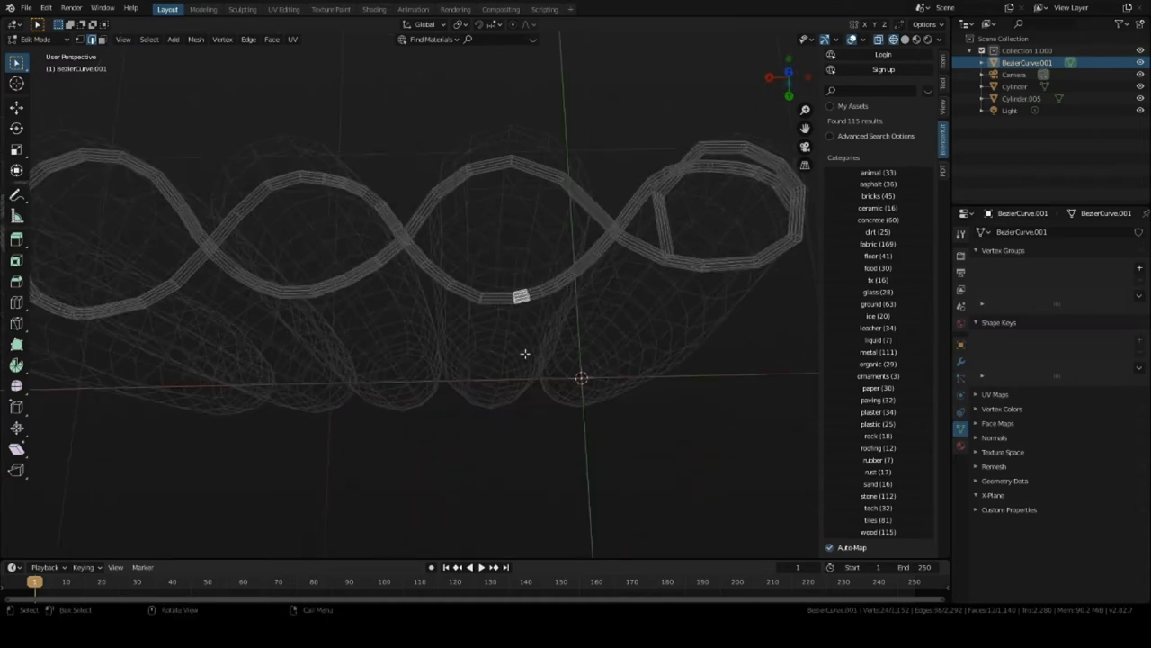
left_click_drag(504, 281, 521, 317)
scroll(522, 312, "up", 4)
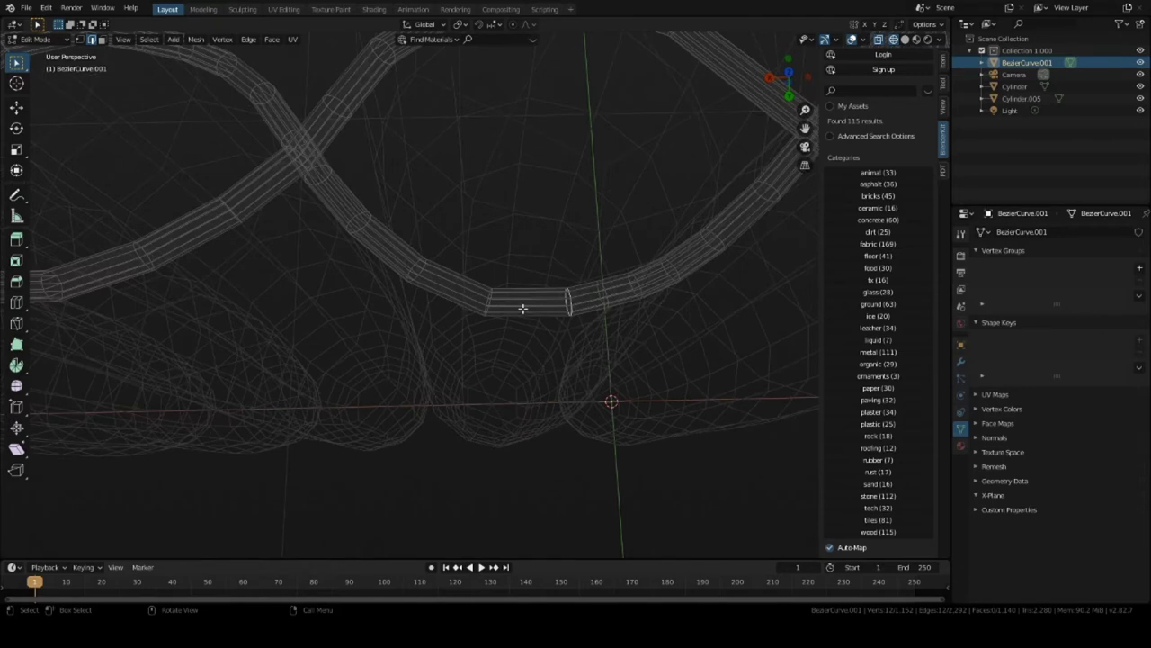
middle_click_drag(522, 309, 520, 333)
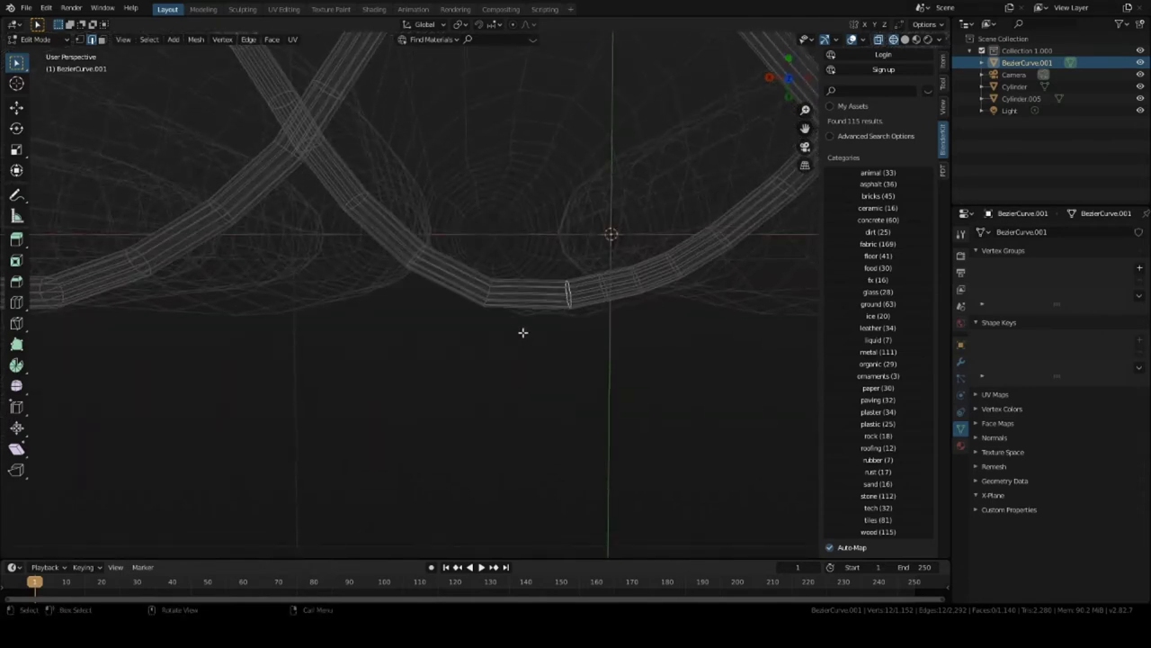
left_click_drag(468, 253, 580, 344)
key("g")
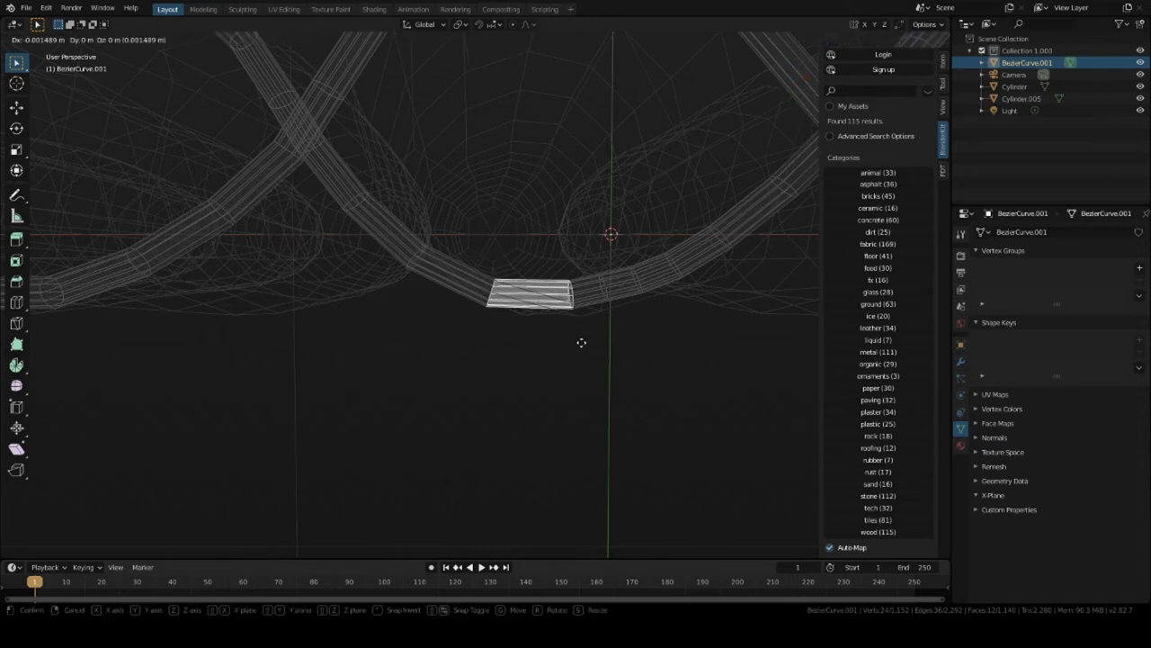
key("z")
left_click(584, 358)
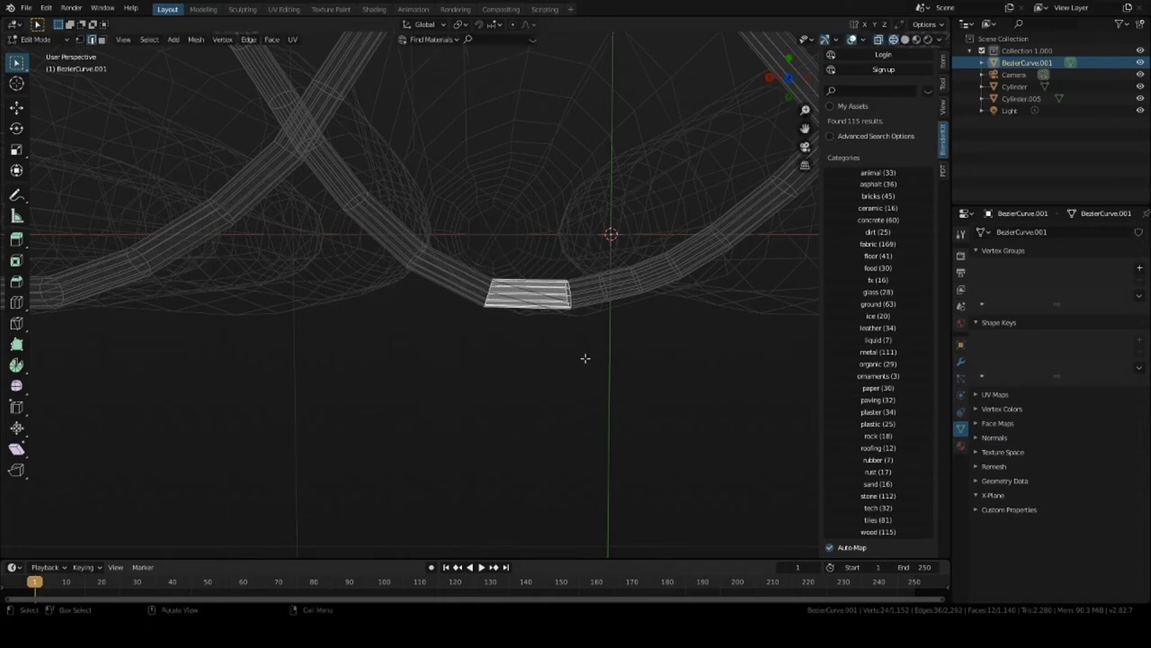
key("g")
key("y")
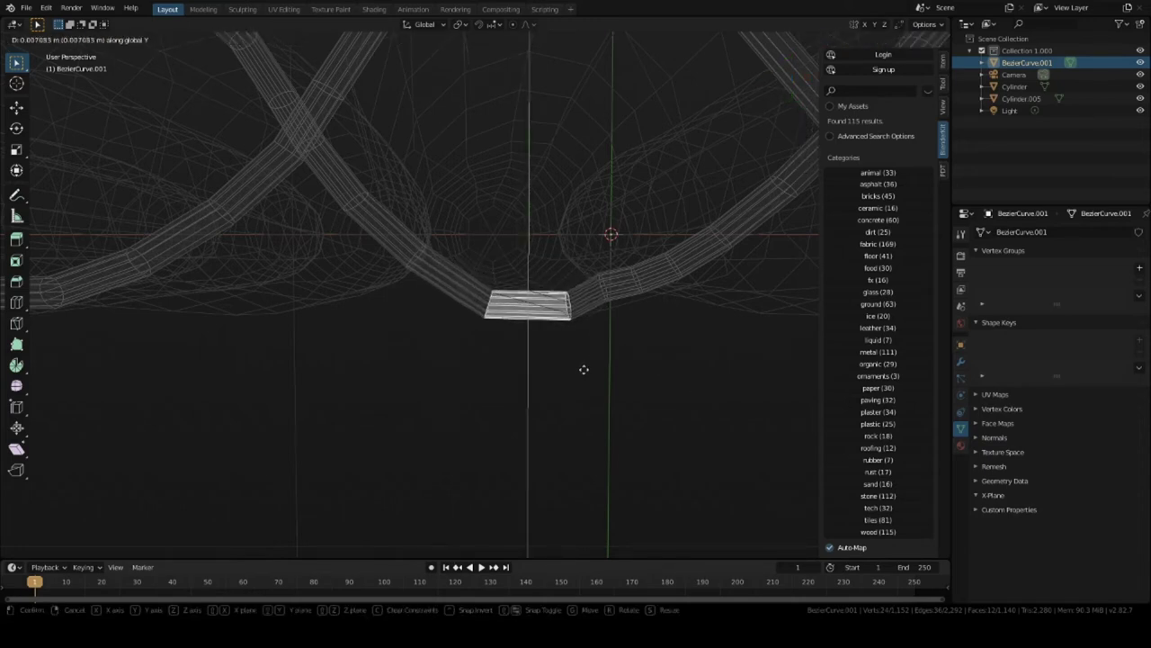
left_click(592, 355)
Move the next two wire rings down so they sit against the post.
left_click_drag(592, 267, 621, 309)
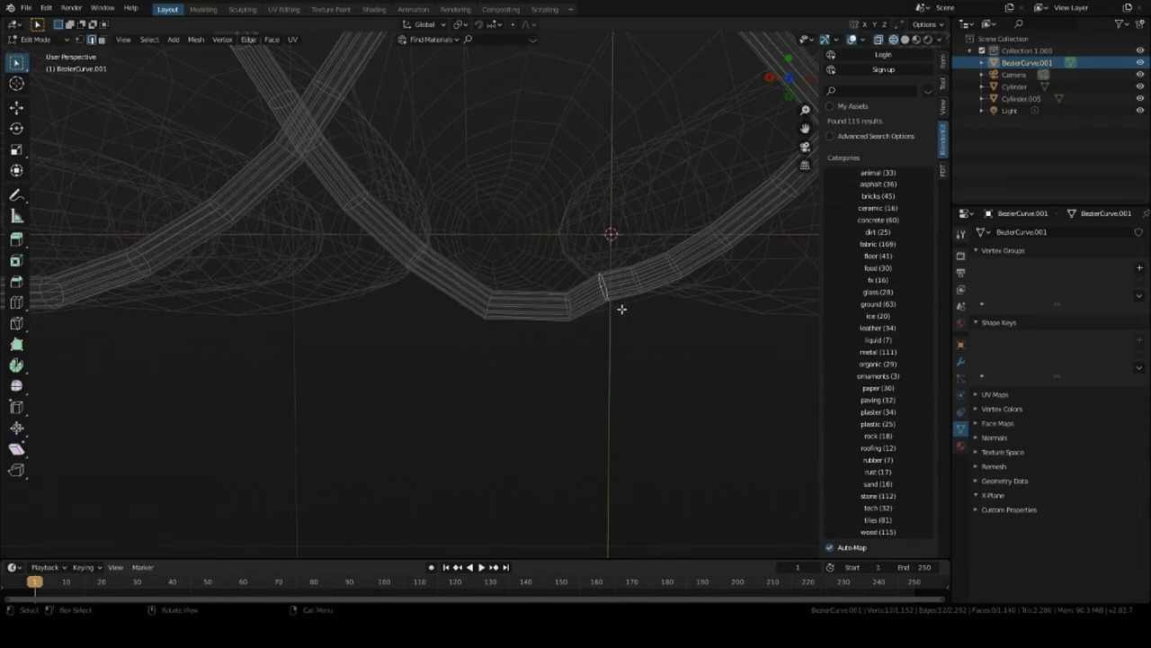
key("g")
left_click(627, 321)
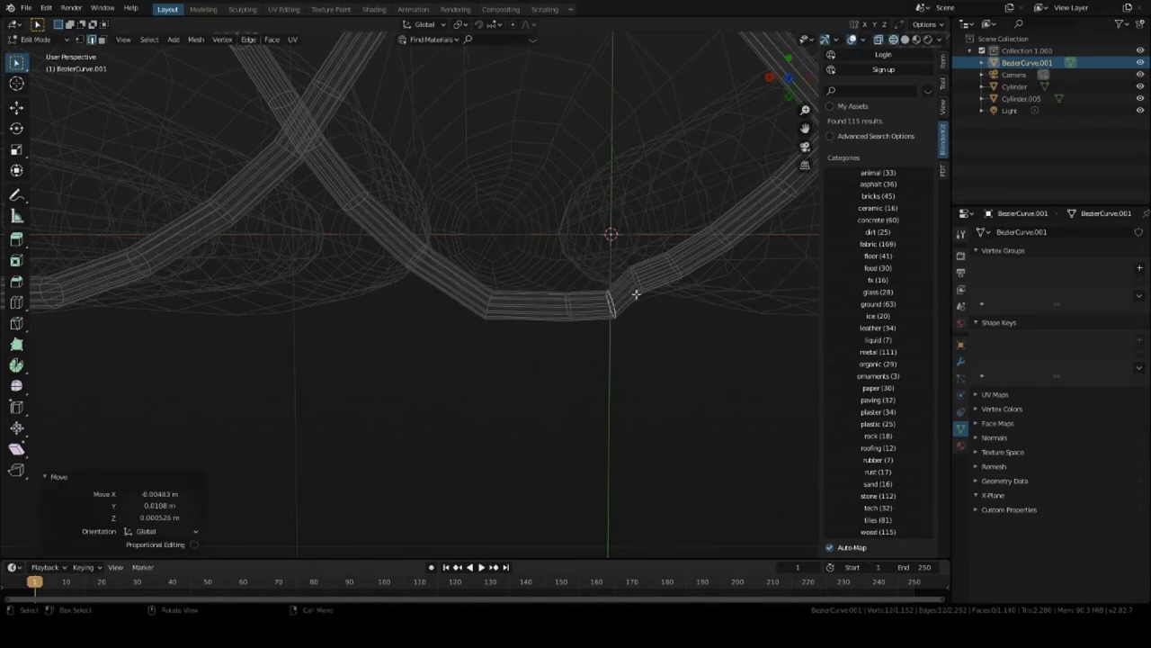
left_click_drag(623, 248, 655, 298)
key("h")
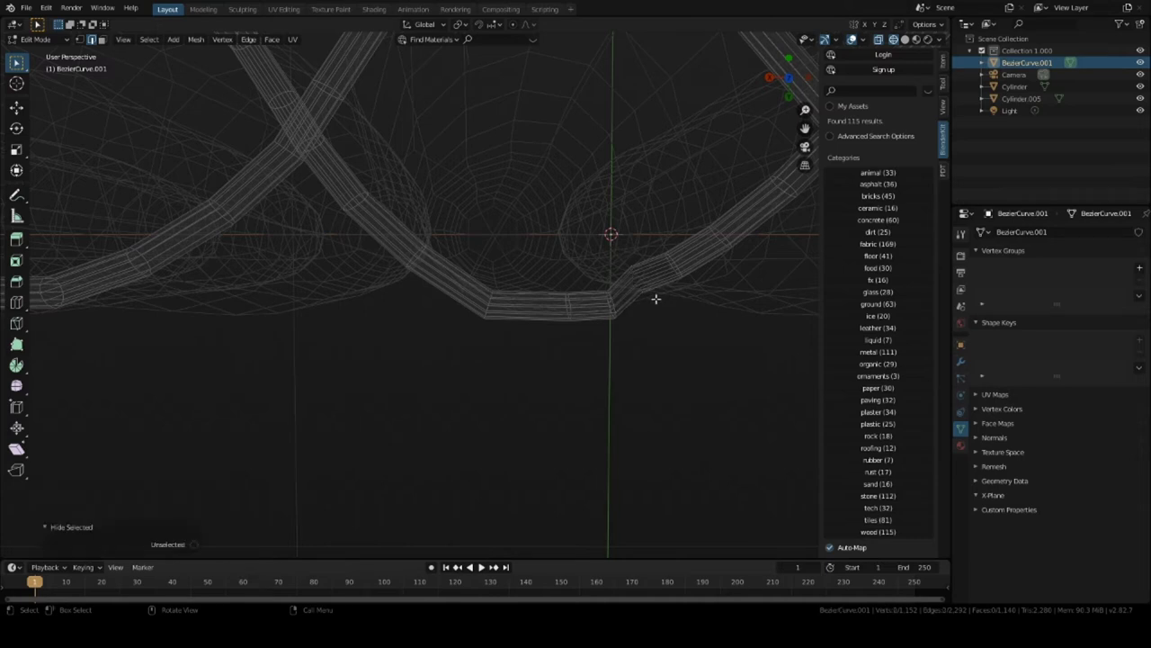
right_click(623, 260)
key("alt+h")
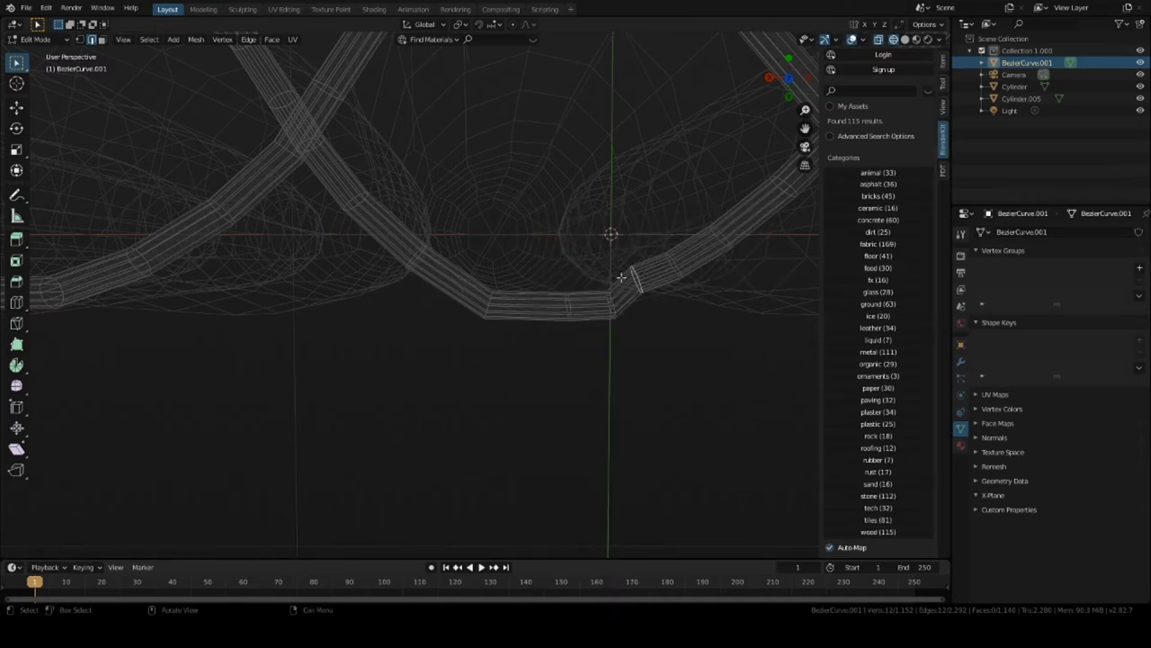
key("g")
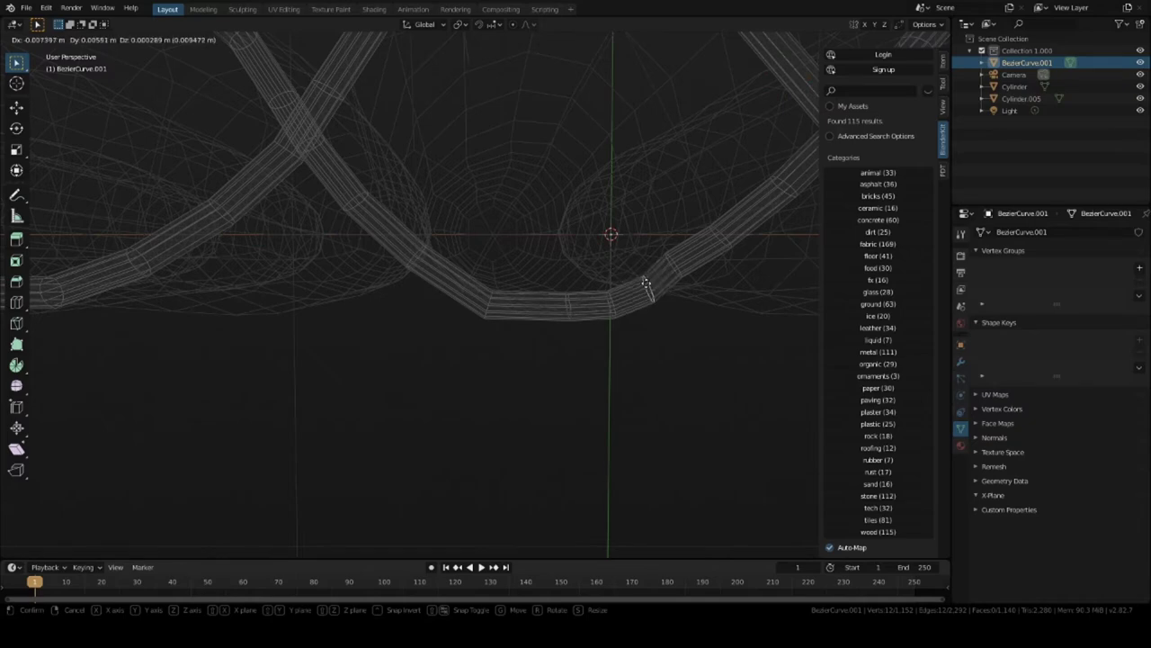
left_click(646, 285)
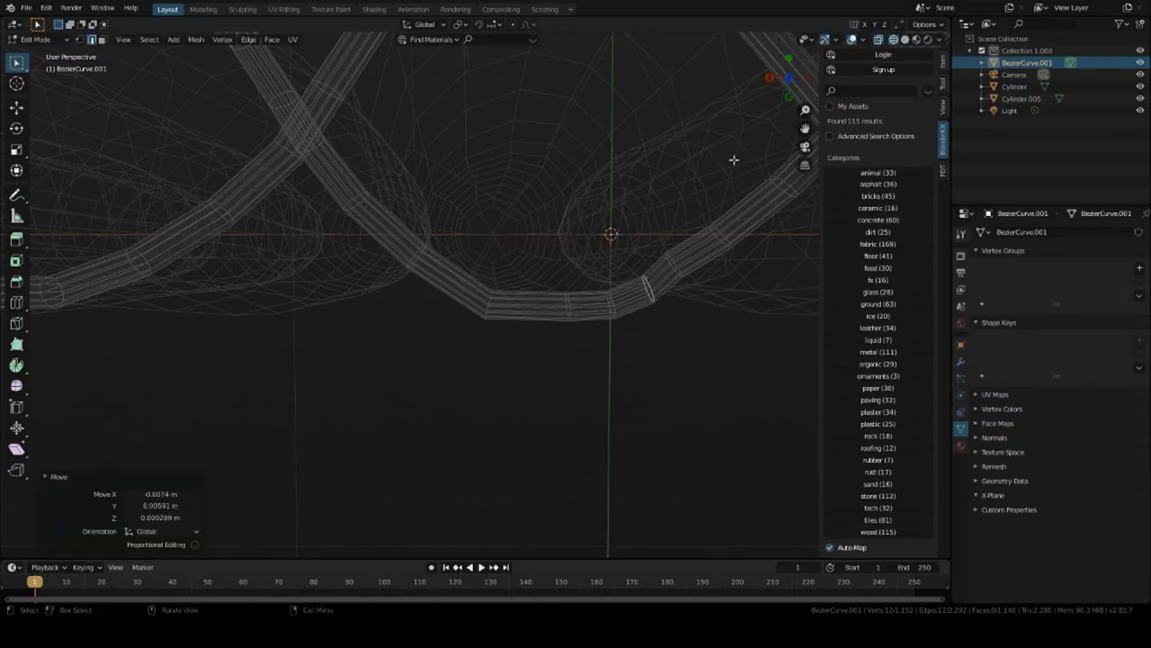
Back in solid shading, move a wire edge loop tighter to the post.
left_click(904, 40)
mouse_move(629, 234)
middle_mouse_down()
mouse_move(612, 270)
mouse_move(629, 154)
mouse_move(672, 163)
mouse_move(429, 125)
mouse_move(323, 82)
mouse_move(275, 126)
mouse_move(288, 162)
mouse_move(269, 217)
middle_mouse_up()
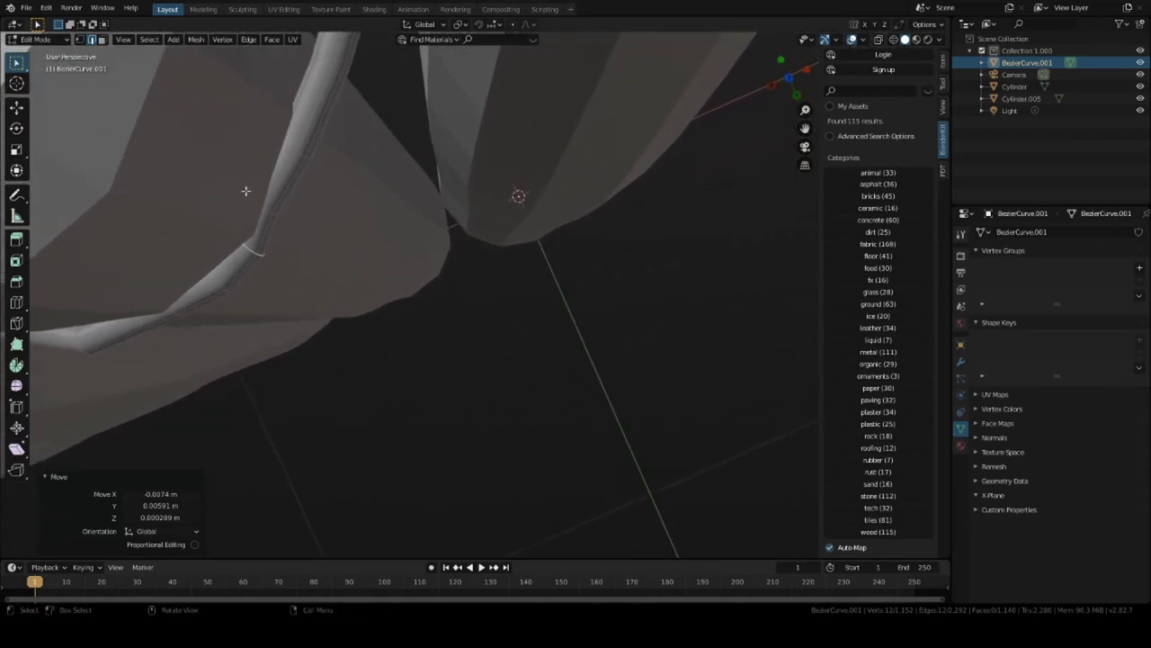
left_click(276, 213)
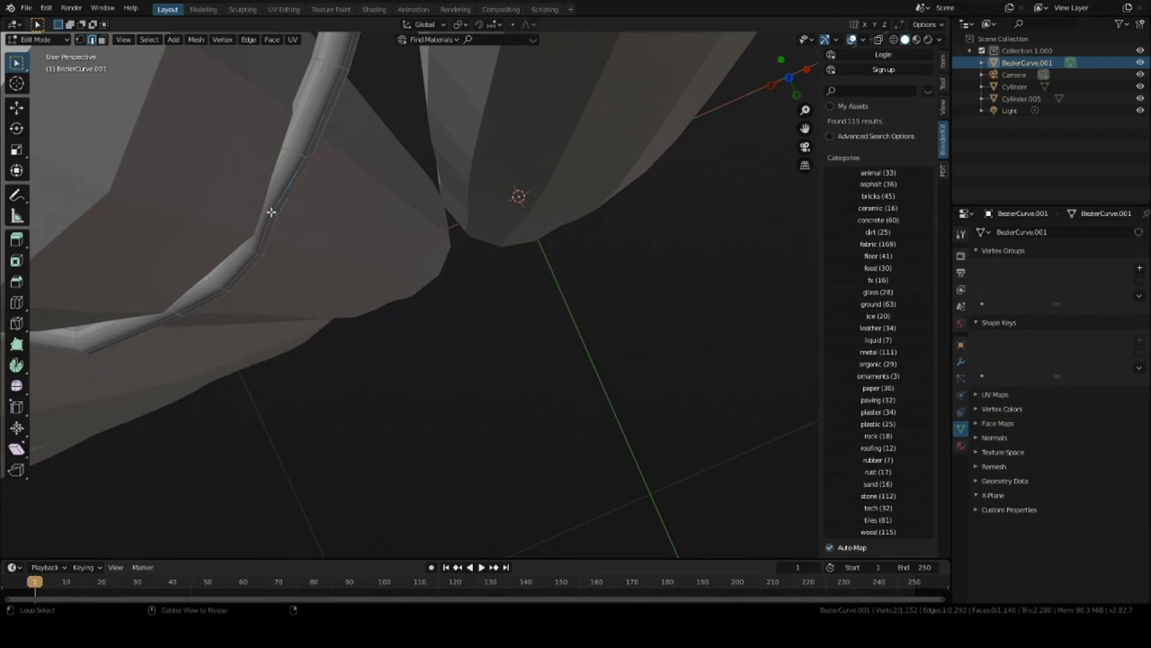
left_click(269, 212, "alt")
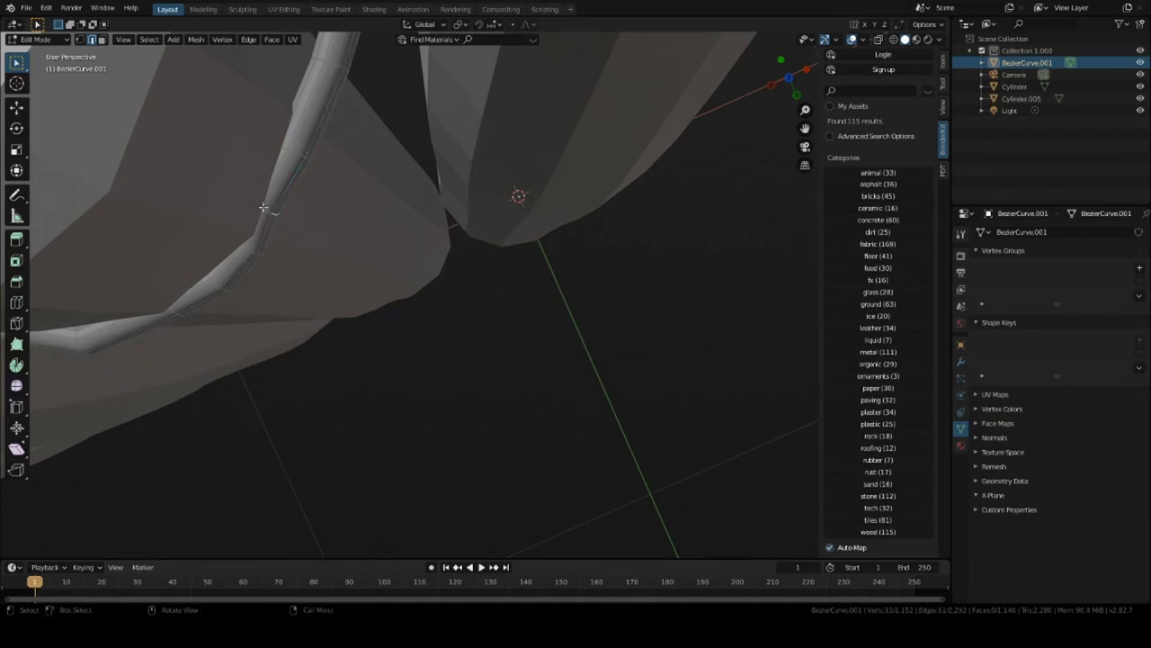
key("g")
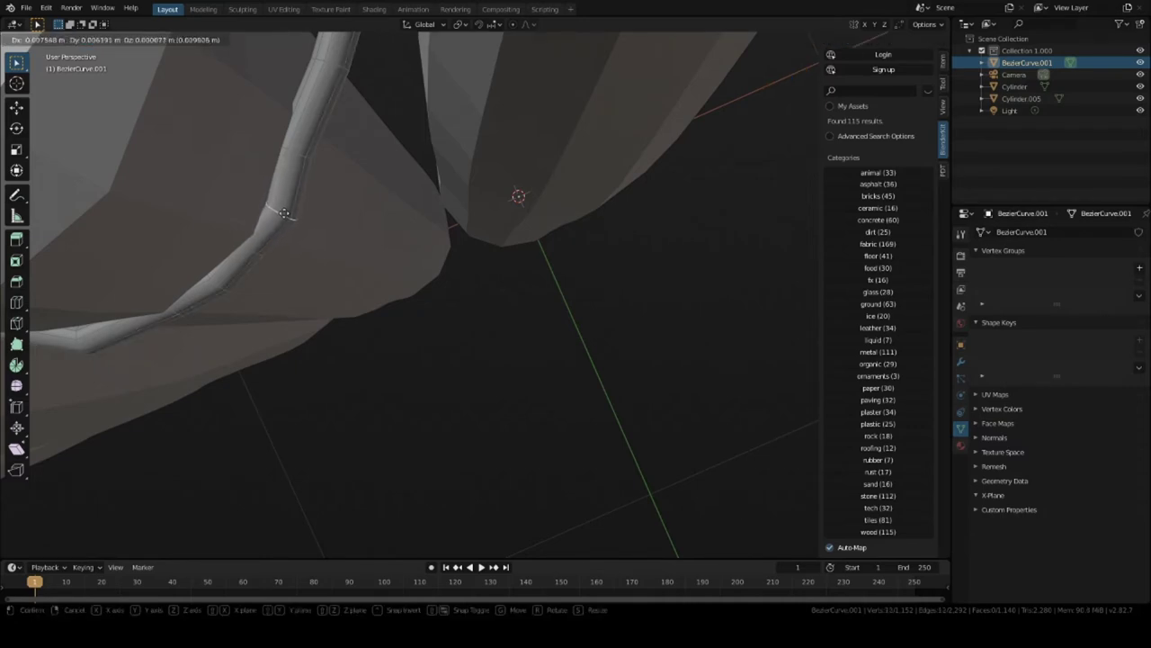
left_click(283, 214)
Frame the front post and select the wire's end wrapped around it.
scroll(280, 203, "down", 6)
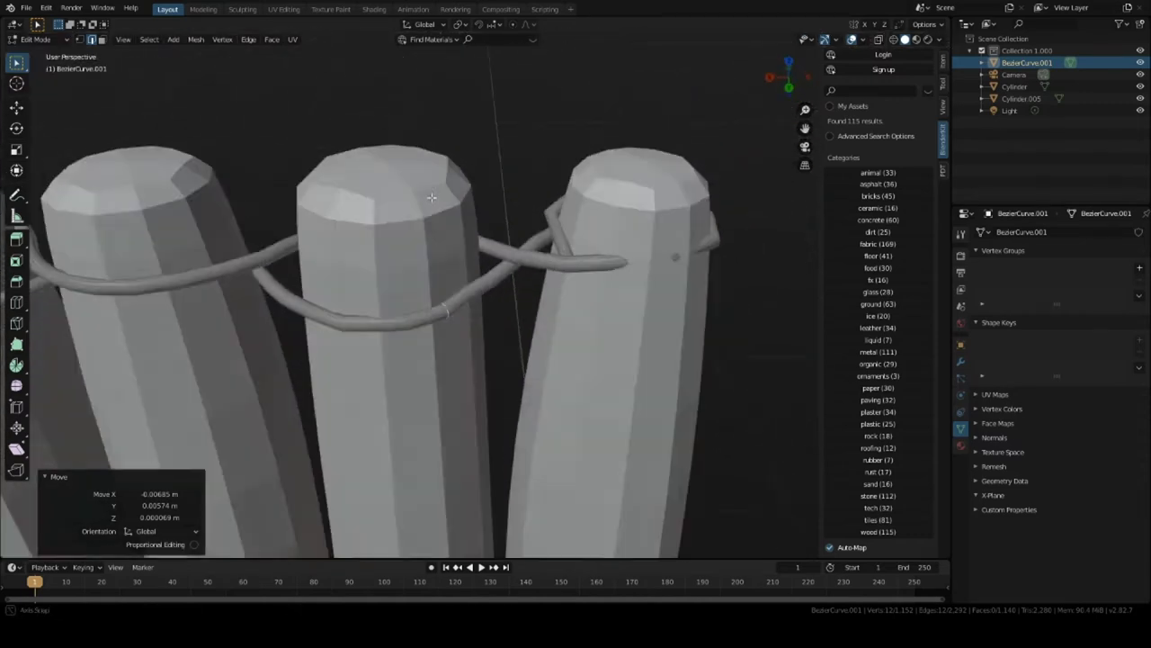
middle_click_drag(432, 196, 461, 356, "shift")
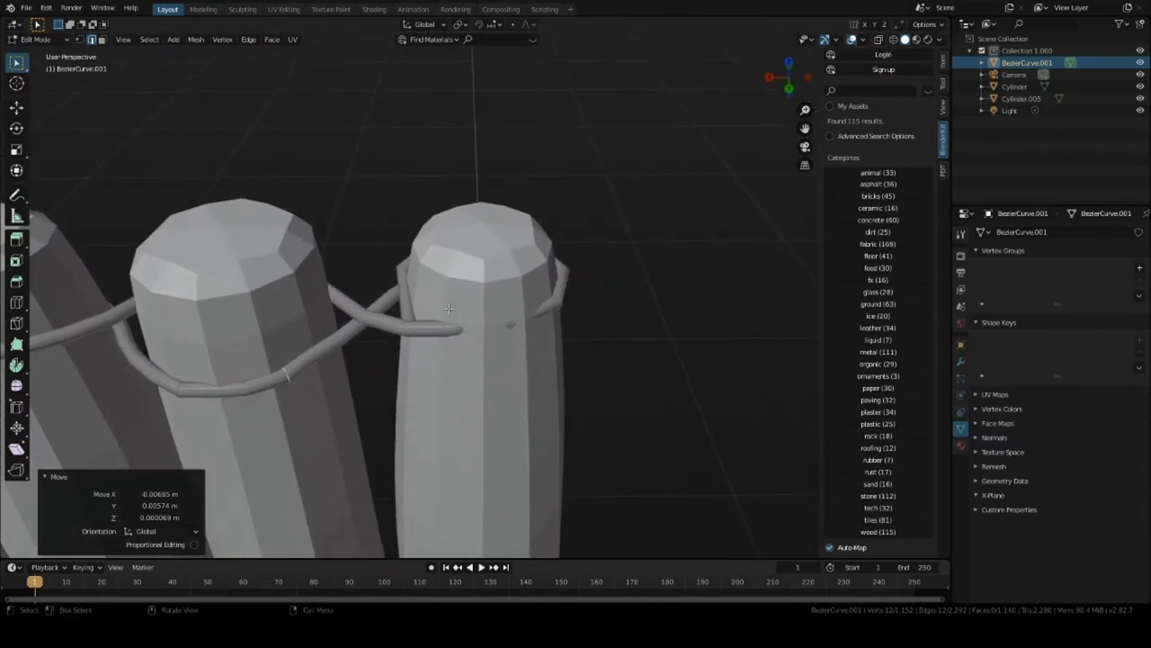
left_click_drag(474, 302, 488, 362)
mouse_move(488, 362)
middle_mouse_down()
mouse_move(494, 380)
mouse_move(502, 350)
middle_mouse_up()
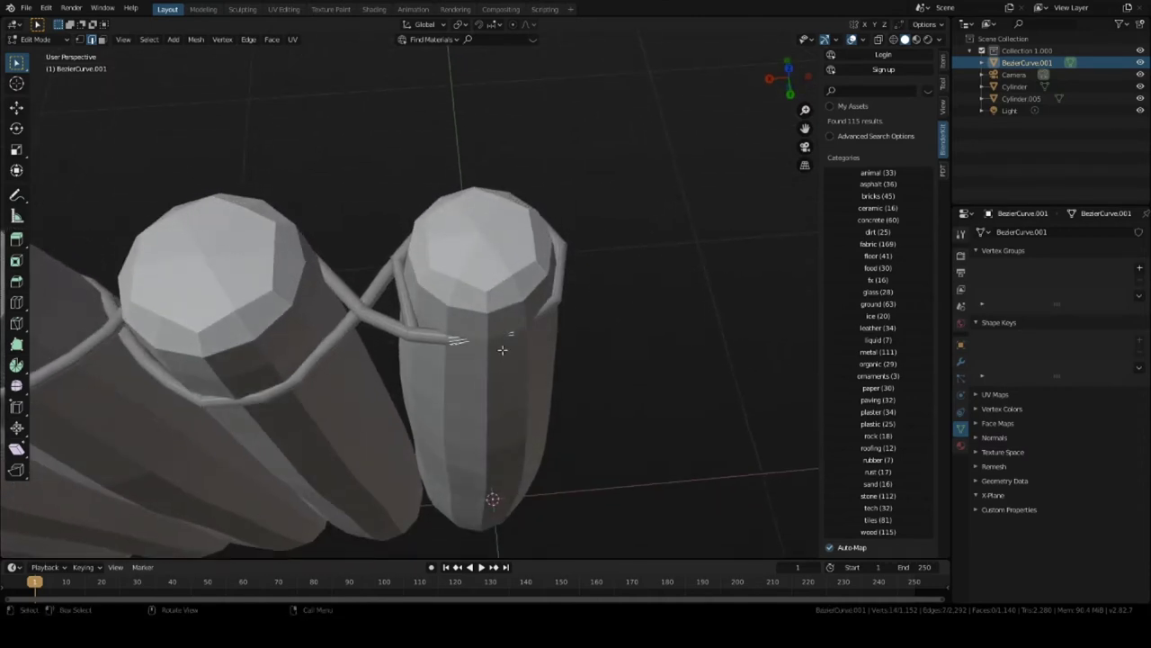
Select the lower wire segment in wireframe and move it tighter to the posts.
left_click(893, 40)
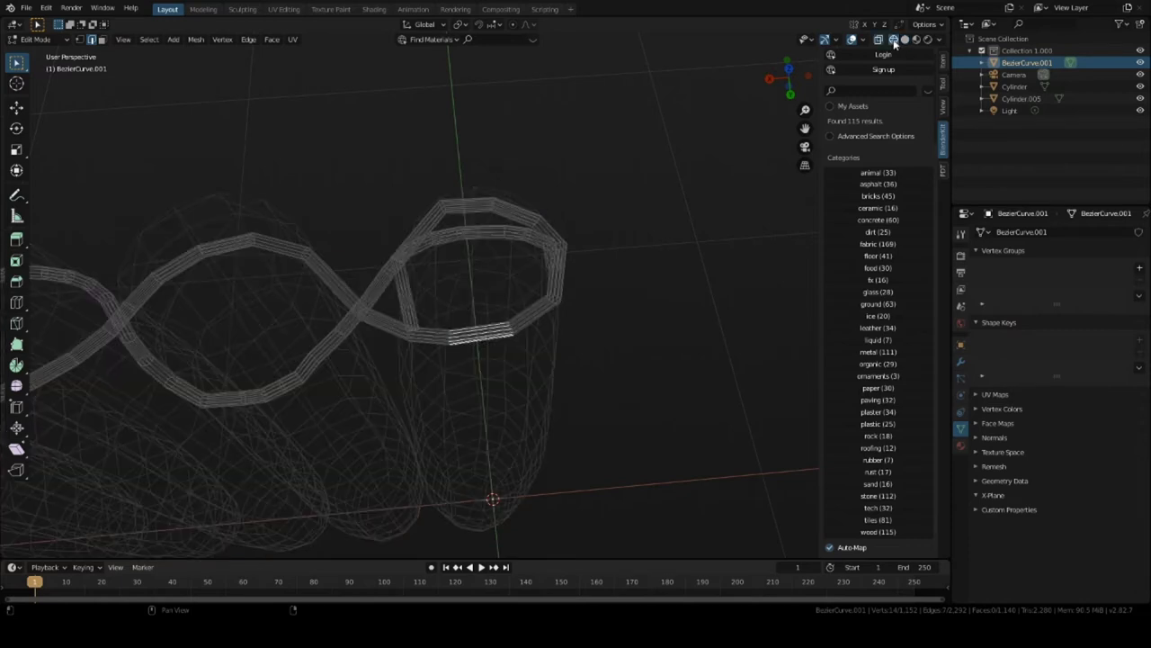
scroll(508, 357, "up", 3)
left_click_drag(412, 334, 555, 388)
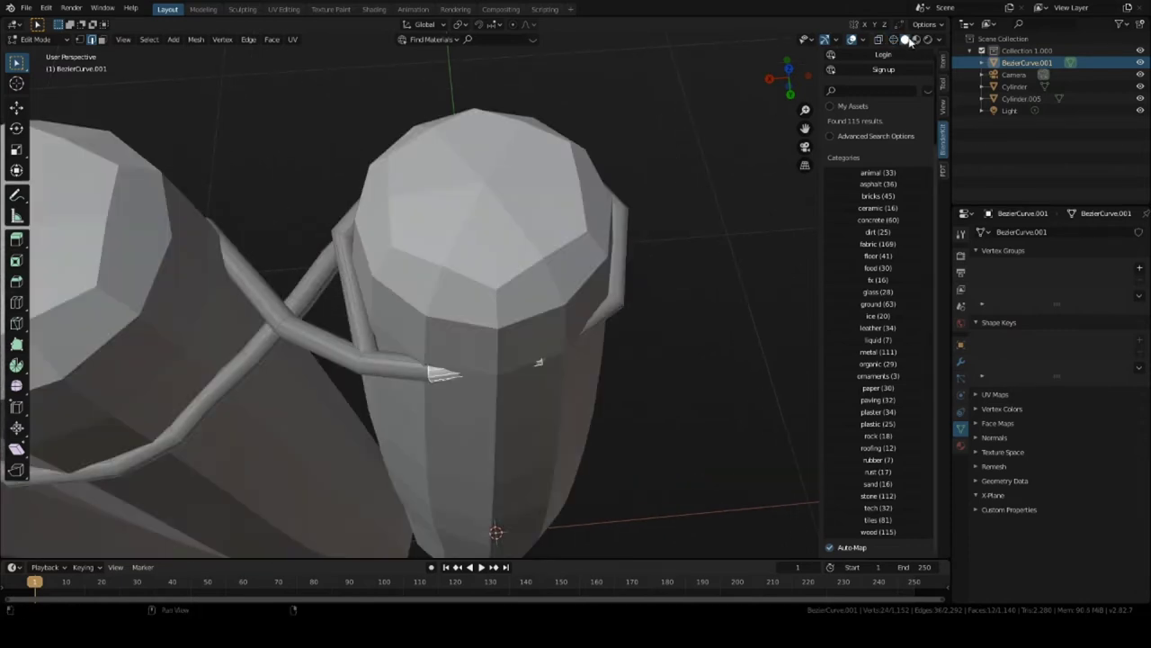
left_click(905, 40)
key("g")
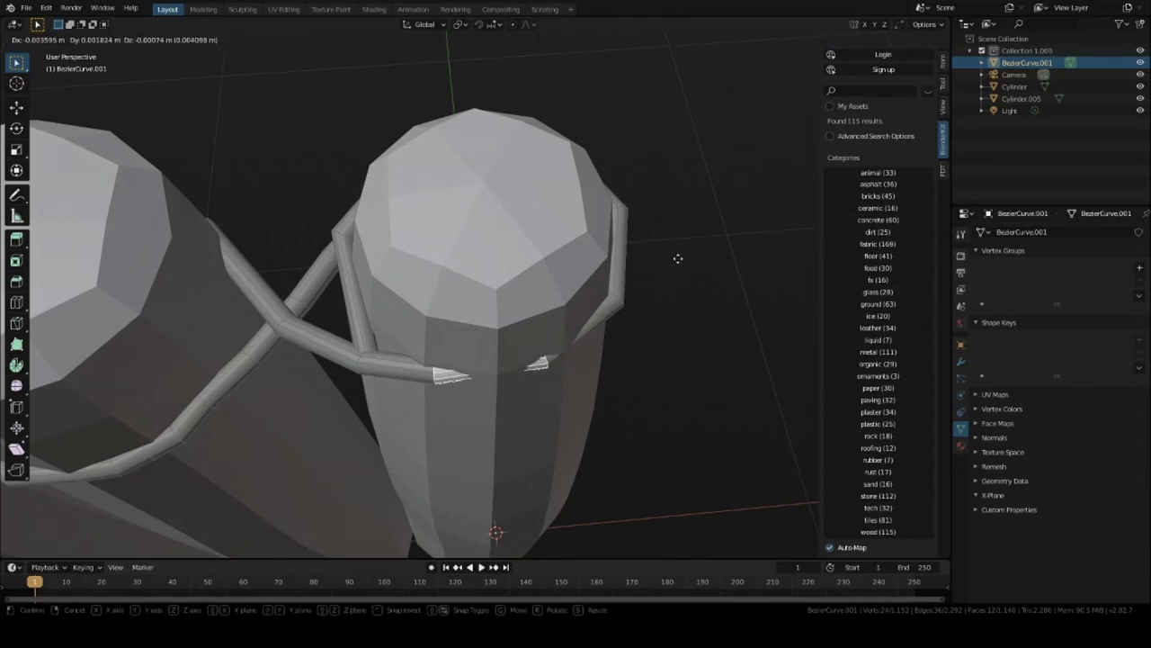
left_click(686, 281)
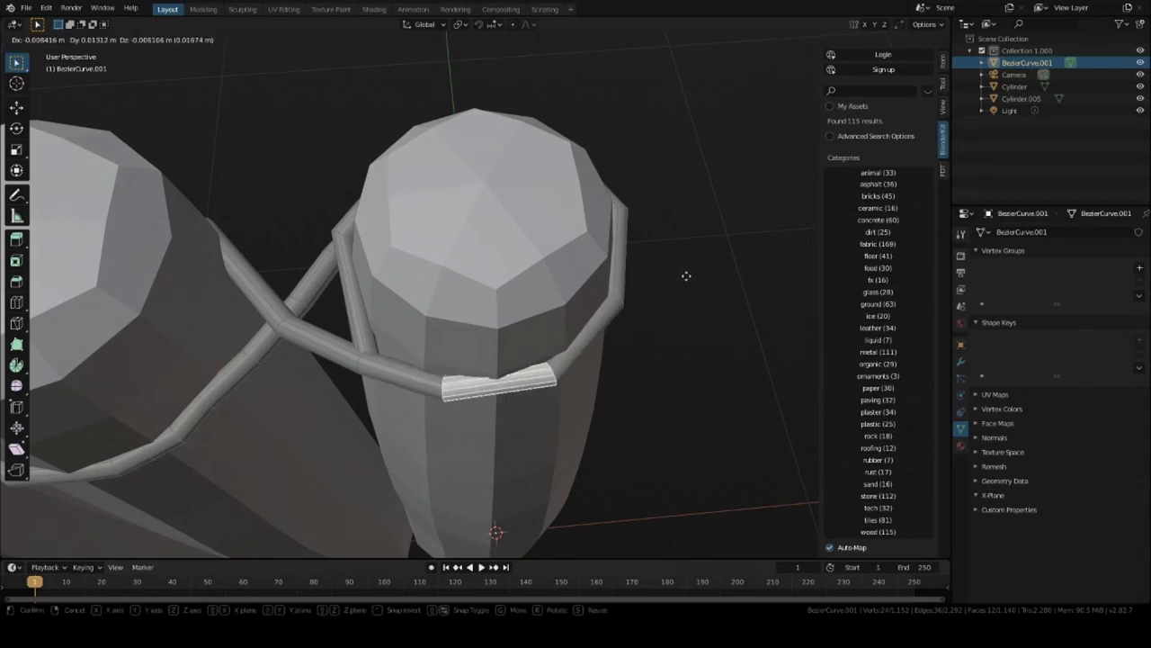
middle_click_drag(686, 281, 467, 341)
Select a cross-section ring of the wire loop and nudge it against the front post.
scroll(468, 341, "up", 8)
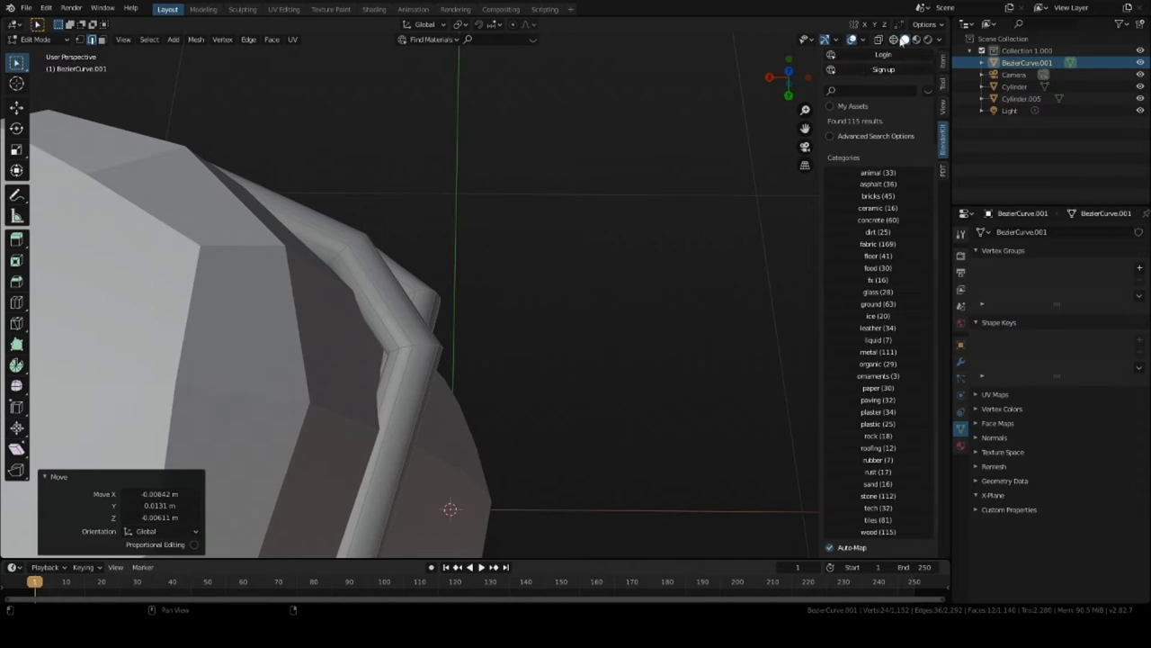
left_click(894, 41)
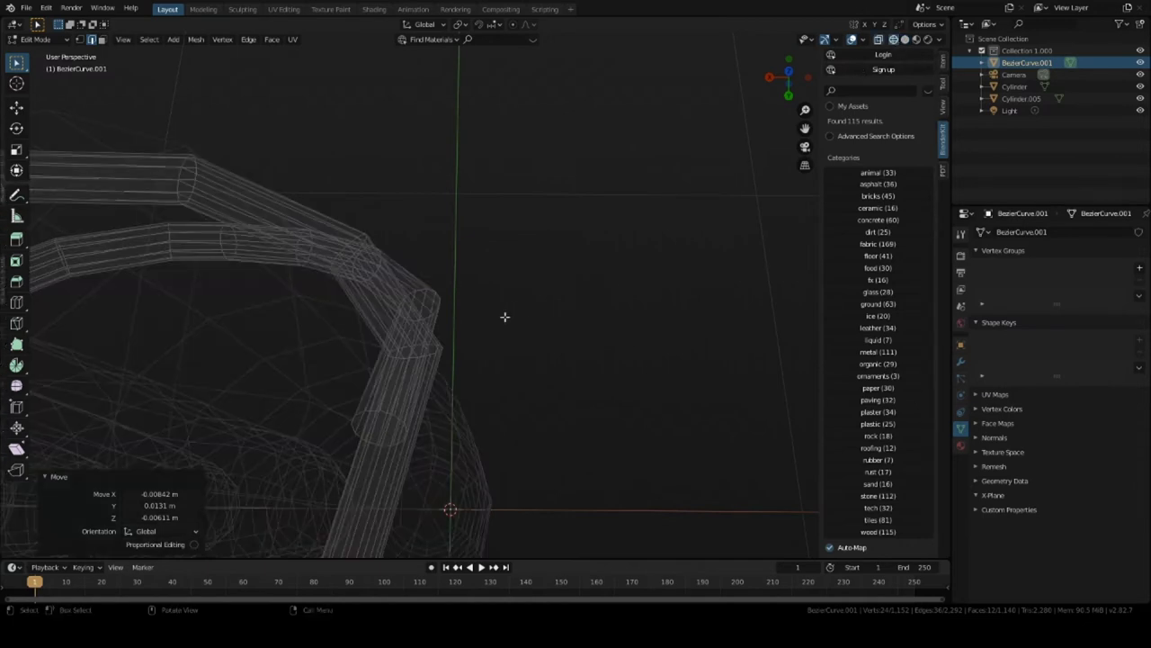
middle_click_drag(504, 315, 412, 303)
left_click(436, 317)
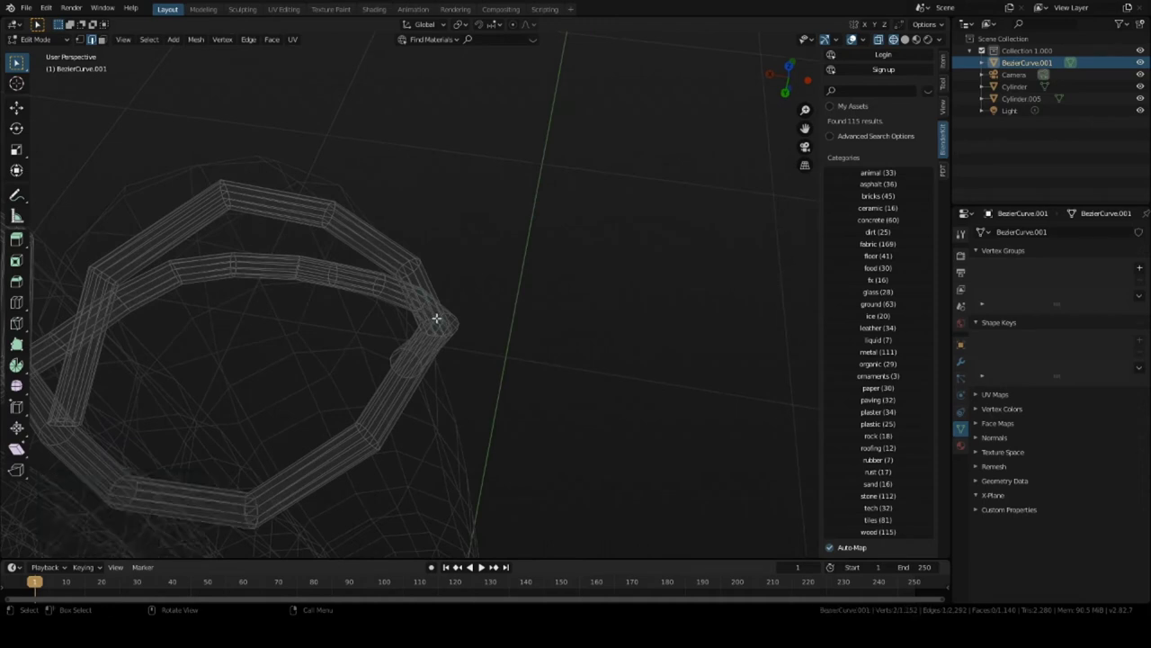
left_click(434, 319, "alt")
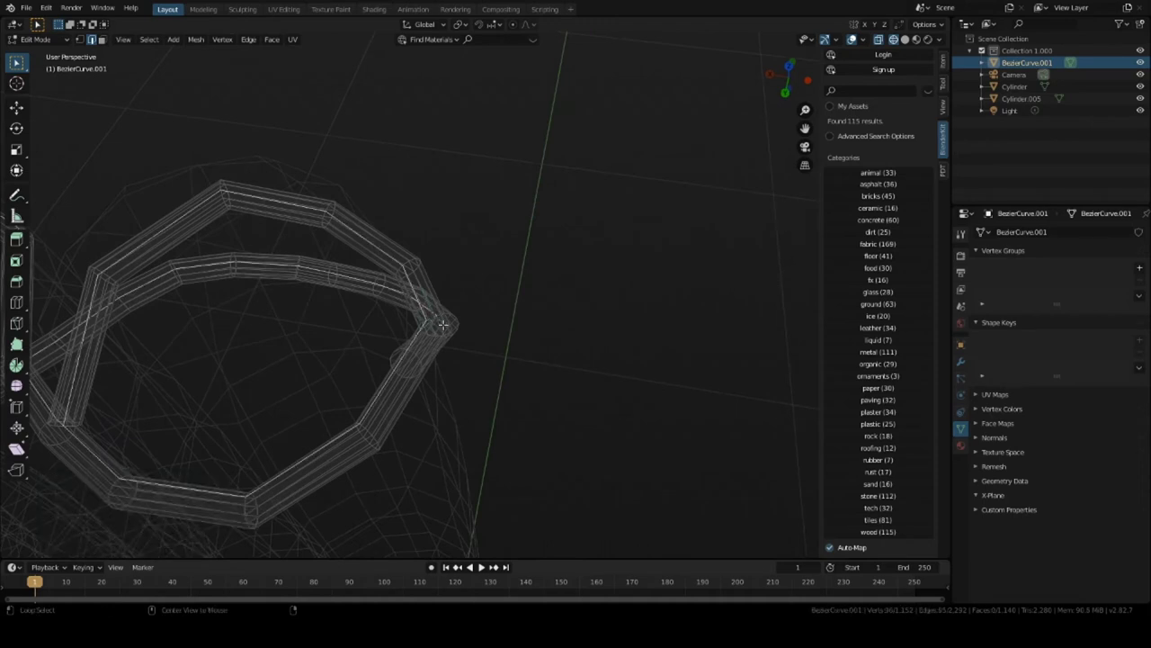
left_click(435, 320, "alt")
middle_click_drag(436, 320, 443, 363)
left_click(904, 40)
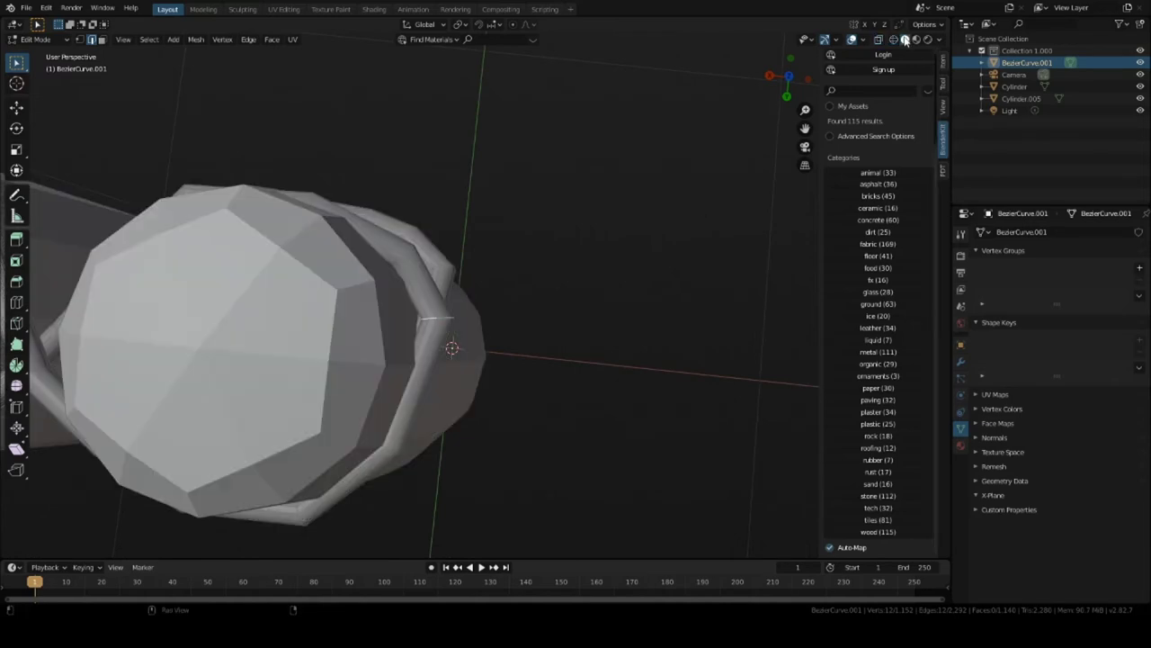
key("g")
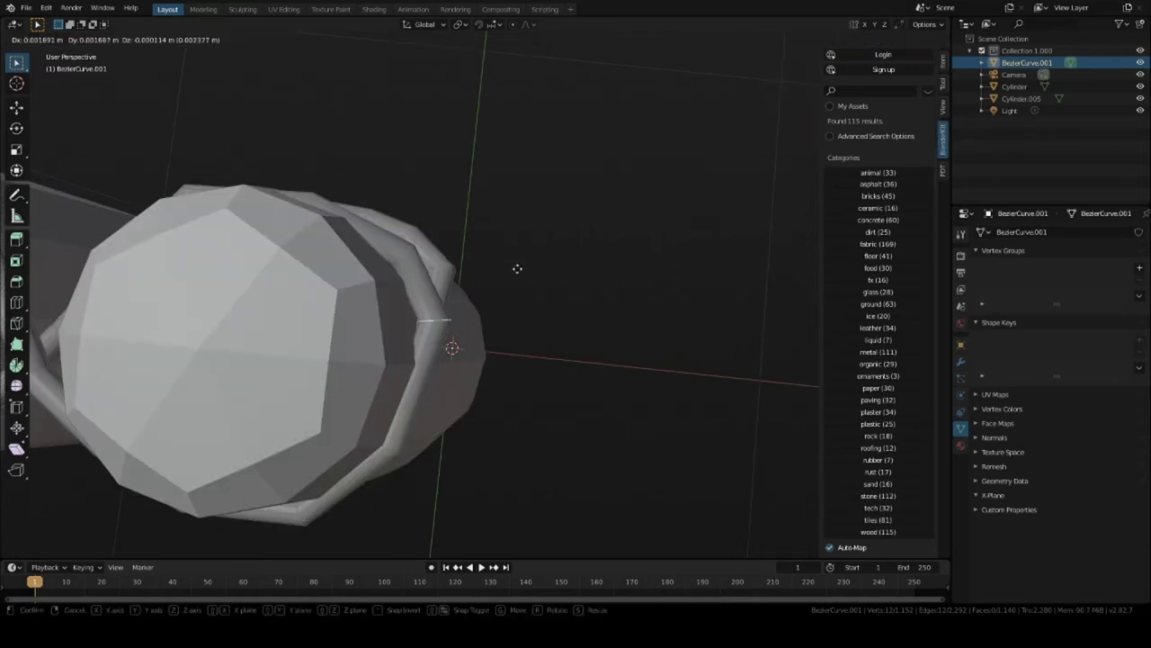
left_click(507, 267)
middle_click_drag(507, 267, 441, 341)
middle_click_drag(131, 307, 451, 292)
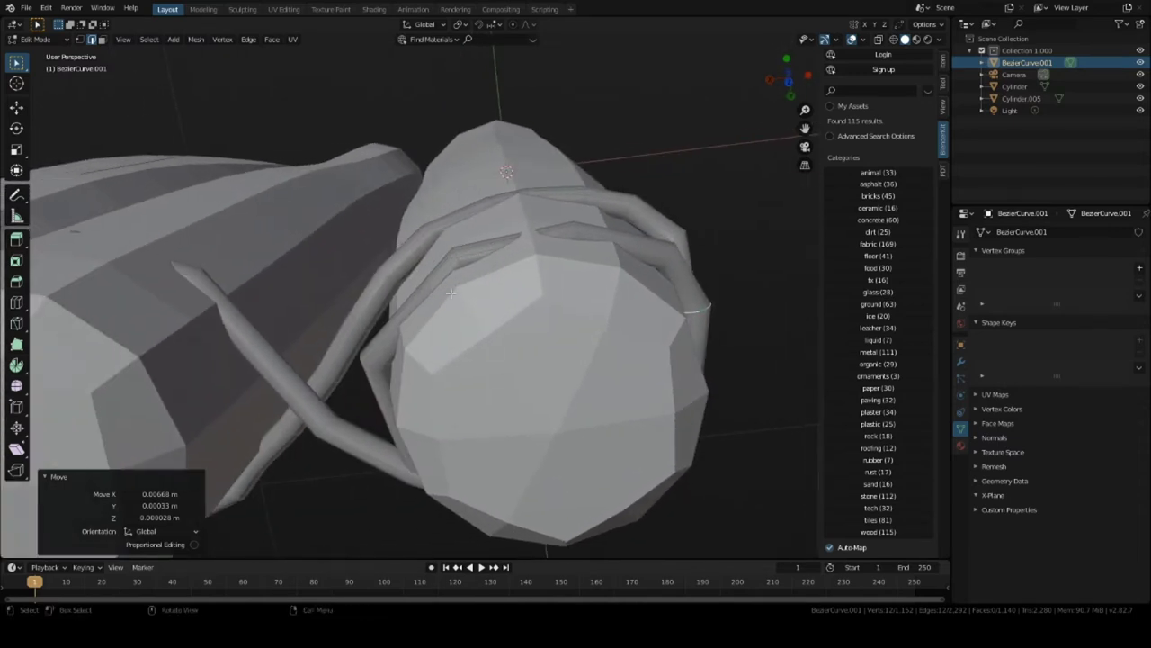
Try selecting edges along the top of the wire tube, undoing the unwanted selections.
left_click(540, 263, "alt")
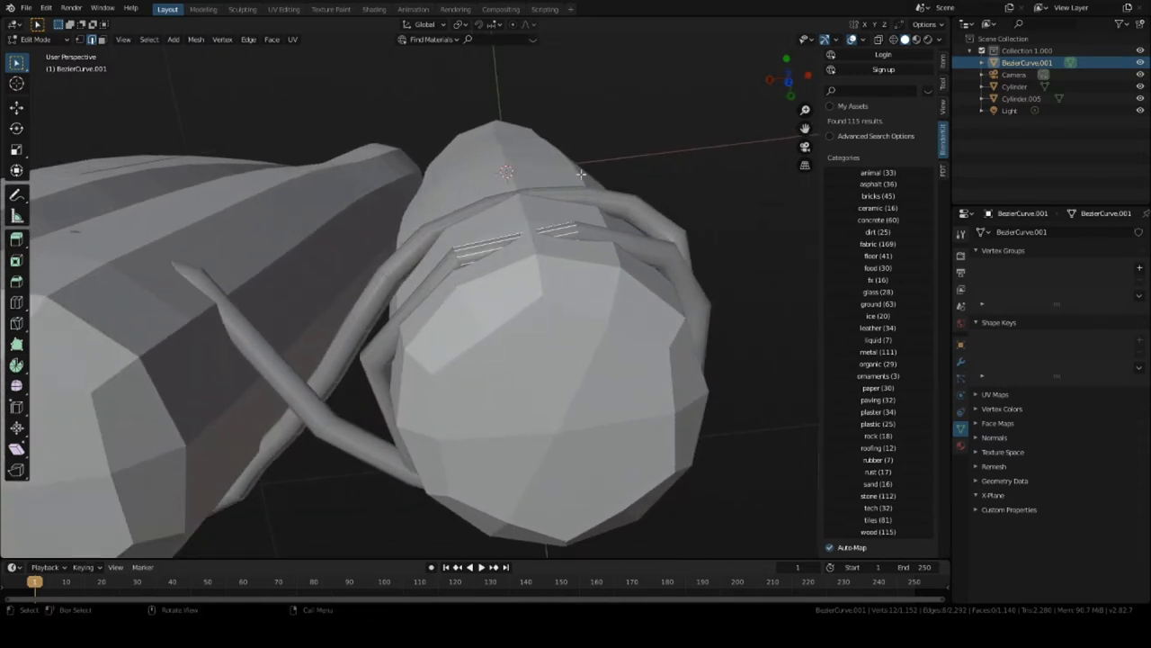
left_click(521, 234, "ctrl")
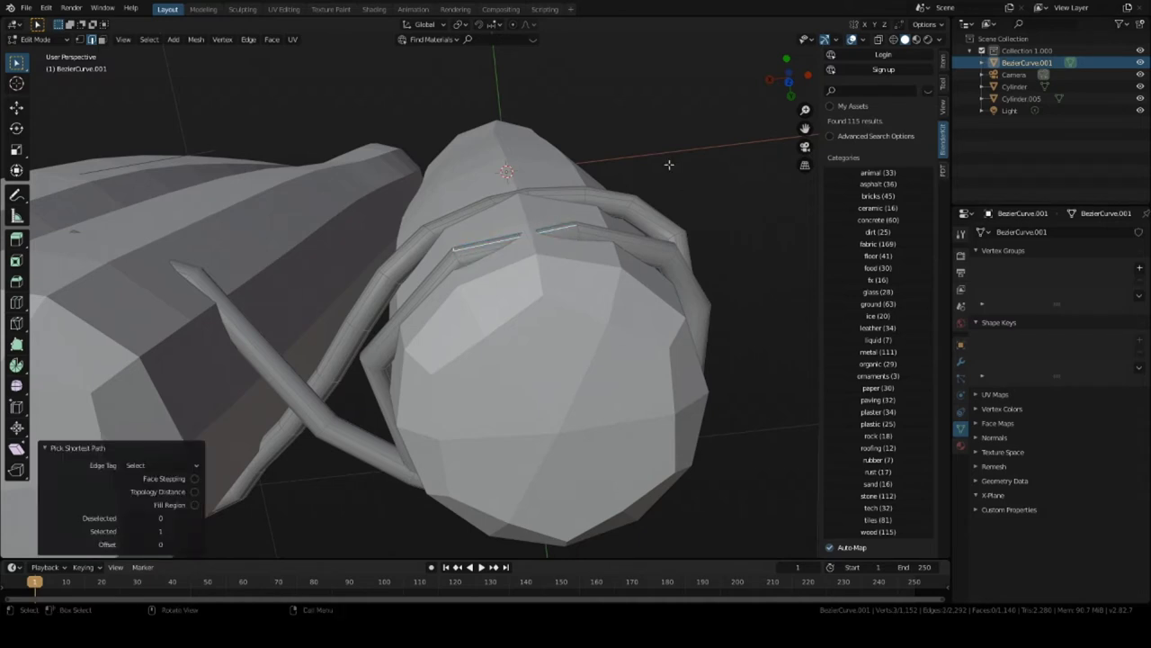
left_click(895, 41)
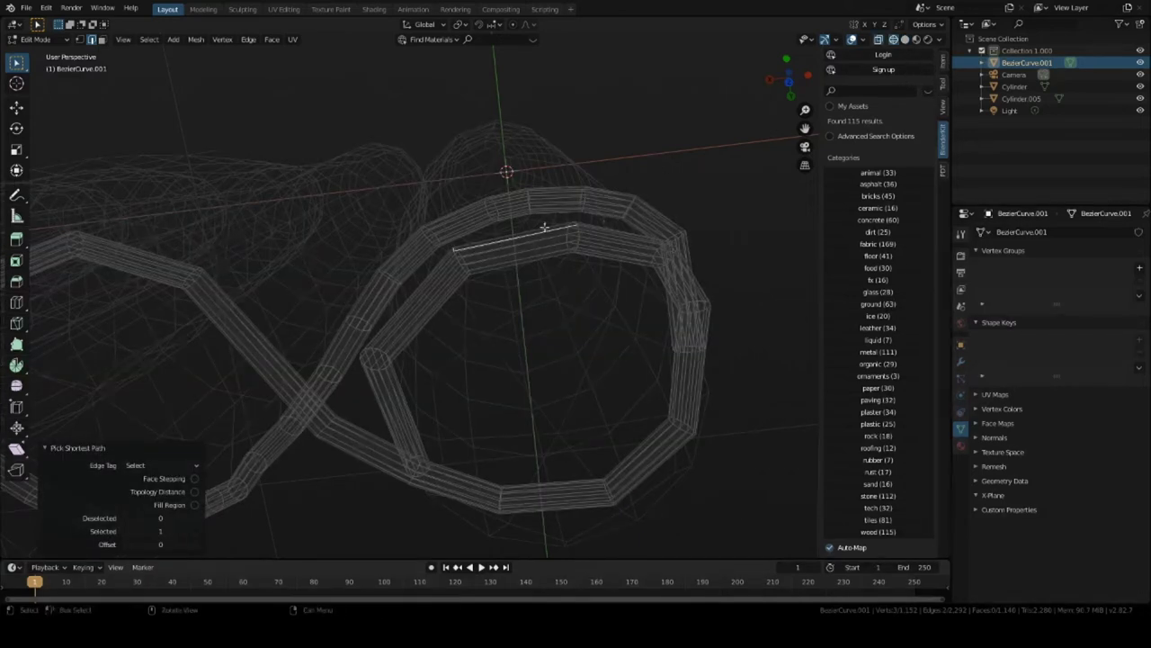
key("ctrl+z")
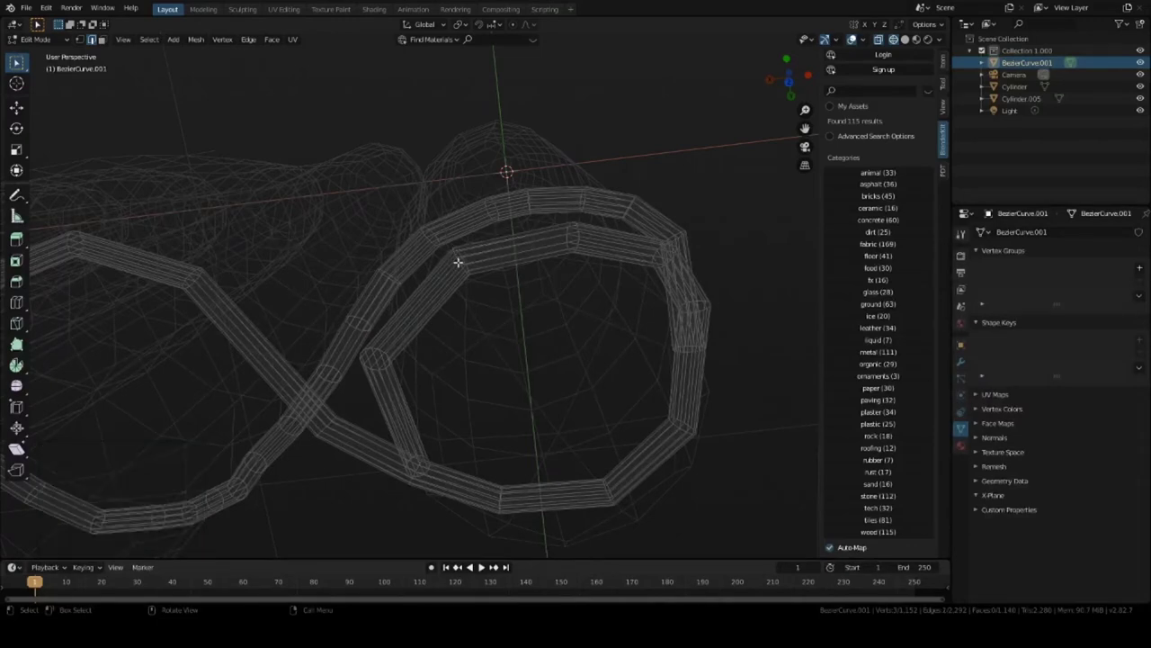
left_click(458, 262, "ctrl")
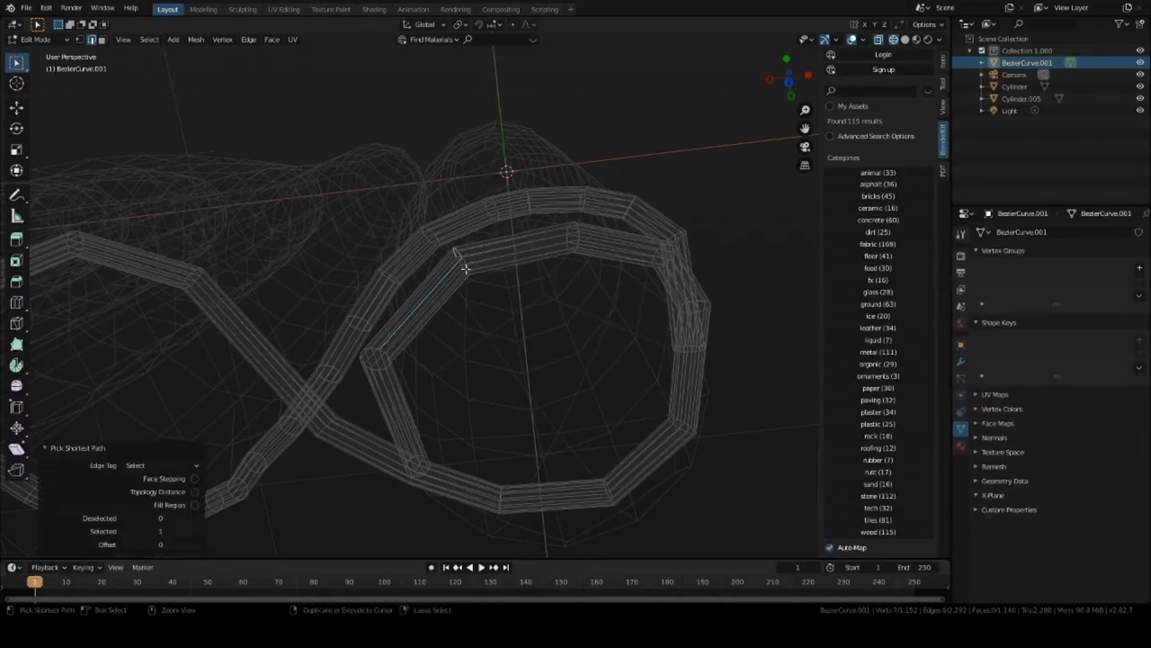
key("ctrl+z")
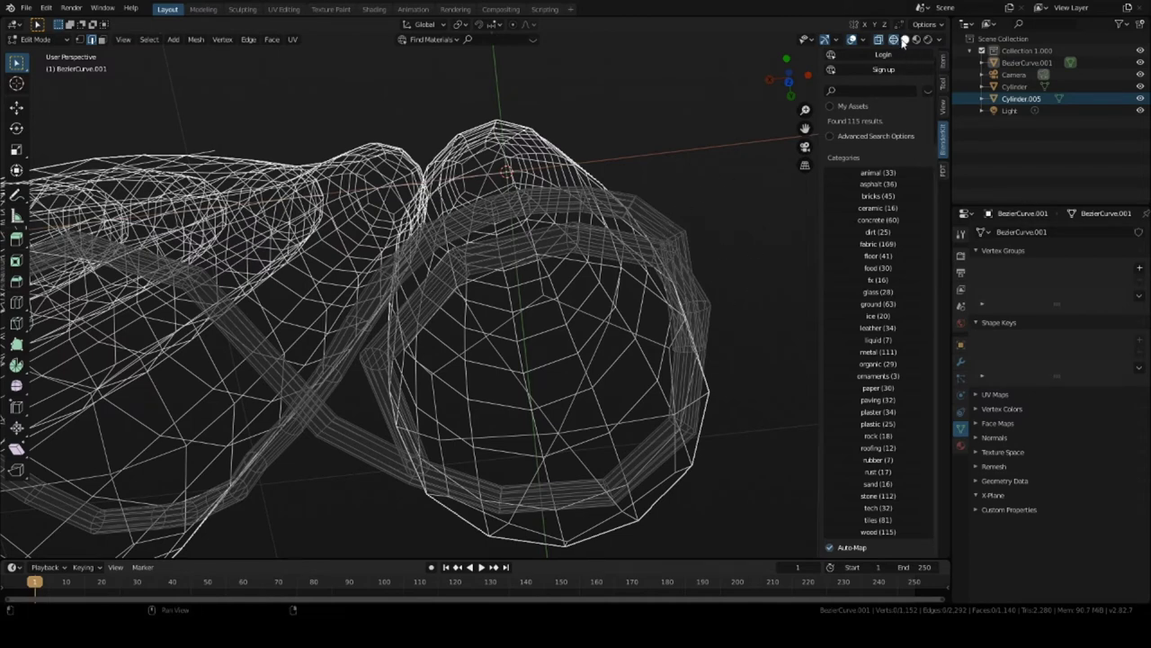
left_click(904, 41)
left_click(583, 225)
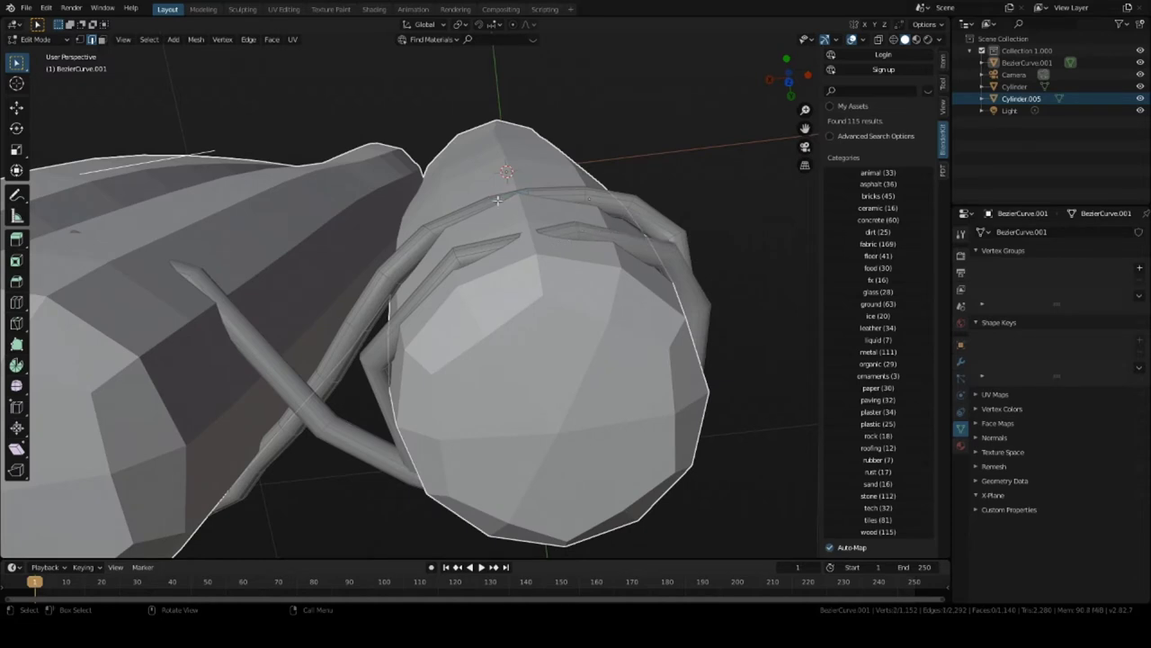
left_click(498, 199, "ctrl")
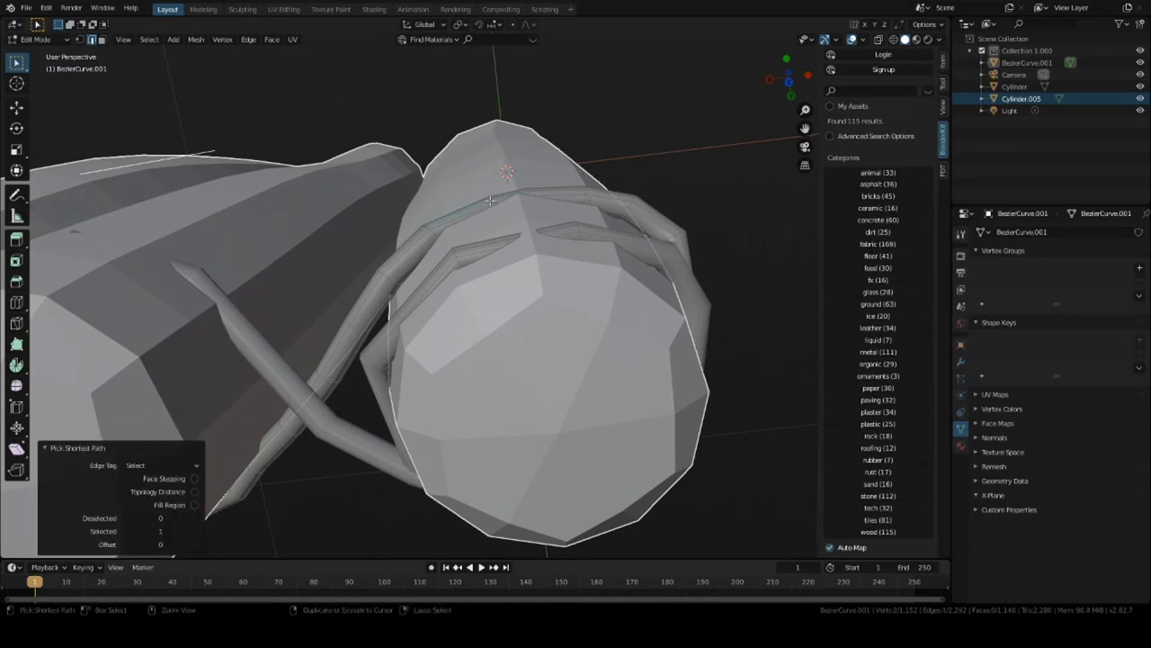
Re-enter Edit Mode on BezierCurve.001 and move the edges crossing the ridge tightly onto it.
key("Tab")
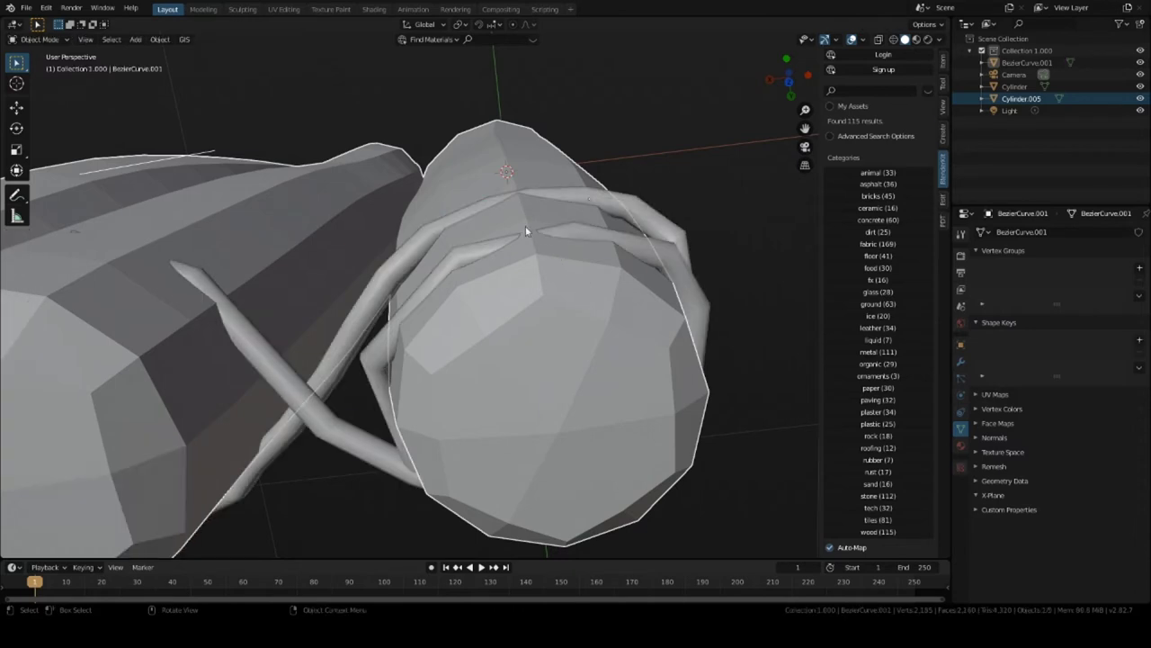
left_click(462, 209)
key("Tab")
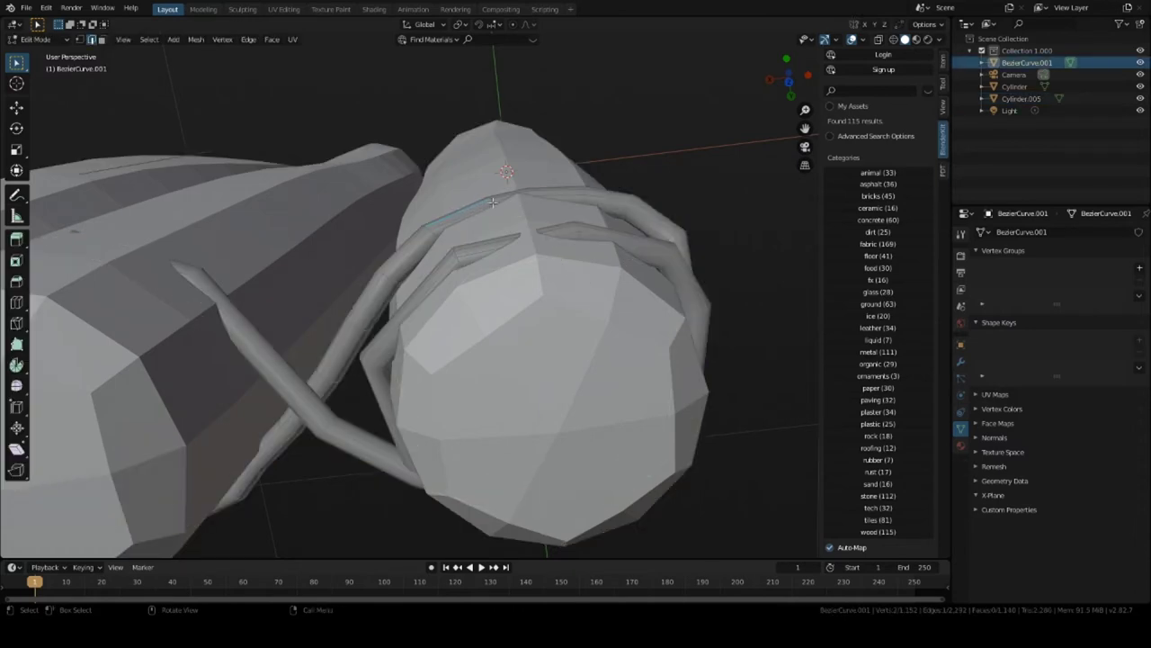
scroll(493, 202, "up", 5)
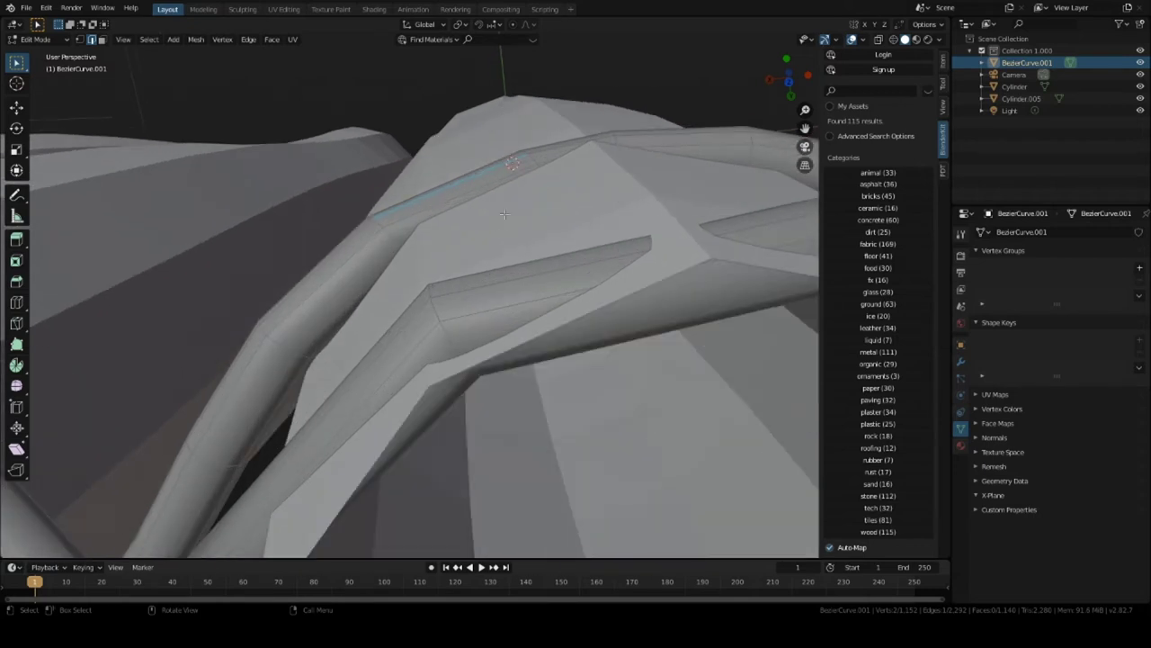
left_click(532, 161, "ctrl")
left_click(534, 158)
left_click(533, 157, "ctrl")
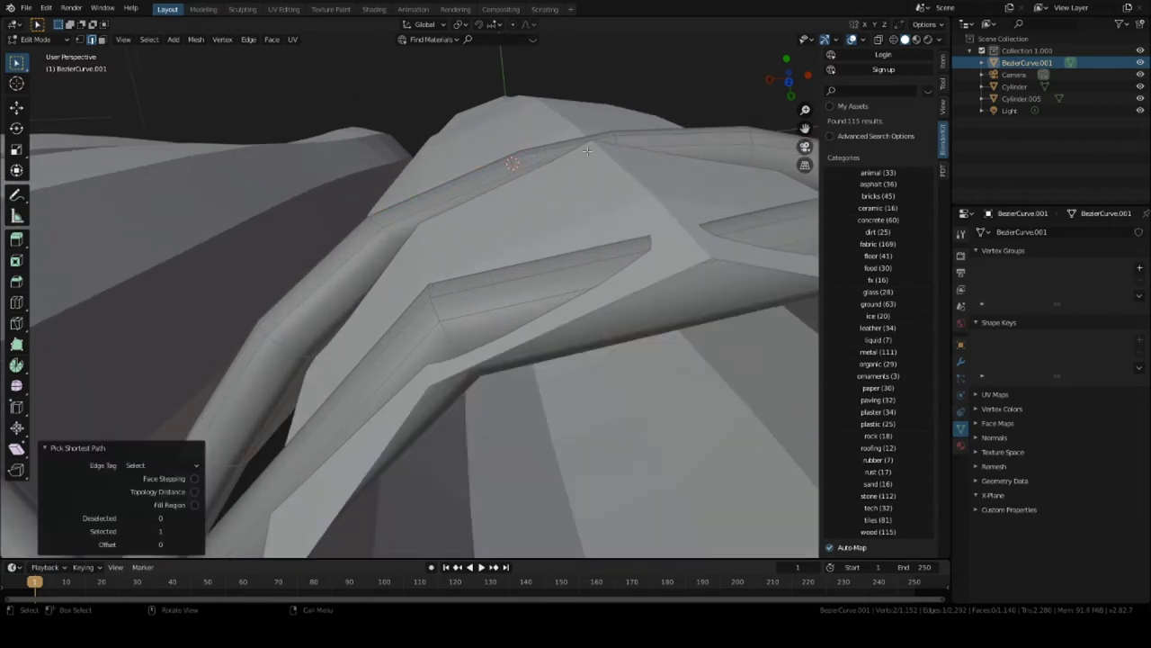
middle_click_drag(586, 152, 572, 228)
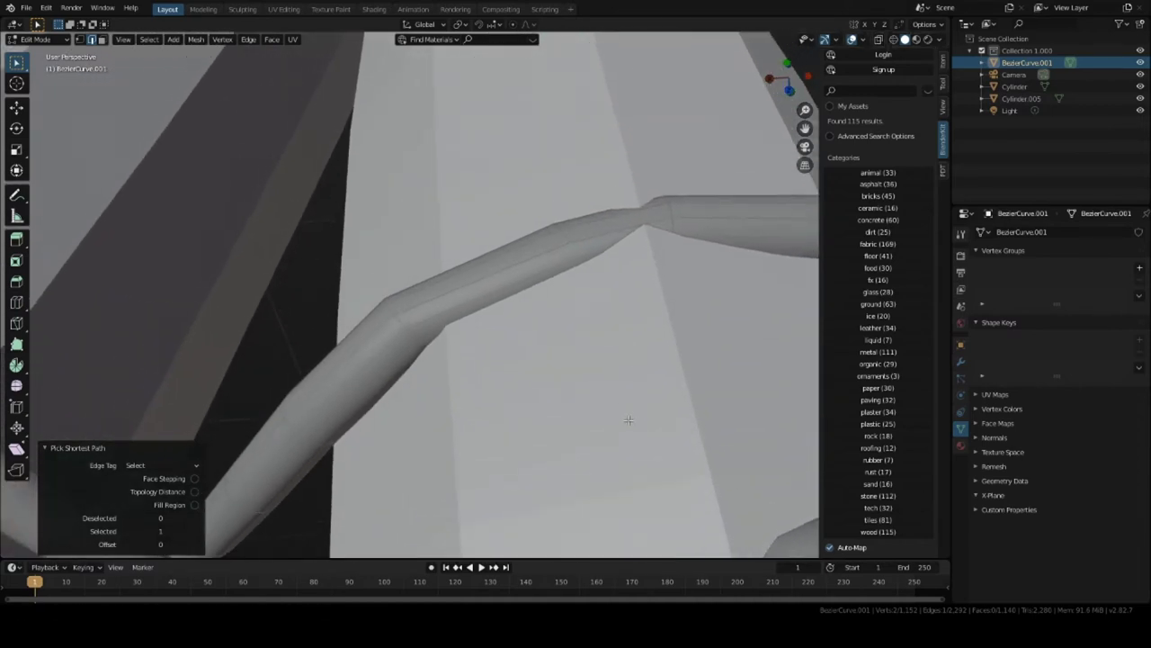
middle_click(569, 237, "alt")
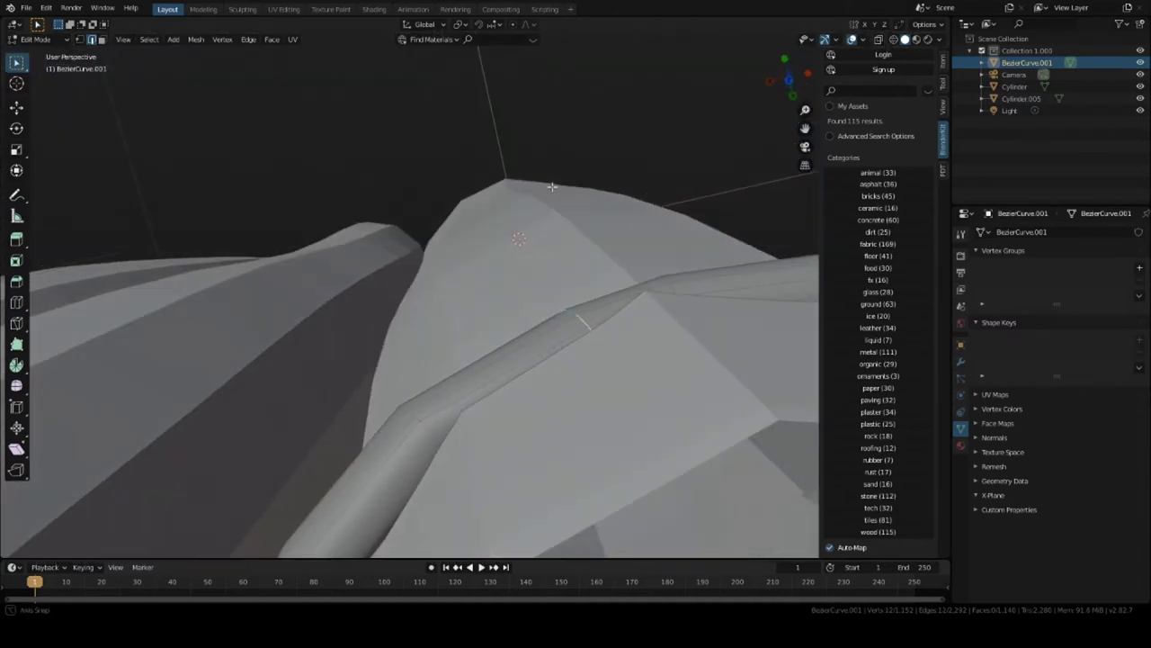
middle_click_drag(573, 271, 504, 216)
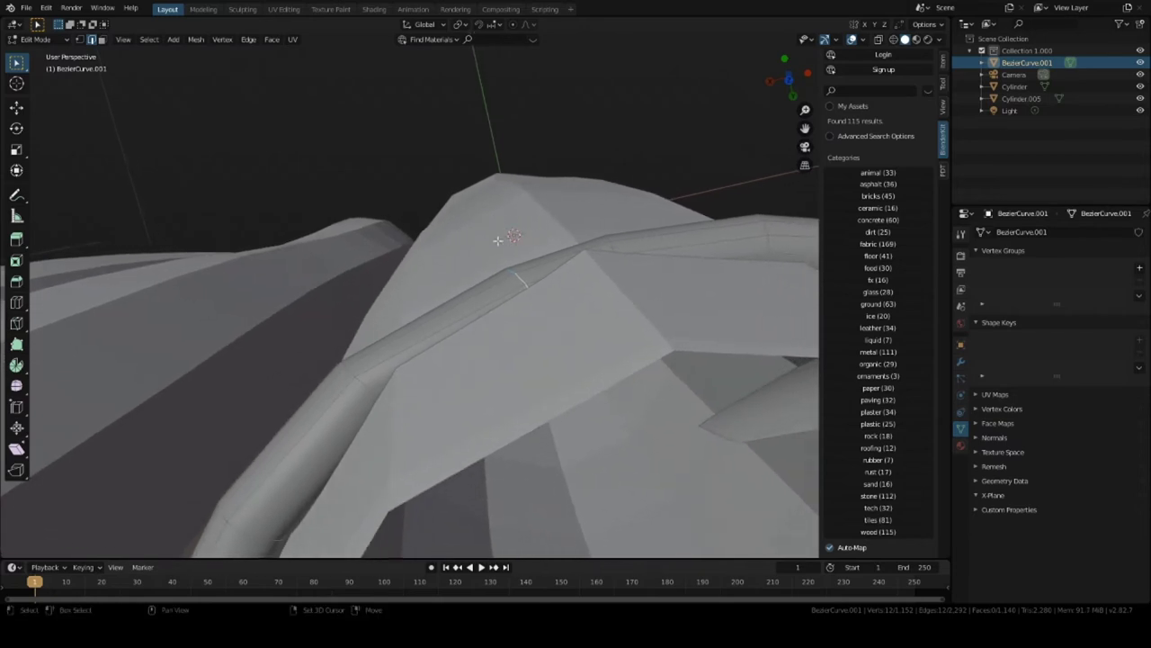
key("g")
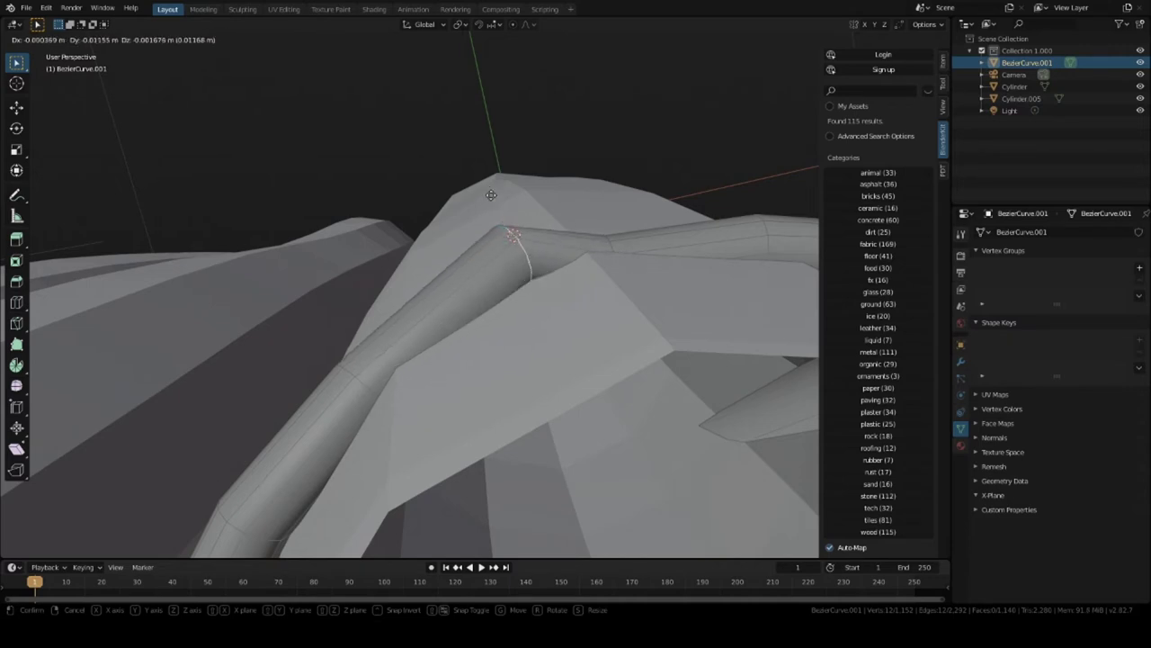
left_click(494, 212)
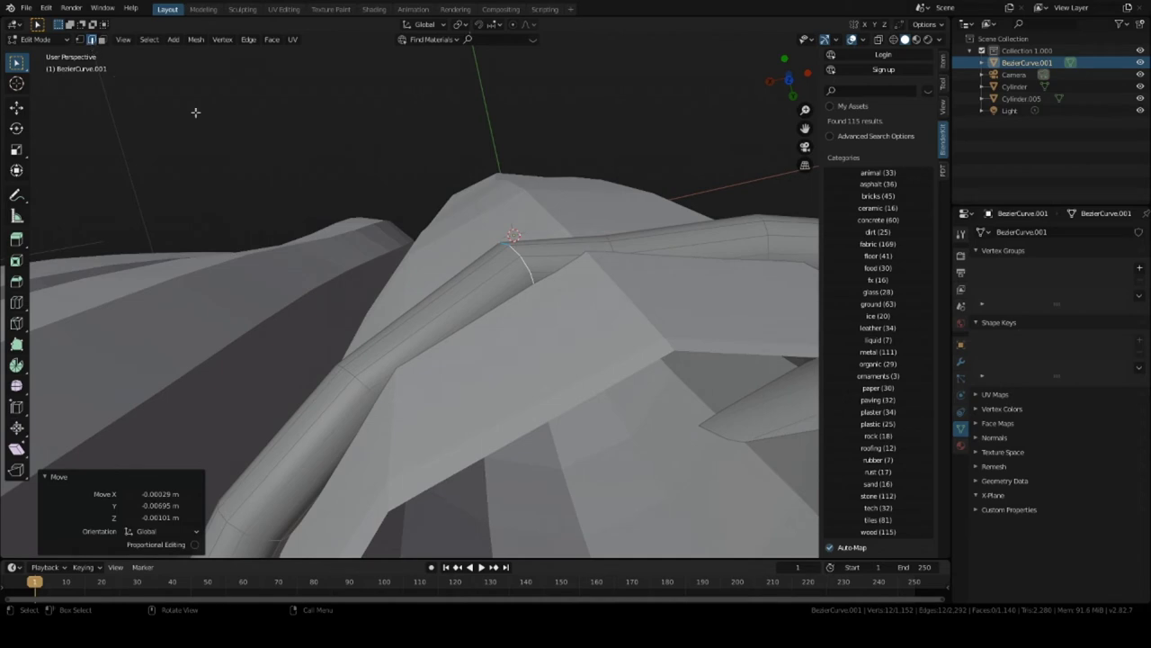
Edge-slide a cross-section ring by factor 0.252, then move it about -0.007 m in Y.
middle_click_drag(373, 191, 494, 318)
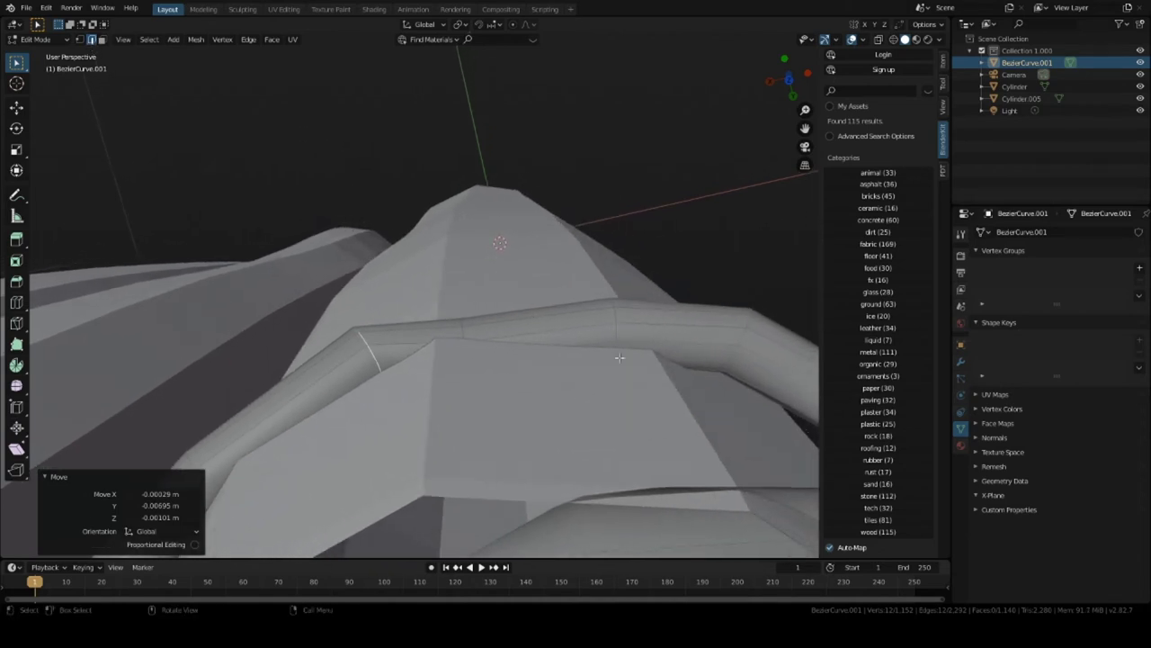
left_click(461, 322)
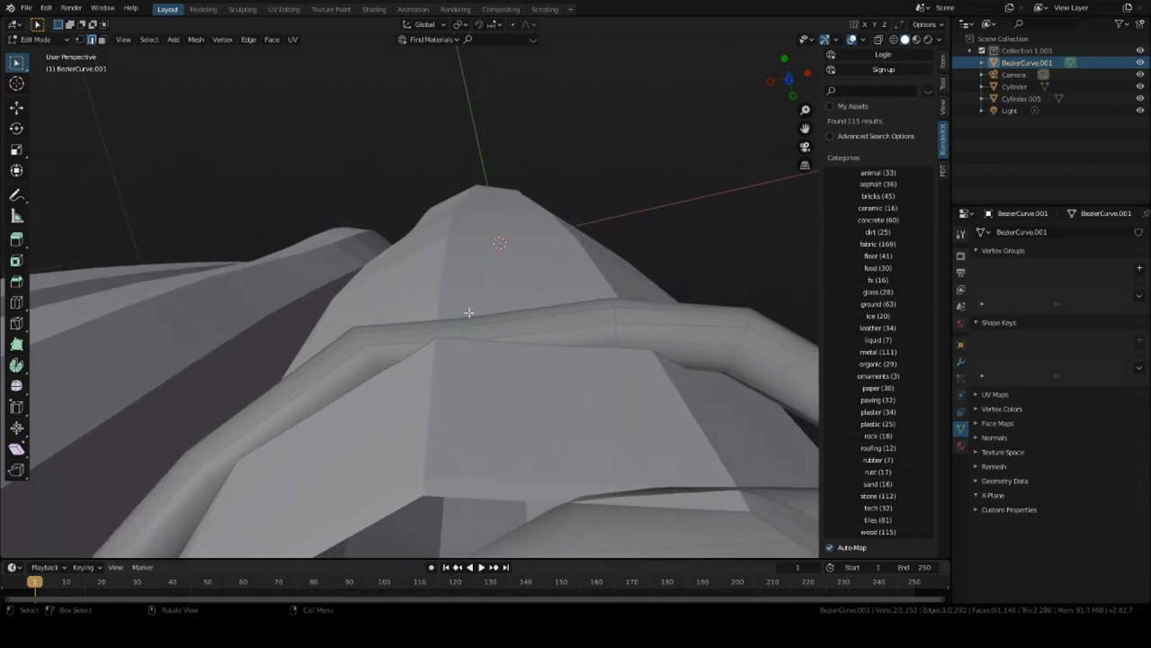
left_click(462, 330, "alt")
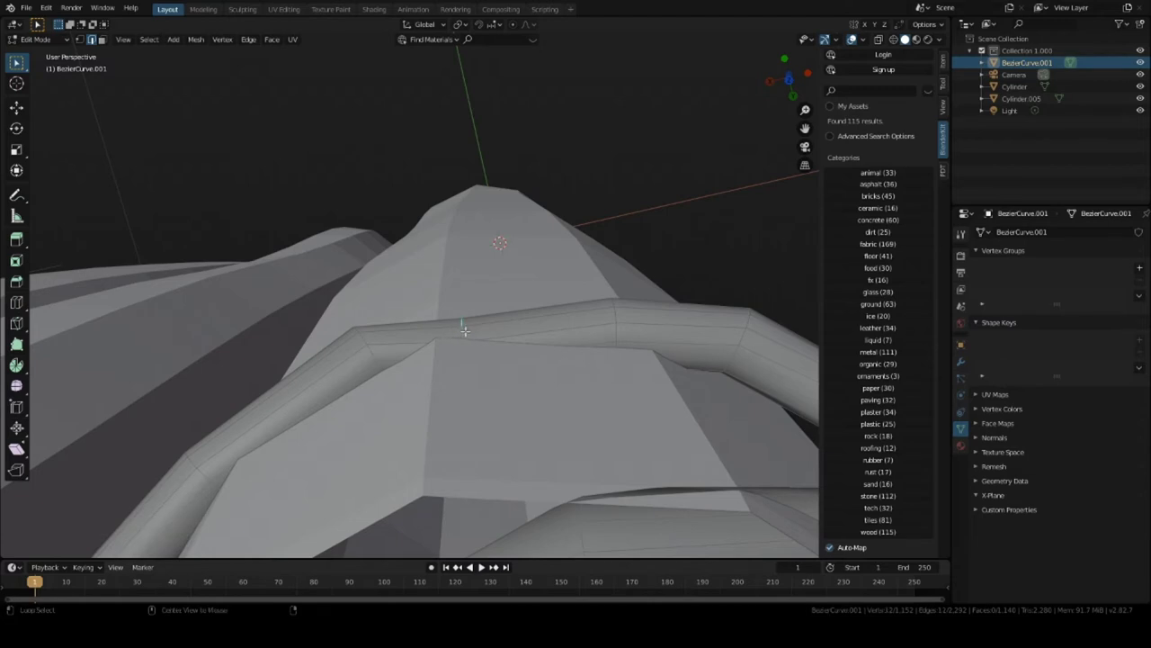
key("g")
key("g")
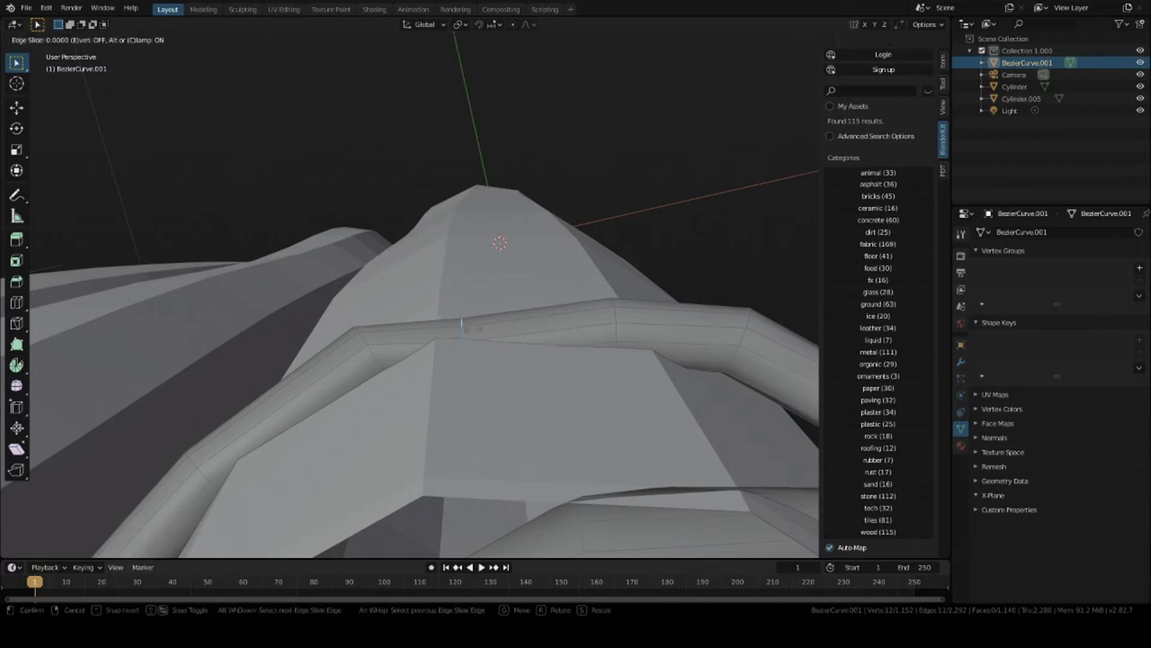
left_click(504, 316)
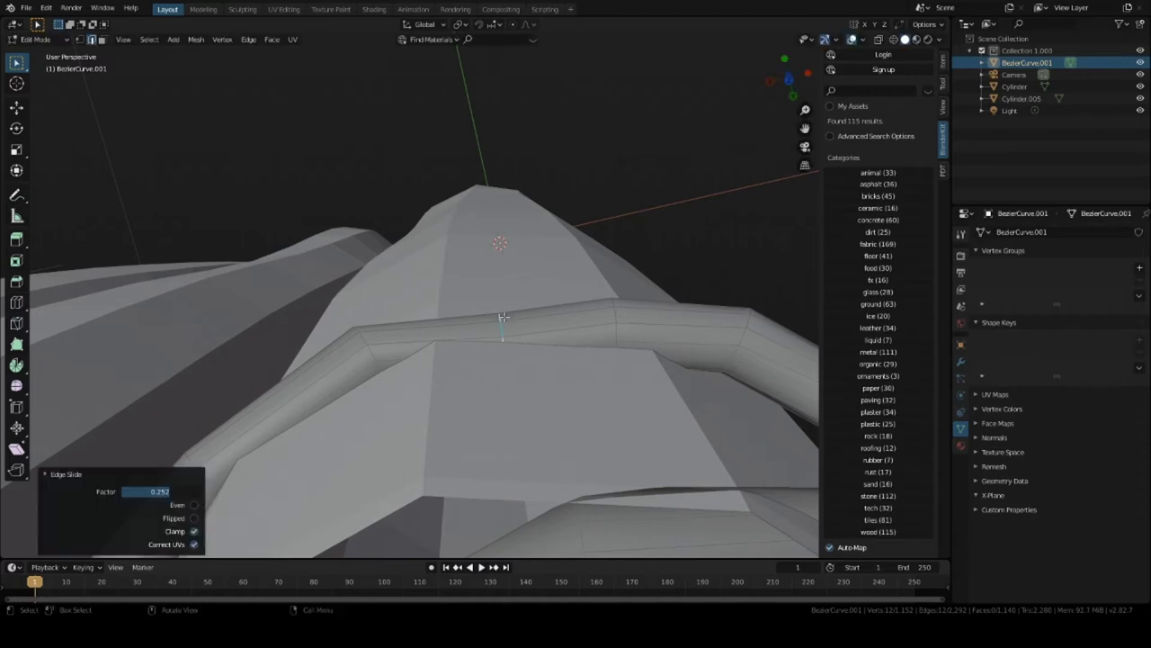
key("g")
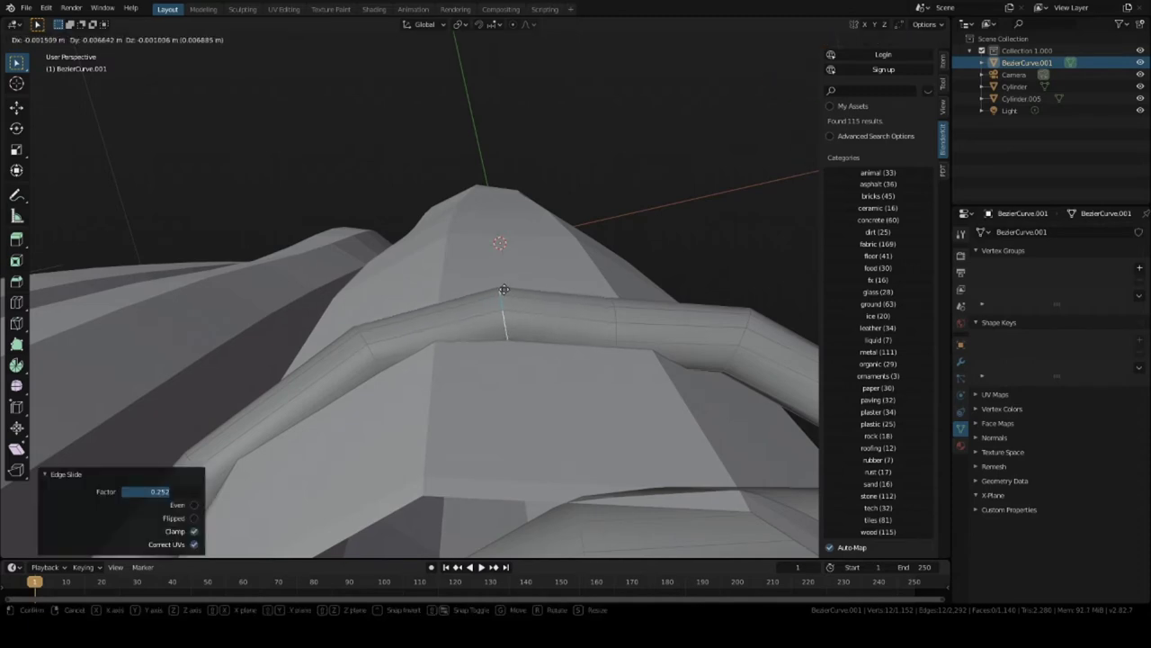
left_click(498, 290)
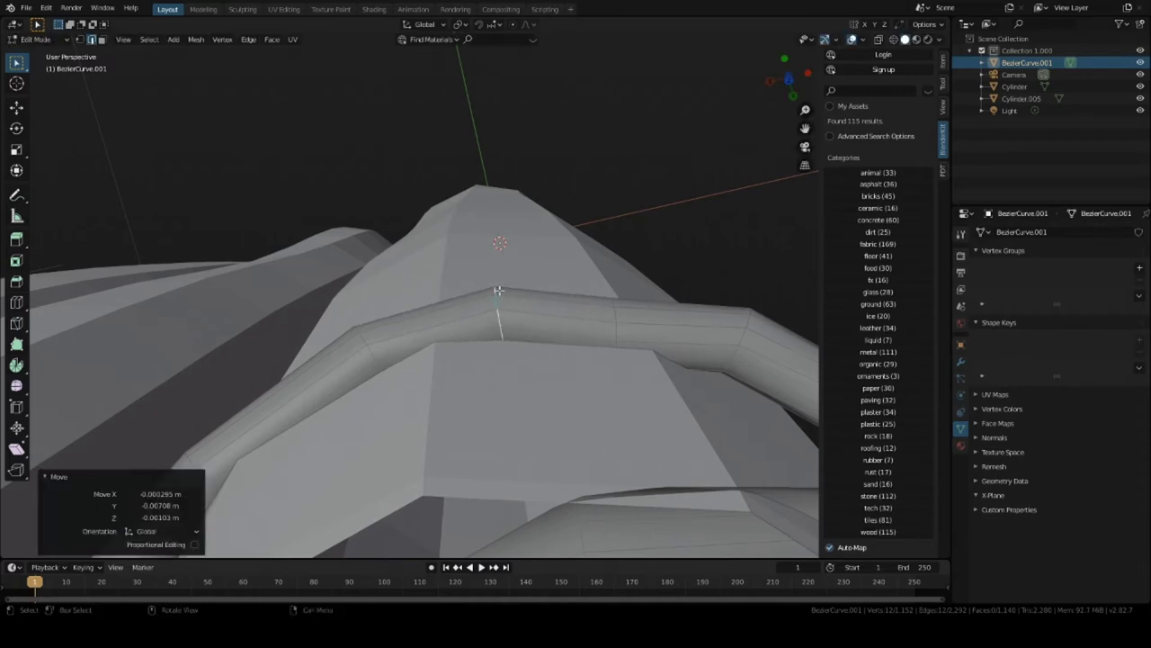
middle_click_drag(497, 303, 517, 317)
middle_click_drag(744, 357, 536, 380)
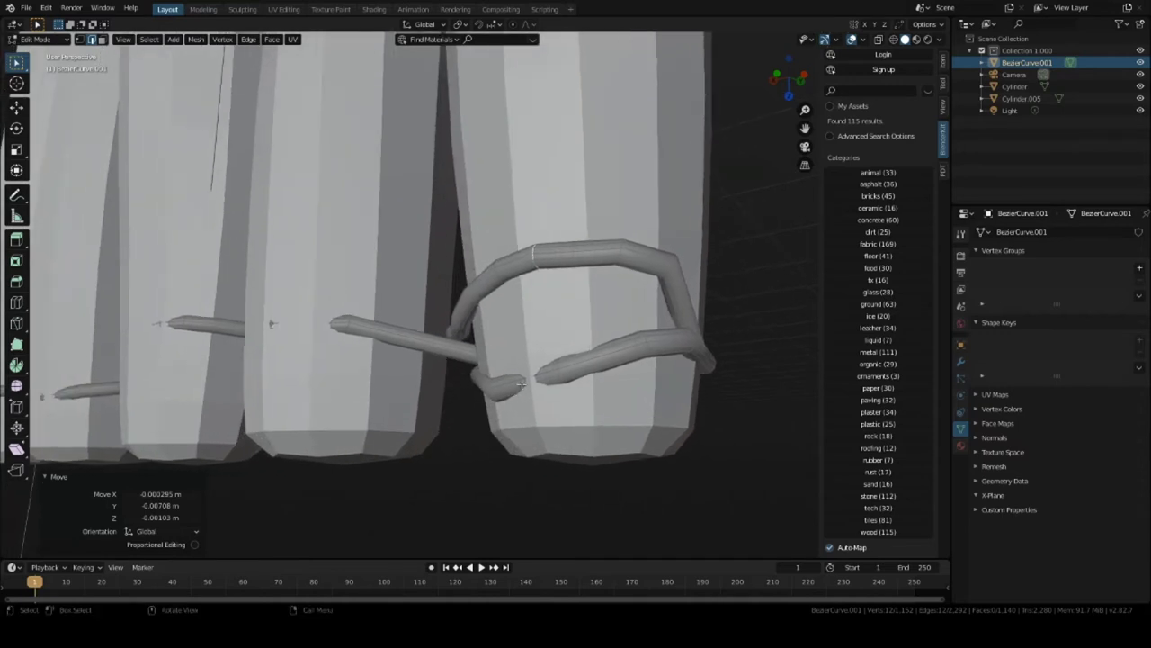
Clear the wire selection and start a move, cancelling it to leave the wire unchanged.
scroll(522, 385, "up", 4)
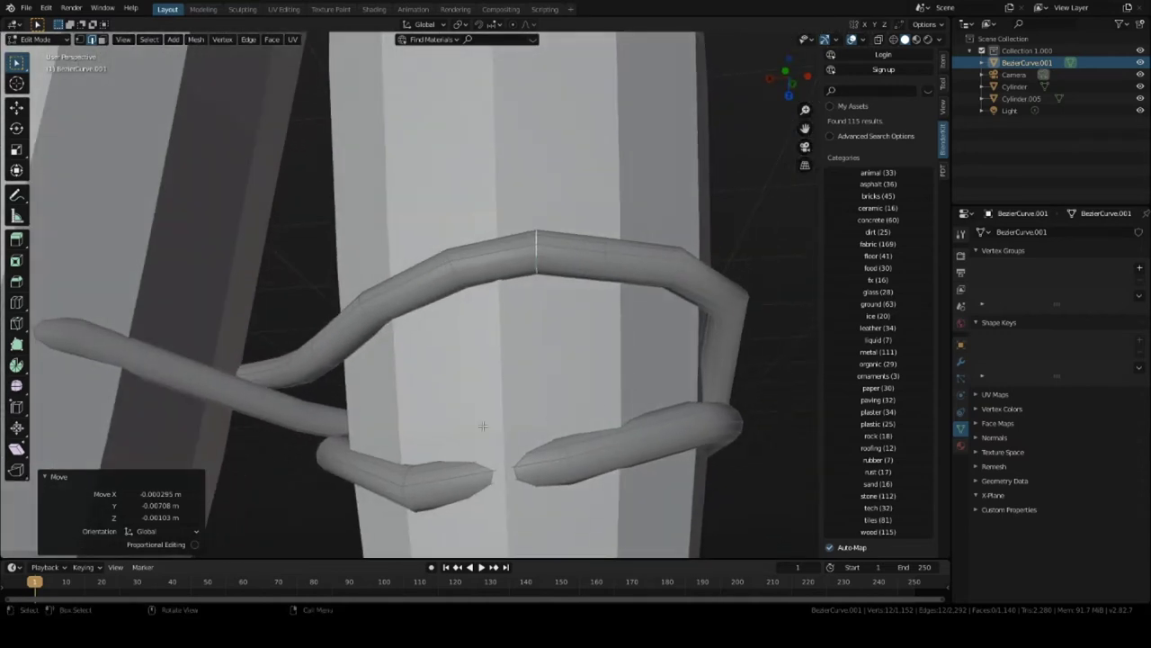
left_click(528, 515)
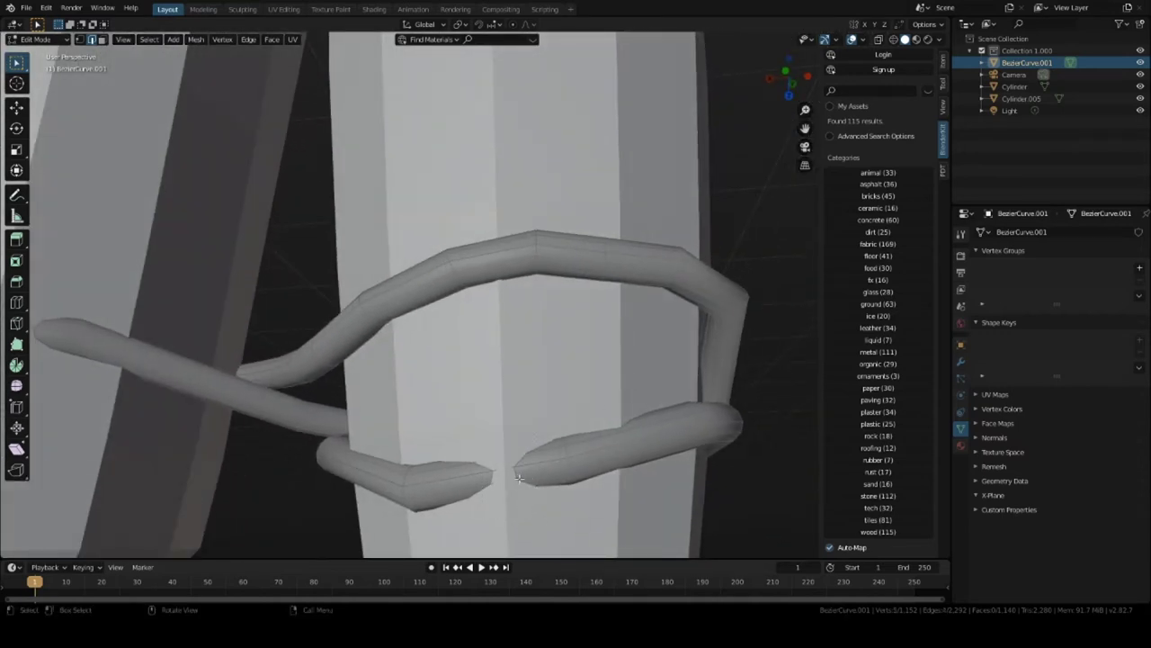
mouse_move(522, 471)
middle_mouse_down()
mouse_move(121, 291)
mouse_move(441, 534)
mouse_move(527, 491)
middle_mouse_up()
key("g")
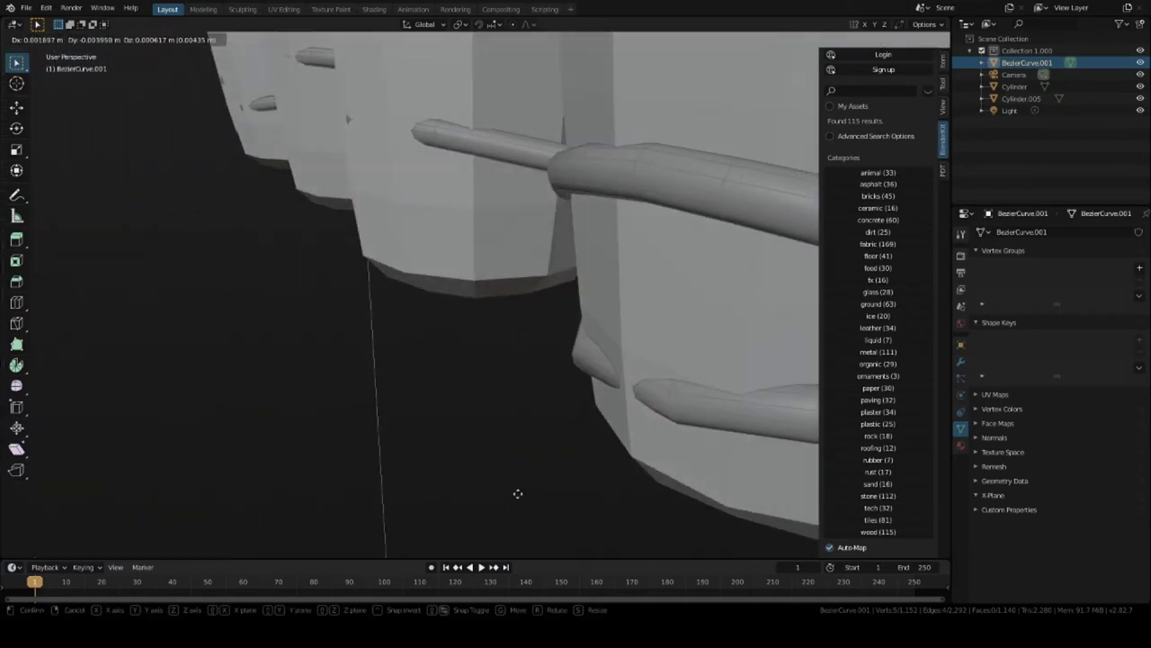
right_click(576, 462)
middle_click_drag(559, 359, 642, 346)
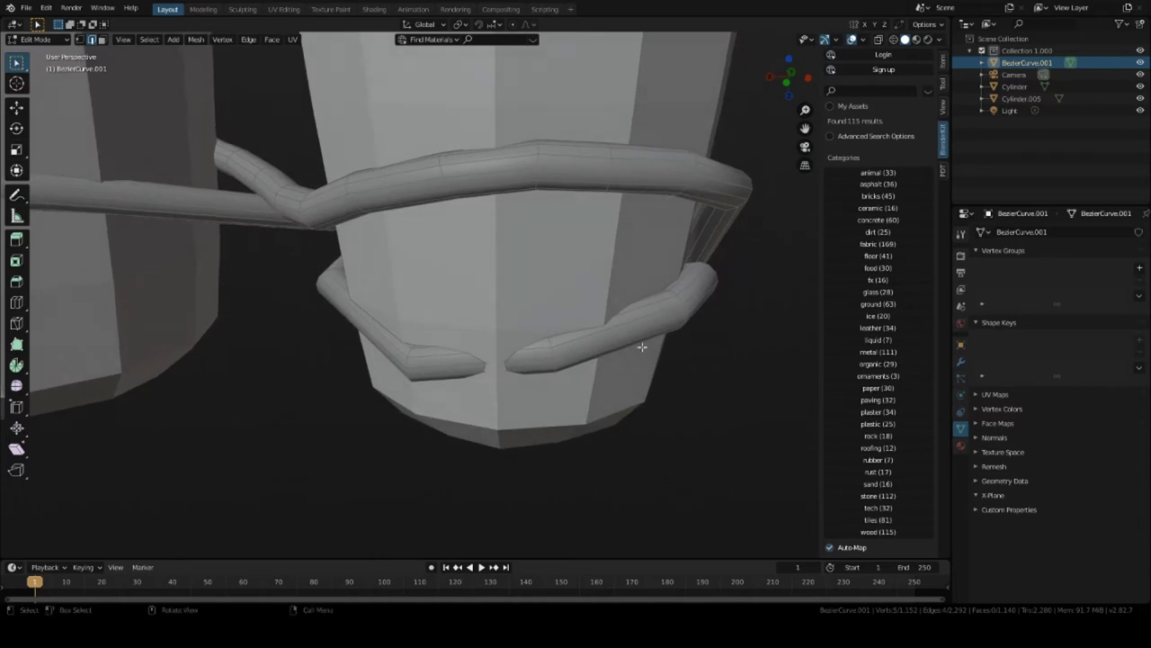
Box-select the lower tube section and move it about (0.0016, -0.0089, 0.0037) m outward.
left_click(895, 39)
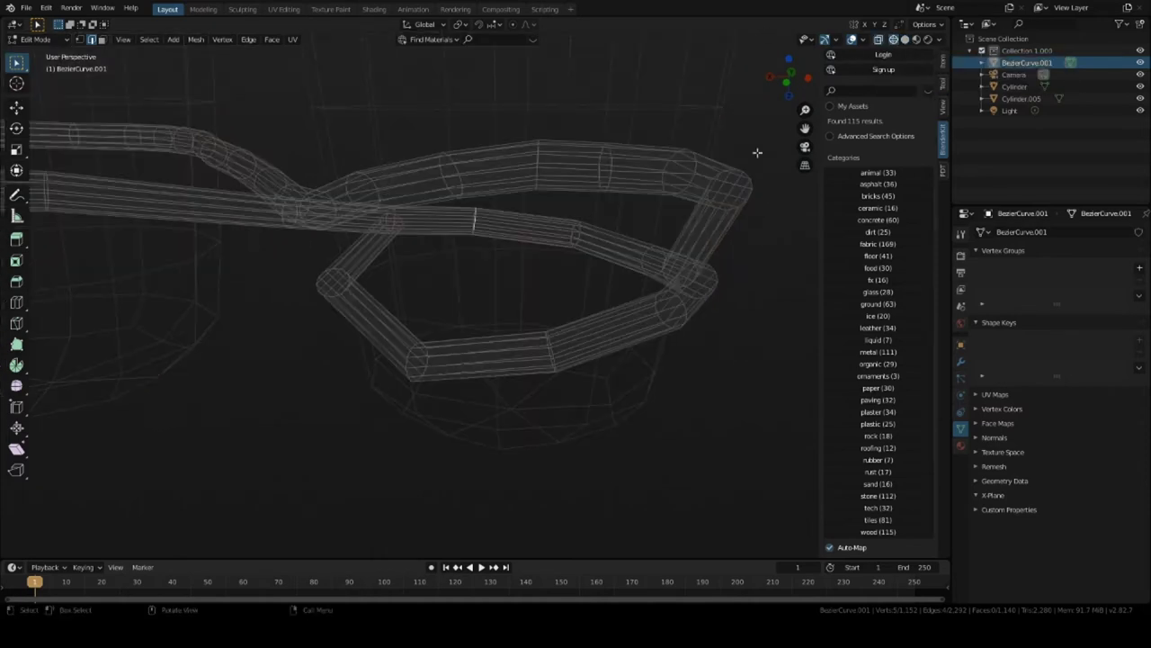
left_click_drag(381, 327, 580, 391)
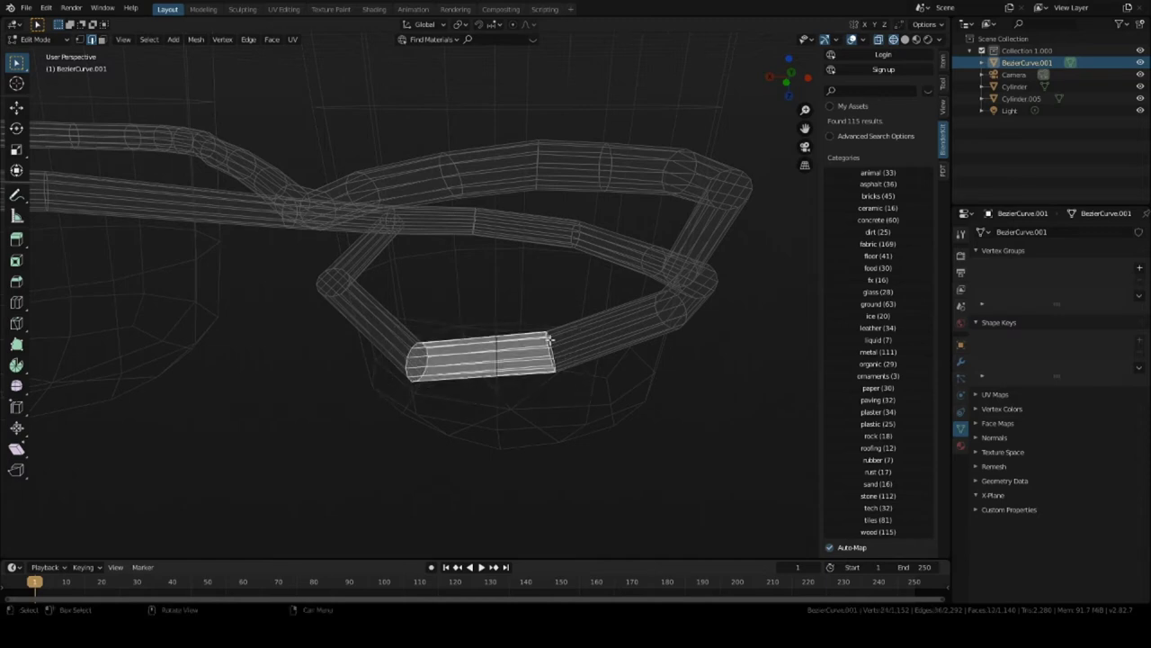
middle_click_drag(548, 339, 544, 387)
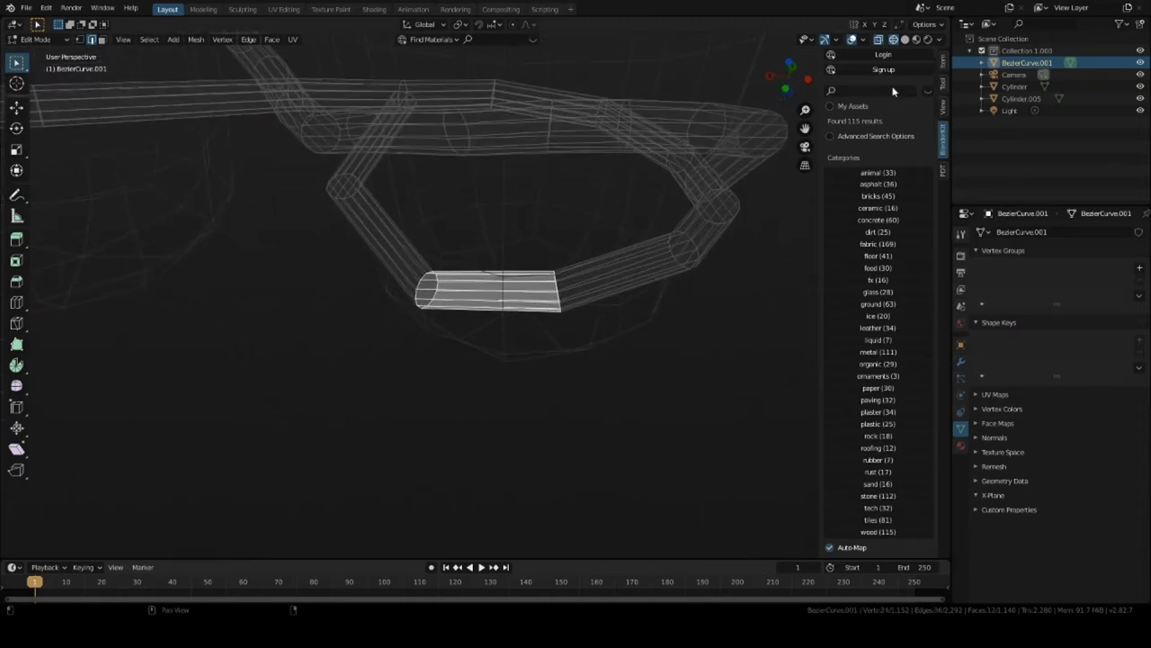
left_click(905, 40)
middle_click_drag(648, 234, 534, 291)
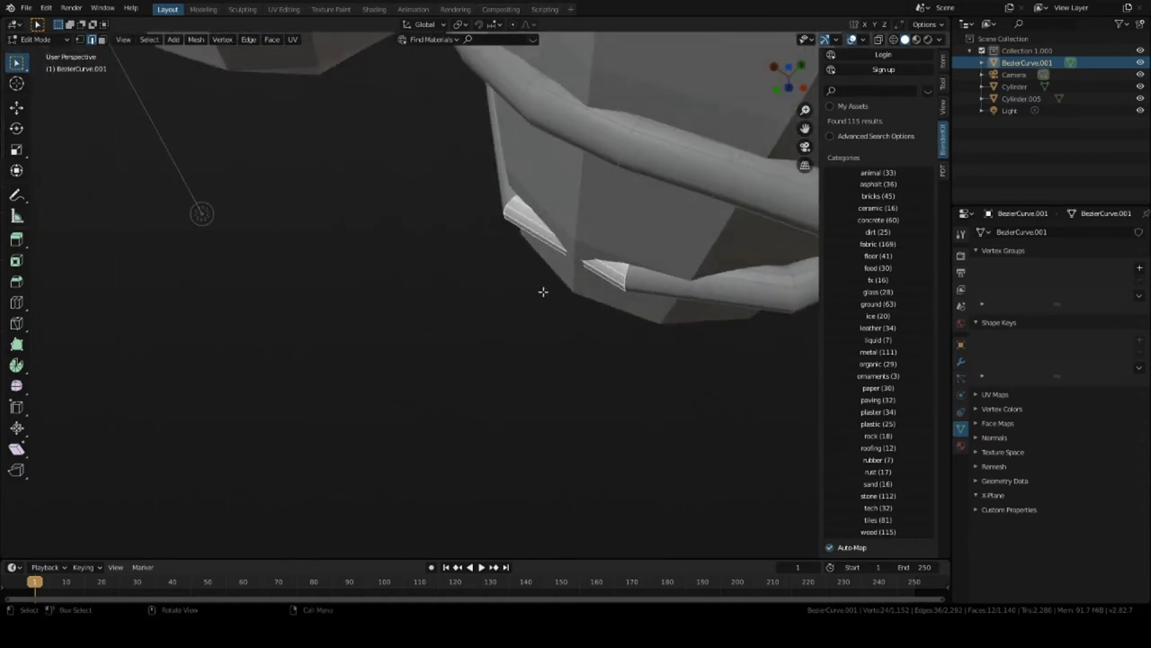
key("g")
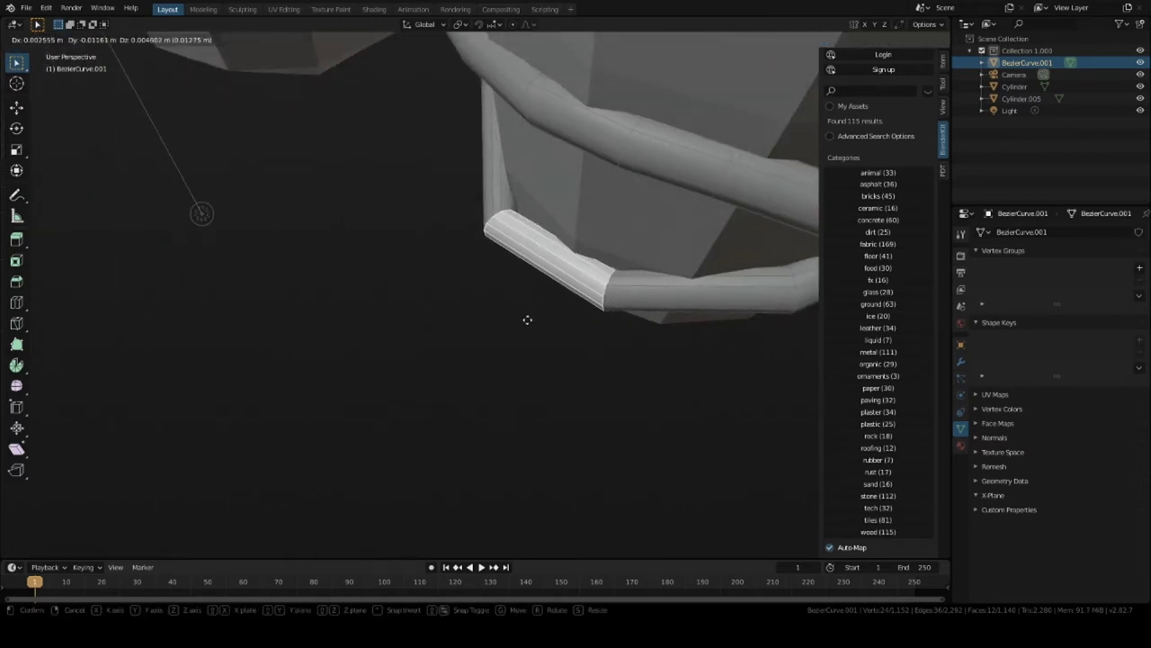
left_click(533, 315)
middle_click_drag(543, 296, 614, 282)
middle_click_drag(407, 289, 696, 161)
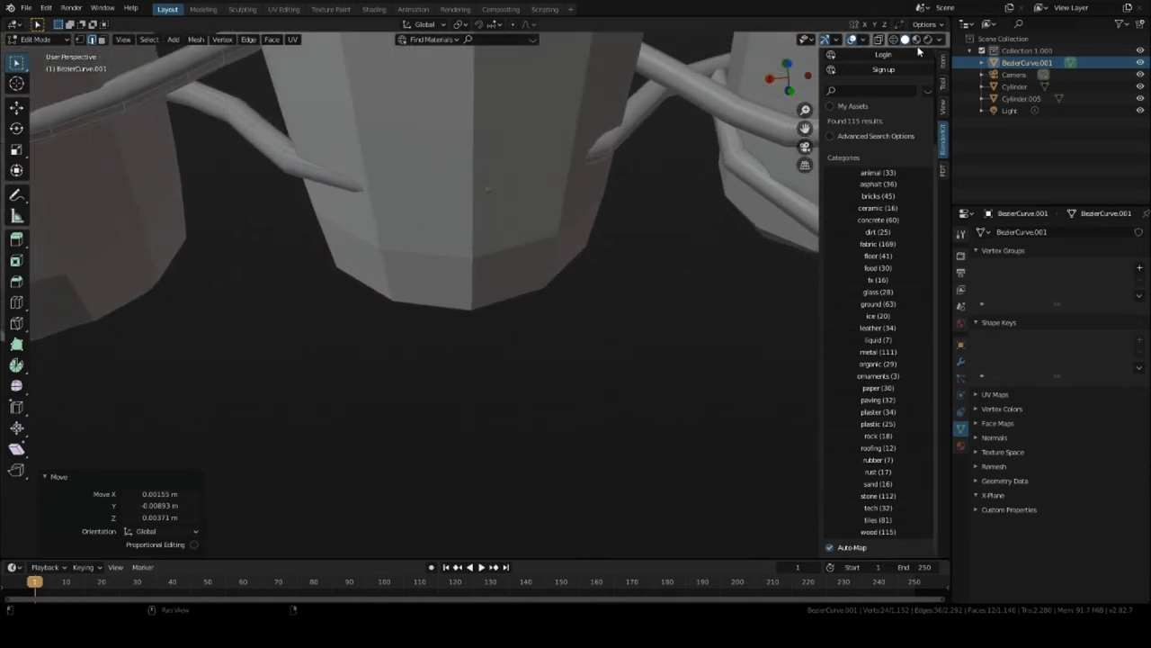
Box-select the middle tube section in wireframe and move it against the post.
key("shift+z")
left_click_drag(338, 135, 517, 226)
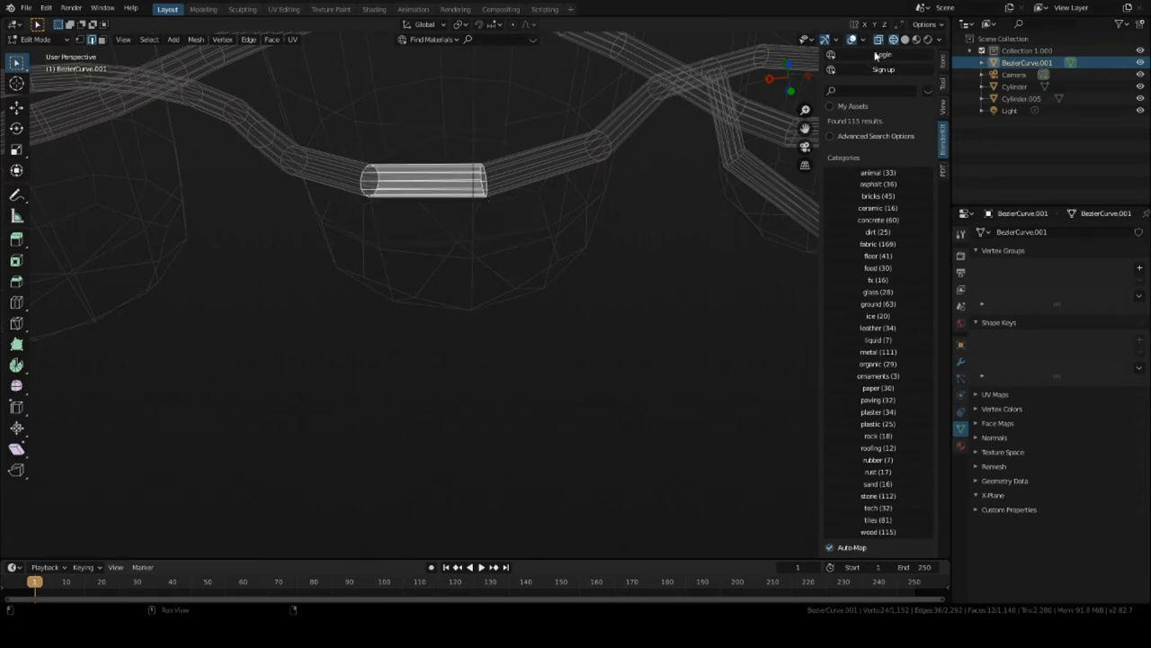
left_click(904, 40)
mouse_move(483, 180)
middle_mouse_down()
mouse_move(462, 216)
mouse_move(472, 224)
middle_mouse_up()
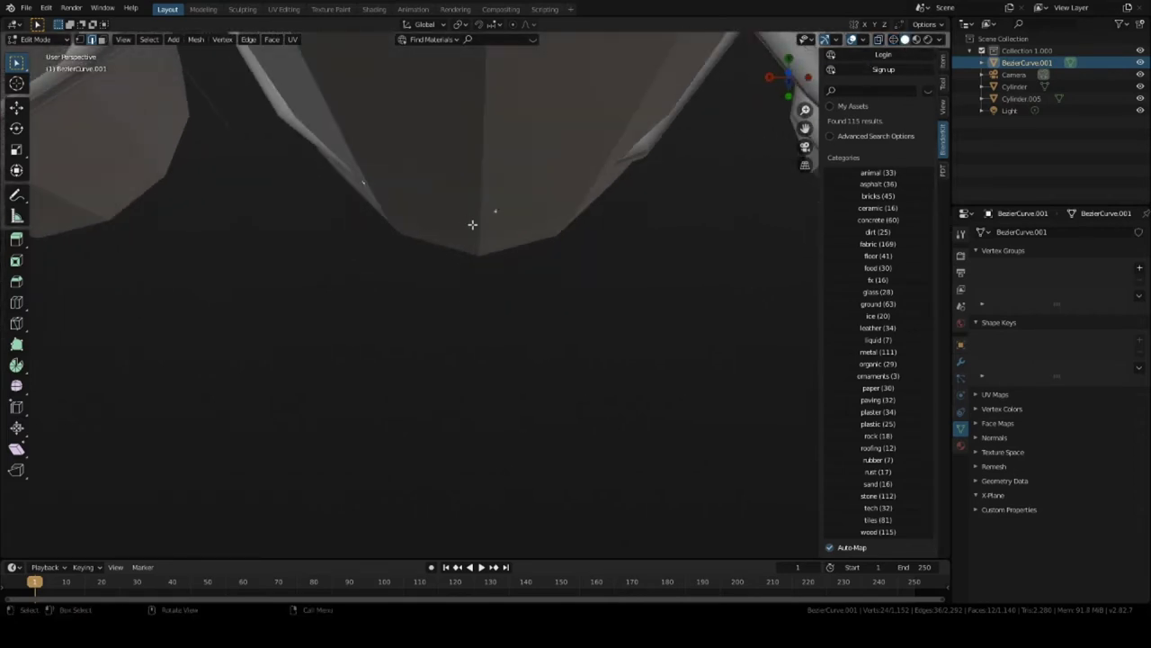
key("g")
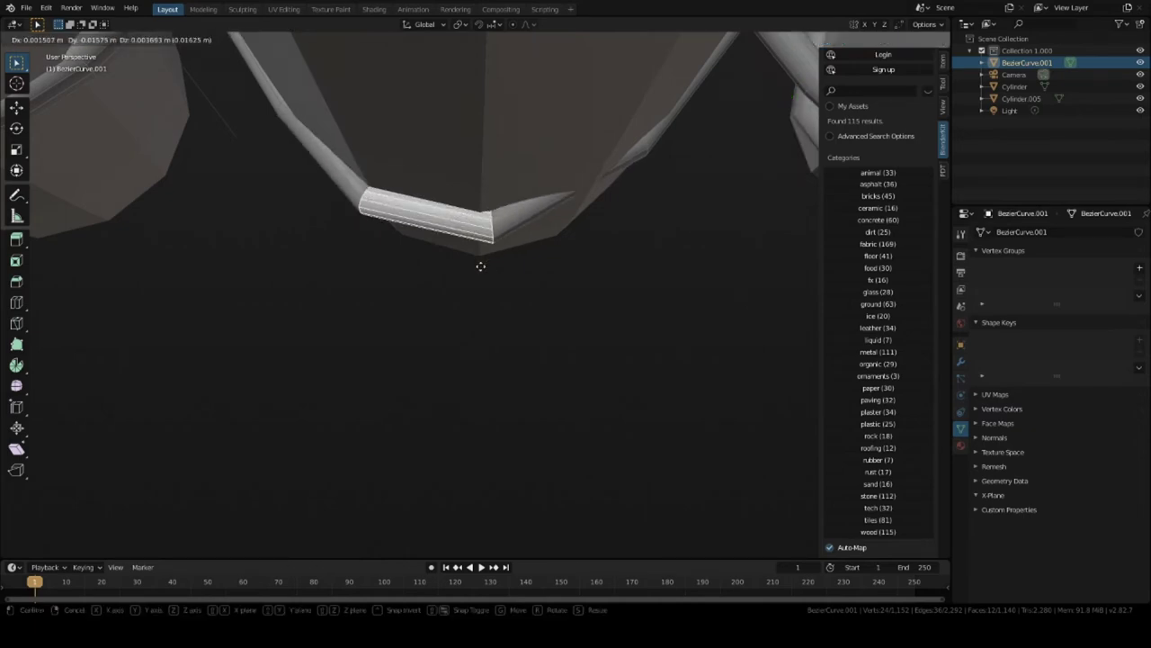
left_click(484, 265)
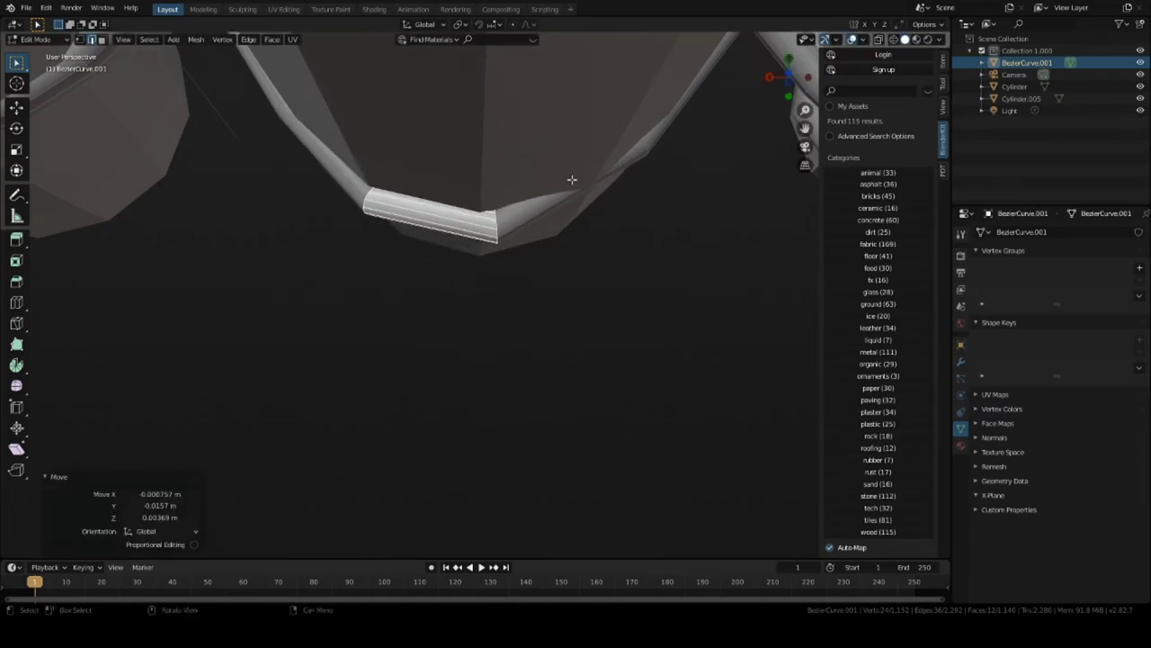
left_click(647, 141)
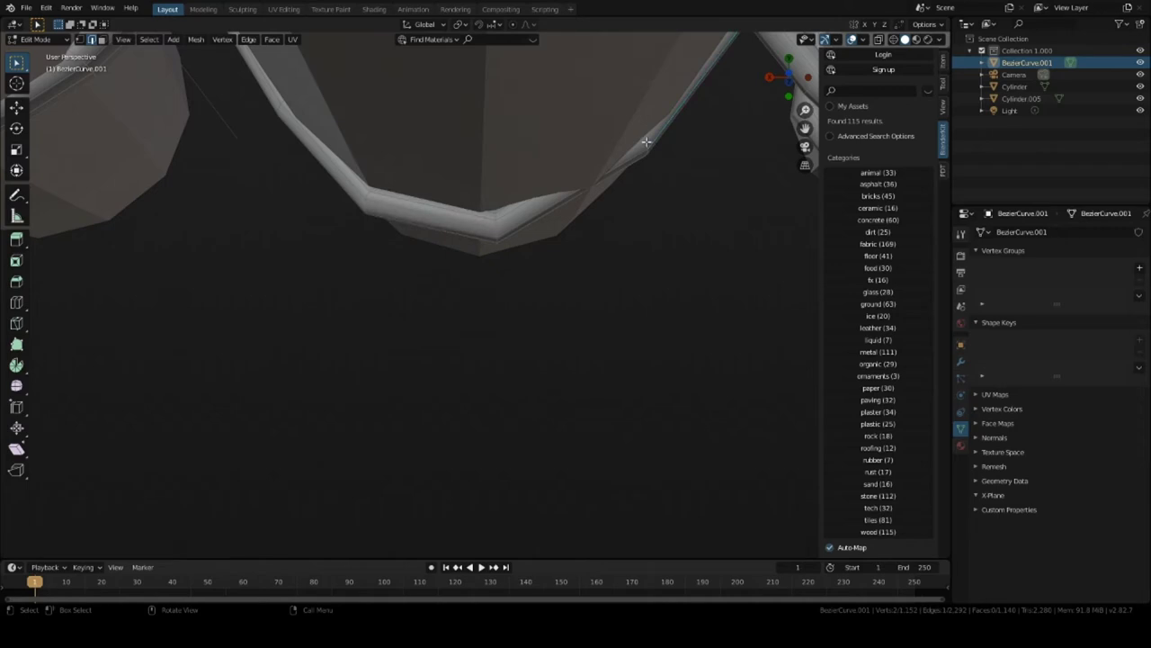
Move a cross-section edge ring about (0.0028, -0.0154, 0.0014) m to close the gap at the post.
key("alt")
mouse_move(654, 163)
middle_mouse_down()
mouse_move(594, 116)
mouse_move(645, 177)
middle_mouse_up()
key("alt")
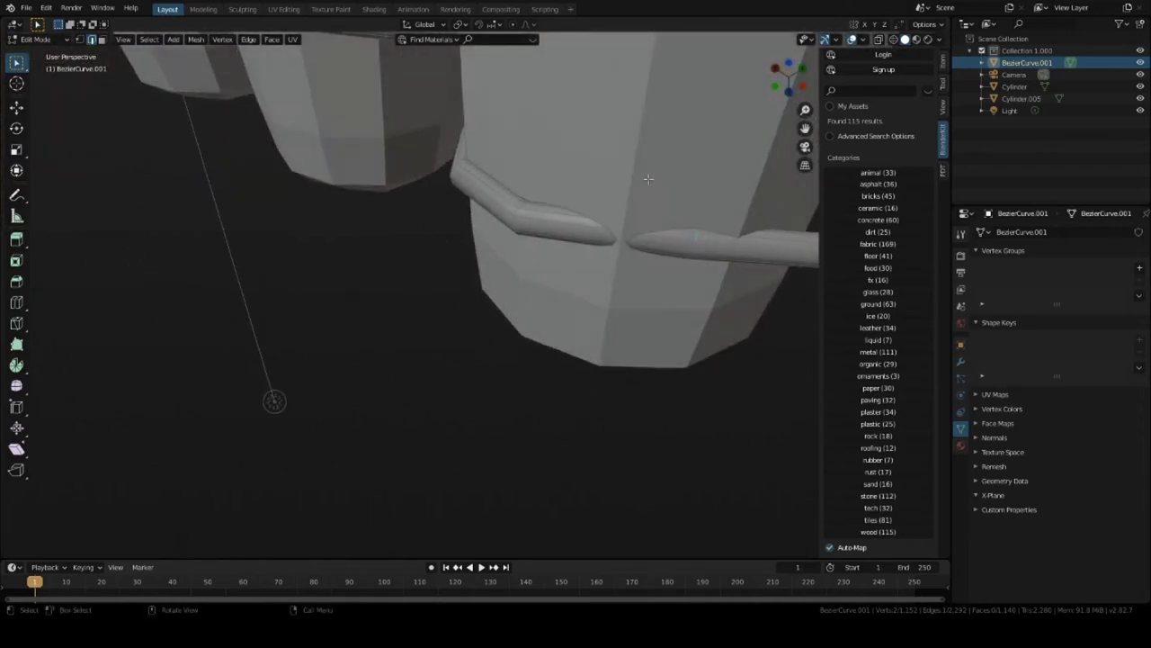
left_click(693, 254, "alt")
left_click(698, 248, "alt")
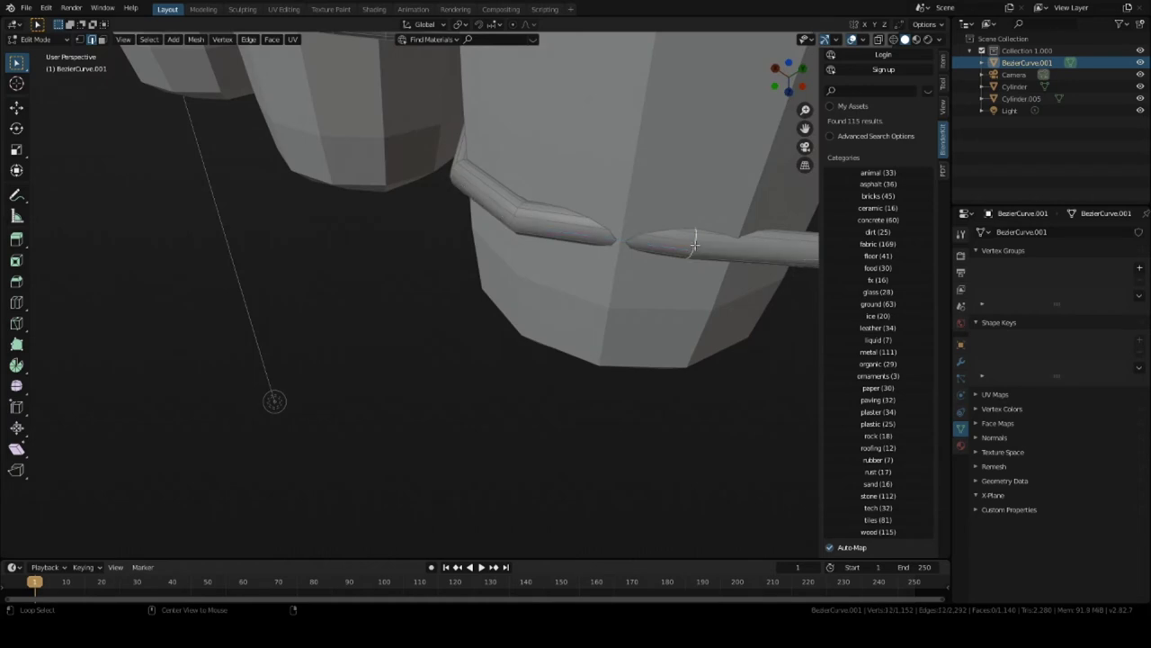
middle_click_drag(698, 247, 685, 309)
key("g")
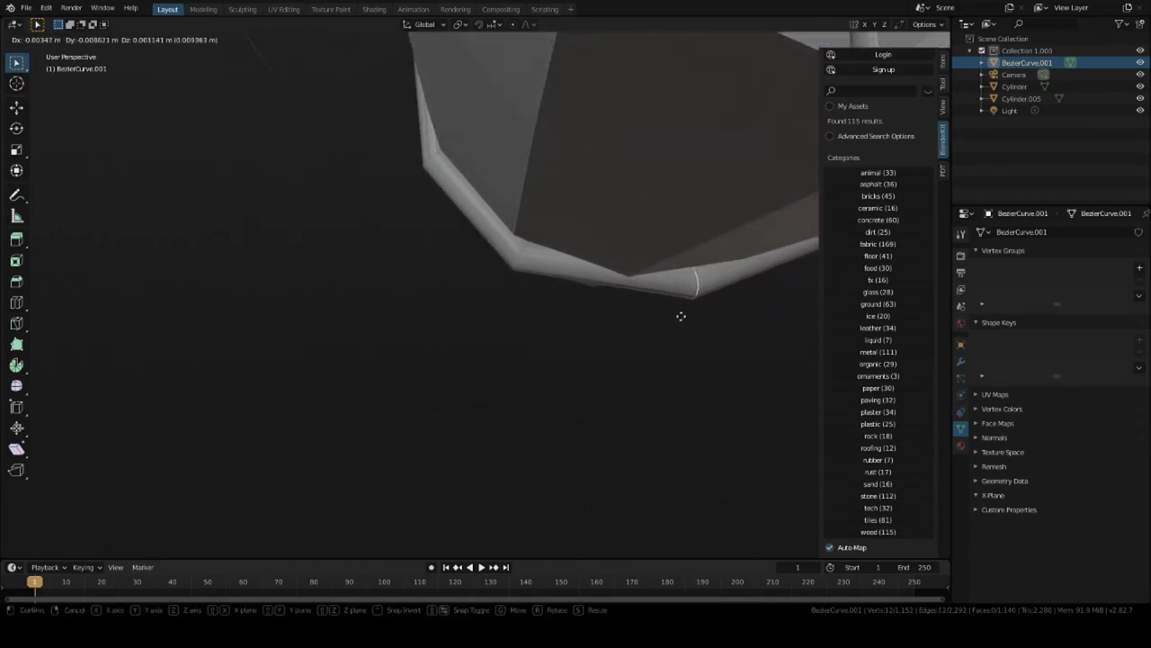
left_click(667, 321)
middle_click_drag(667, 321, 686, 259)
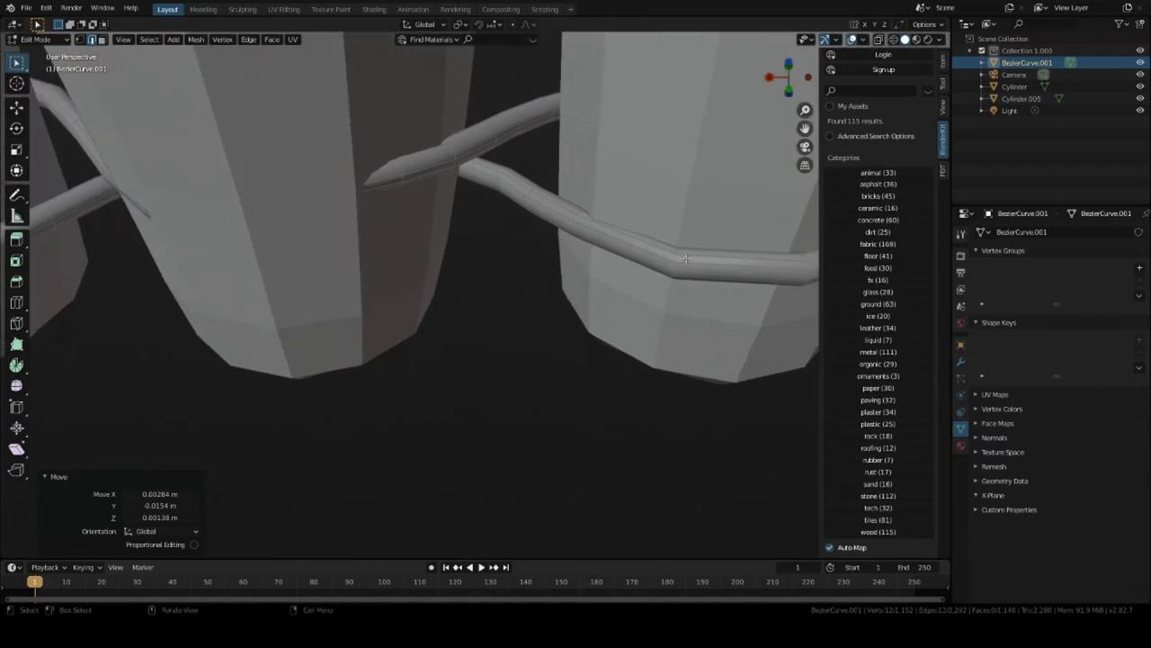
Box-select the lower tube sections of the wire in wireframe and move them against the post.
left_click(894, 40)
mouse_move(321, 249)
middle_mouse_down()
mouse_move(368, 276)
mouse_move(363, 292)
mouse_move(316, 276)
middle_mouse_up()
middle_click_drag(245, 267, 268, 212)
left_click_drag(260, 188, 549, 362)
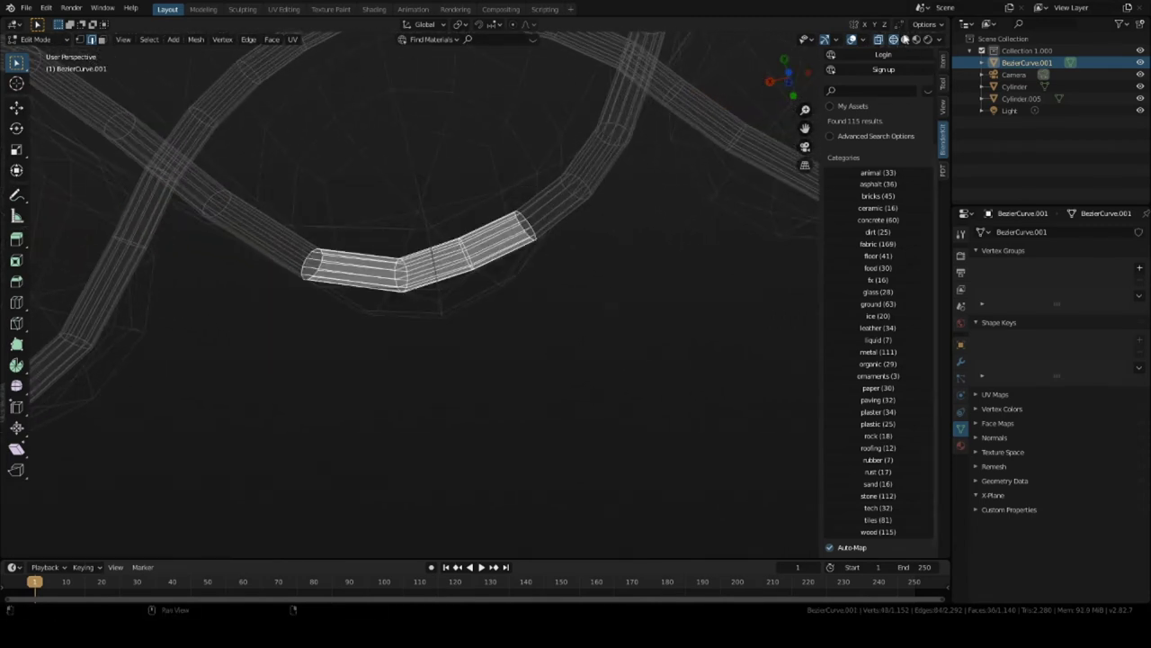
left_click(905, 39)
middle_click_drag(575, 227, 576, 254)
key("g")
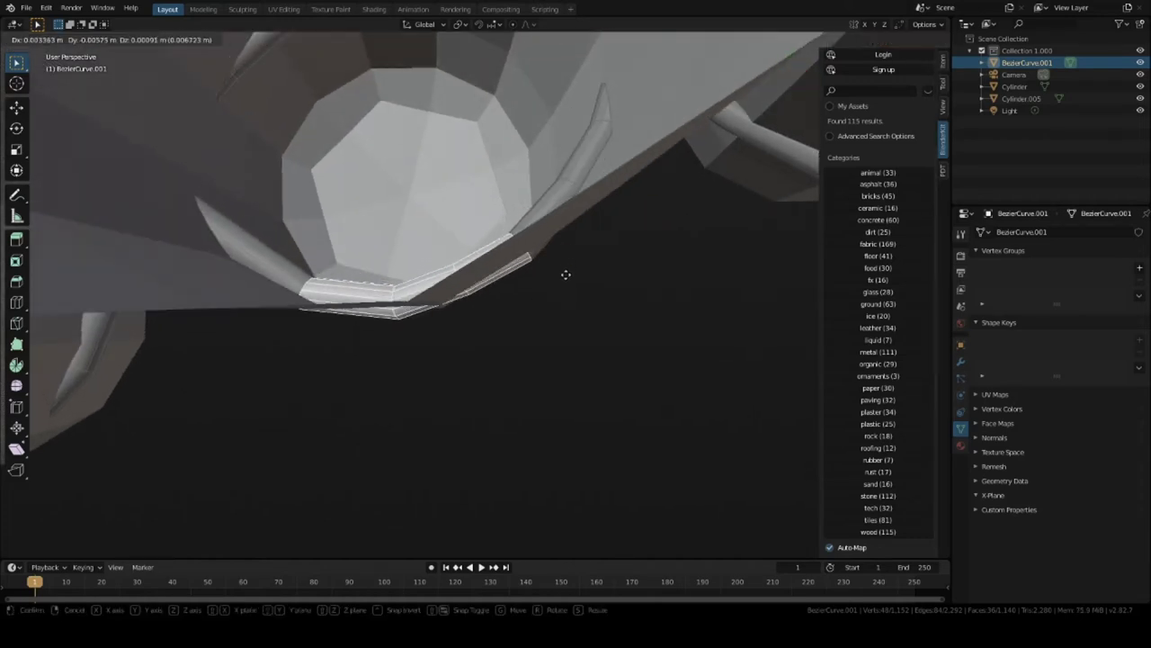
left_click(565, 299)
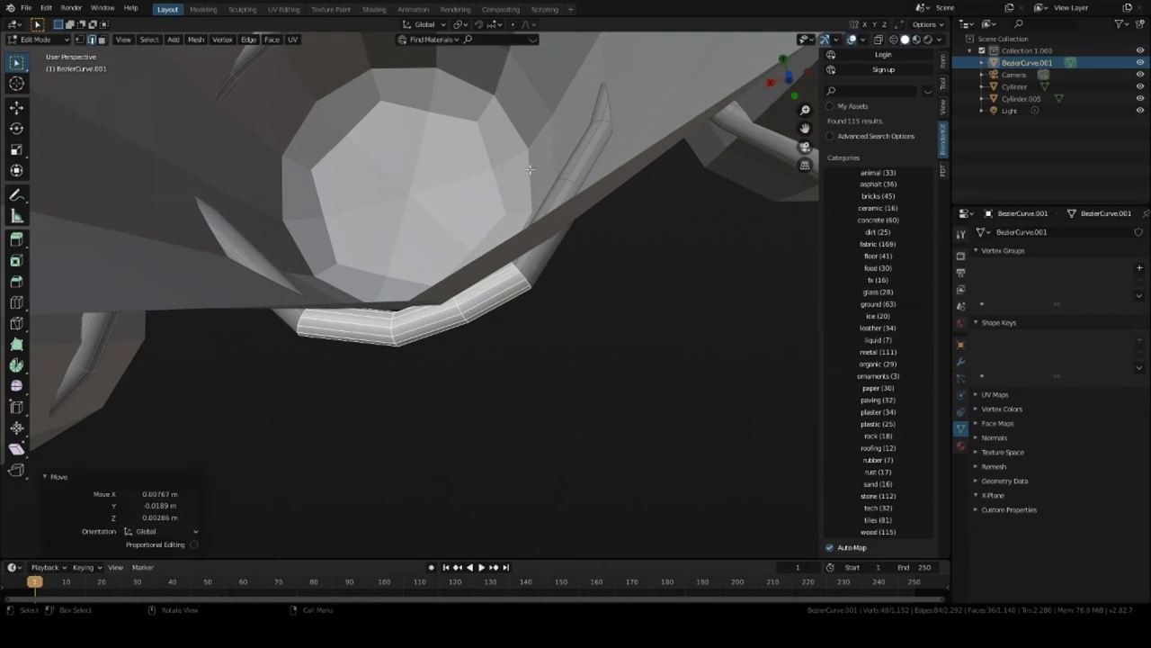
key("alt+a")
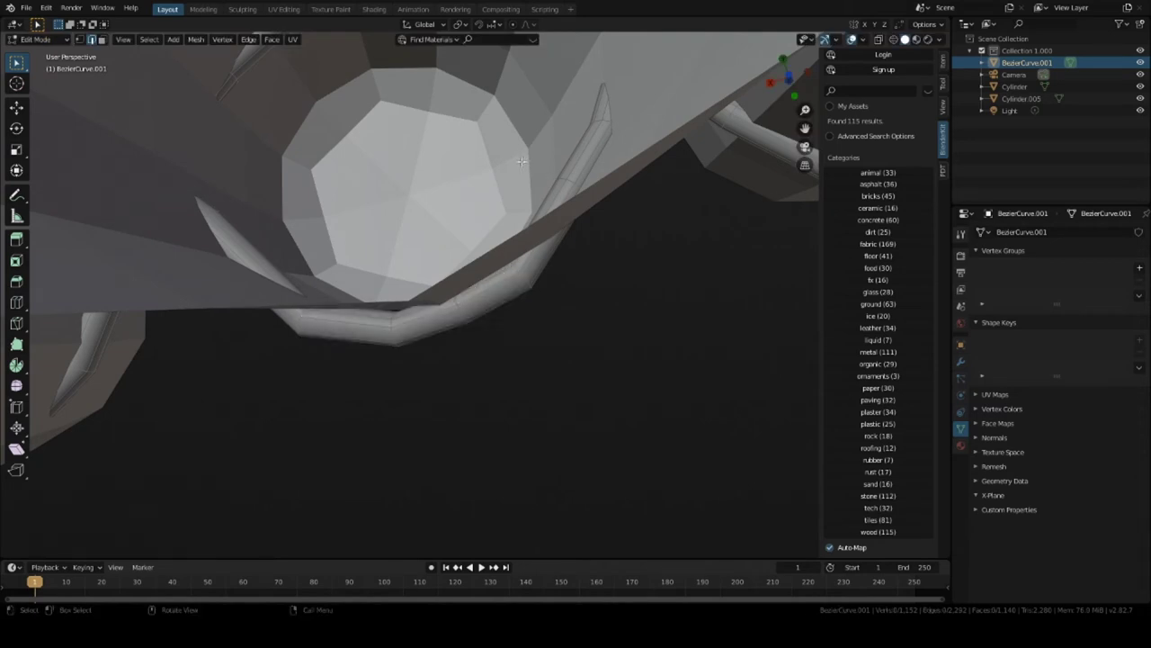
Reselect the lower tube section across the post and move it closer to the post.
middle_click_drag(525, 156, 453, 84)
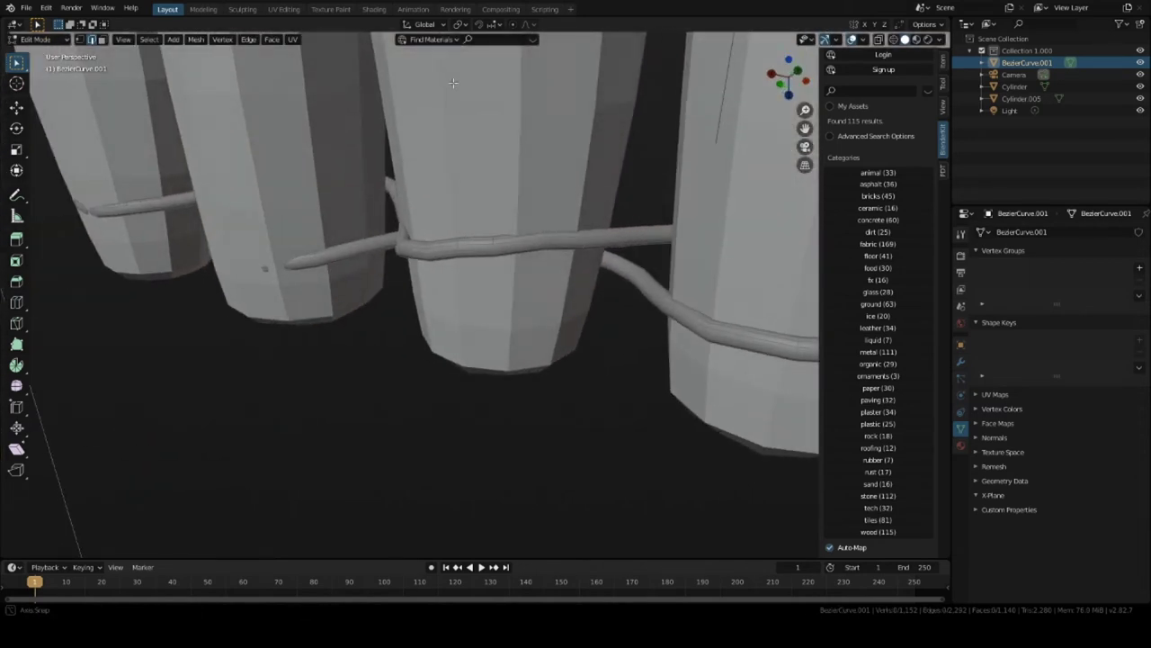
scroll(548, 185, "up", 5)
middle_click_drag(602, 196, 493, 185)
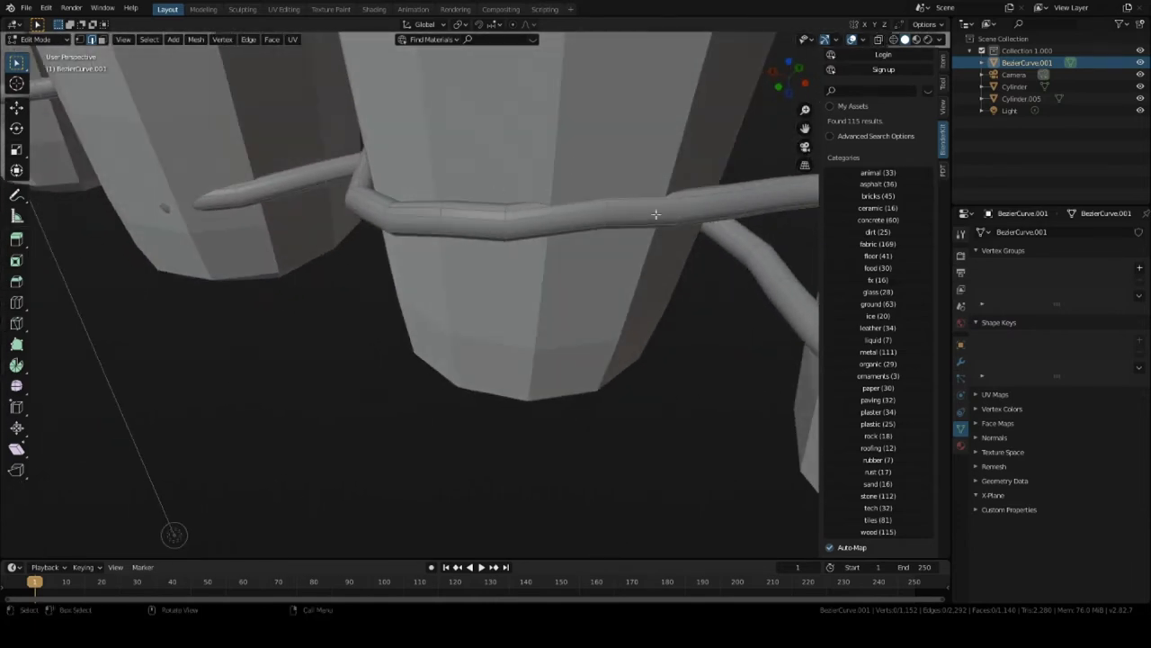
left_click_drag(486, 171, 699, 266)
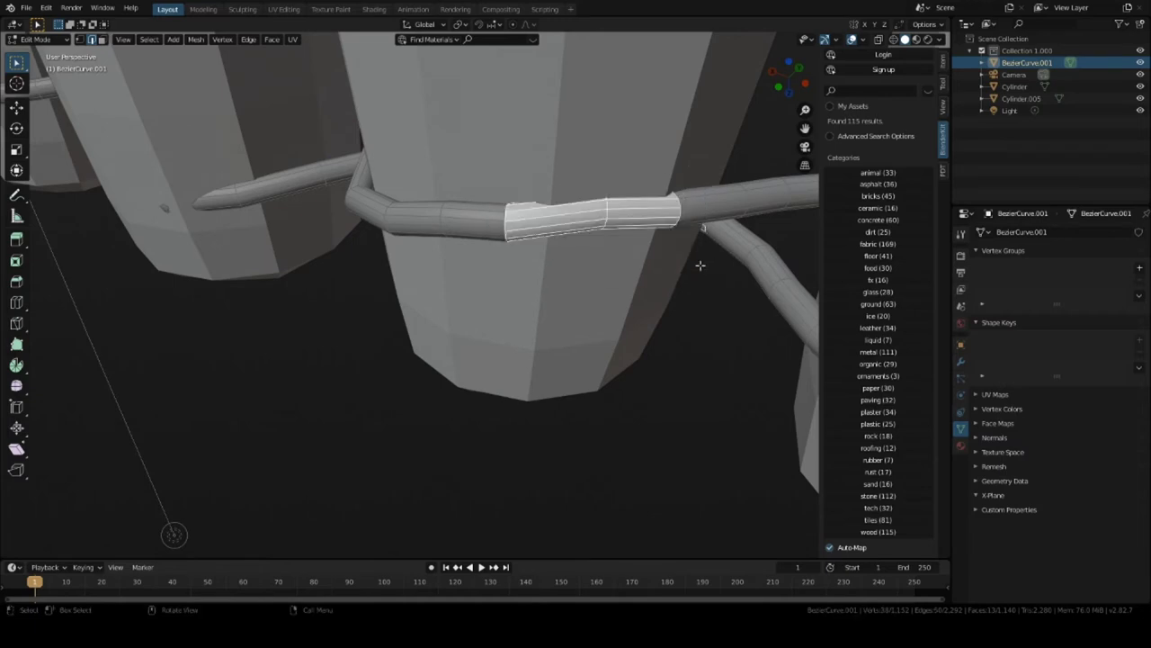
left_click(894, 41)
mouse_move(646, 229)
middle_mouse_down()
mouse_move(604, 265)
mouse_move(624, 405)
middle_mouse_up()
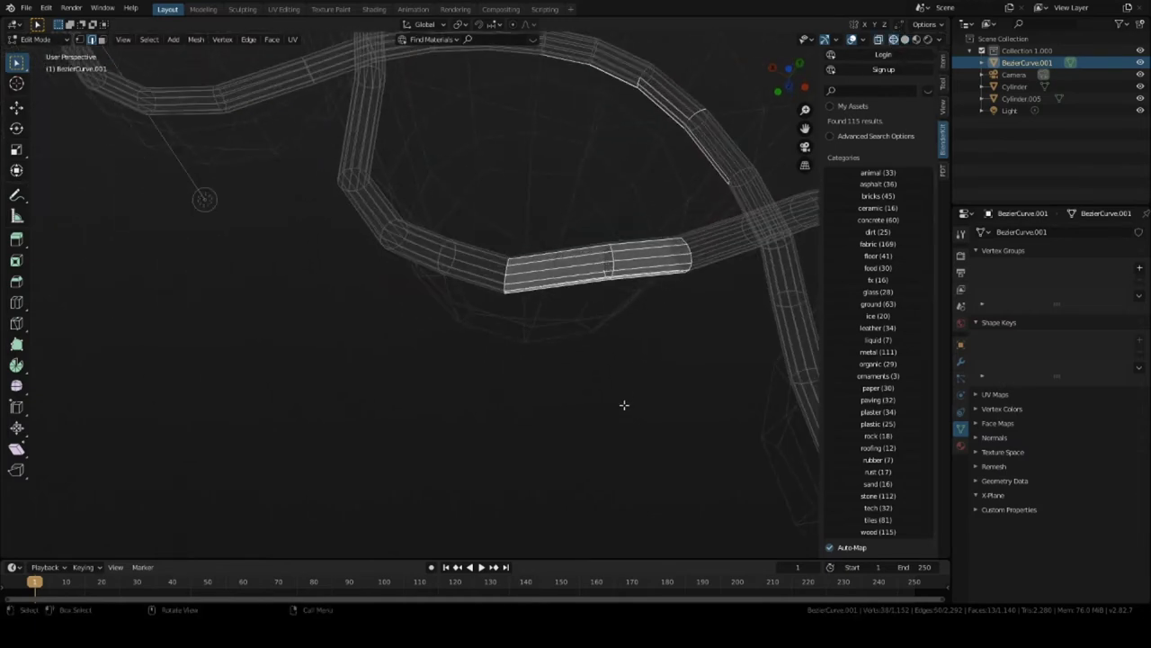
left_click(549, 304)
left_click_drag(484, 212, 714, 363)
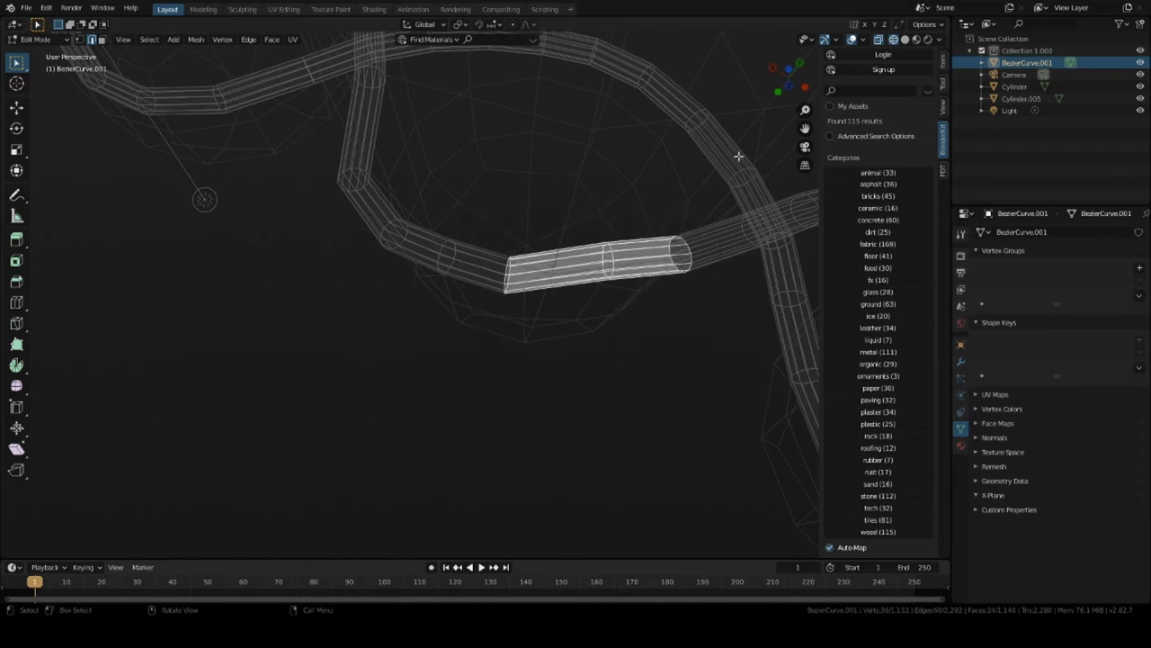
left_click(906, 41)
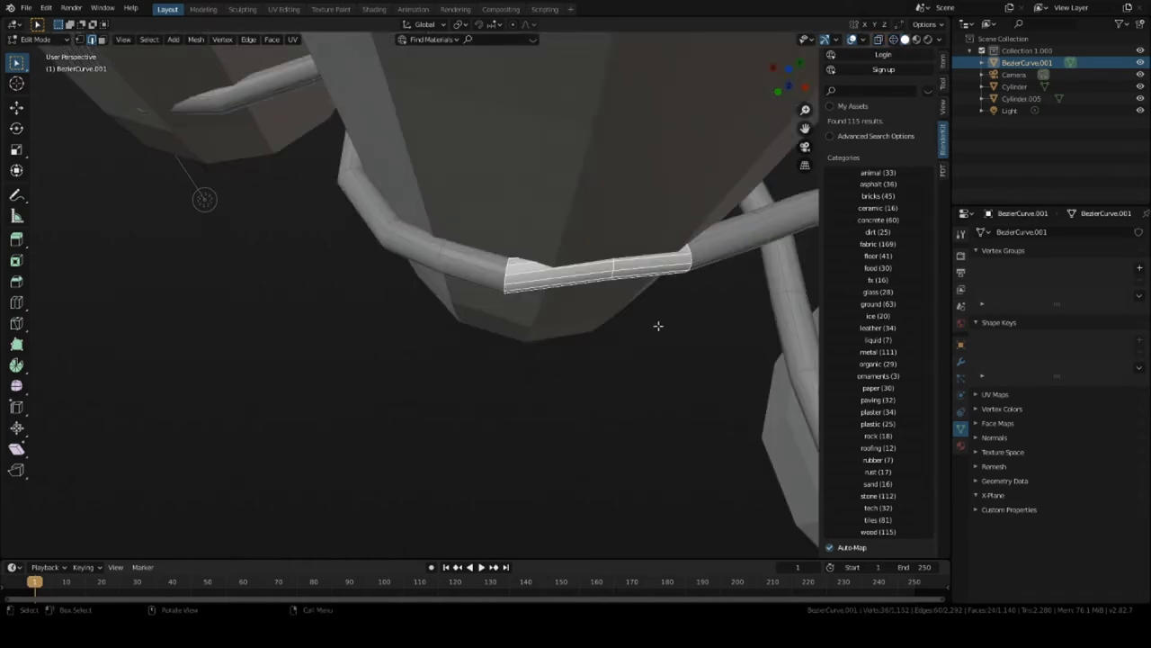
key("g")
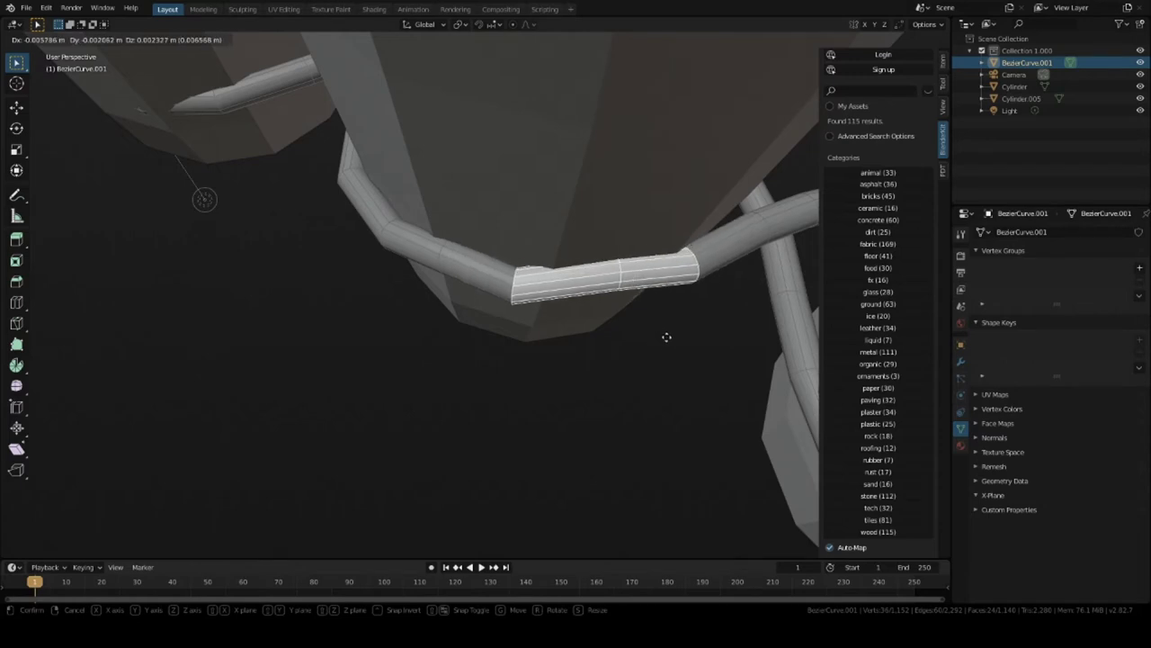
left_click(667, 337)
Move the ring at the section's right end and another edge ring of the tube.
left_click_drag(657, 189, 726, 331)
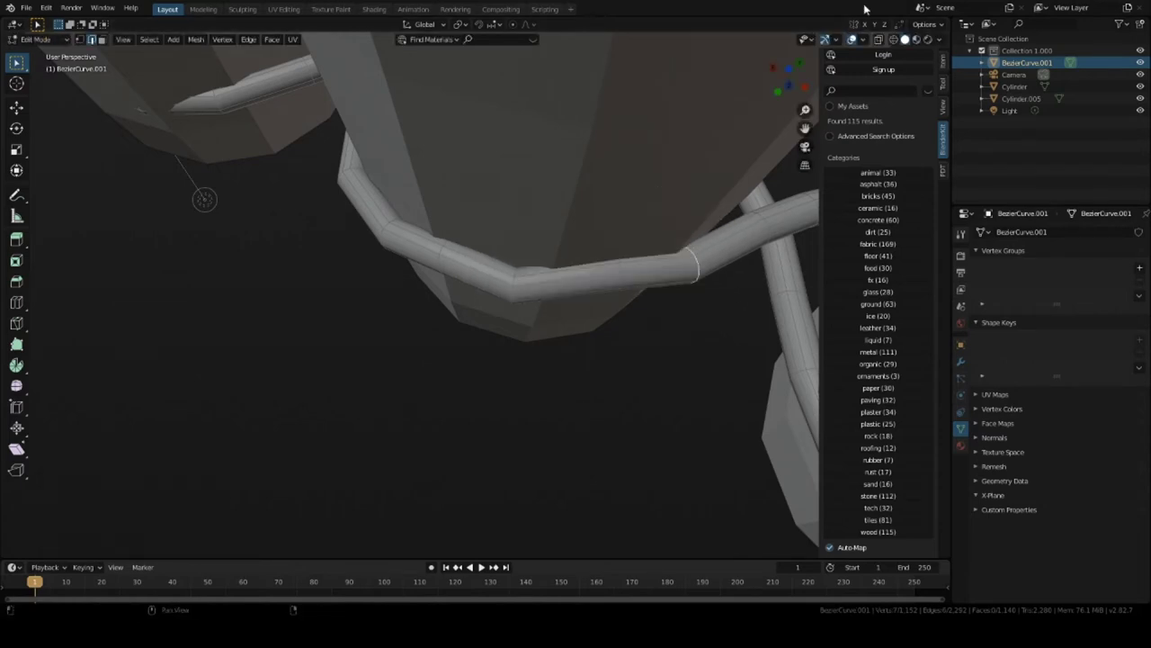
left_click(895, 41)
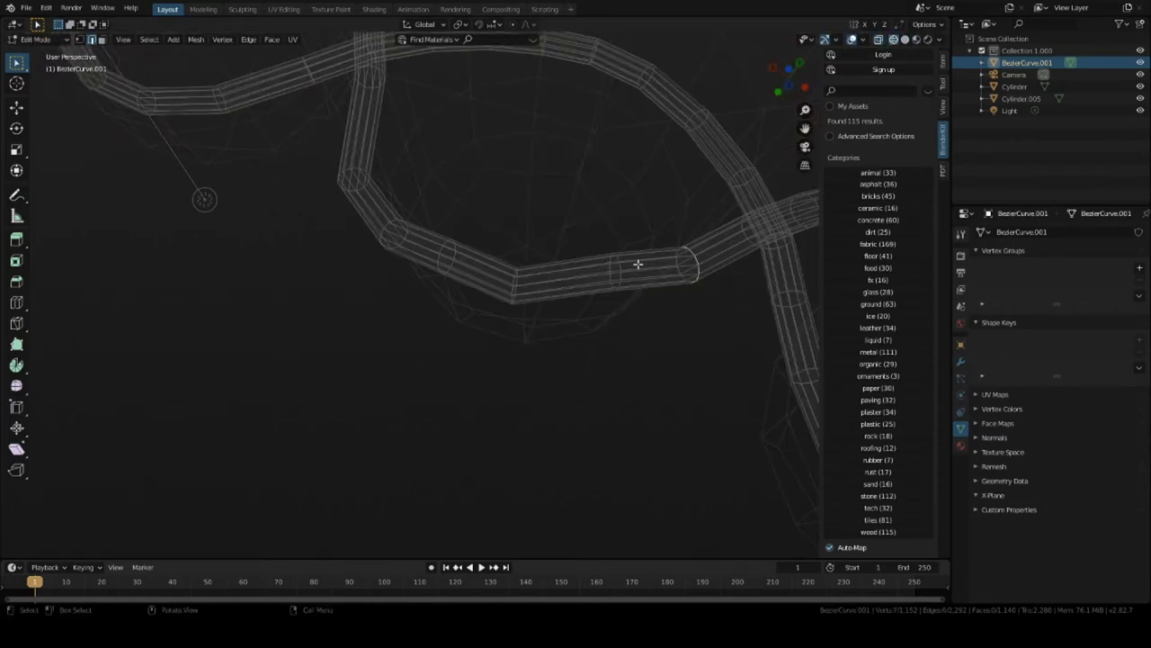
left_click_drag(662, 225, 714, 300)
key("g")
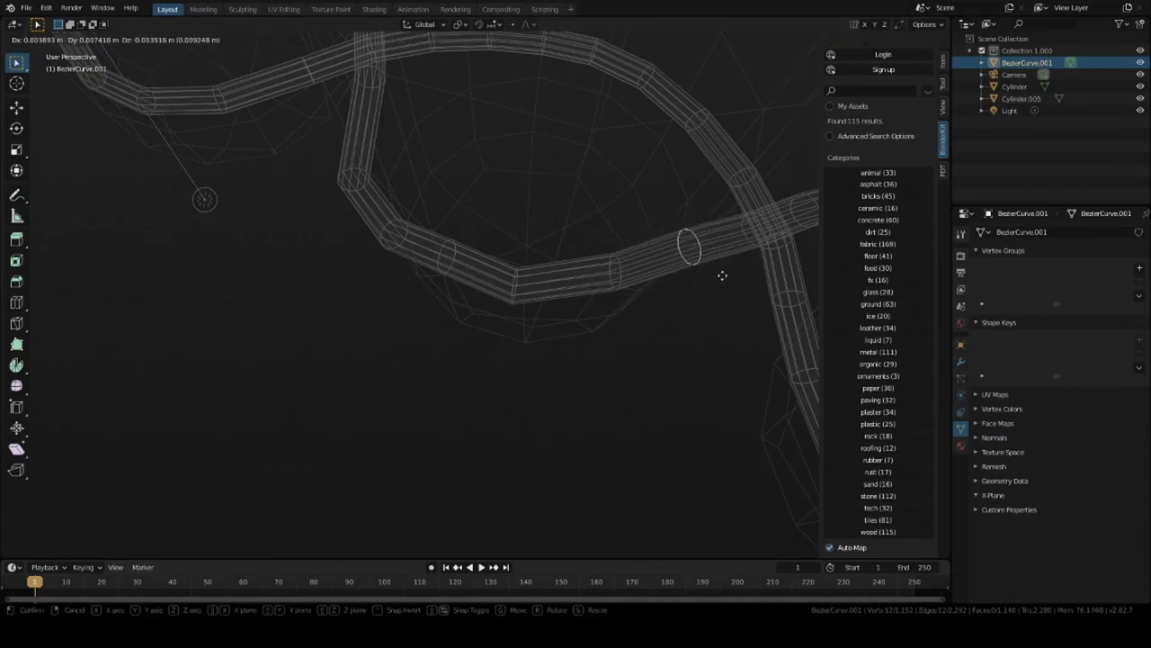
left_click(701, 272)
left_click_drag(572, 226, 642, 311)
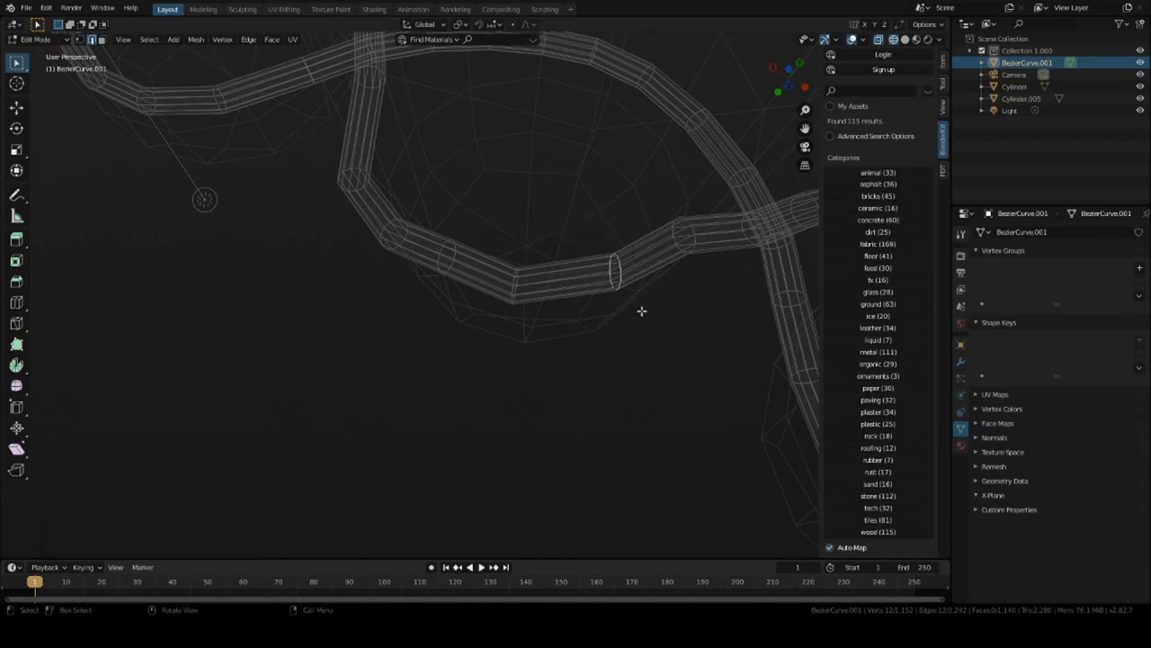
key("g")
left_click(631, 313)
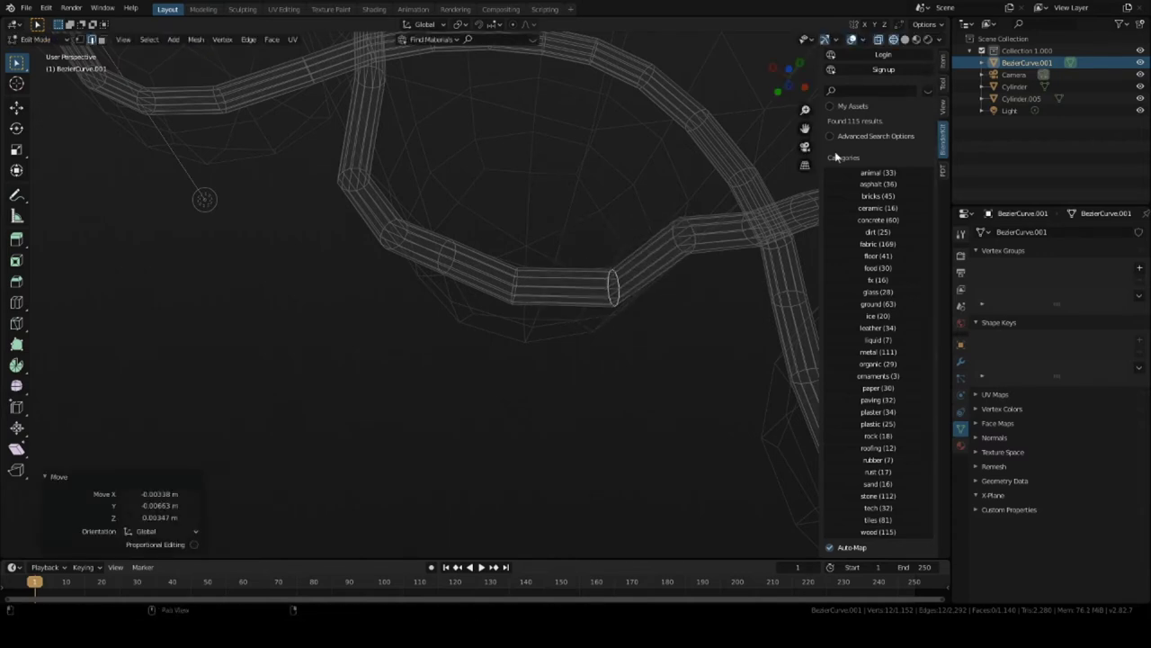
left_click(904, 40)
mouse_move(630, 270)
middle_mouse_down()
mouse_move(566, 198)
mouse_move(644, 234)
middle_mouse_up()
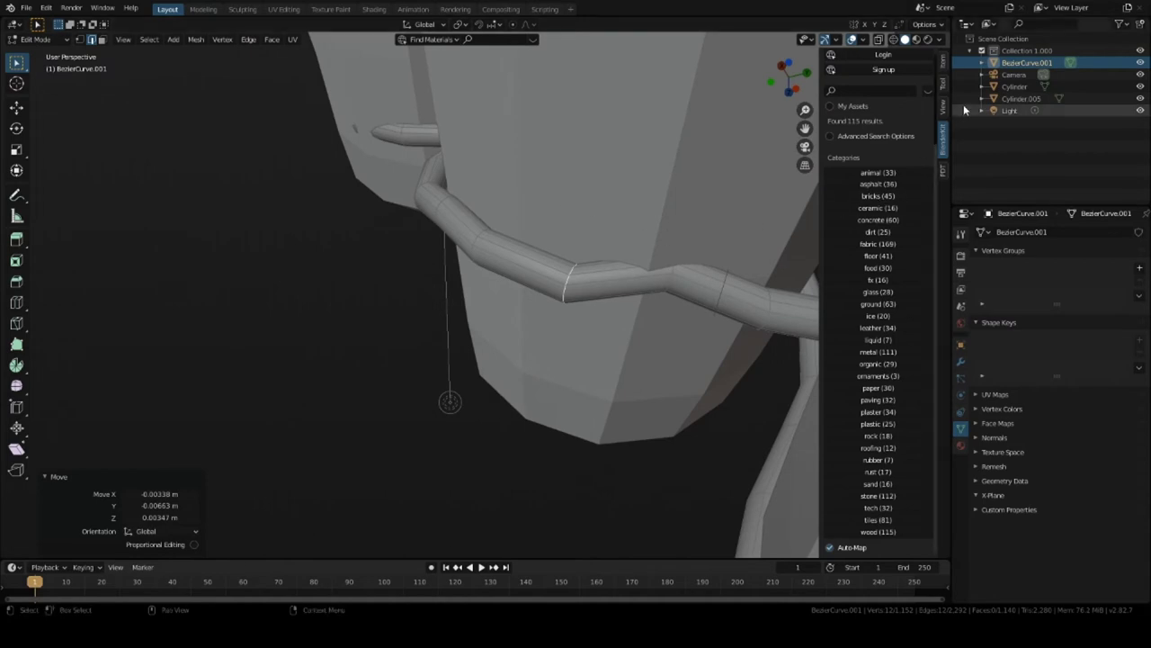
Move one more wire ring about -0.0121, -0.0054, 0.0085 m so it hugs the post.
left_click(893, 40)
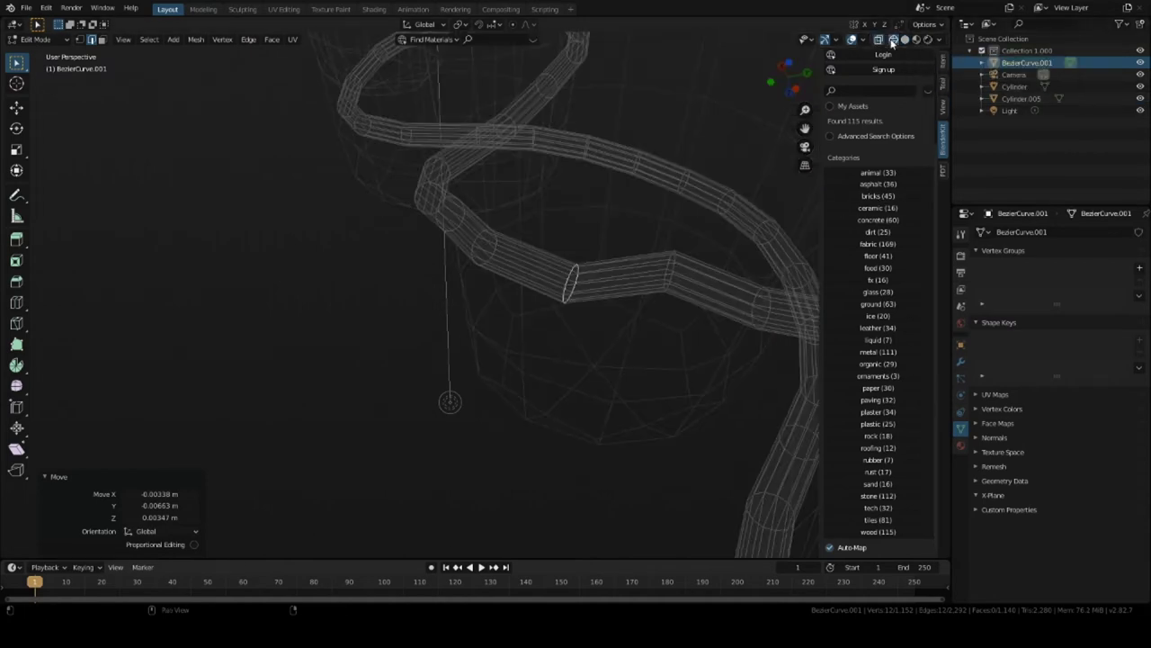
left_click_drag(648, 214, 689, 333)
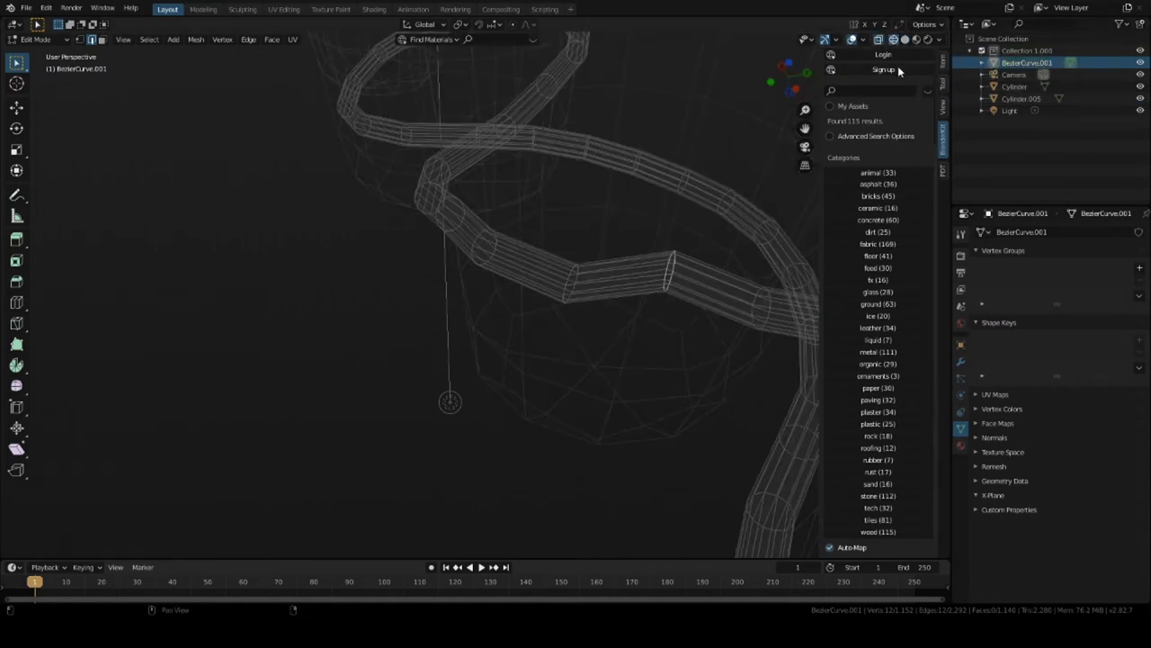
left_click(905, 40)
middle_click_drag(594, 270, 686, 314)
key("g")
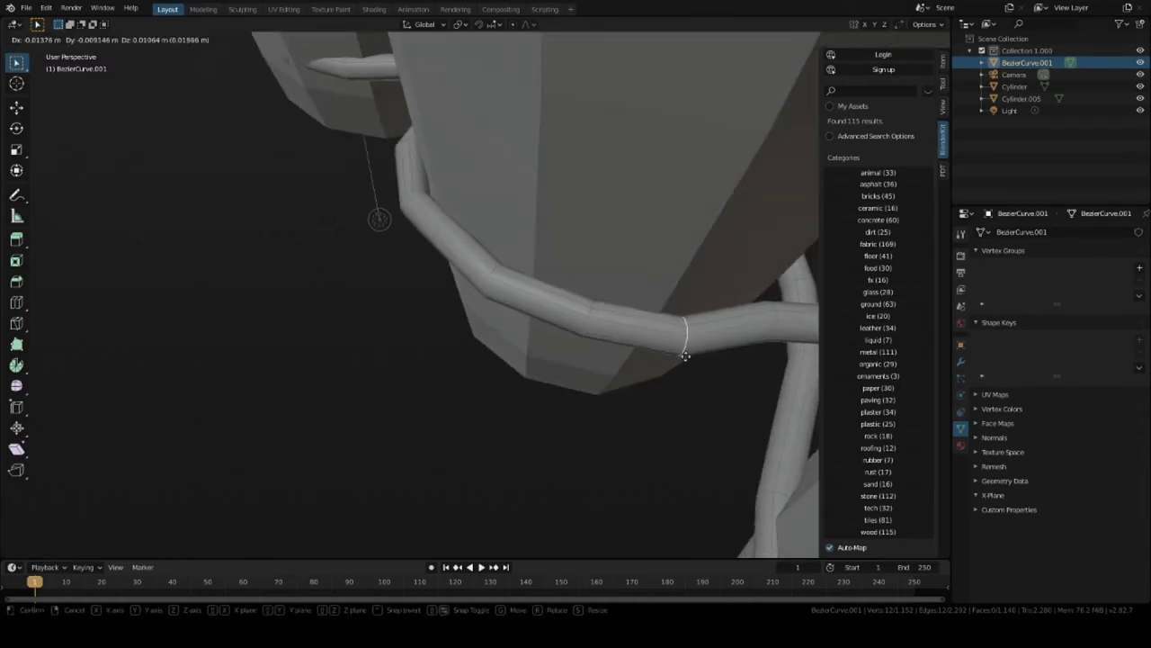
left_click(690, 348)
middle_click_drag(690, 349, 633, 202)
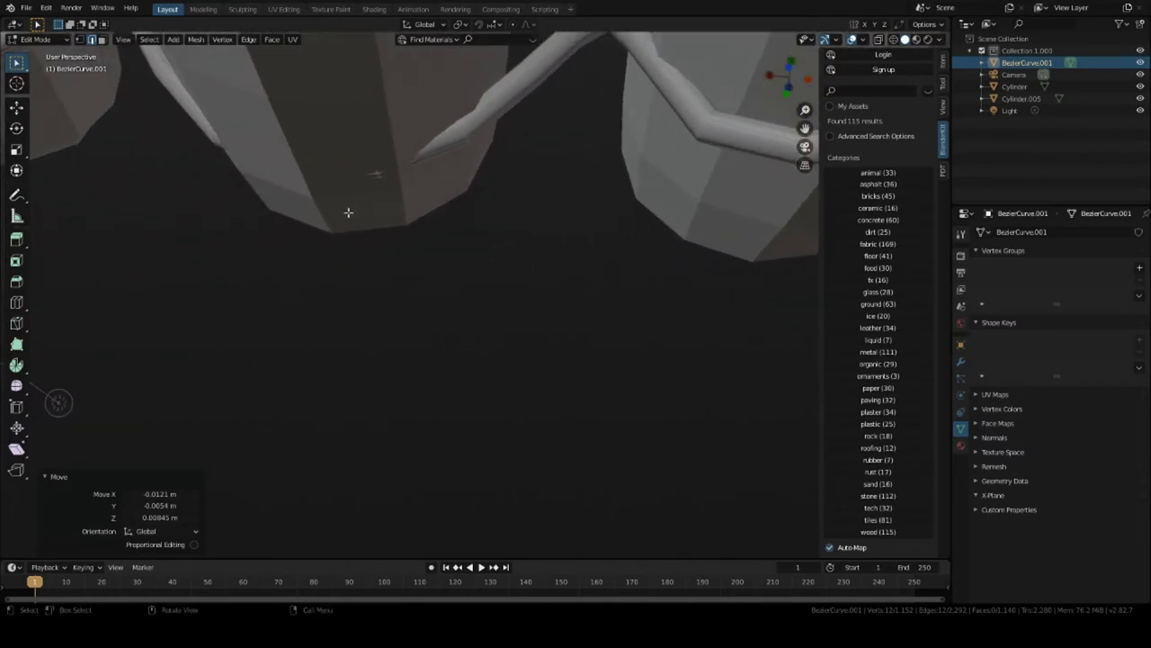
Pan and orbit around the posts to inspect the wire junction from all sides.
scroll(348, 212, "down", 4)
middle_click_drag(396, 216, 463, 221, "shift")
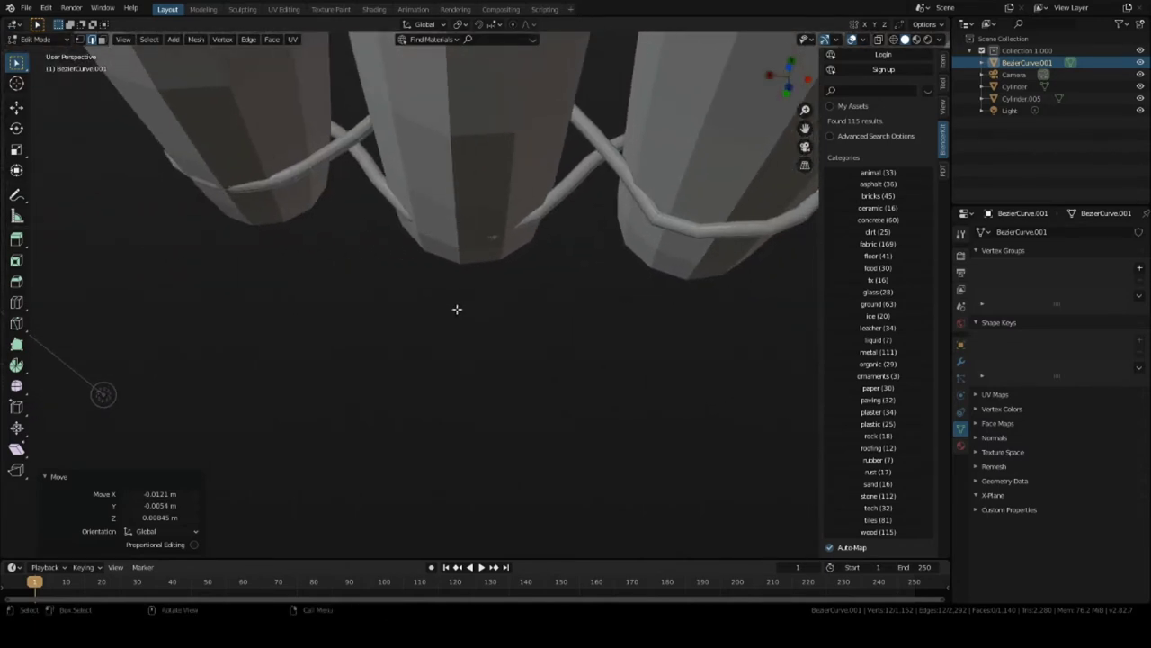
scroll(468, 293, "up", 3)
middle_click_drag(468, 293, 393, 372)
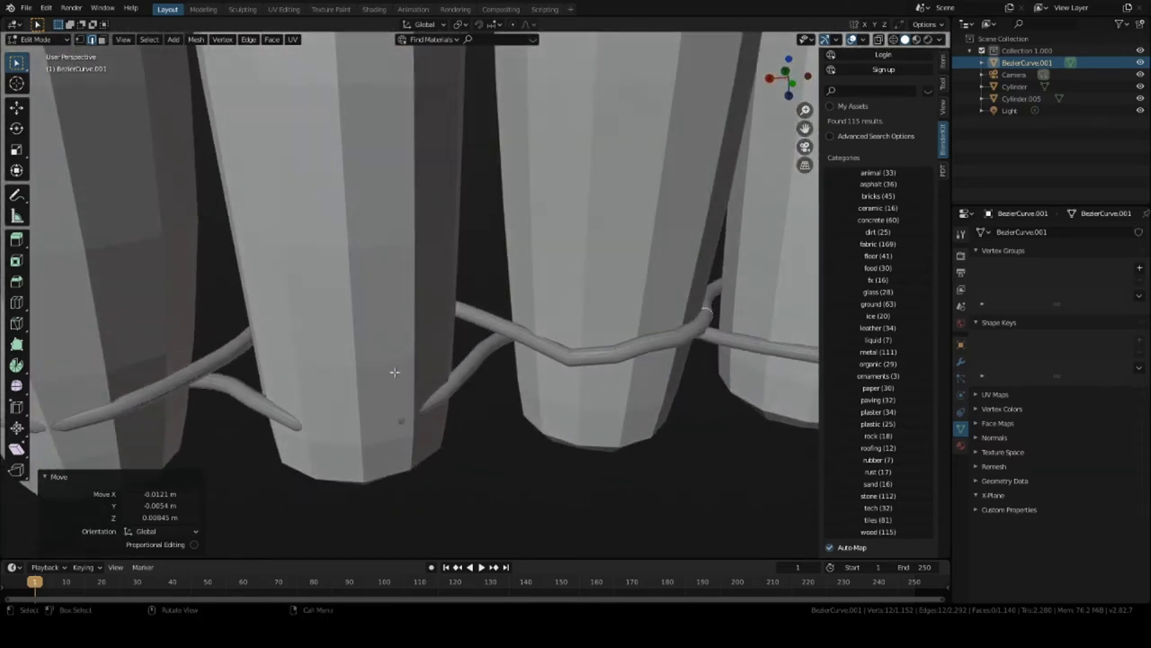
scroll(407, 381, "down", 4)
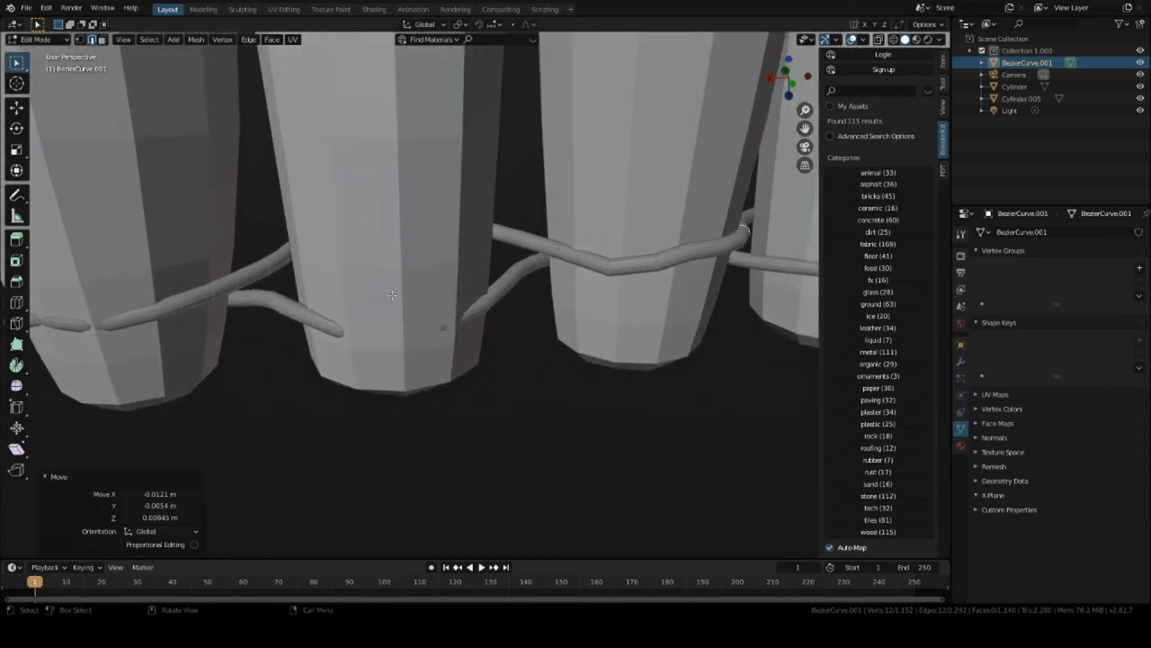
middle_click_drag(232, 306, 390, 301, "shift")
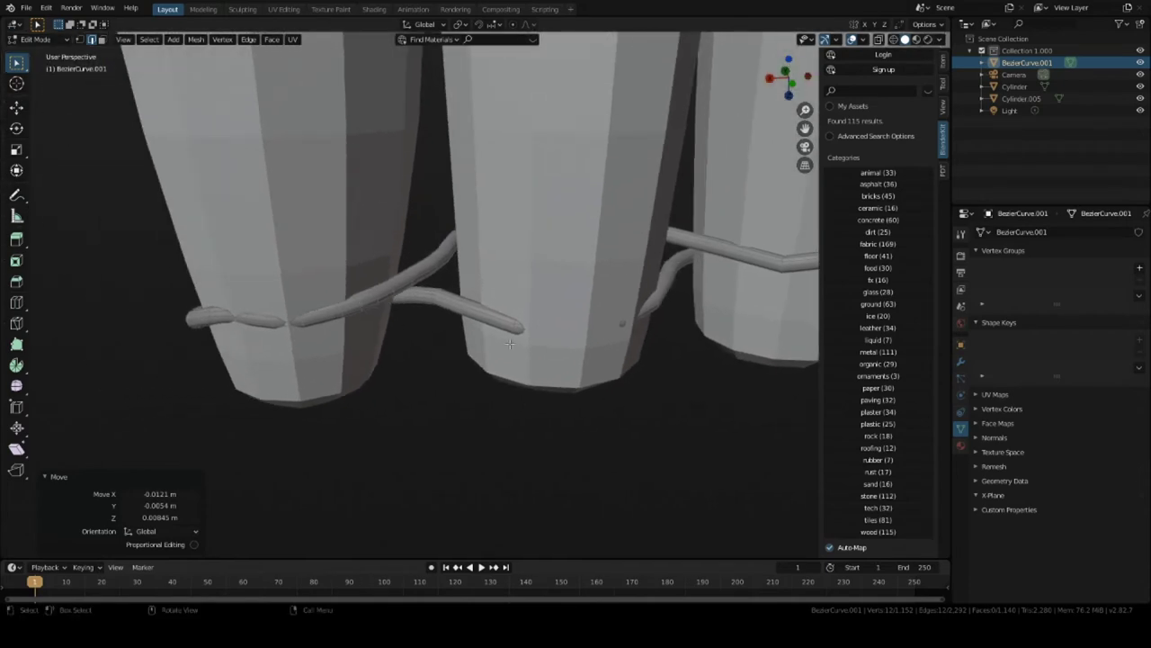
middle_click_drag(510, 344, 337, 265)
scroll(272, 309, "up", 1)
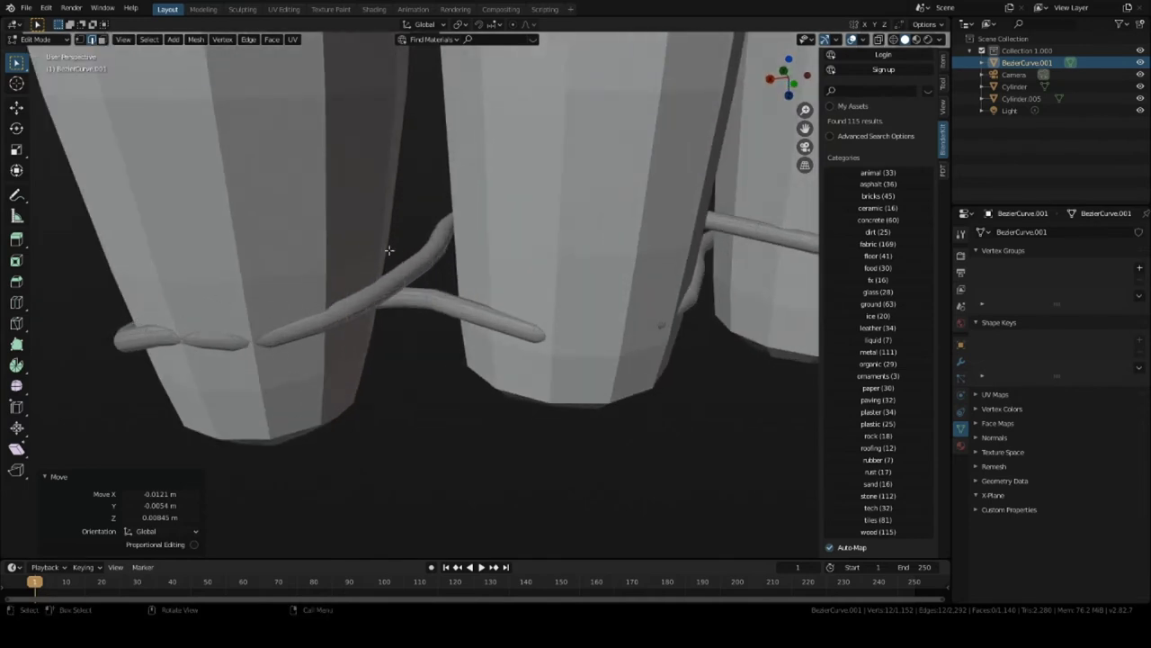
Move the lower wire tube section about -0.0018, -0.0129, 0.0042 m against the post's base.
left_click(893, 40)
middle_click_drag(243, 417, 246, 394)
left_click_drag(260, 388, 443, 464)
left_click_drag(377, 377, 428, 414)
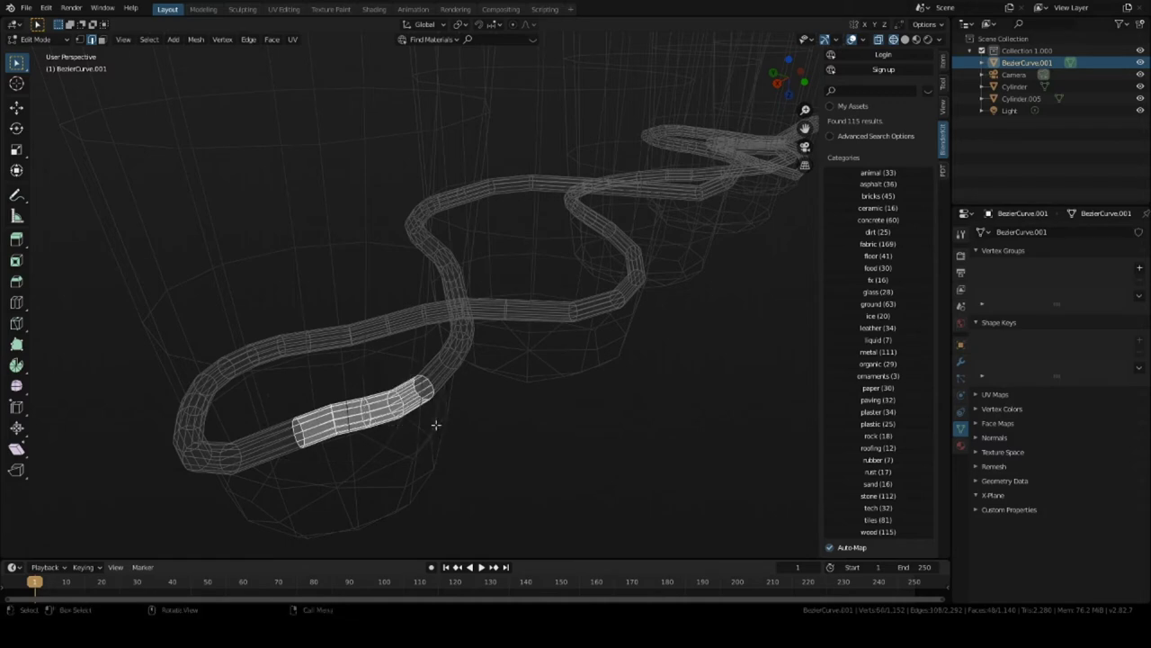
key("shift+z")
middle_click_drag(432, 384, 455, 422)
key("g")
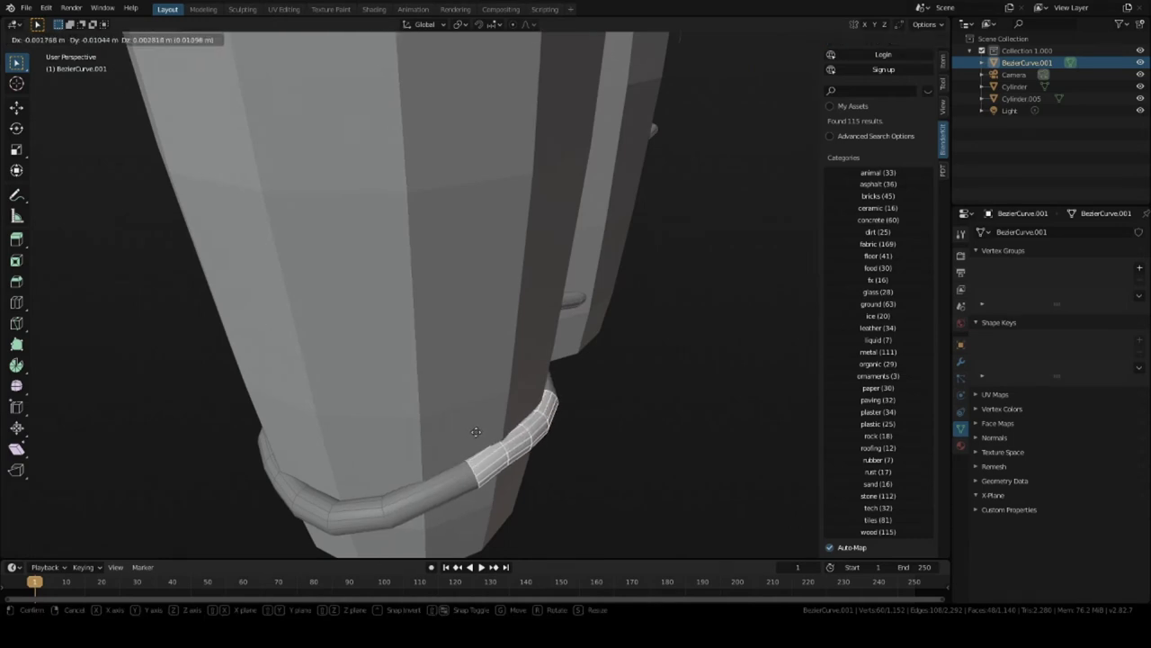
left_click(477, 432)
middle_click_drag(476, 432, 378, 413)
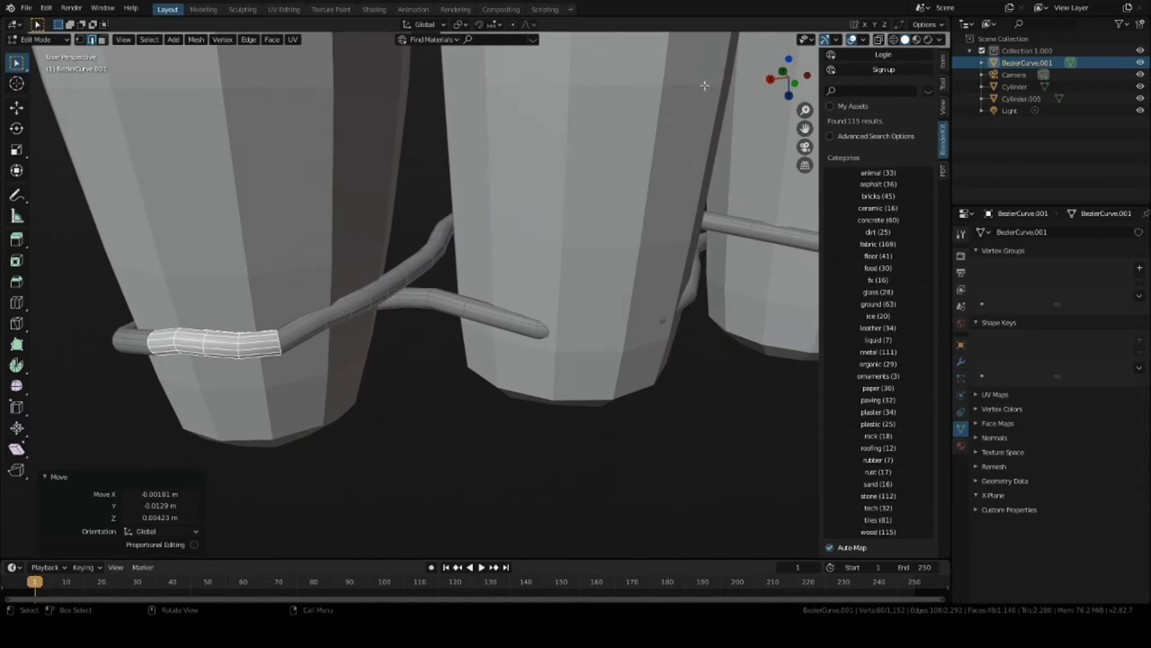
Select another ring on the wire loop and begin moving it toward the post.
middle_click_drag(705, 84, 354, 378)
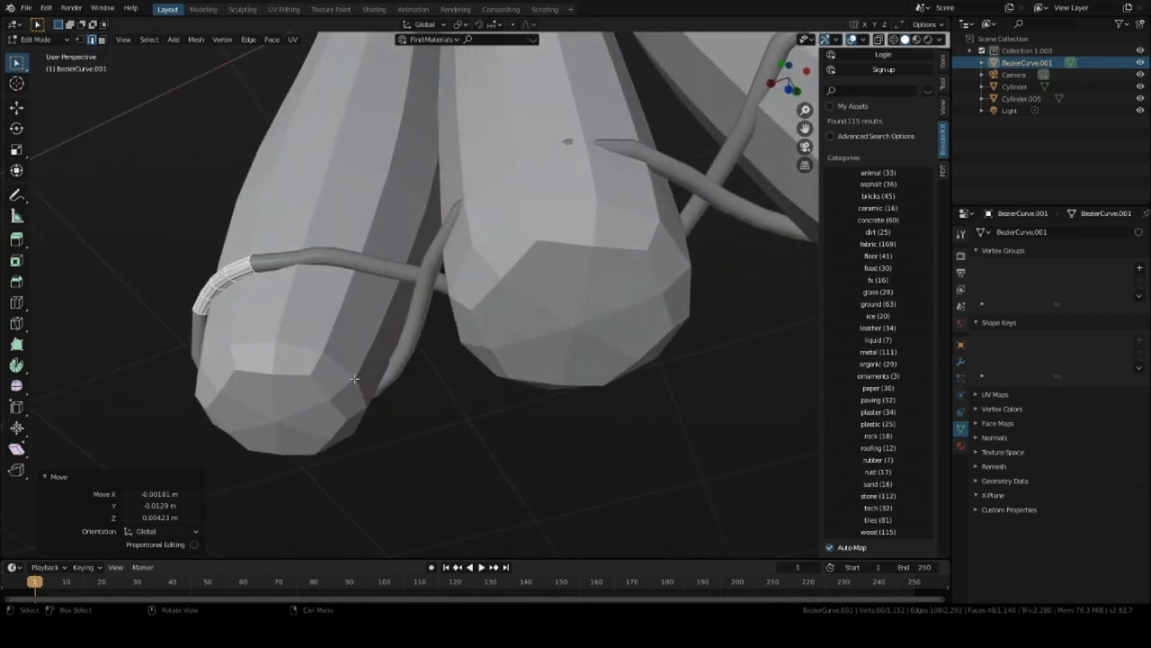
left_click(894, 40)
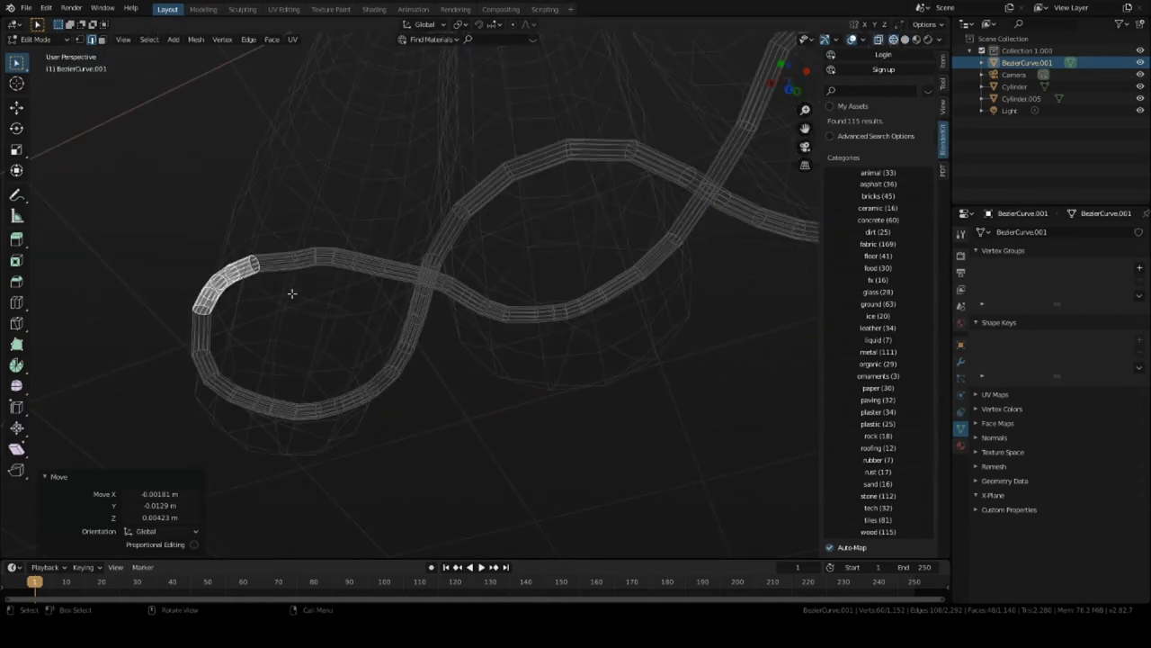
left_click_drag(282, 238, 303, 290)
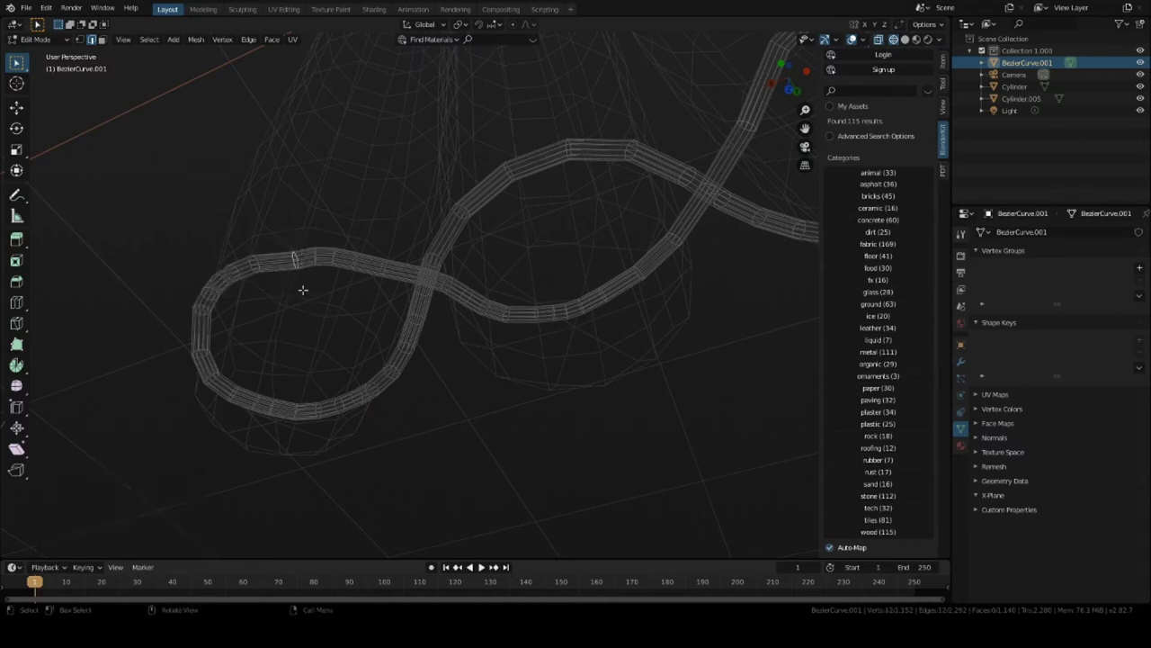
left_click(905, 39)
mouse_move(395, 342)
middle_mouse_down()
mouse_move(378, 356)
mouse_move(380, 437)
mouse_move(457, 471)
middle_mouse_up()
key("g")
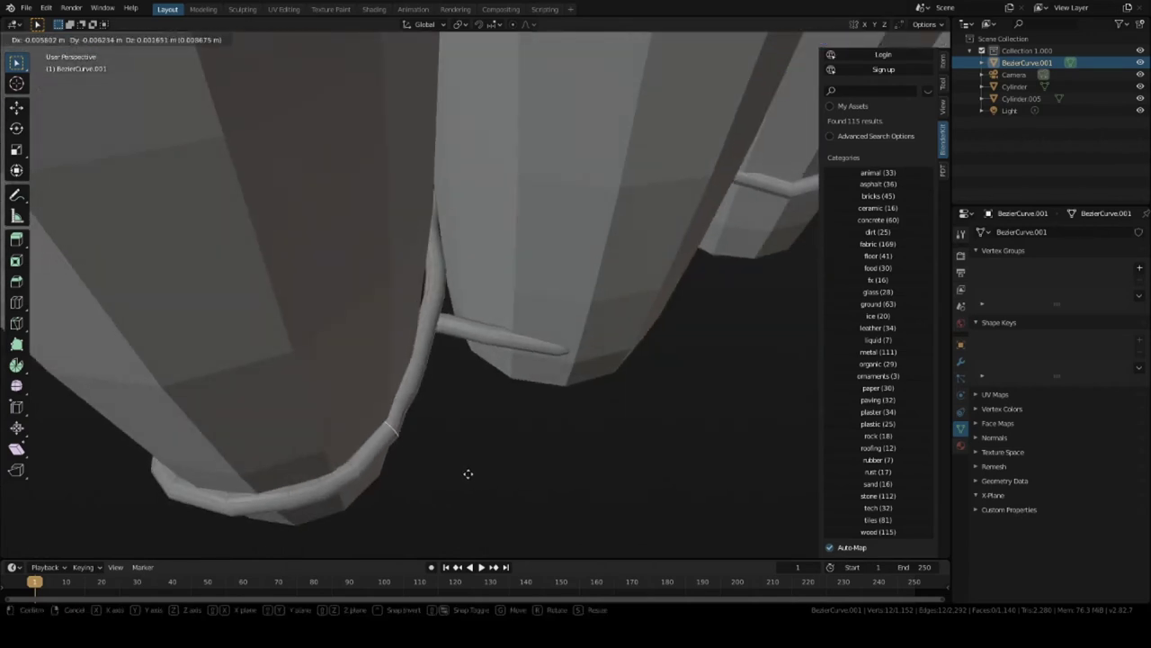
Confirm the previous ring's move, then try repositioning the ring at the wire bend and undo it.
left_click(473, 474)
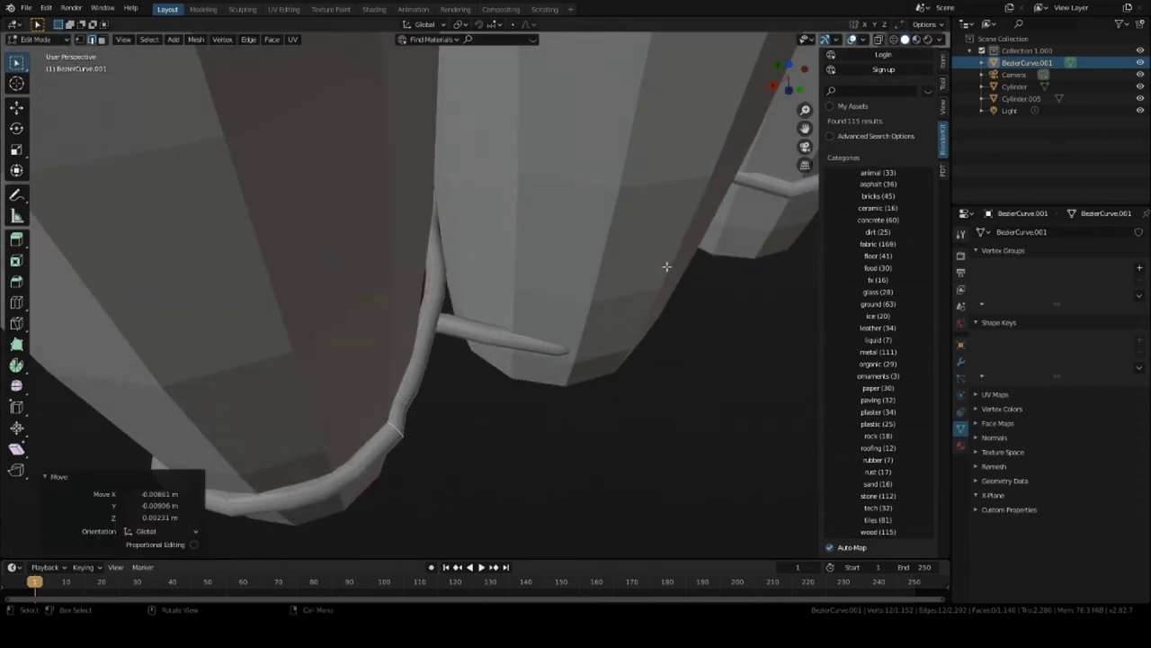
scroll(393, 431, "up", 3)
middle_click_drag(393, 432, 407, 322)
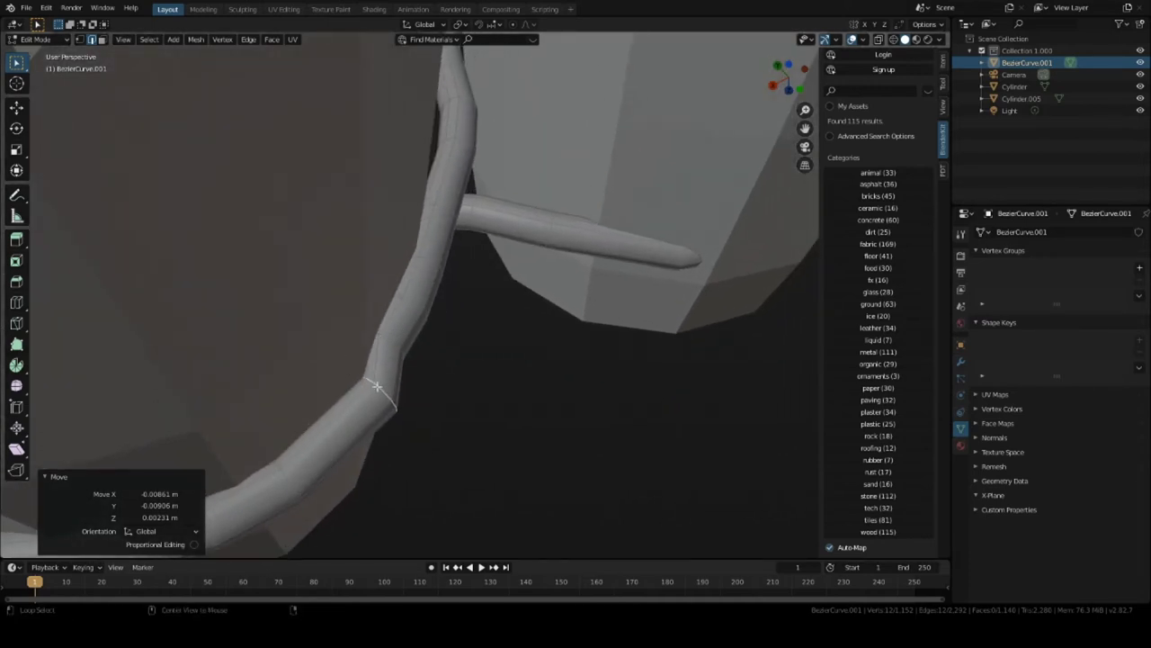
left_click(397, 337, "alt")
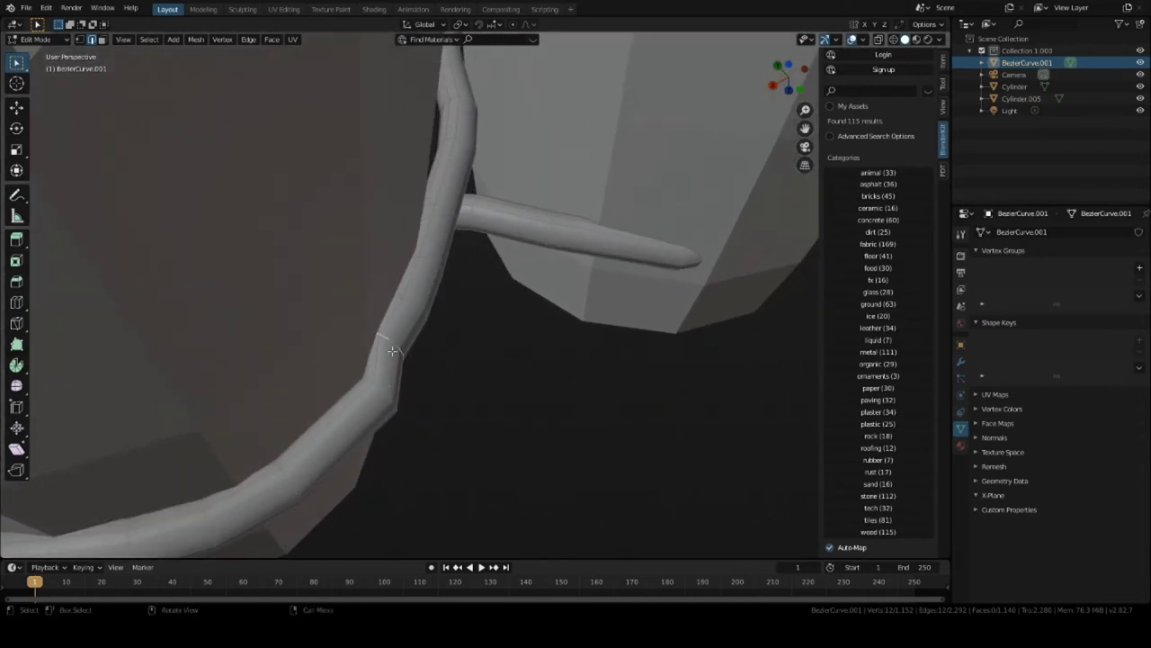
key("g")
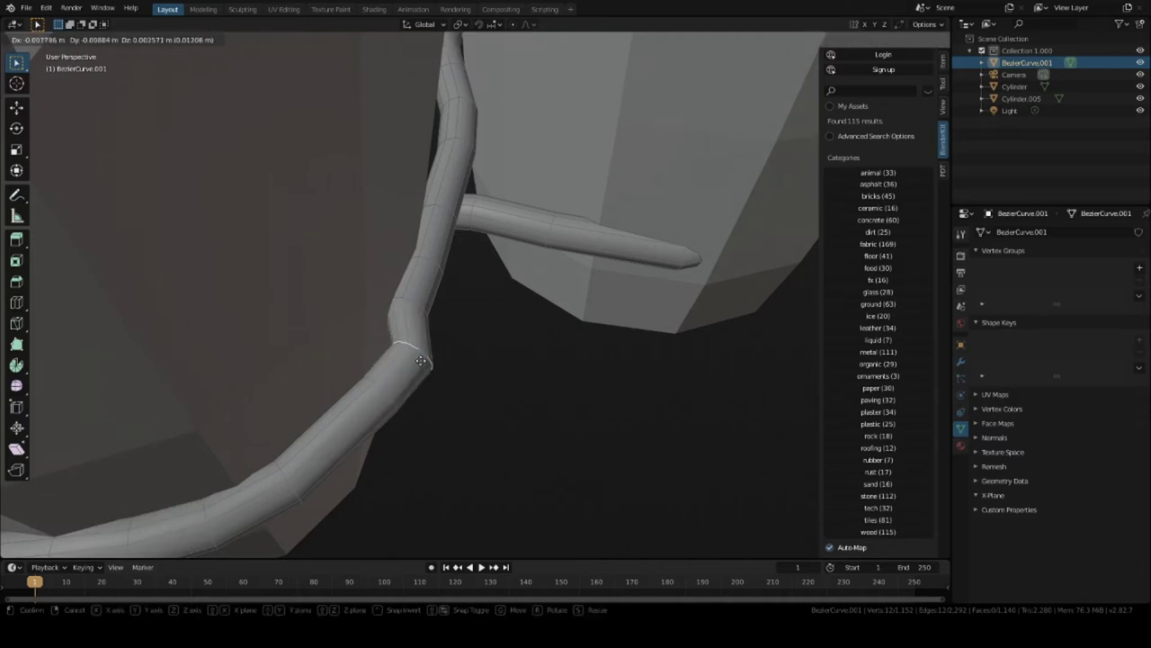
left_click(410, 302)
key("ctrl+z")
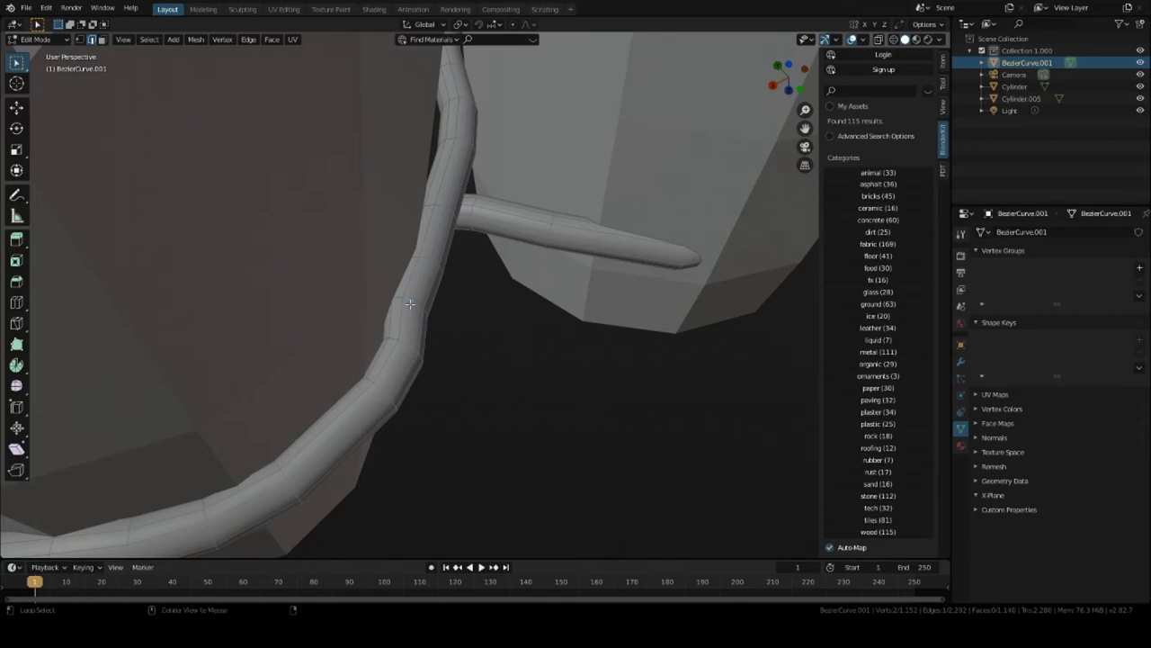
Move a ring slightly higher on the wire about -0.00556, -0.00153, -0.00175 m.
left_click(404, 299, "alt")
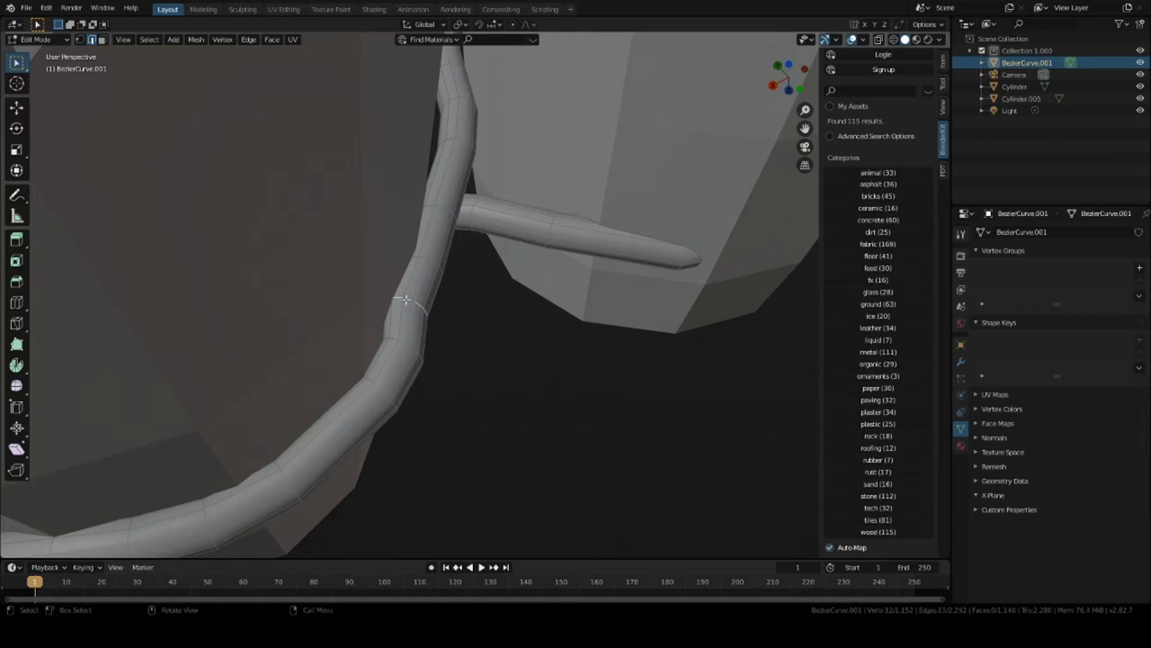
key("g")
left_click(423, 295)
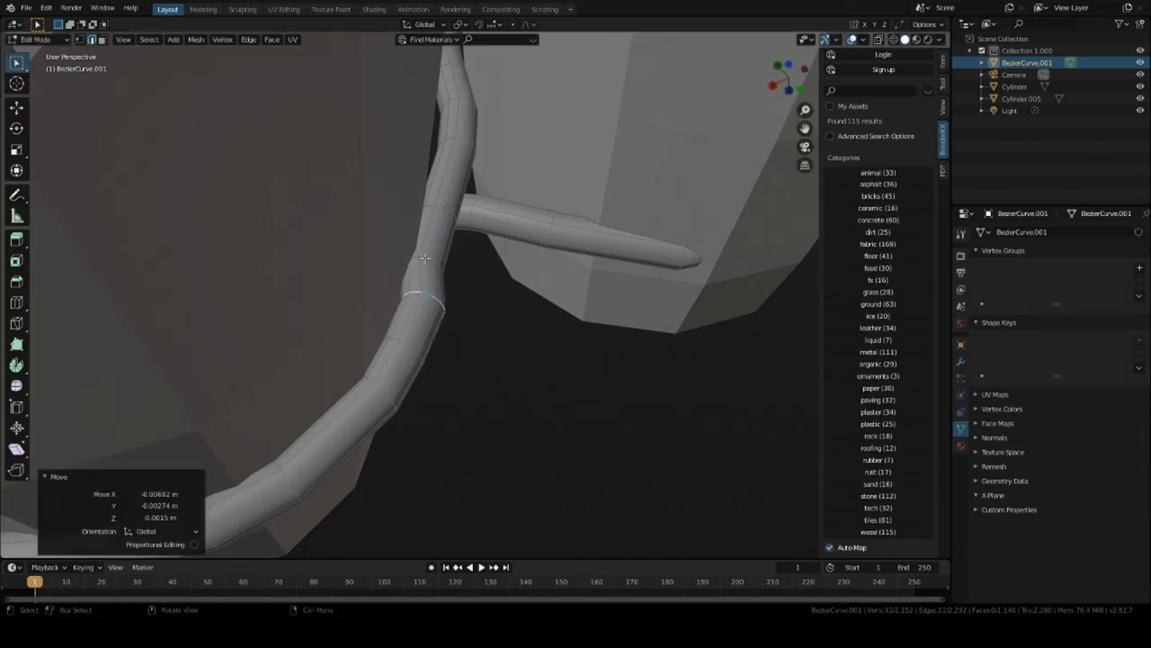
key("ctrl+z")
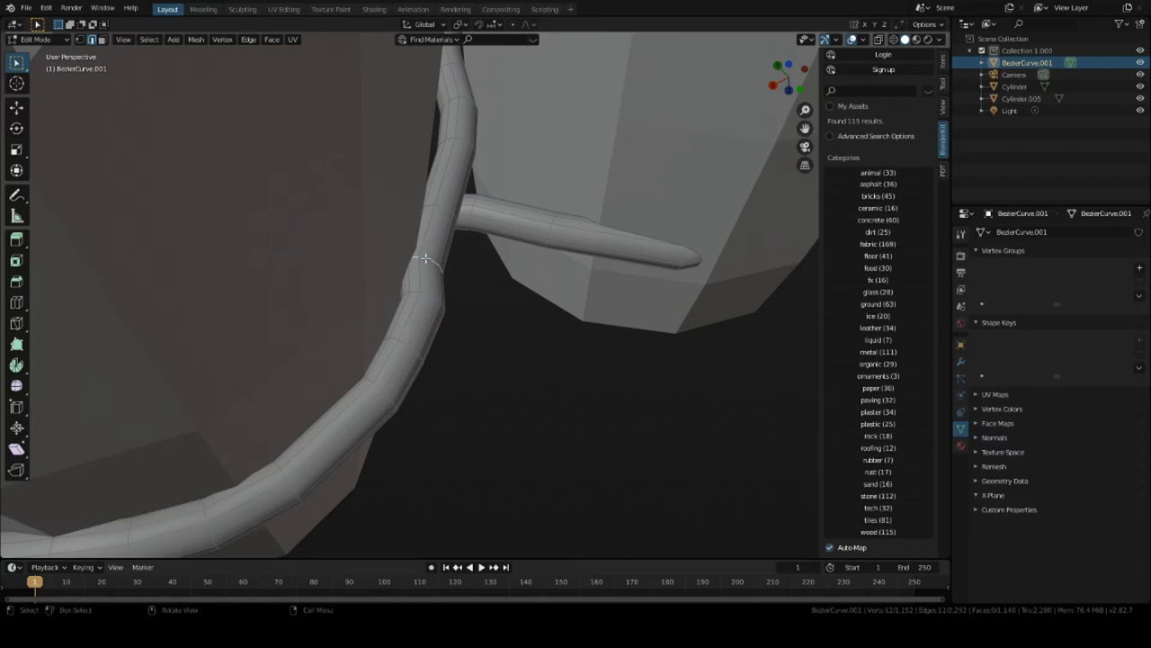
key("g")
left_click(426, 257)
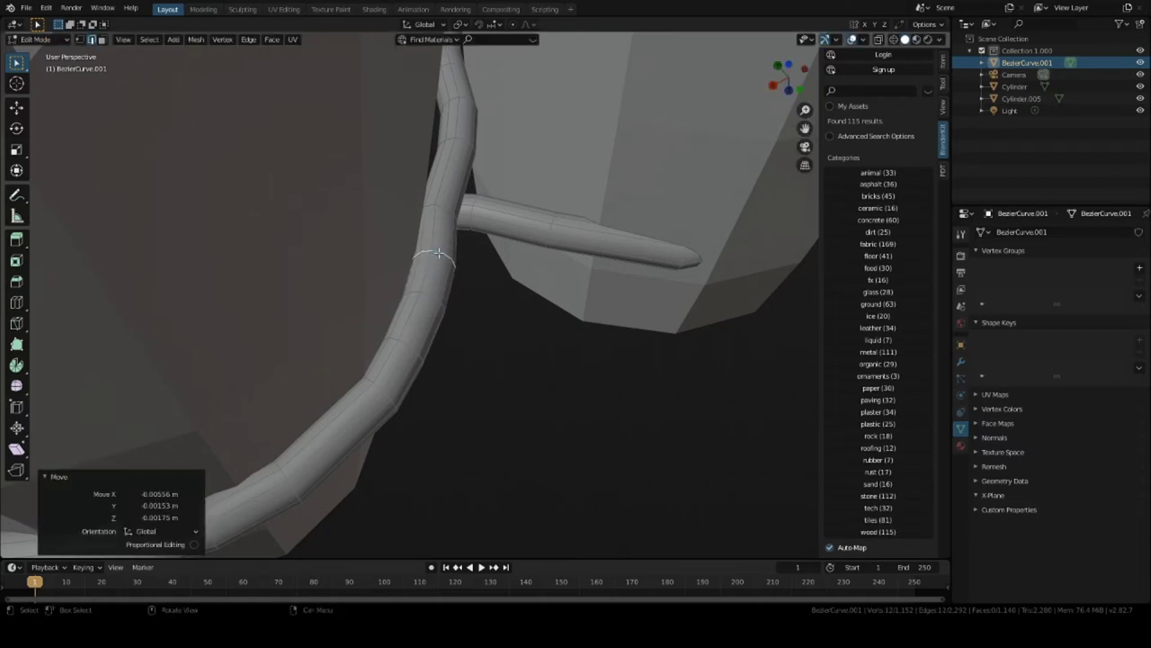
middle_click_drag(427, 257, 334, 310)
Move a ring around the wire tube about 0.0039, 0.0063, -0.0006 m to ease the bend.
left_click(385, 267)
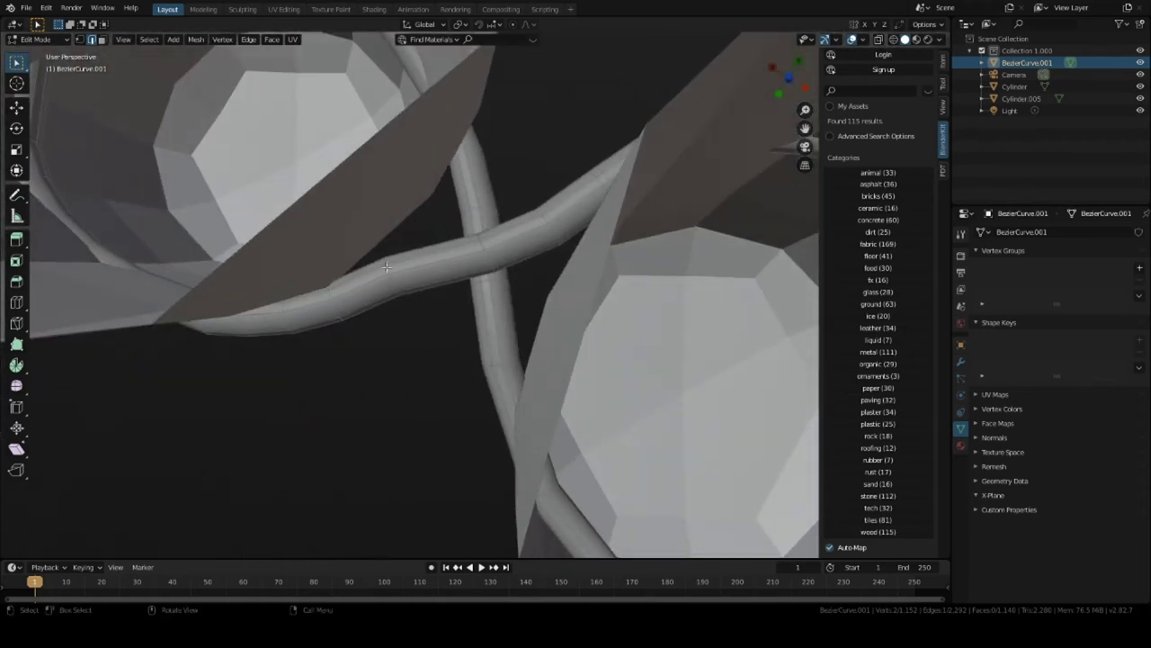
left_click(386, 263, "alt")
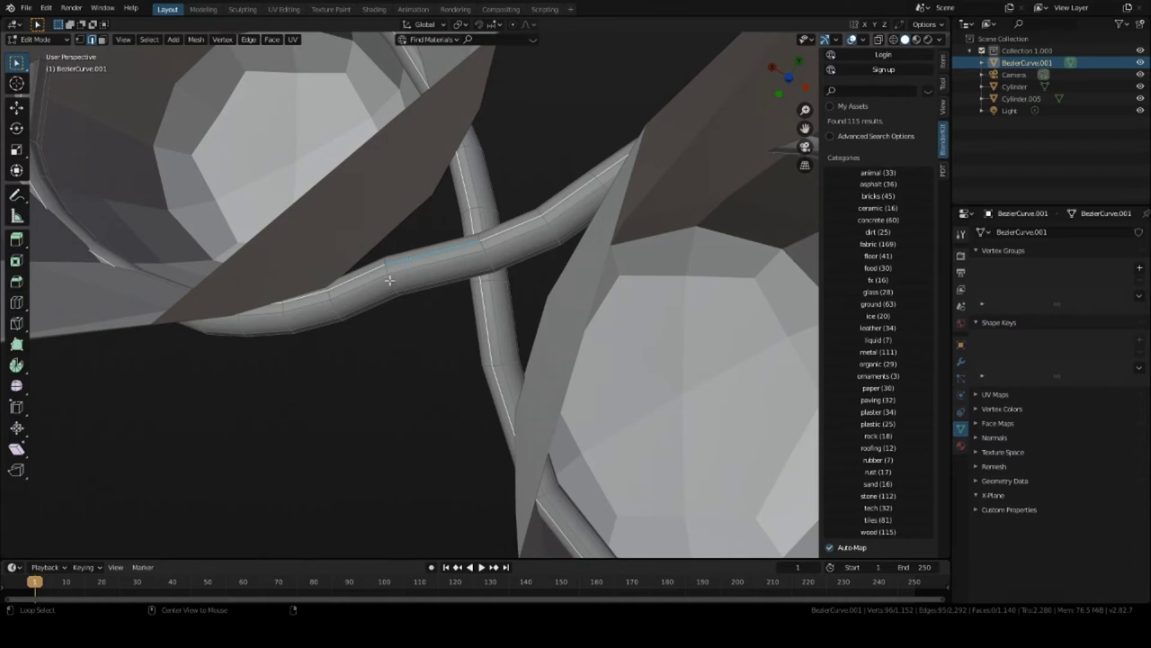
left_click(389, 281, "alt")
key("g")
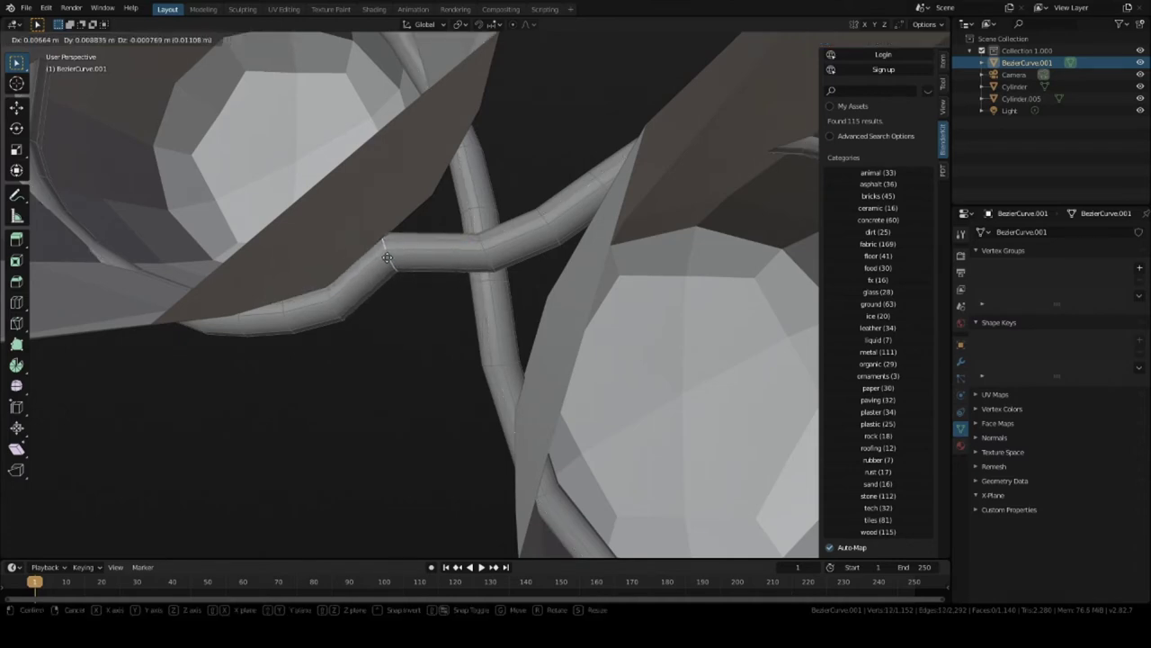
left_click(389, 260)
middle_click_drag(443, 232, 457, 166)
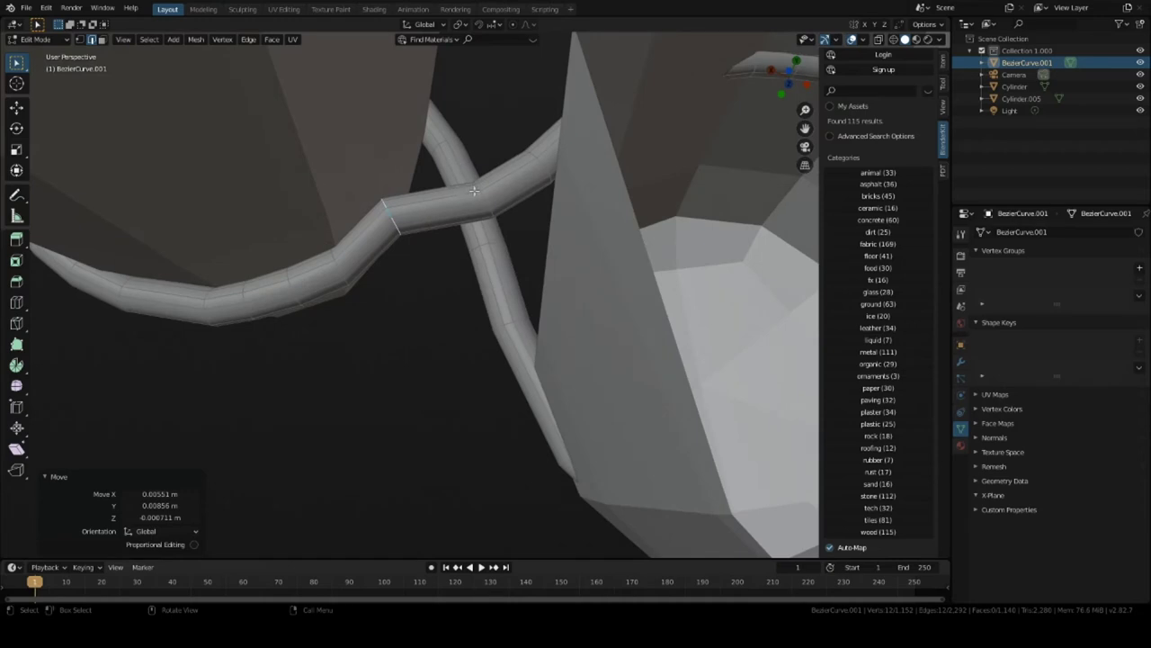
Cancel the unwanted move of a ring at the wire crossing and reselect a full ring.
left_click(483, 188)
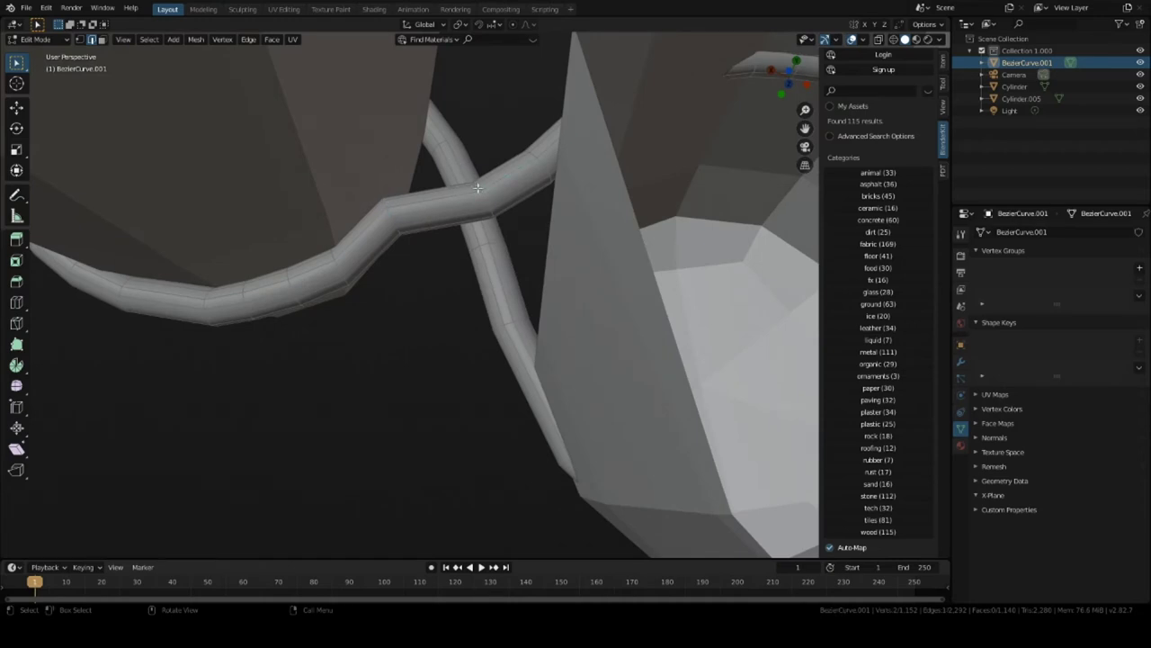
left_click(483, 197, "alt")
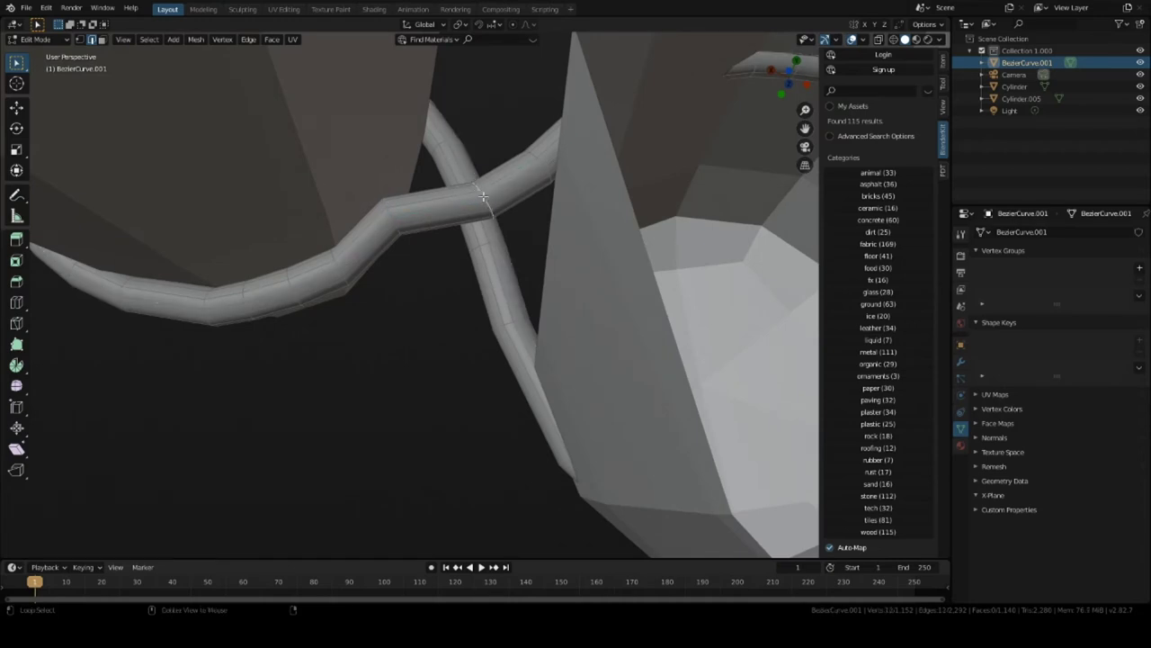
middle_click_drag(479, 197, 494, 214)
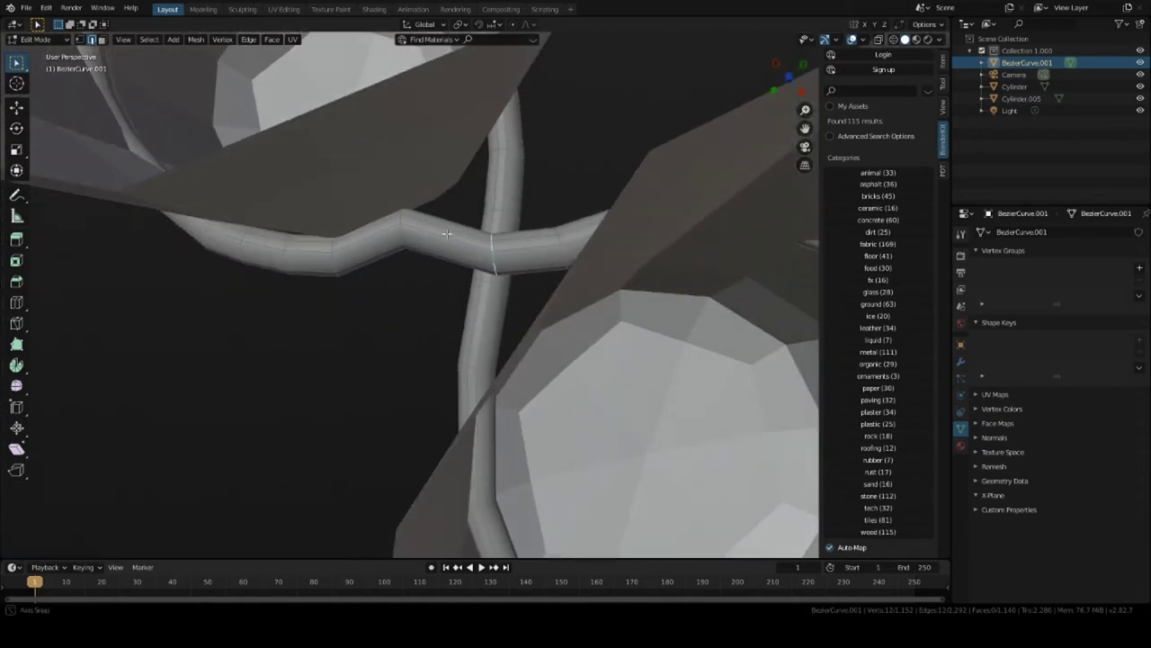
key("g")
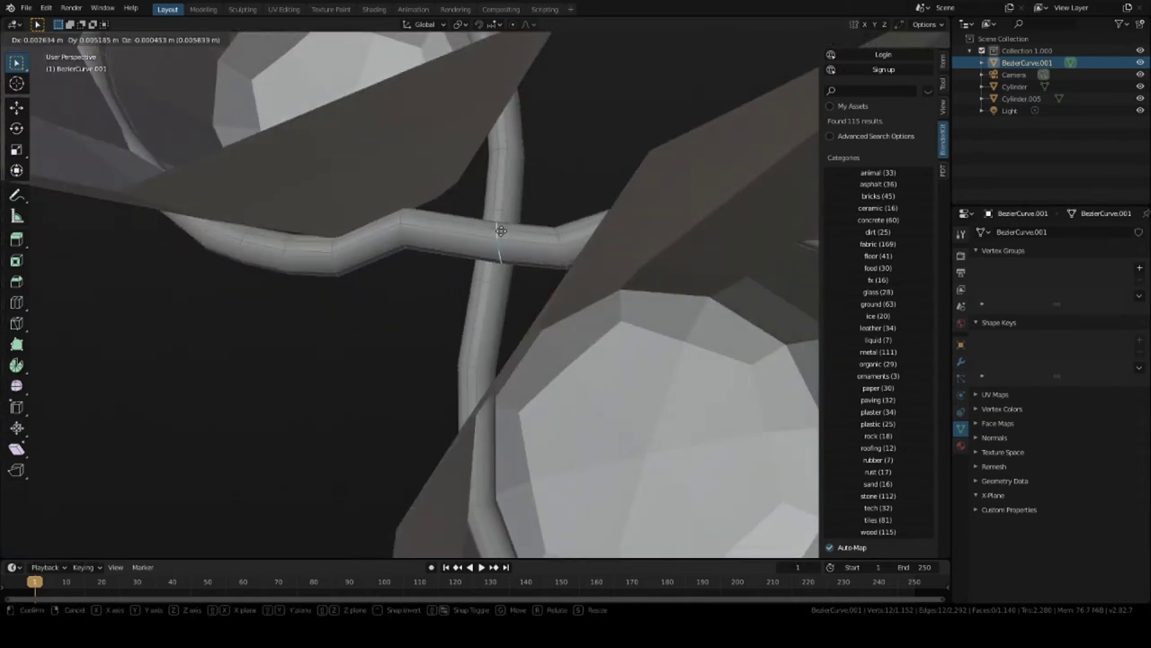
right_click(500, 227)
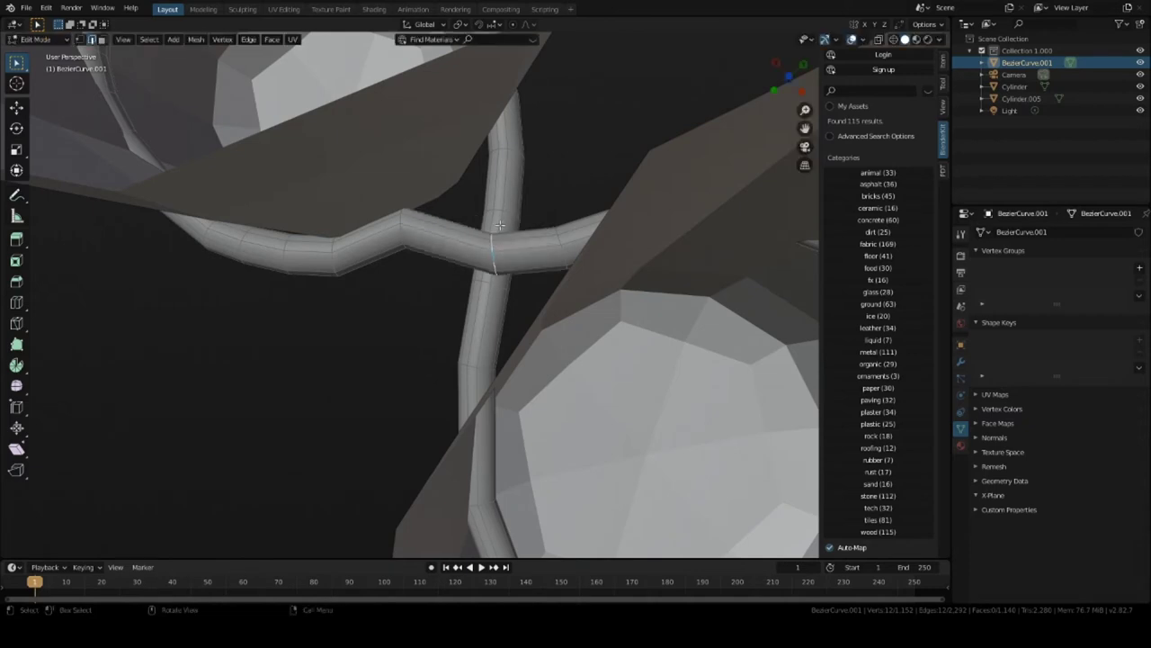
left_click(493, 228)
left_click(492, 229, "ctrl")
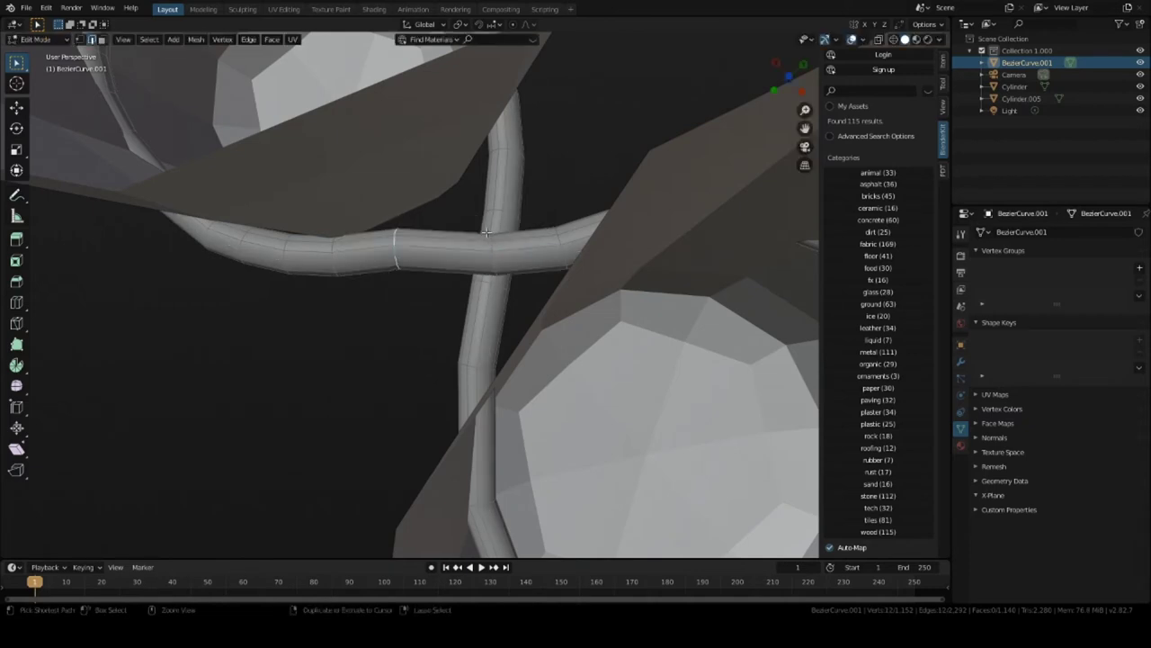
middle_click_drag(492, 230, 527, 232)
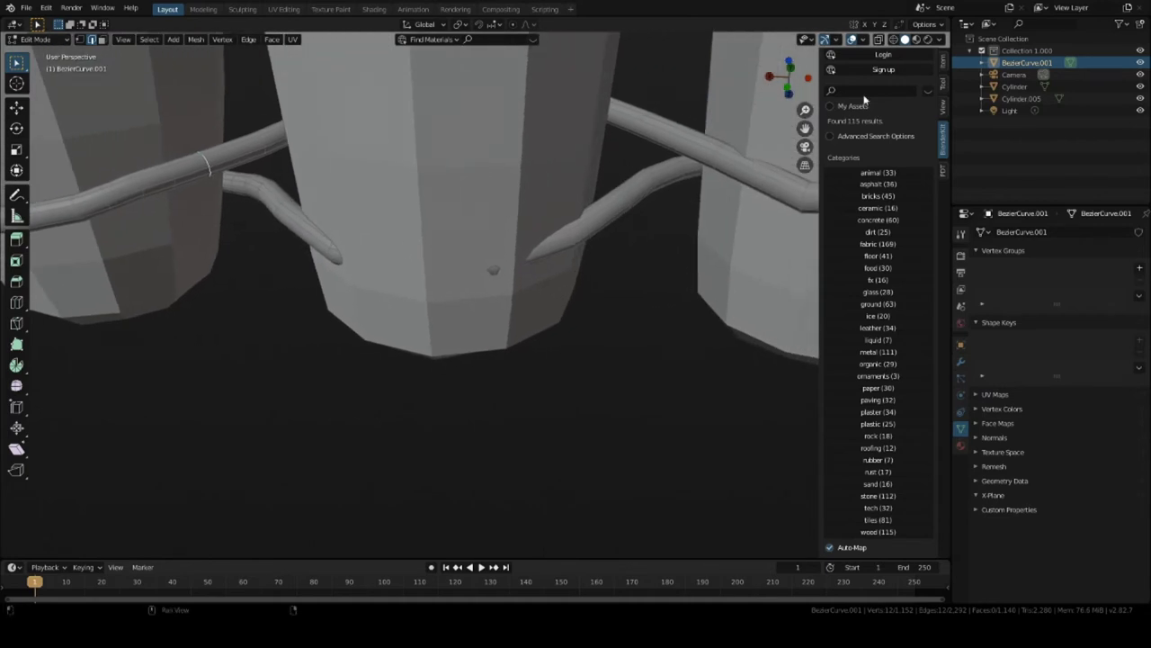
Move the lower middle wire section about -0.0009, -0.0167, 0.0077 m under the post.
left_click(892, 41)
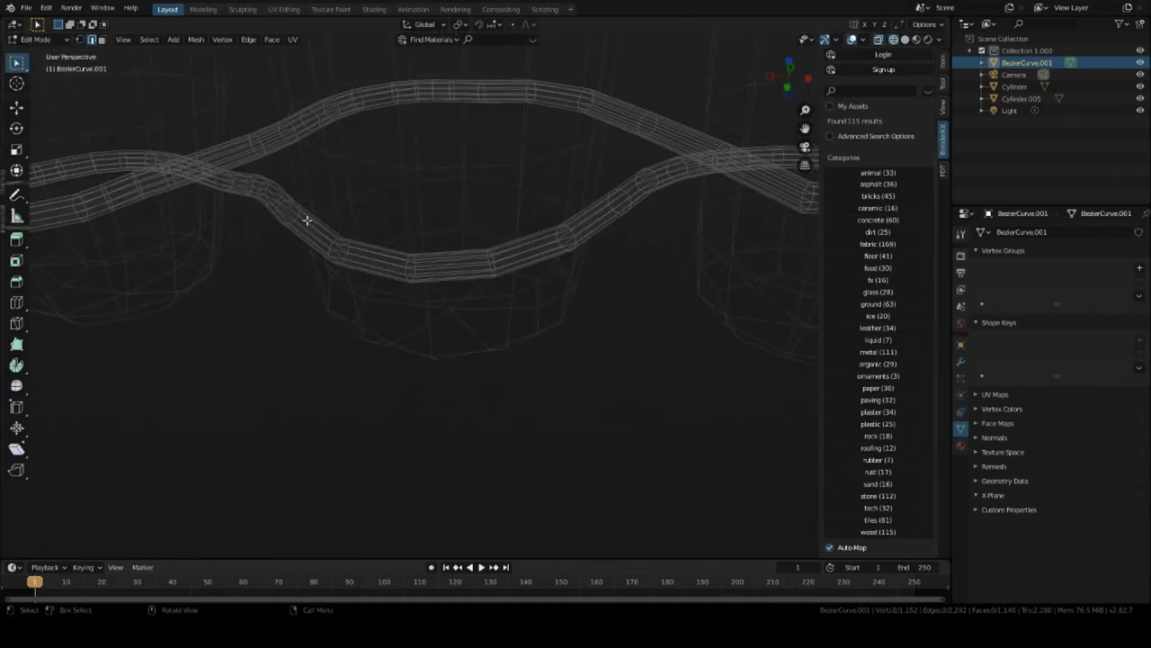
left_click_drag(307, 220, 532, 335)
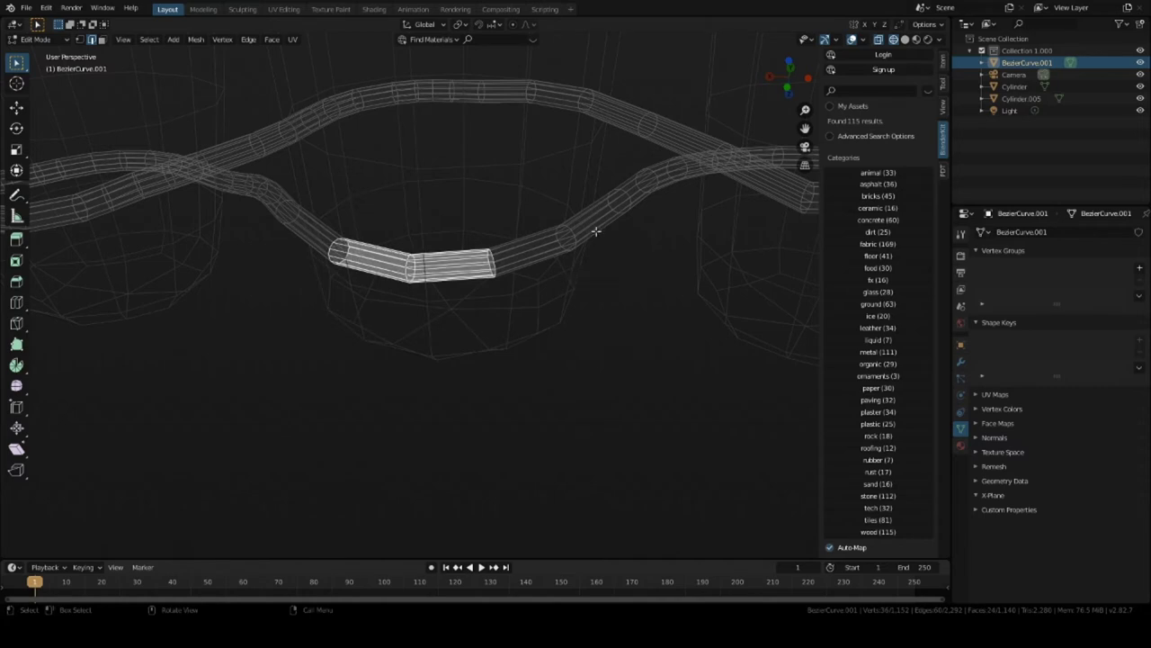
left_click(905, 40)
middle_click_drag(329, 250, 463, 278)
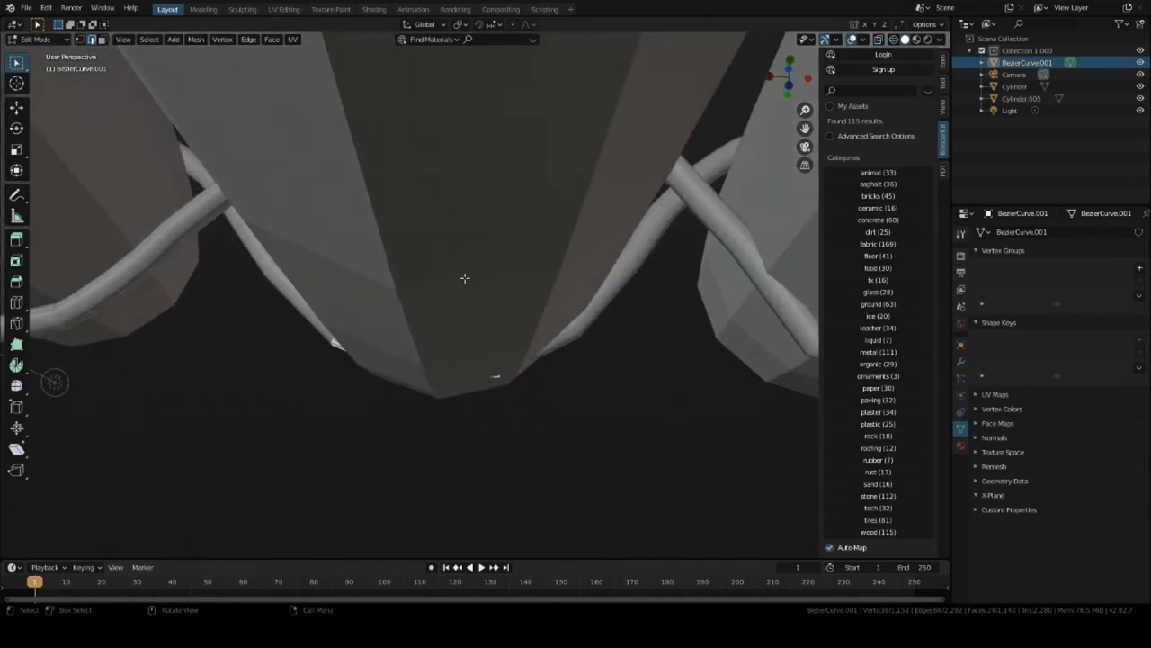
key("g")
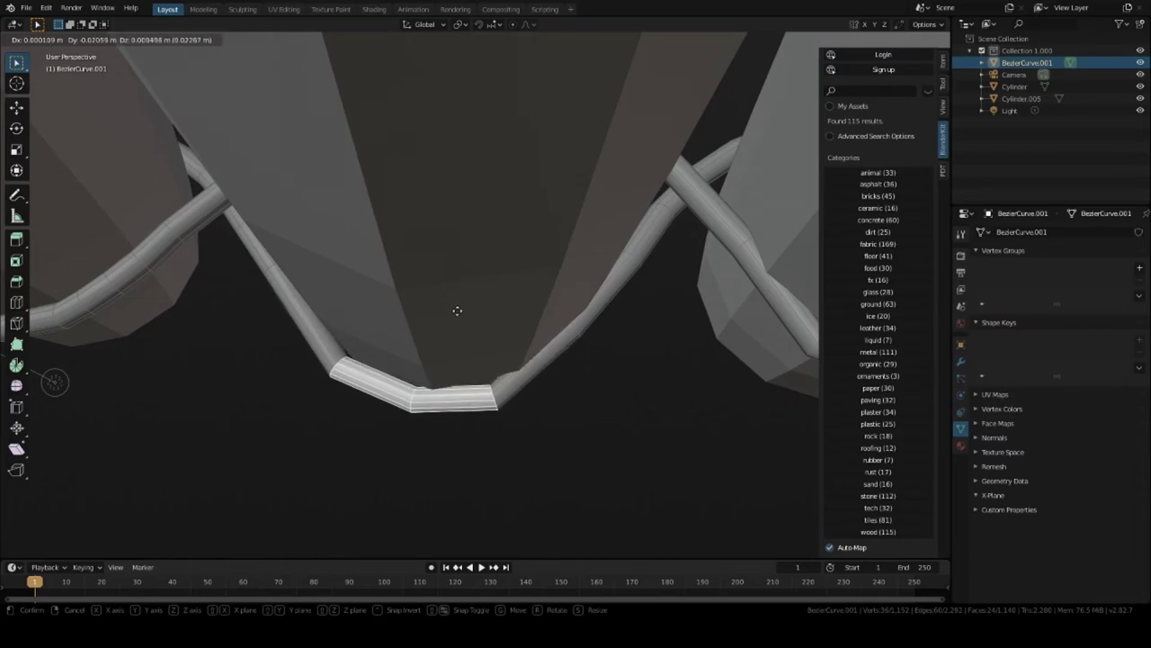
left_click(459, 306)
Move a single wire ring about -0.0047, -0.0063, 0.0030 m.
middle_click_drag(512, 308, 151, 347)
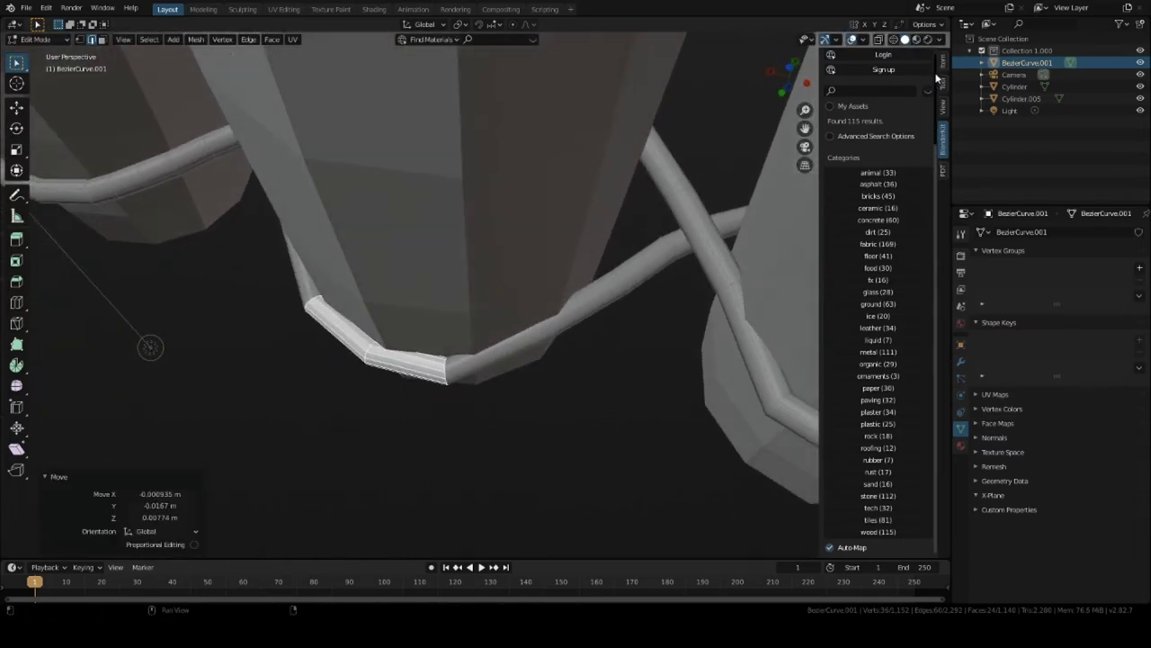
left_click(893, 39)
left_click(538, 329)
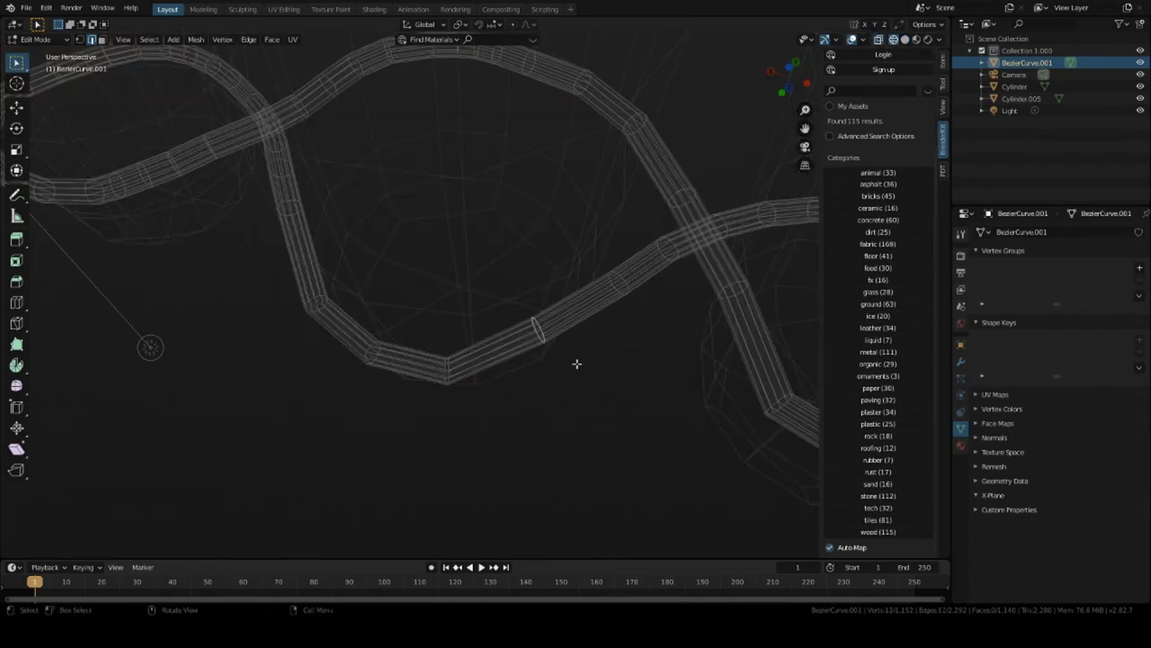
left_click(906, 40)
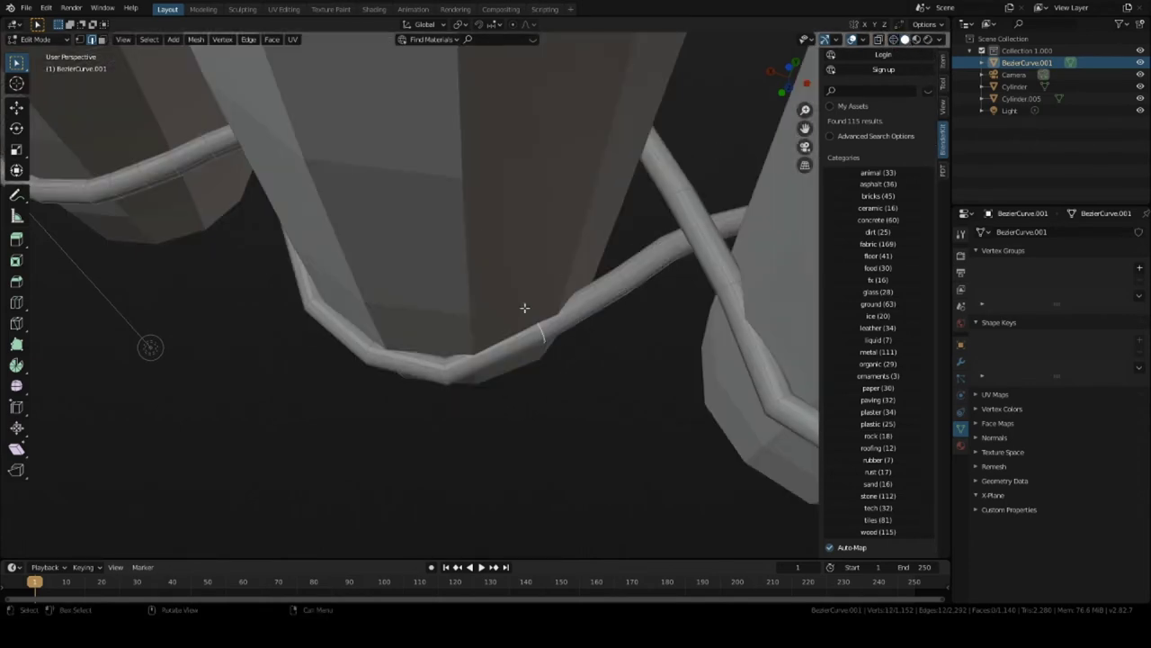
middle_click_drag(523, 324, 363, 339)
key("g")
left_click(525, 356)
scroll(389, 347, "up", 3)
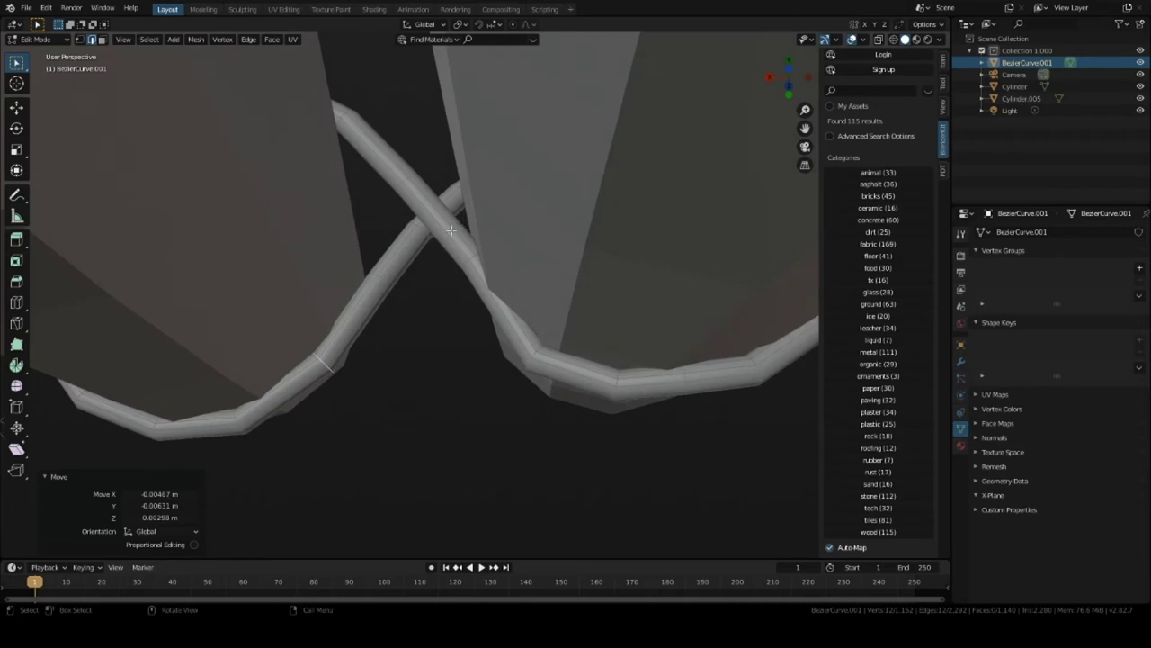
Select a whole ring near the wire crossing and move it closer to the post.
left_click(468, 259, "alt")
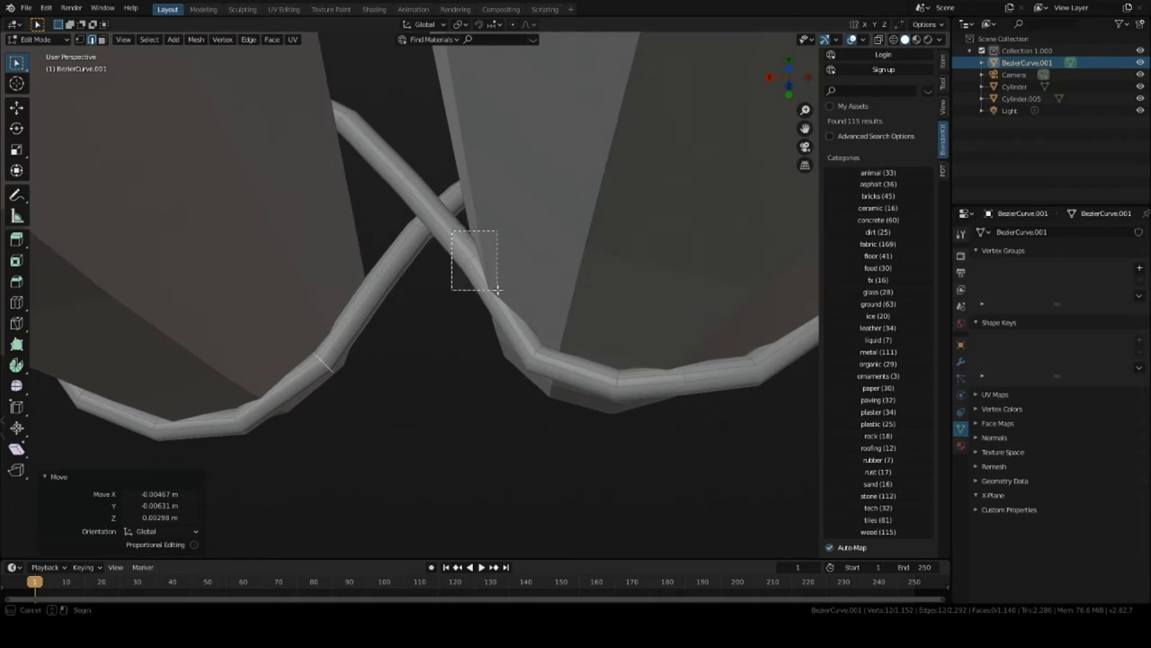
left_click(894, 42)
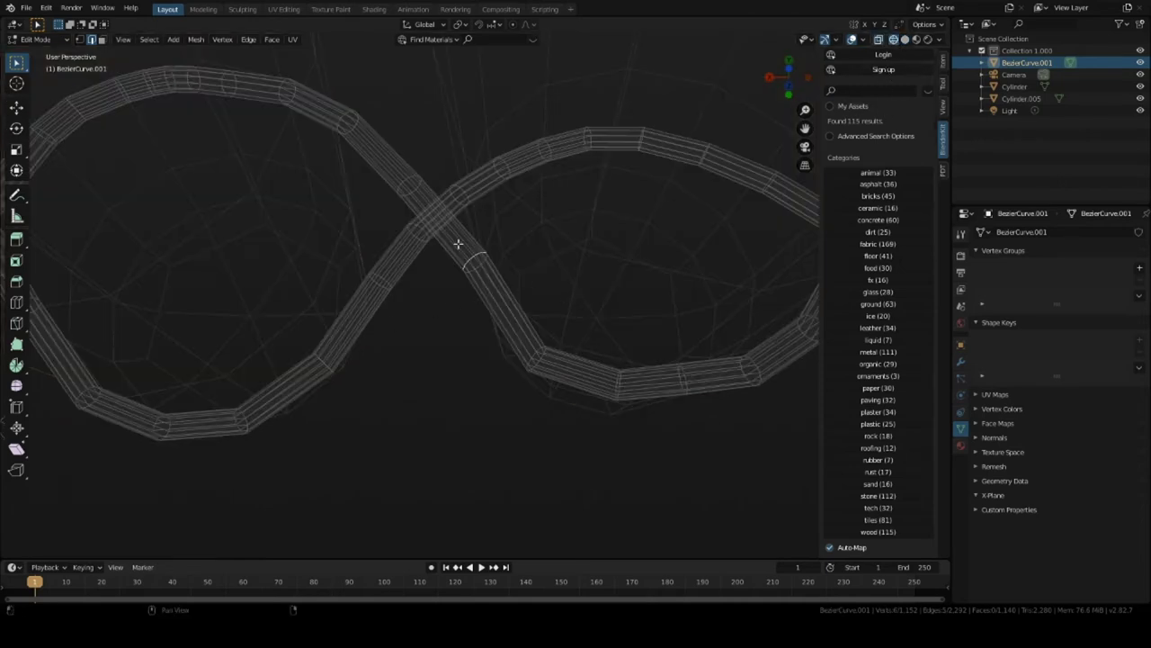
left_click_drag(458, 243, 504, 282, "shift")
left_click(905, 40)
mouse_move(548, 221)
middle_mouse_down()
mouse_move(558, 234)
mouse_move(543, 274)
middle_mouse_up()
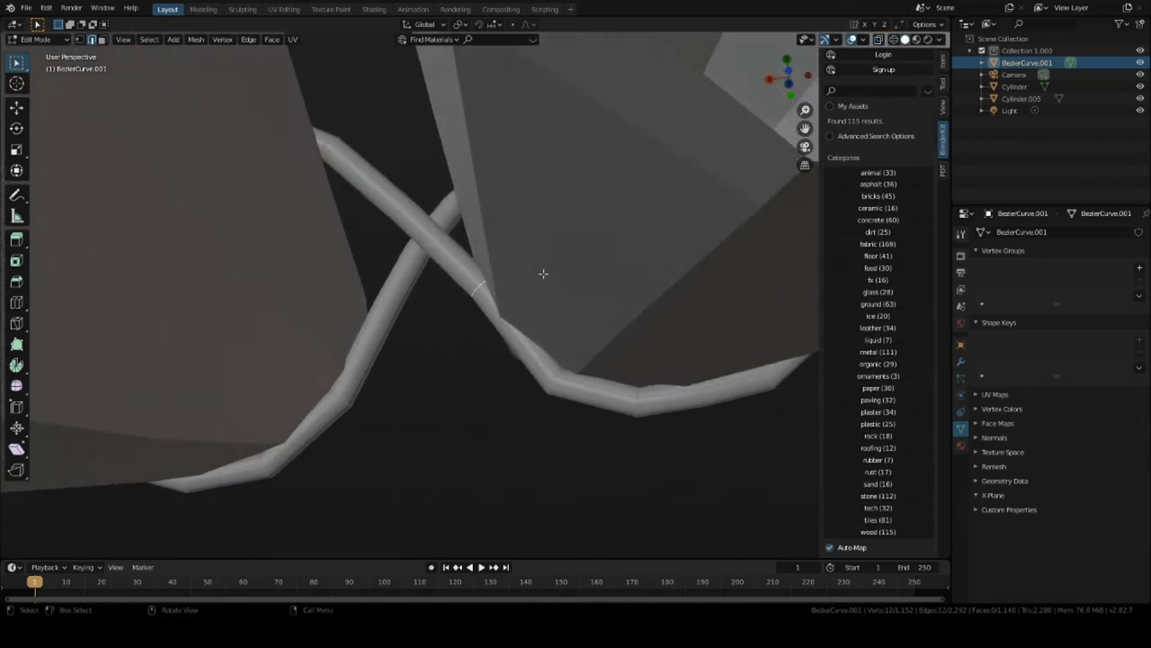
key("g")
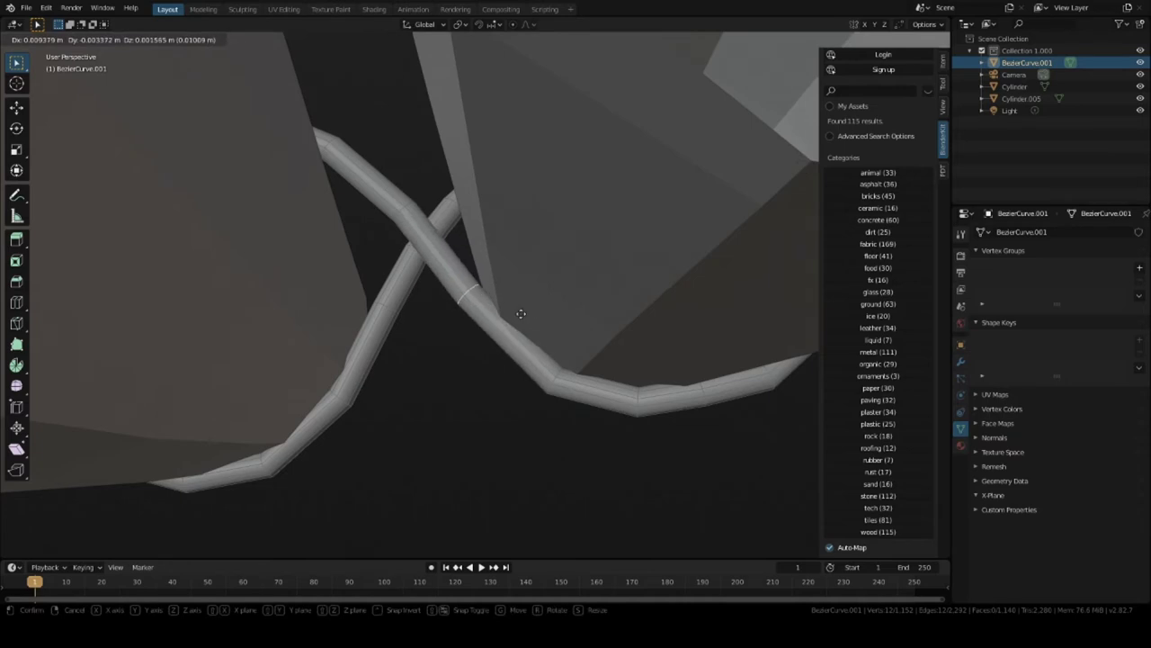
left_click(522, 313)
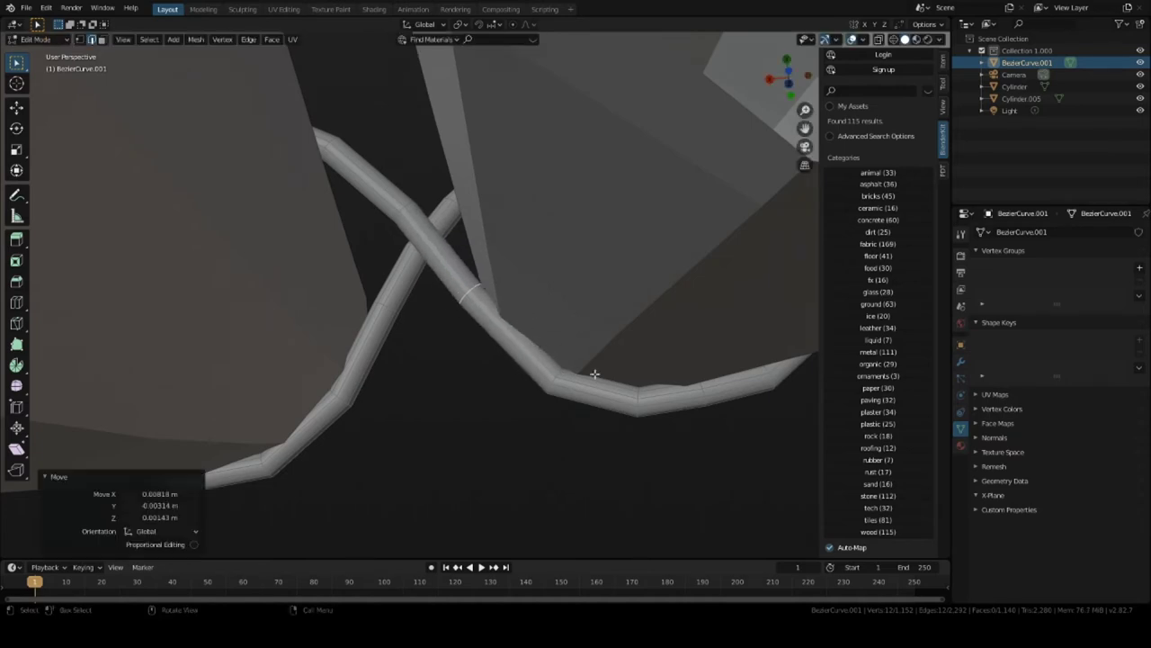
Move another wire ring about 0.0185, 0.0123, -0.00363 m.
left_click(893, 39)
left_click_drag(524, 329, 578, 461)
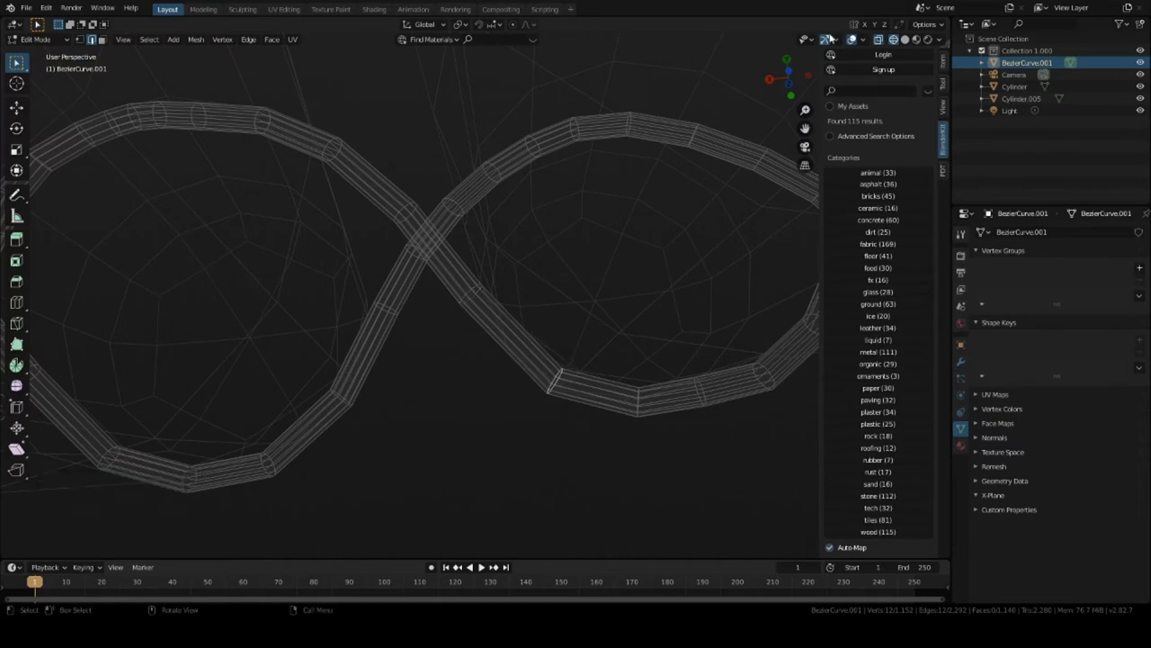
left_click(904, 39)
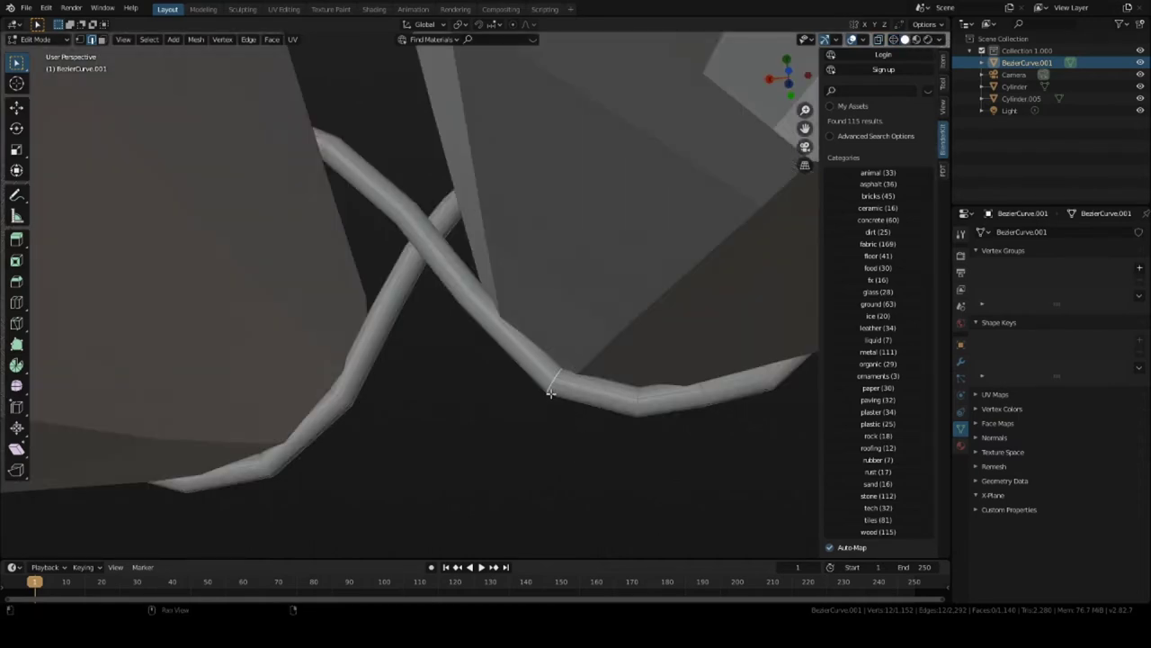
key("g")
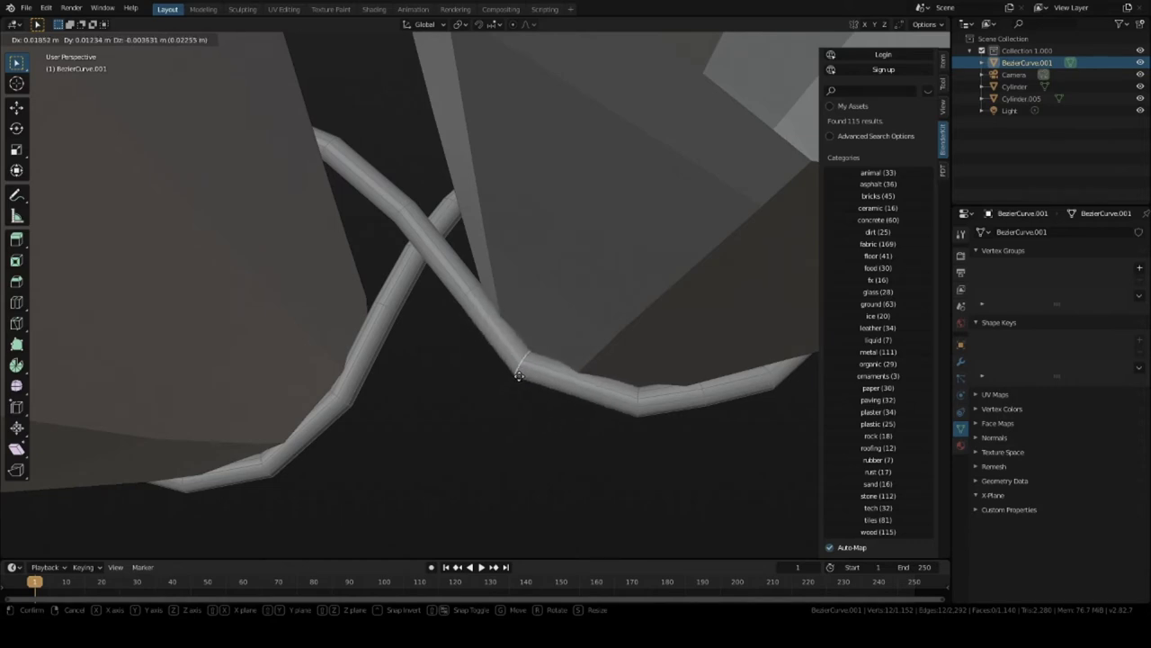
left_click(519, 376)
middle_click_drag(519, 375, 546, 294)
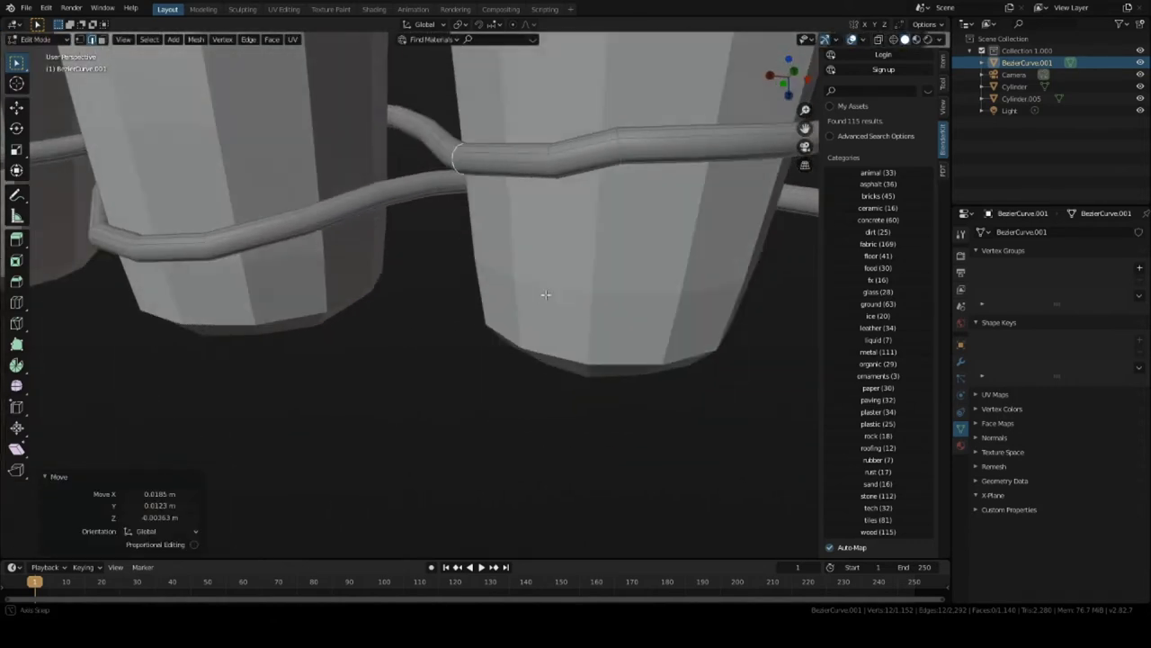
Rotate a section of the upper wire strand 7.15° to straighten it.
scroll(545, 290, "down", 1)
scroll(546, 290, "down", 2)
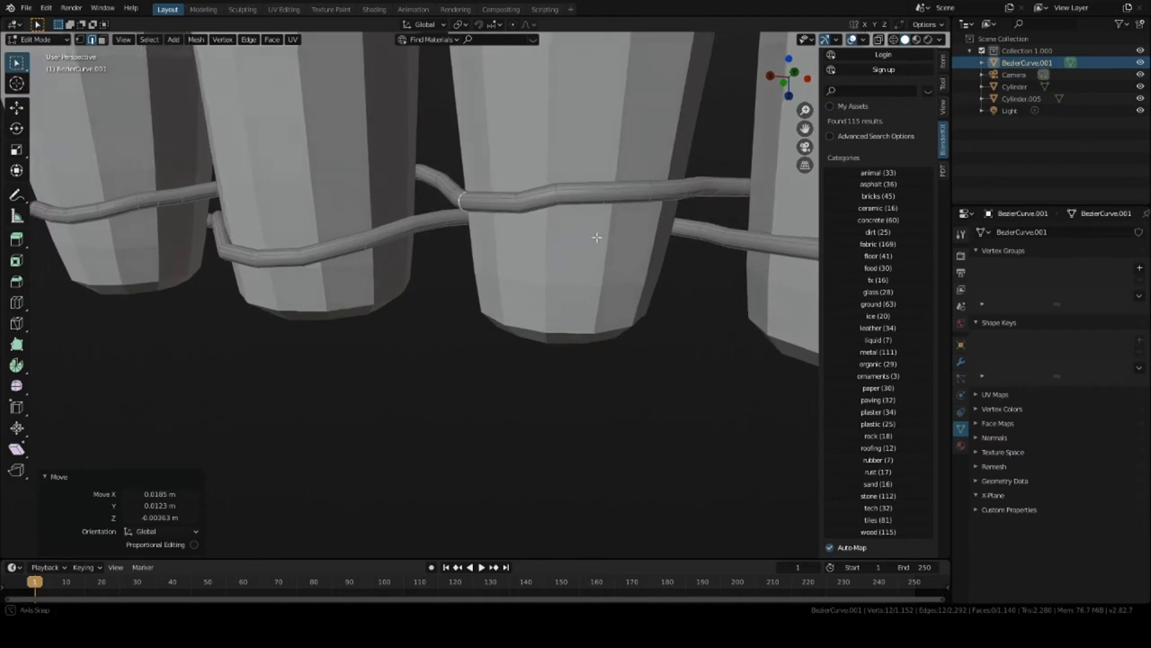
middle_click_drag(597, 236, 608, 232)
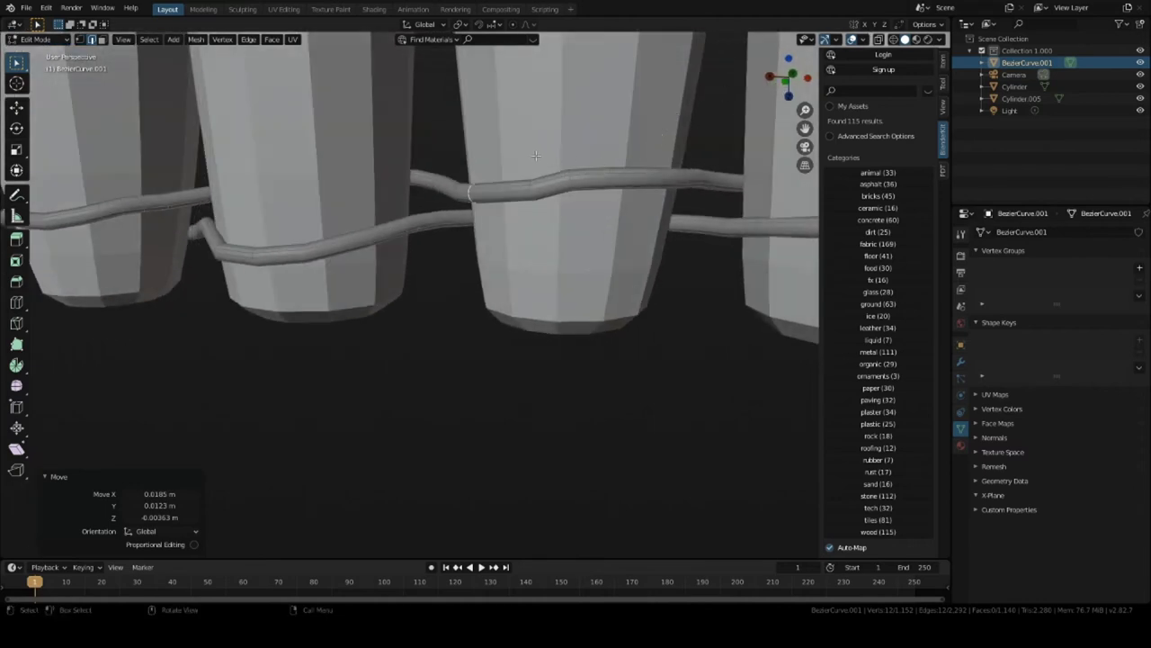
left_click(892, 40)
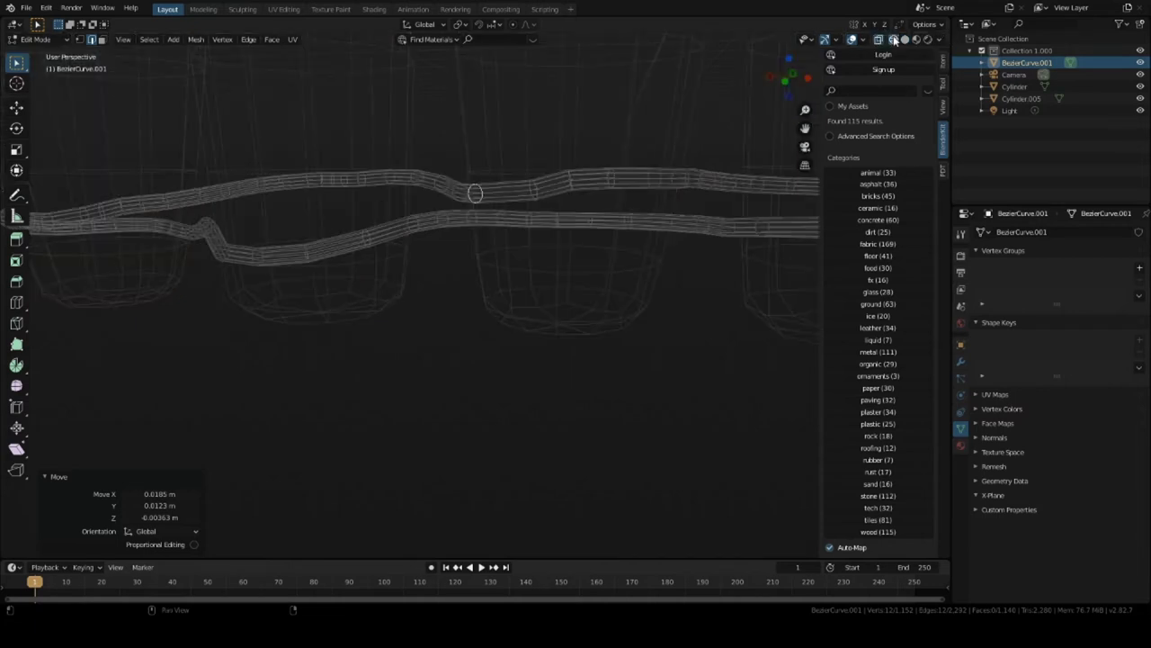
left_click_drag(506, 147, 632, 204)
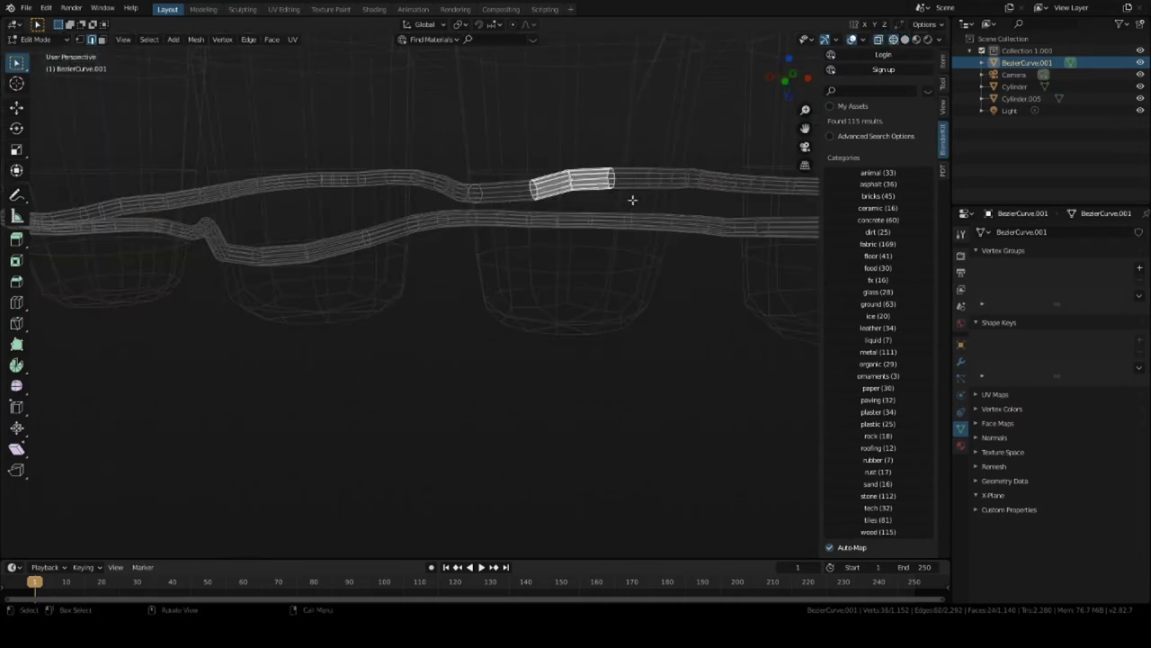
key("r")
left_click(627, 215)
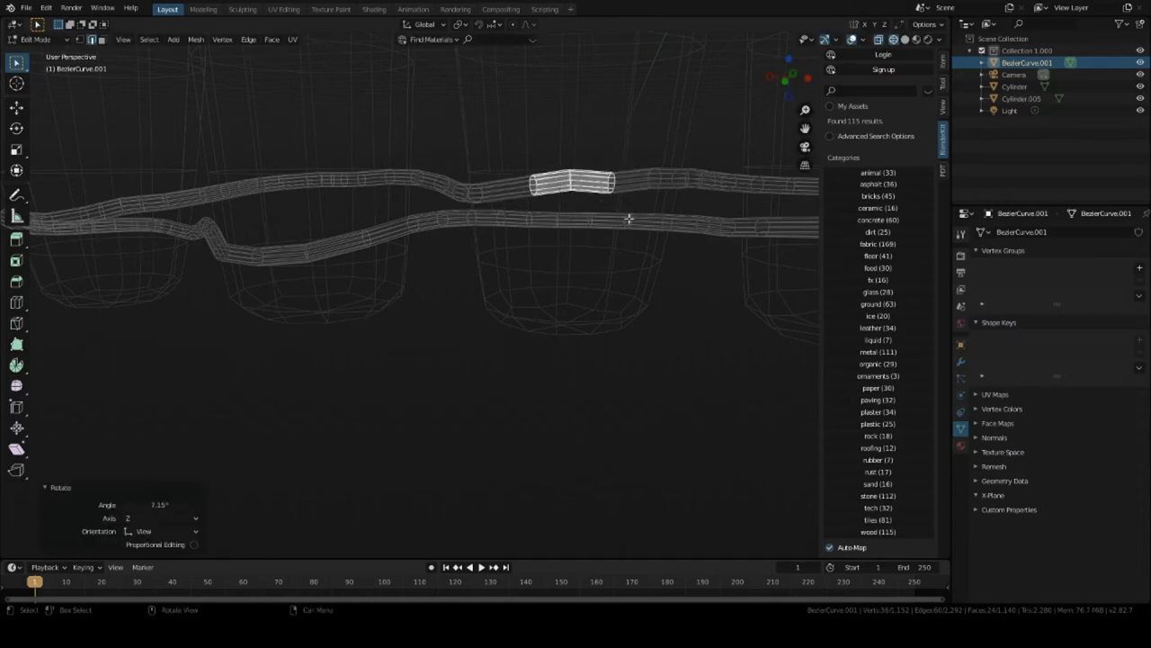
Move a ring further along the upper strand and rotate it -3.74° about Z.
left_click(613, 186, "alt")
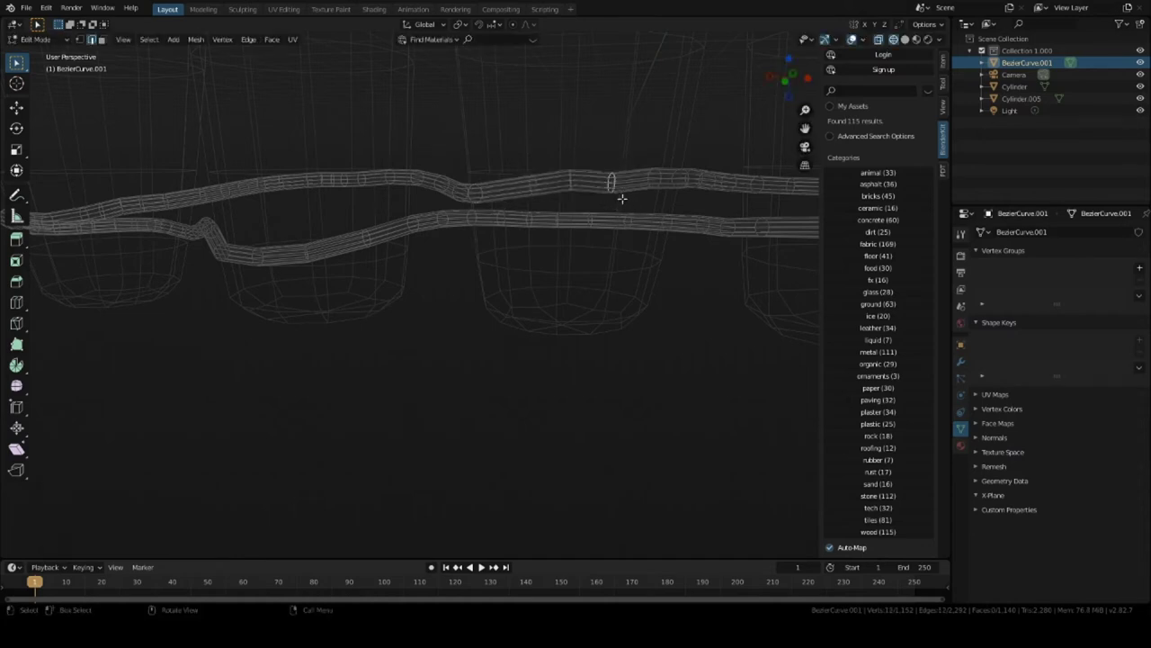
key("g")
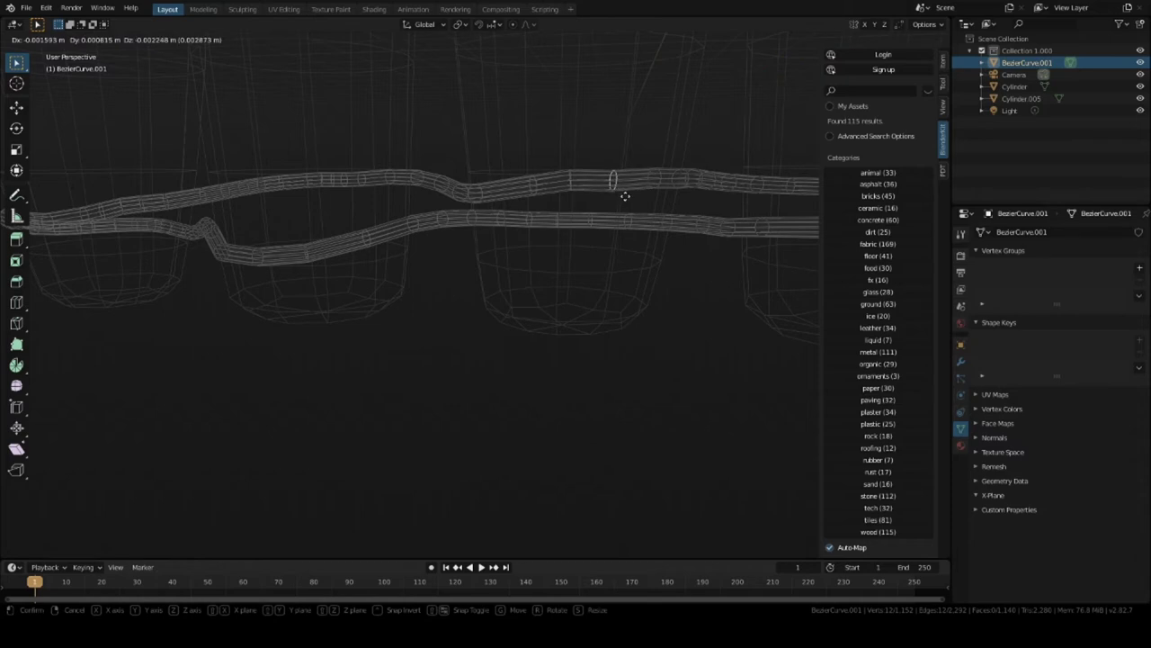
left_click(625, 196)
key("r")
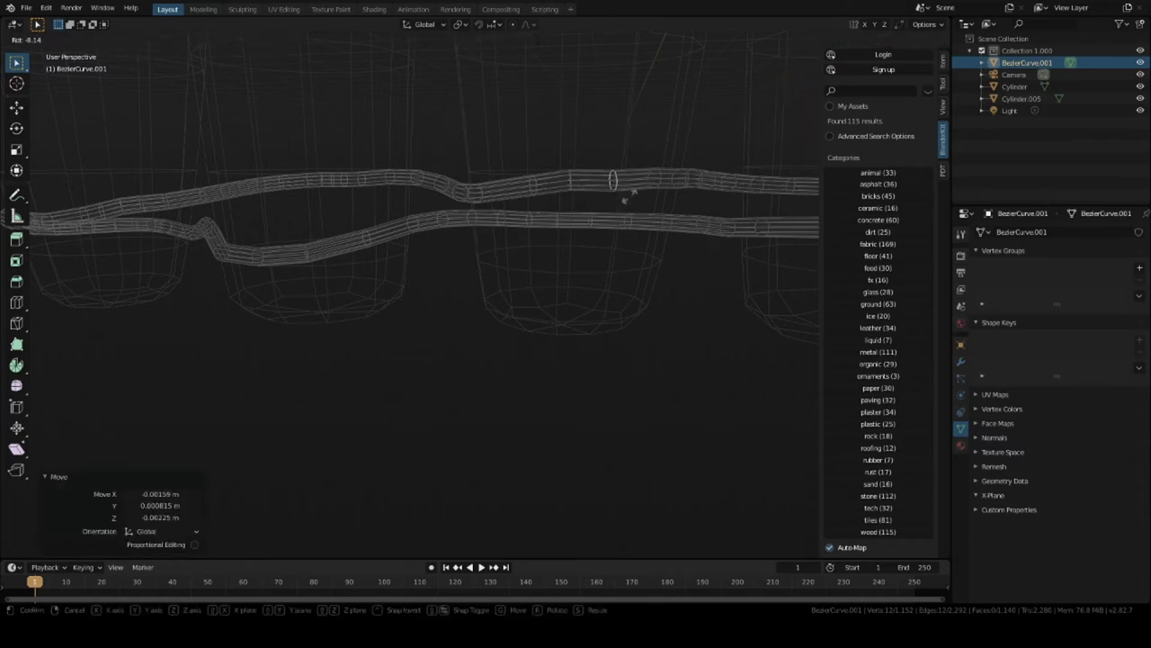
left_click(626, 193)
left_click(904, 40)
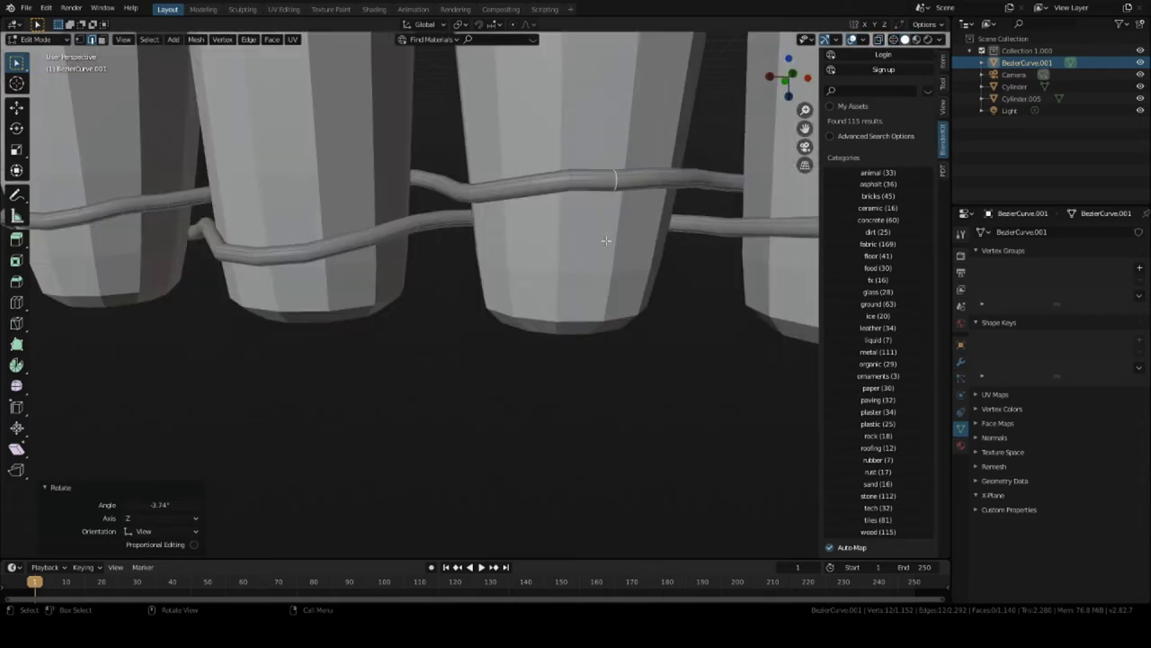
Inspect the lashing around all five posts and return to Object Mode.
mouse_move(607, 241)
middle_mouse_down()
mouse_move(624, 321)
mouse_move(579, 298)
mouse_move(303, 252)
mouse_move(360, 220)
mouse_move(365, 188)
mouse_move(447, 314)
middle_mouse_up()
scroll(615, 308, "up", 4)
scroll(324, 249, "down", 5)
scroll(364, 253, "down", 2)
scroll(459, 278, "up", 5)
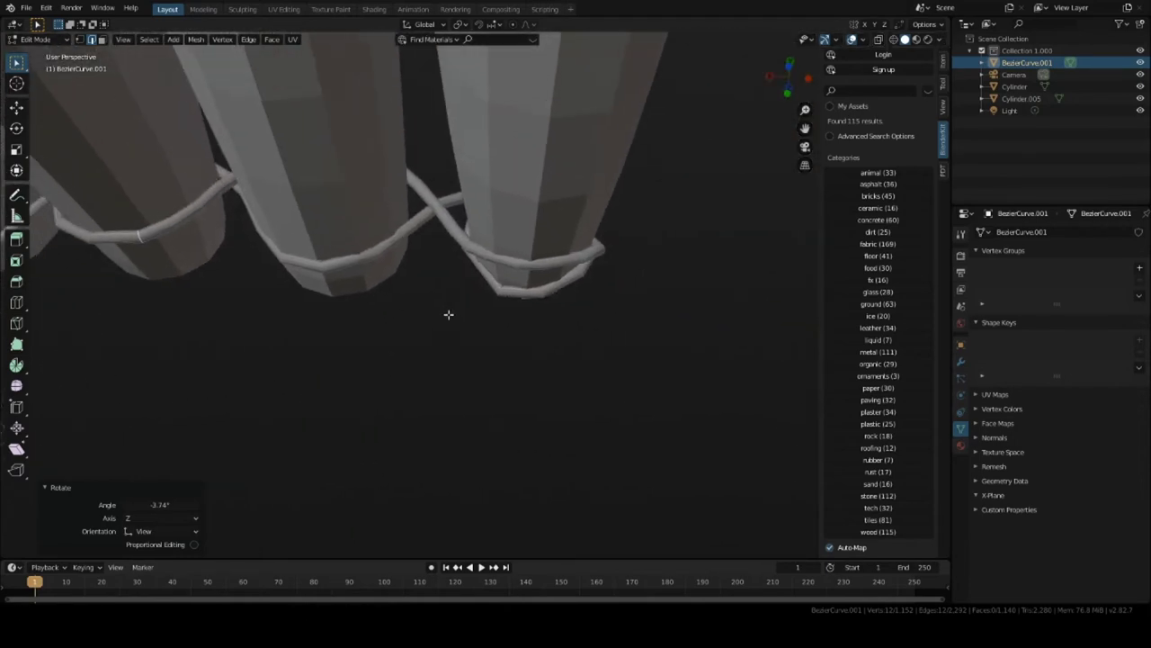
scroll(479, 246, "up", 3)
middle_click_drag(478, 246, 570, 329, "shift")
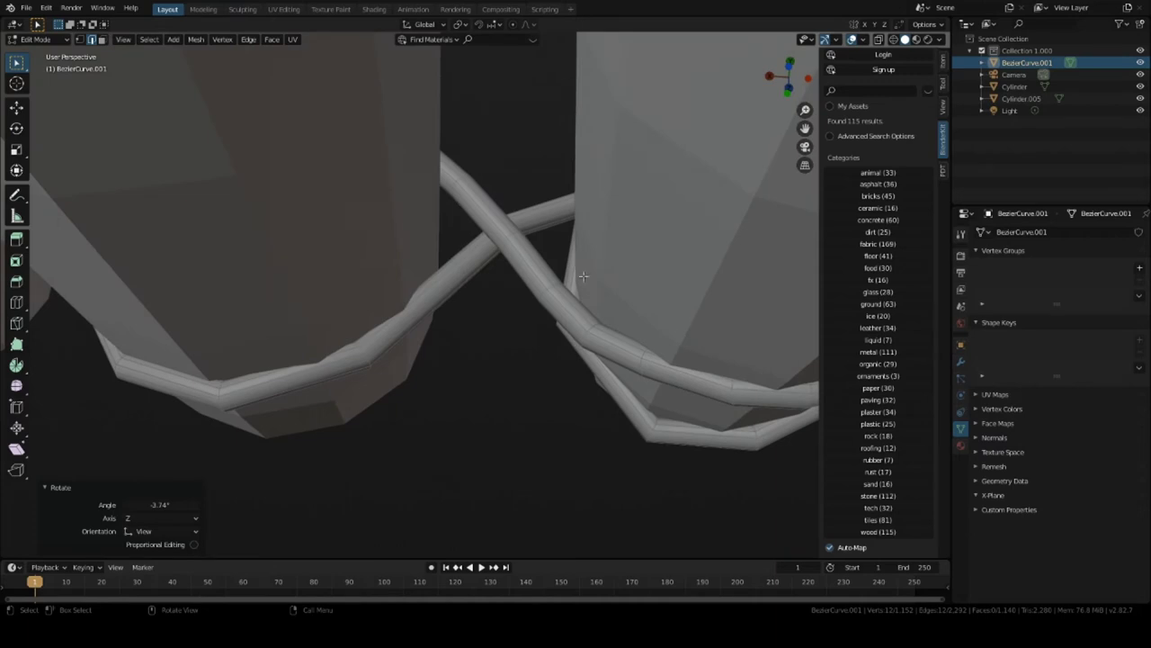
scroll(542, 232, "down", 3)
middle_click_drag(543, 232, 468, 219)
key("Tab")
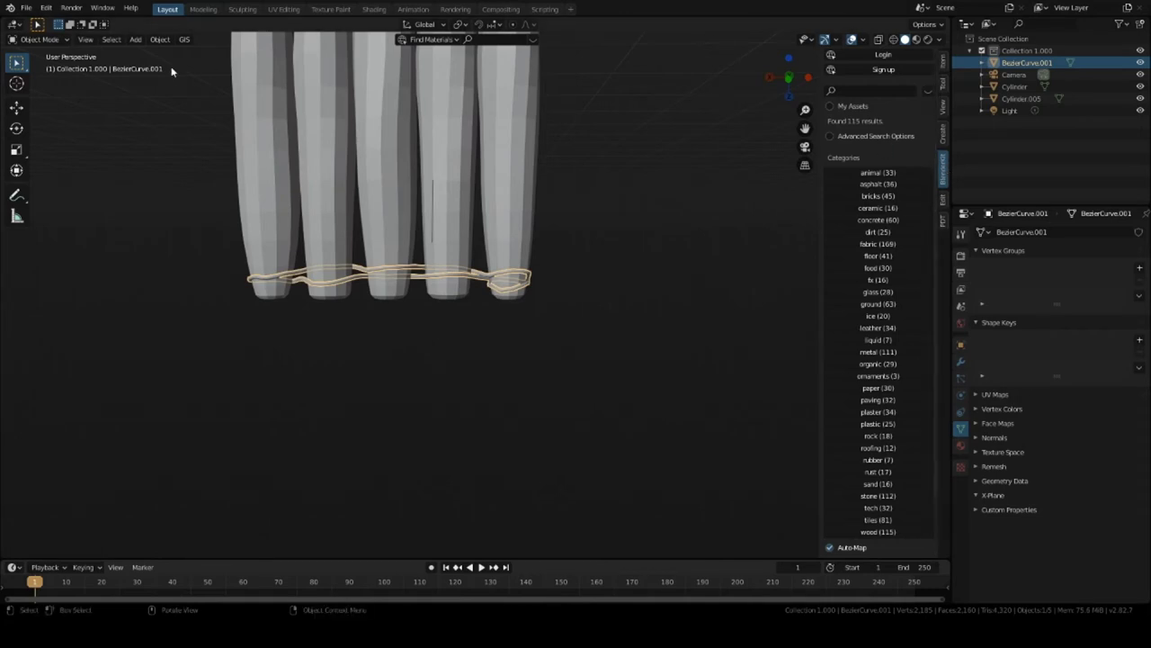
Save the Blender file with the lashed posts and wire curve, then pan the view slightly left.
left_click(28, 10)
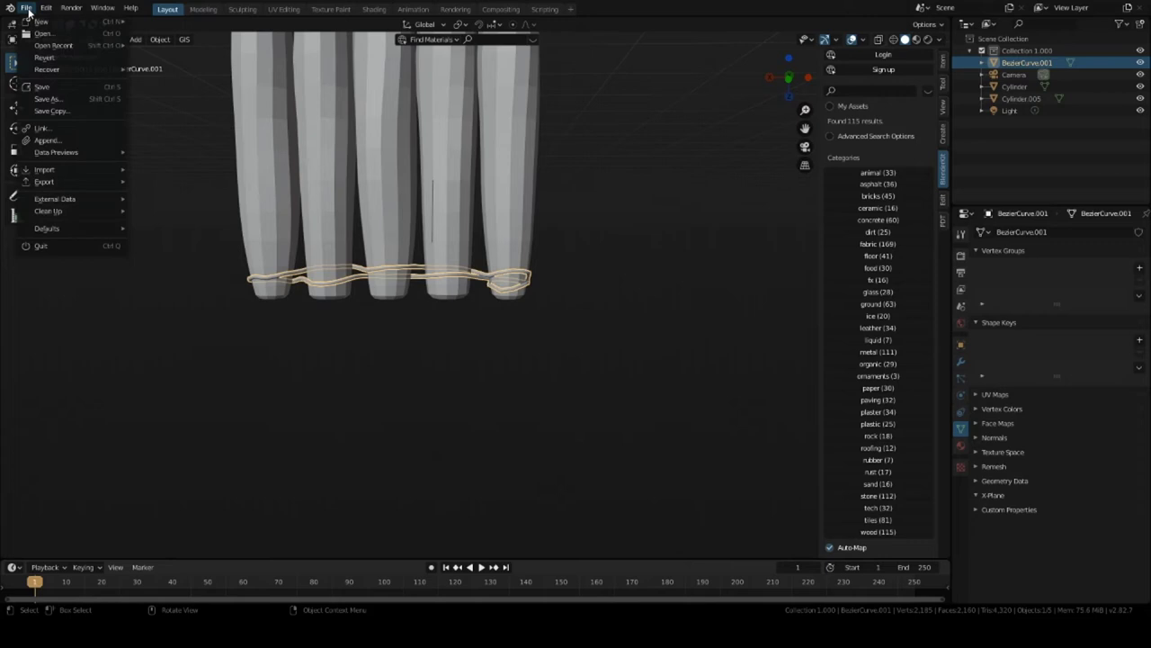
left_click(42, 88)
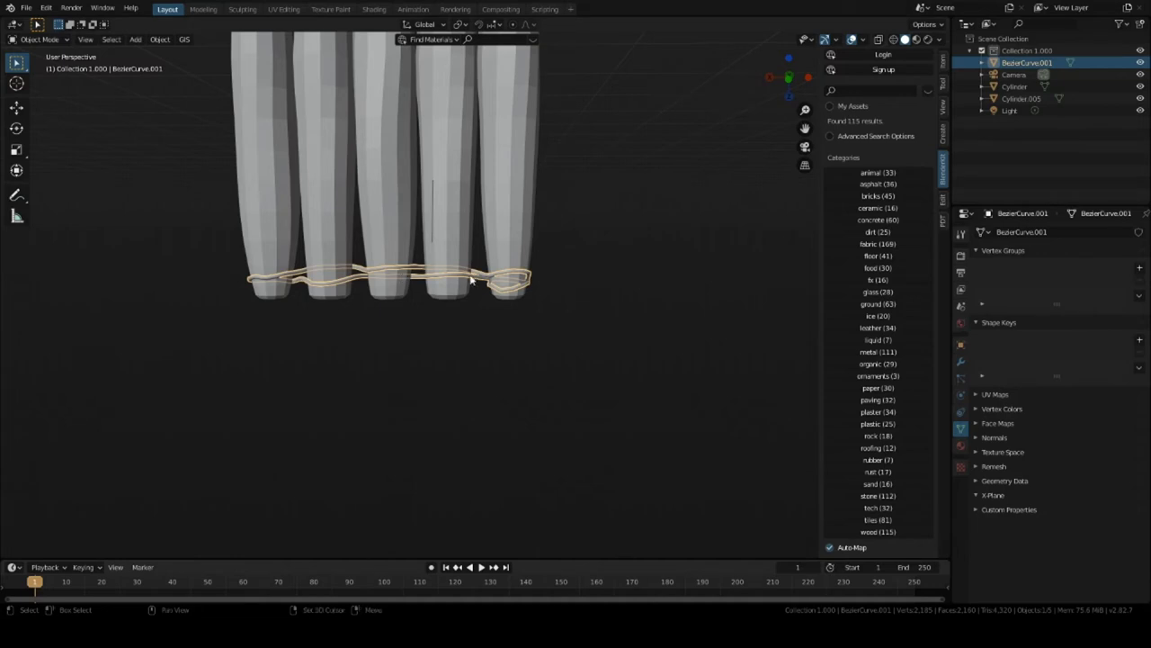
middle_click_drag(778, 329, 686, 350, "shift")
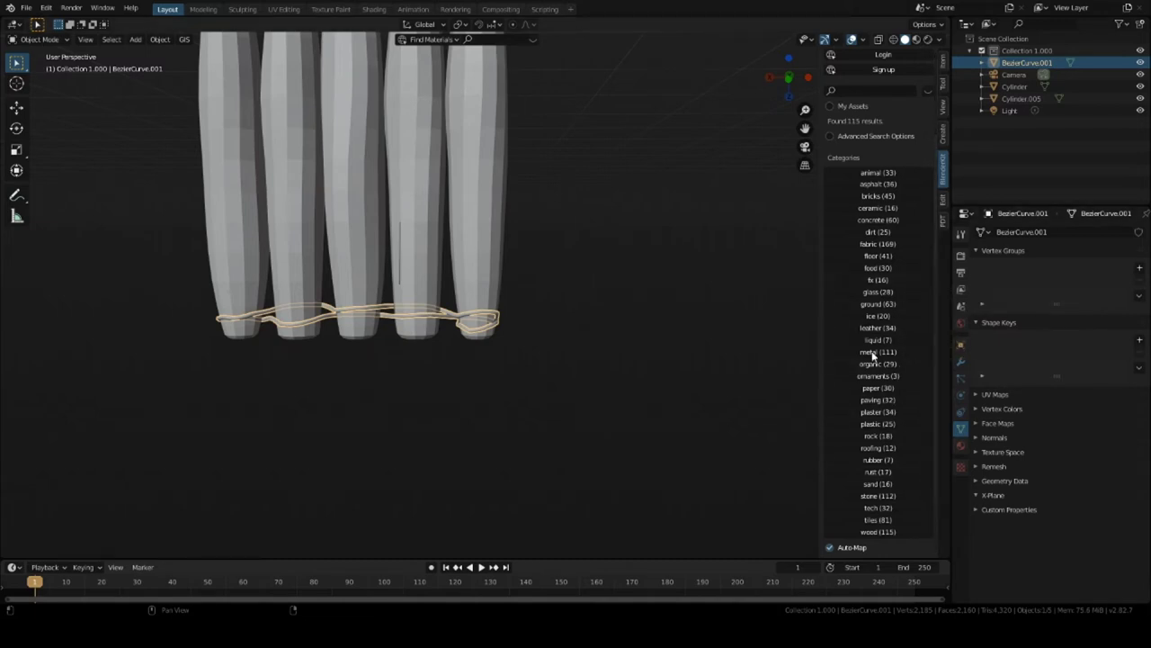
Show BlenderKit's fabric materials and page through the first few sets of results.
left_click(870, 249)
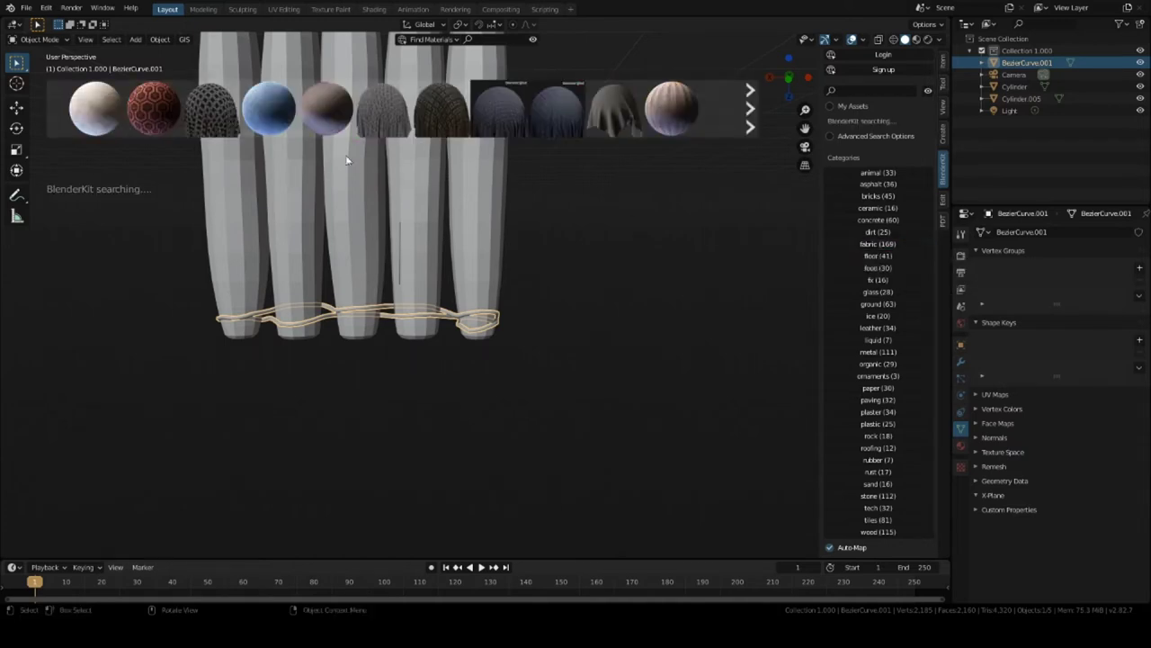
mouse_move(267, 102)
mouse_move(335, 101)
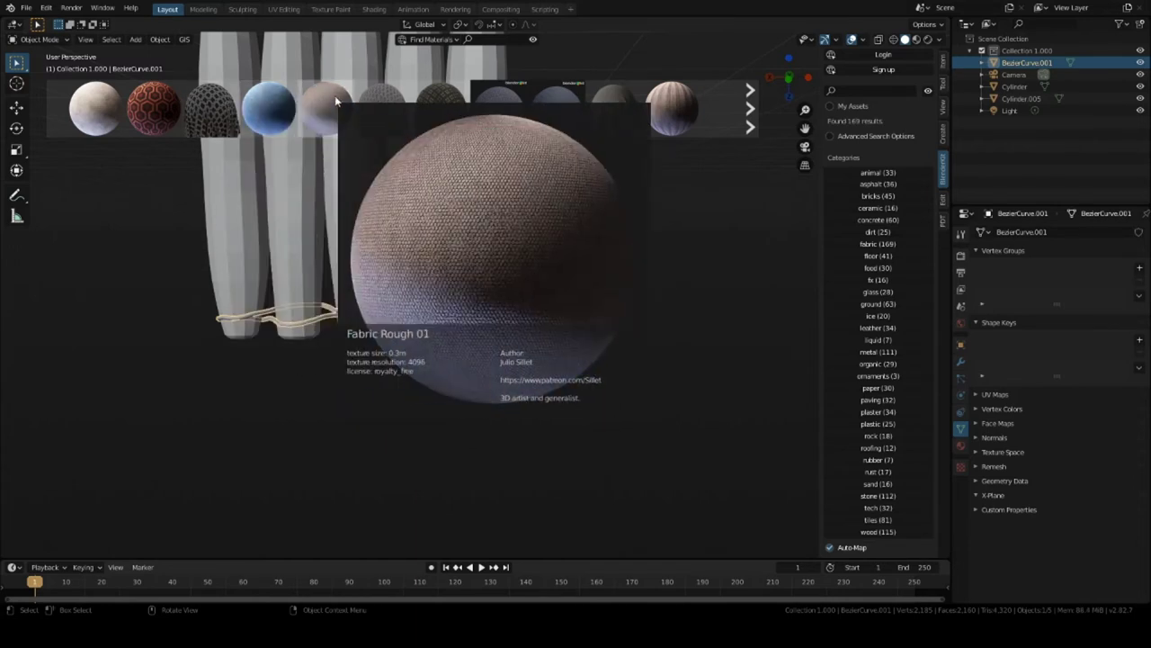
mouse_move(433, 103)
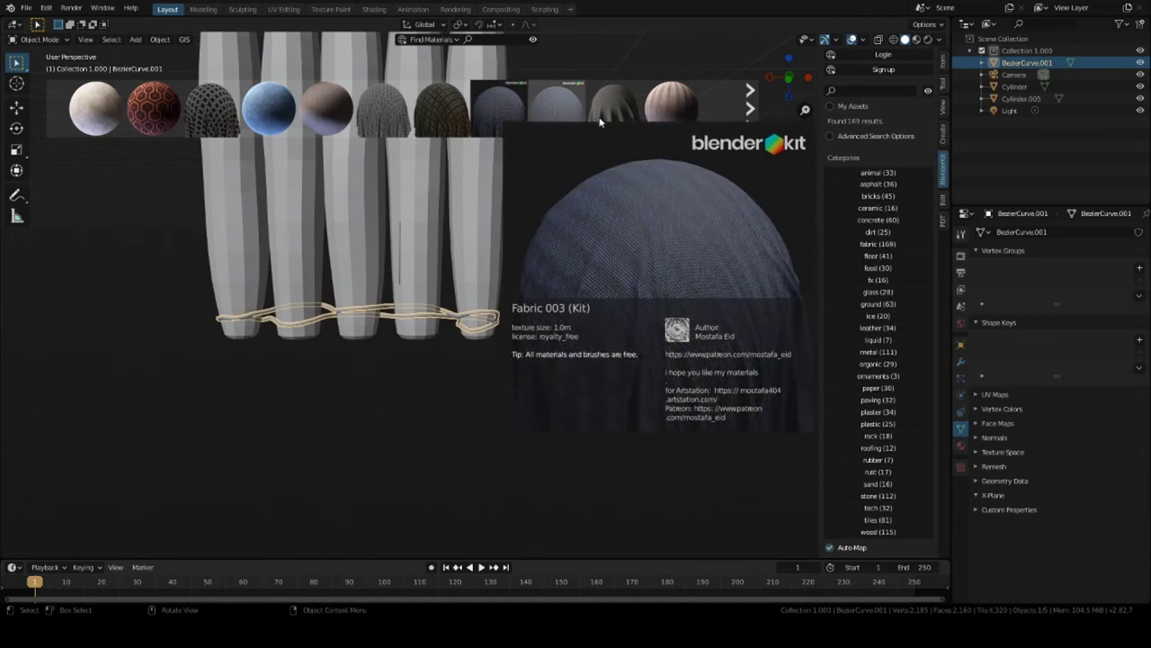
mouse_move(616, 121)
mouse_move(671, 115)
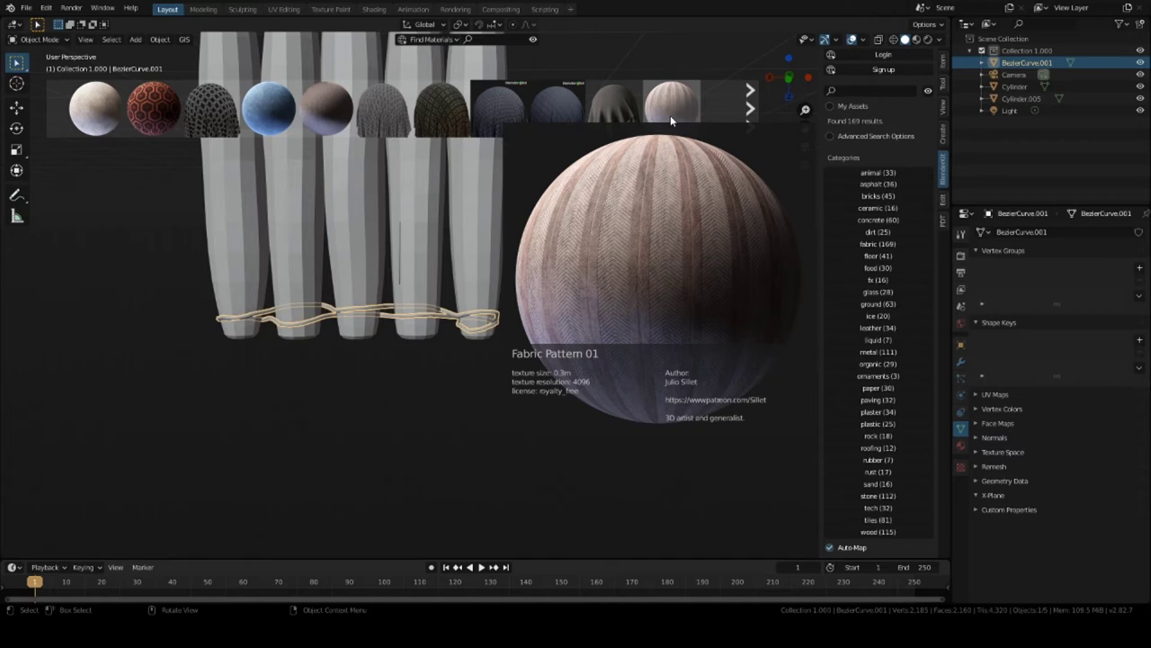
left_click(750, 108)
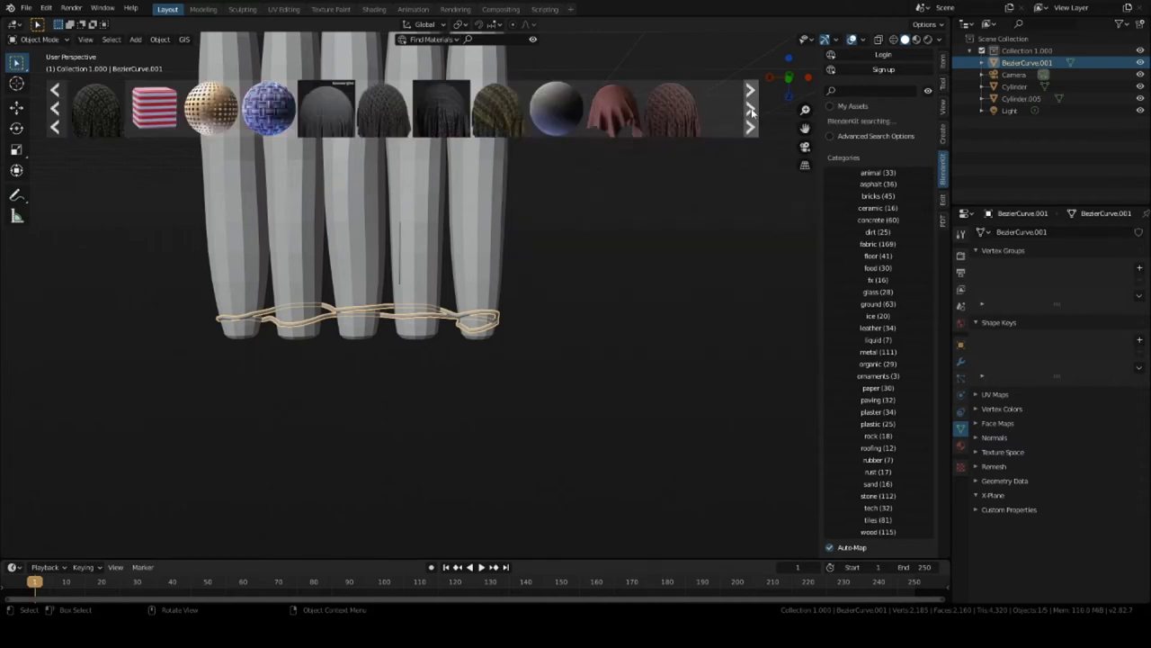
left_click(752, 109)
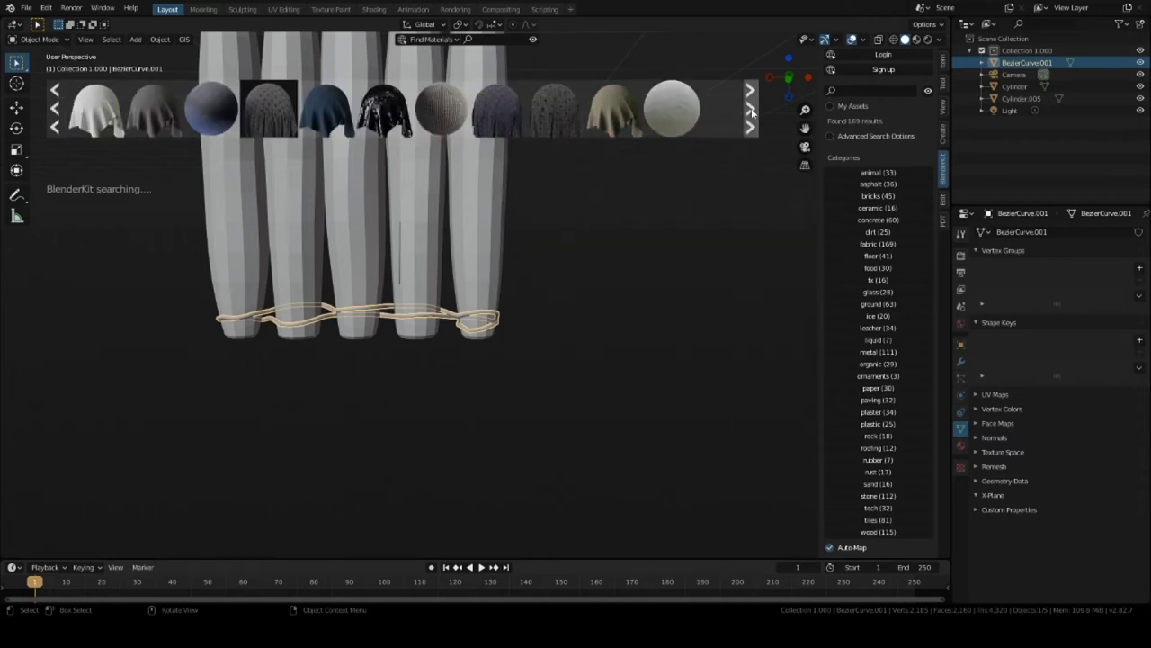
left_click(752, 108)
Keep paging forward through further fabric material thumbnails.
mouse_move(563, 113)
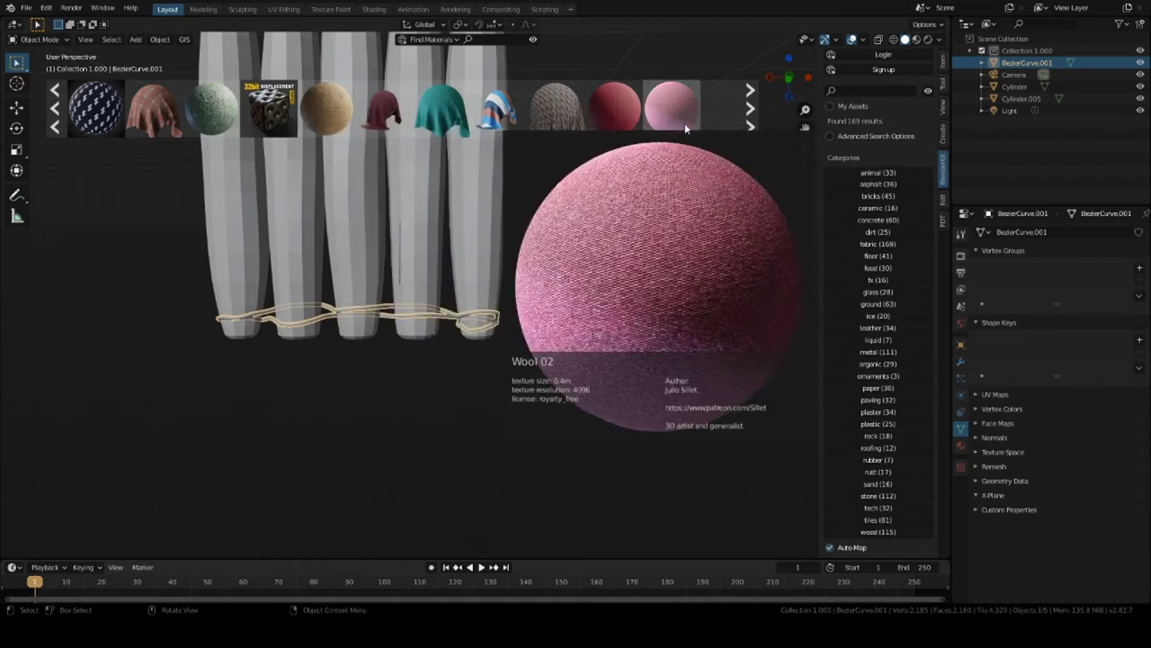
left_click(749, 110)
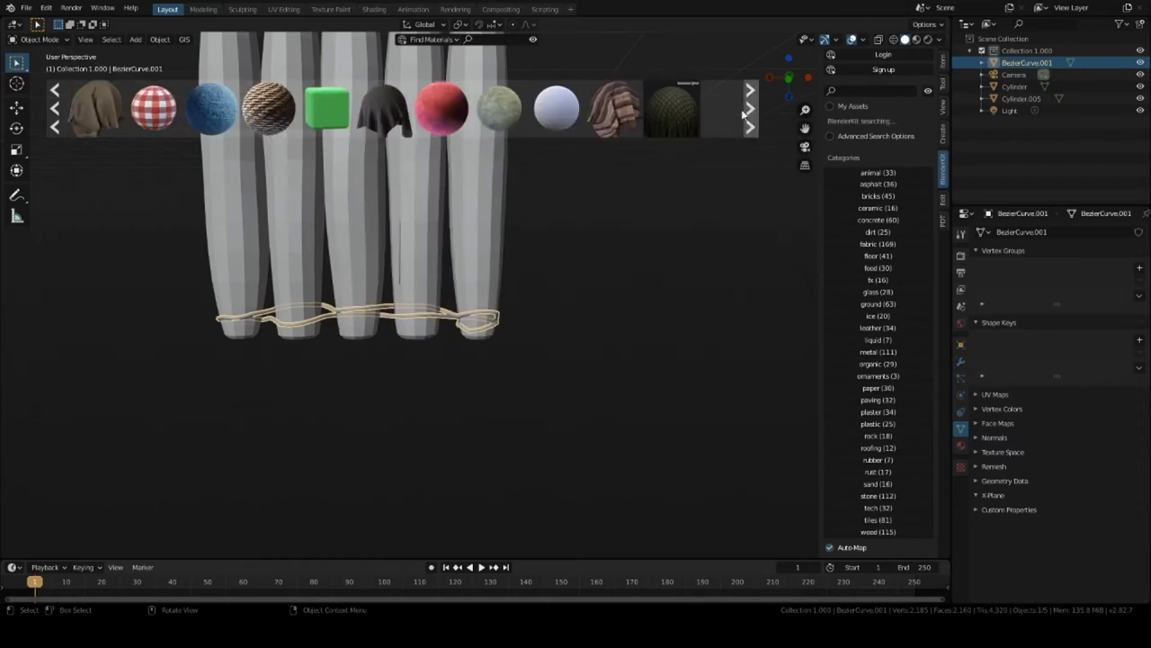
mouse_move(493, 113)
left_click(753, 113)
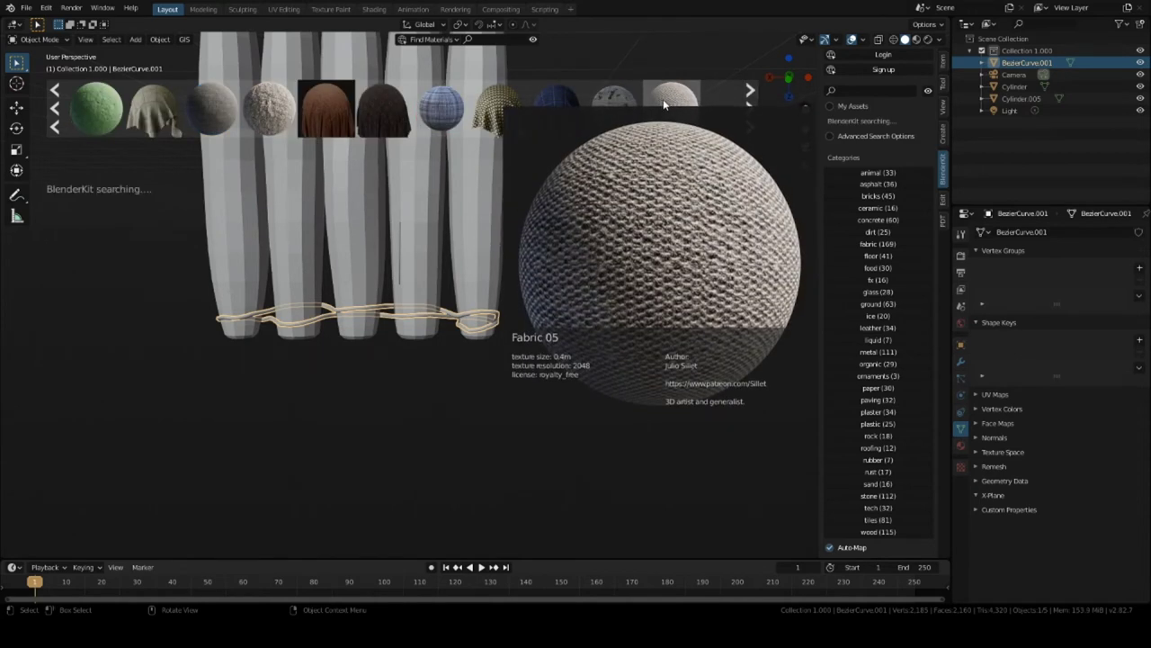
mouse_move(589, 87)
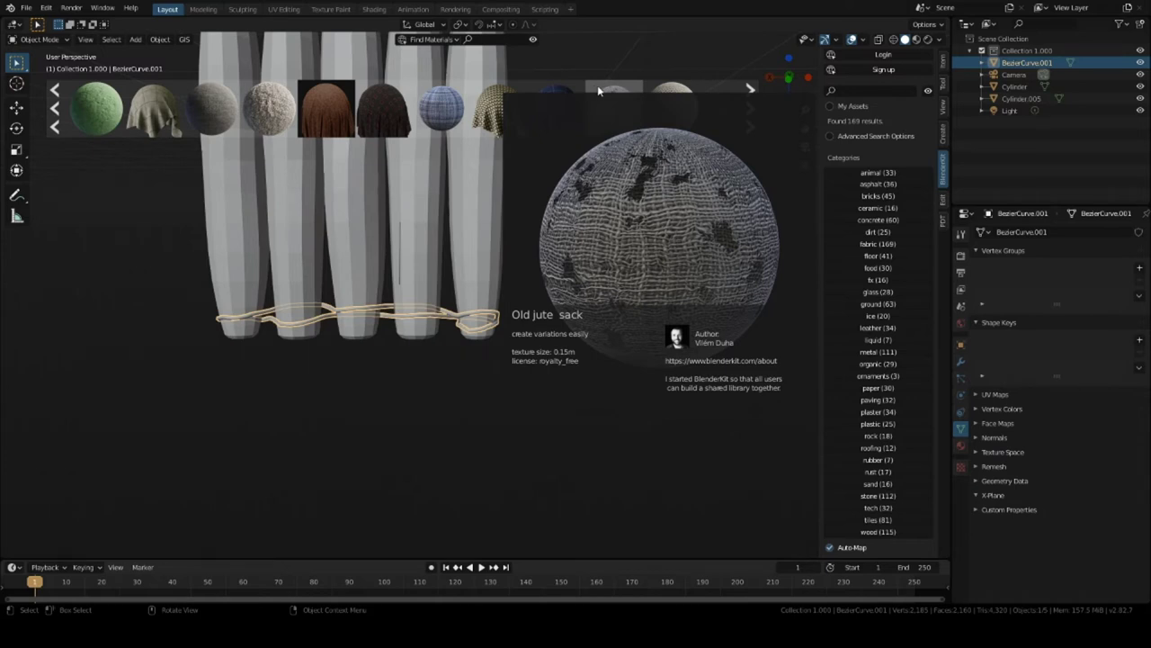
left_click(754, 109)
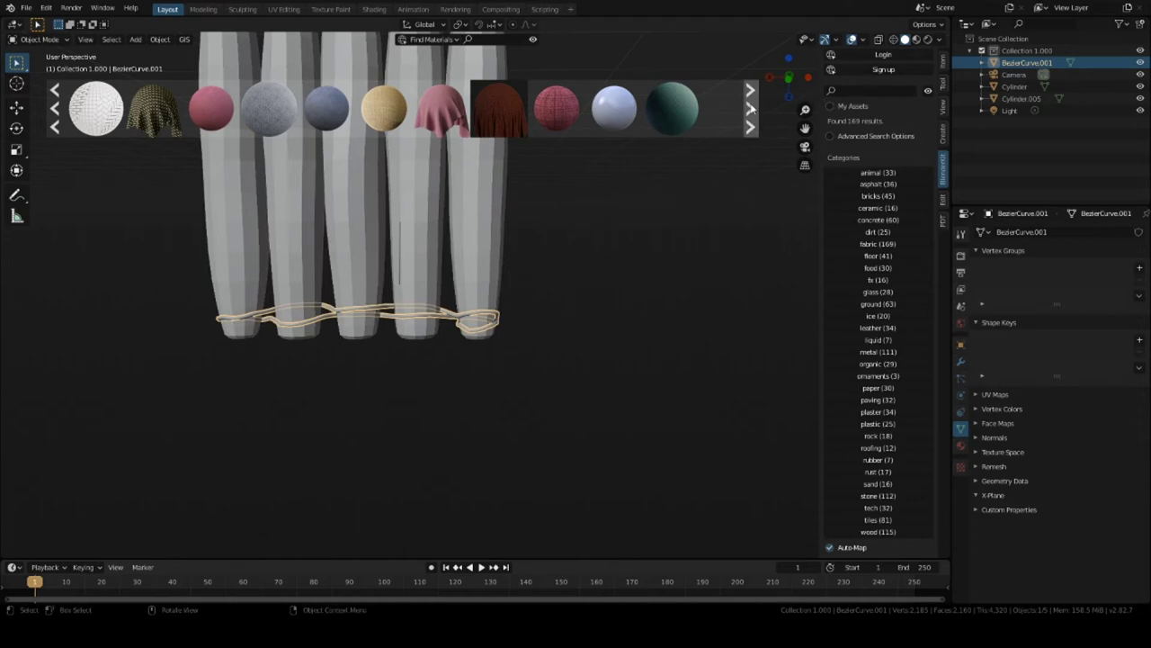
left_click(751, 108)
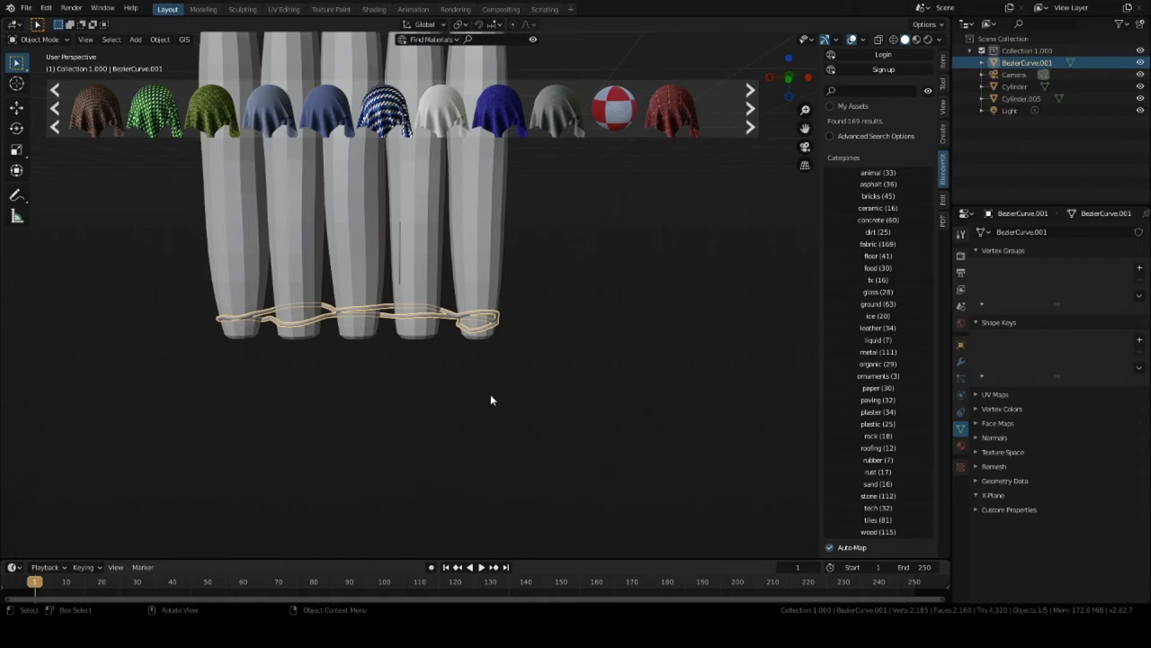
Nudge the view, then continue paging through the 169 fabric results.
mouse_move(490, 394)
middle_mouse_down()
mouse_move(470, 381)
mouse_move(485, 380)
middle_mouse_up()
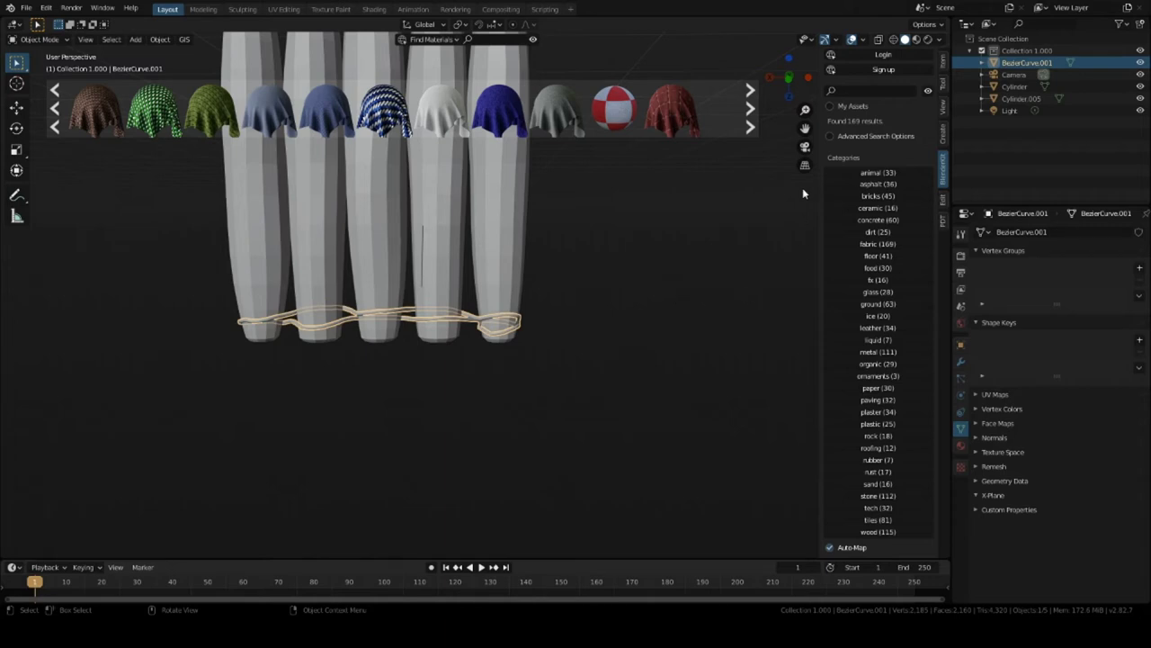
left_click(750, 109)
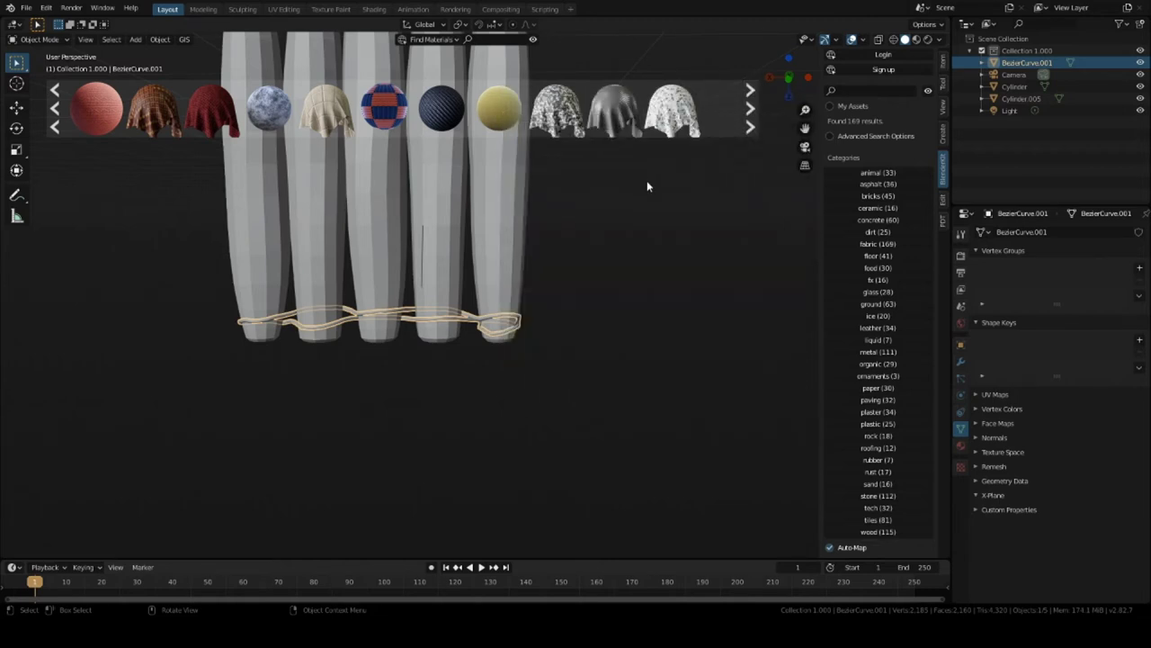
left_click(752, 109)
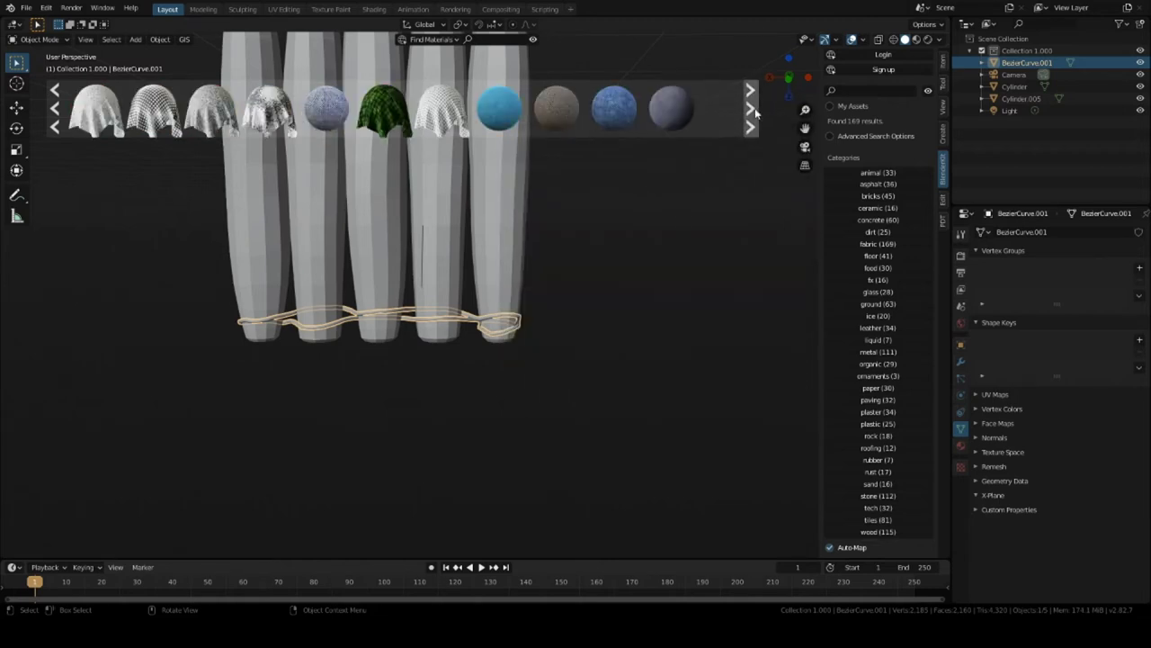
mouse_move(628, 113)
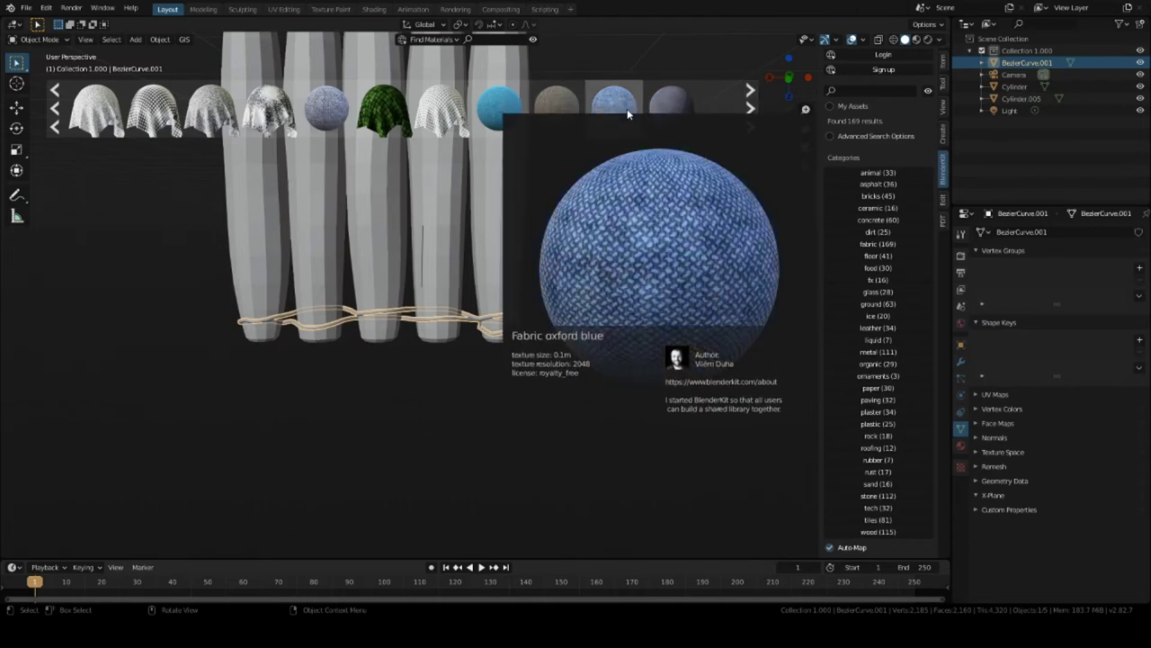
left_click(753, 109)
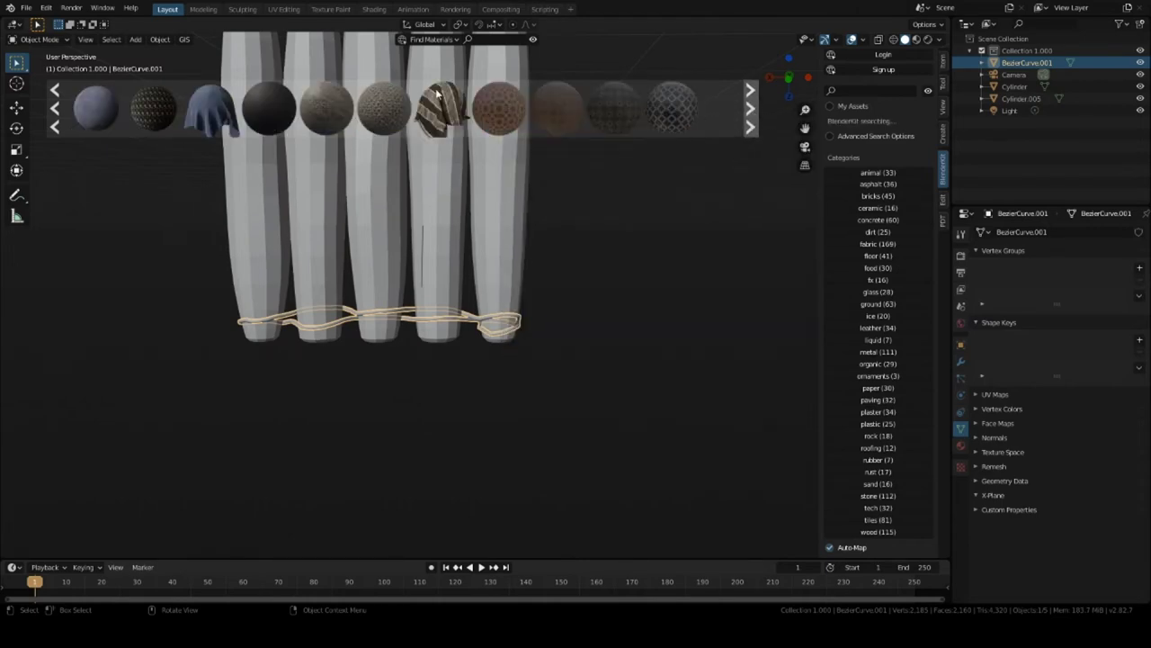
left_click(752, 109)
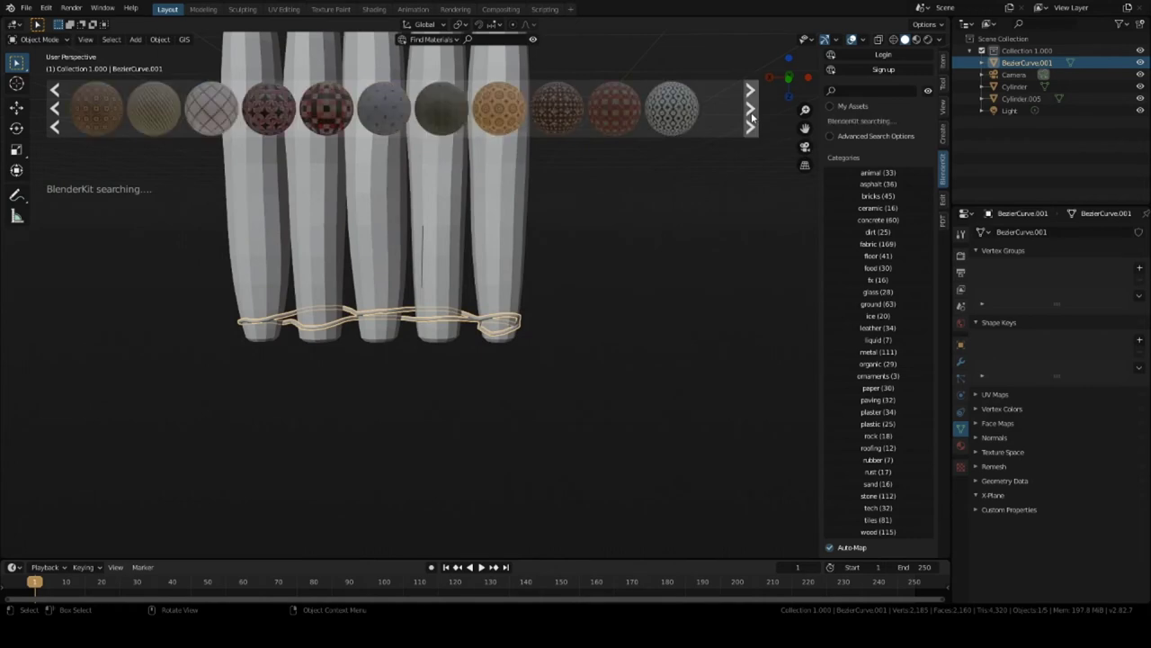
left_click(752, 108)
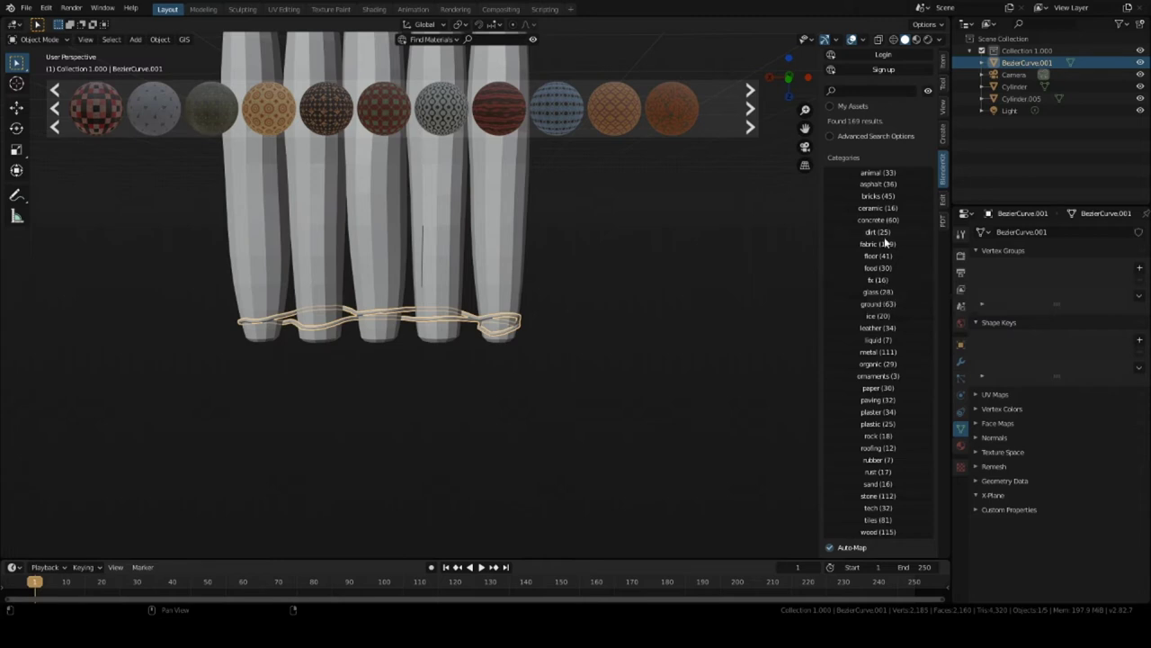
scroll(889, 235, "down", 1)
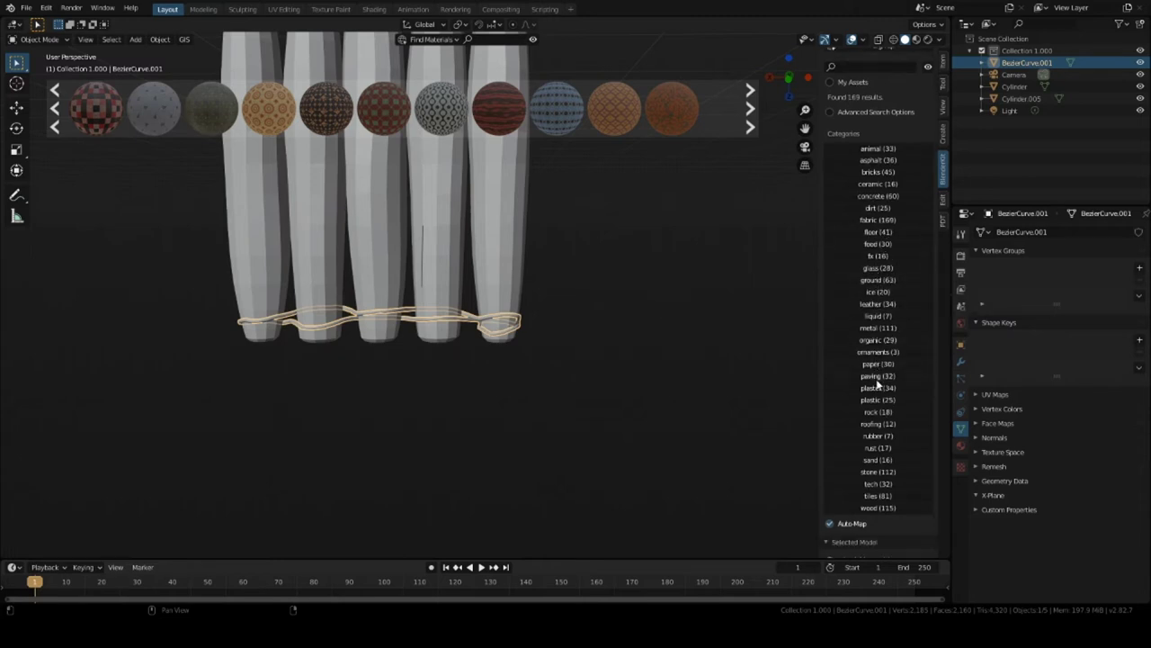
Show the 29 organic-category materials, preview the leaf, hay and skin thumbnails, and page forward.
left_click(877, 341)
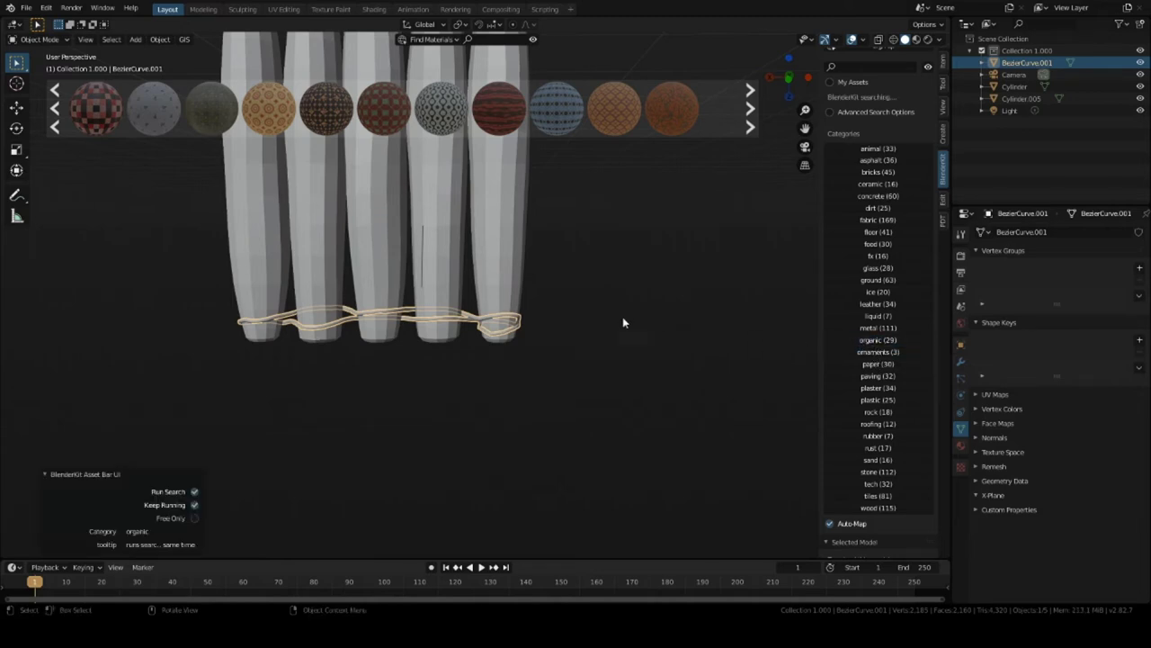
mouse_move(306, 110)
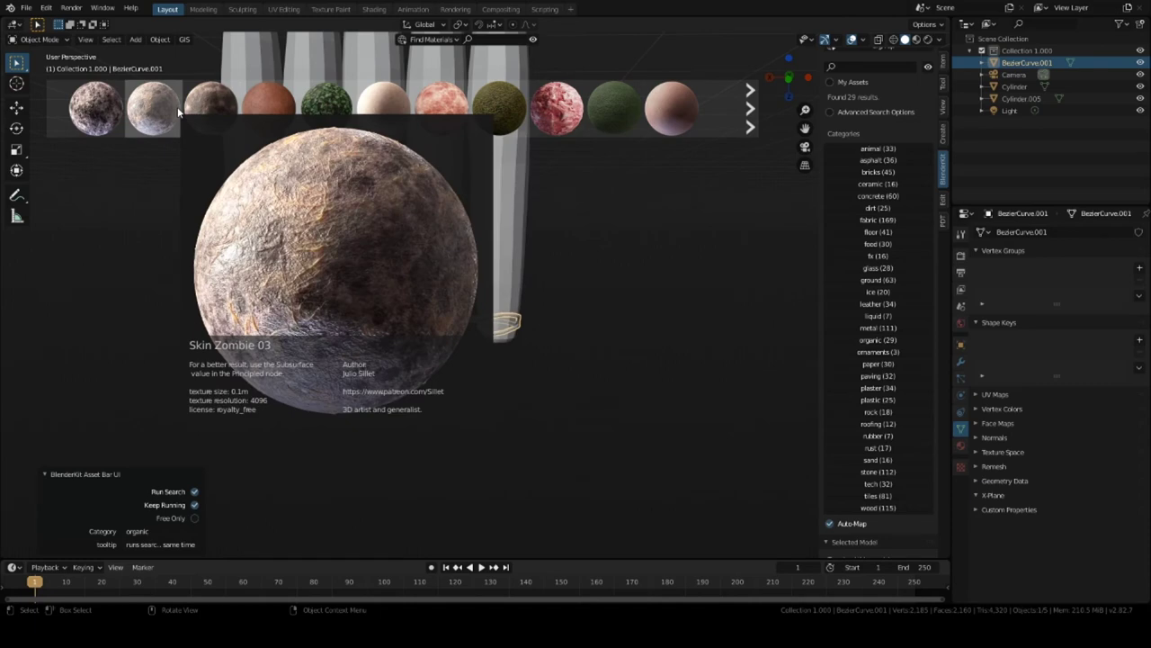
mouse_move(95, 108)
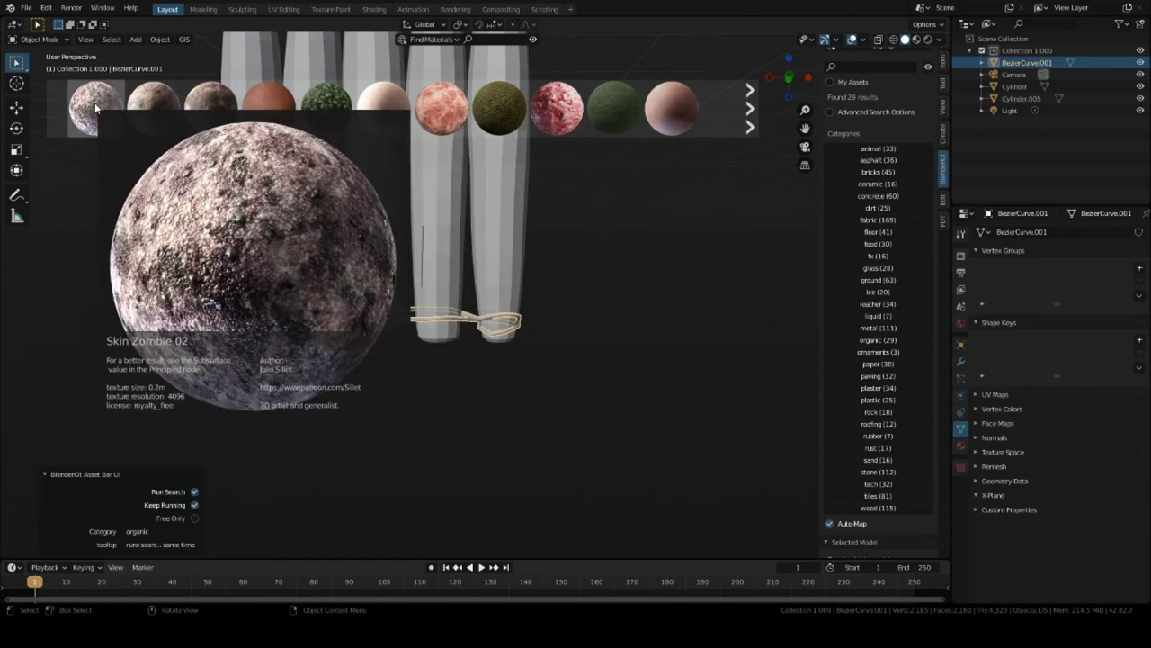
mouse_move(288, 109)
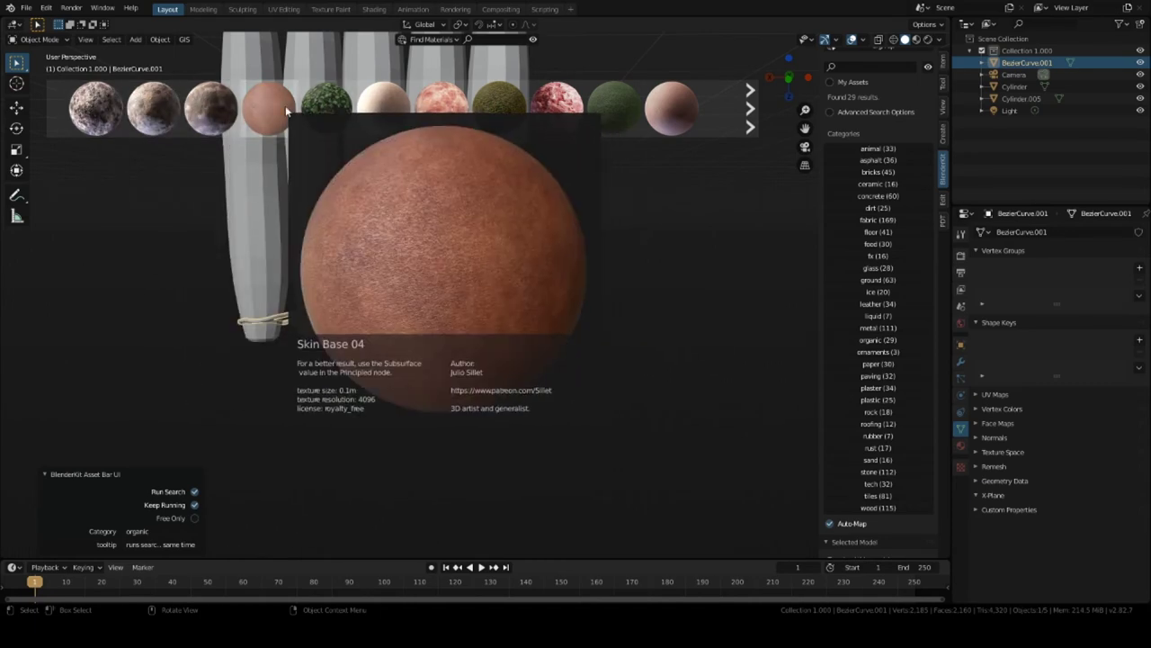
mouse_move(340, 114)
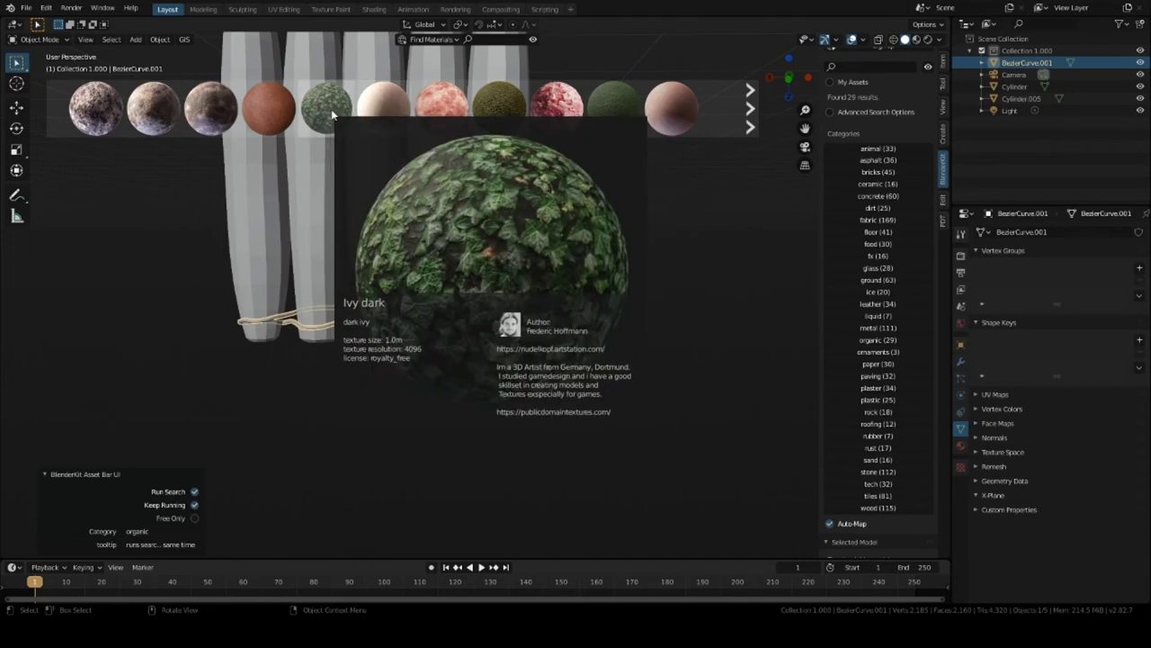
mouse_move(488, 119)
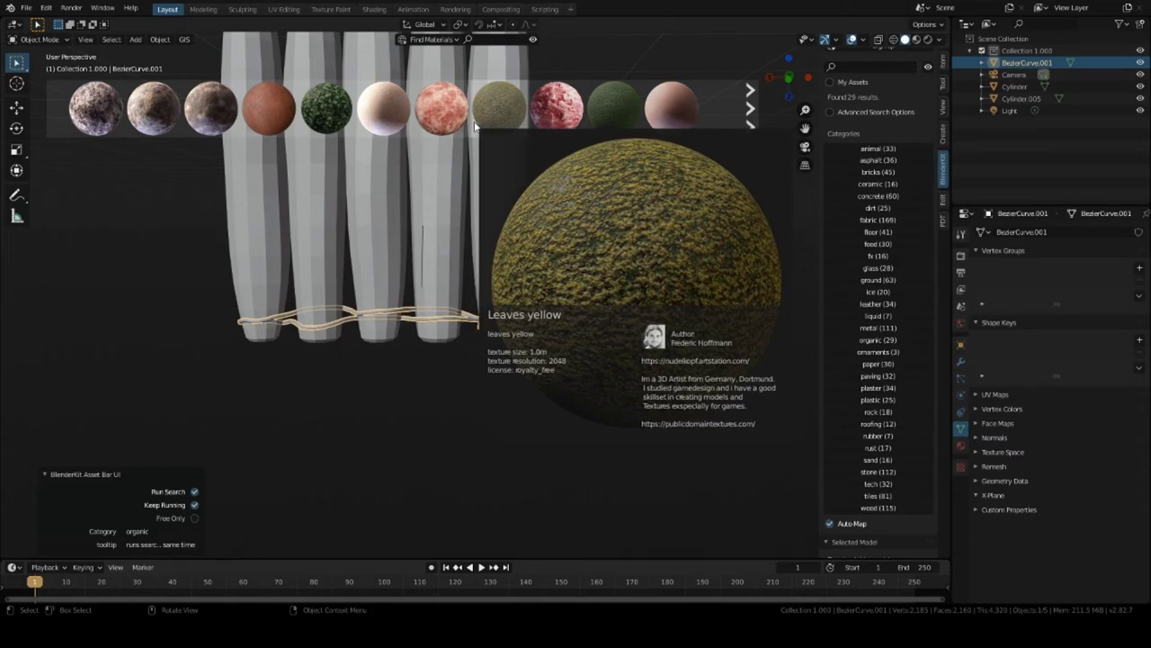
mouse_move(602, 115)
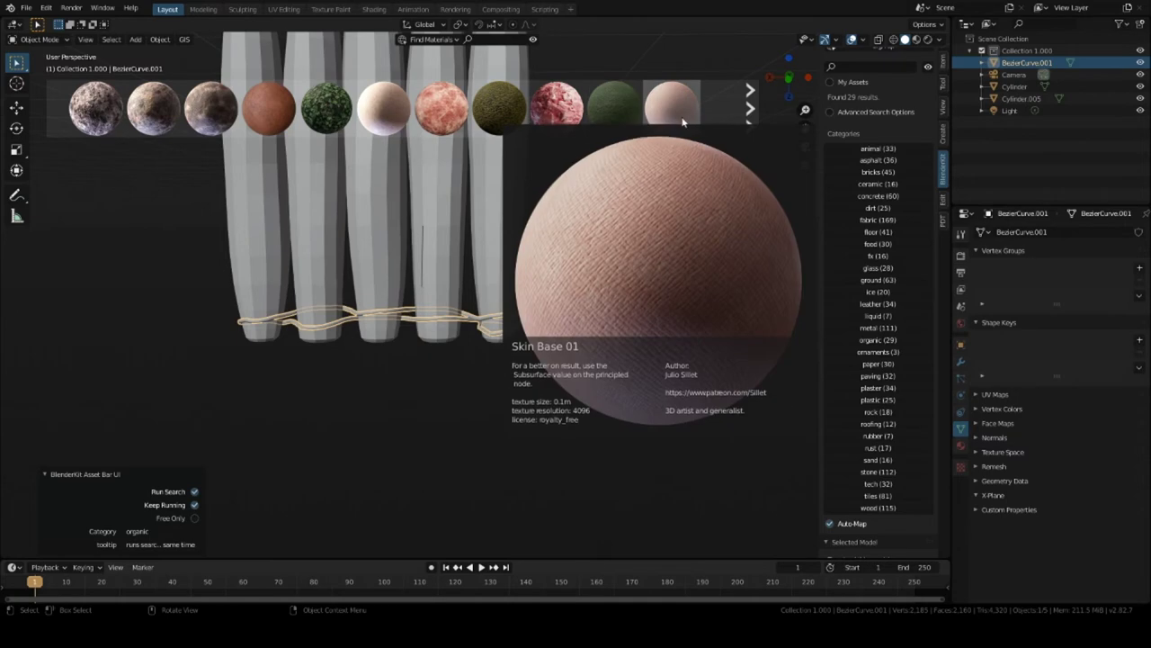
left_click(749, 109)
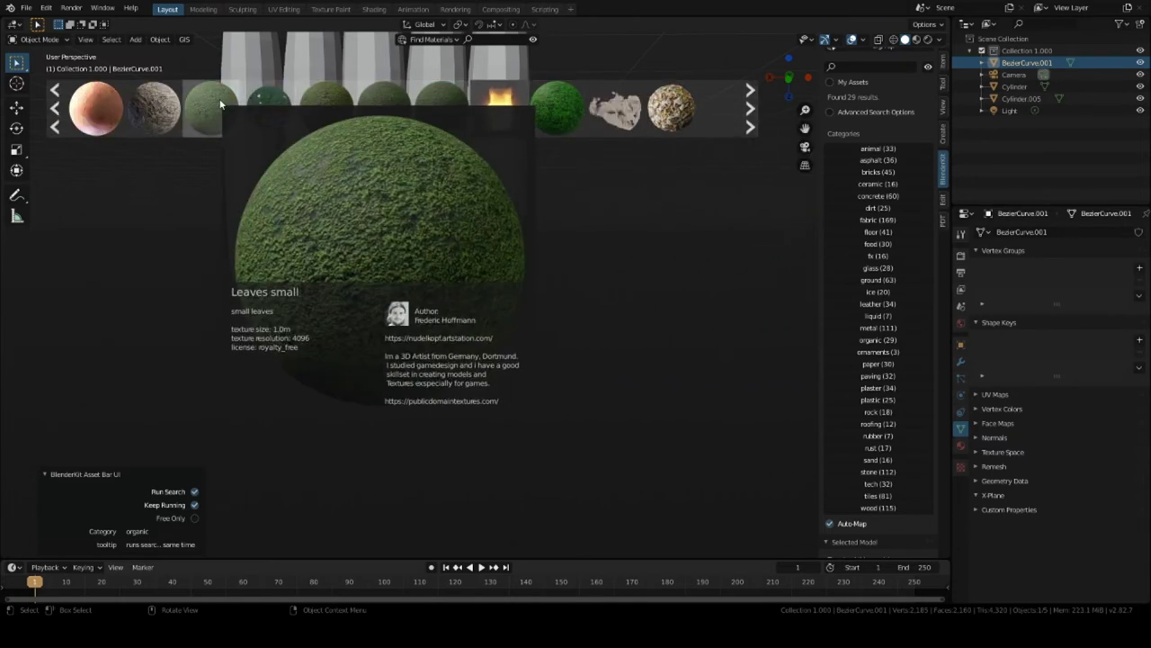
mouse_move(153, 109)
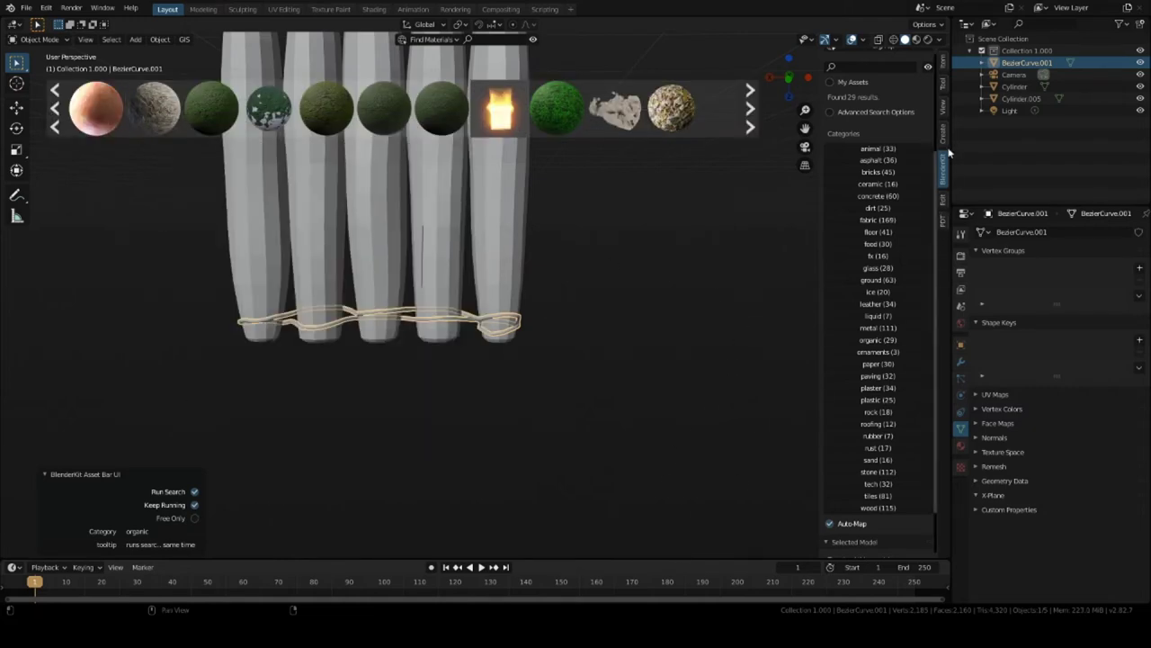
Switch to Material Preview and give the wire curve a new material named rope.
left_click(916, 39)
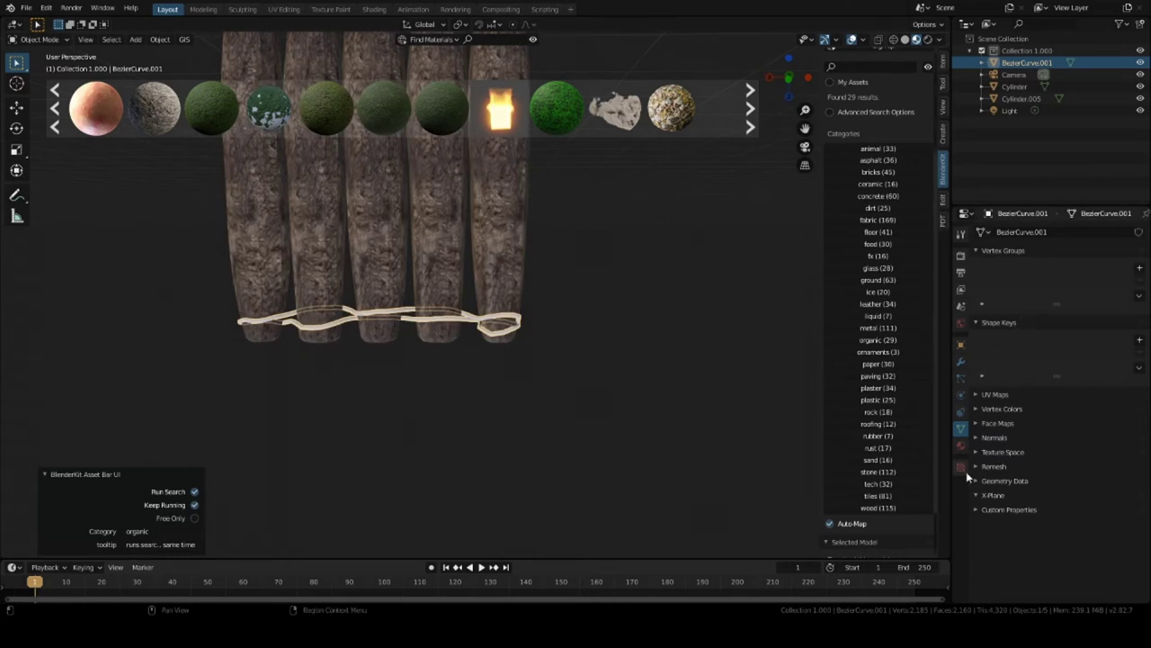
left_click(961, 444)
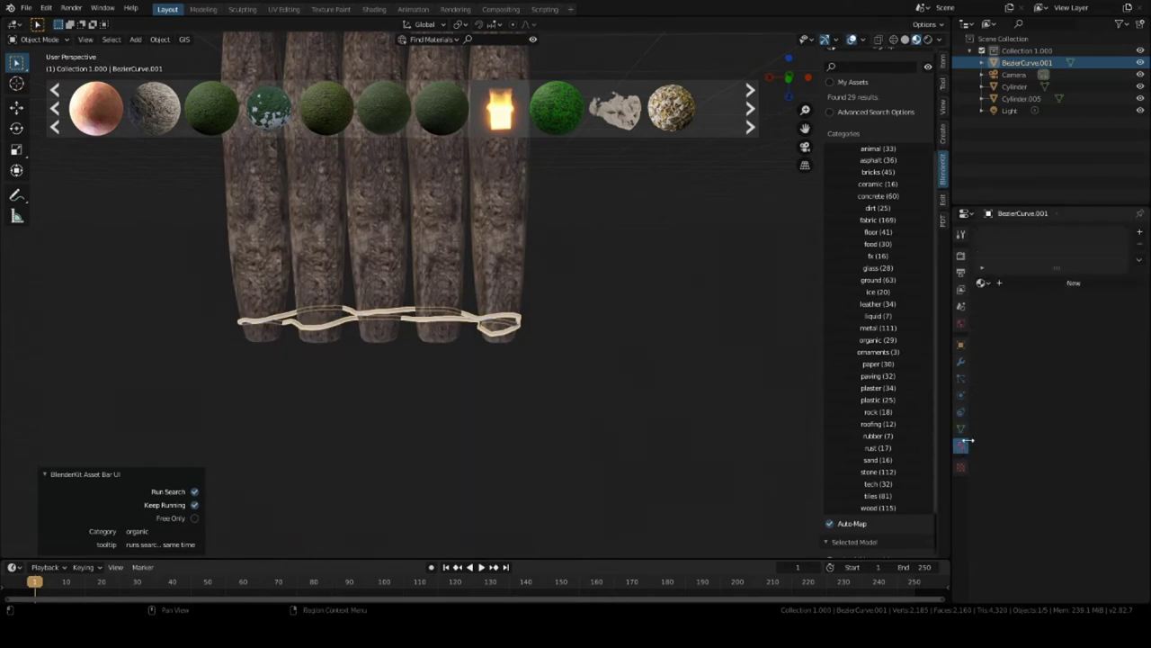
left_click(1054, 286)
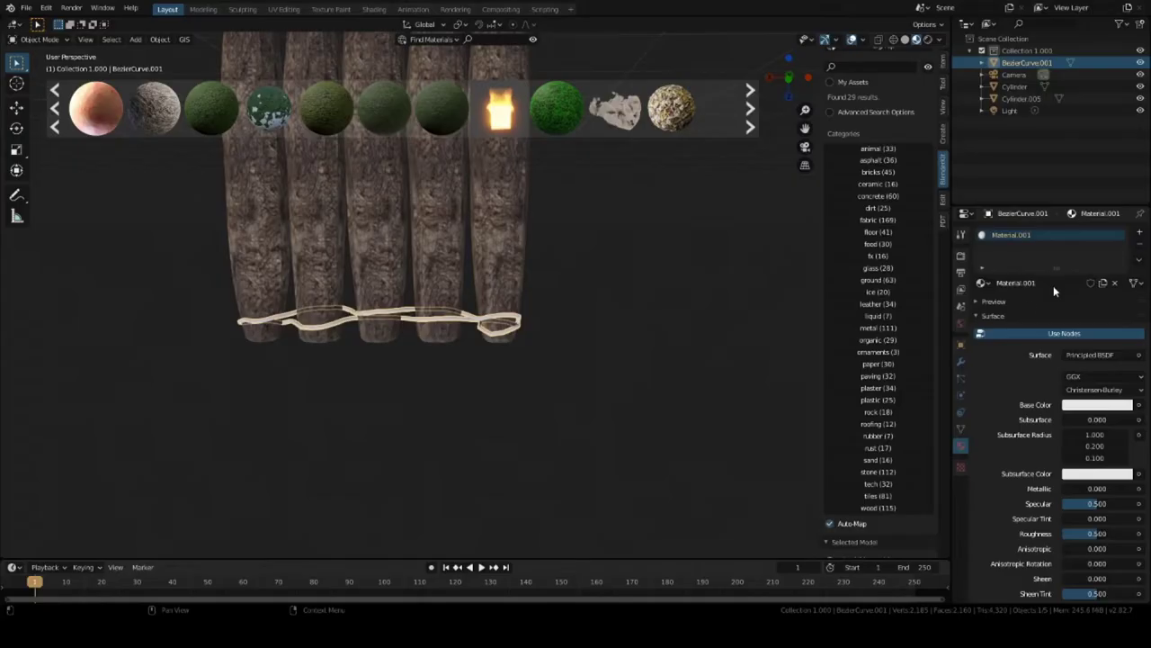
double_click(1026, 235)
key("BackSpace")
type("rope")
key("Return")
Rename the curve's material from rope to lashings.
double_click(1009, 235)
type("lashings")
key("Return")
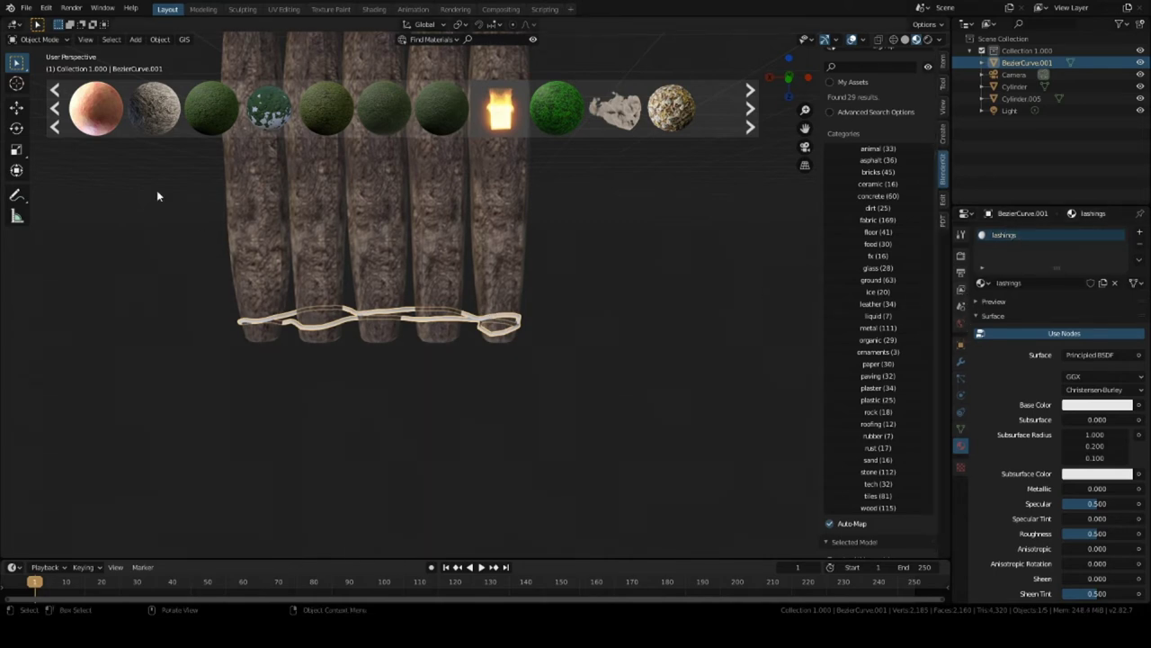
Apply the BlenderKit Hay material to the lashings curve and deselect it.
mouse_move(148, 102)
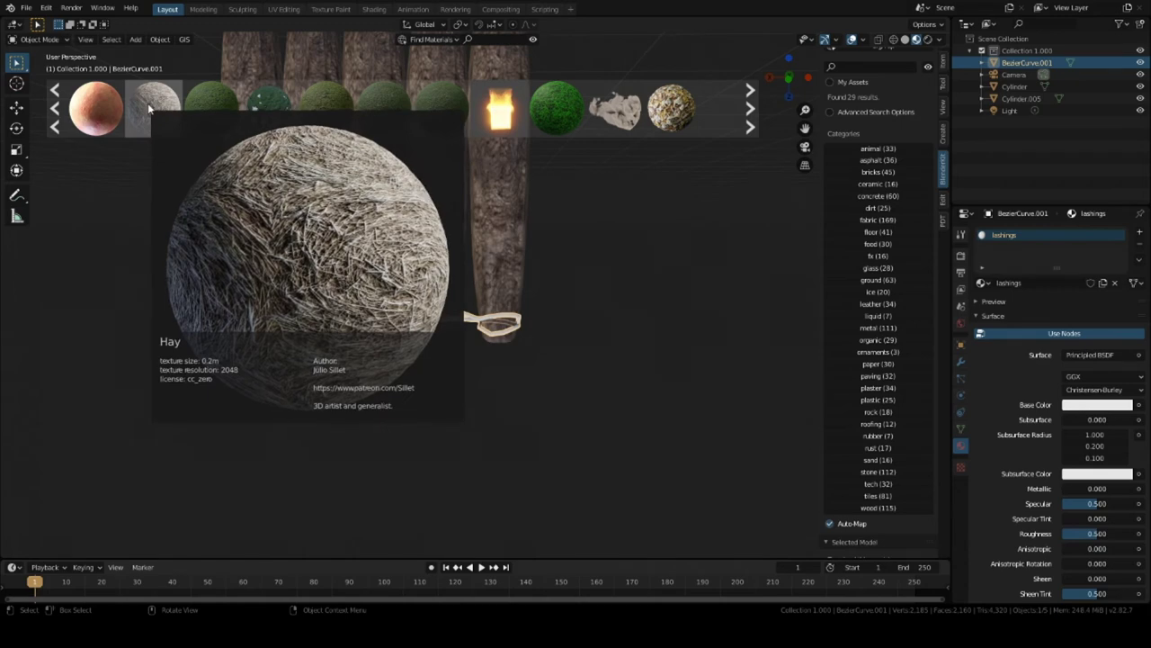
left_click(149, 106)
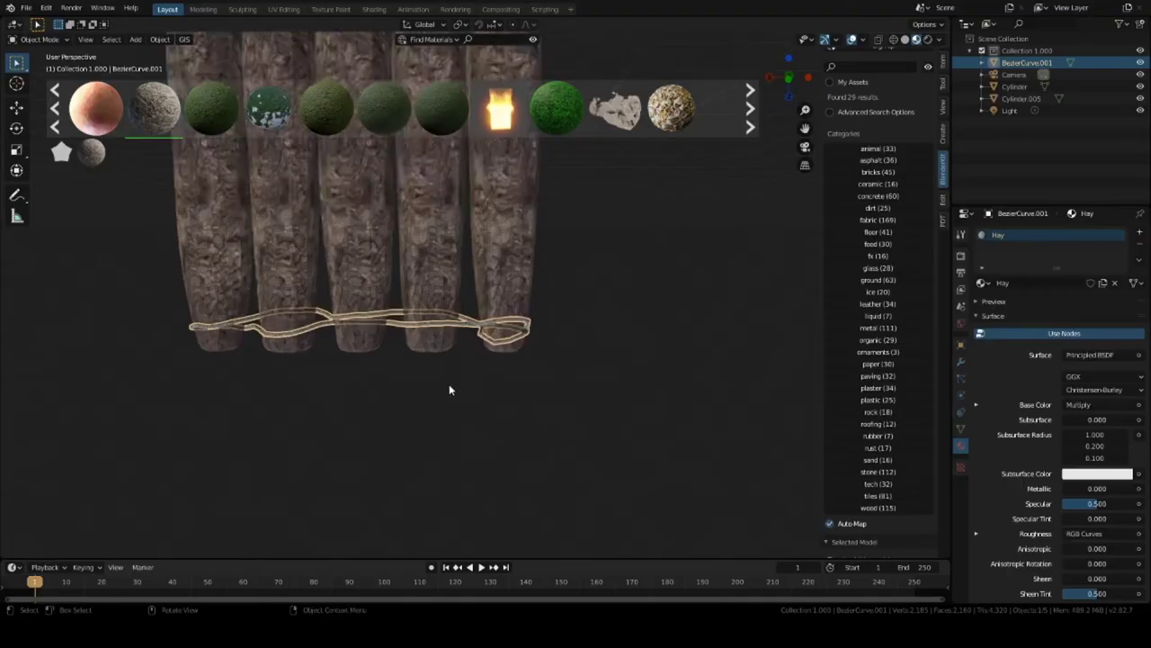
scroll(450, 381, "up", 6)
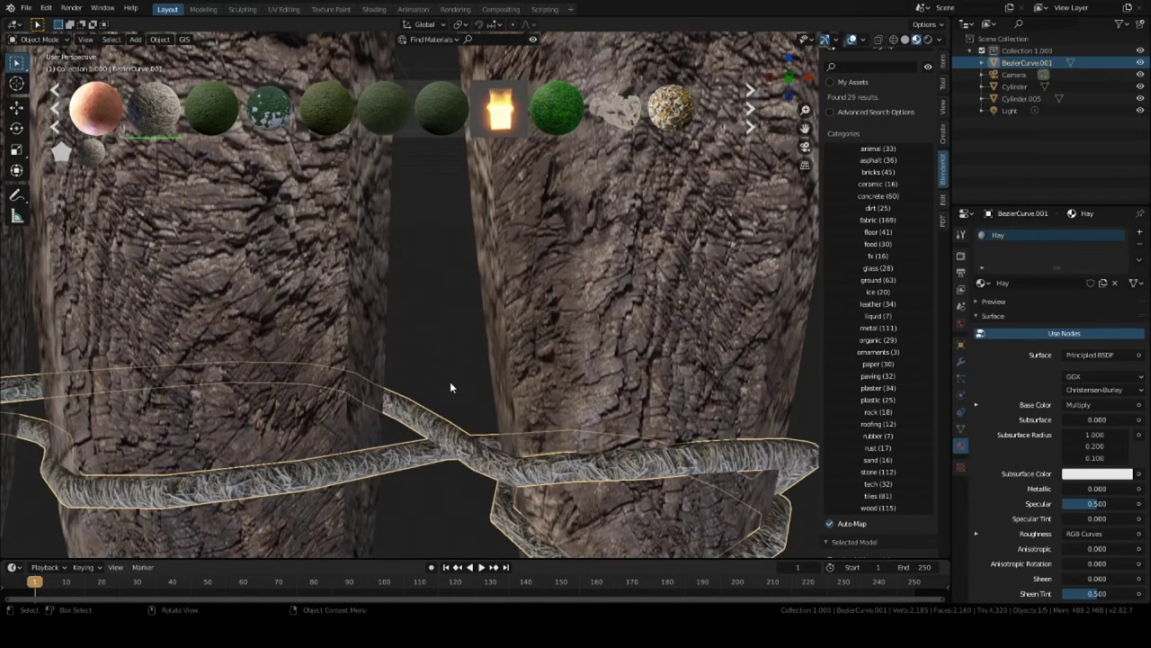
scroll(443, 386, "down", 8)
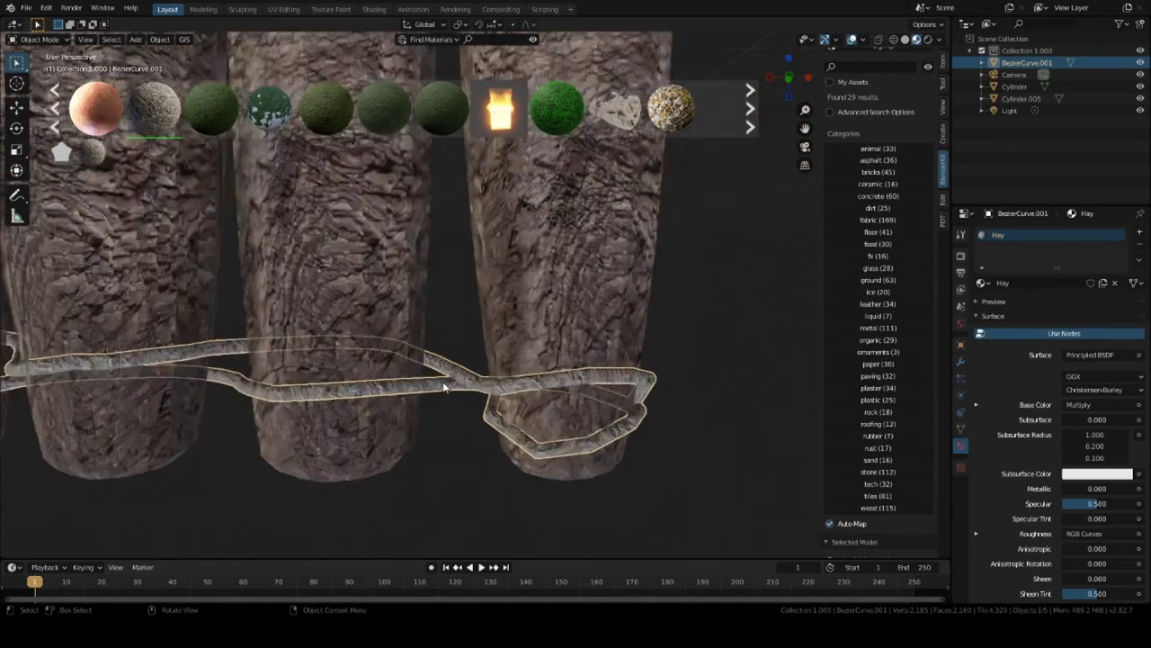
left_click(662, 334)
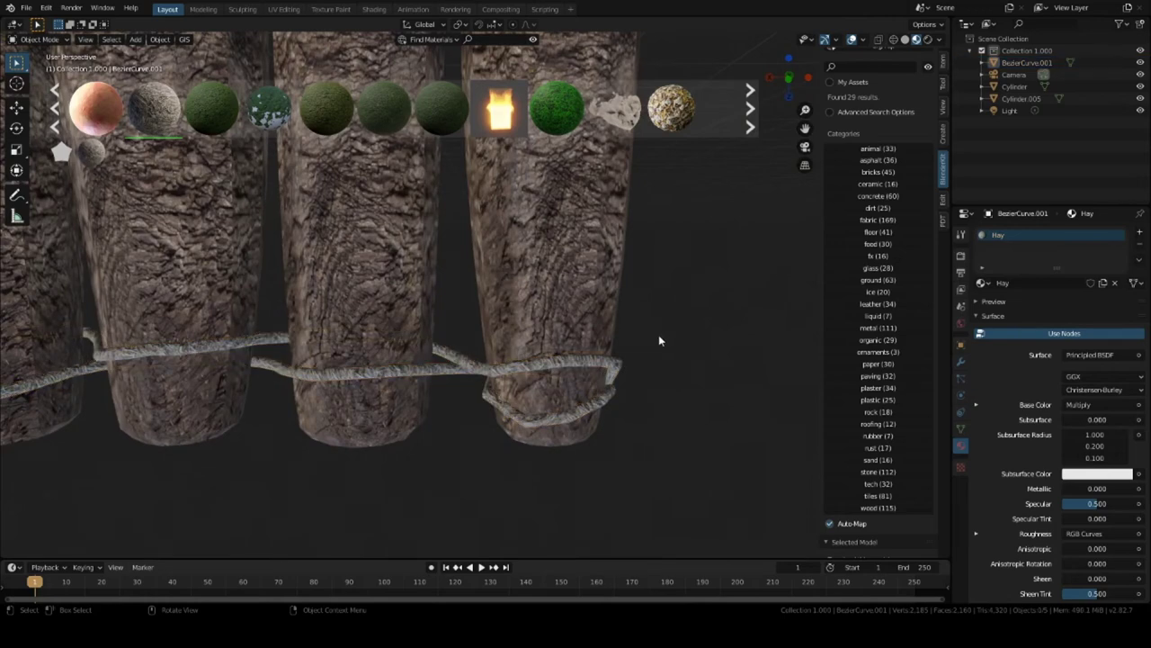
Pan, orbit and zoom in close on a post to inspect the straw-textured rope.
scroll(658, 334, "down", 4)
middle_click_drag(644, 333, 776, 267, "shift")
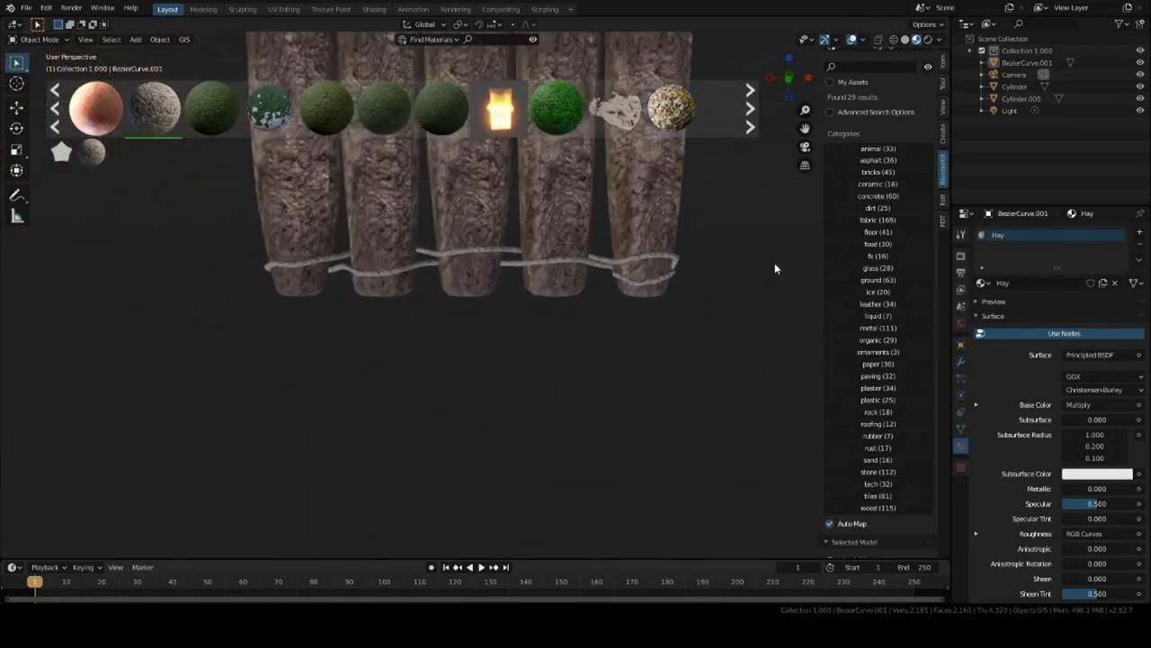
scroll(562, 322, "up", 3)
middle_click_drag(568, 314, 351, 436)
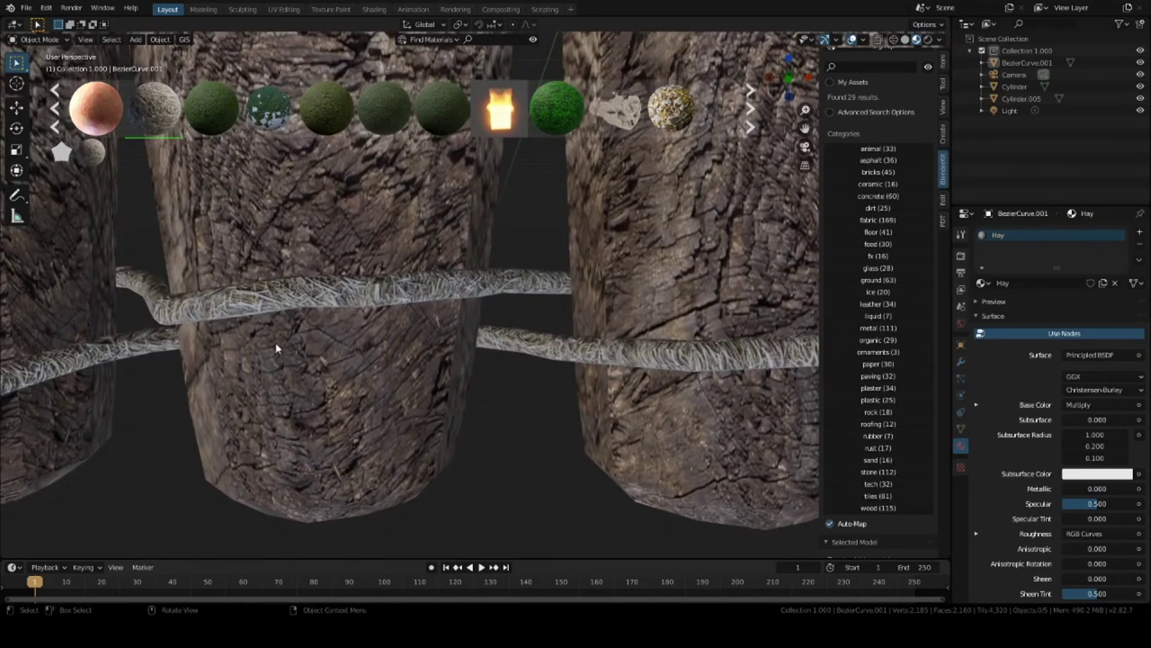
middle_click_drag(276, 347, 216, 393)
scroll(298, 350, "down", 3)
key("shift")
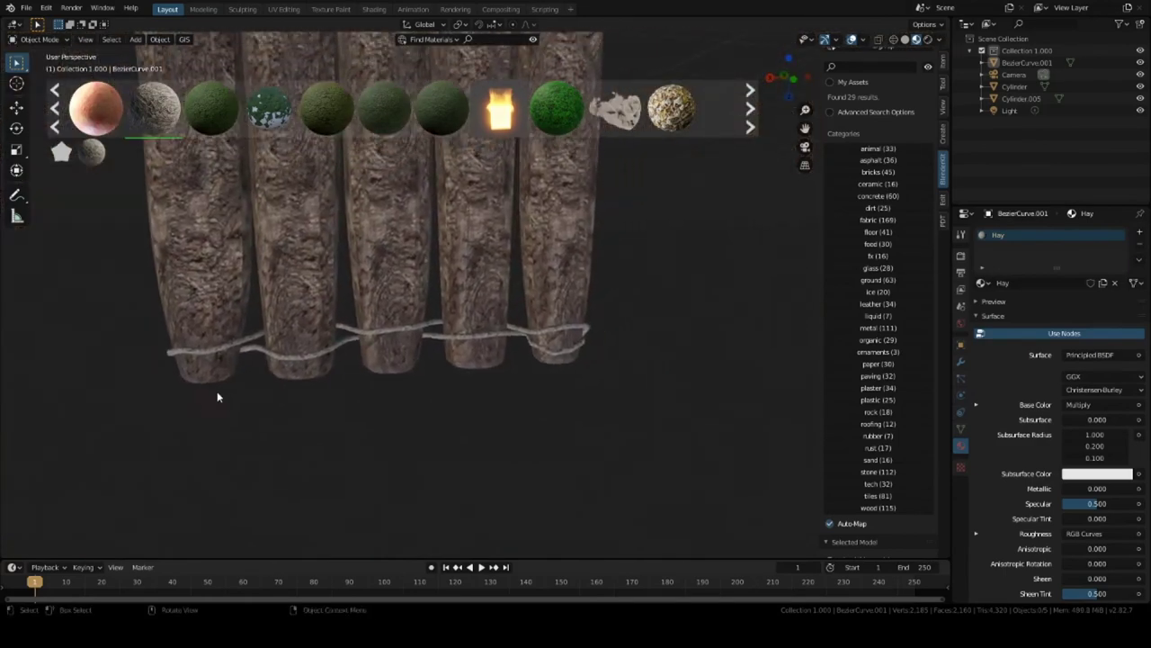
mouse_move(621, 122)
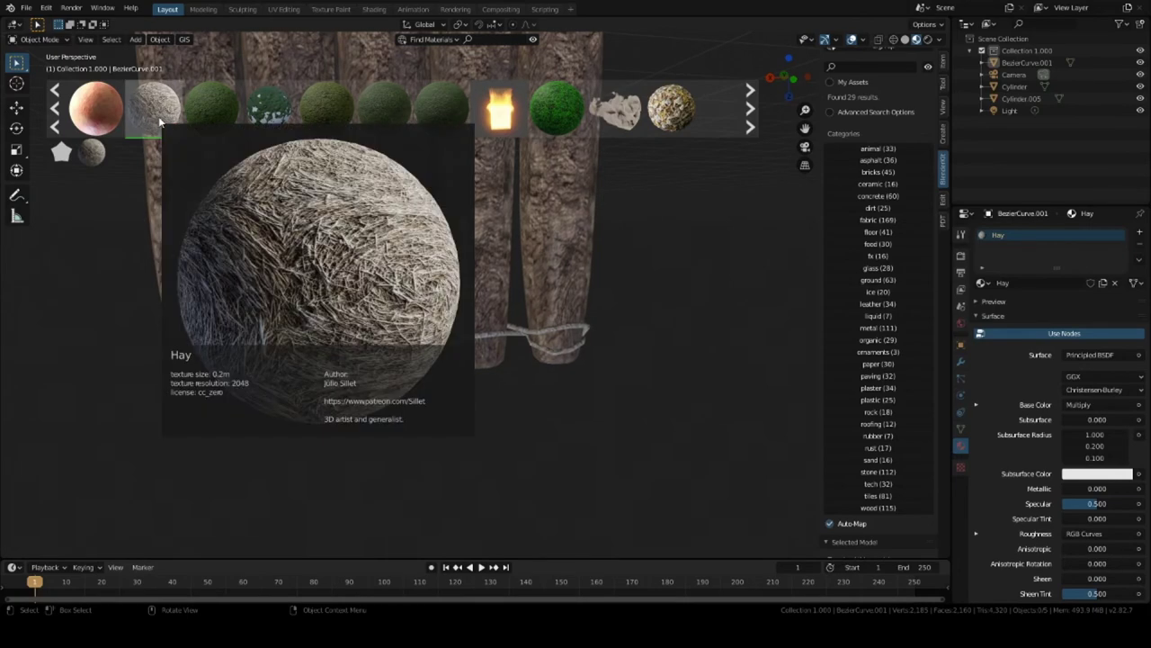
Page the organic material results forward once, then back to the first page.
left_click(755, 105)
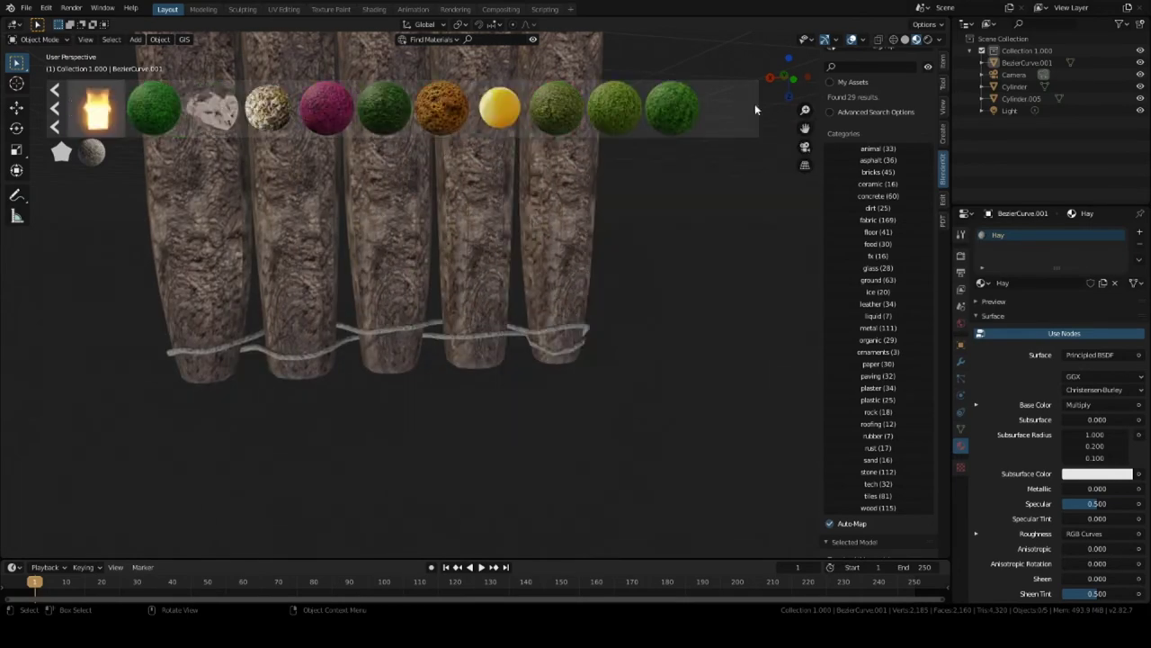
mouse_move(375, 132)
left_click(55, 108)
left_click(55, 108)
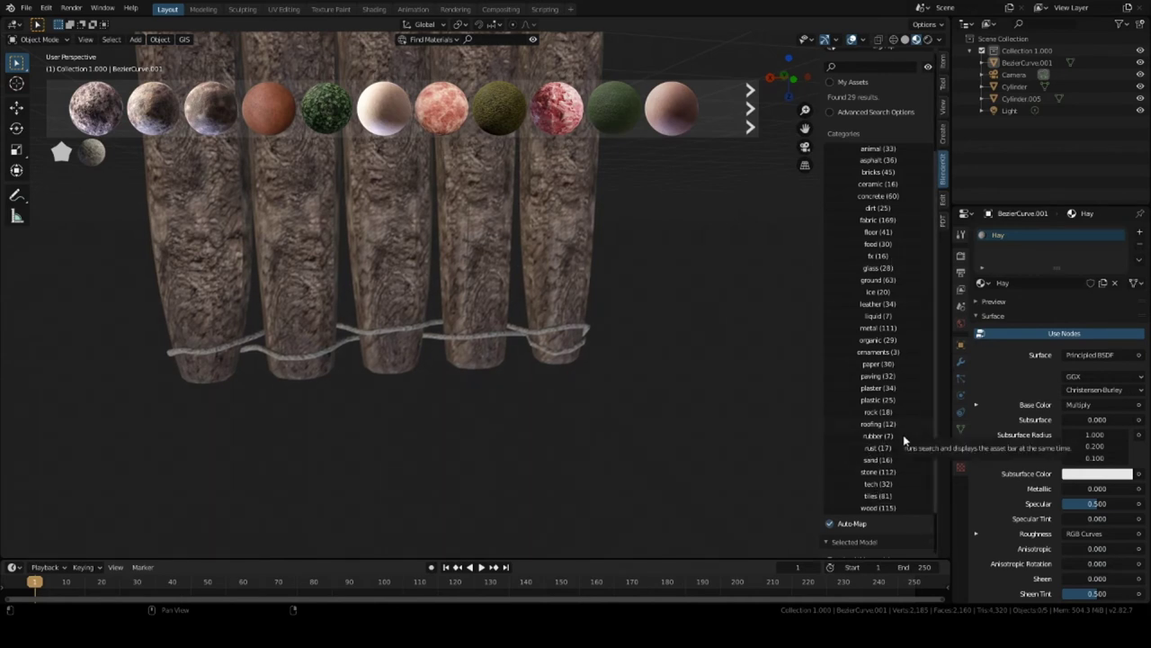
scroll(884, 439, "up", 2)
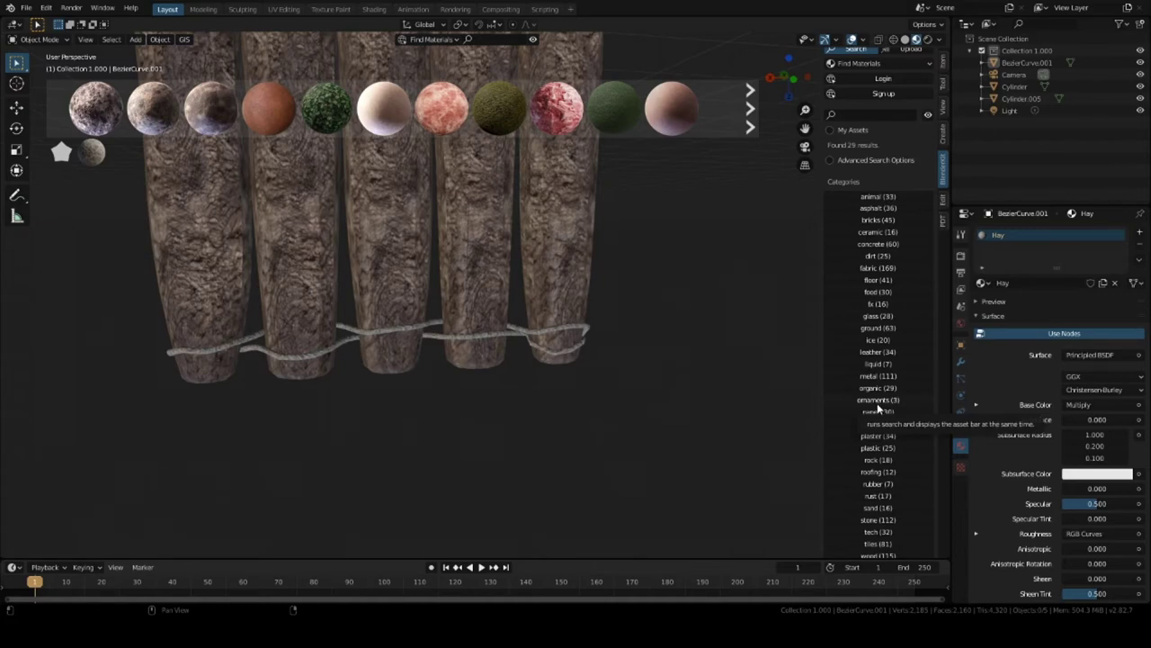
Browse BlenderKit's ornaments material category.
left_click(878, 400)
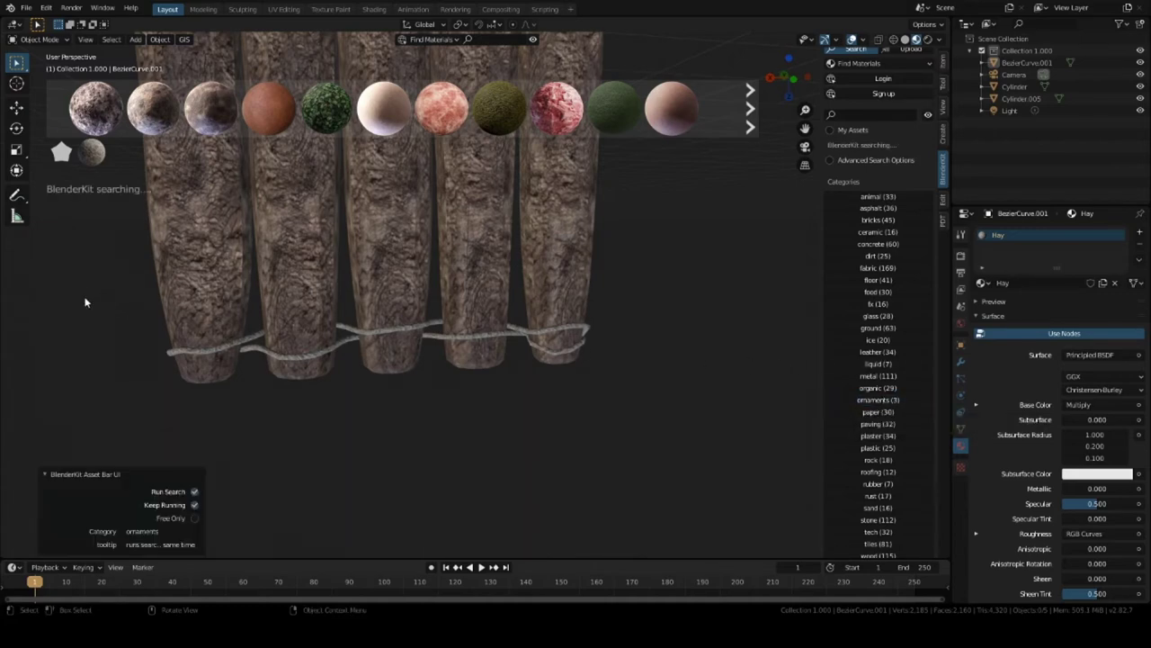
mouse_move(97, 103)
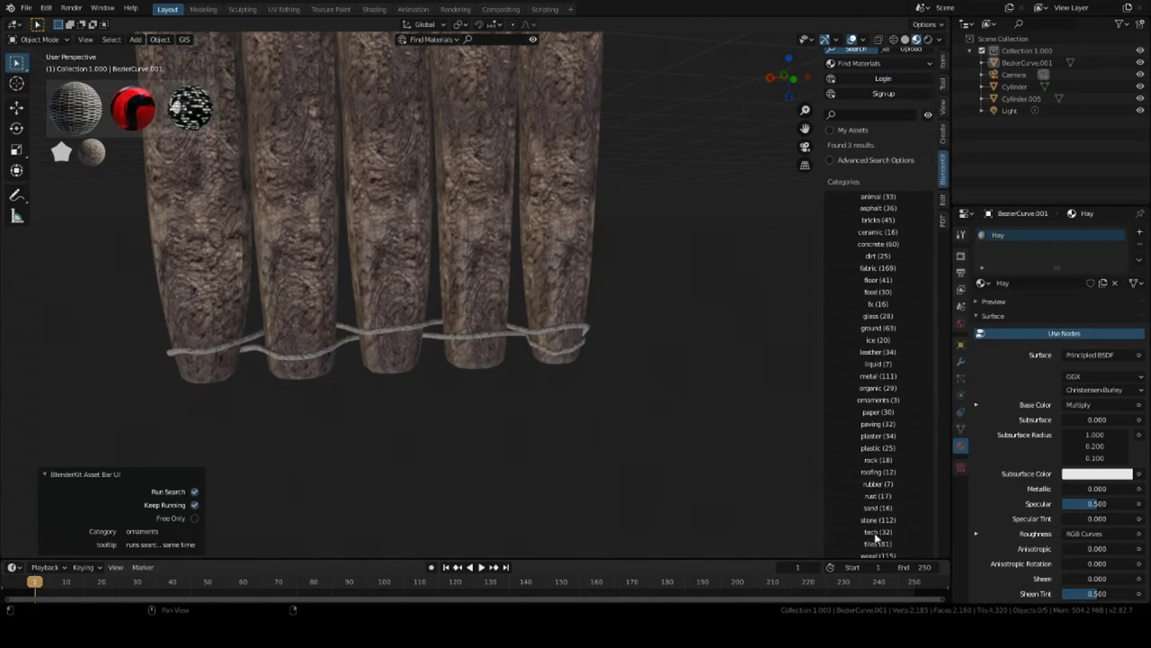
scroll(878, 517, "down", 2)
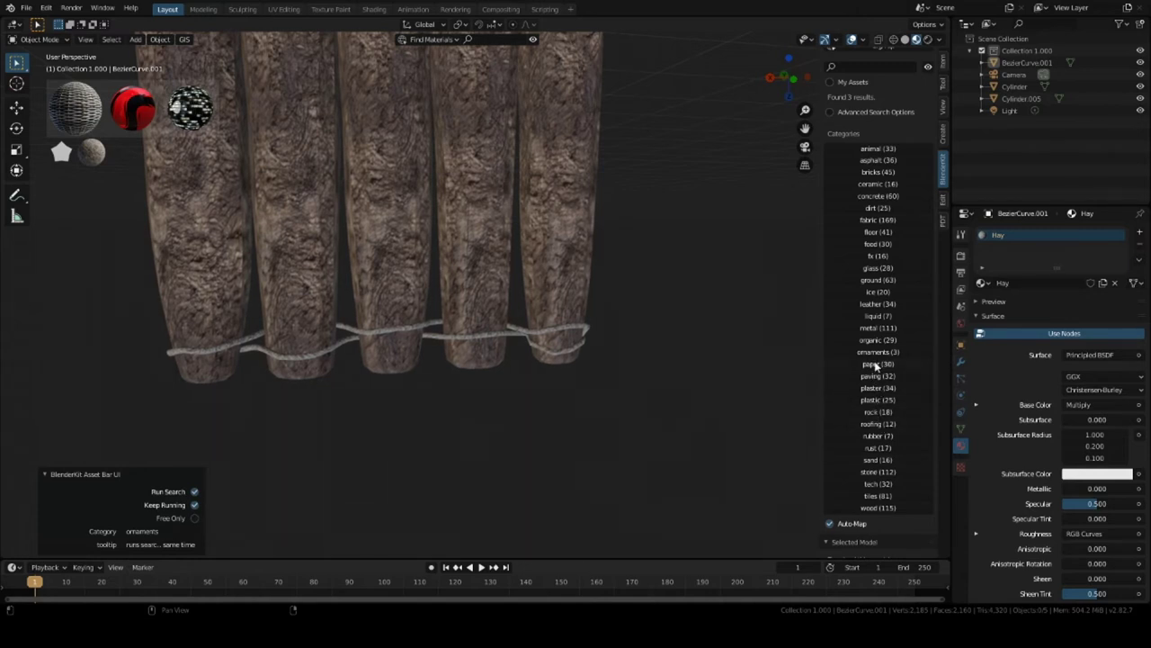
Switch to the leather category and page through two further sets of leather materials.
left_click(871, 306)
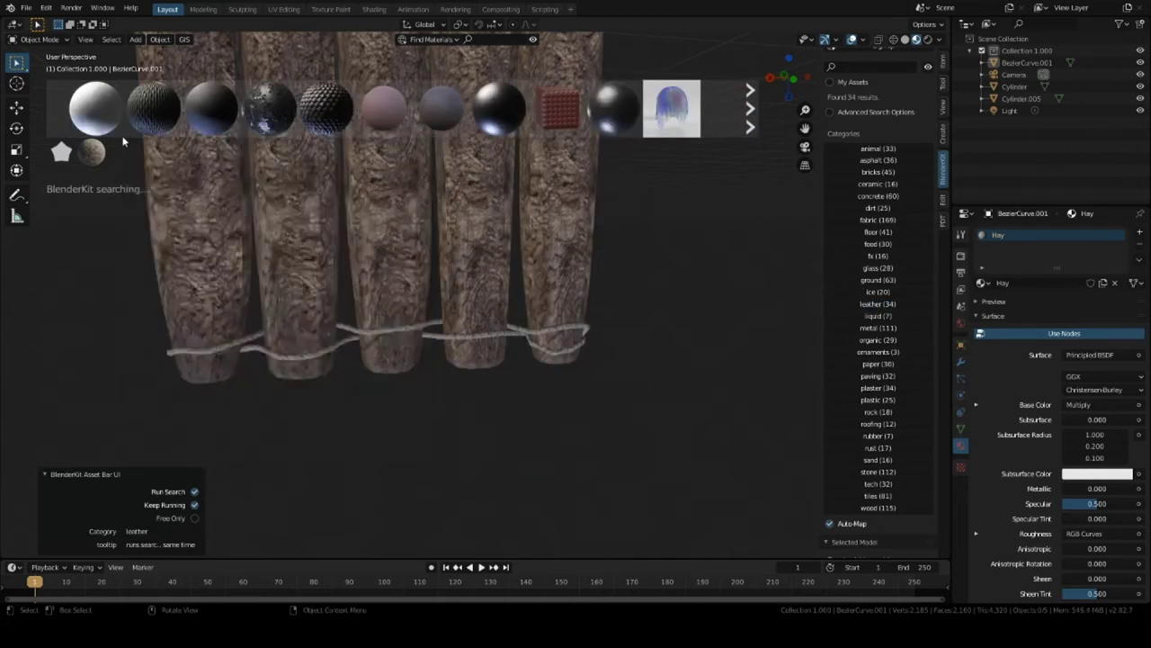
mouse_move(572, 108)
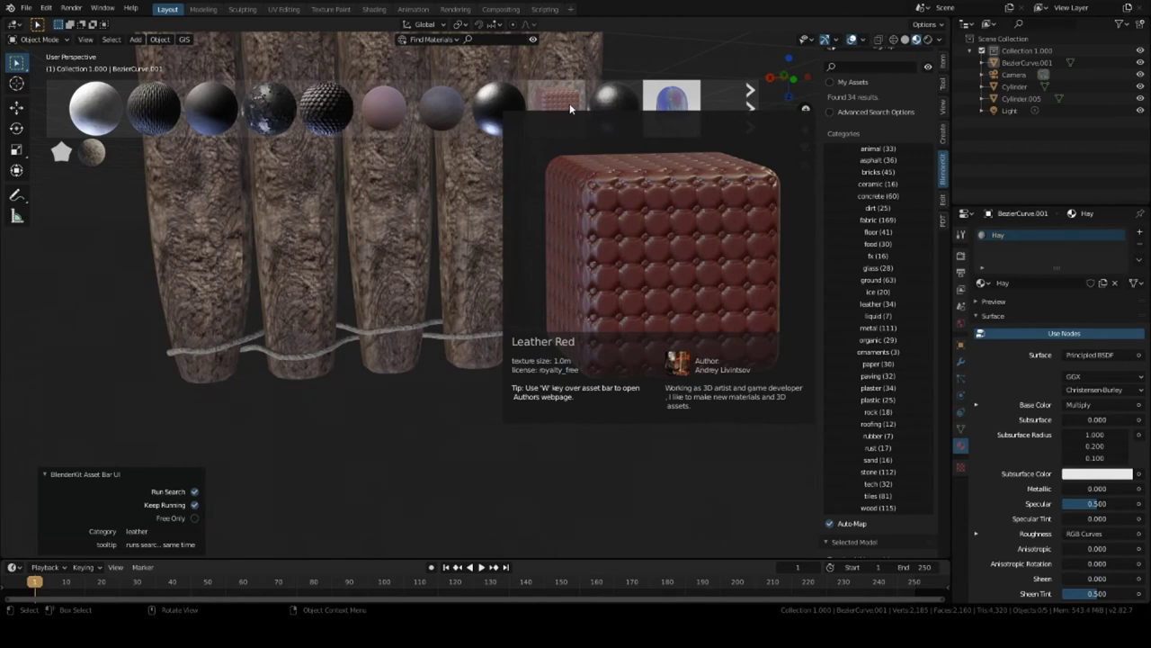
mouse_move(443, 124)
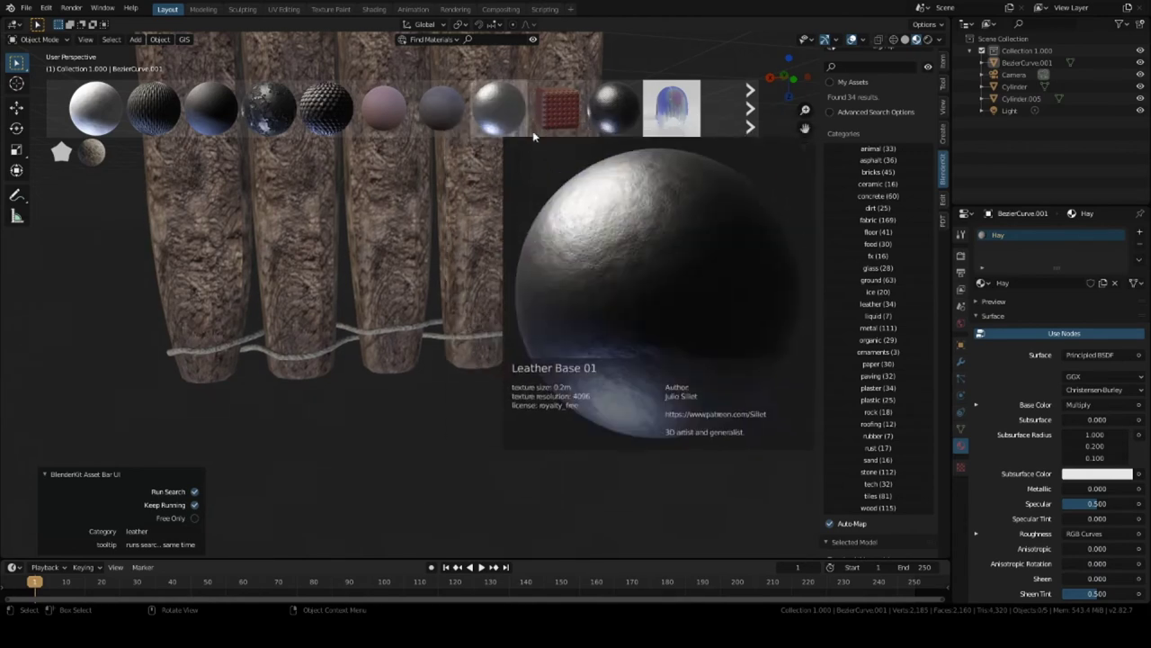
left_click(752, 111)
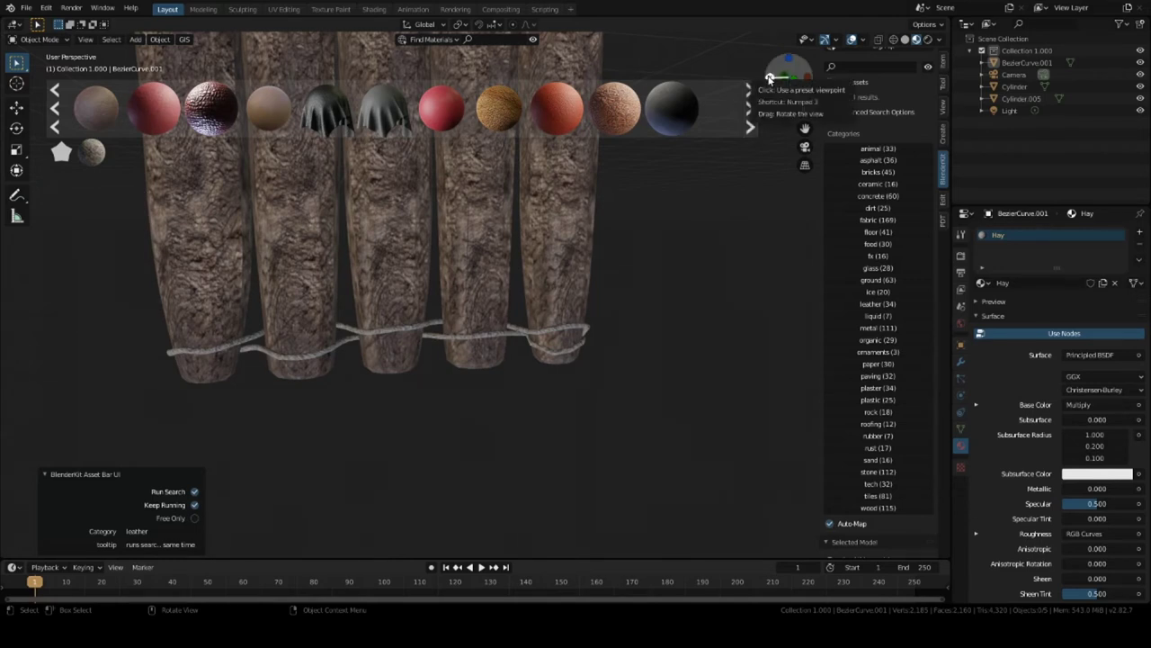
mouse_move(249, 118)
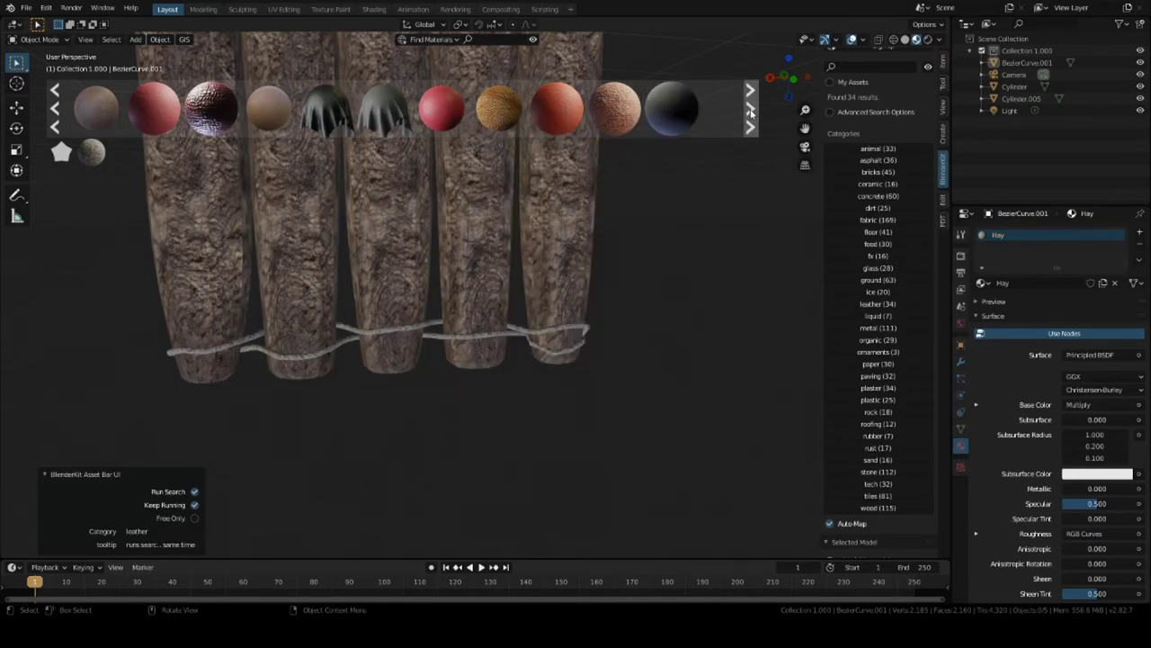
left_click(751, 108)
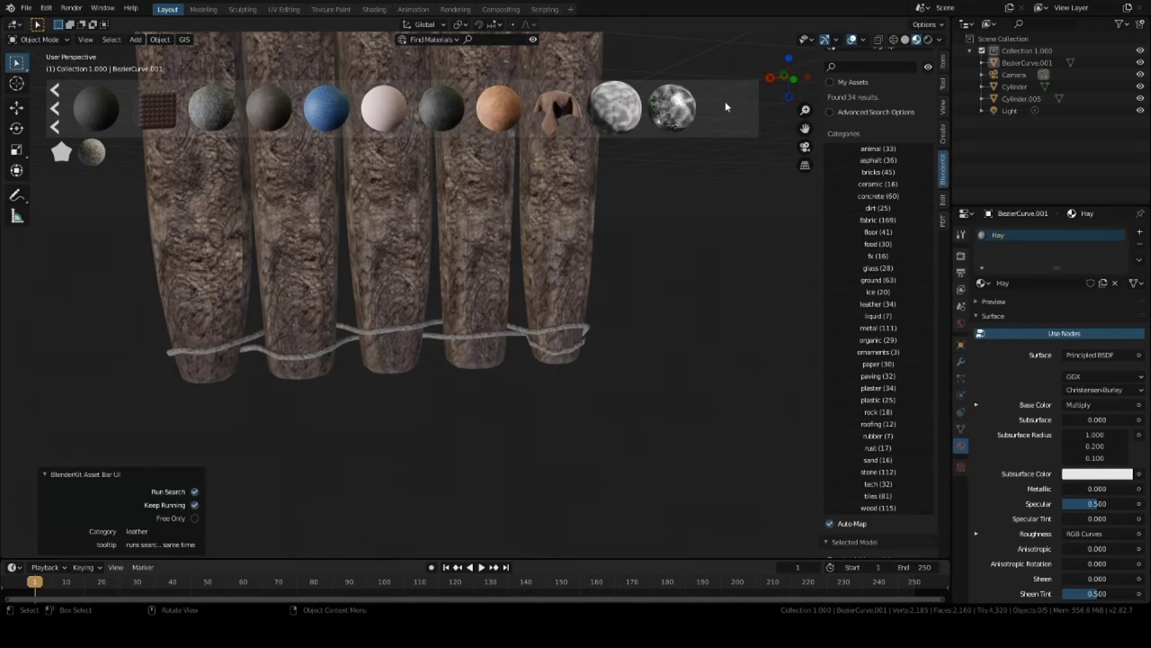
mouse_move(558, 115)
scroll(590, 198, "up", 3)
scroll(552, 257, "up", 2)
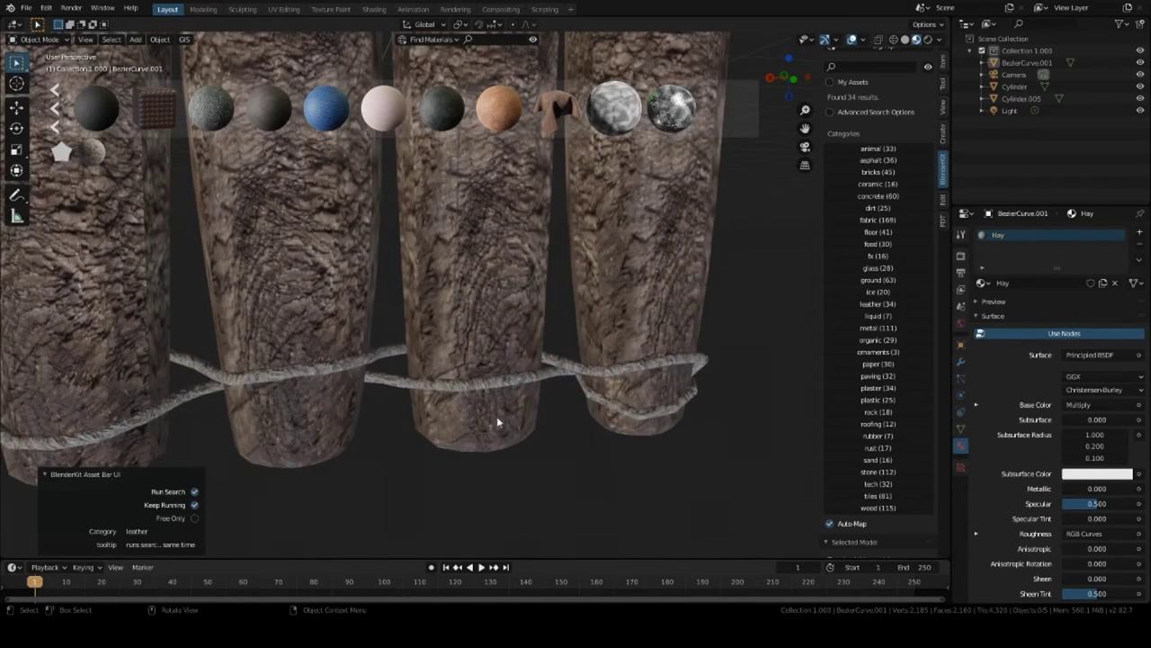
scroll(392, 331, "down", 2)
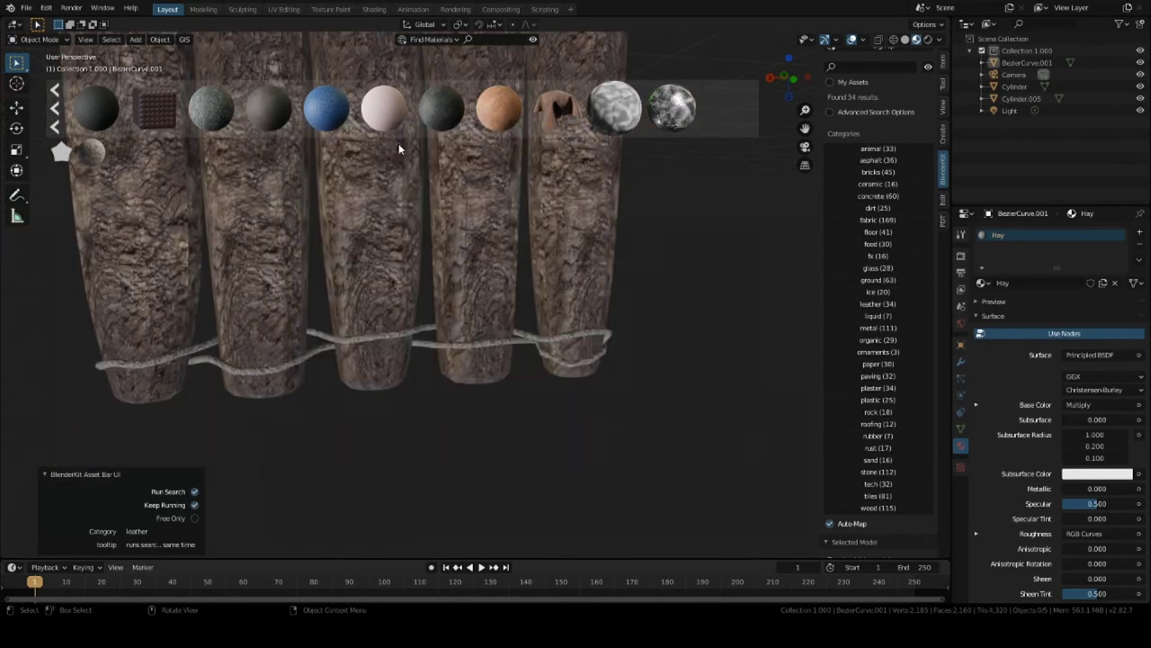
mouse_move(367, 109)
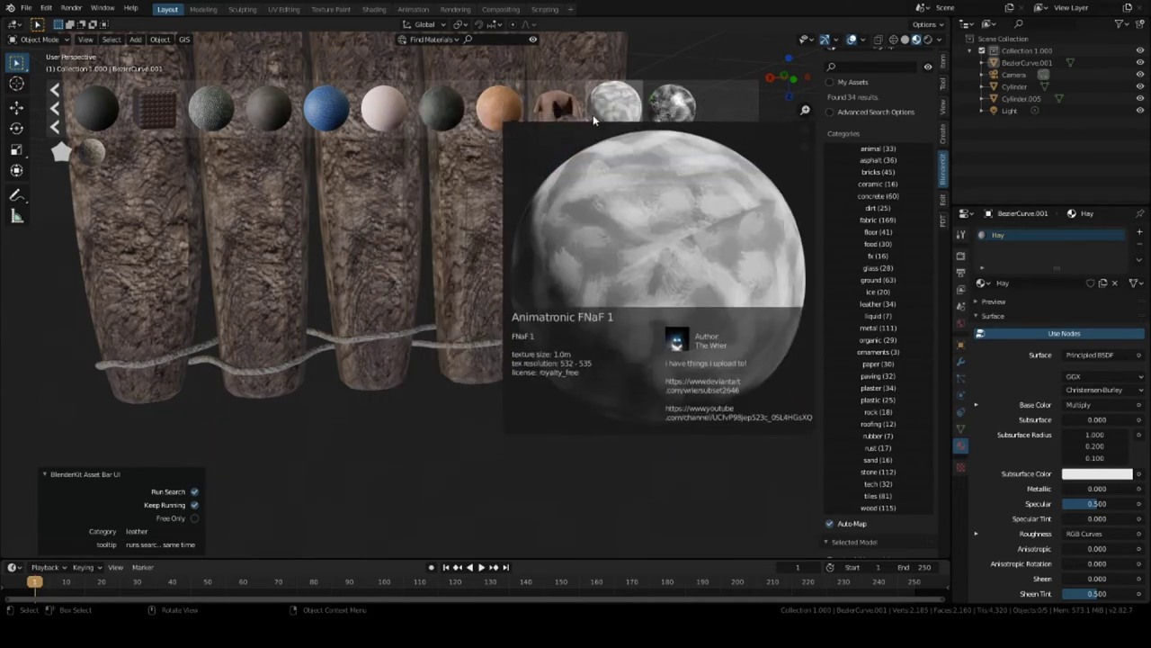
mouse_move(506, 111)
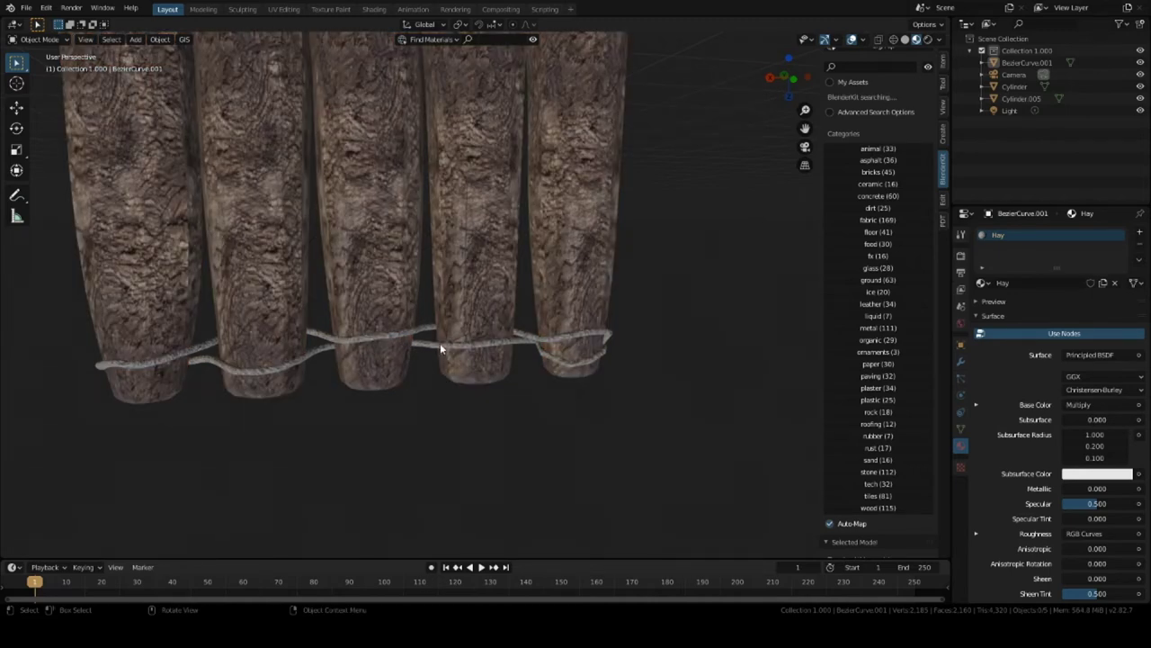
left_click(440, 348)
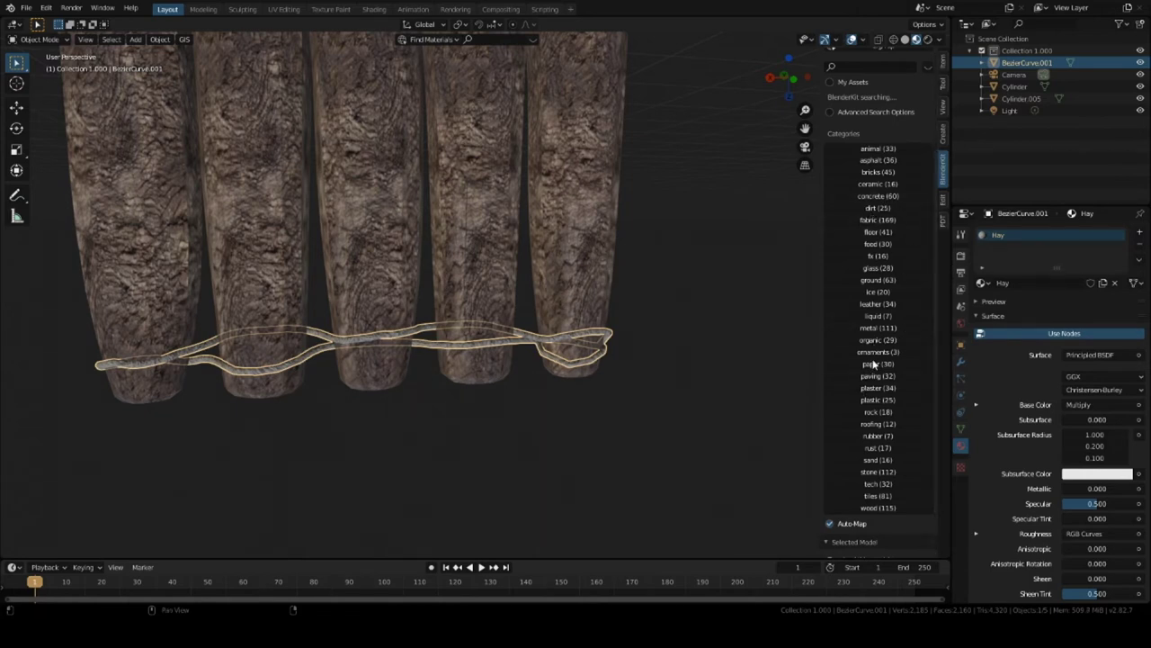
left_click(878, 304)
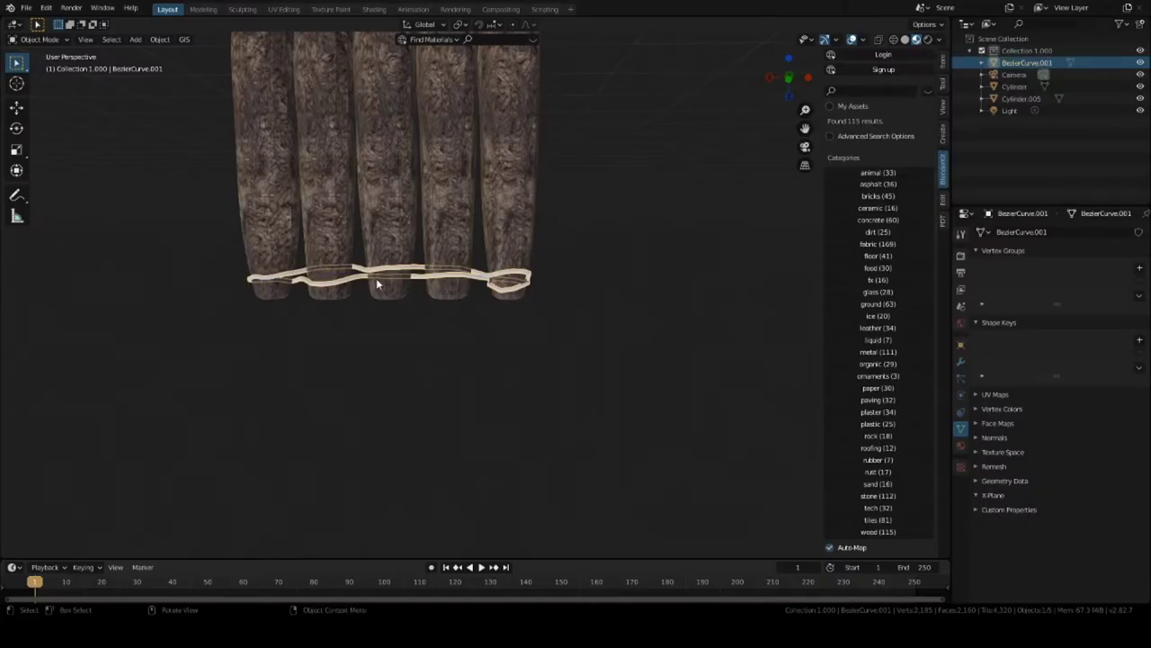
scroll(380, 275, "up", 5)
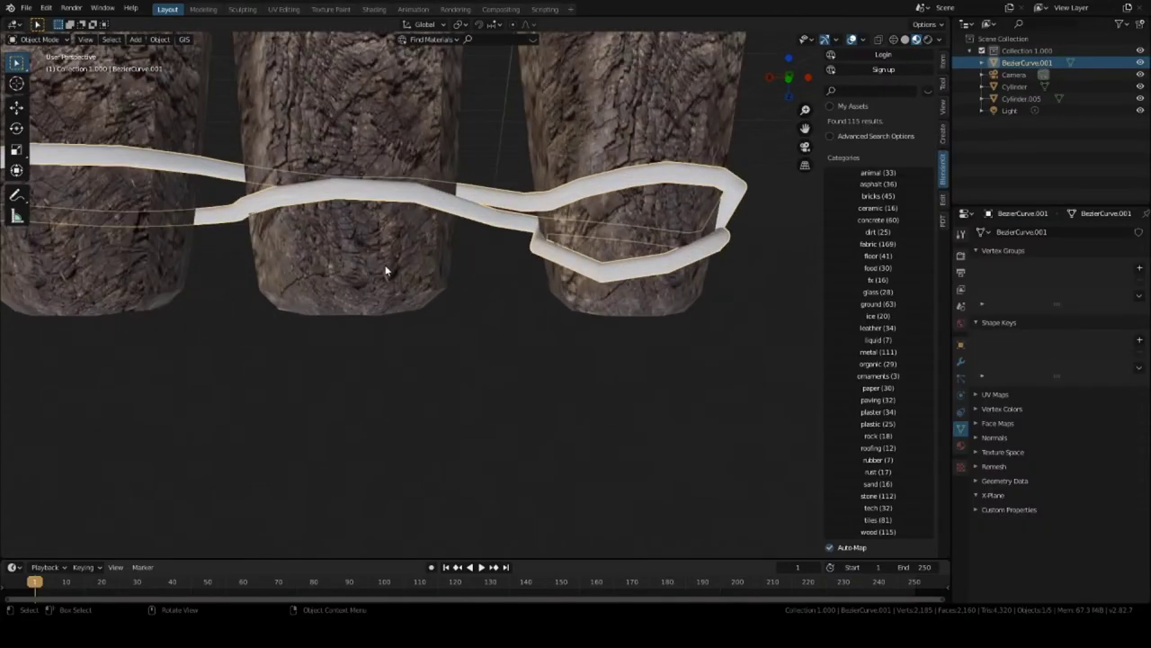
Switch the viewport to Solid shading and select the rope curve via Edit Mode.
middle_click_drag(385, 269, 361, 252)
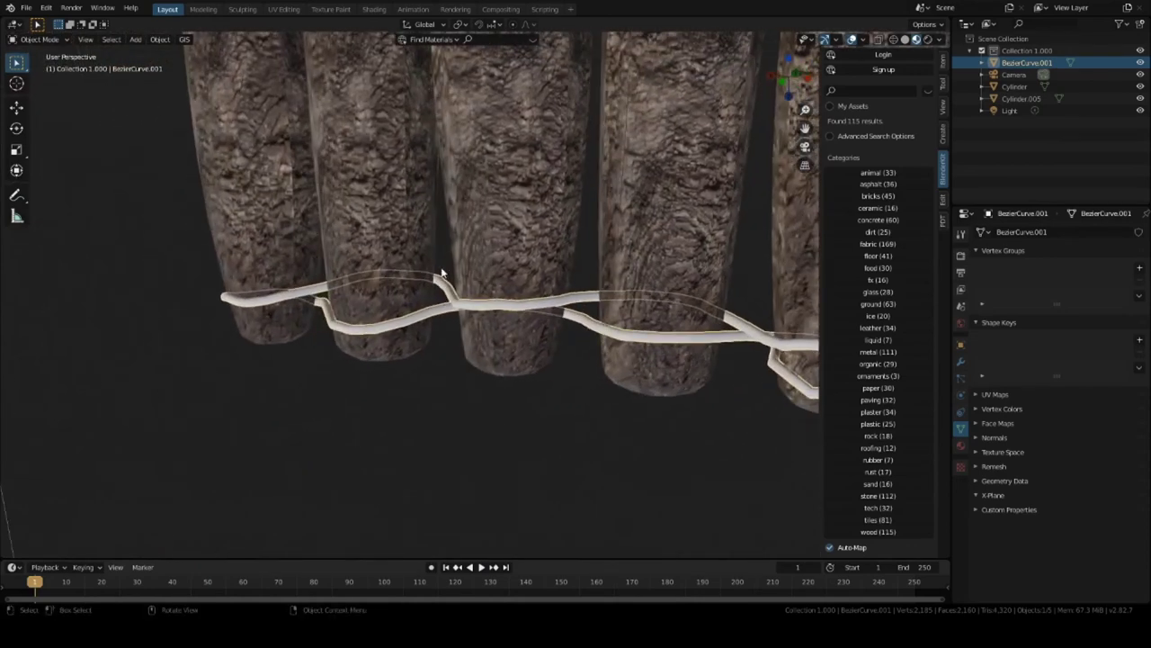
left_click(905, 39)
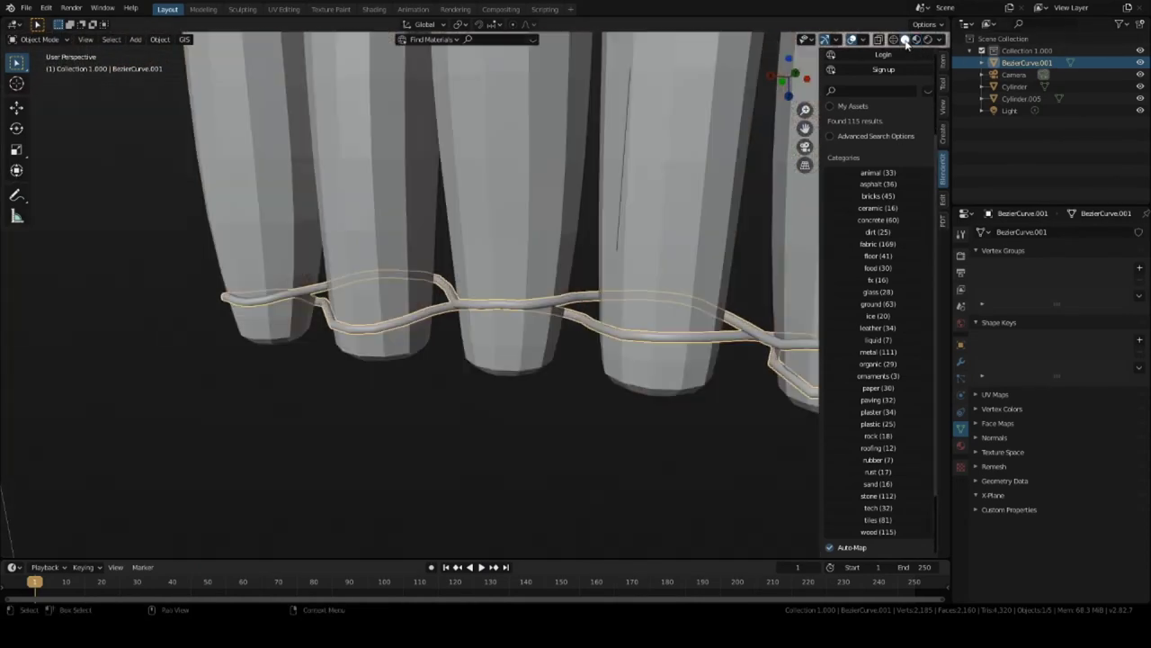
mouse_move(411, 295)
middle_mouse_down()
mouse_move(463, 239)
mouse_move(429, 108)
mouse_move(429, 282)
middle_mouse_up()
key("Tab")
left_click(553, 299, "alt")
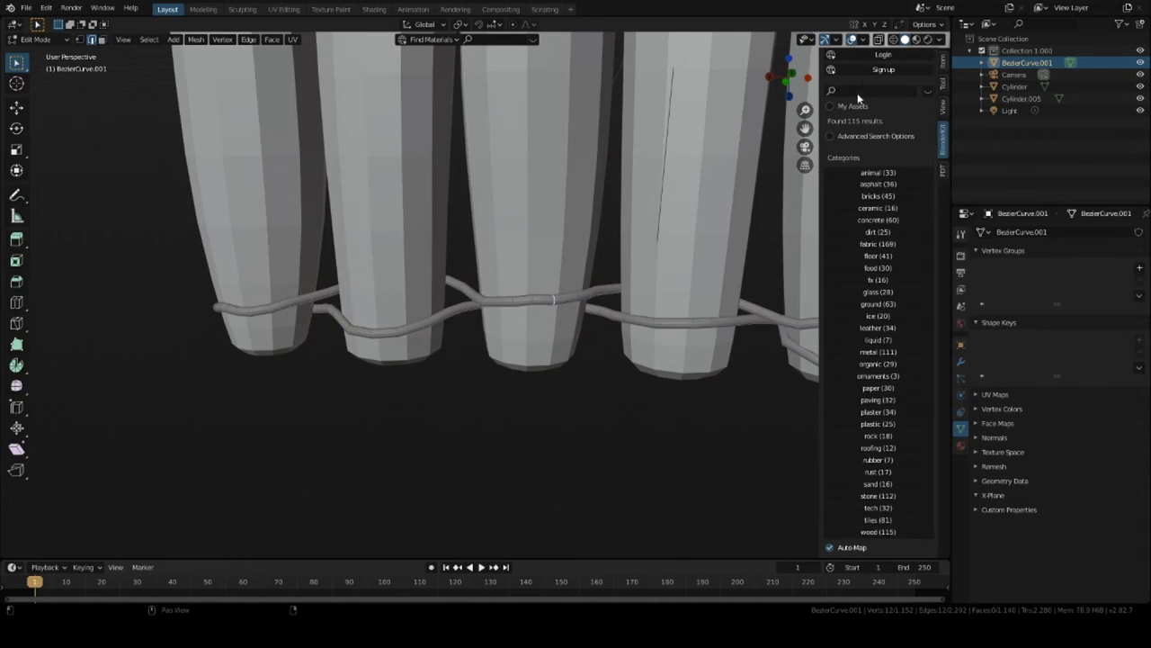
key("Tab")
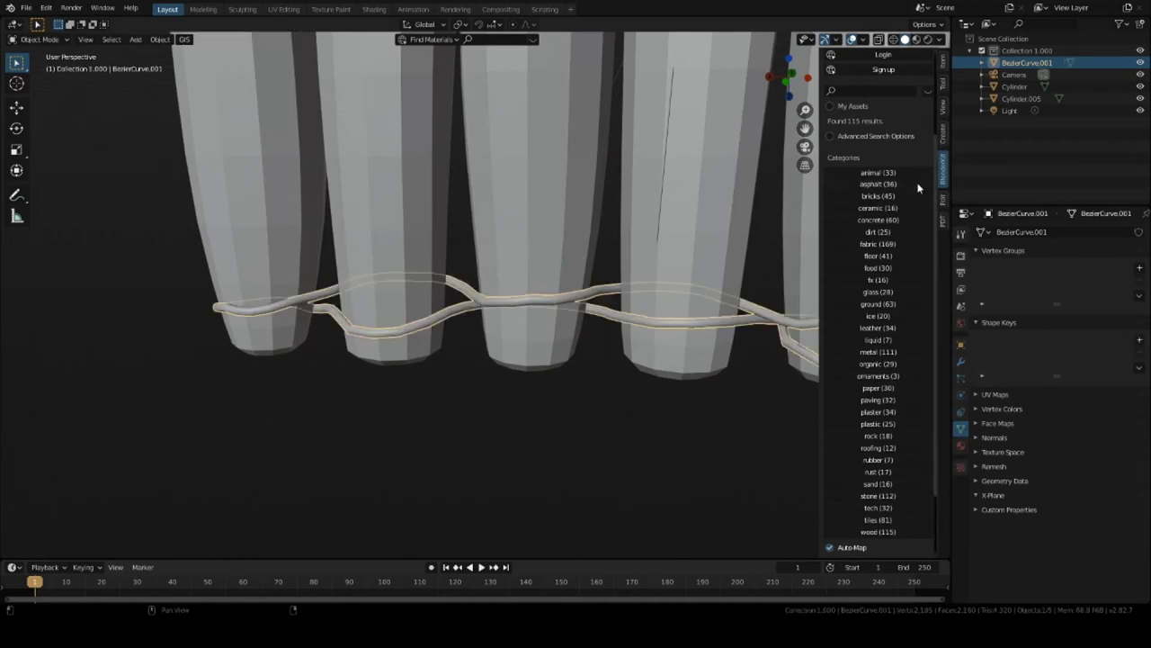
Frame the rope curve and give it a new default material.
key("KP_Decimal")
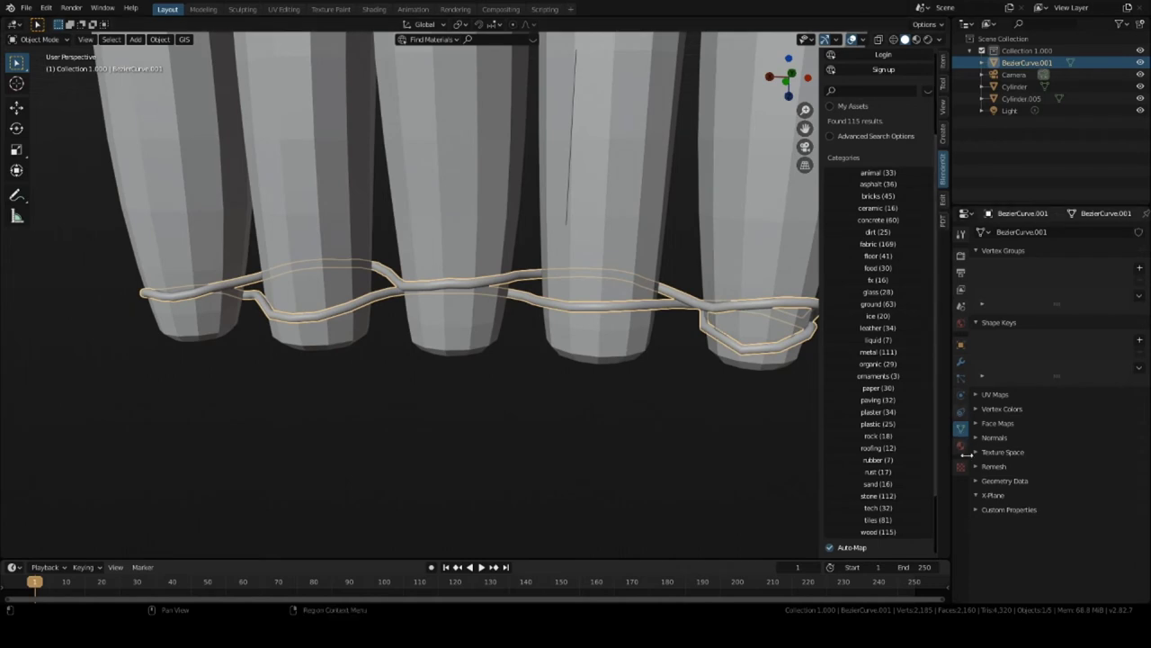
left_click(961, 450)
left_click(1030, 279)
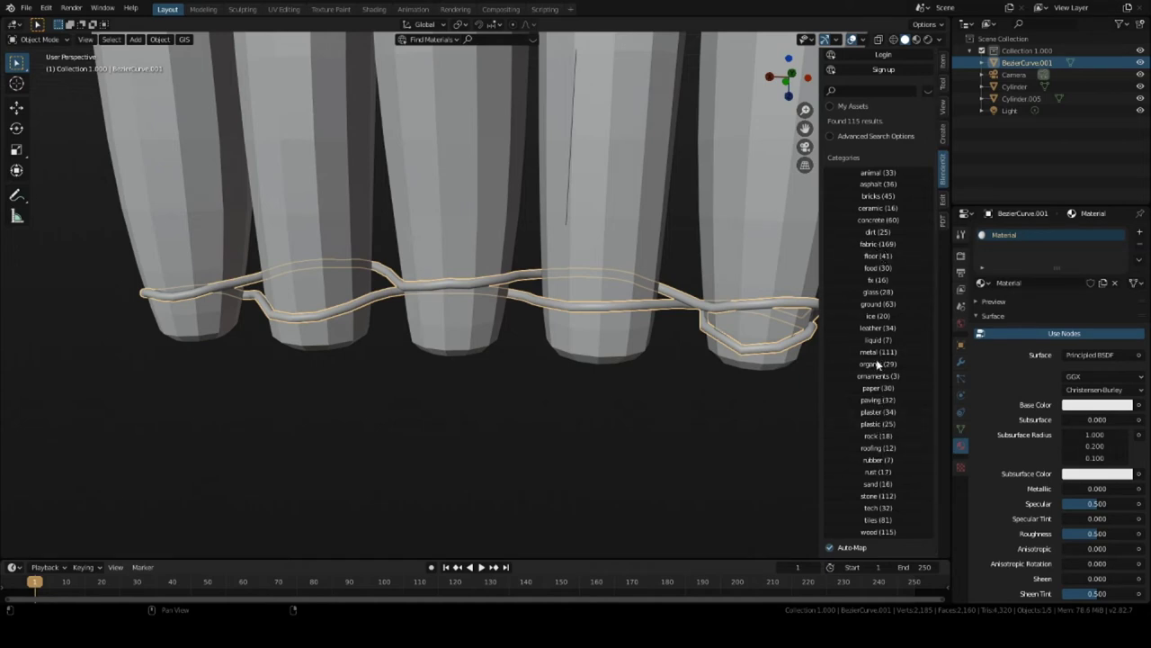
Bring up BlenderKit leather results in Material Preview and page to Leather rough for the curve.
left_click(872, 328)
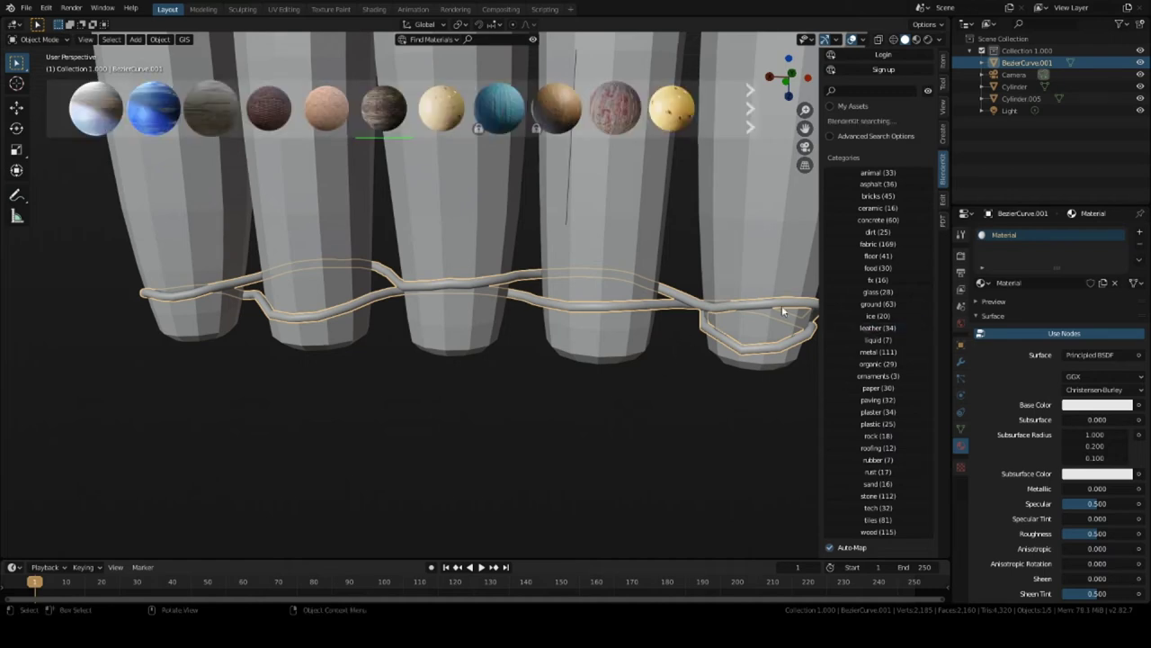
left_click(916, 39)
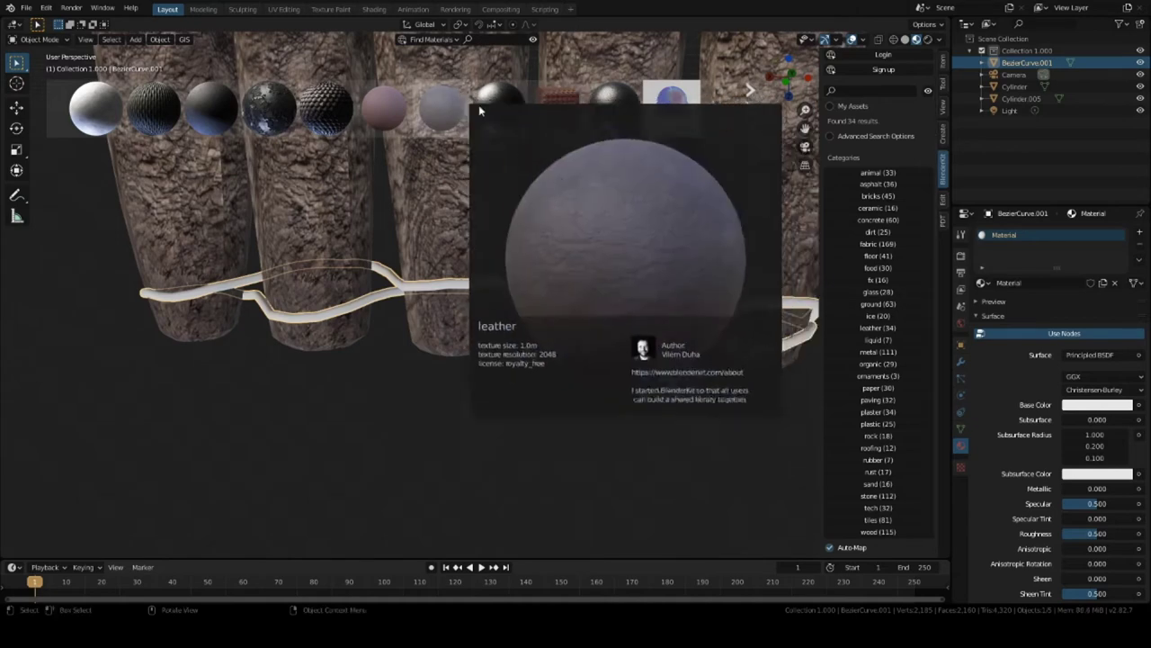
left_click(746, 109)
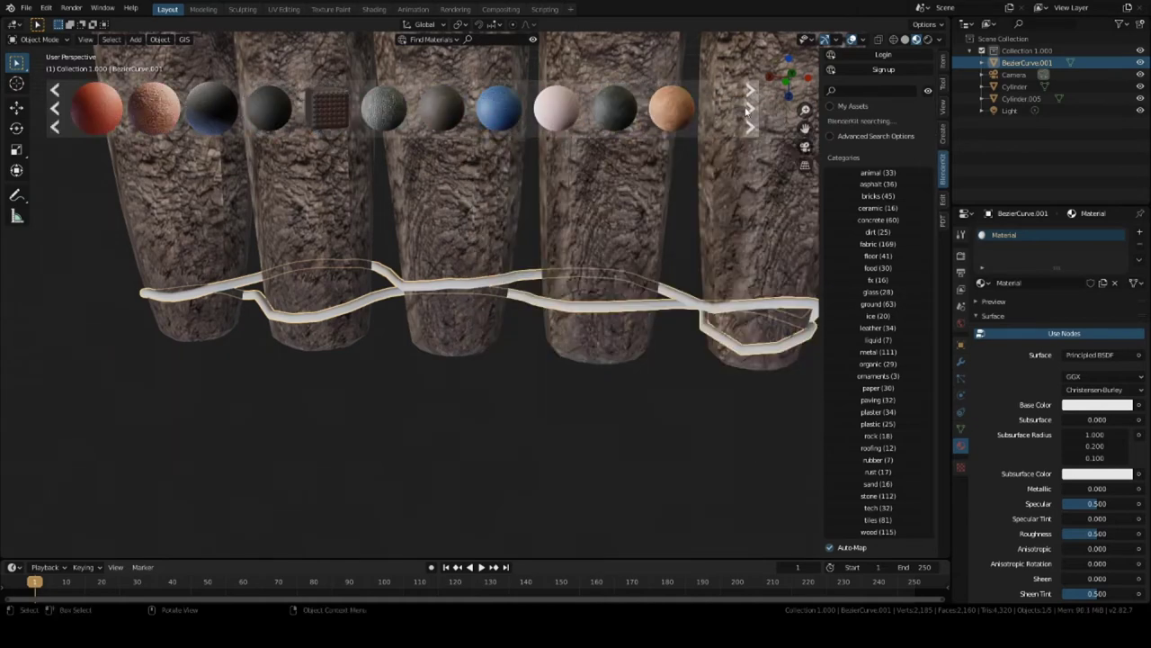
mouse_move(677, 110)
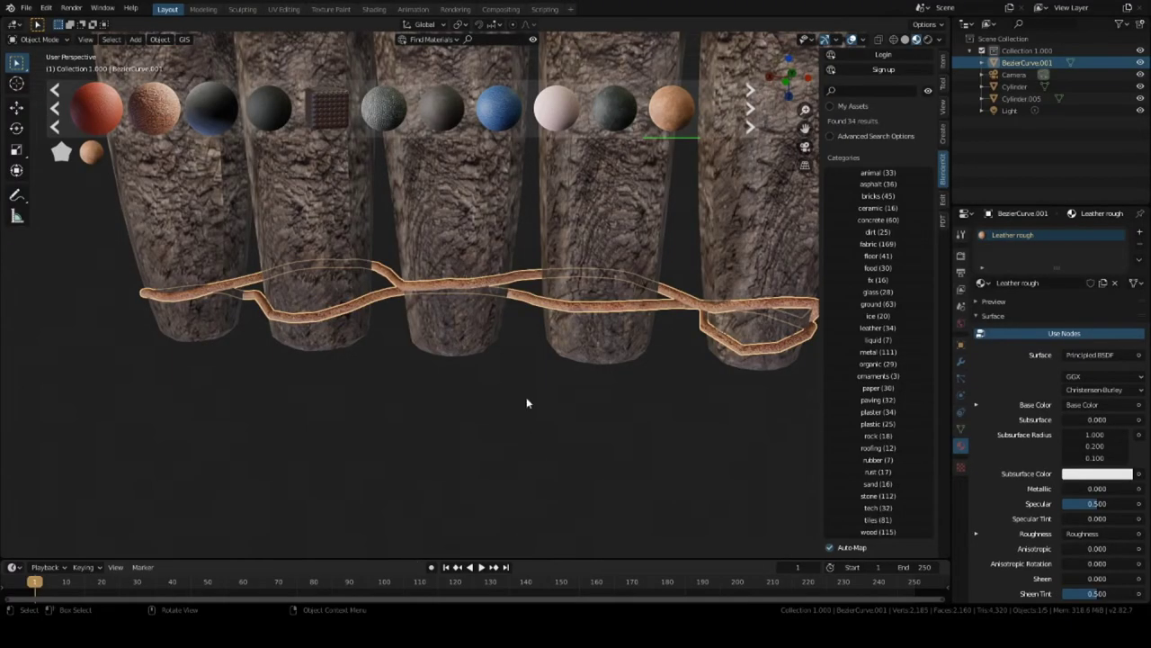
scroll(528, 397, "up", 5)
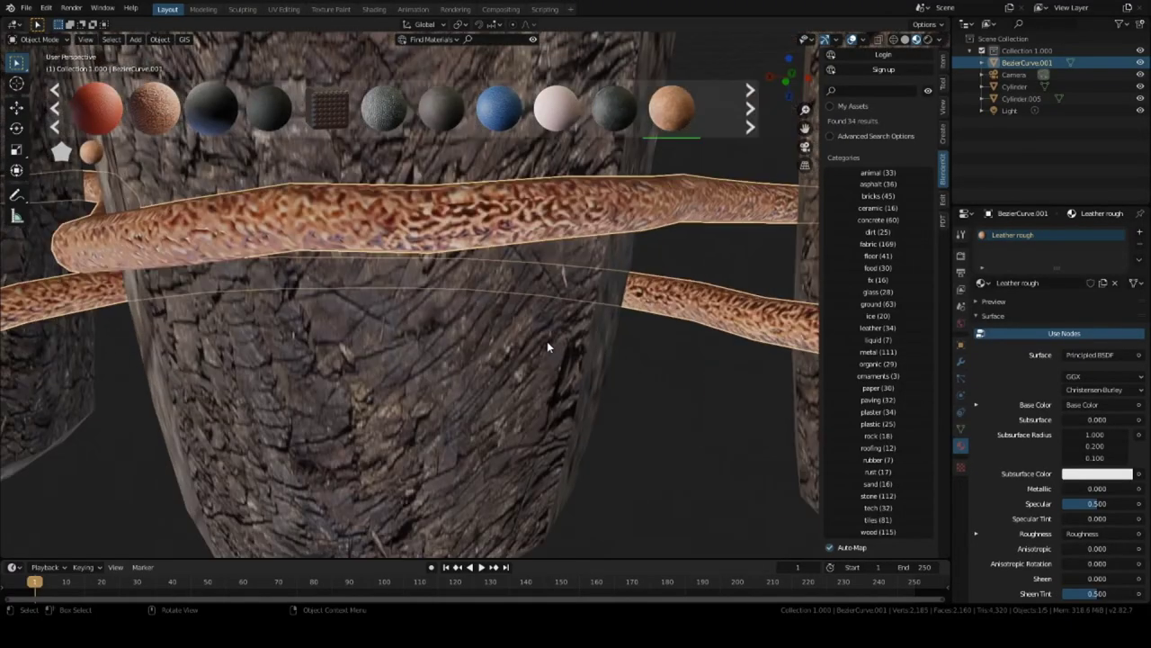
Zoom and orbit around the posts, then page to more leather materials and preview them.
scroll(547, 345, "down", 4)
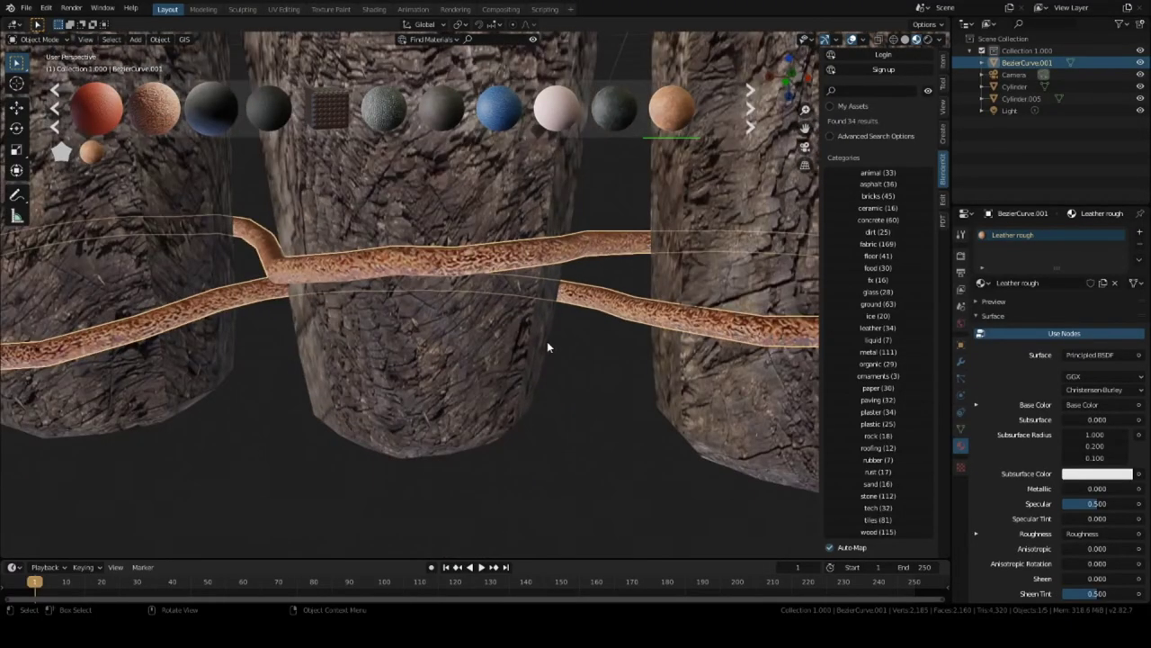
scroll(547, 344, "down", 1)
scroll(547, 341, "up", 3)
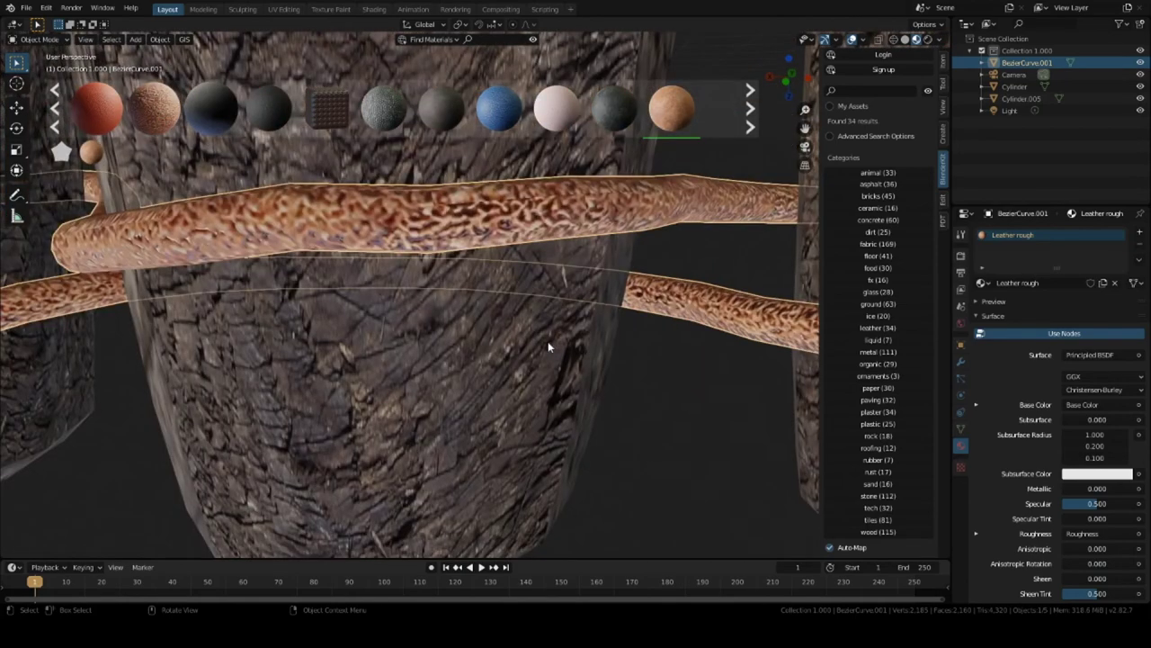
scroll(548, 341, "down", 3)
middle_click_drag(547, 341, 616, 252)
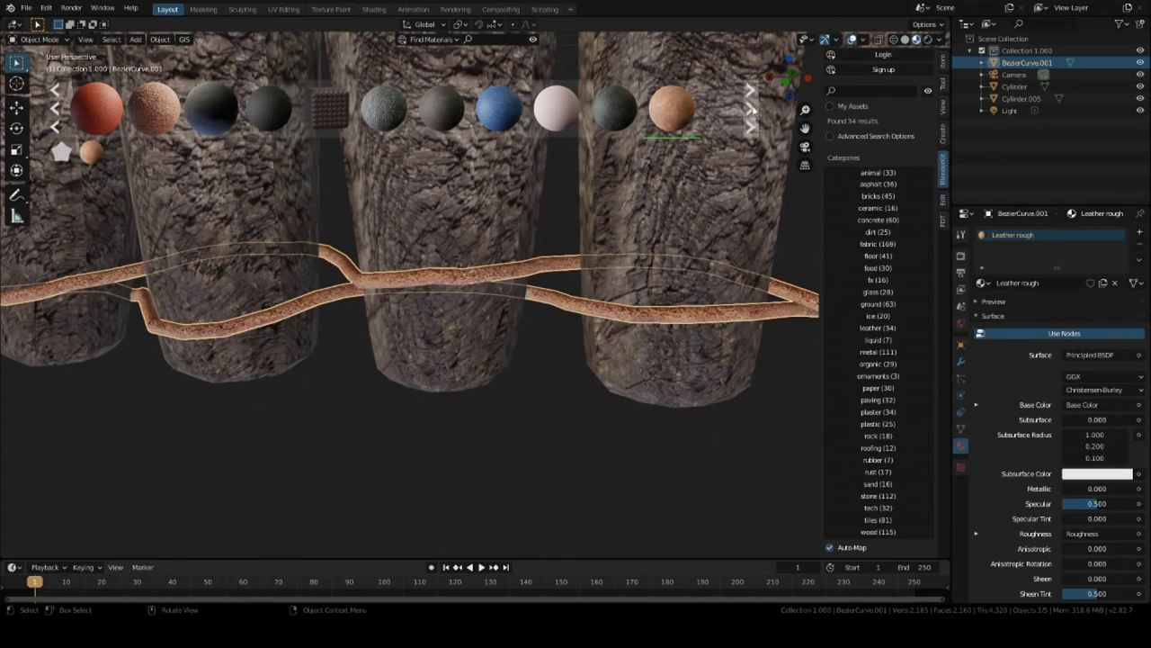
left_click(750, 105)
mouse_move(491, 97)
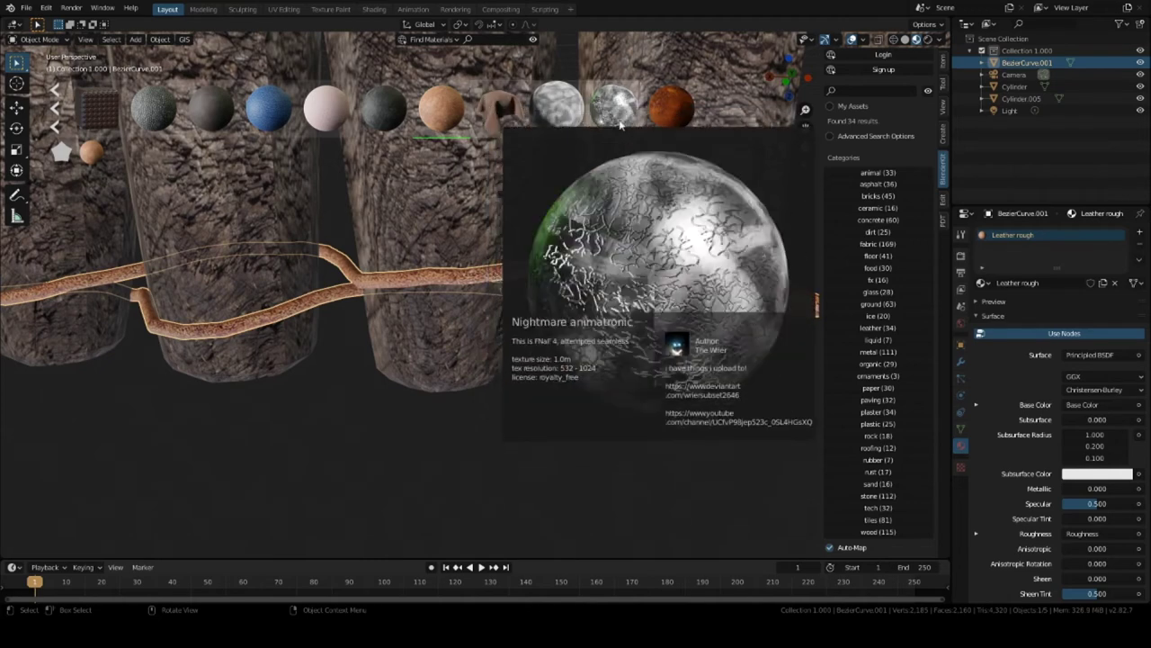
mouse_move(312, 135)
mouse_move(210, 112)
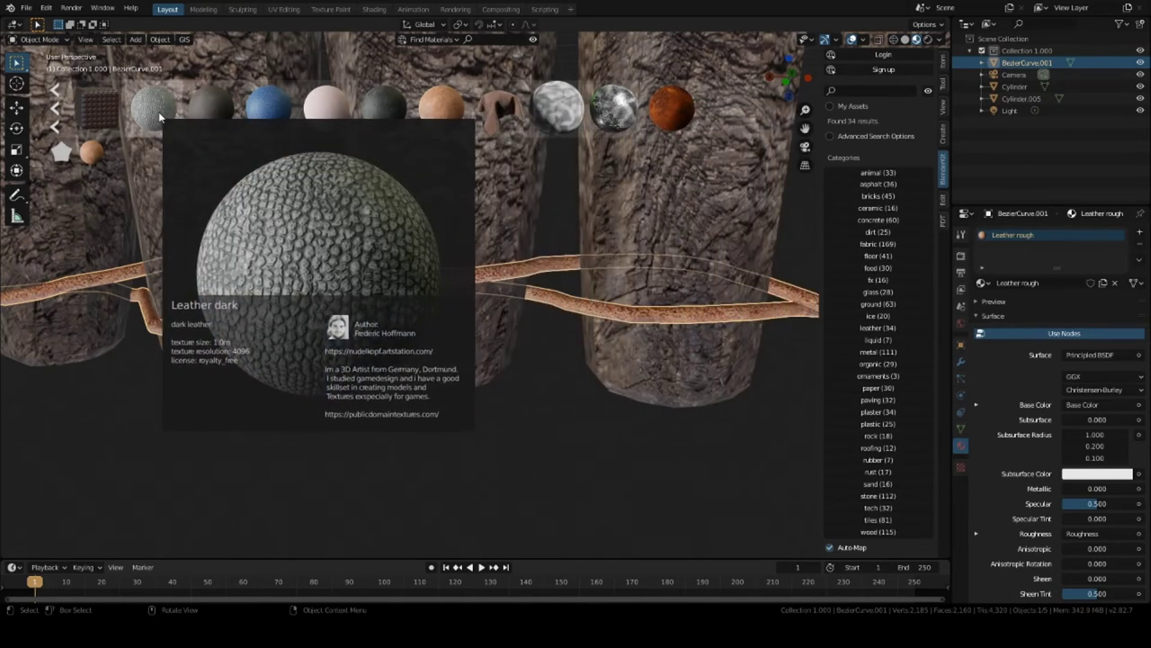
Download Leather brown and page the asset bar back to the first results.
left_click(441, 108)
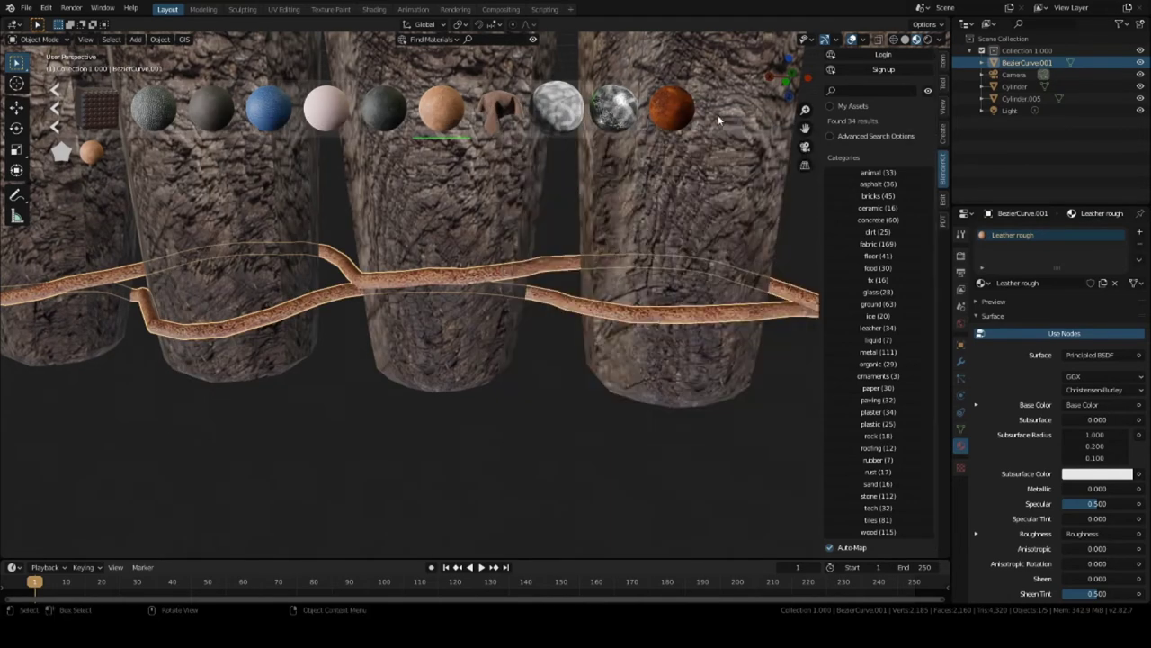
left_click(56, 108)
left_click(56, 108)
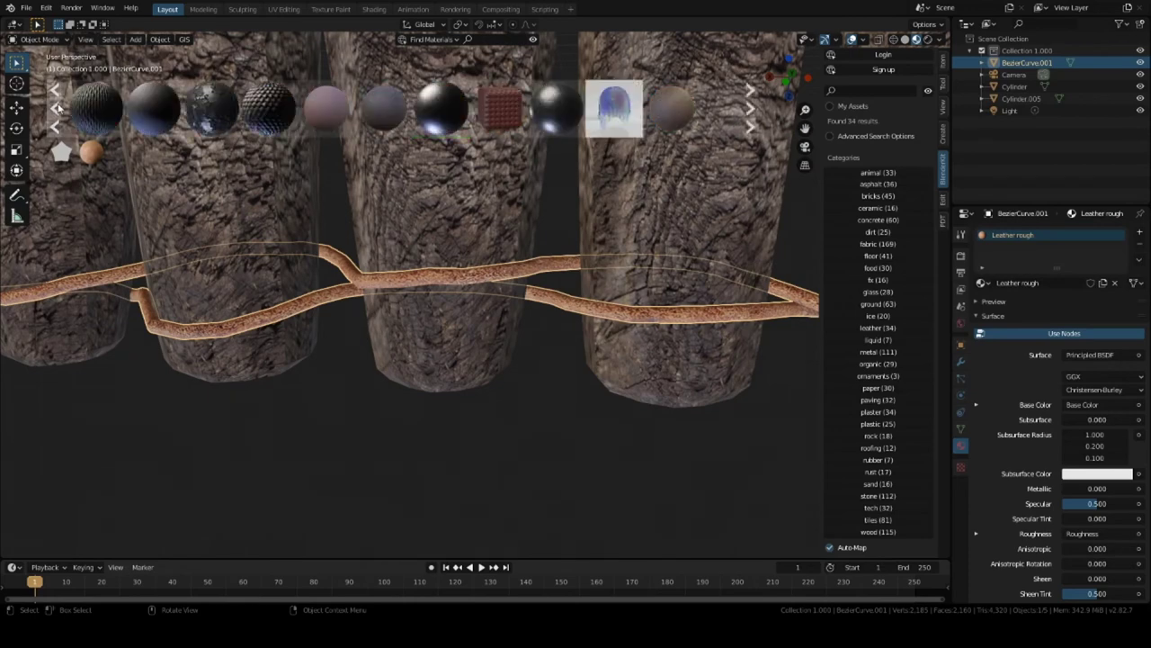
left_click(56, 108)
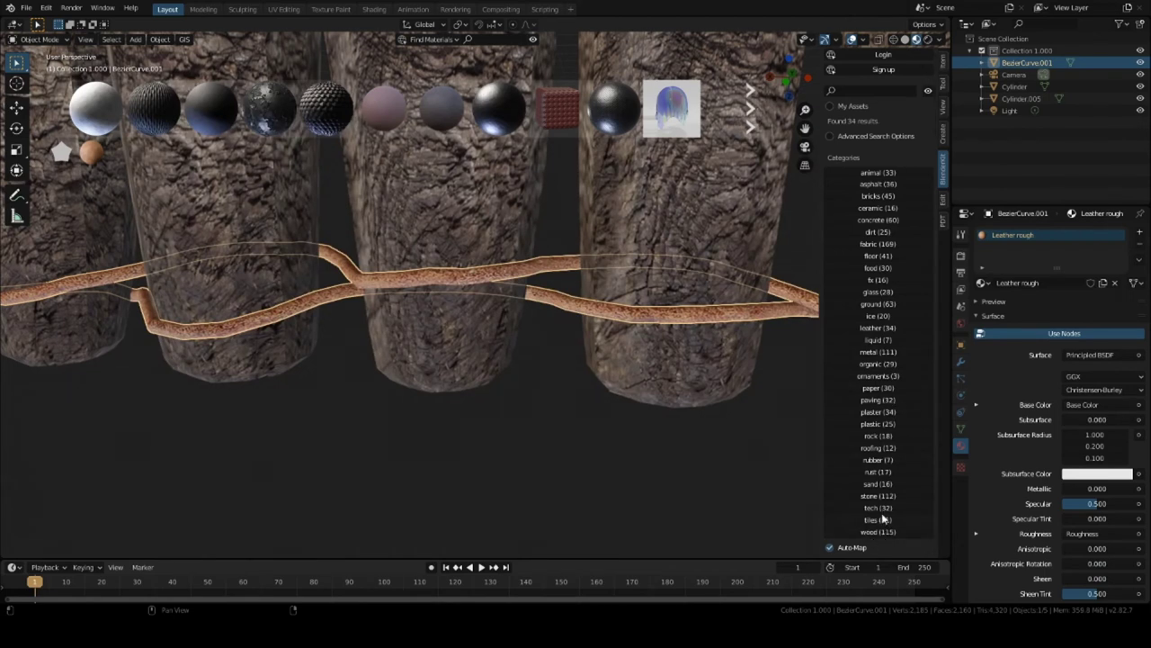
List the BlenderKit paper (36) materials, page forward through them, then return to the first page.
left_click(875, 388)
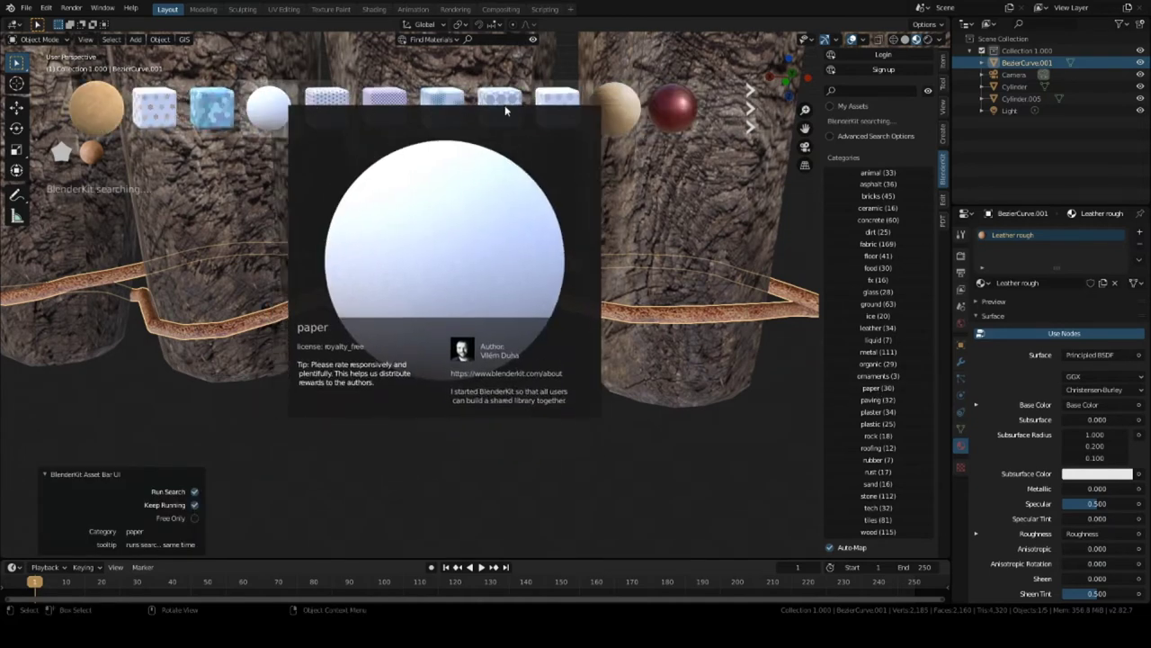
mouse_move(615, 108)
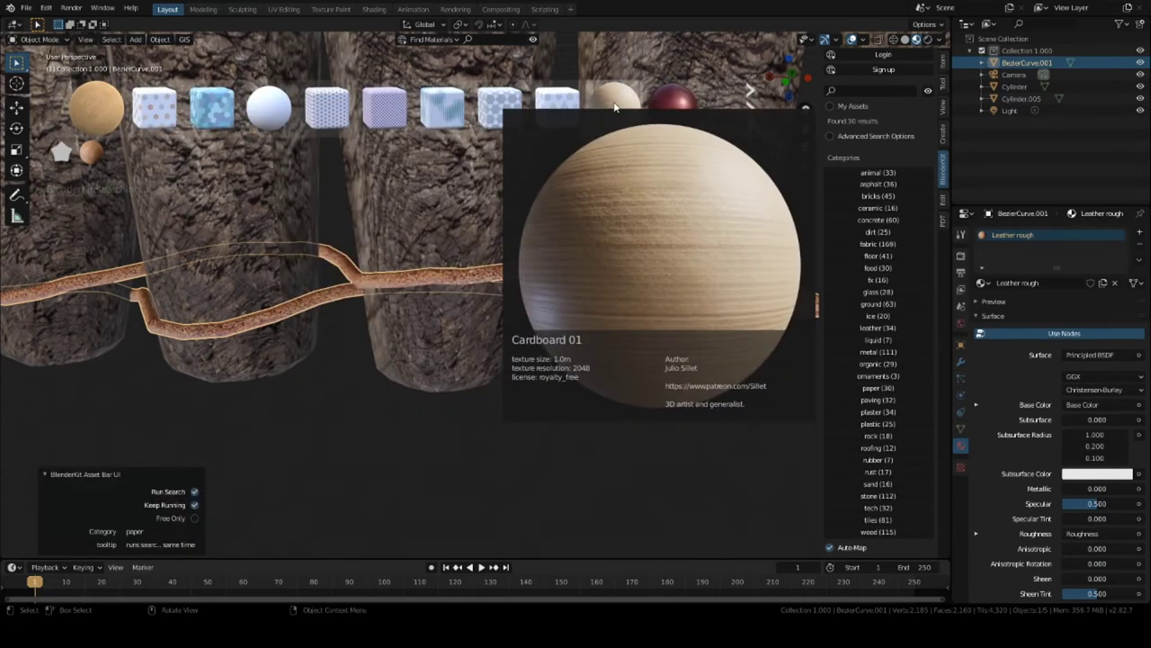
mouse_move(79, 110)
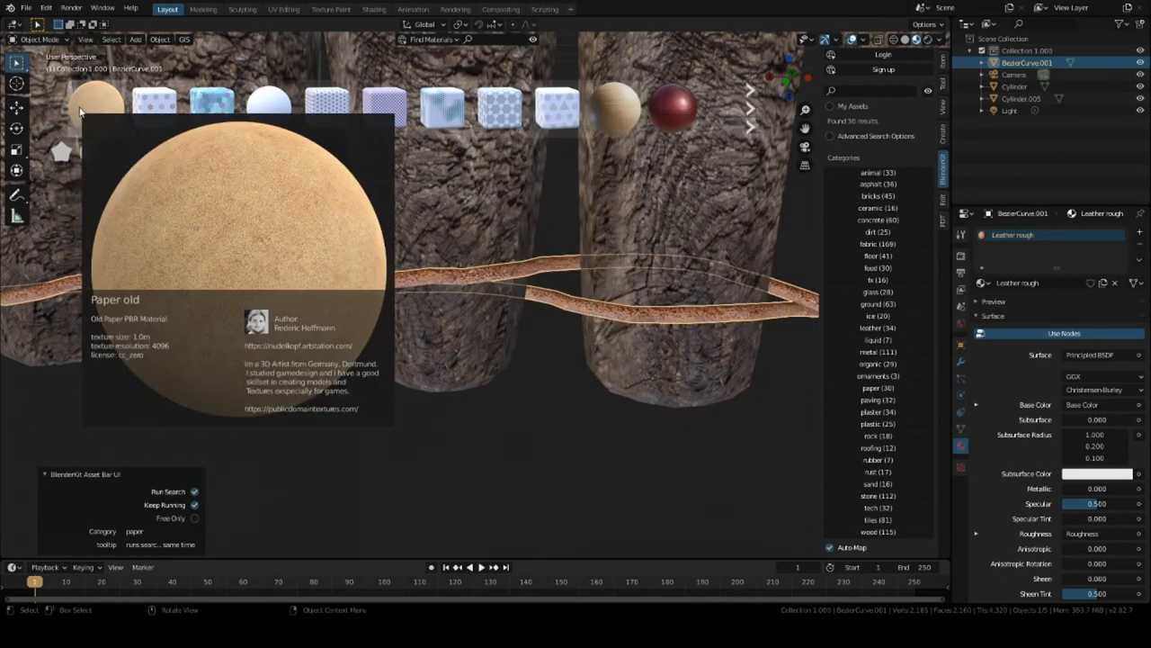
left_click(750, 109)
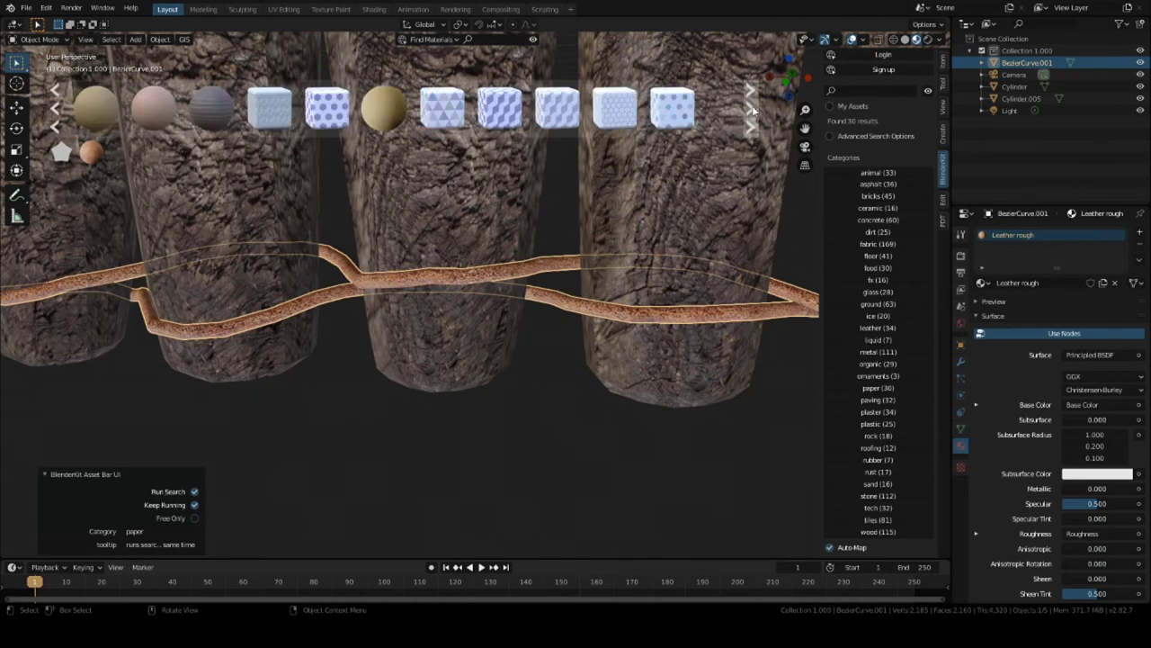
mouse_move(393, 110)
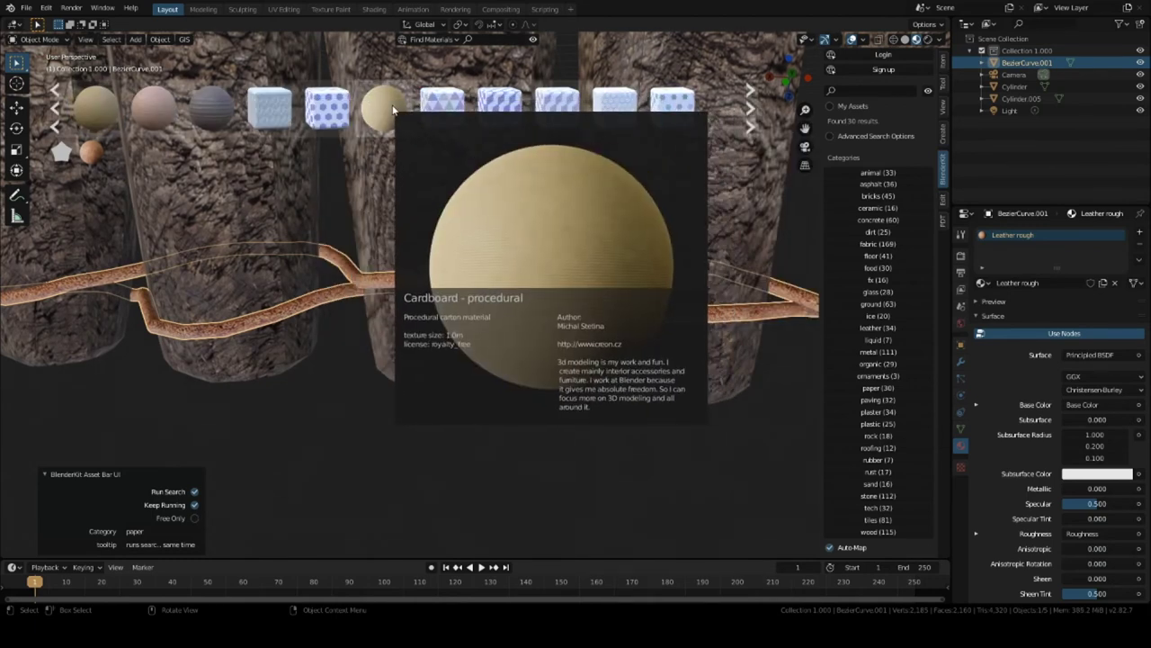
mouse_move(142, 108)
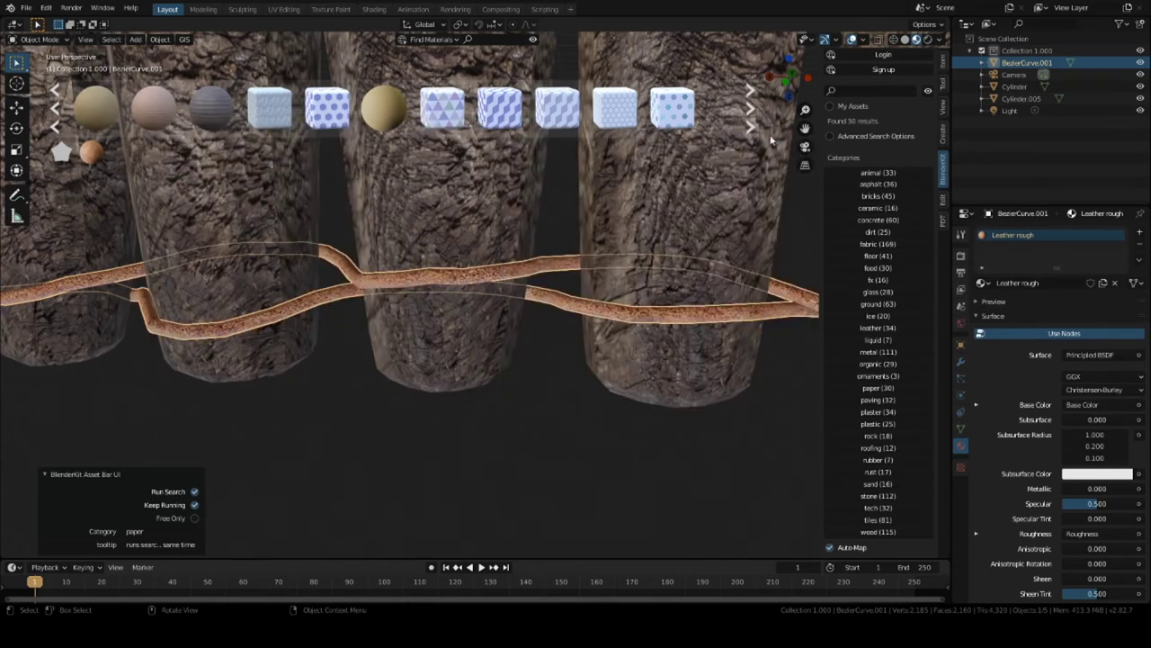
left_click(751, 109)
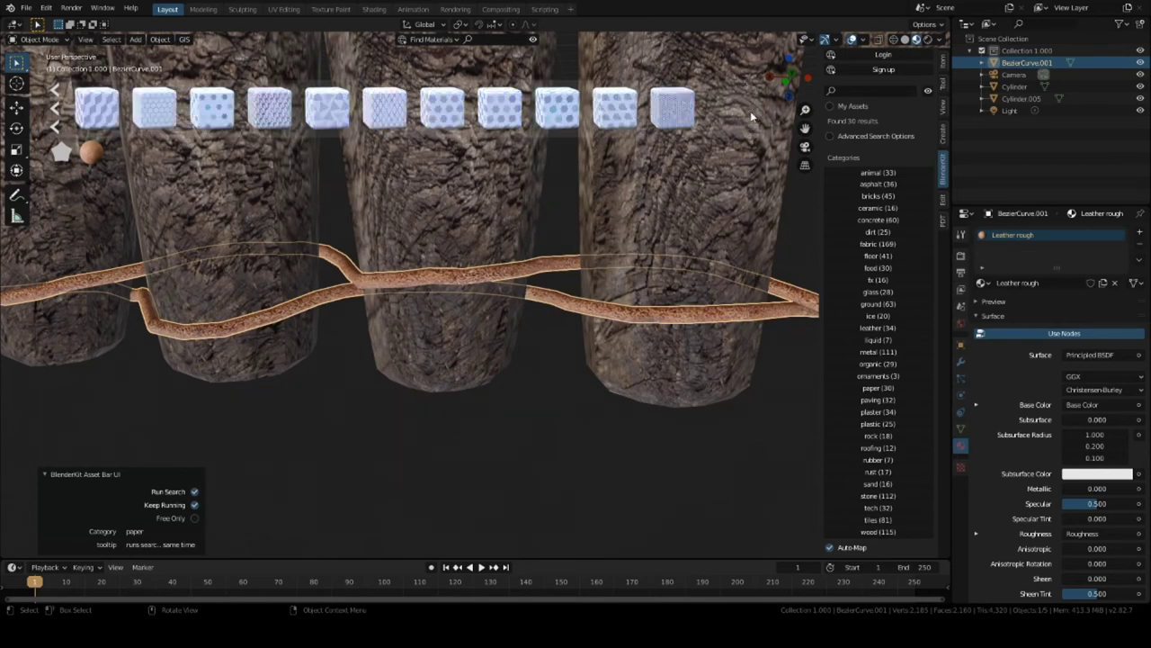
left_click(56, 109)
left_click(56, 109)
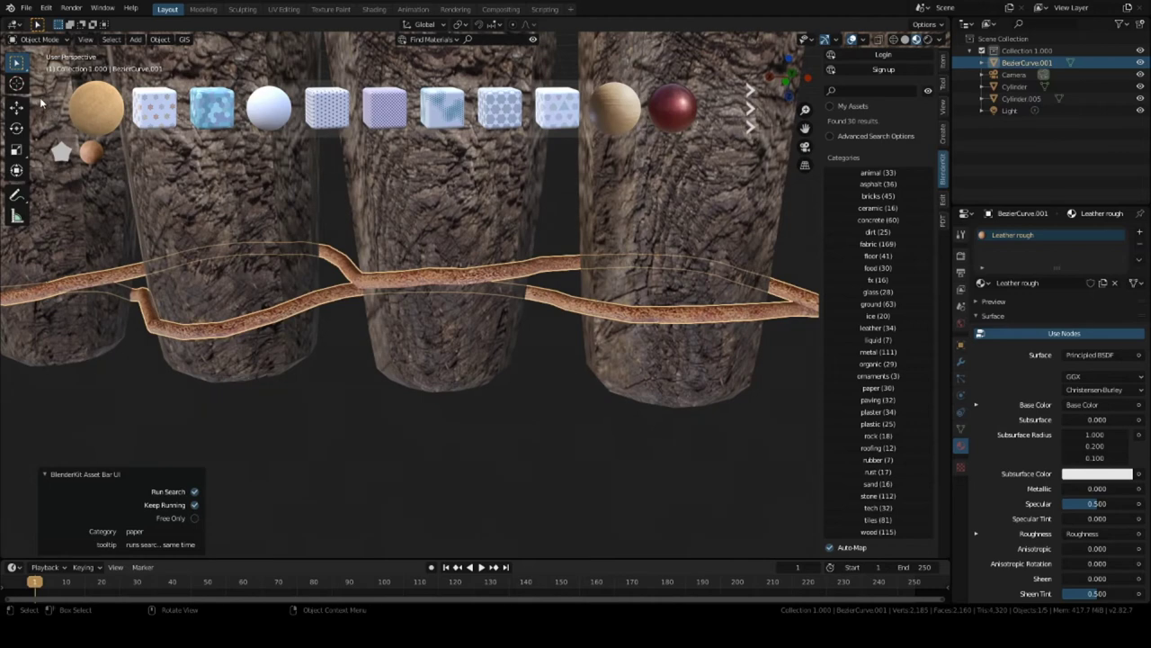
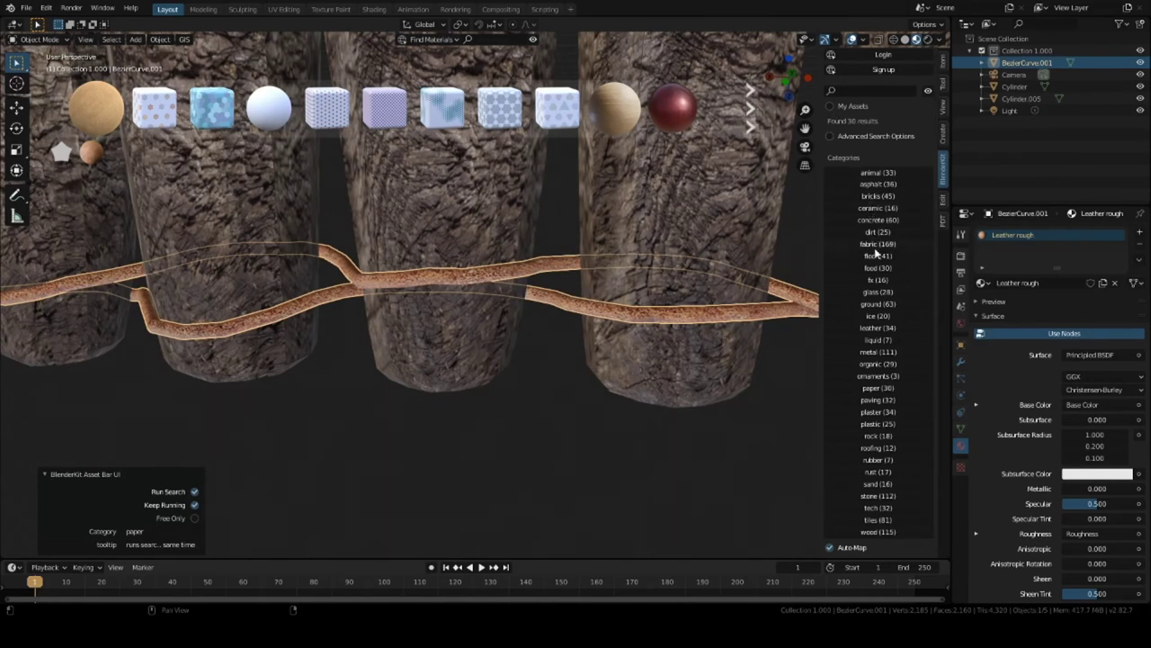
Apply BlenderKit's Fabric Rough material to the rope, replacing Leather rough.
left_click(870, 244)
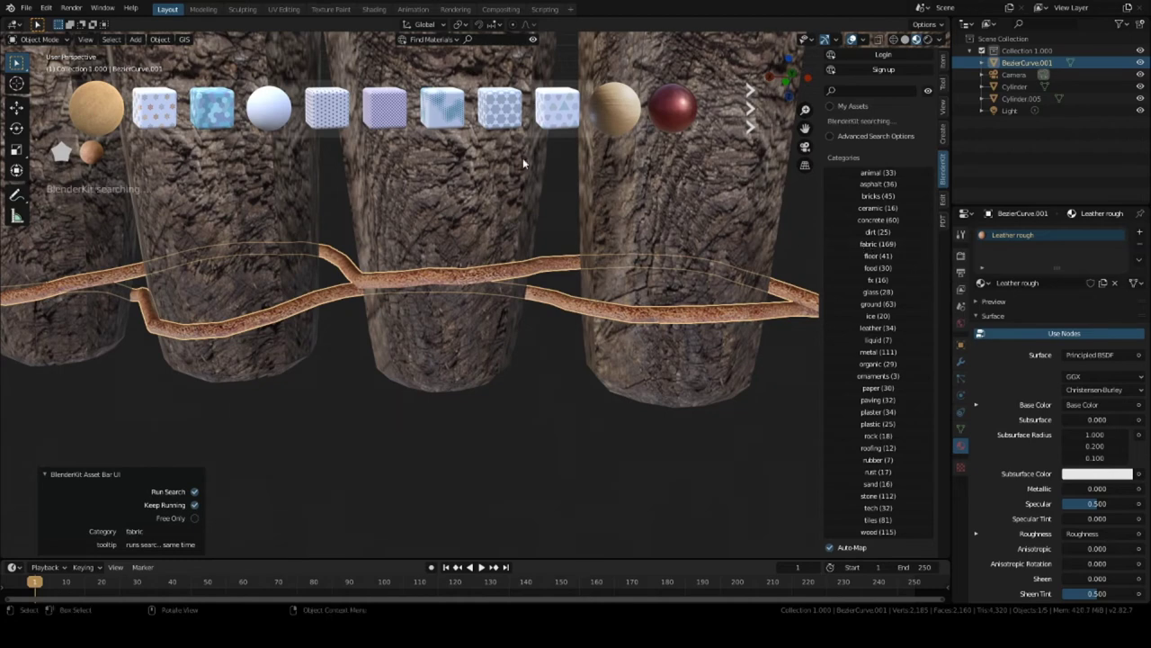
mouse_move(347, 114)
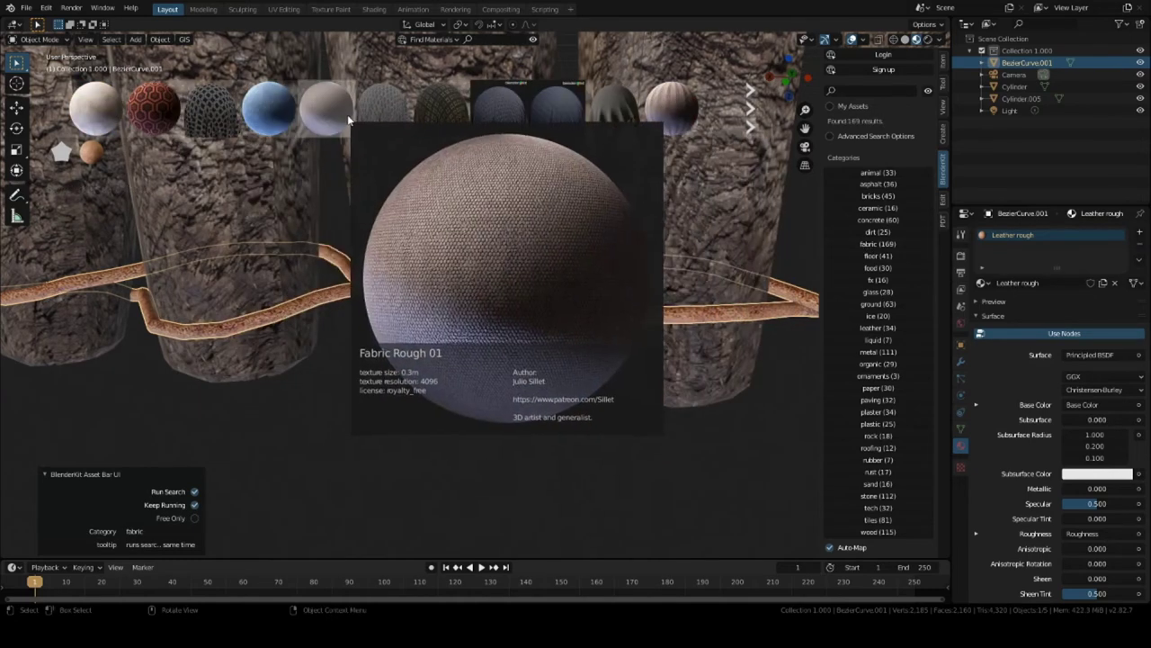
left_click(751, 109)
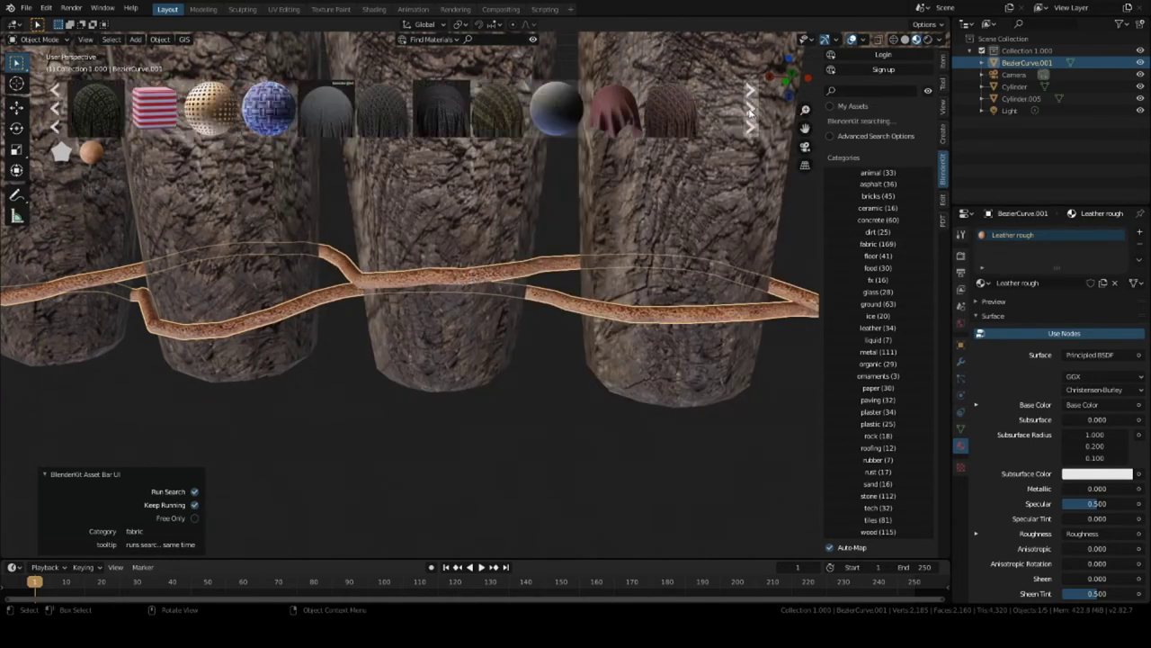
left_click(751, 109)
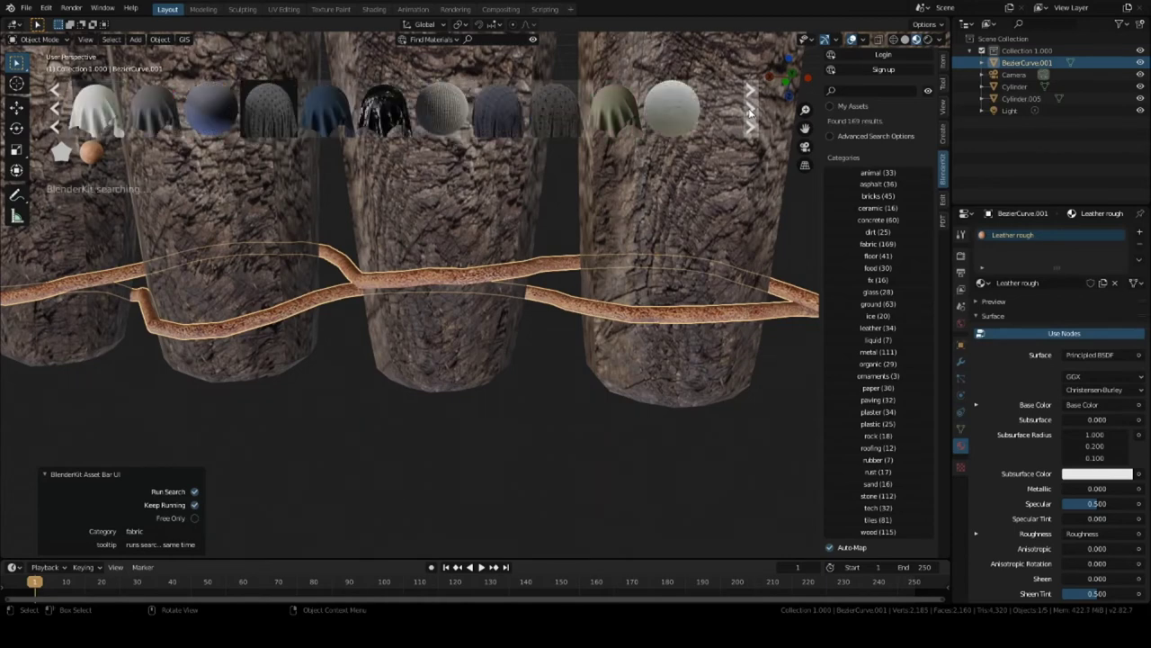
mouse_move(425, 105)
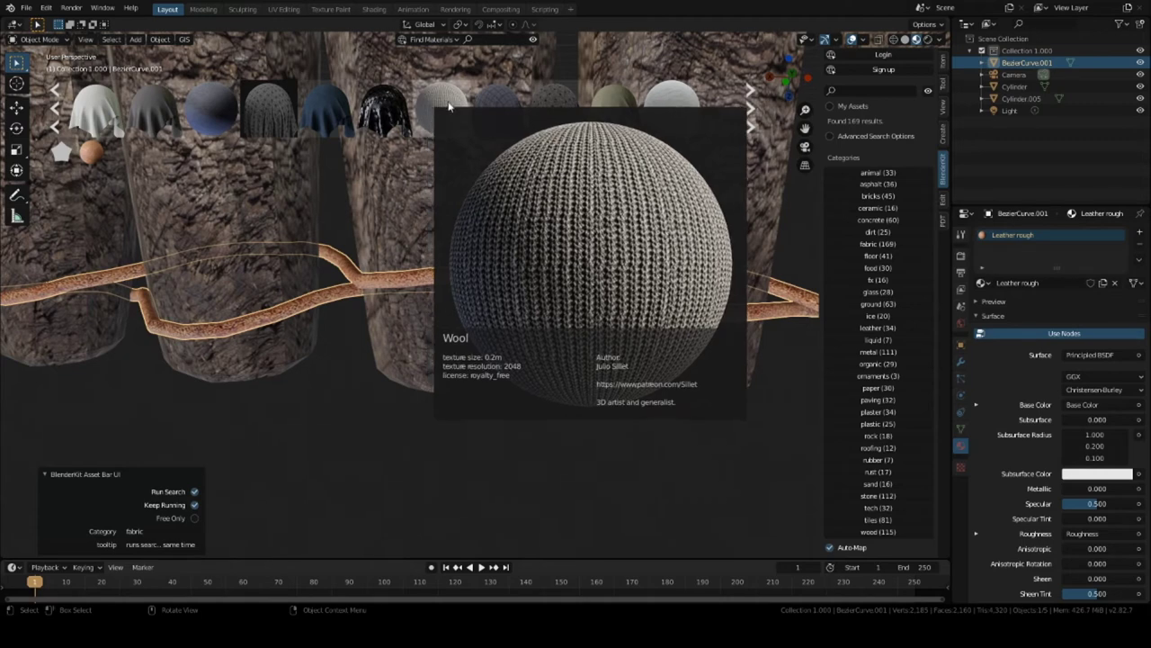
left_click(754, 109)
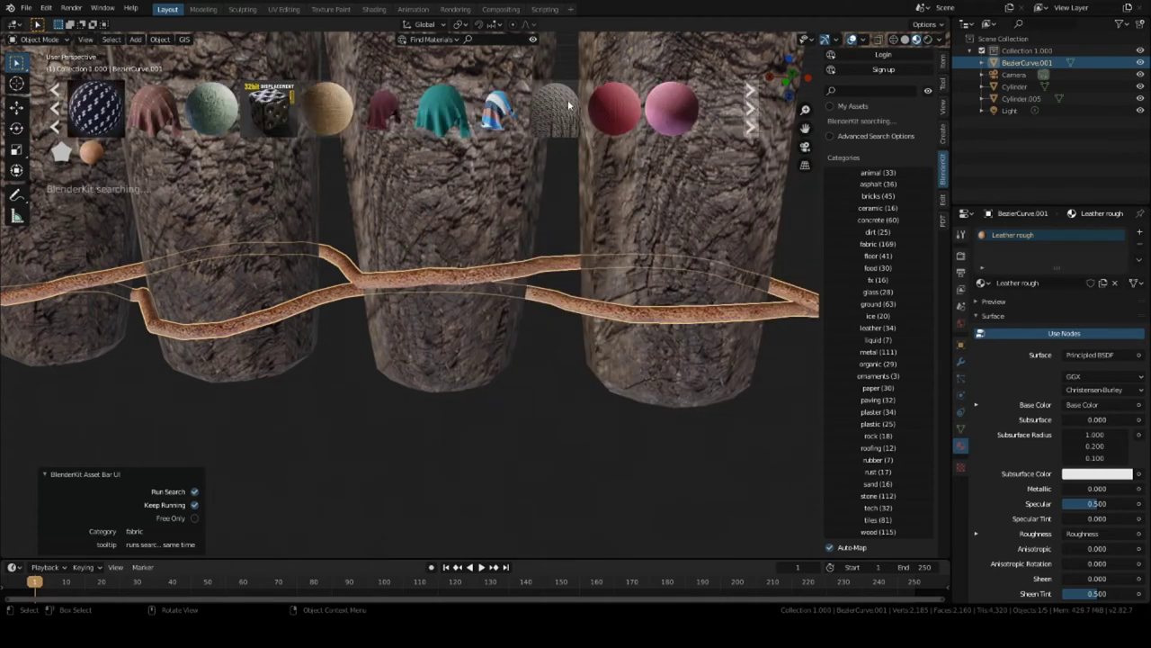
mouse_move(318, 111)
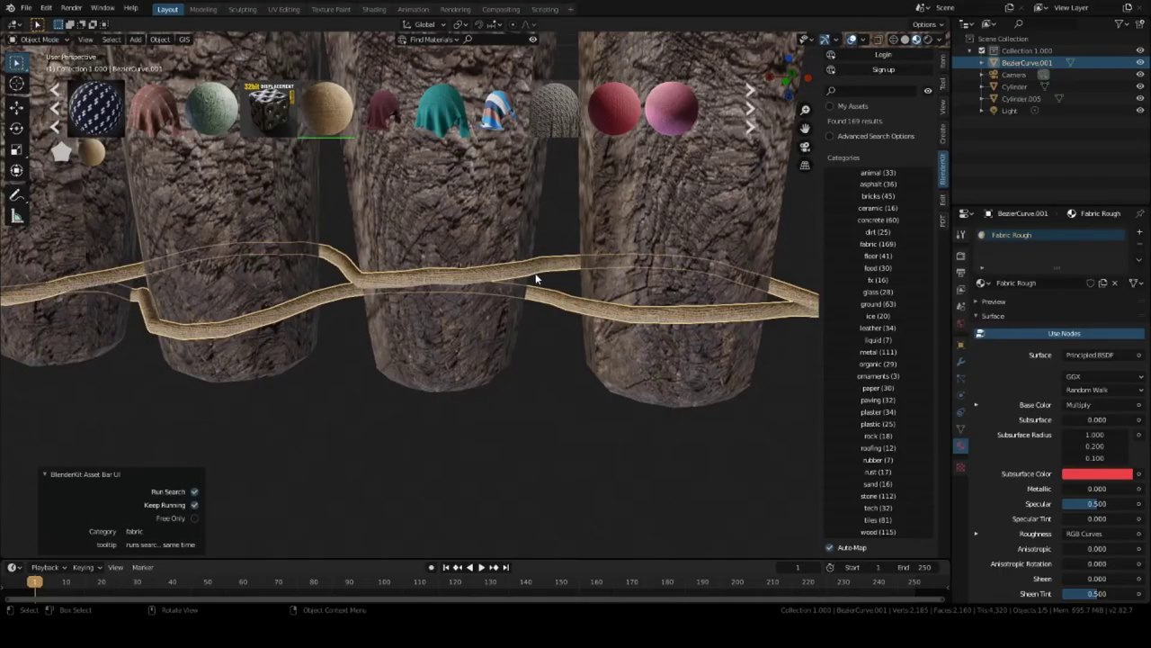
scroll(567, 326, "up", 4)
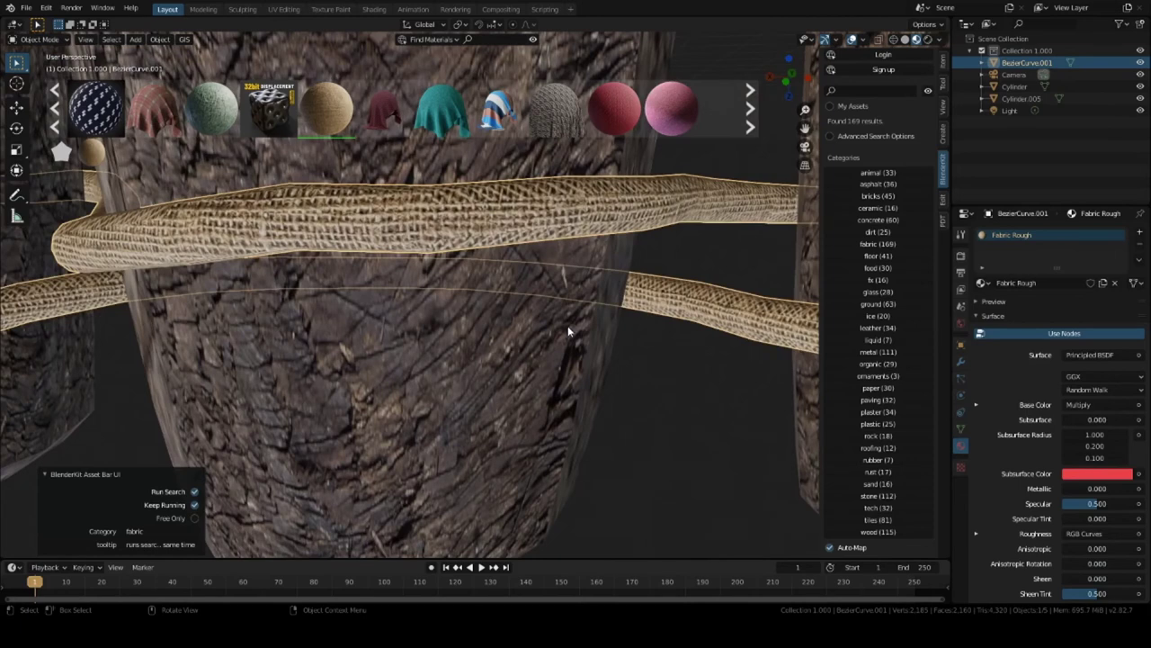
scroll(410, 223, "down", 8)
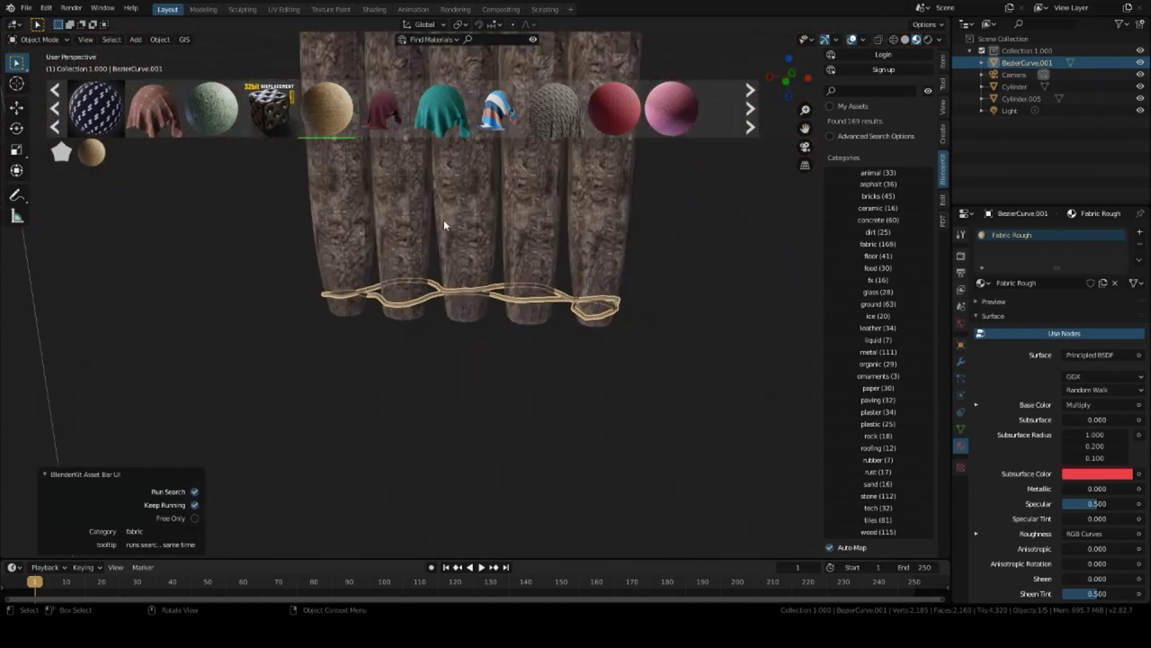
Select the BezierCurve.001 rope and duplicate it with Shift+D.
left_click(471, 371)
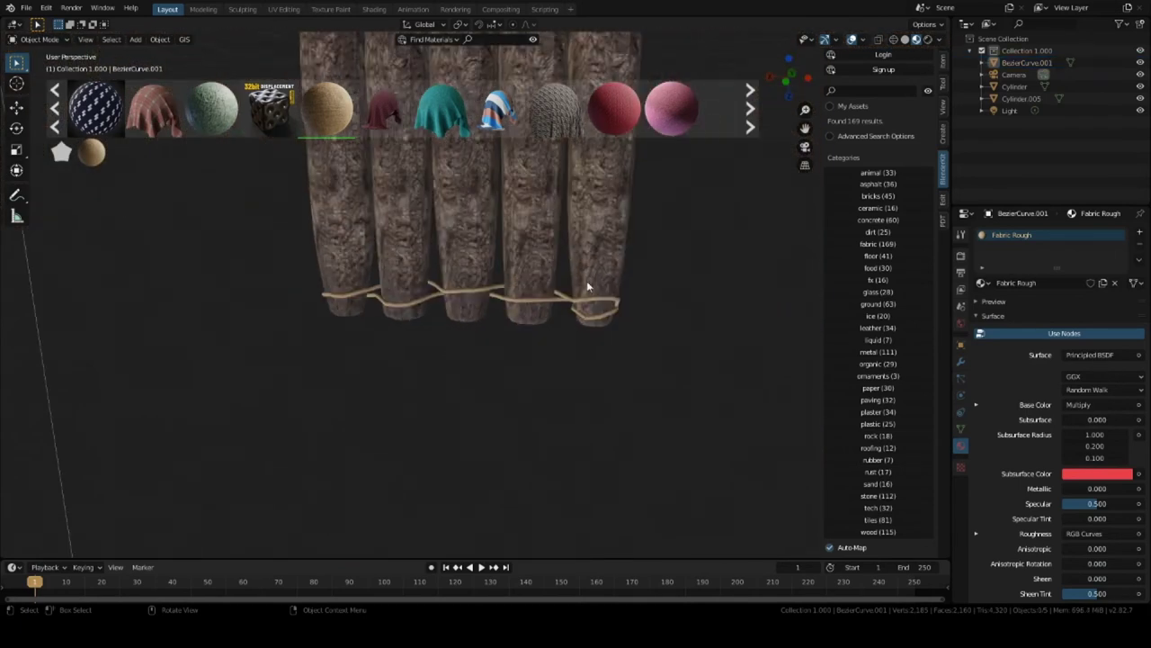
middle_click_drag(590, 278, 517, 426)
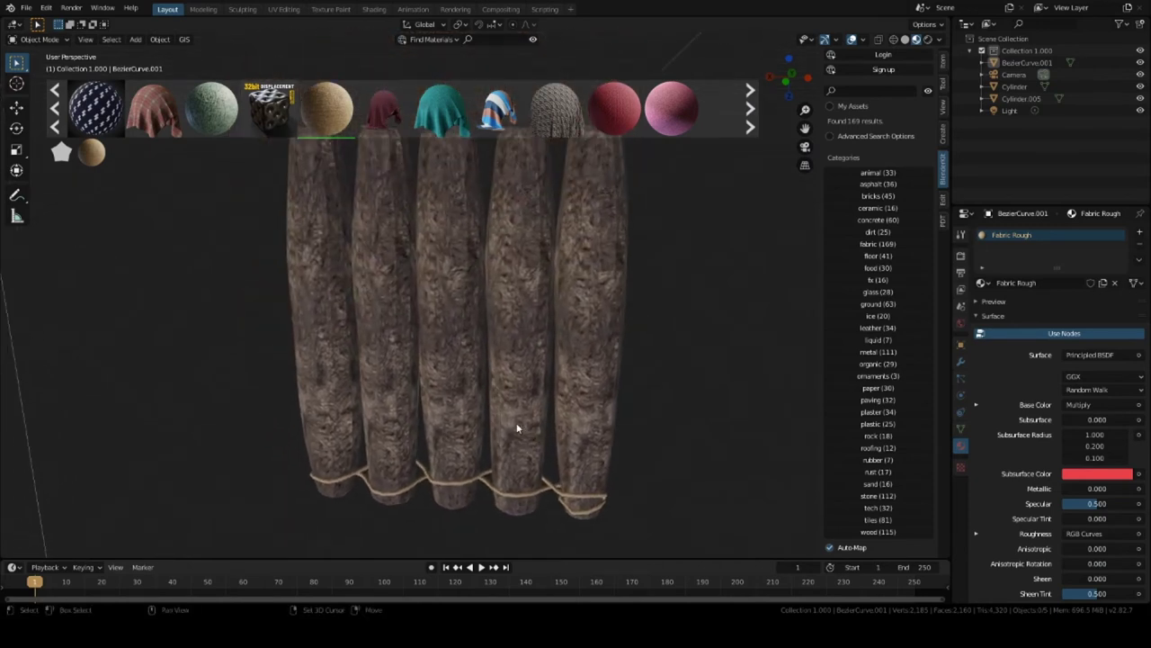
left_click(406, 485)
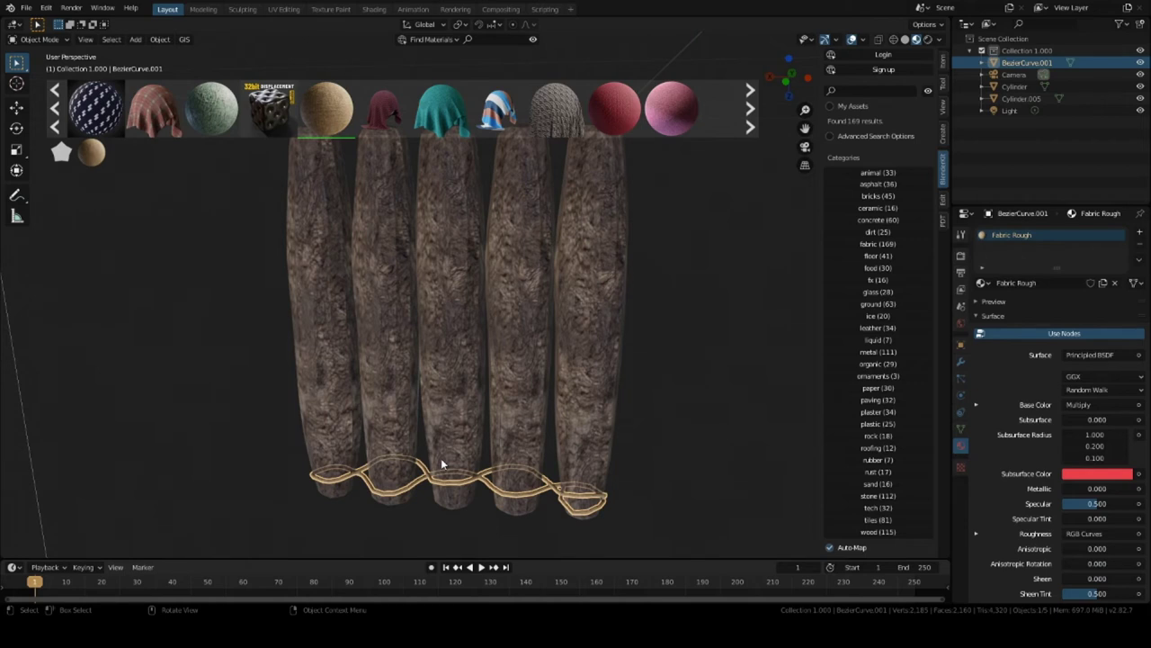
middle_click_drag(441, 458, 485, 411)
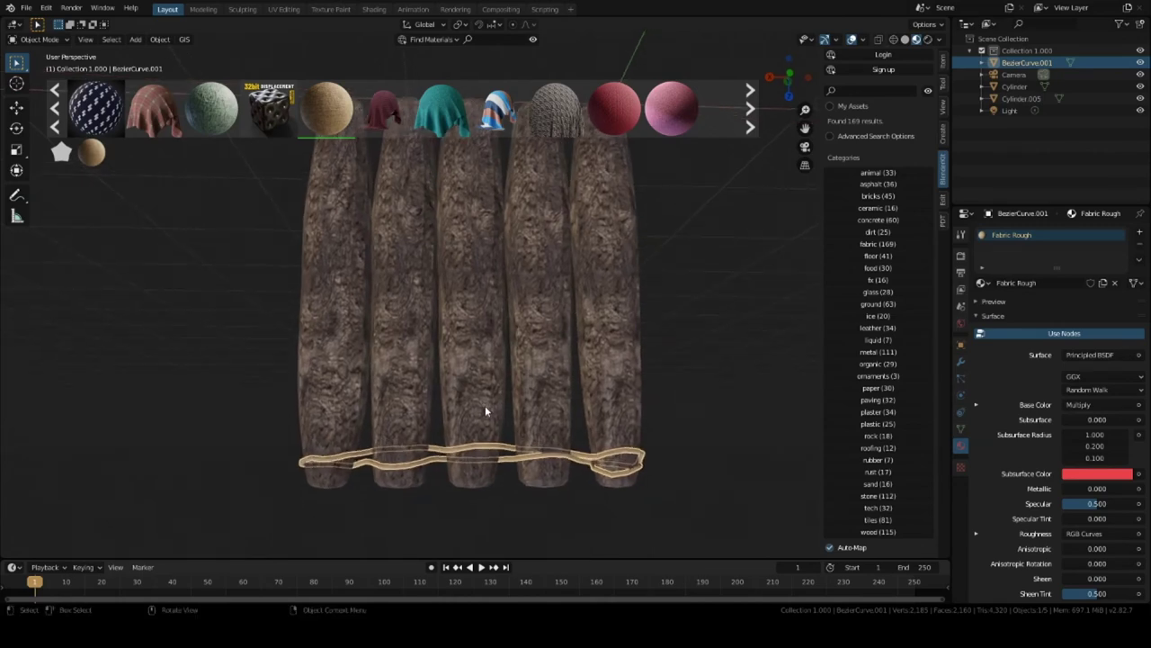
key("shift")
left_click(27, 10)
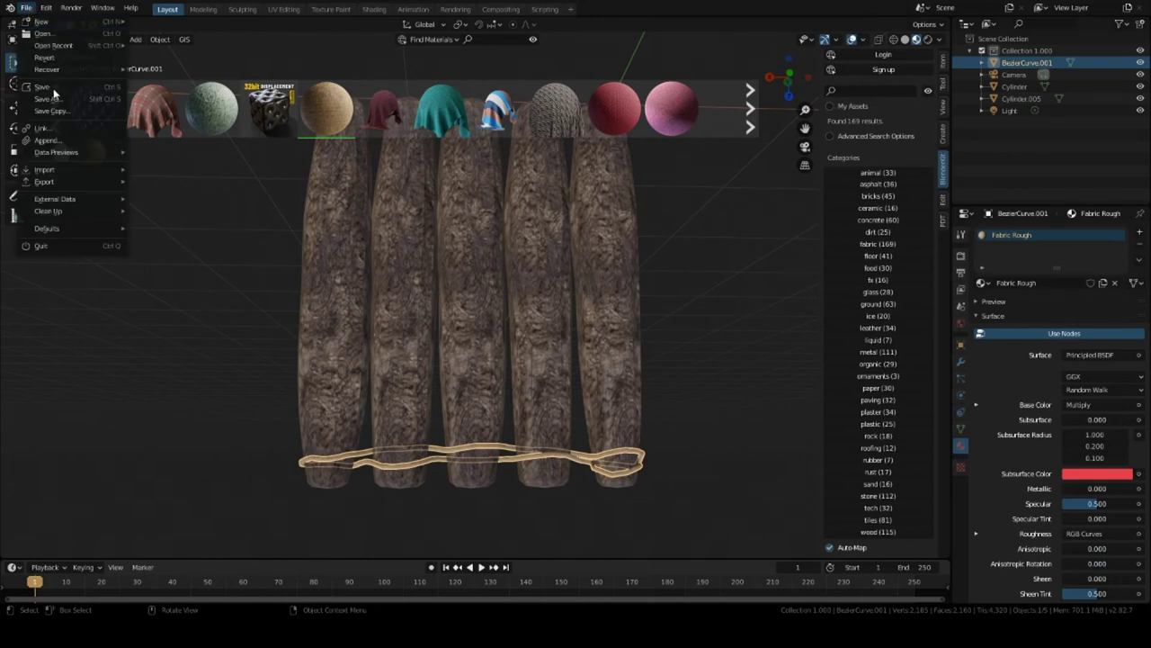
key("Escape")
key("shift")
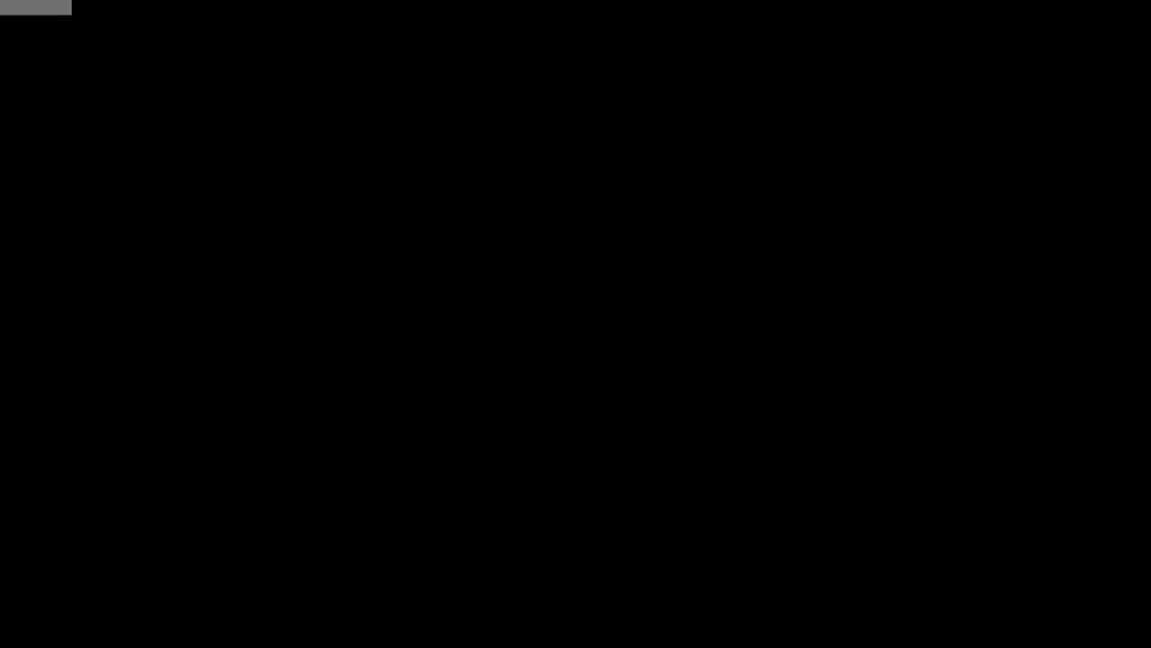
key("shift+d")
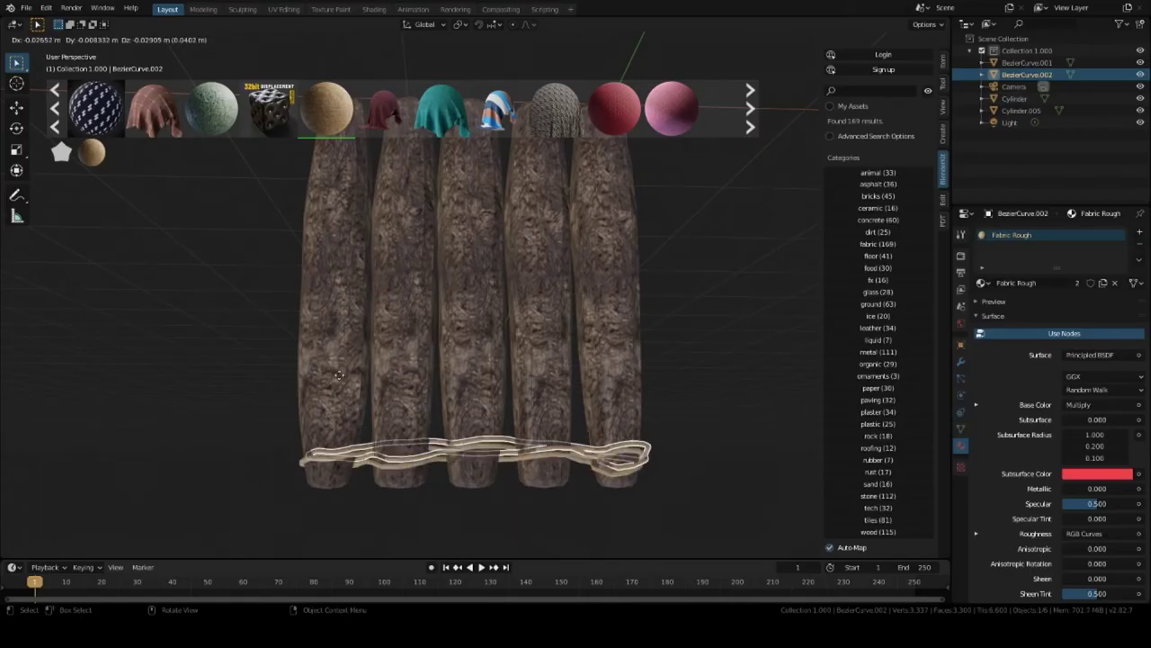
Move the rope copy down along Z so it wraps the bottom end of the logs.
right_click(333, 369)
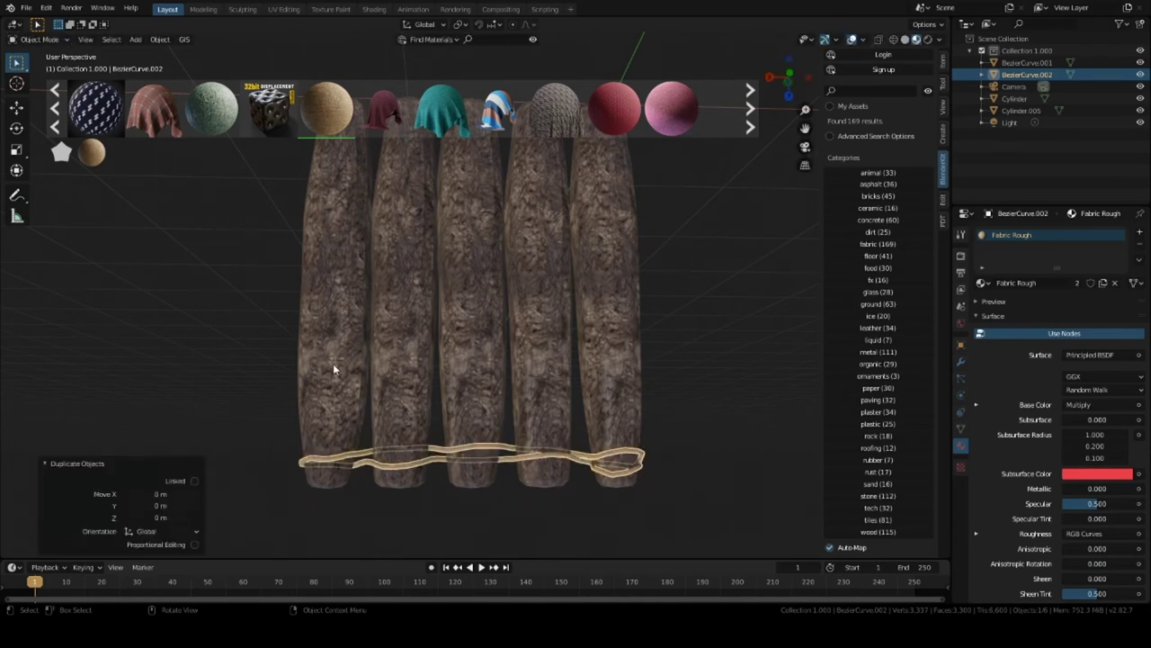
key("g")
key("z")
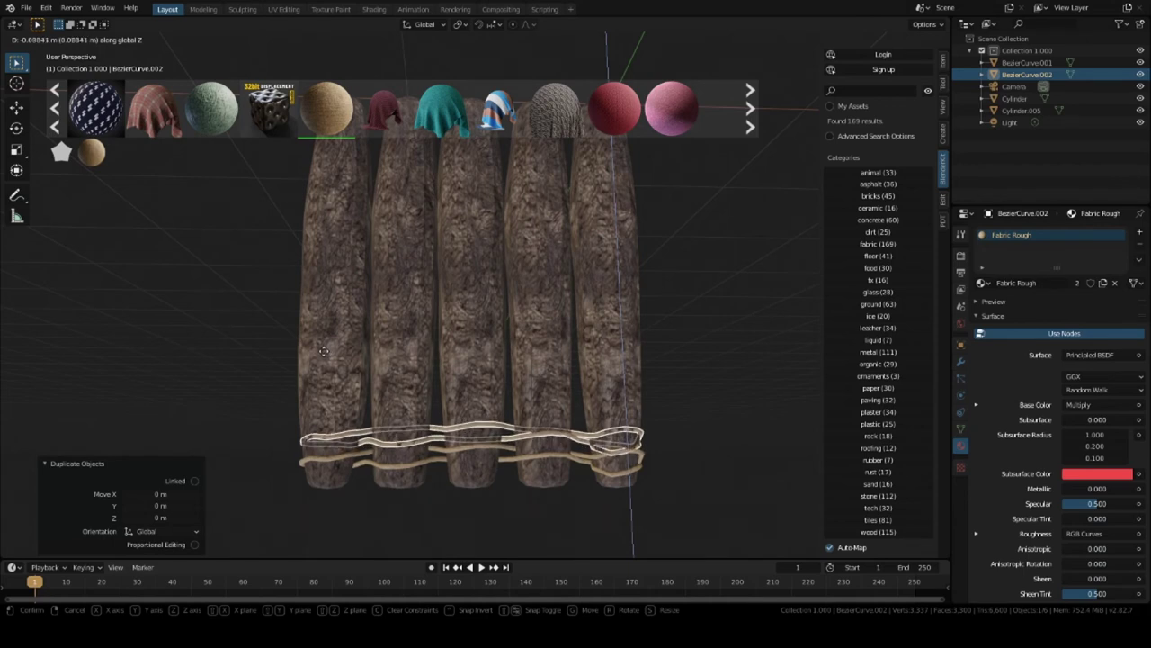
left_click(312, 111)
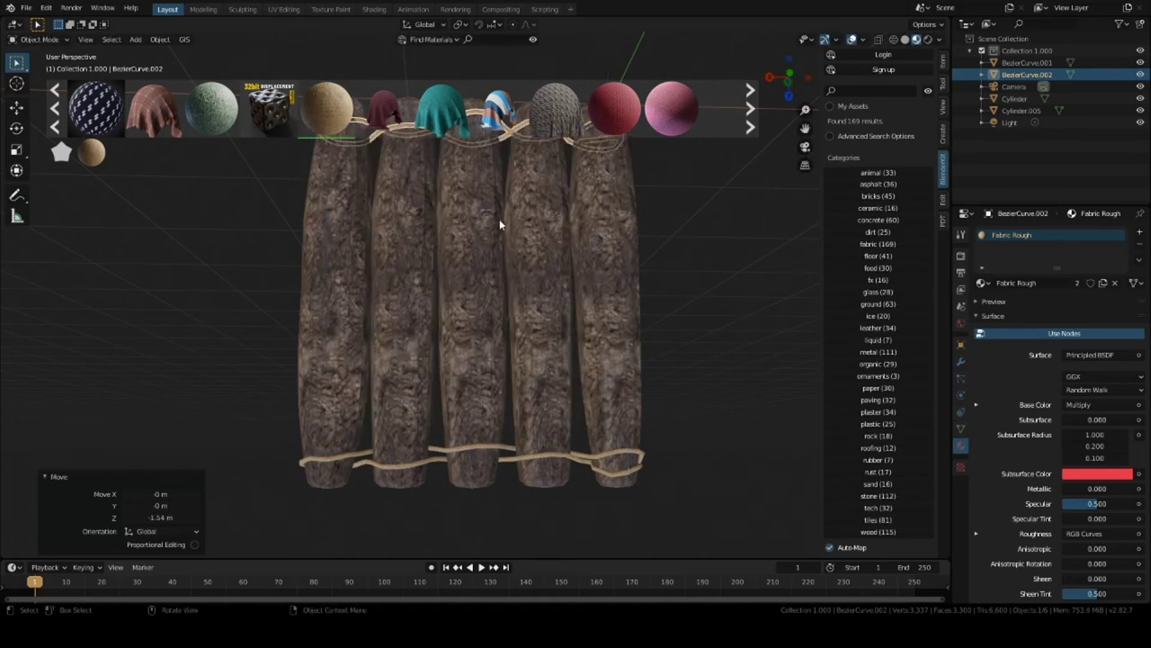
middle_click_drag(499, 225, 531, 283)
middle_click_drag(477, 302, 501, 290)
middle_click_drag(448, 258, 428, 336)
scroll(459, 251, "up", 5)
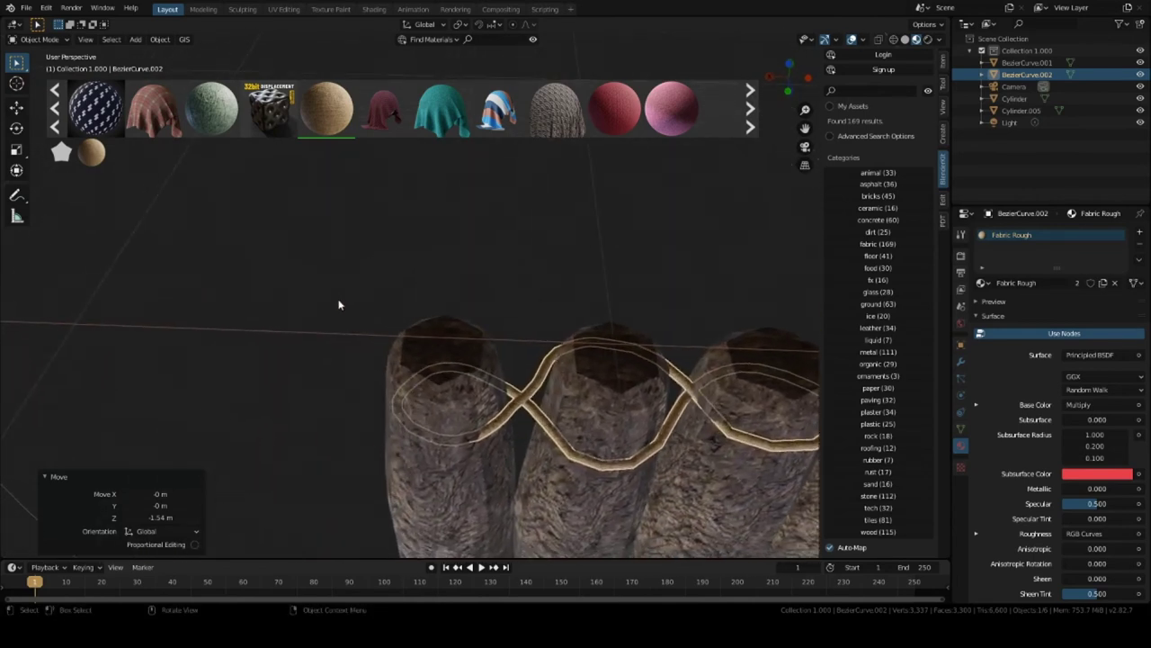
Switch to wireframe shading and box-select the logs together with the rope.
left_click_drag(338, 305, 509, 488)
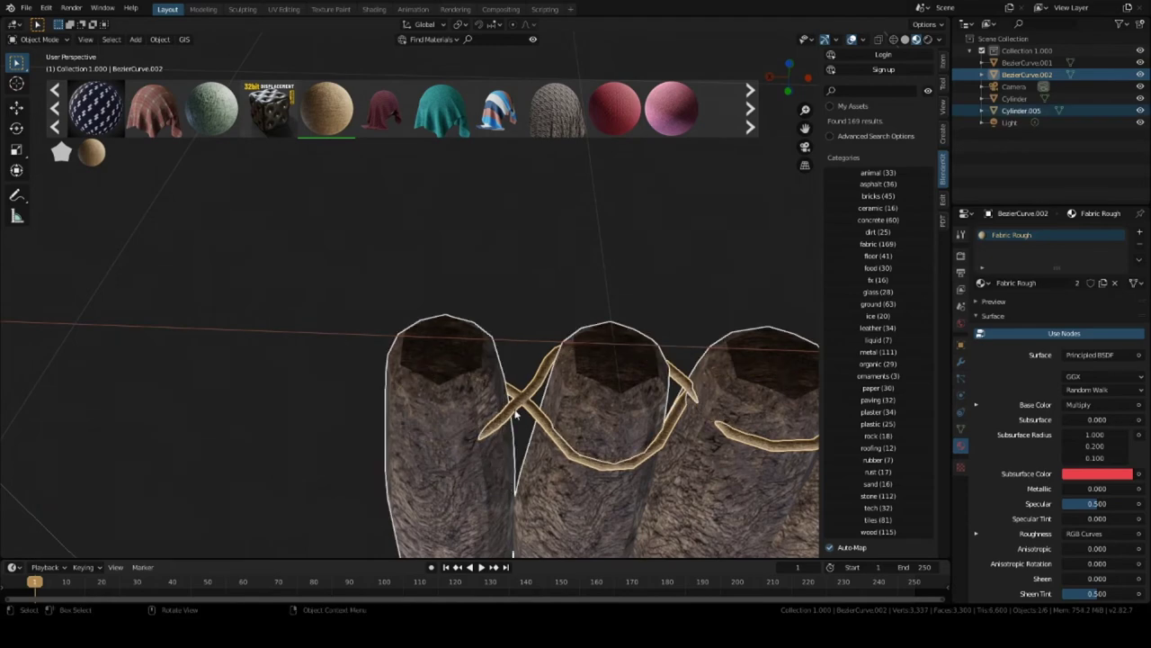
left_click(894, 40)
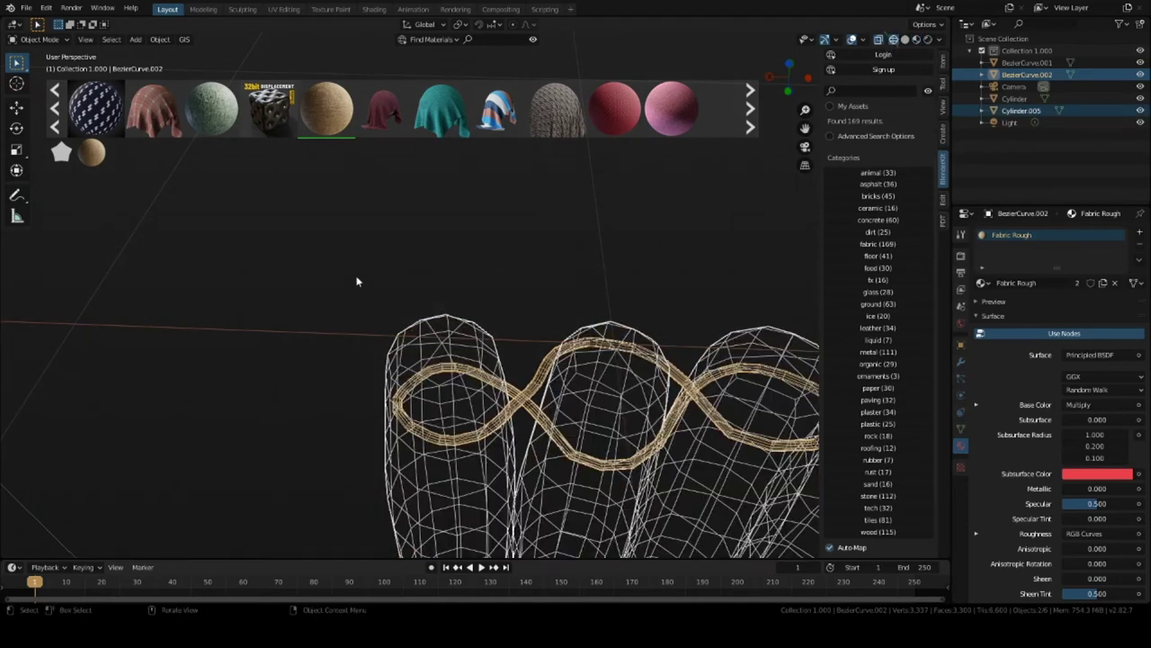
left_click_drag(356, 282, 515, 485)
left_click(515, 404)
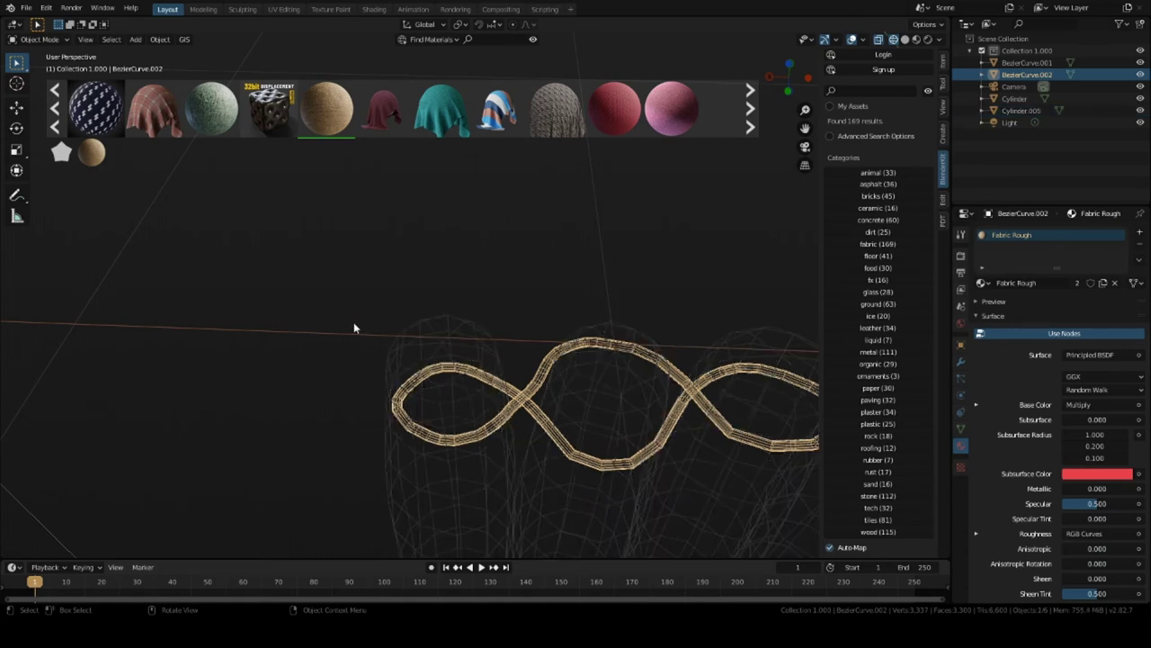
left_click_drag(349, 293, 484, 478)
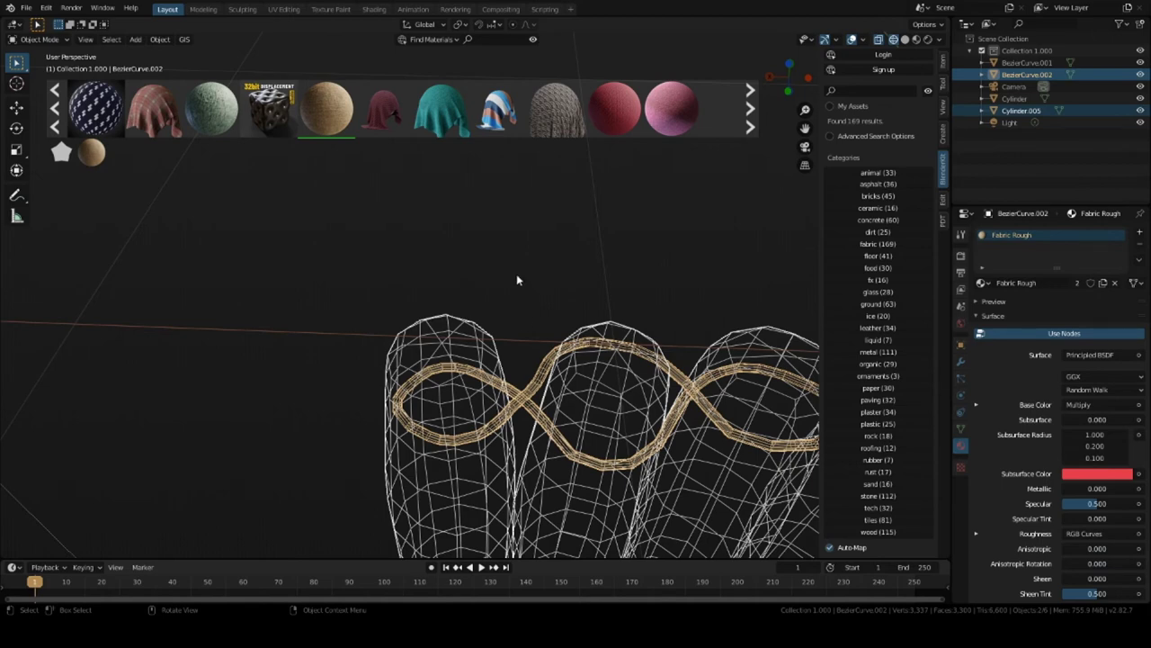
In Edit Mode, select only the left log's faces where the rope crosses it.
key("Tab")
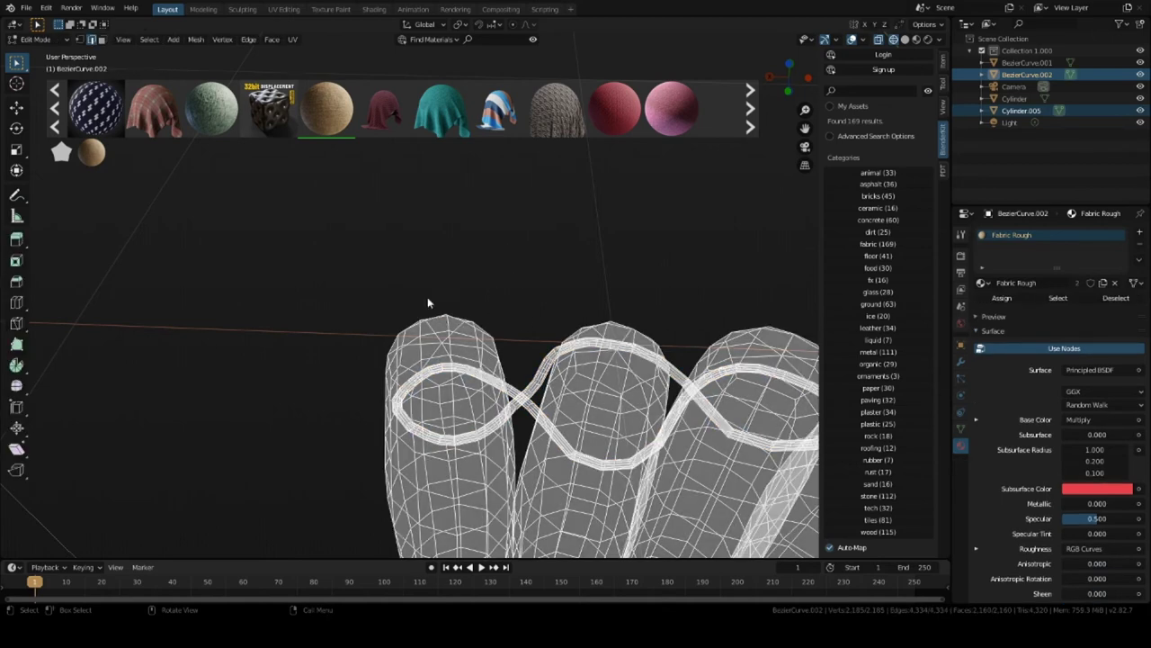
key("alt+a")
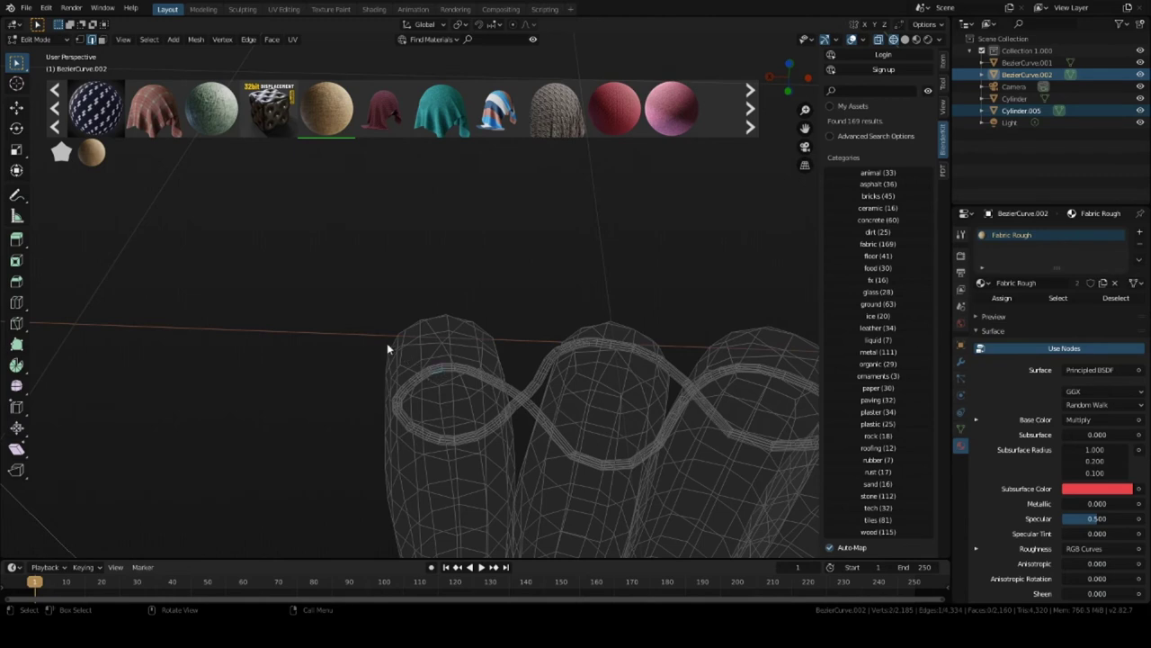
left_click_drag(365, 346, 457, 466)
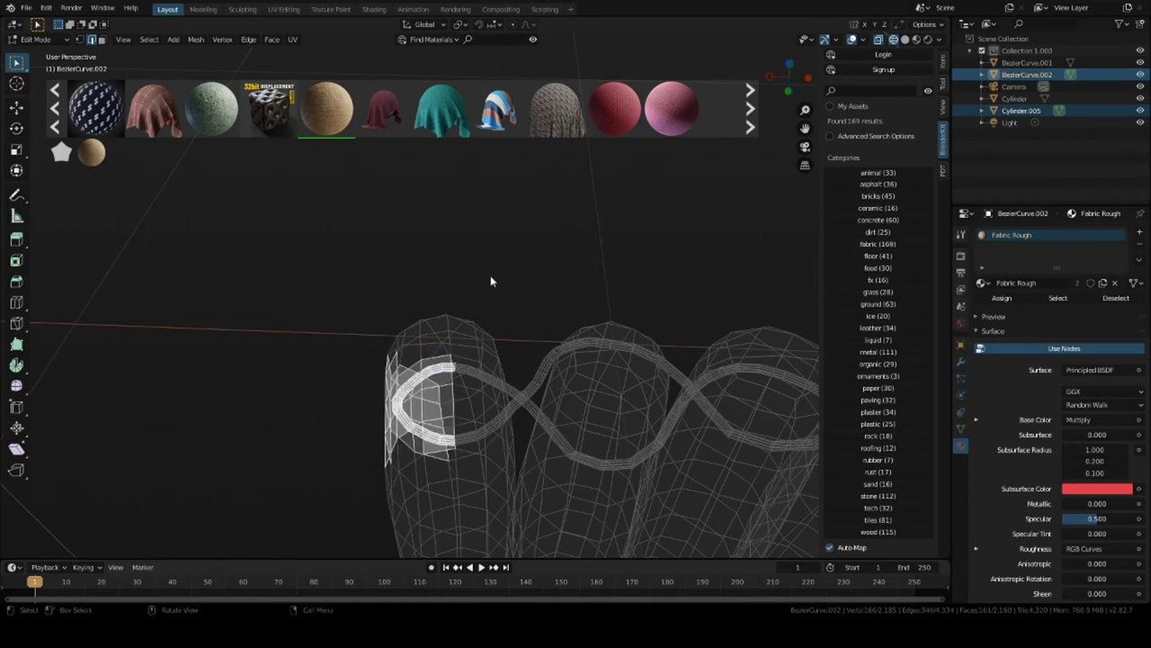
key("Tab")
left_click(448, 335)
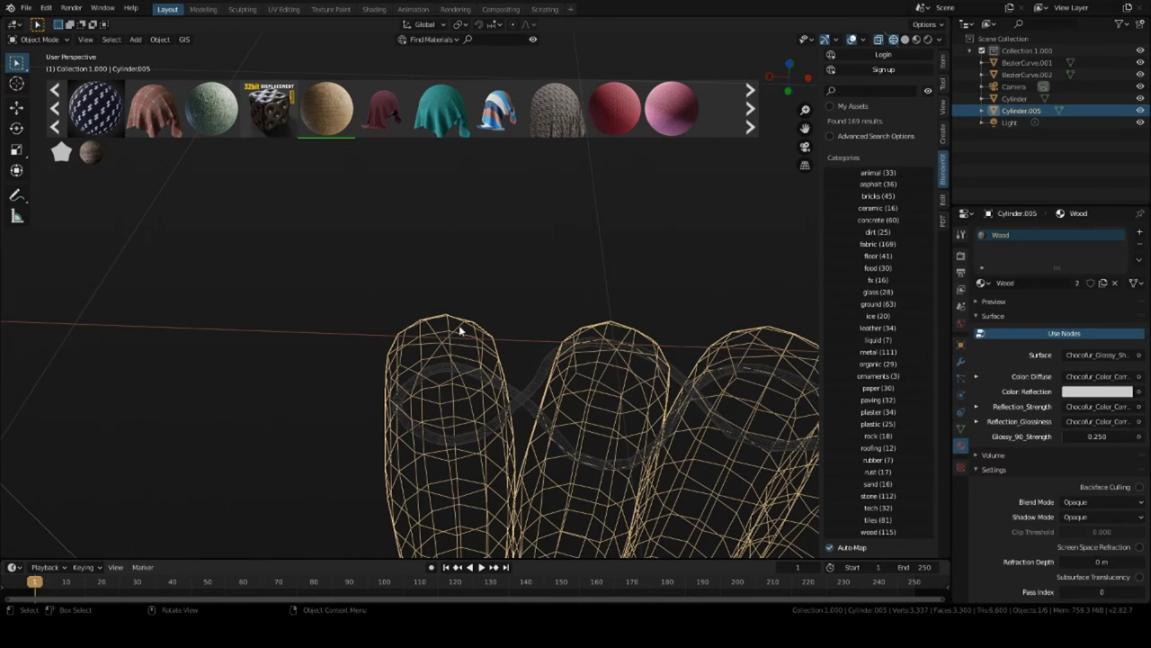
Clear the left log's face selection and enter Edit Mode on rope BezierCurve.002.
key("Tab")
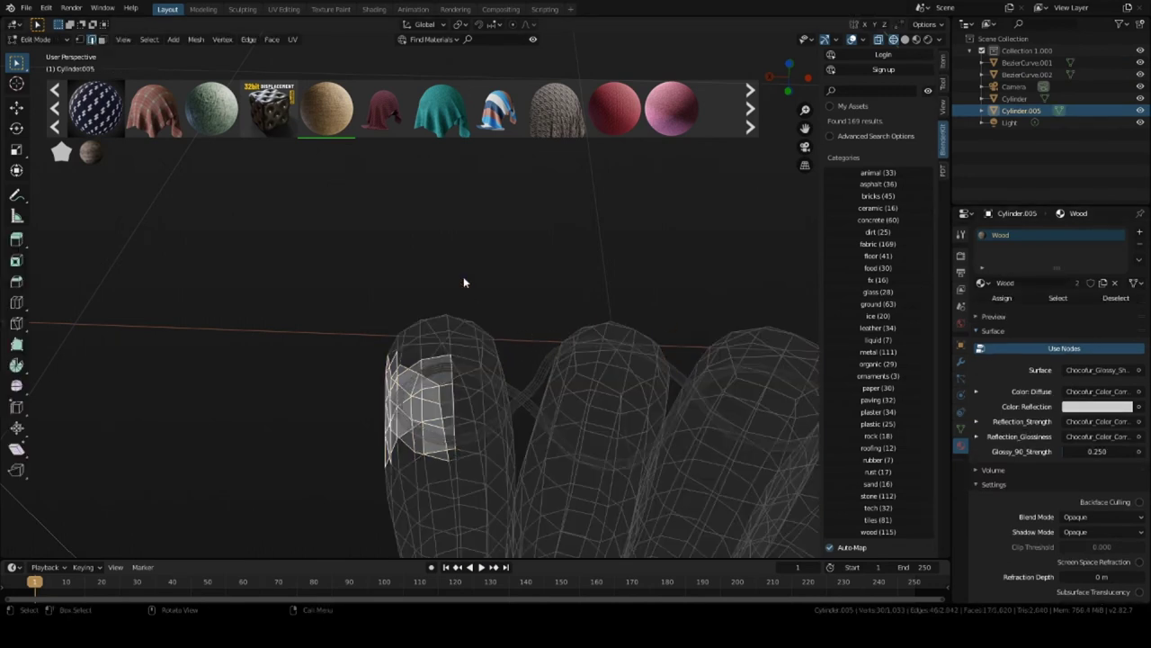
left_click(904, 39)
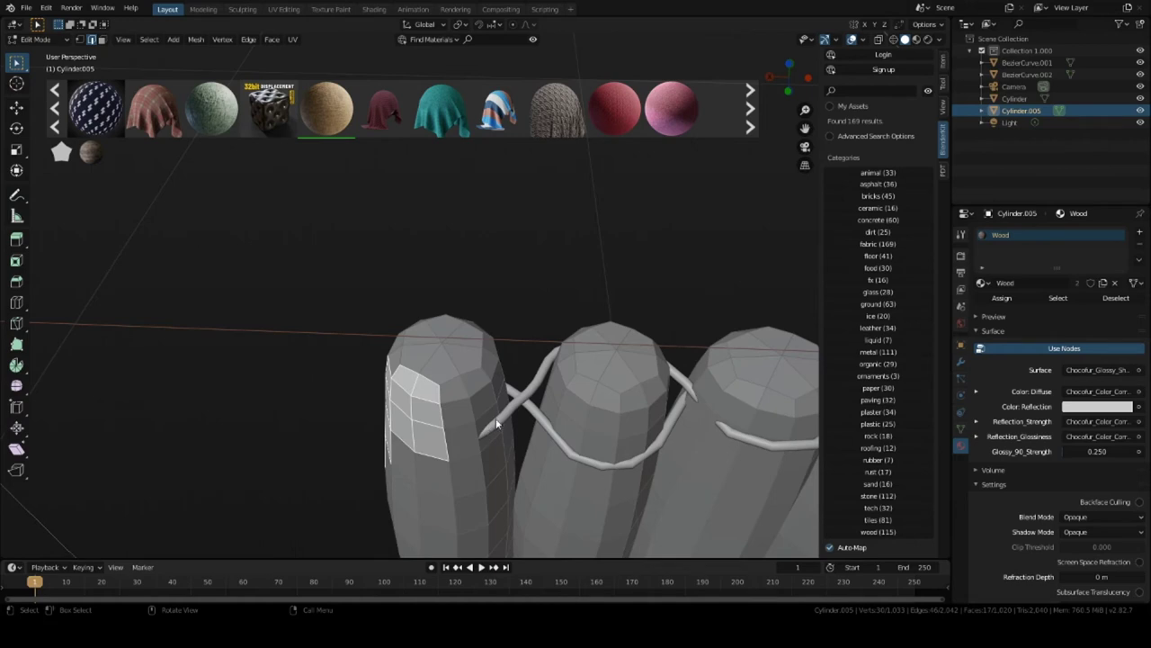
left_click(893, 40)
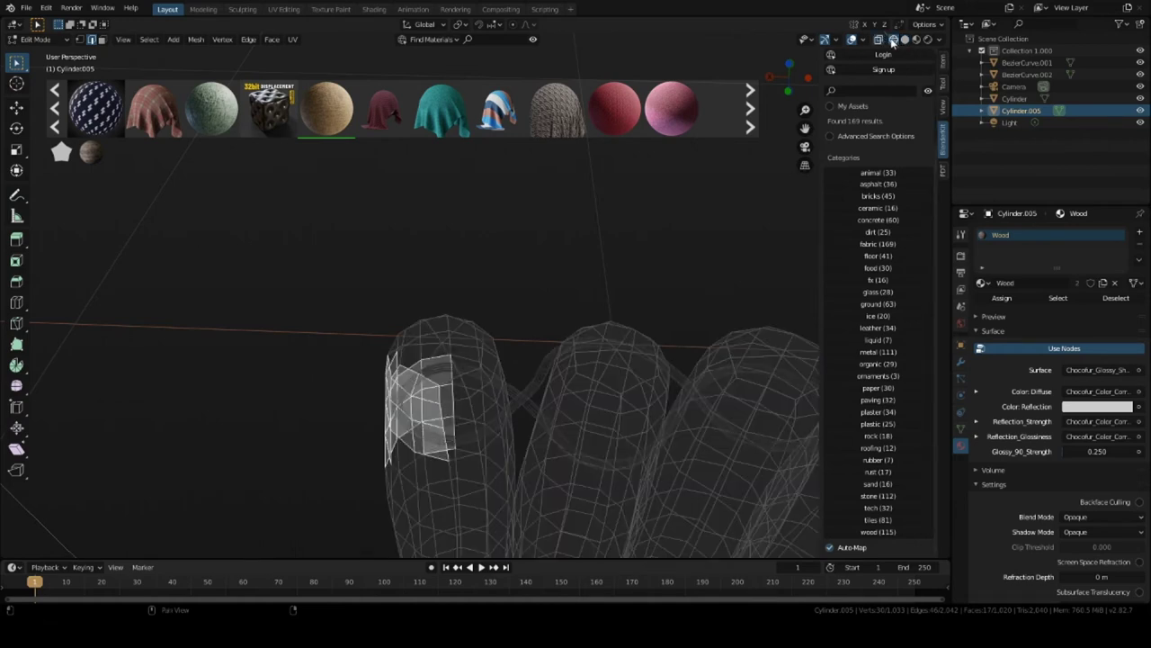
left_click(429, 437)
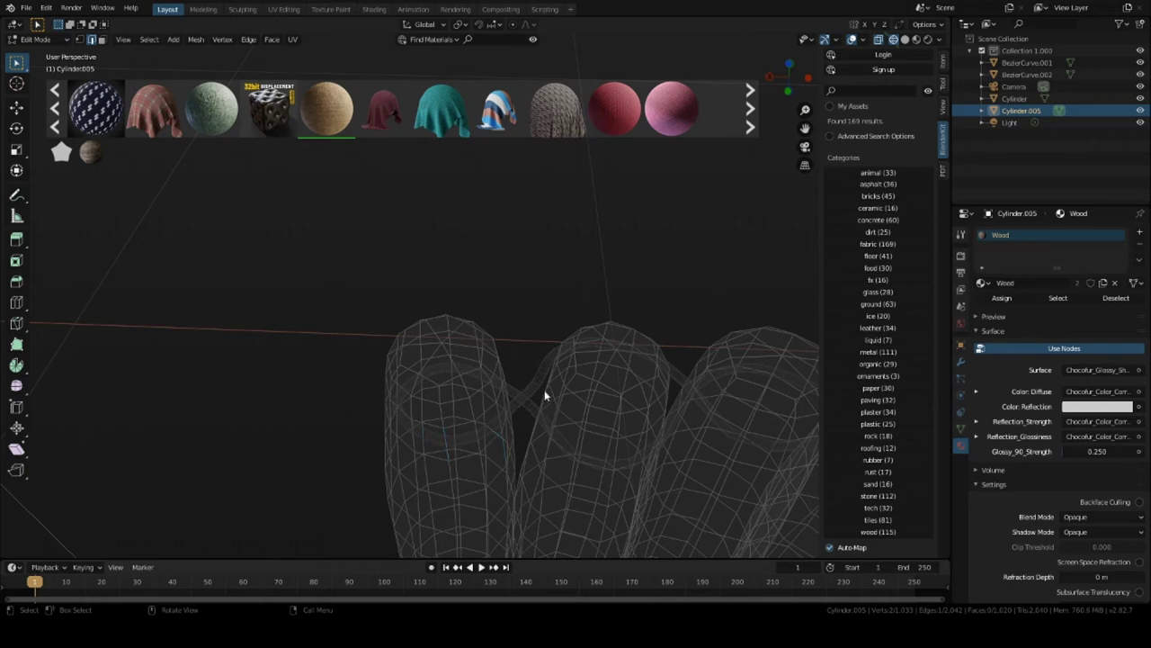
key("Tab")
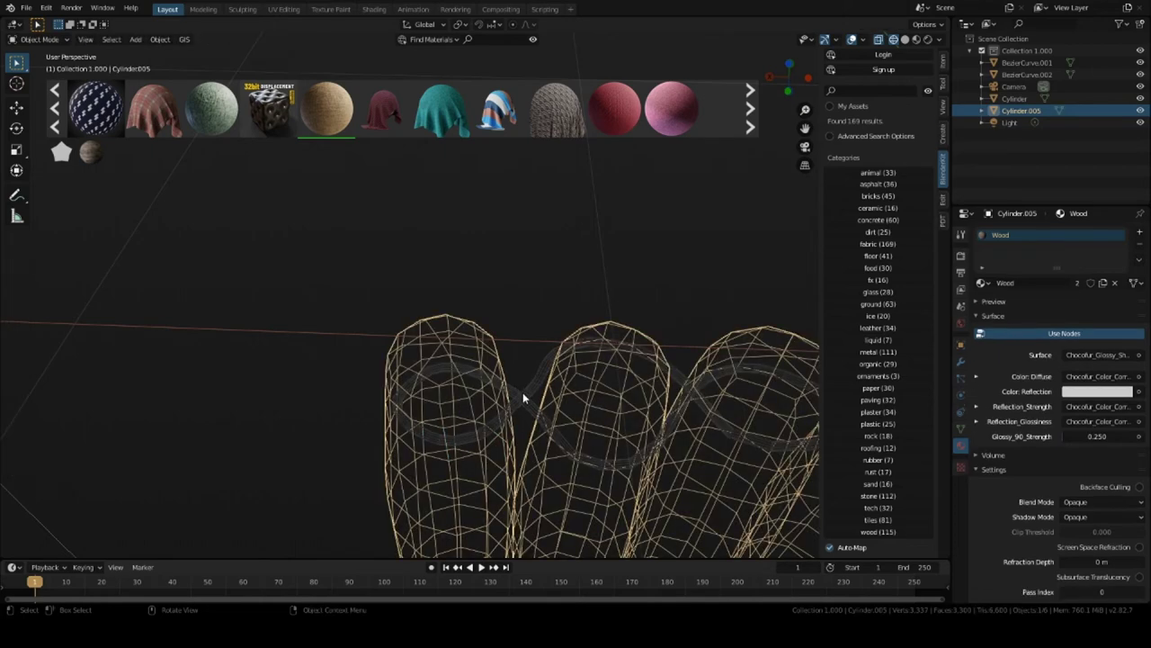
left_click(522, 393)
key("Tab")
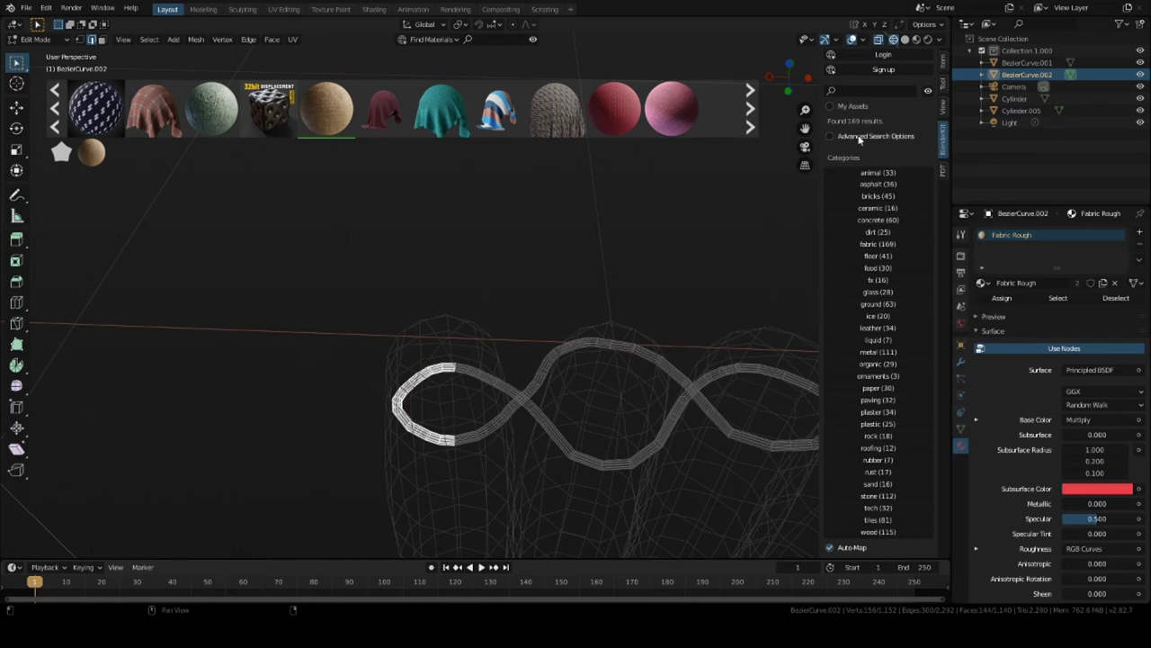
Slide the selected rope vertices along the rope, then shift the loop 0.0373 m along X.
left_click(905, 39)
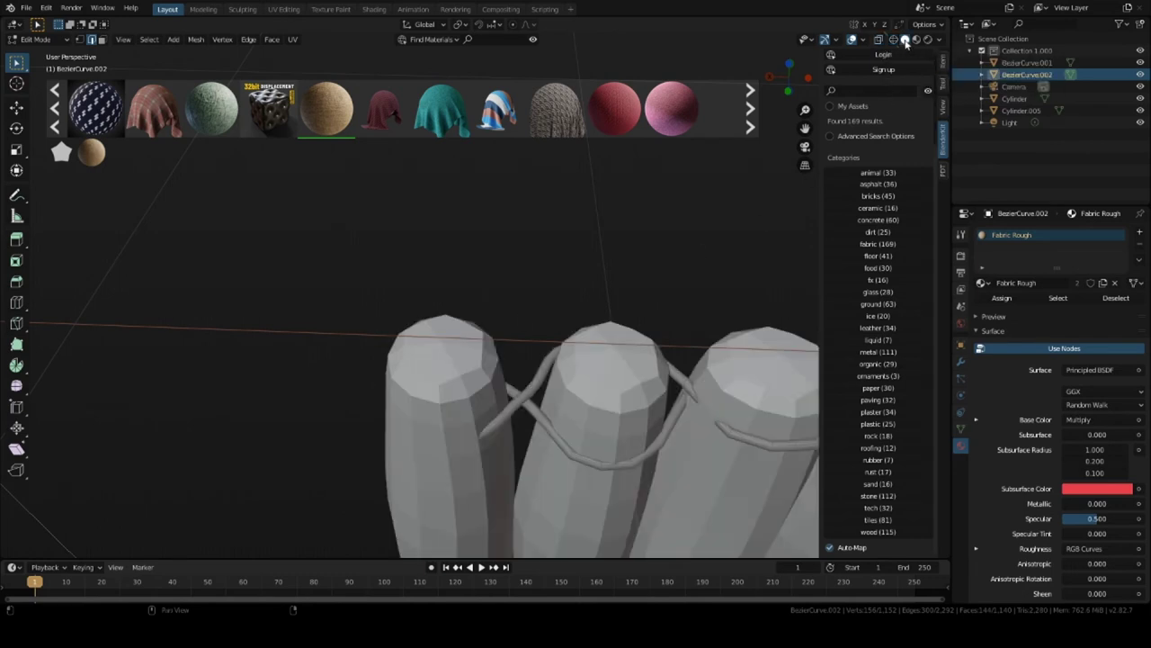
key("g")
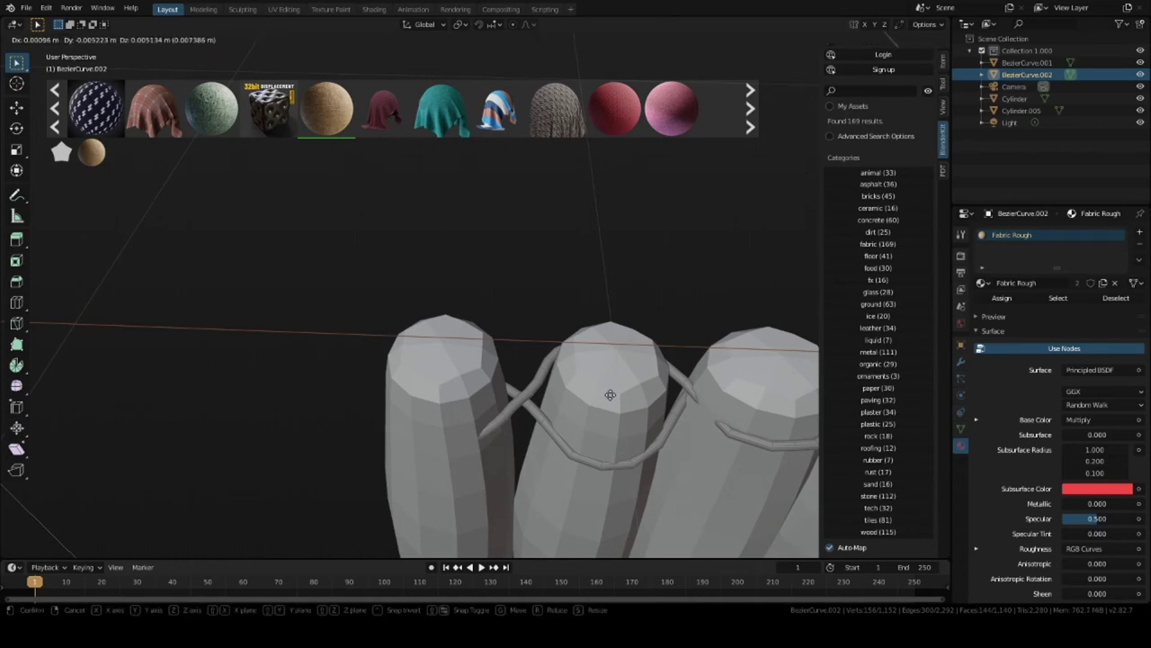
key("g")
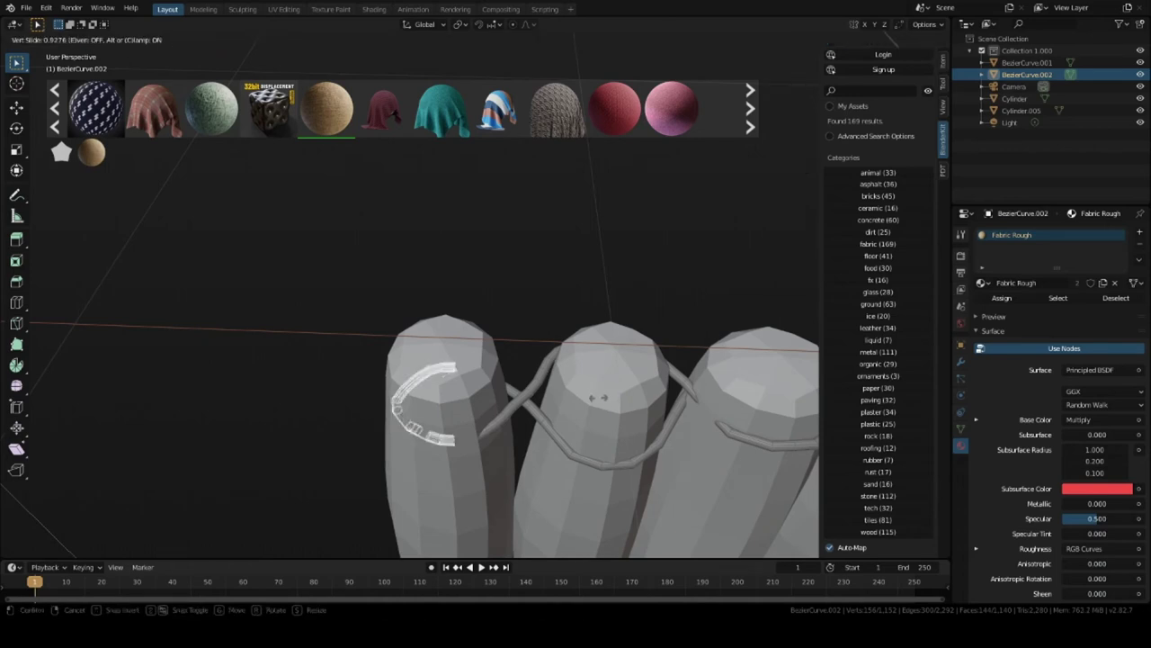
left_click(586, 403)
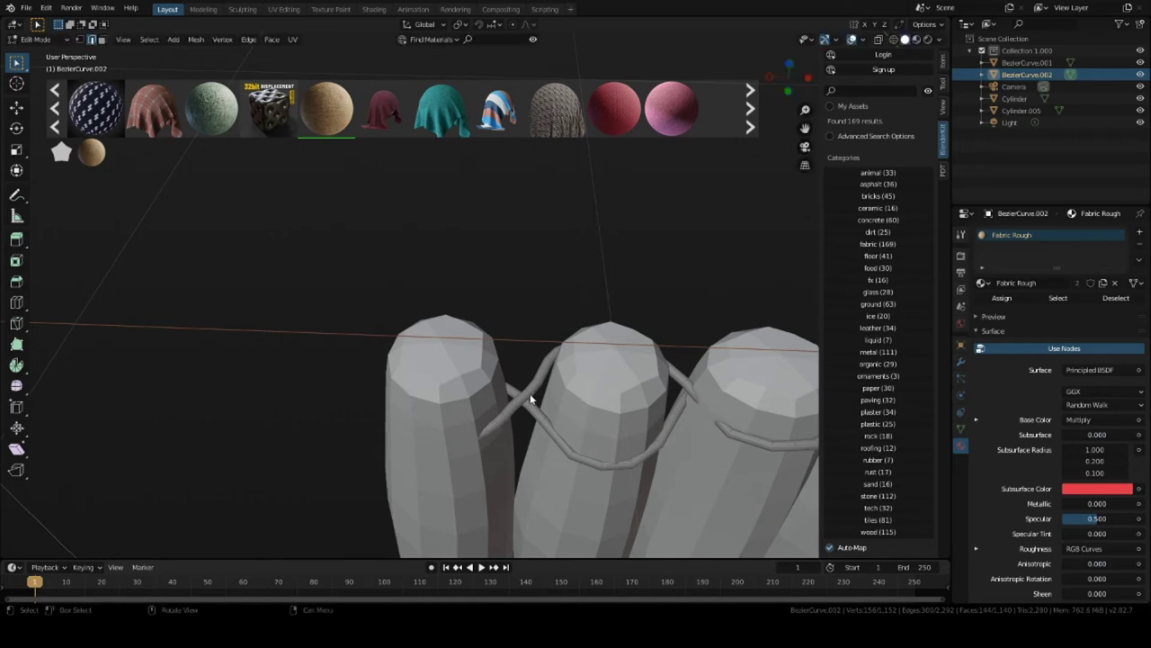
key("g")
key("x")
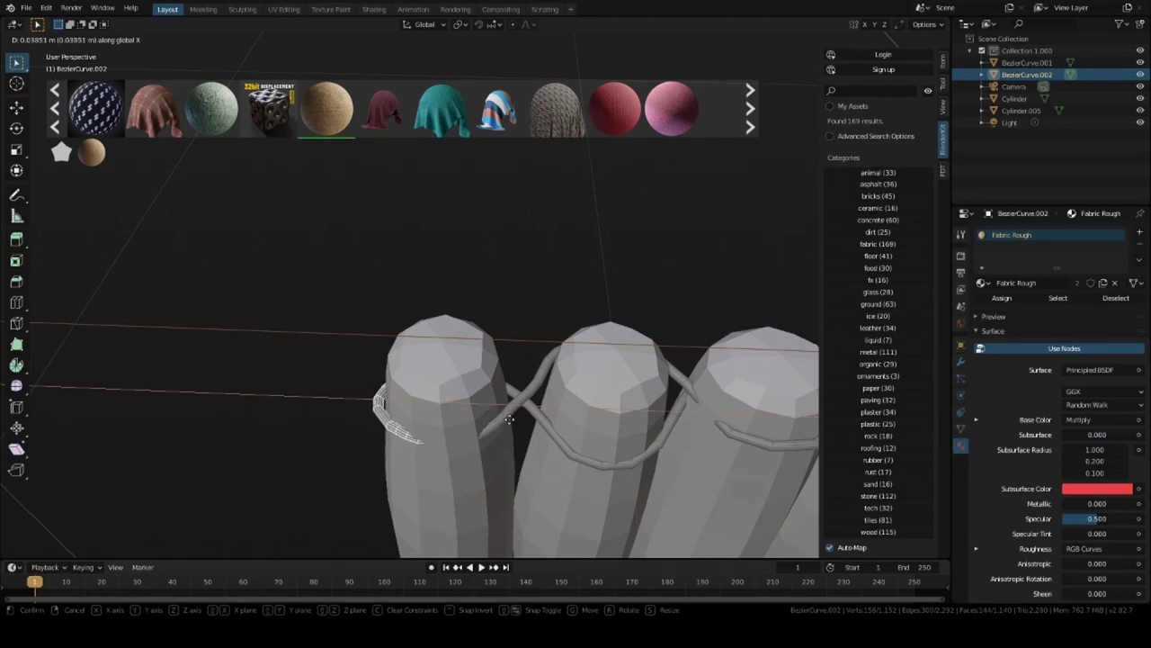
left_click(504, 421)
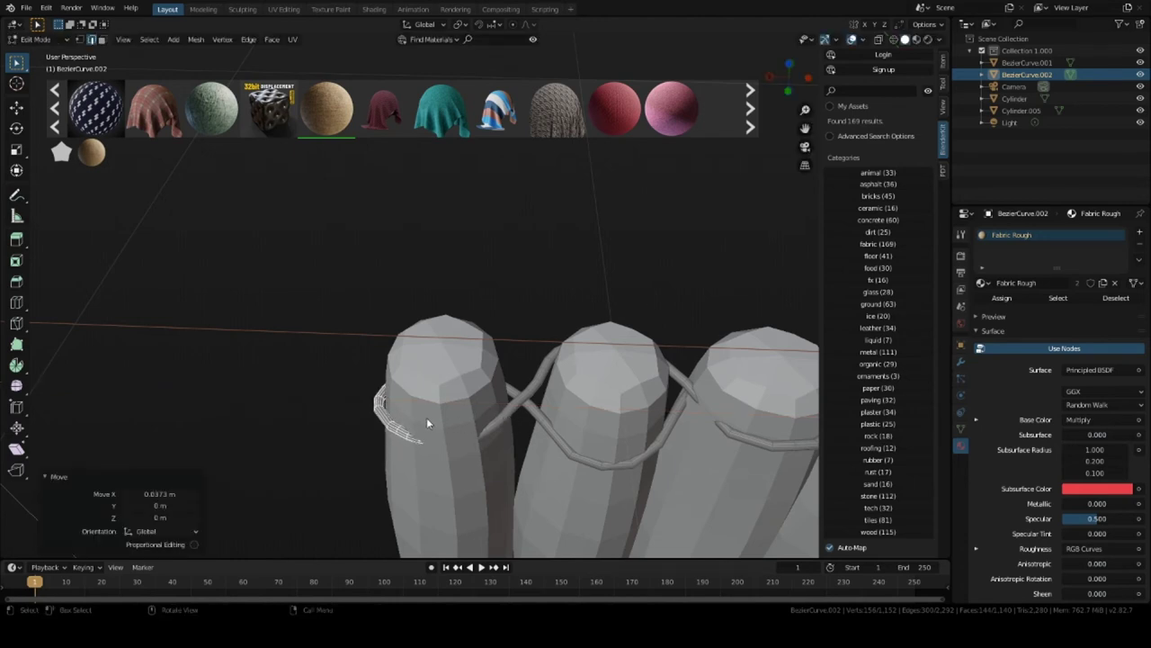
Select a small section of the rope's lower loop and nudge it along Y.
left_click(894, 40)
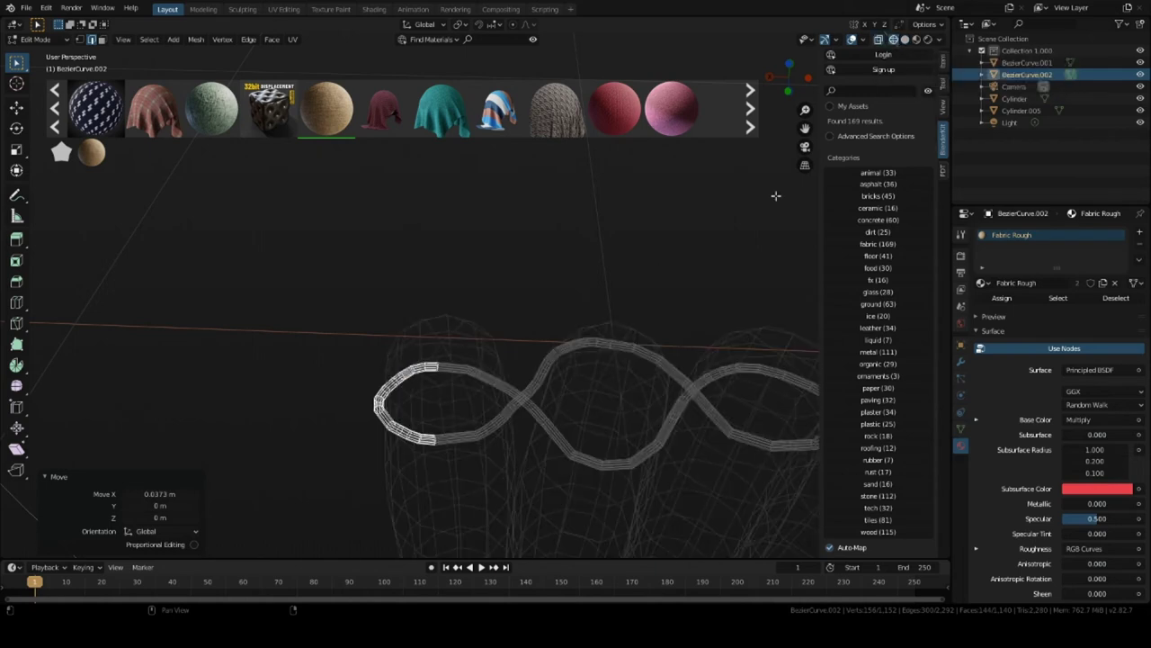
left_click_drag(415, 408, 457, 471)
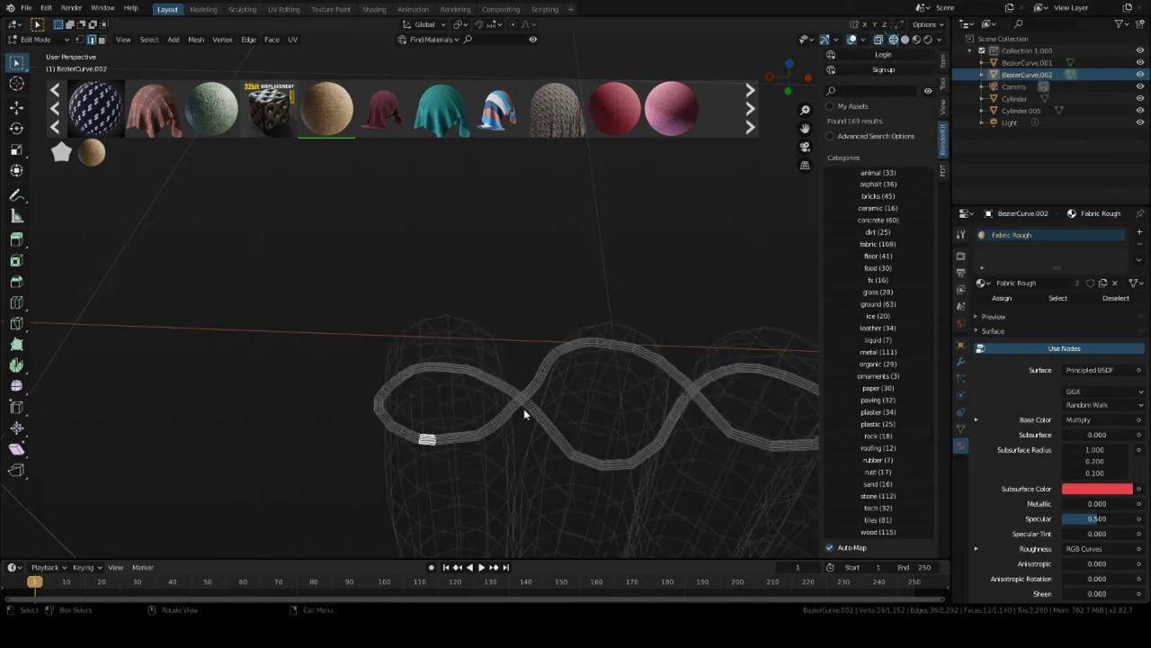
key("shift+z")
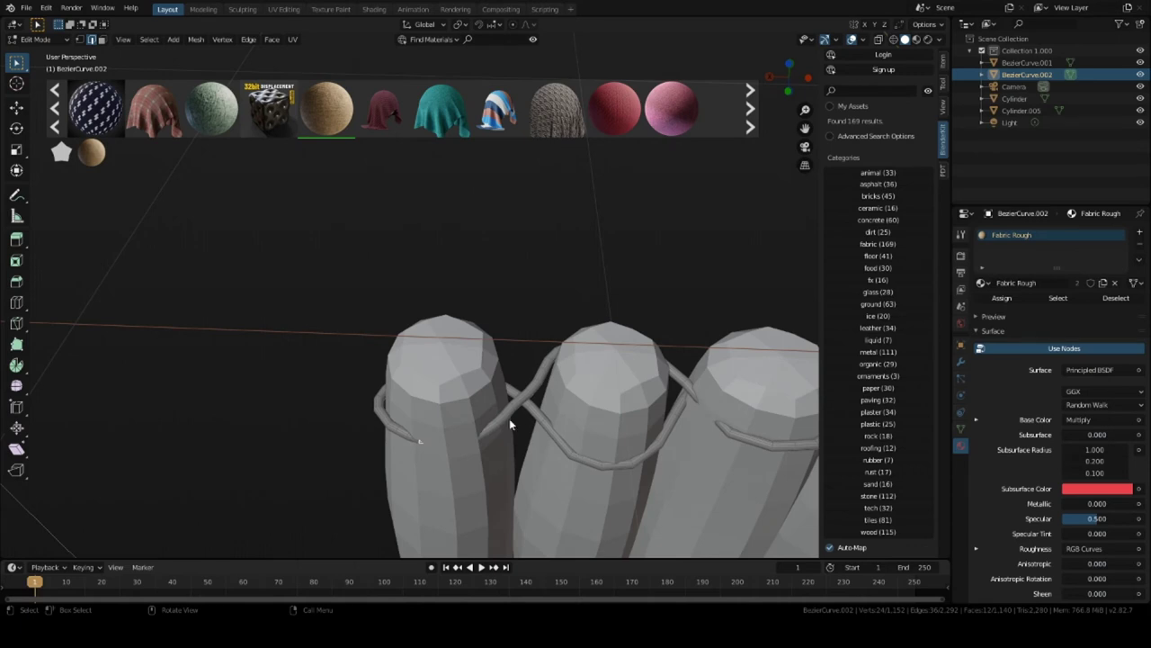
scroll(509, 419, "down", 5)
scroll(502, 423, "up", 4)
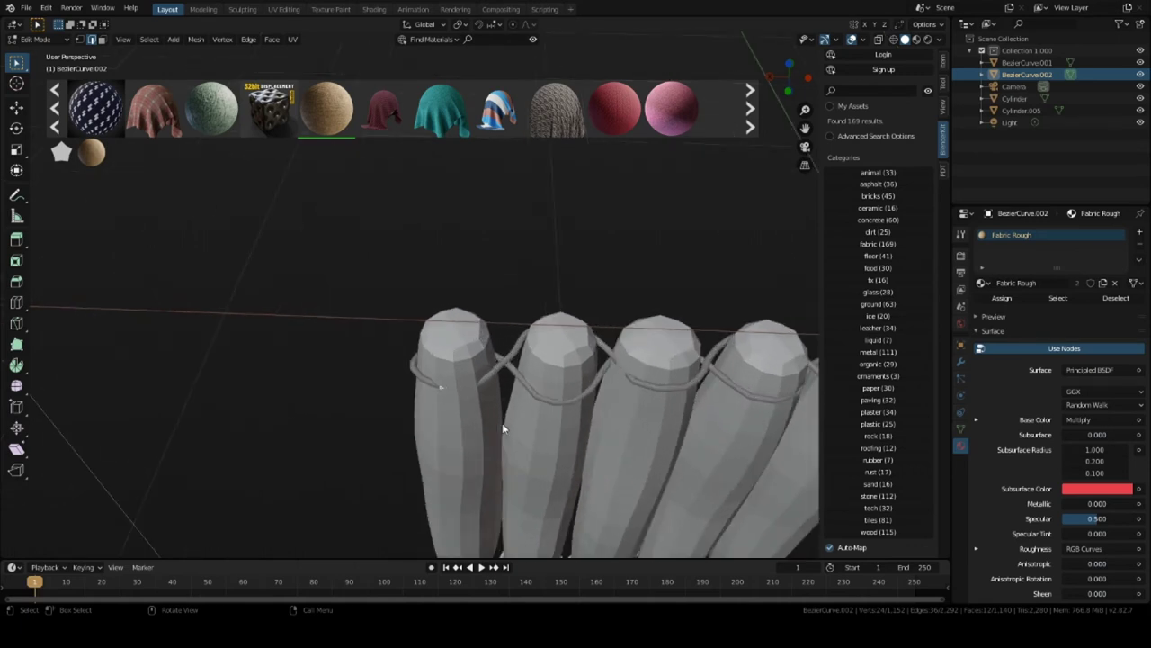
key("g")
key("y")
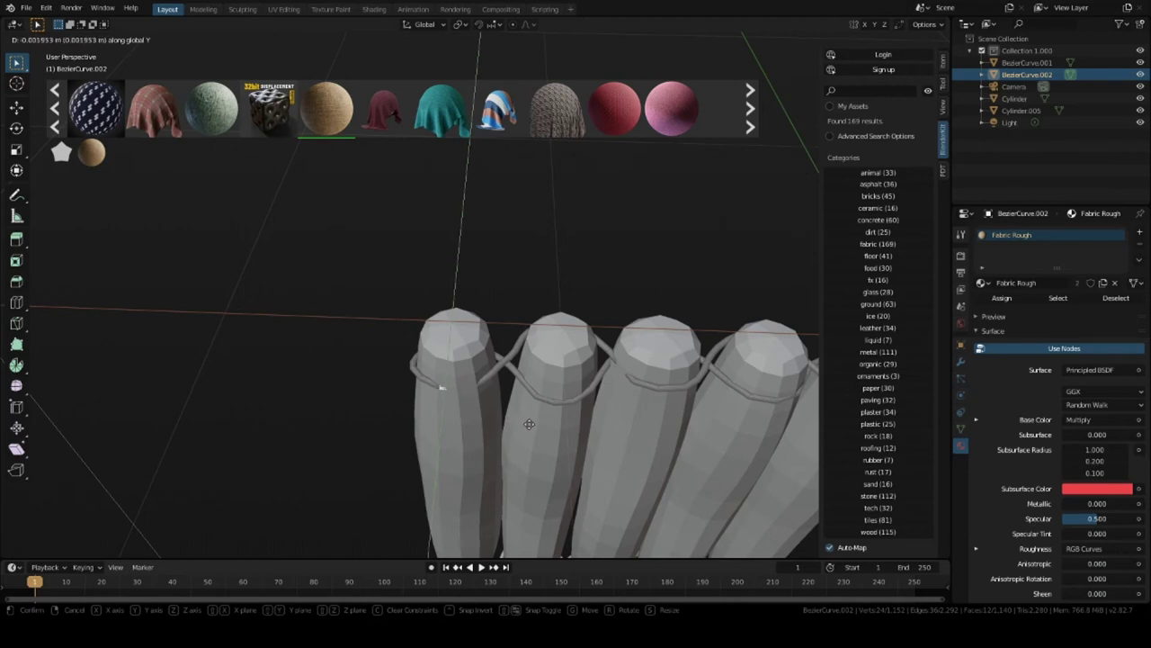
left_click(530, 427)
Select the vertices at the rope's left end and shift them slightly.
scroll(469, 378, "up", 3)
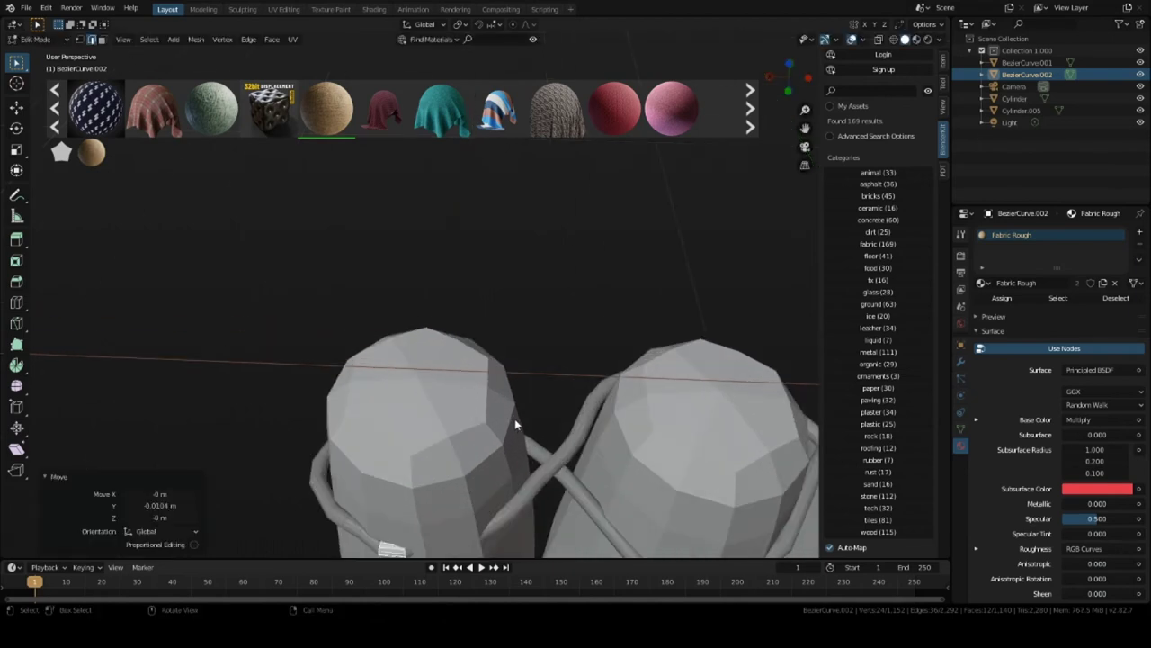
middle_click_drag(514, 418, 364, 369, "shift")
left_click_drag(332, 356, 372, 390)
left_click(896, 39)
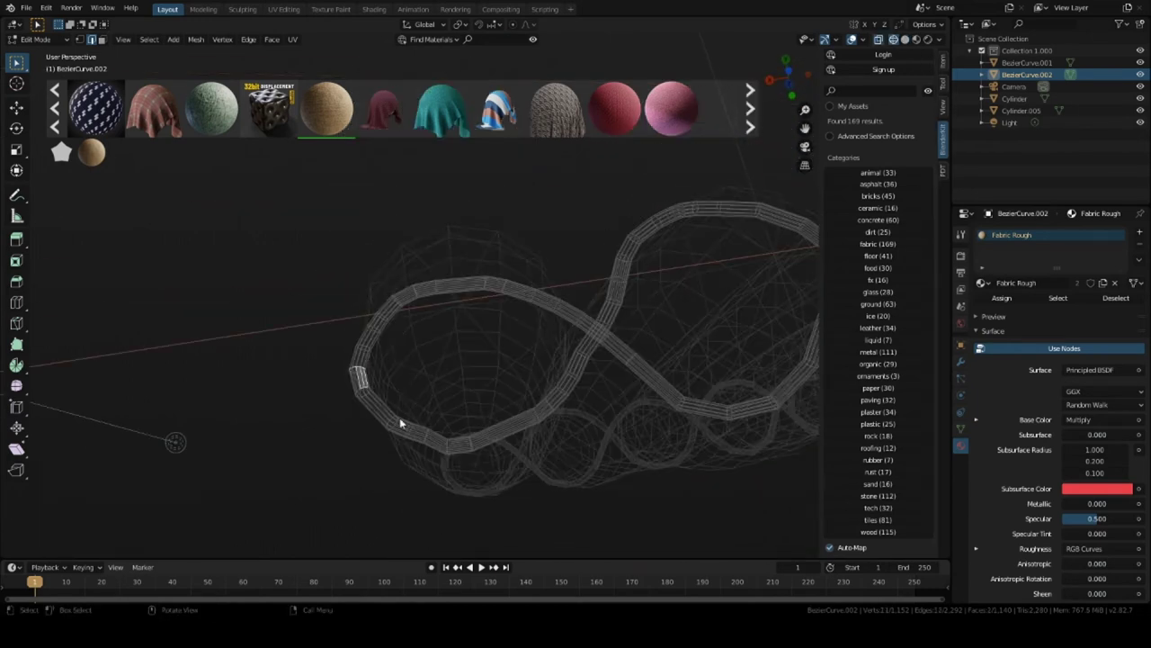
left_click_drag(338, 366, 378, 401)
left_click(906, 40)
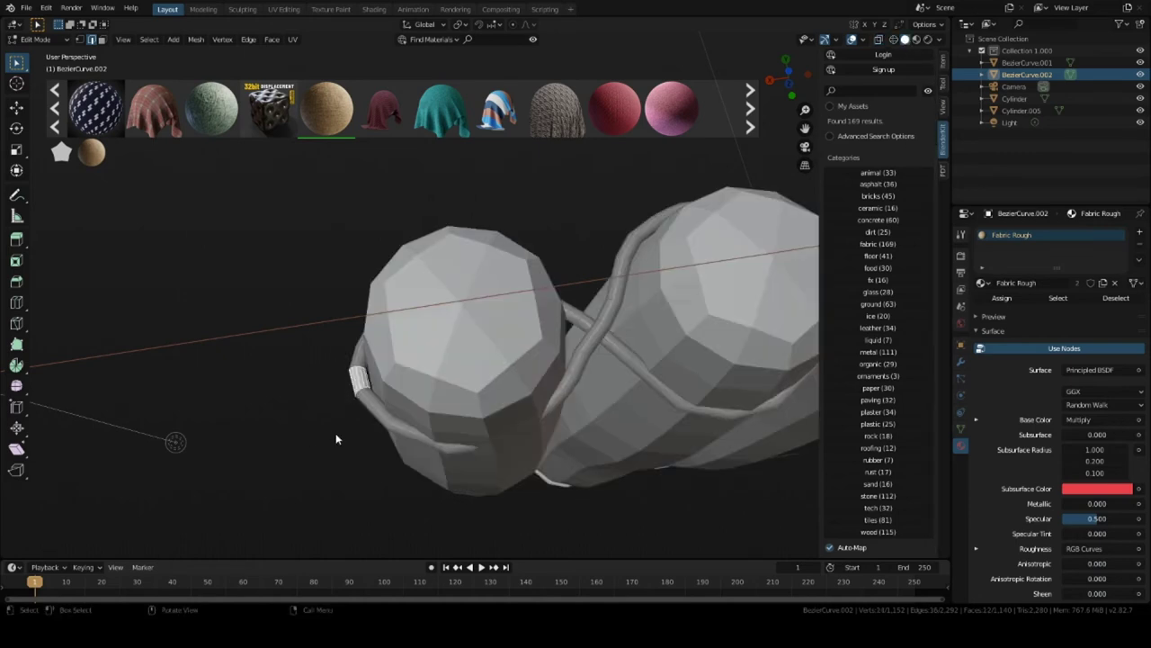
key("g")
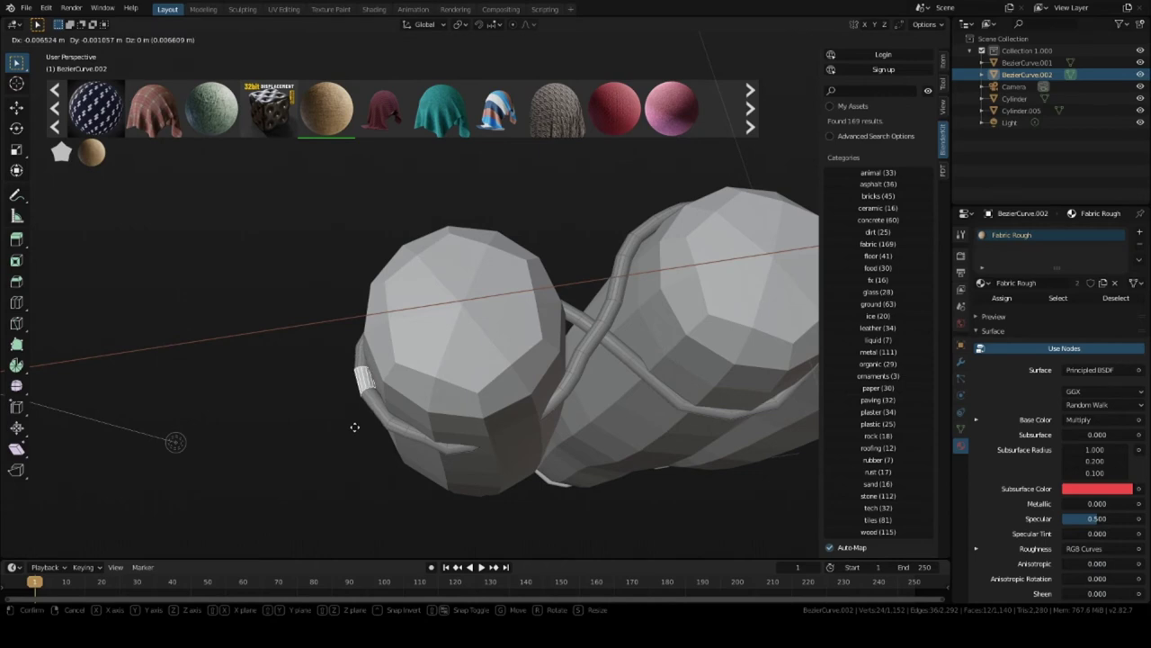
left_click(356, 428)
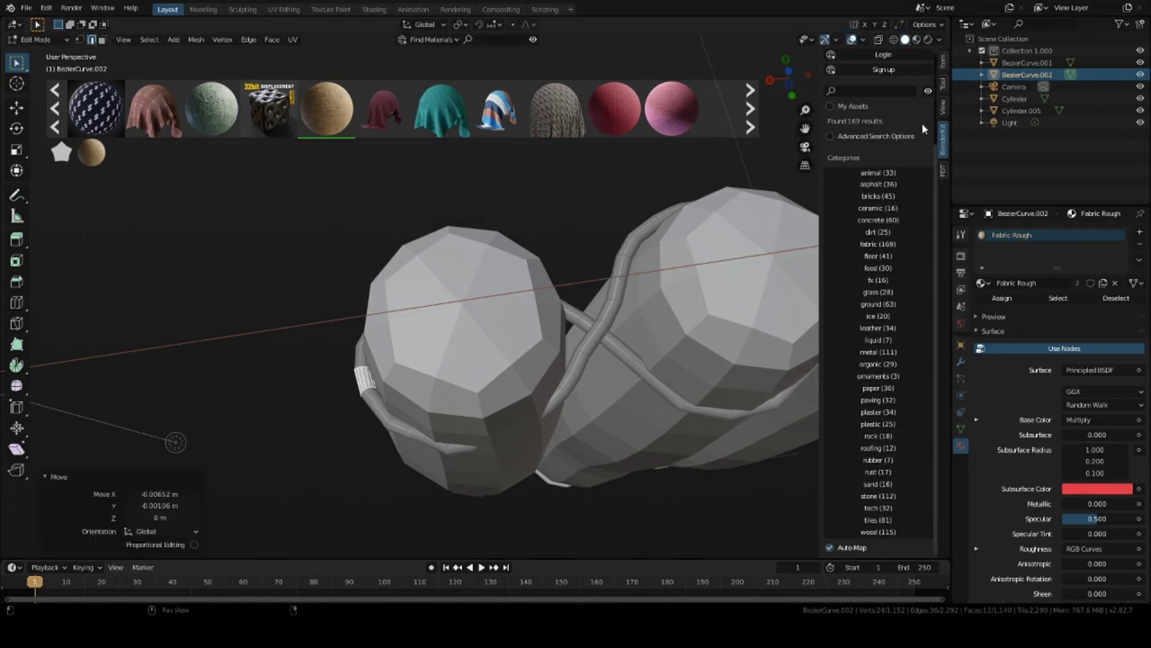
Move a rope segment at the loop's bottom and rotate it 12.5°.
left_click(892, 39)
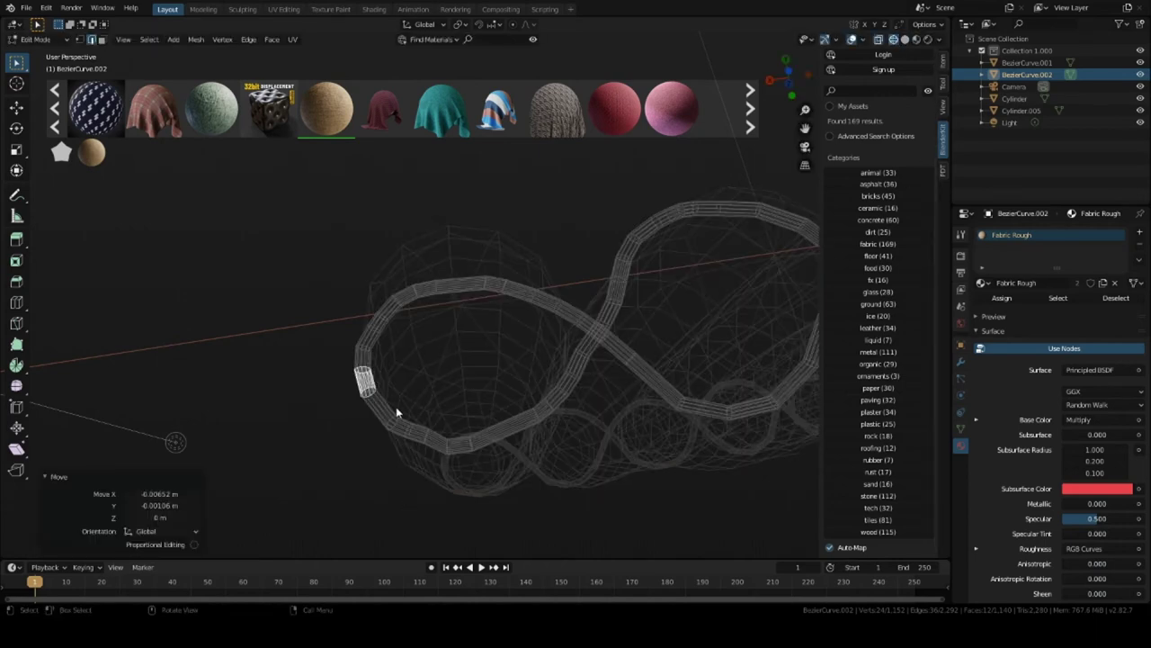
mouse_move(396, 416)
left_mouse_down()
mouse_move(415, 432)
mouse_move(436, 404)
mouse_move(373, 438)
mouse_move(404, 432)
mouse_move(444, 468)
mouse_move(440, 461)
left_mouse_up()
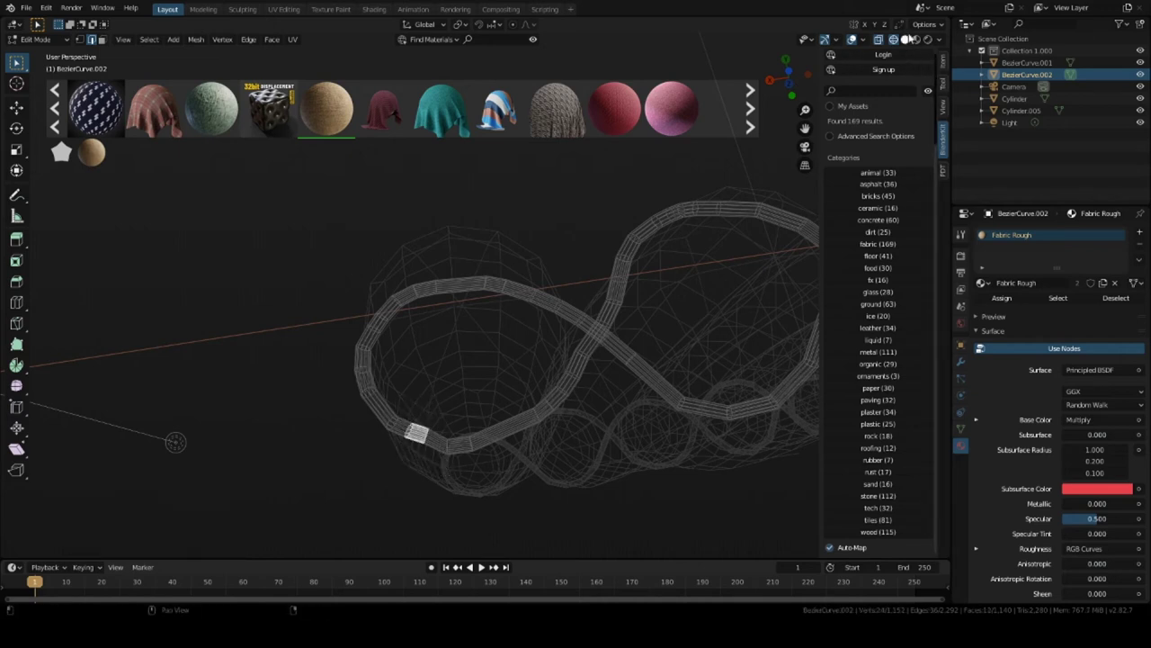
left_click(904, 40)
key("g")
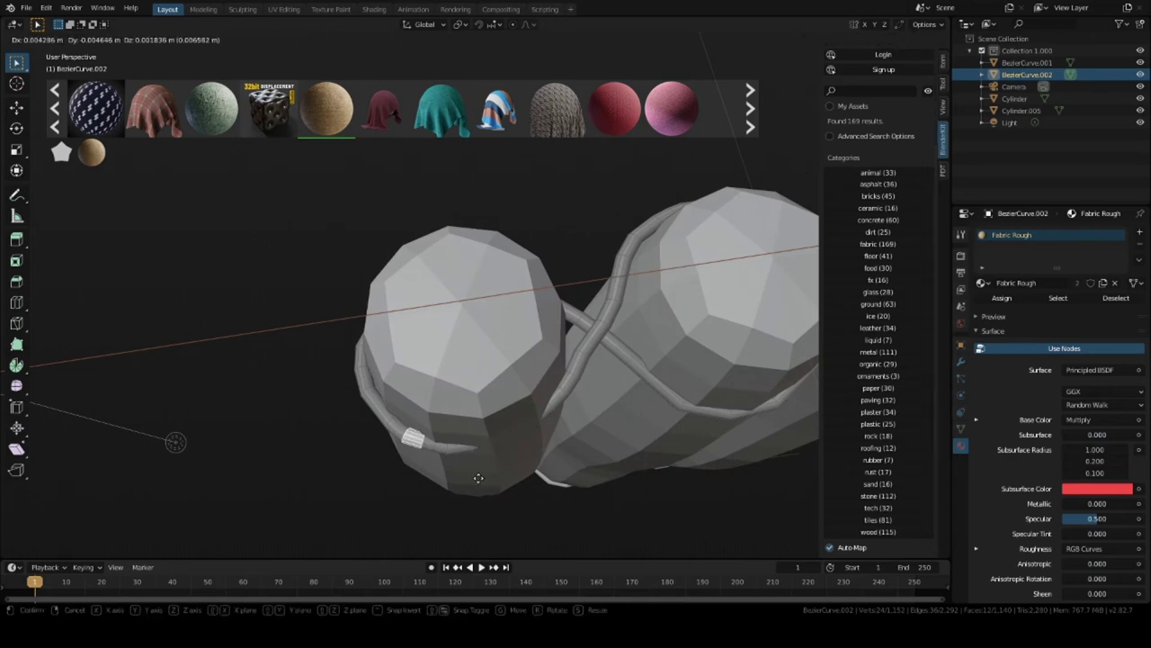
left_click(479, 480)
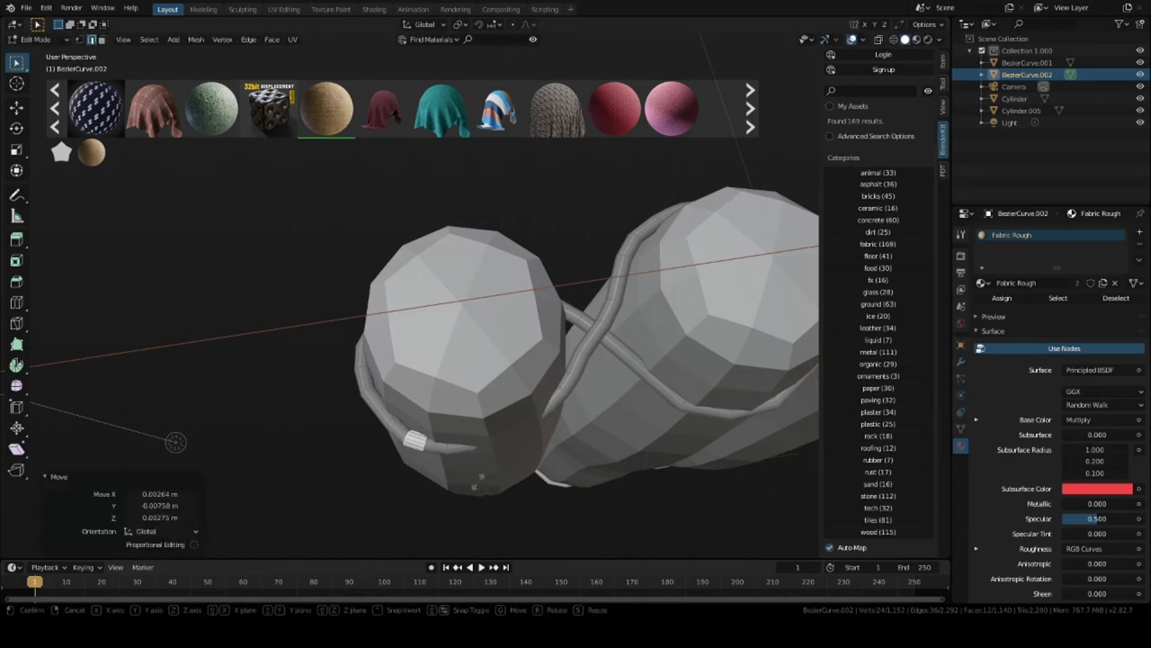
key("r")
left_click(466, 488)
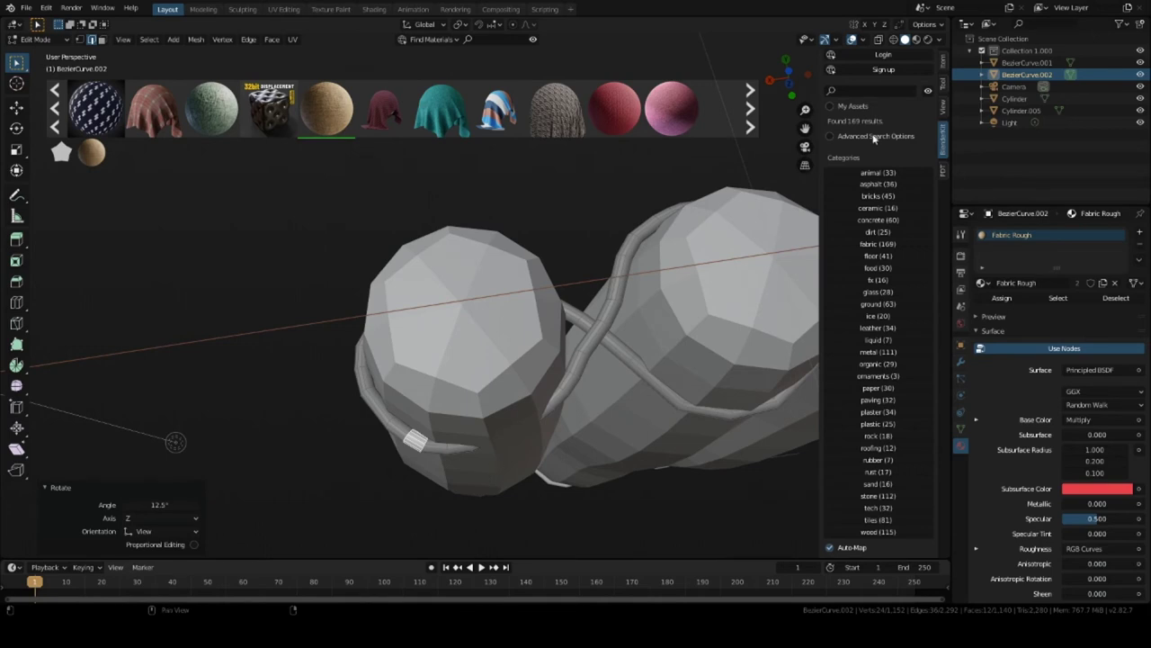
Select the next rope segment along the loop and tuck the rope end against the log.
left_click(893, 40)
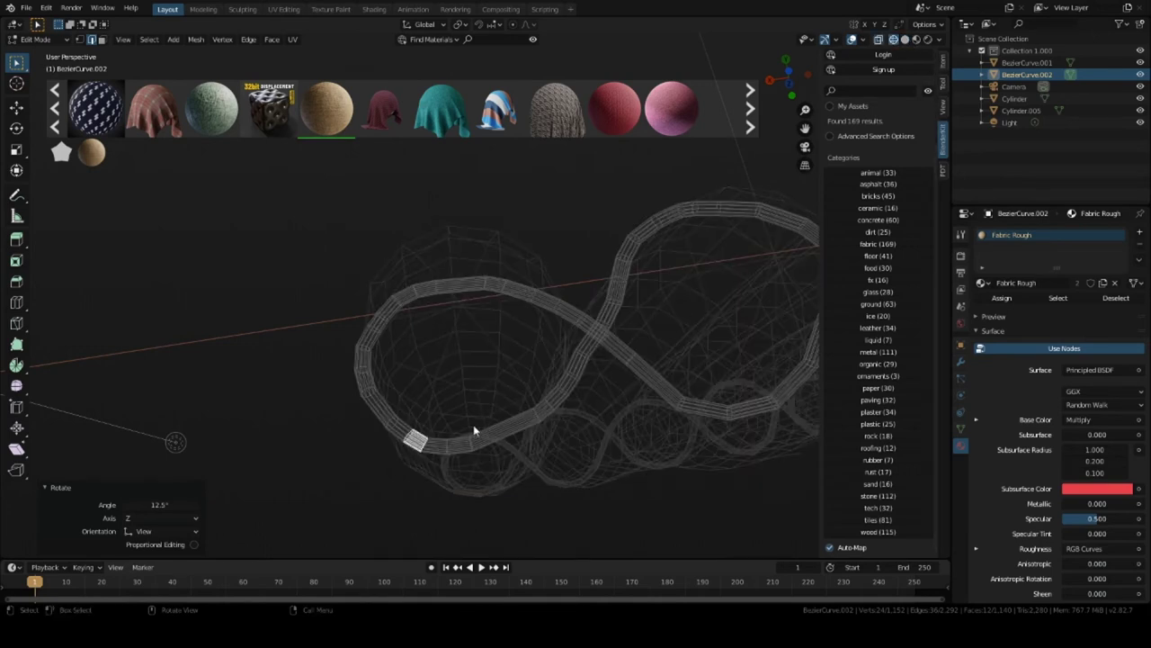
left_click_drag(441, 419, 512, 491)
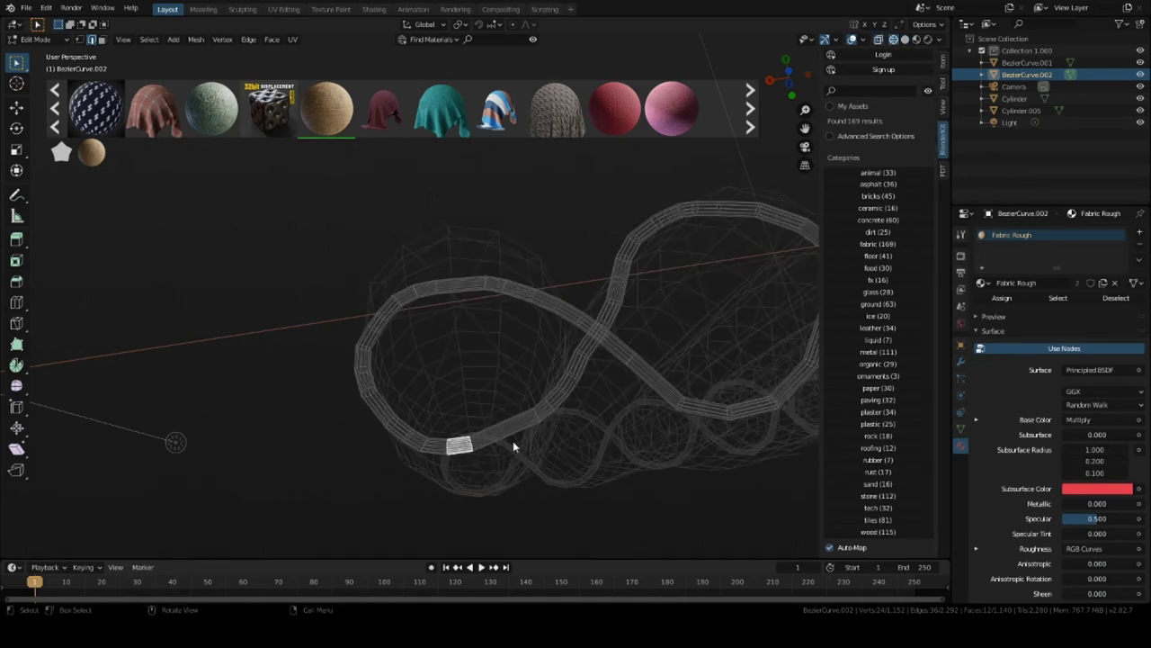
left_click(904, 40)
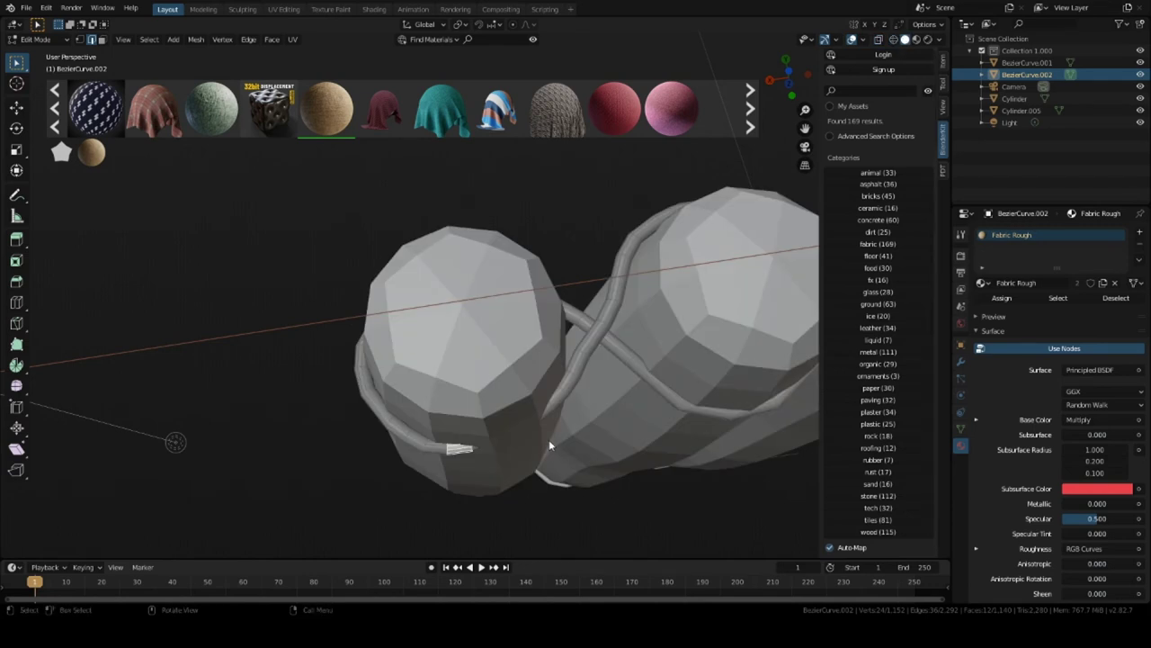
key("g")
left_click(569, 452)
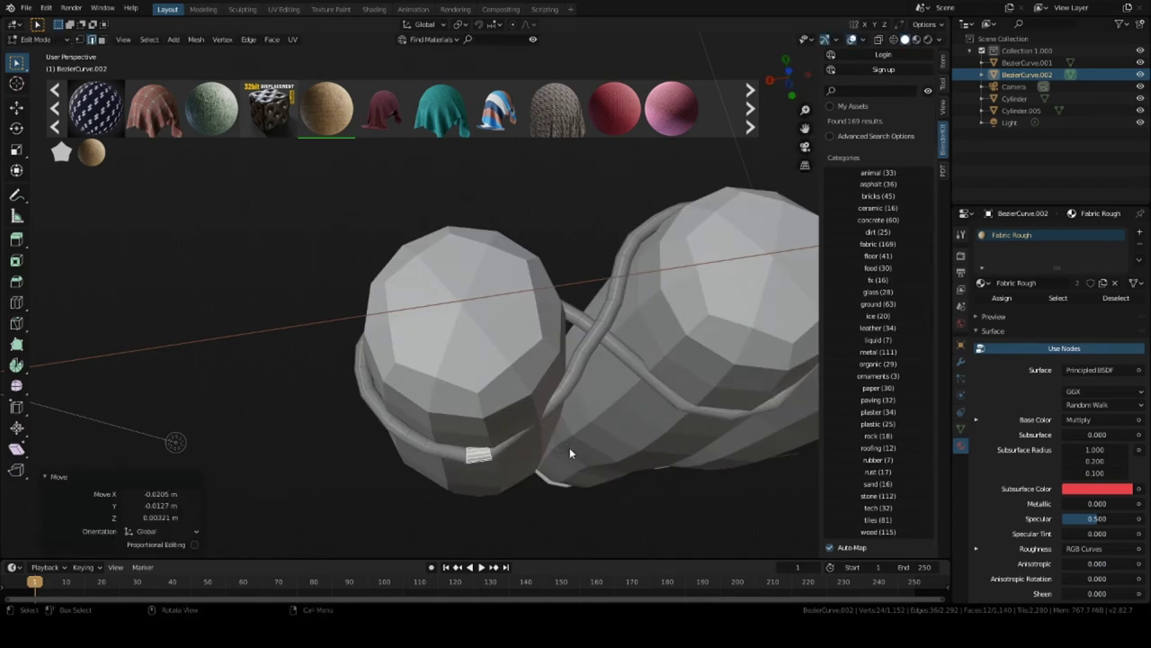
middle_click_drag(569, 452, 520, 430)
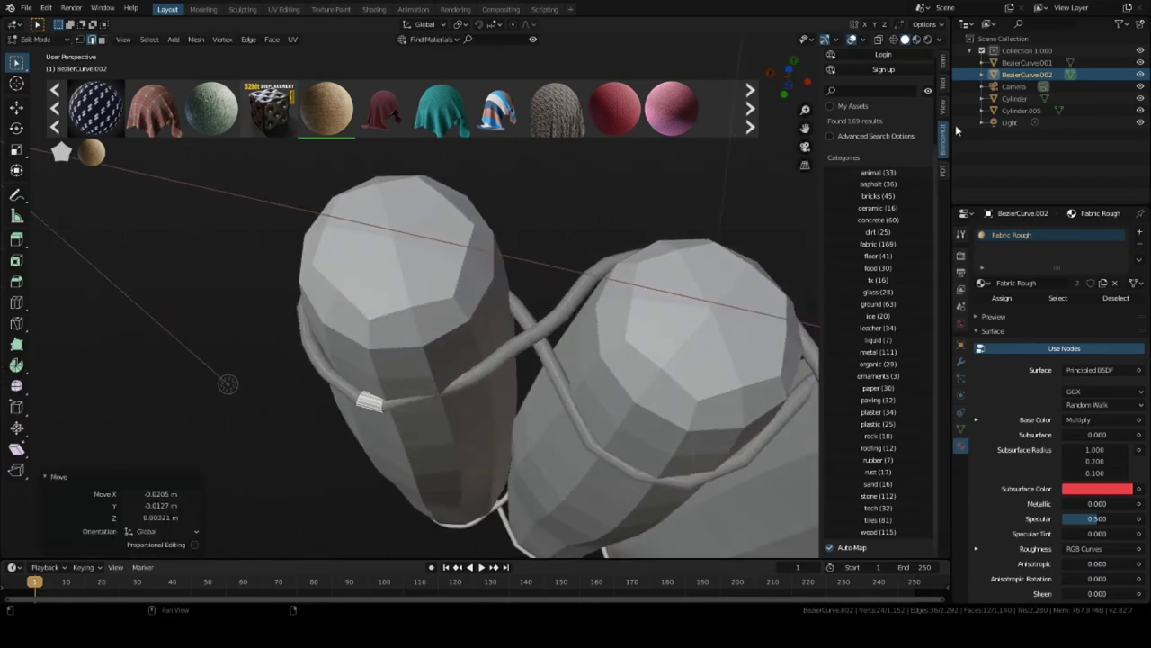
Select a rope segment inside the loop and reposition it against the logs.
left_click(895, 40)
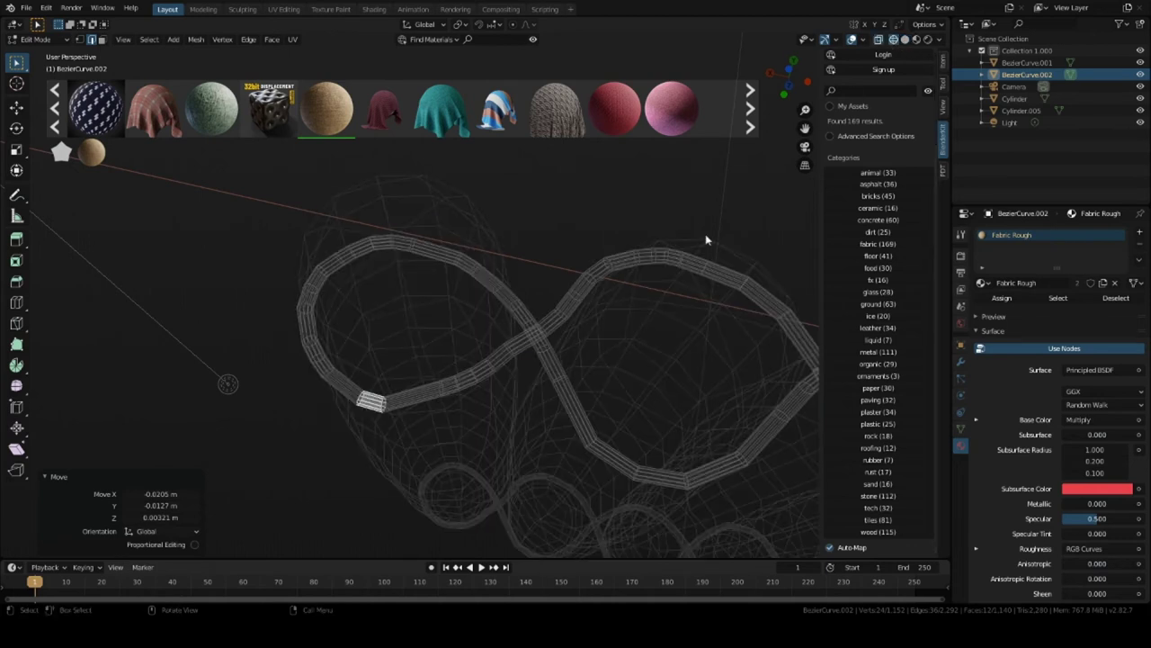
left_click_drag(419, 358, 464, 421)
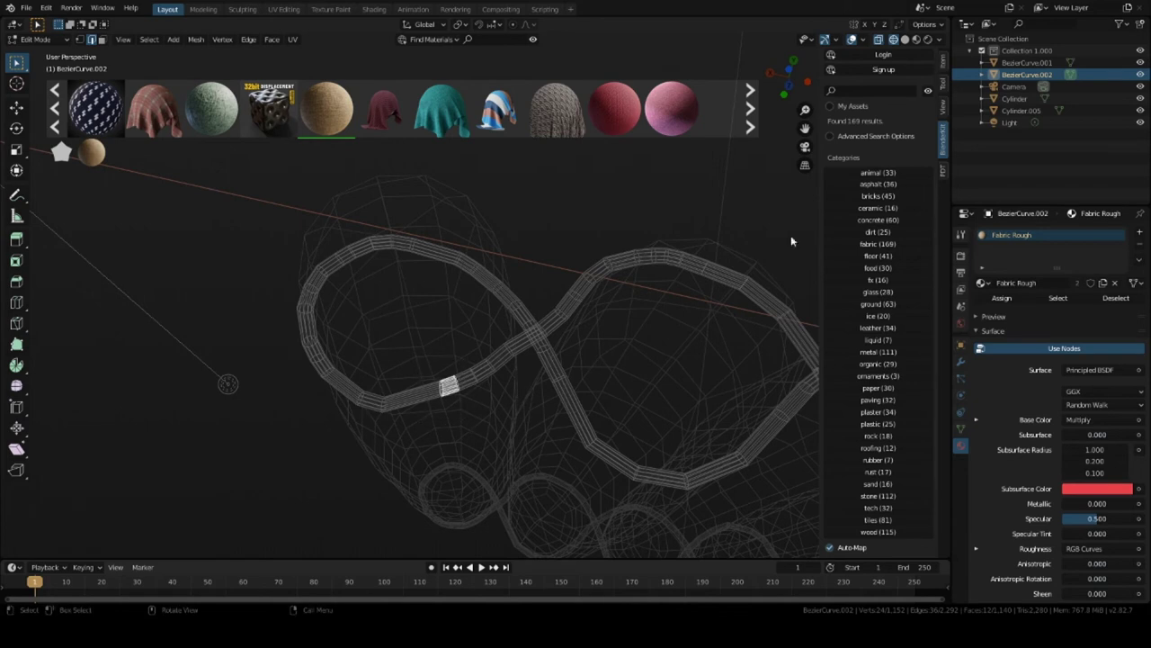
left_click(905, 41)
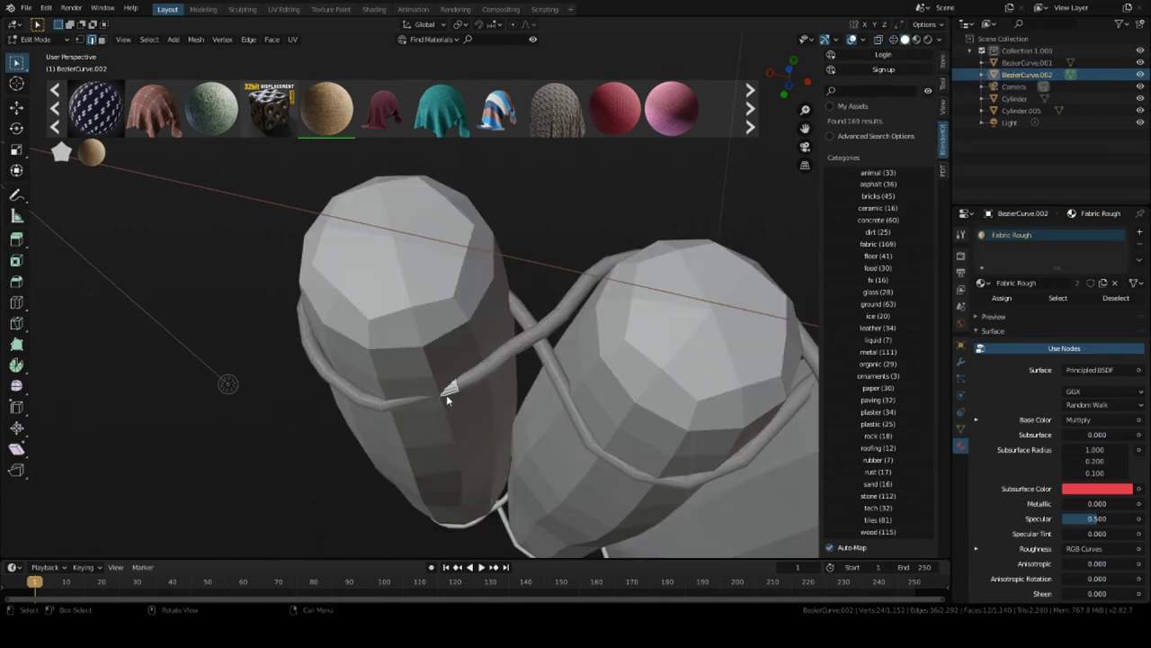
key("g")
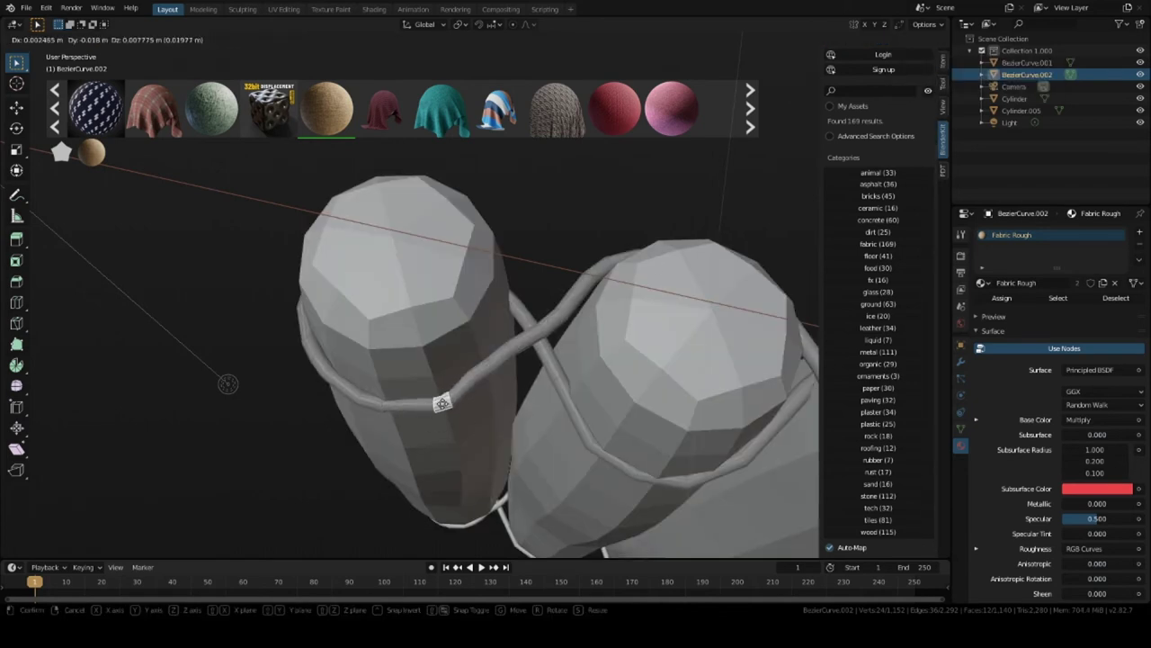
left_click(439, 406)
middle_click_drag(439, 406, 499, 439)
Move the loose rope section by 0.0195, -0.00275, 0.00106 m to hug the log's side.
scroll(440, 399, "up", 6)
scroll(462, 405, "down", 4)
scroll(499, 439, "down", 2)
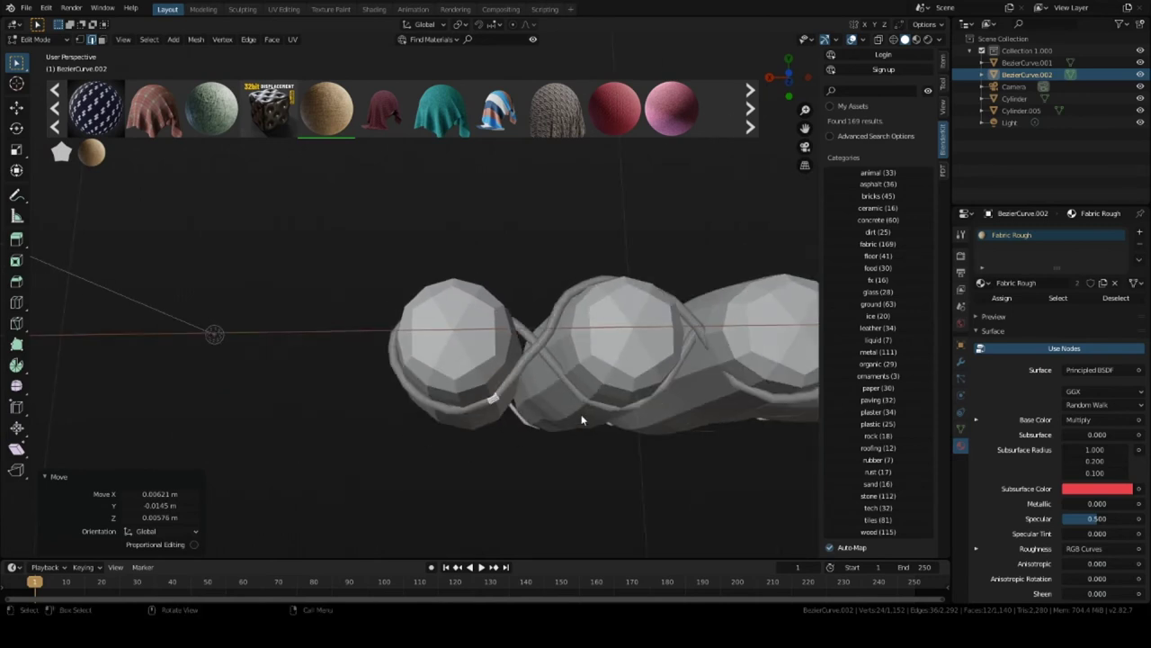
mouse_move(582, 420)
middle_mouse_down()
mouse_move(527, 417)
mouse_move(459, 370)
mouse_move(592, 327)
middle_mouse_up()
scroll(459, 370, "up", 4)
key("shift+z")
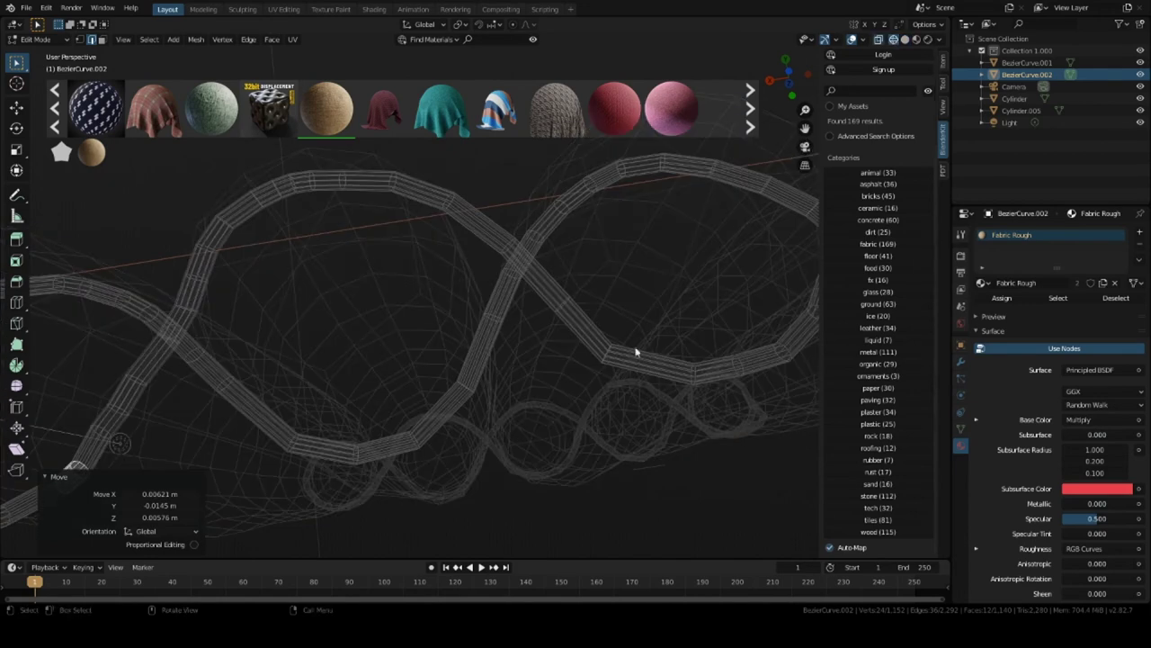
left_click_drag(544, 275, 579, 328)
key("shift+z")
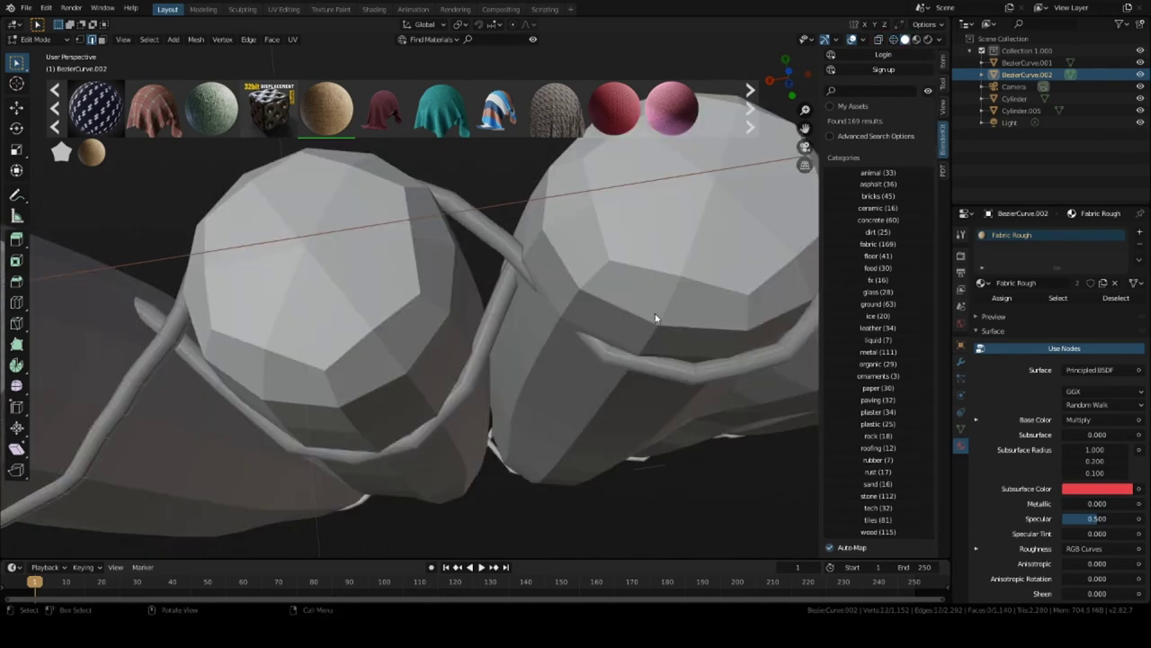
mouse_move(649, 325)
middle_mouse_down()
mouse_move(628, 359)
mouse_move(640, 335)
middle_mouse_up()
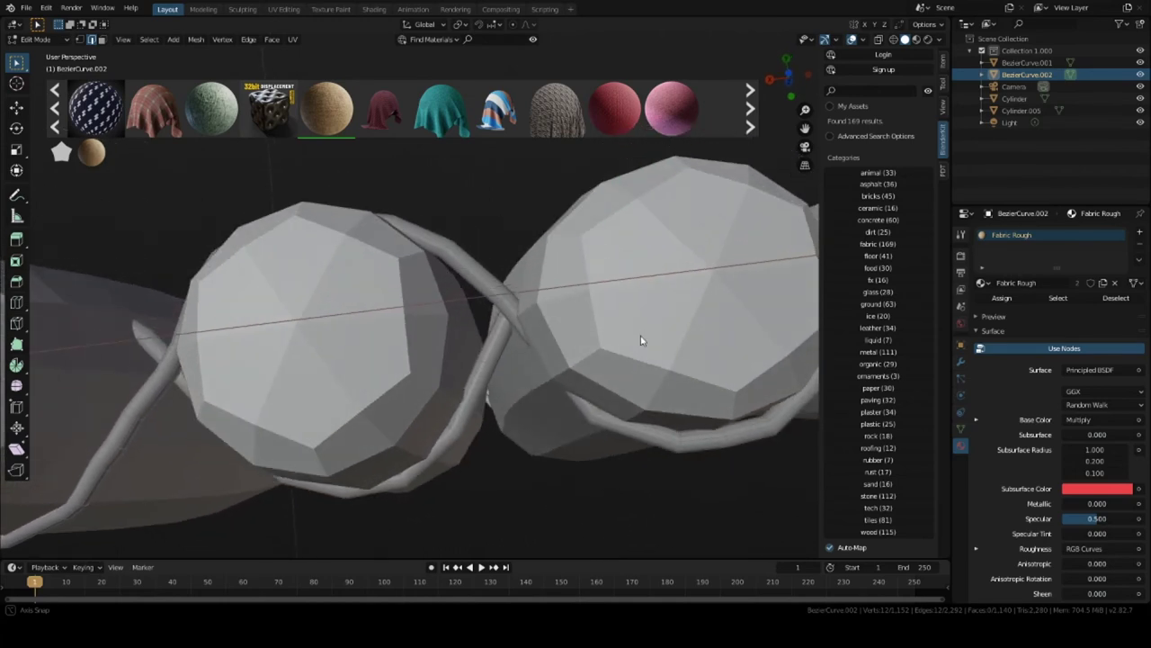
key("g")
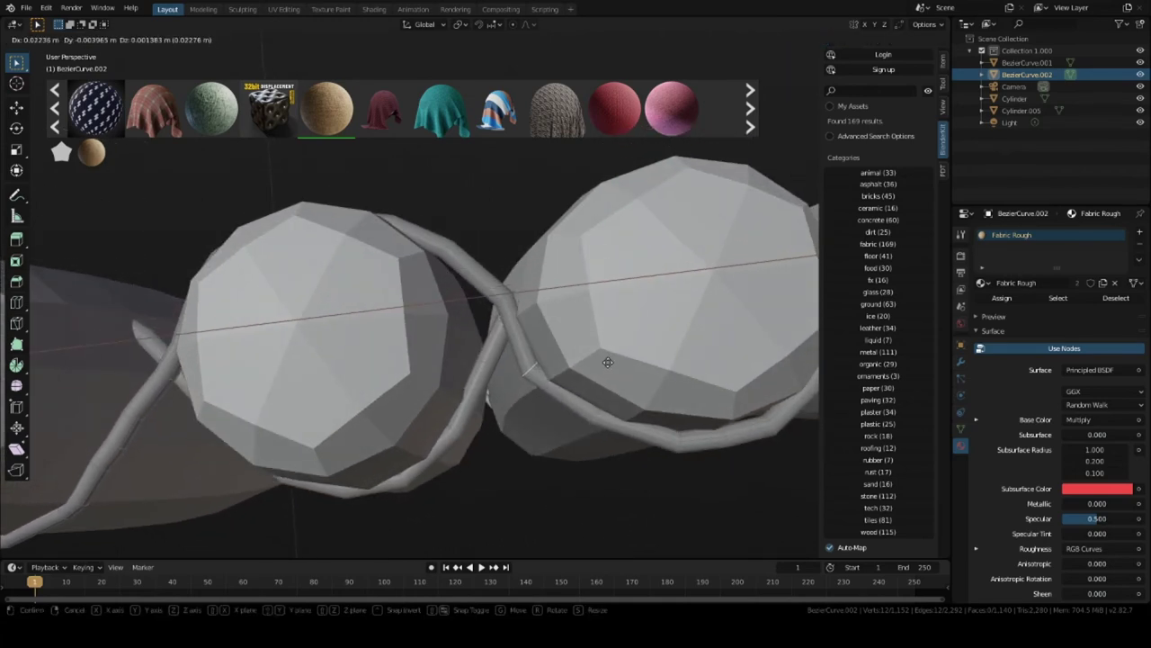
left_click(601, 366)
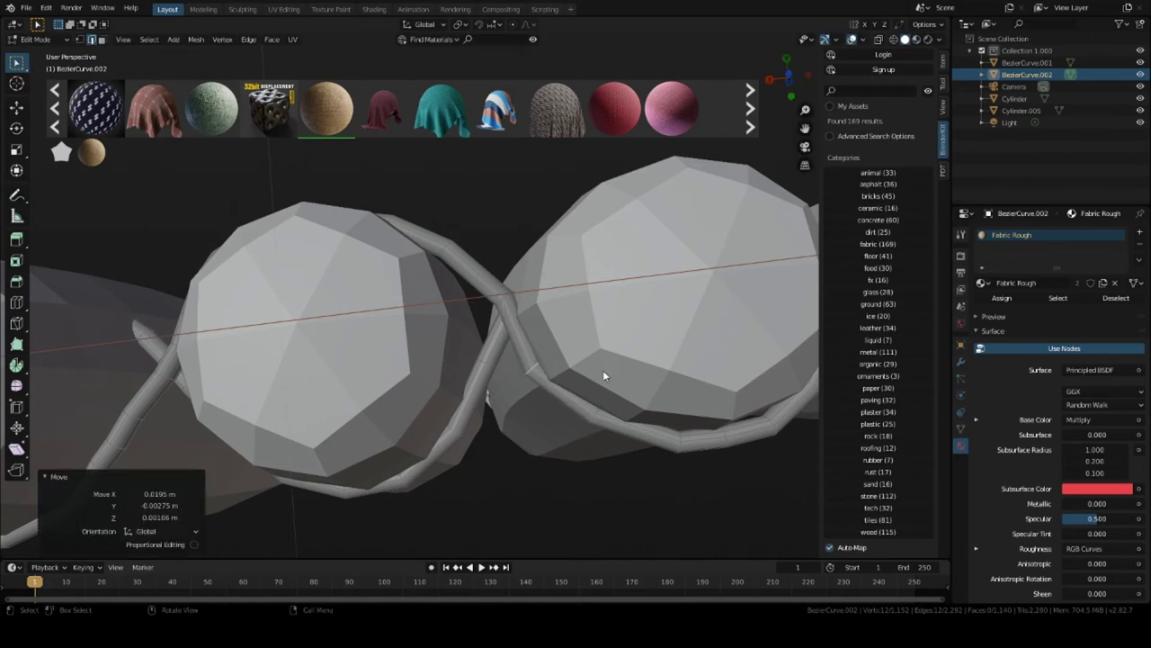
middle_click_drag(602, 369, 465, 321)
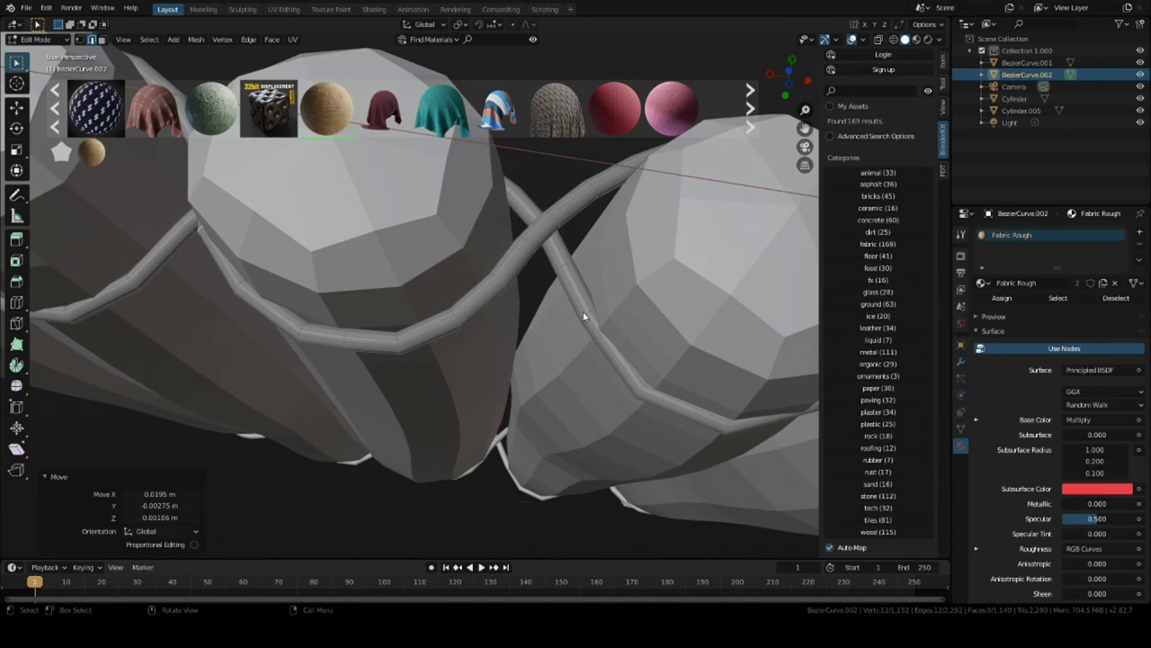
Select the rope section hidden behind the logs and move it into place.
middle_click_drag(585, 314, 530, 240)
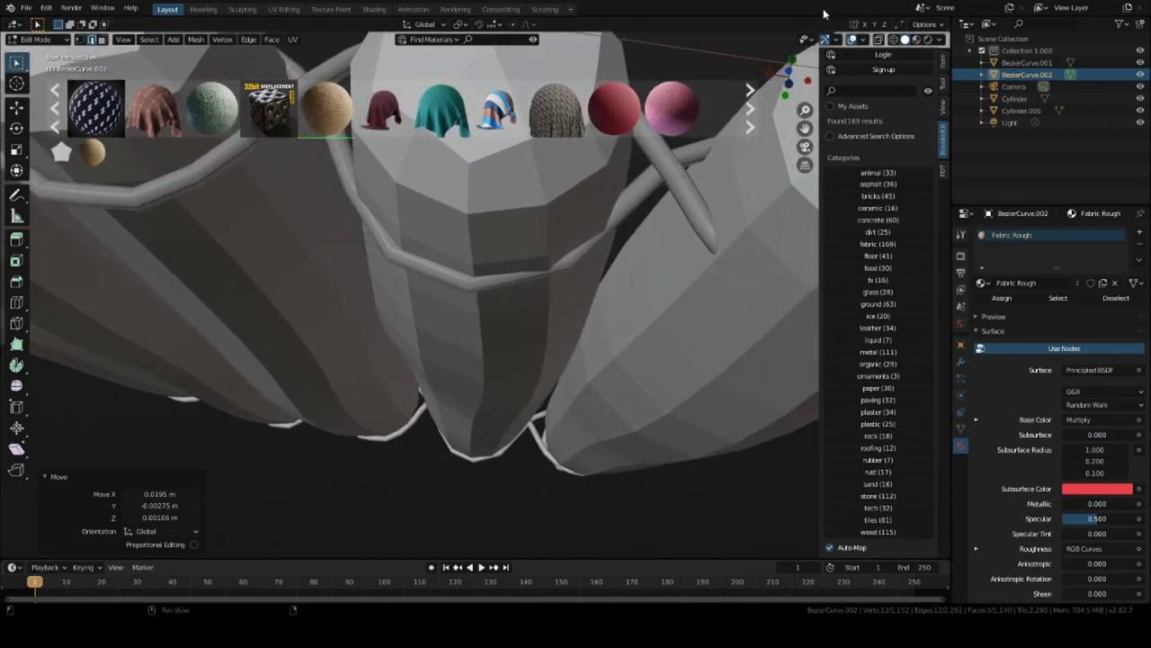
left_click(893, 41)
left_click_drag(456, 228, 507, 319)
left_click(906, 40)
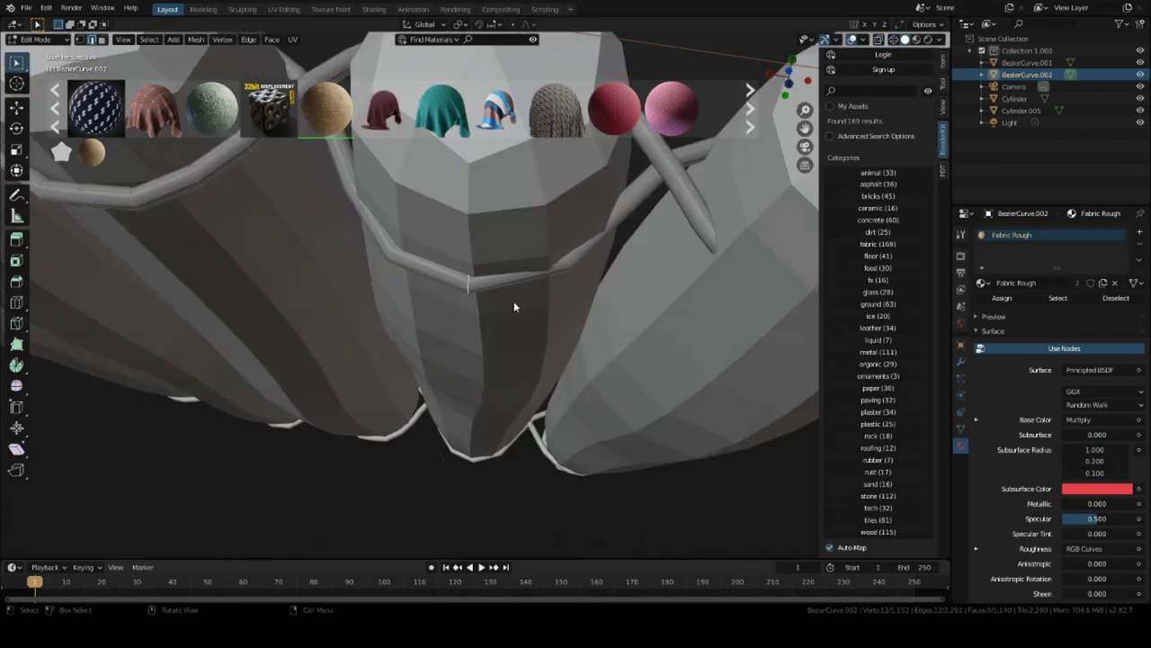
middle_click_drag(522, 297, 528, 298)
key("g")
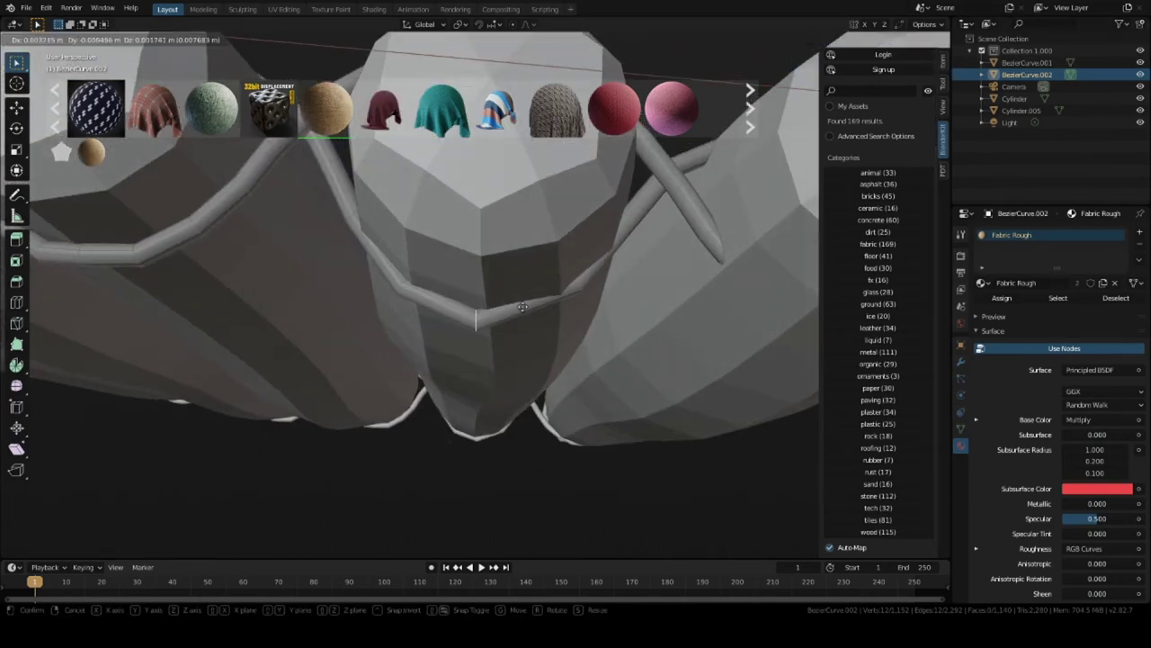
left_click(532, 310)
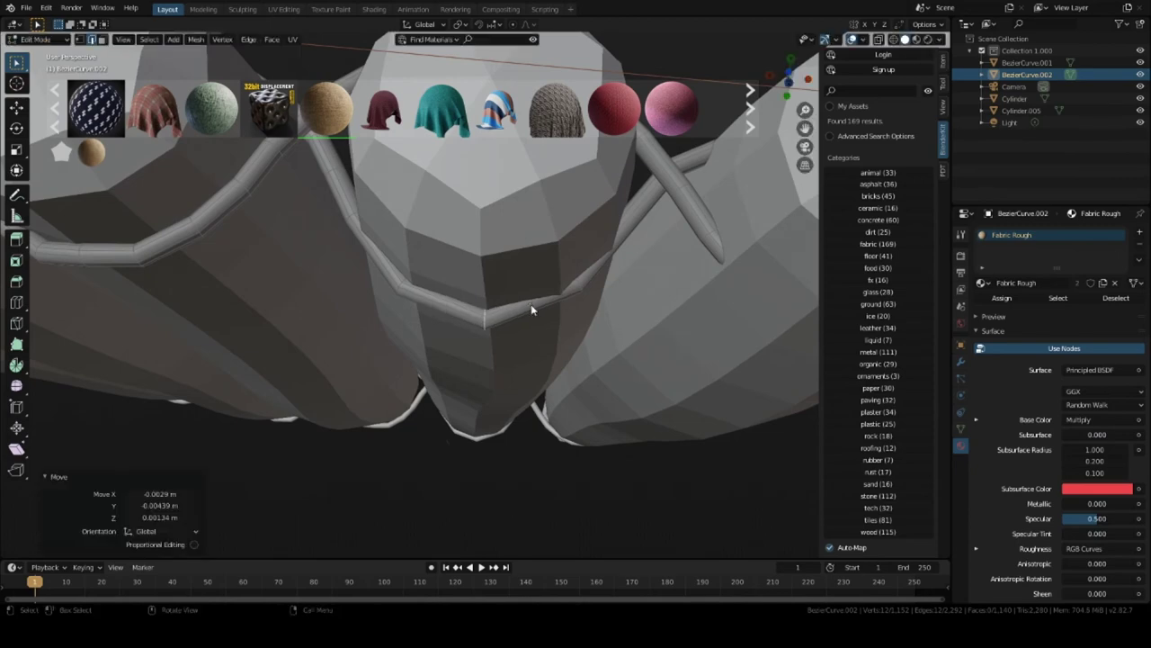
Select the rope tube's end ring and move it tight against the logs.
left_click(894, 39)
left_click_drag(549, 232, 590, 301)
key("g")
left_click(602, 301)
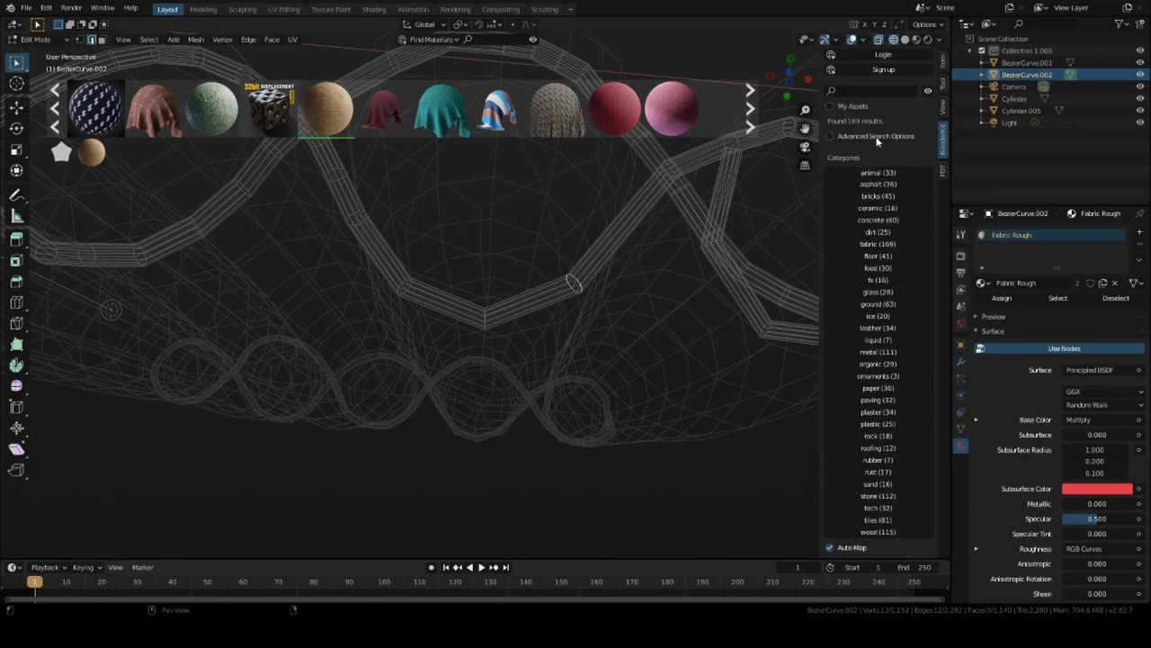
key("shift+z")
key("g")
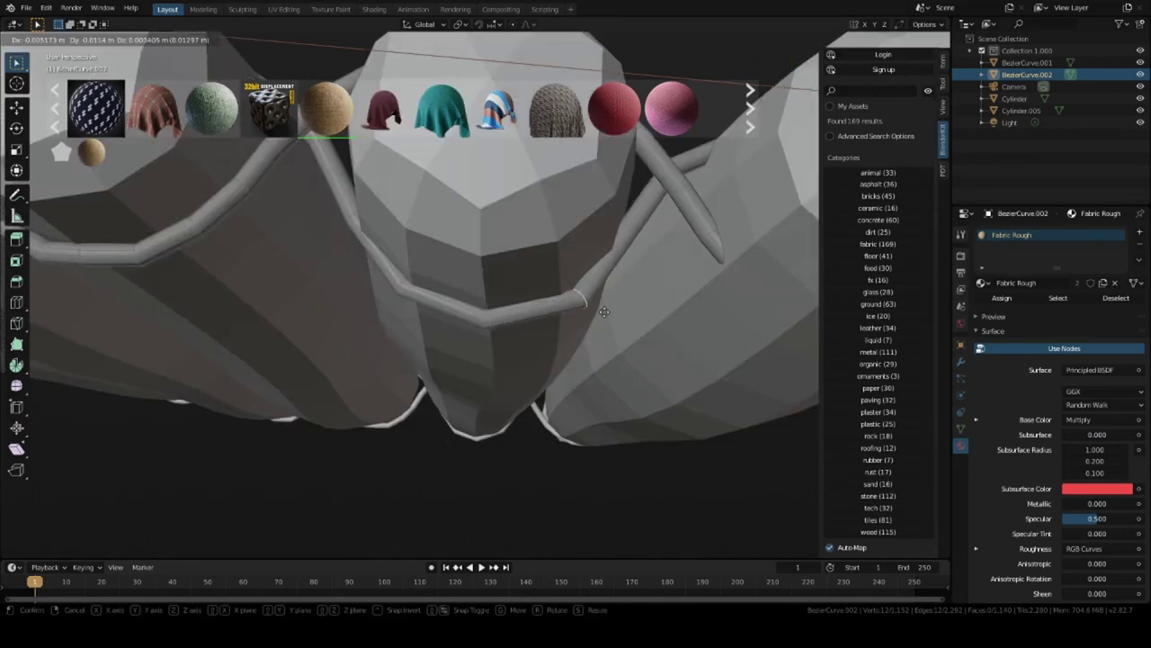
left_click(601, 306)
Inspect the rope curves in wireframe and select a short rope section to adjust next.
mouse_move(602, 305)
middle_mouse_down()
mouse_move(578, 311)
mouse_move(552, 284)
mouse_move(550, 296)
mouse_move(585, 304)
middle_mouse_up()
middle_click_drag(716, 335, 719, 261)
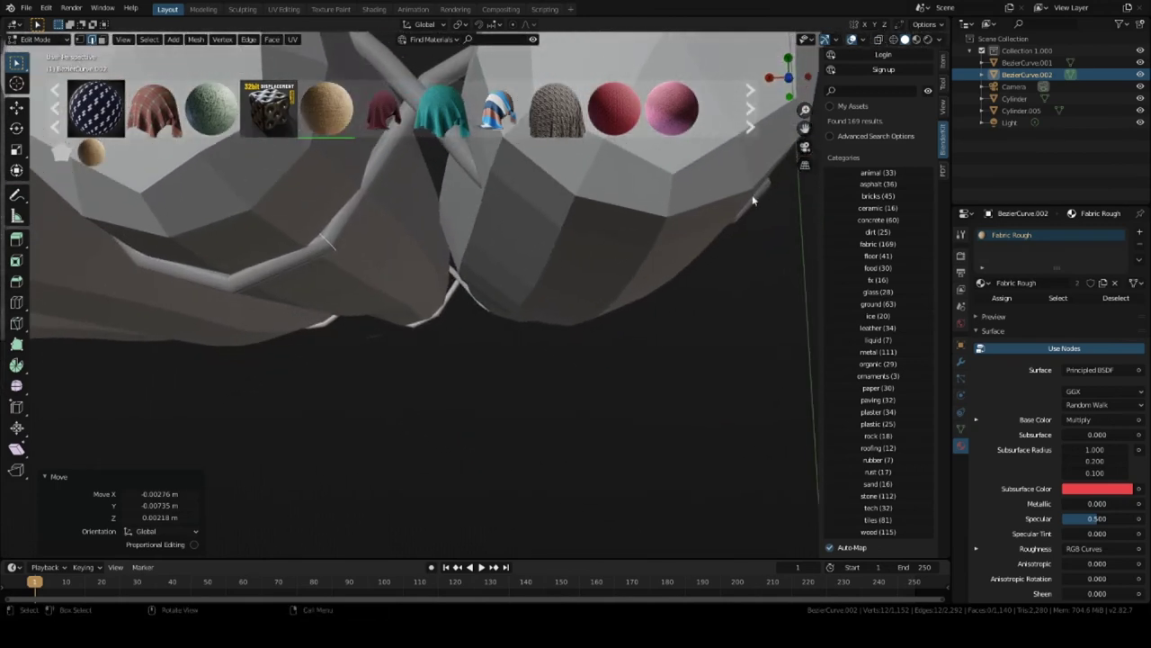
key("shift+z")
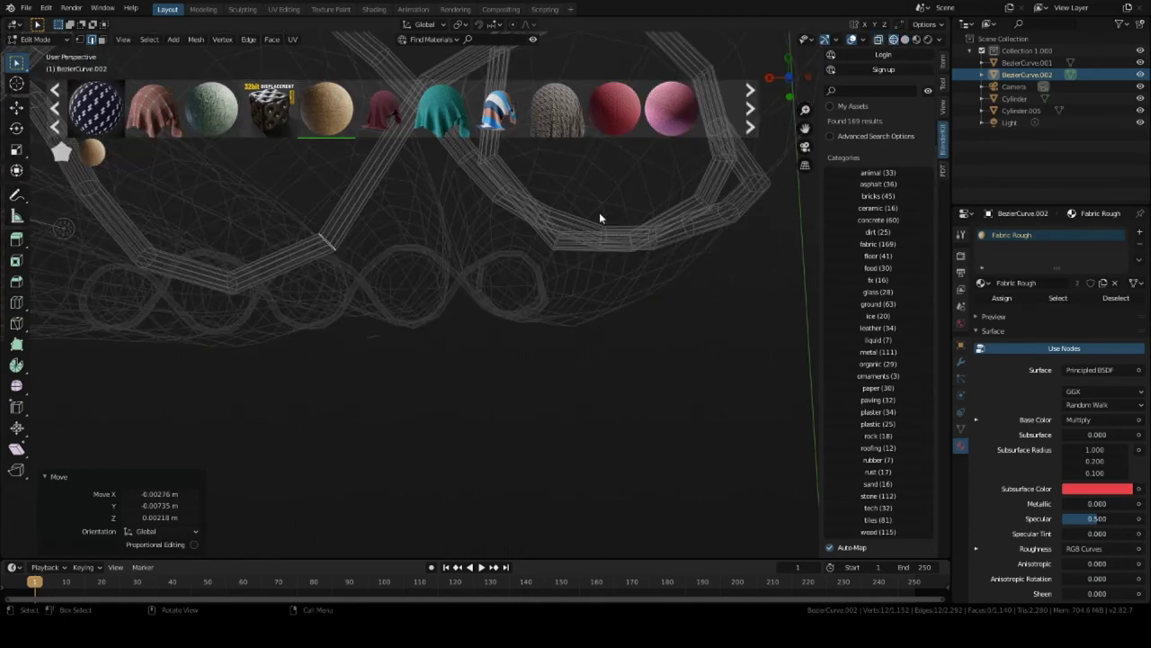
middle_click_drag(540, 221, 558, 325, "shift")
middle_click_drag(556, 347, 865, 108)
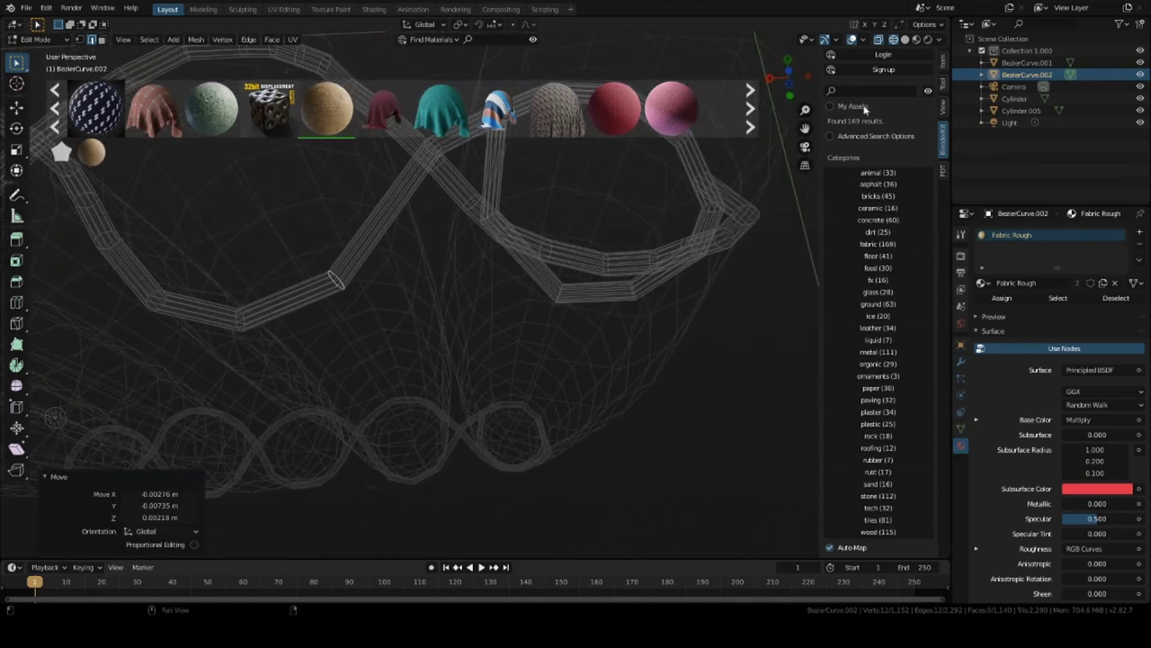
left_click(906, 40)
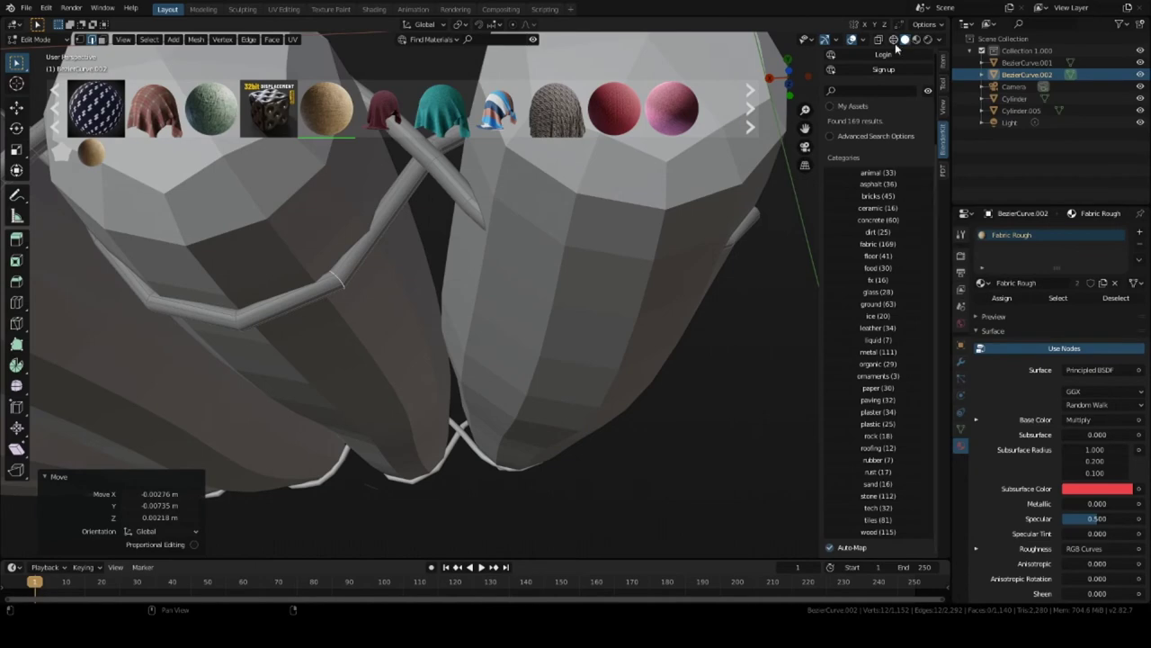
left_click(893, 40)
mouse_move(640, 179)
middle_mouse_down()
mouse_move(643, 138)
mouse_move(669, 155)
middle_mouse_up()
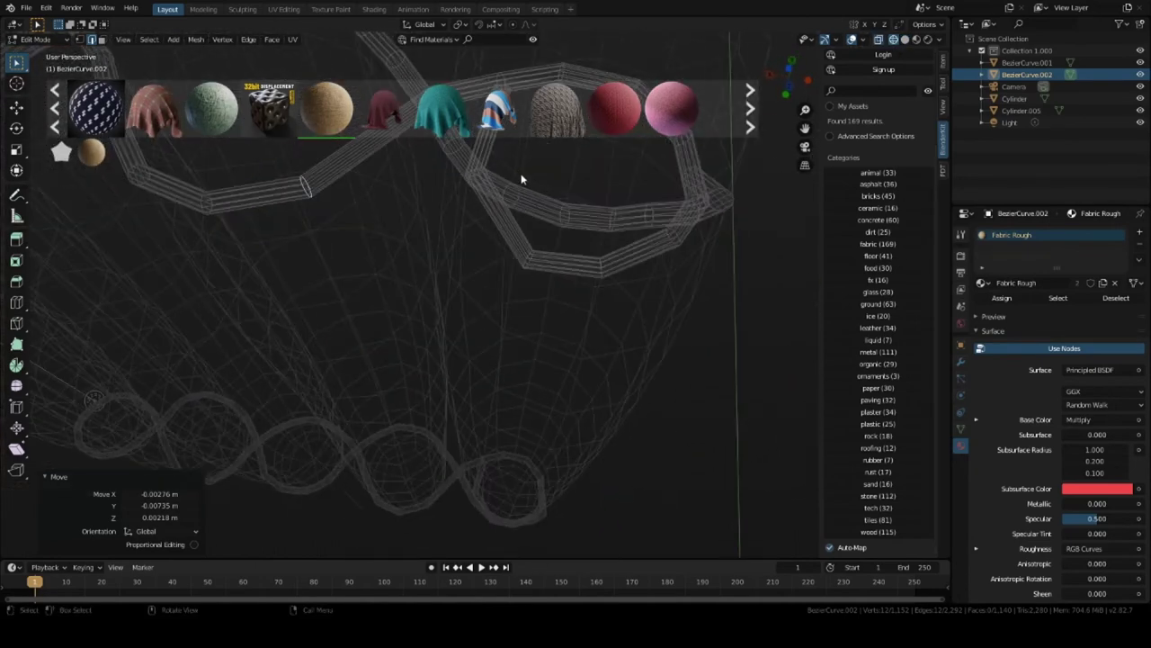
left_click_drag(517, 171, 630, 235)
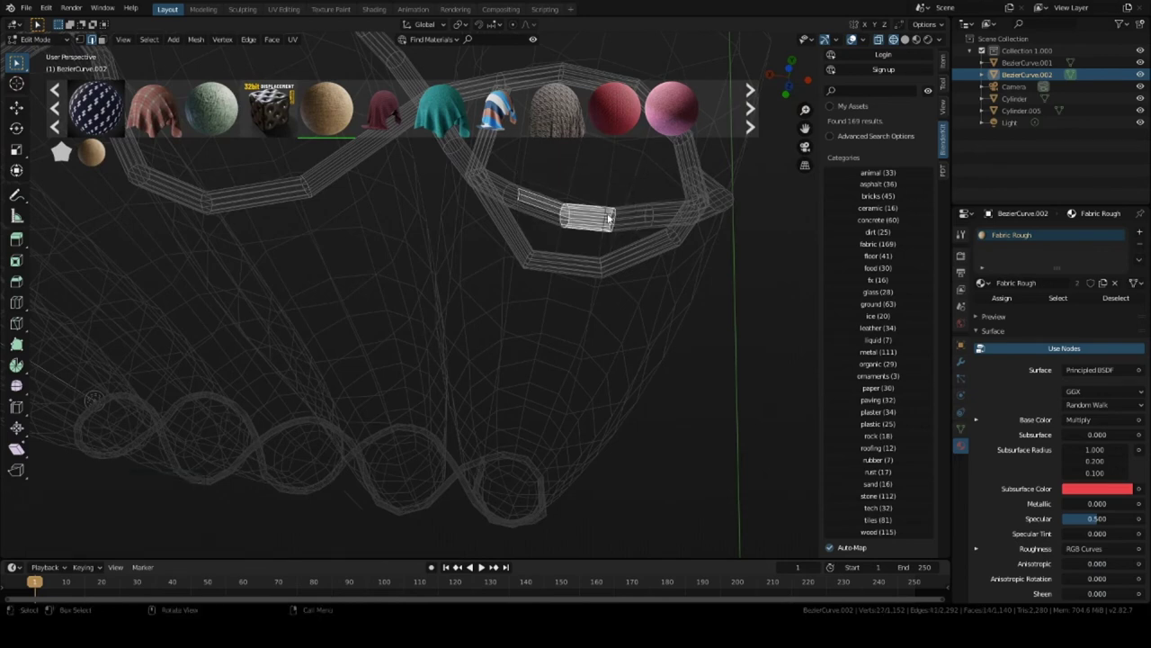
left_click_drag(557, 193, 630, 239)
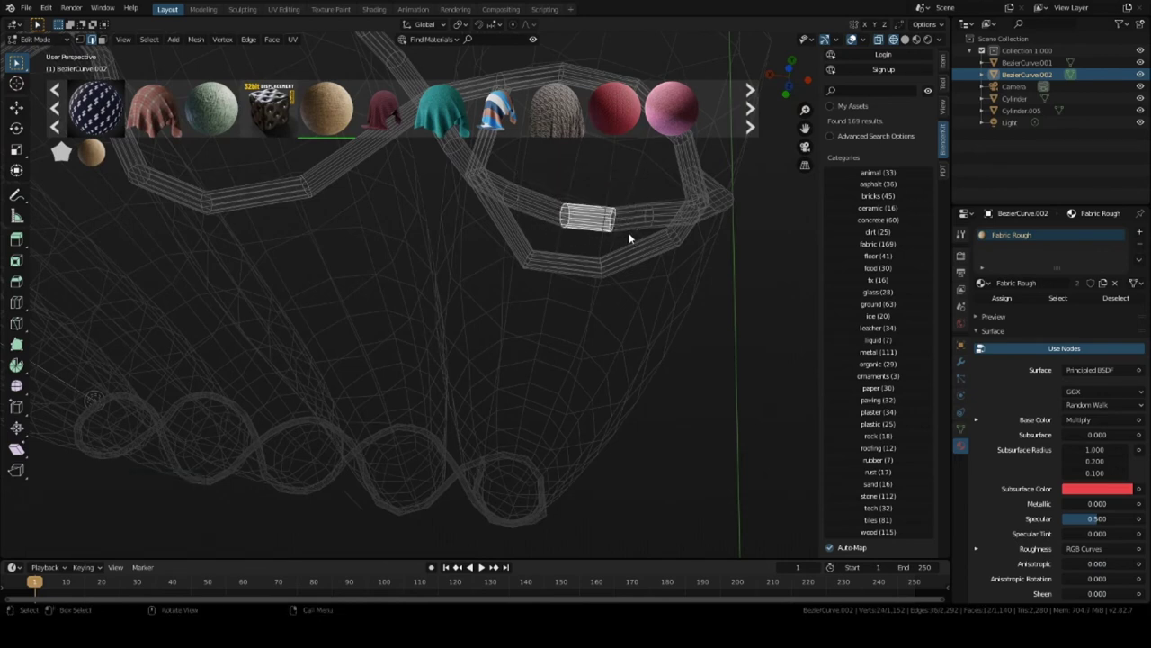
left_click(905, 39)
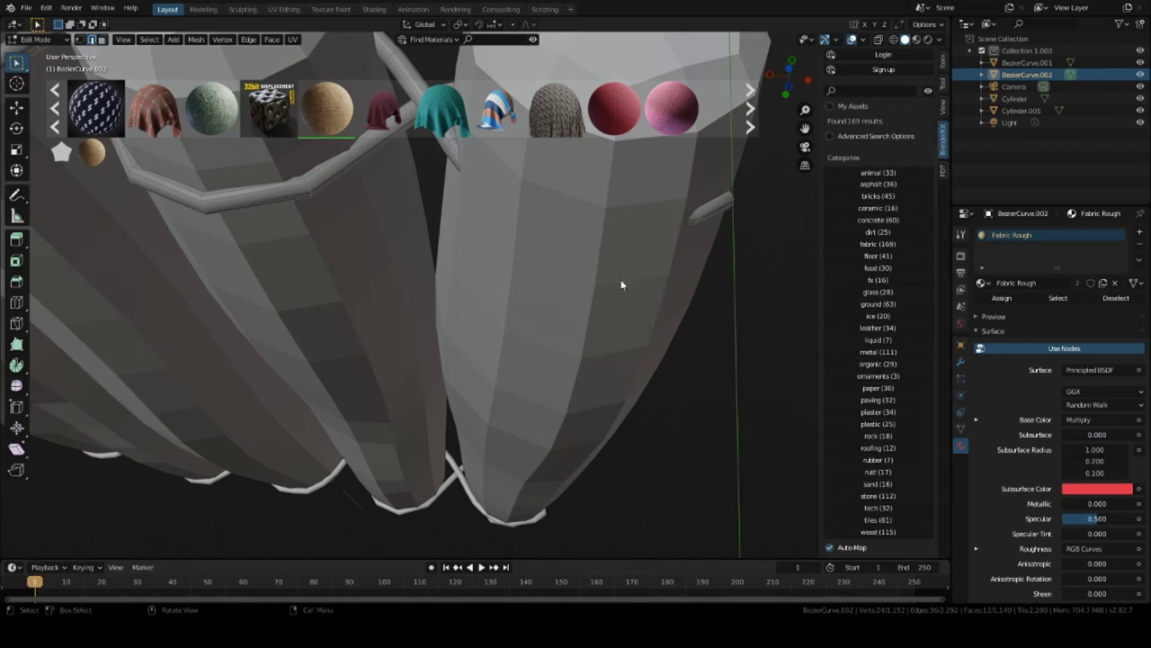
Move the already-selected rope section along the Y axis toward the log.
middle_click_drag(620, 285, 624, 298)
key("g")
key("y")
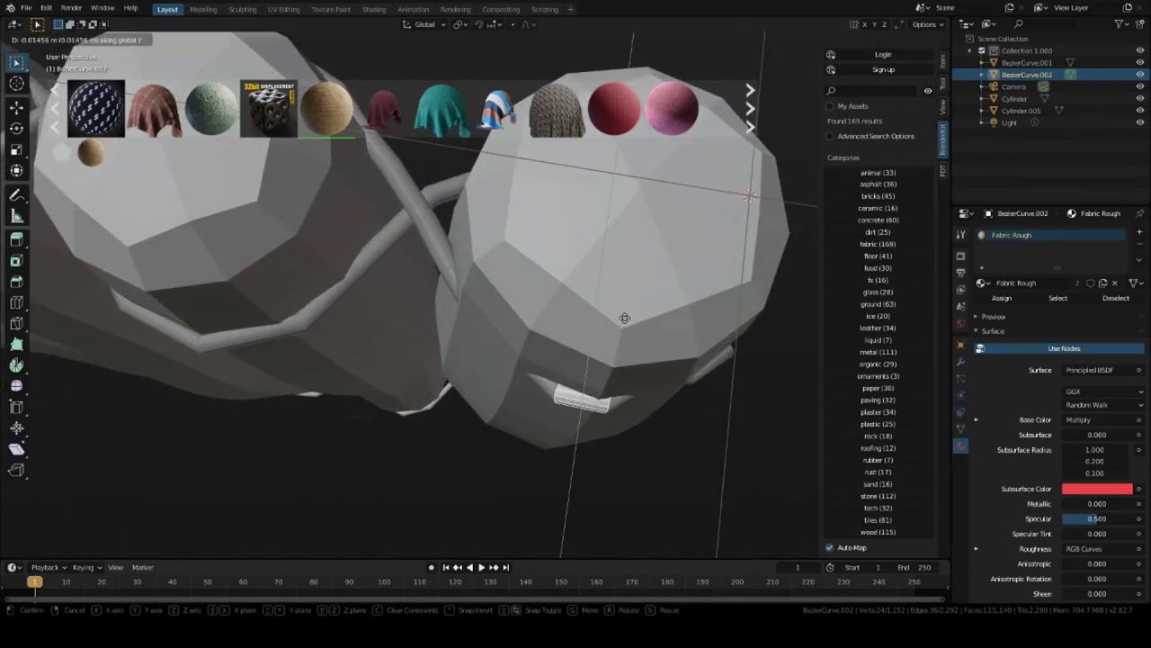
left_click(628, 322)
Select another rope section in wireframe and shift it along Y.
middle_click_drag(628, 322, 607, 306)
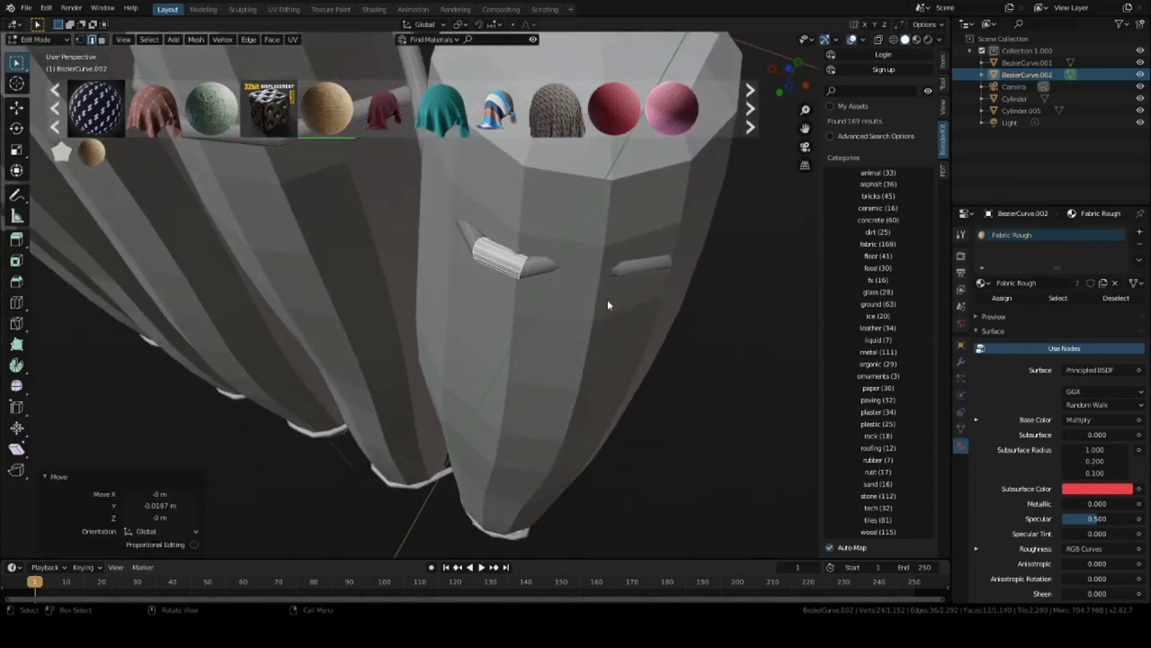
left_click(893, 41)
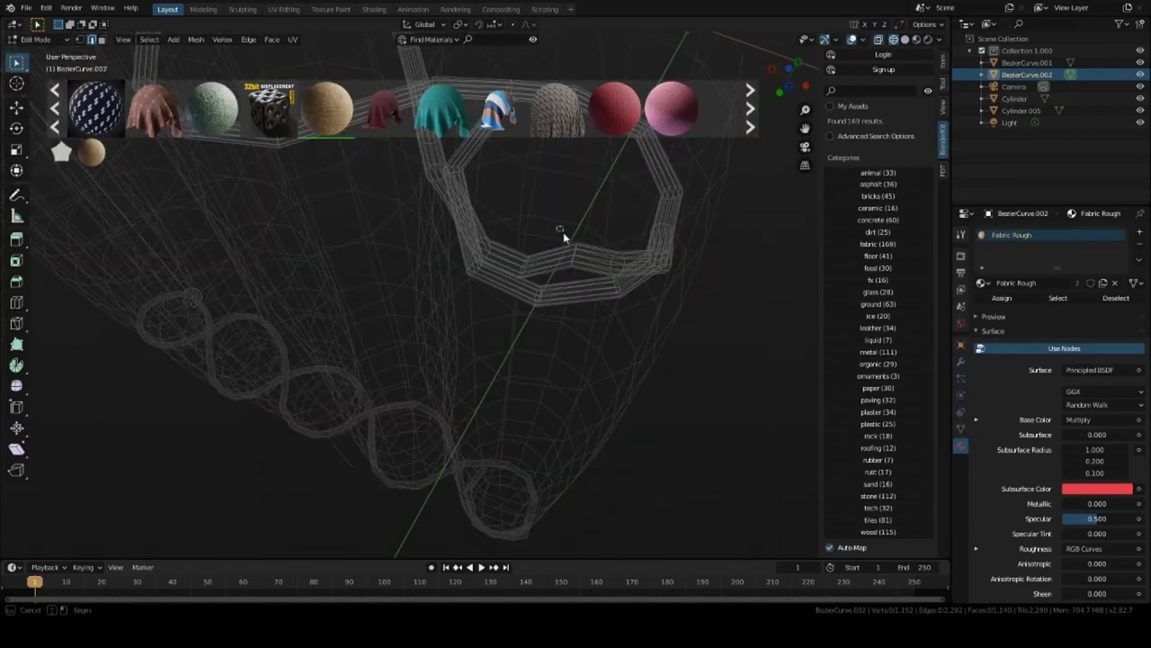
left_click_drag(585, 272, 585, 269)
key("shift+z")
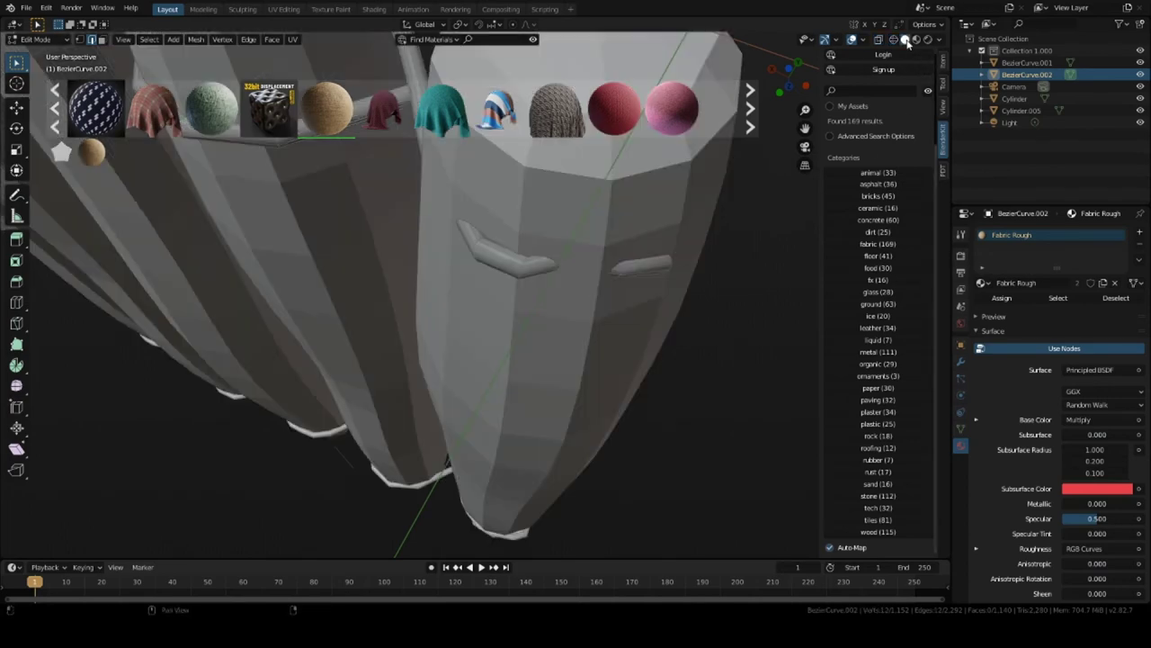
middle_click_drag(618, 314, 625, 324)
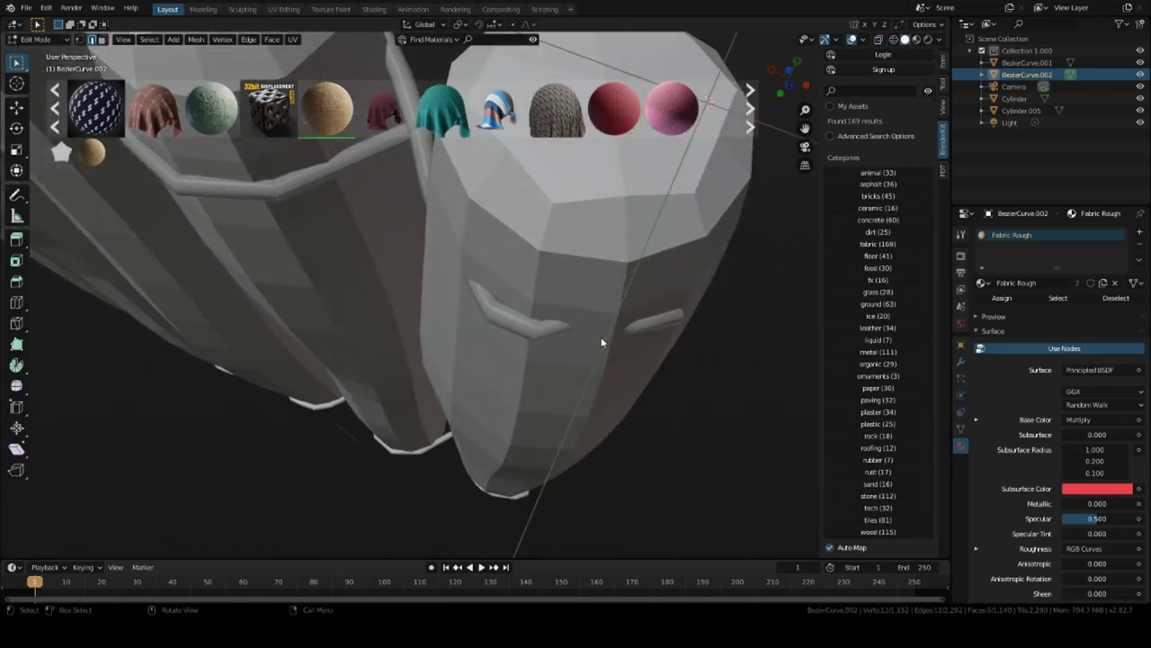
key("g")
key("y")
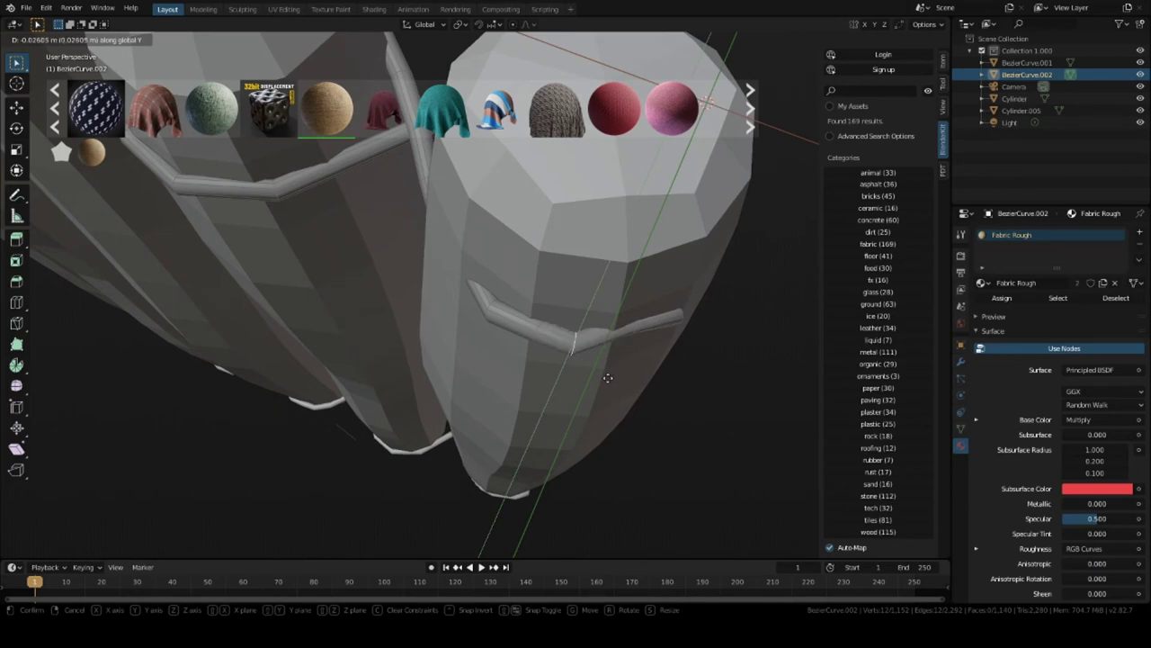
left_click(618, 379)
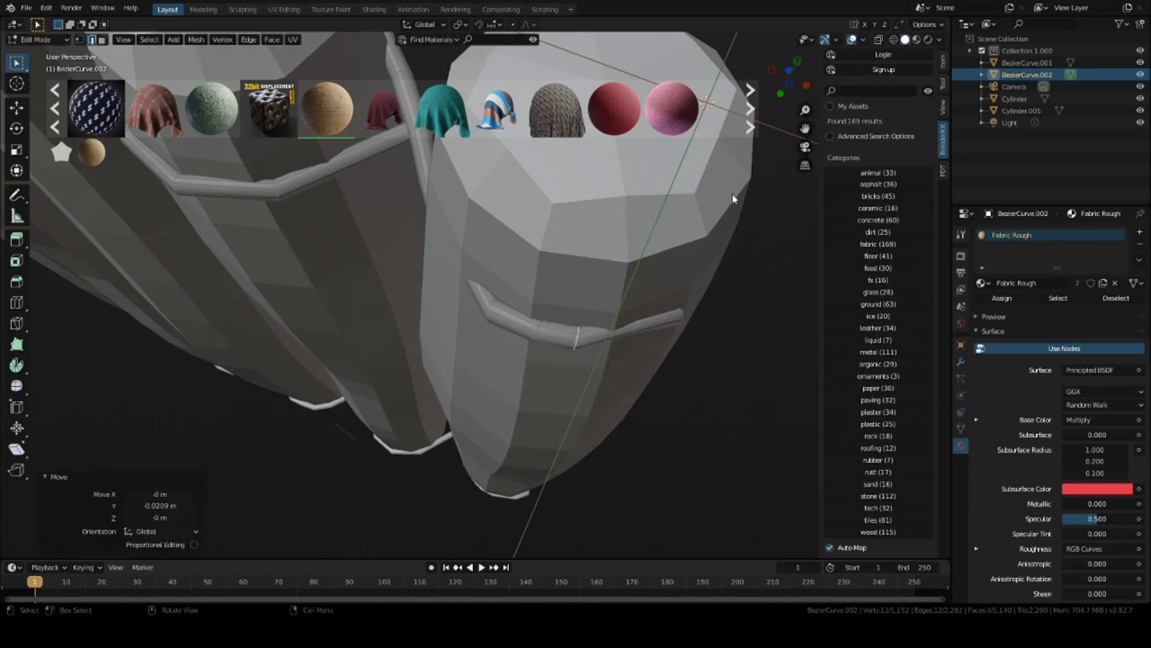
Select a vertex loop at the rope end and move it along Y toward the log.
left_click(895, 40)
middle_click_drag(660, 350, 628, 304)
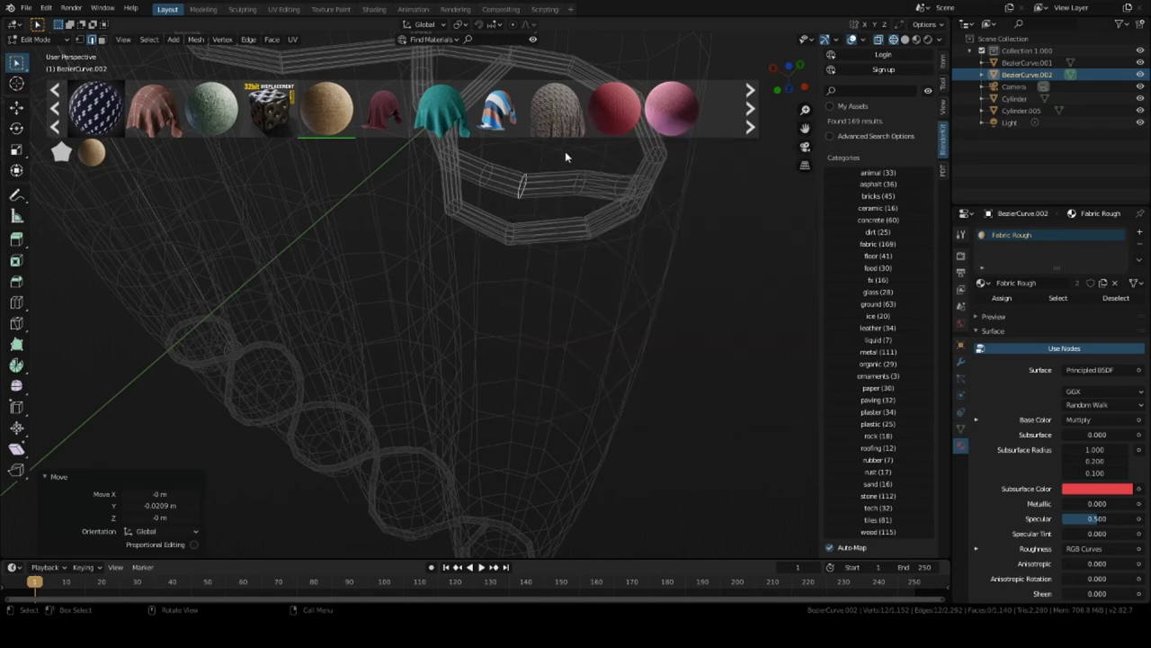
left_click_drag(601, 207, 602, 202)
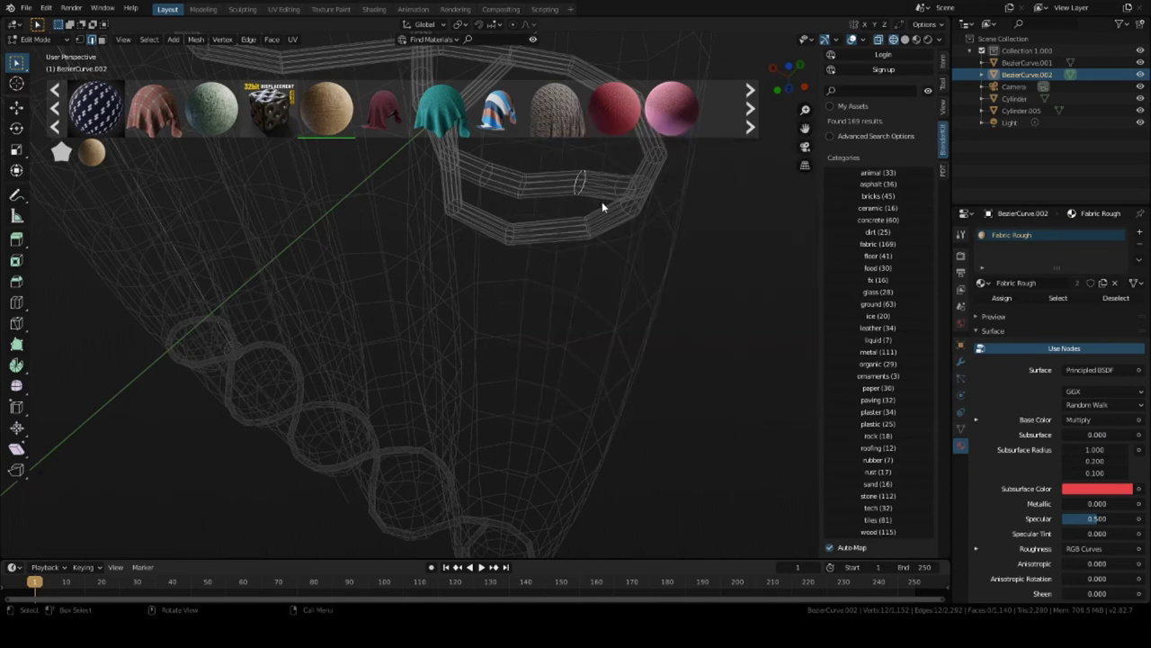
left_click(906, 40)
middle_click_drag(677, 290, 652, 310)
key("g")
key("y")
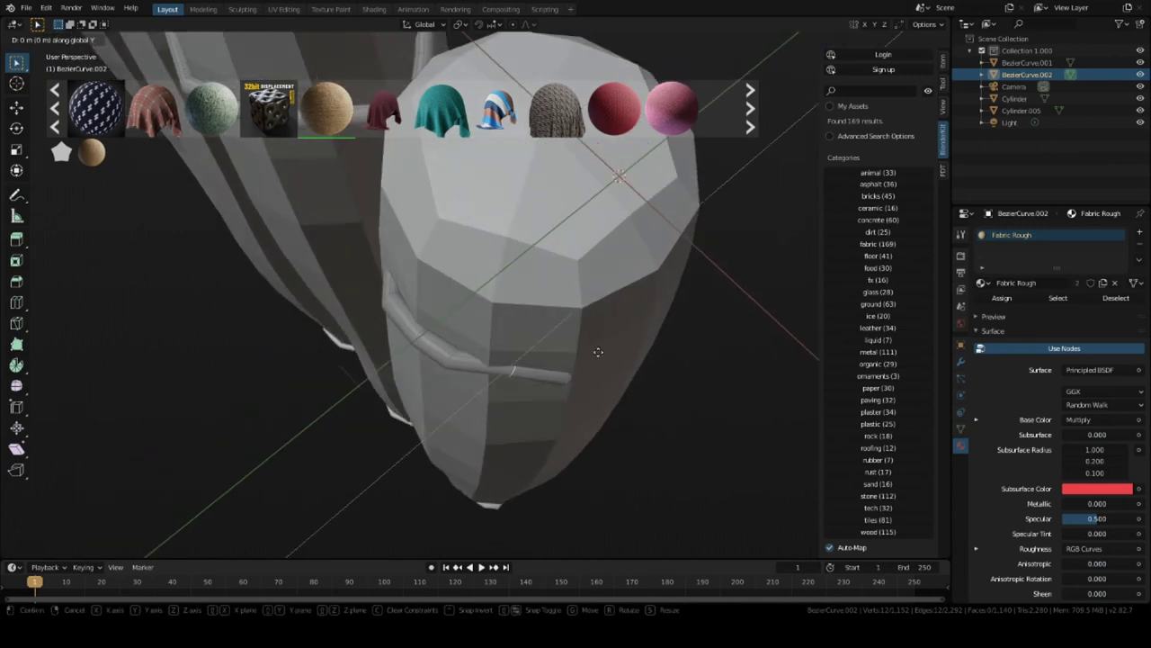
left_click(599, 385)
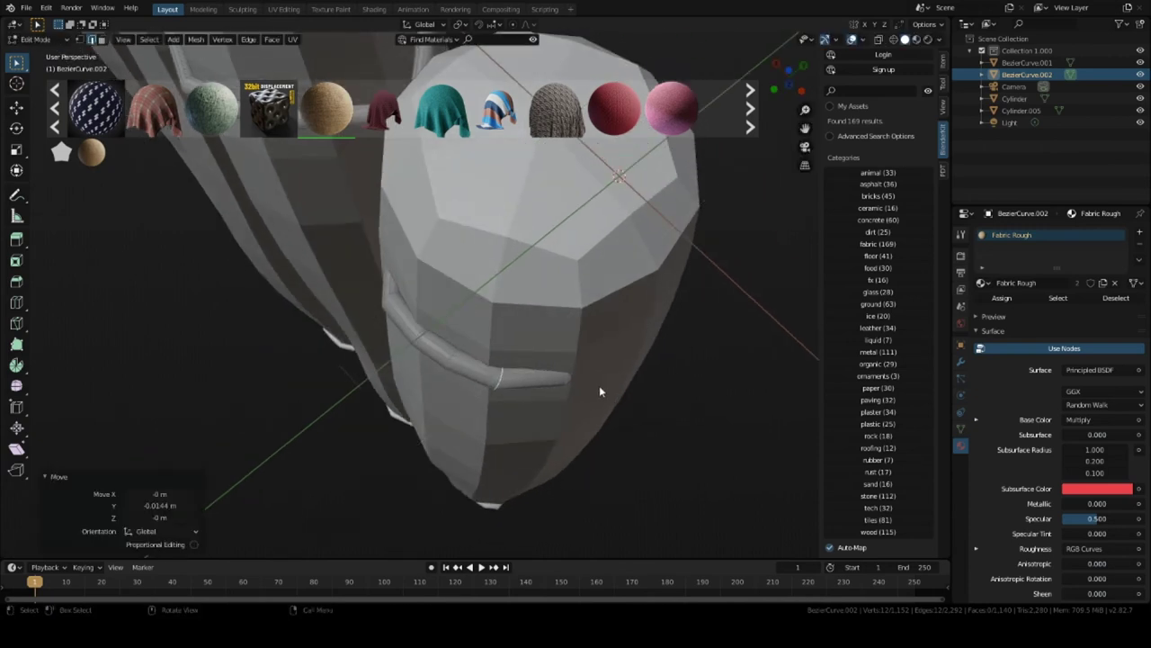
Select the rope's loose end behind the log and move it against the log.
mouse_move(599, 385)
middle_mouse_down()
mouse_move(577, 379)
mouse_move(673, 399)
middle_mouse_up()
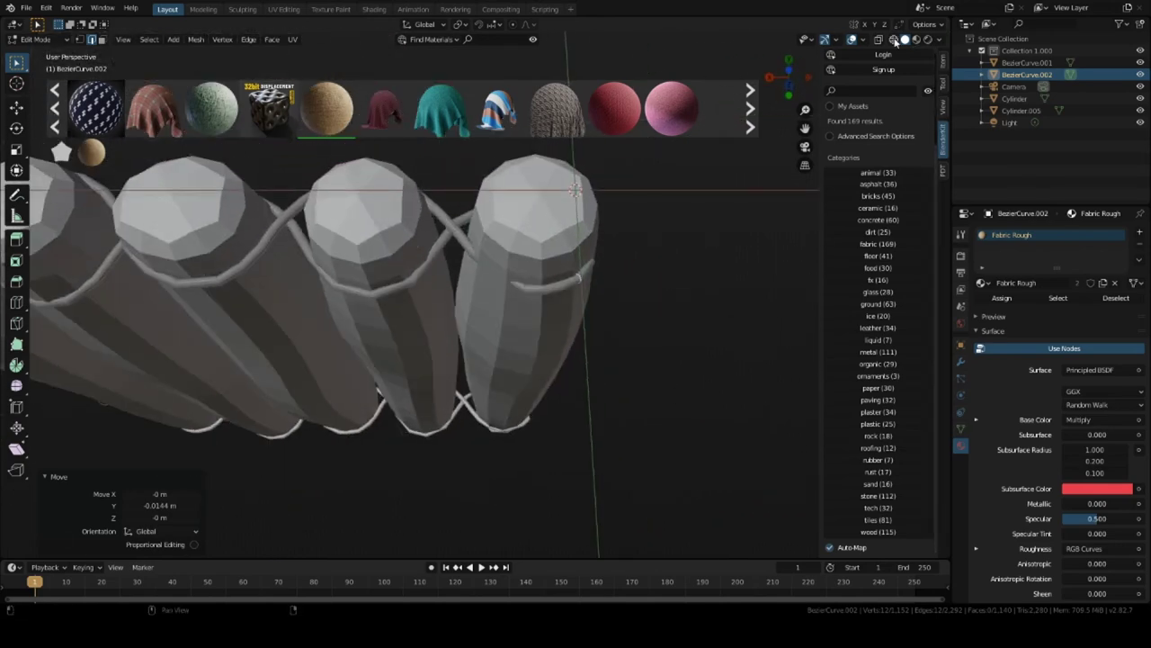
key("shift+z")
middle_click_drag(781, 168, 544, 269)
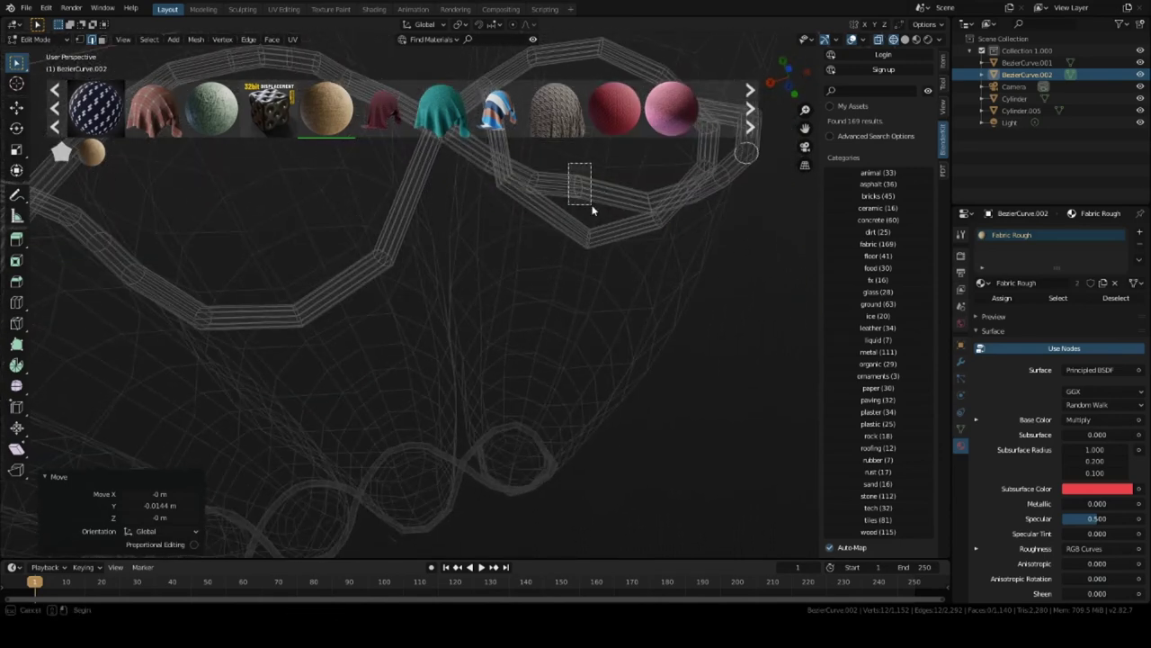
left_click_drag(592, 208, 592, 207)
left_click(904, 41)
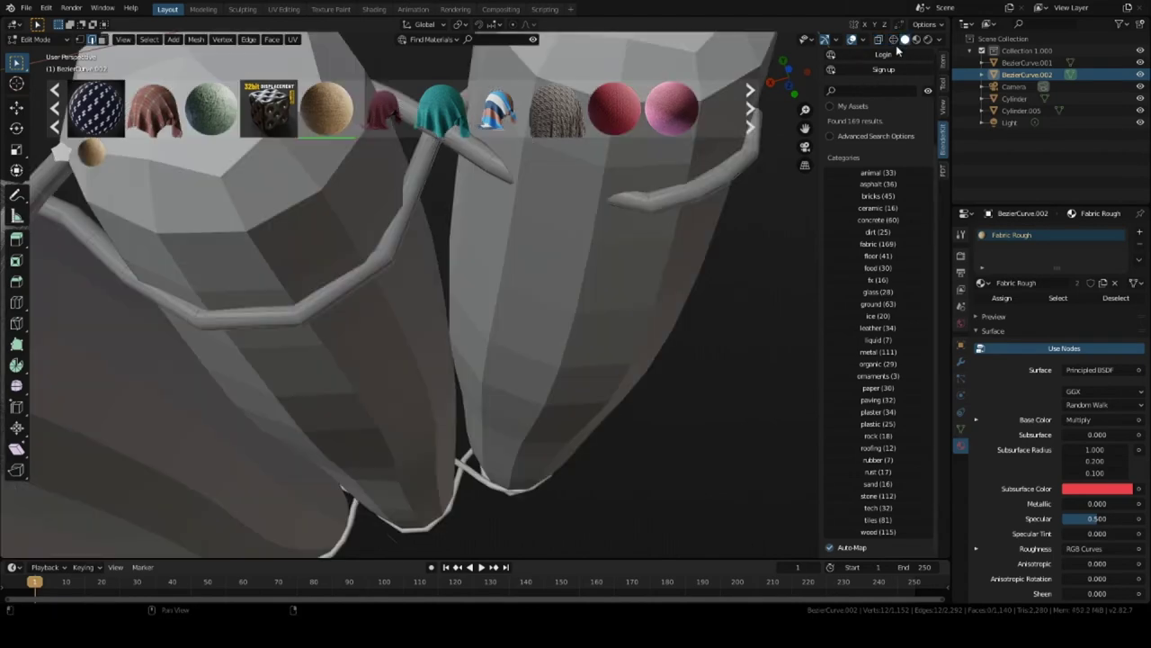
middle_click_drag(601, 232, 600, 237)
key("g")
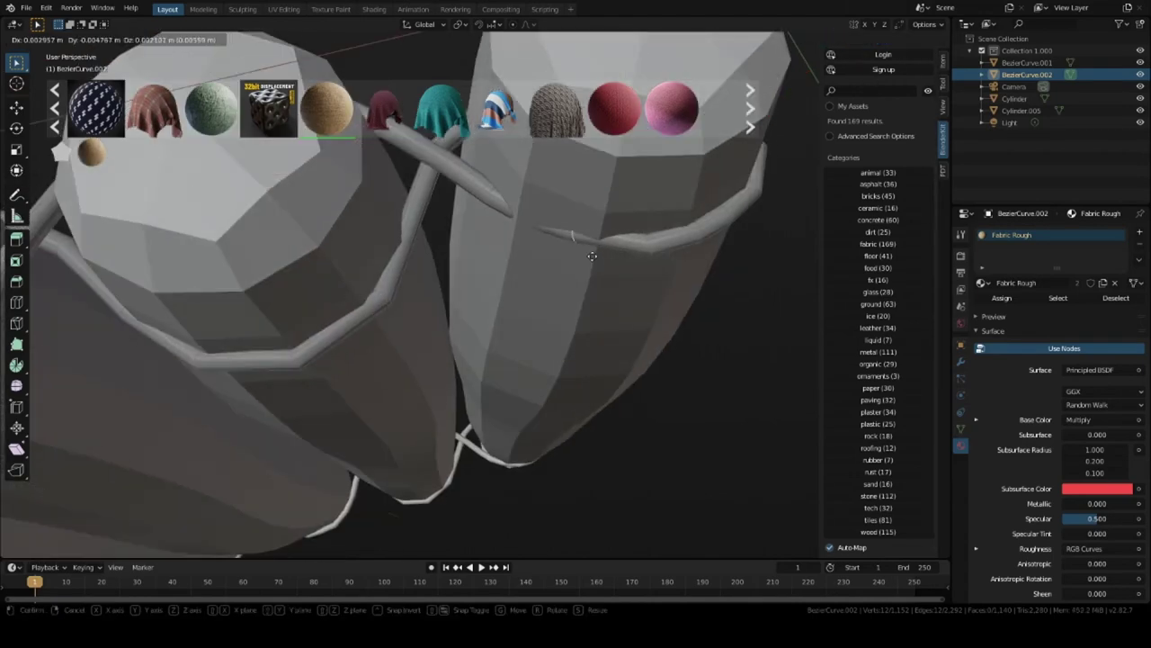
left_click(589, 272)
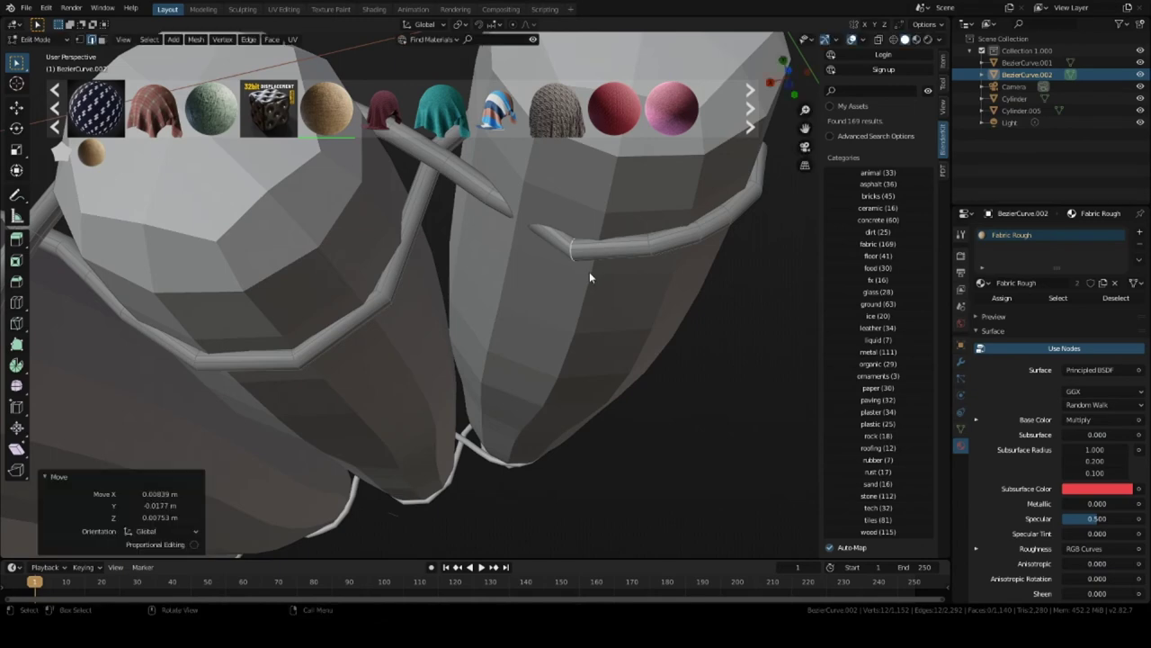
Pull a rope ring near the log in by 0.00974, -0.00986, -0.006571 m.
left_click(893, 40)
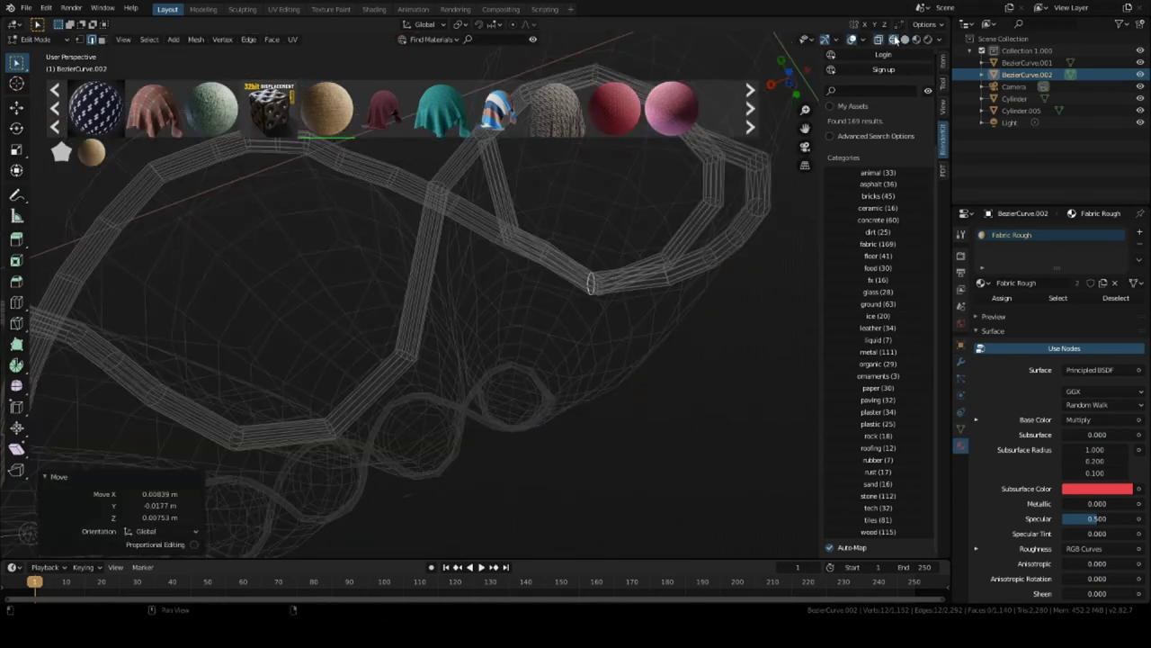
middle_click_drag(642, 241, 619, 360)
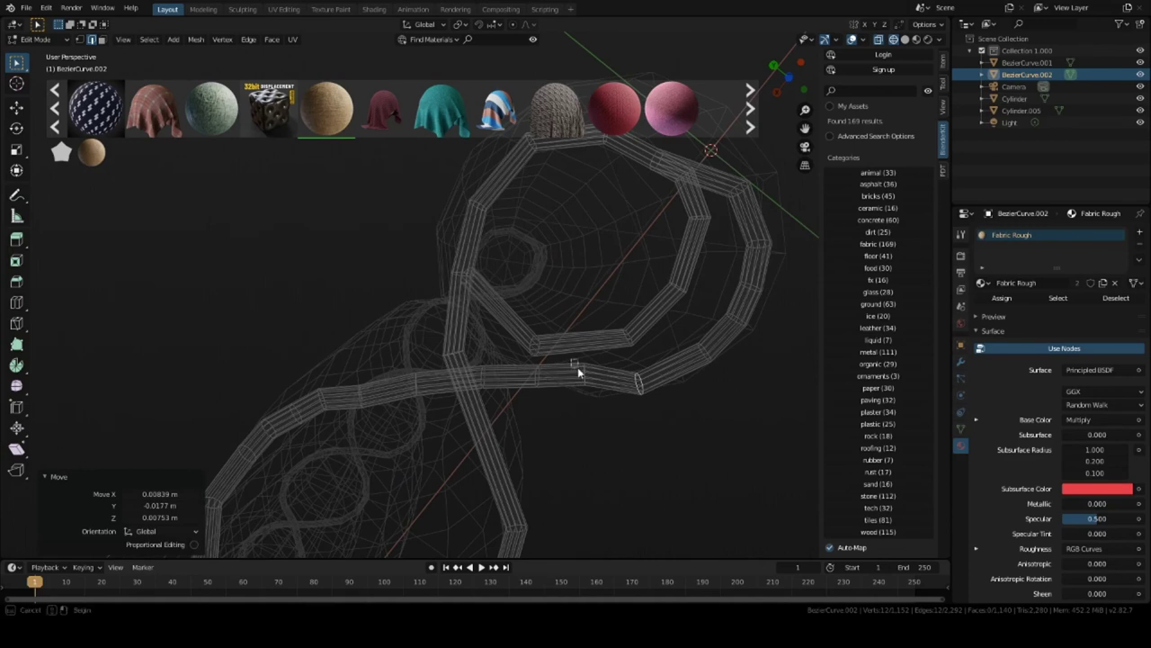
left_click_drag(599, 403, 599, 402)
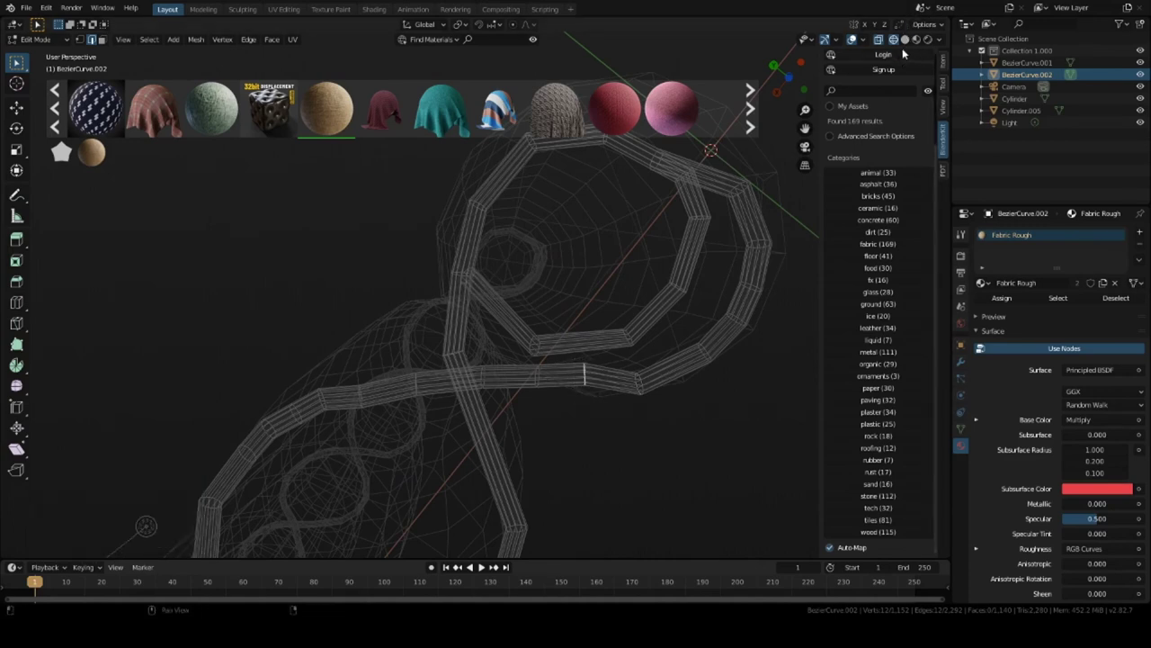
key("g")
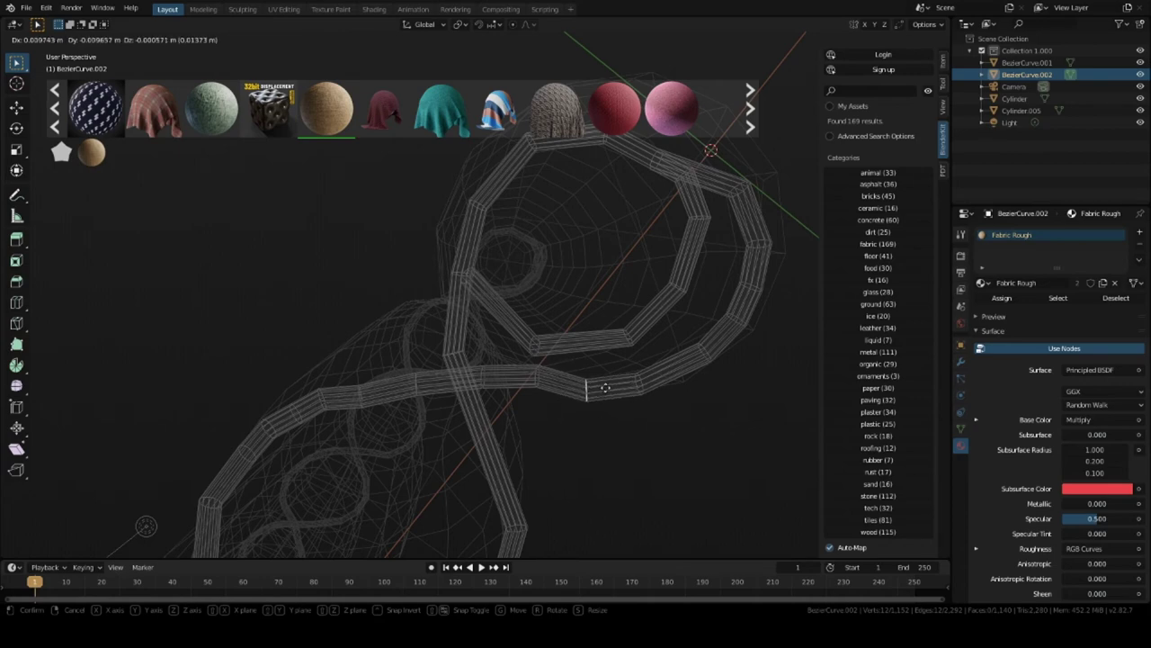
left_click(605, 389)
left_click(905, 40)
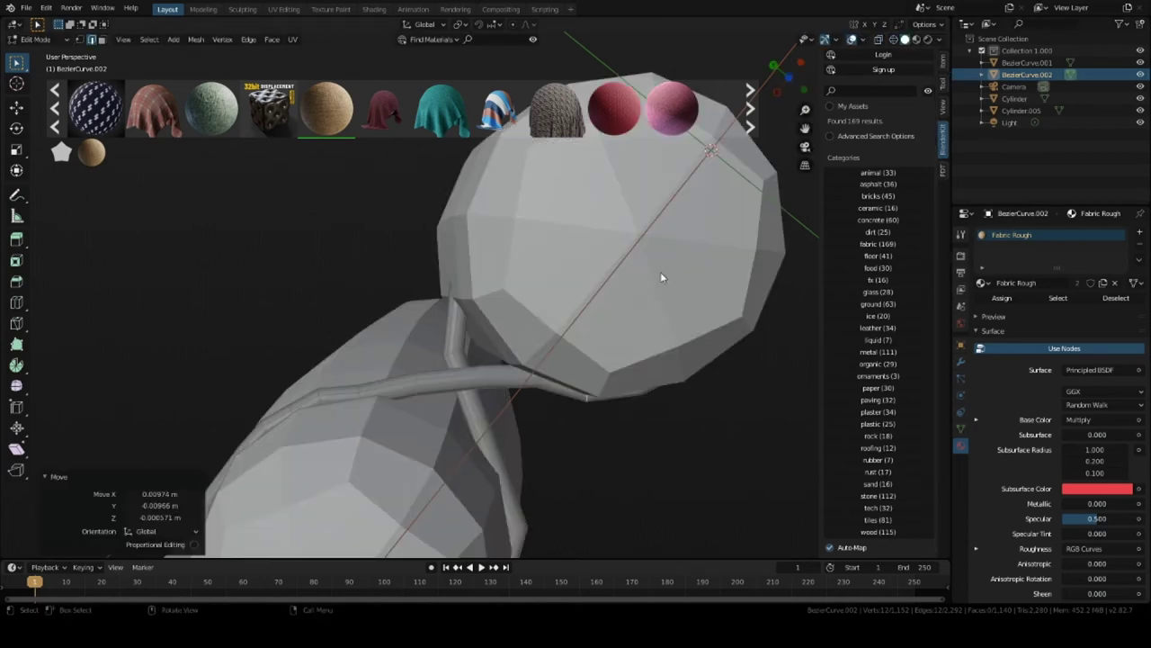
mouse_move(660, 272)
middle_mouse_down()
mouse_move(653, 208)
mouse_move(618, 245)
mouse_move(678, 234)
mouse_move(693, 216)
mouse_move(646, 233)
mouse_move(707, 231)
mouse_move(618, 243)
mouse_move(547, 376)
mouse_move(500, 342)
mouse_move(493, 366)
mouse_move(473, 372)
mouse_move(465, 360)
mouse_move(567, 267)
mouse_move(523, 304)
mouse_move(493, 303)
mouse_move(567, 385)
mouse_move(544, 353)
middle_mouse_up()
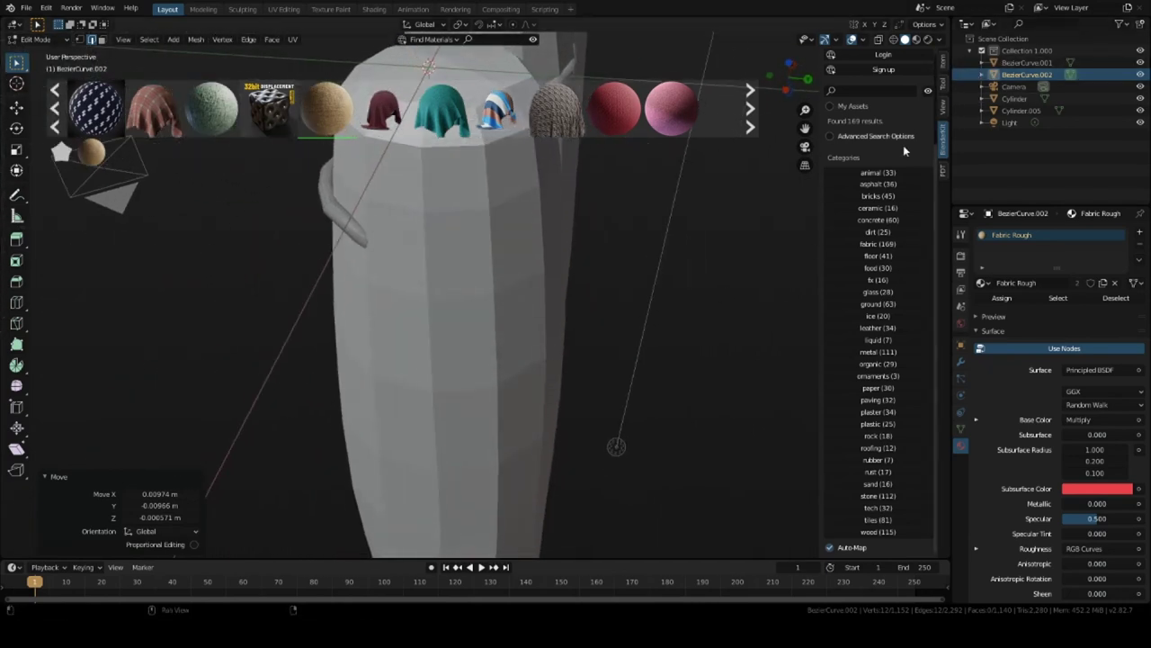
Box-select the rope's end section and move it along the X axis.
left_click(895, 40)
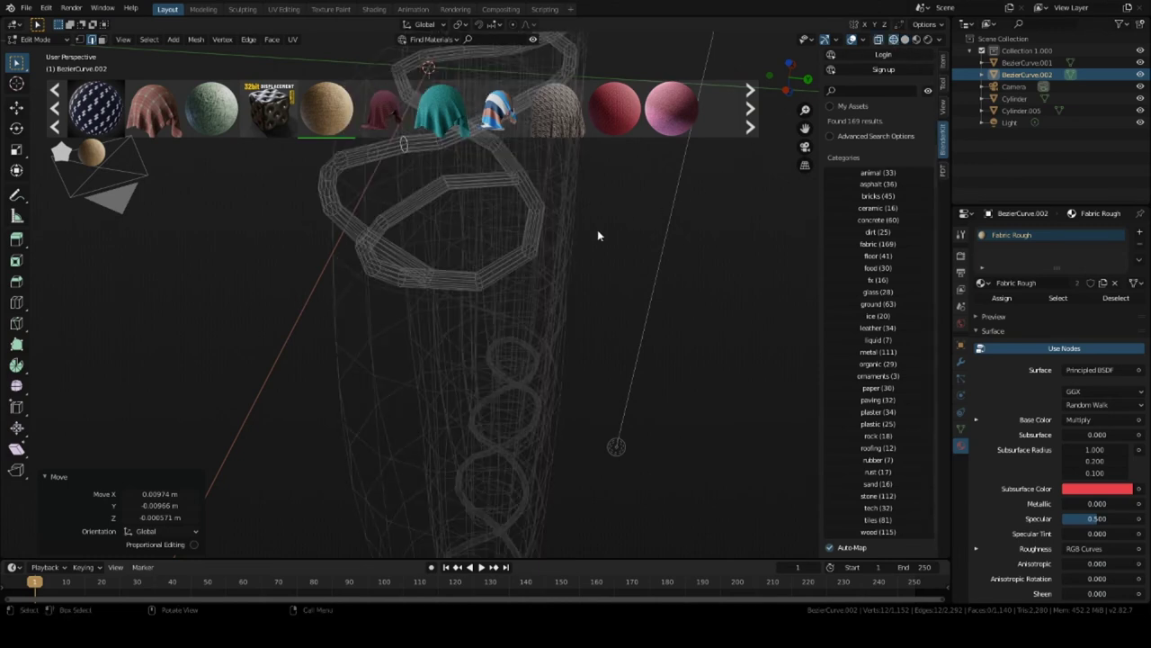
middle_click_drag(597, 230, 638, 248)
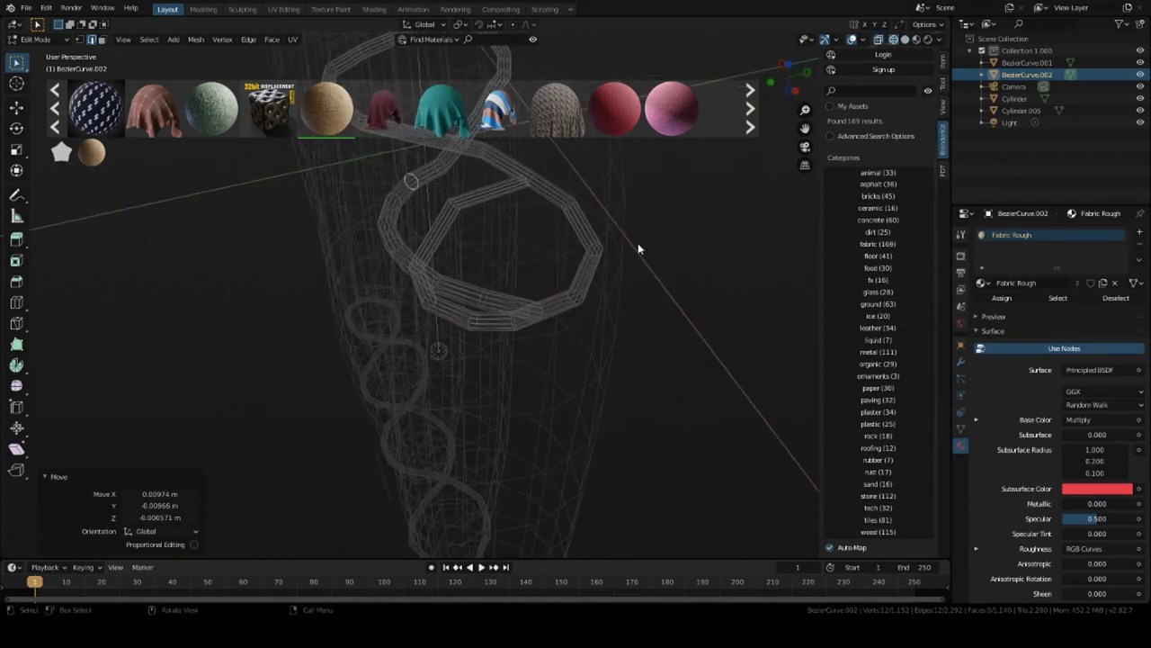
left_click(905, 39)
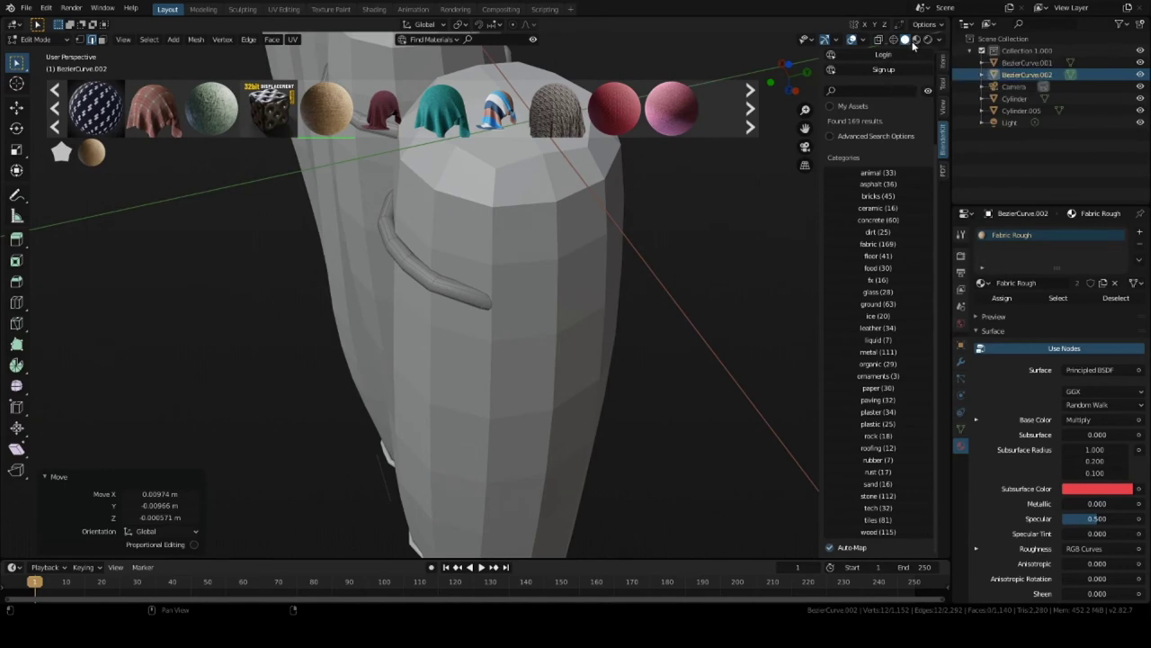
left_click(894, 40)
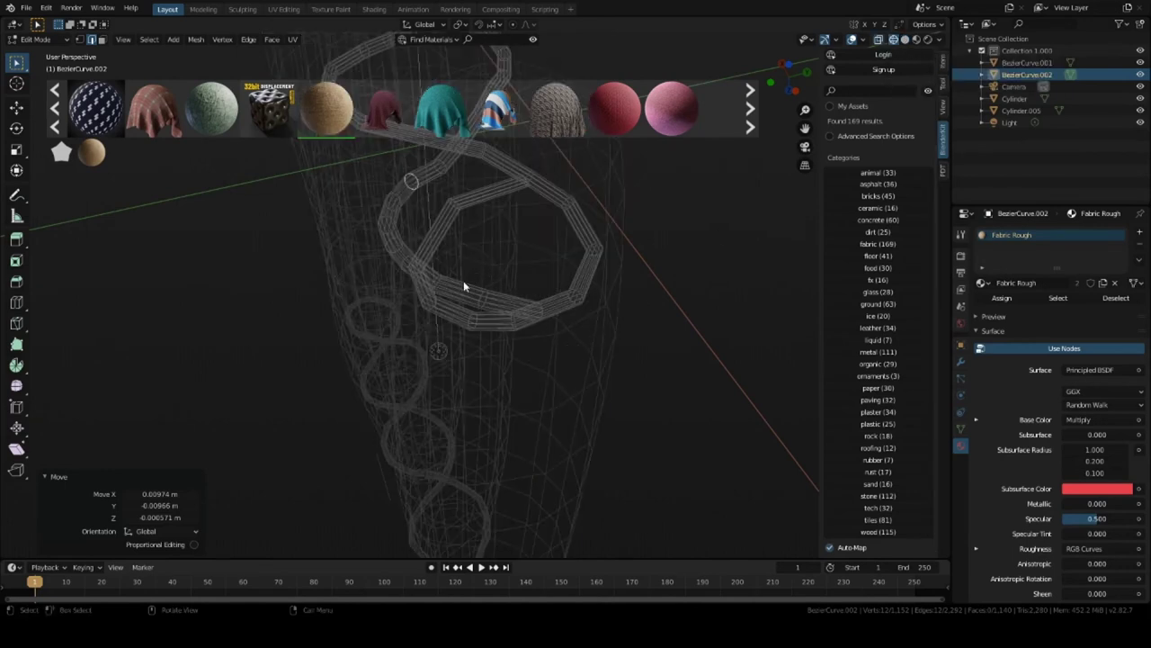
left_click_drag(450, 260, 606, 354)
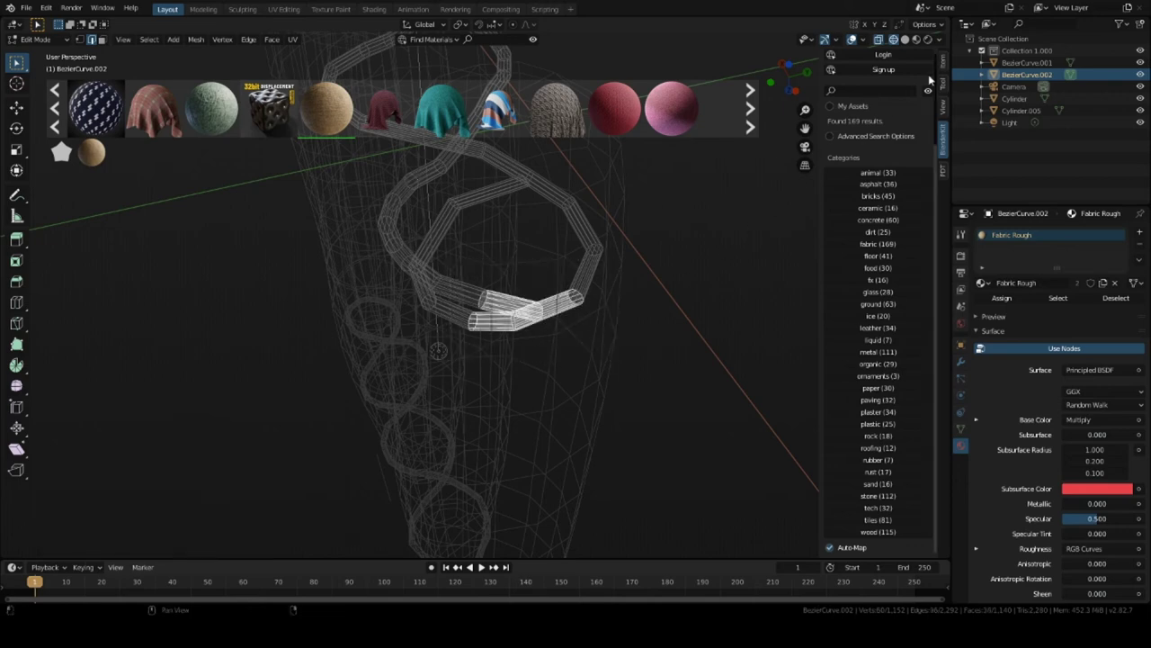
left_click(905, 39)
middle_click_drag(576, 270, 606, 278)
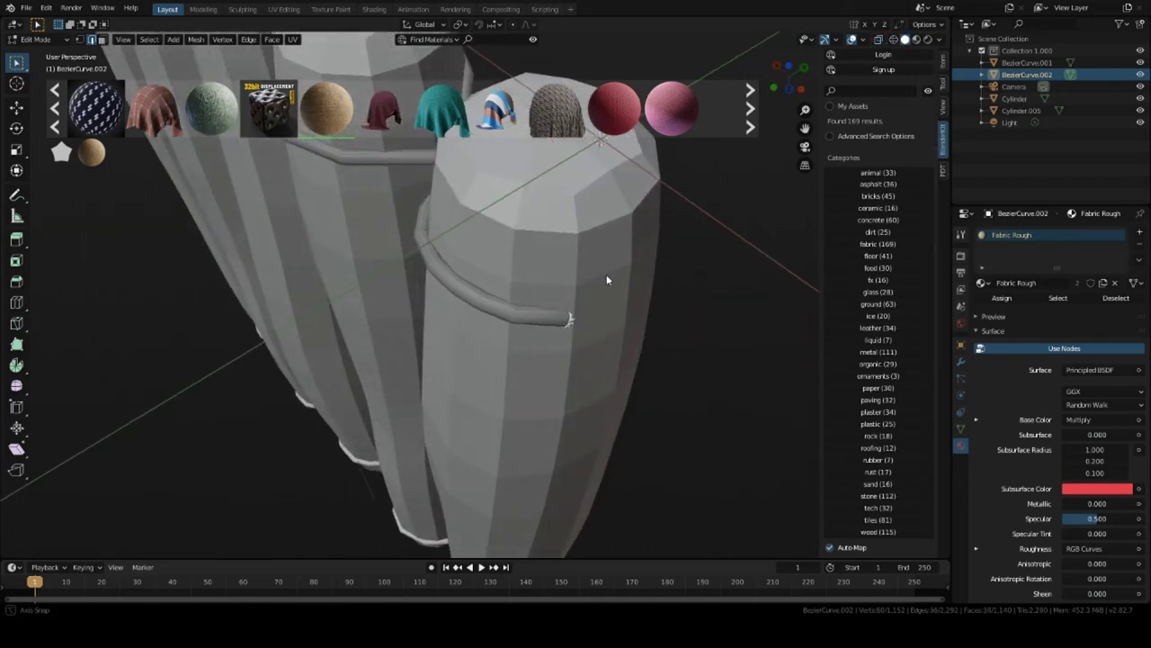
key("g")
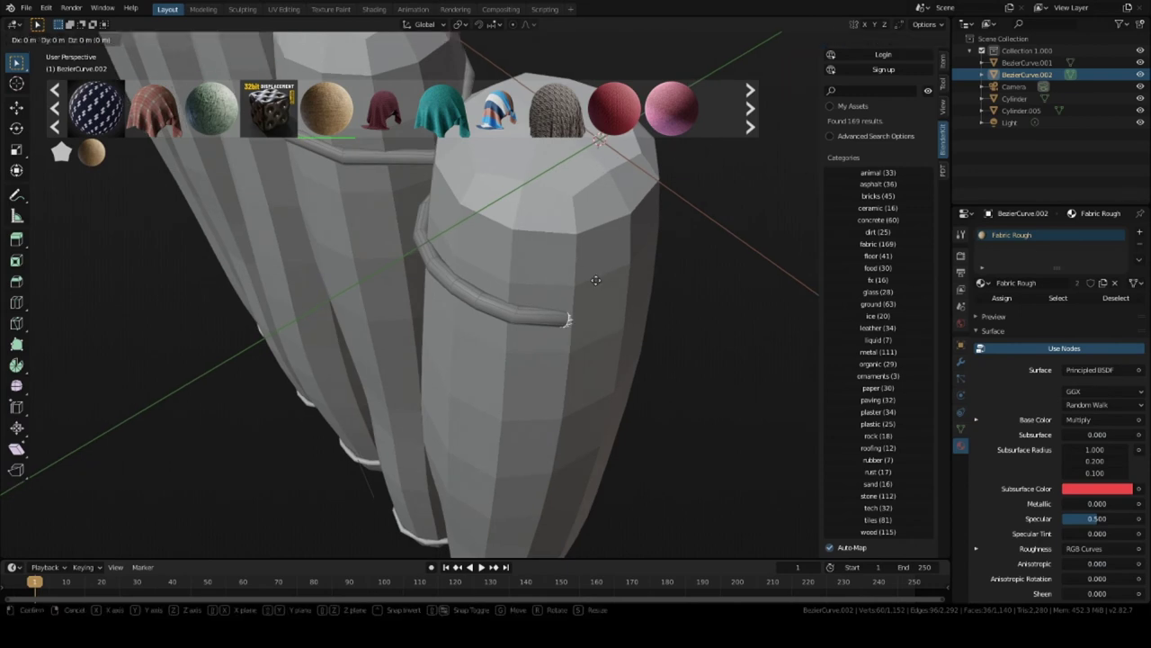
key("x")
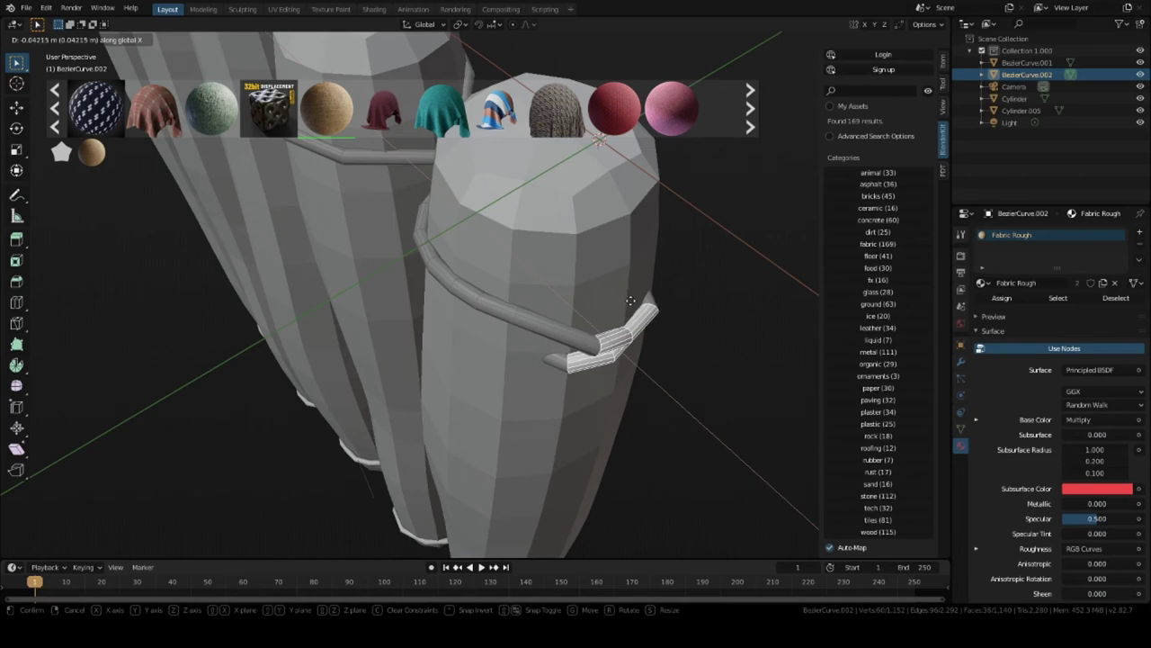
left_click(623, 303)
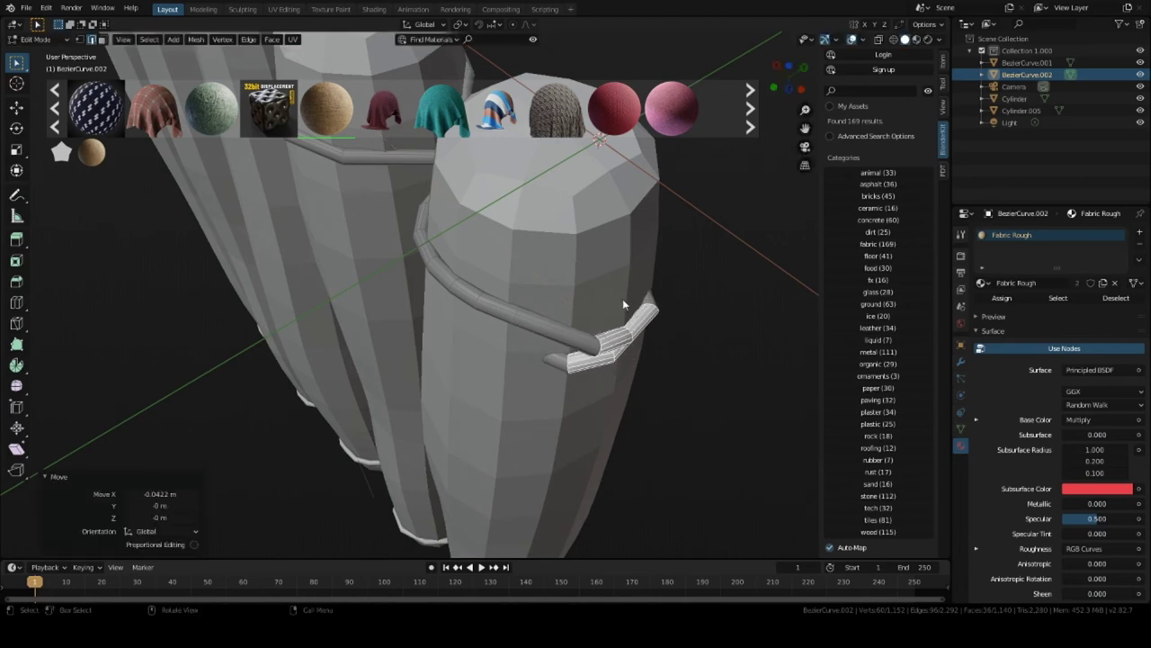
Move a ring partway along the rope end closer to the front log.
middle_click_drag(623, 299, 711, 229)
key("shift+z")
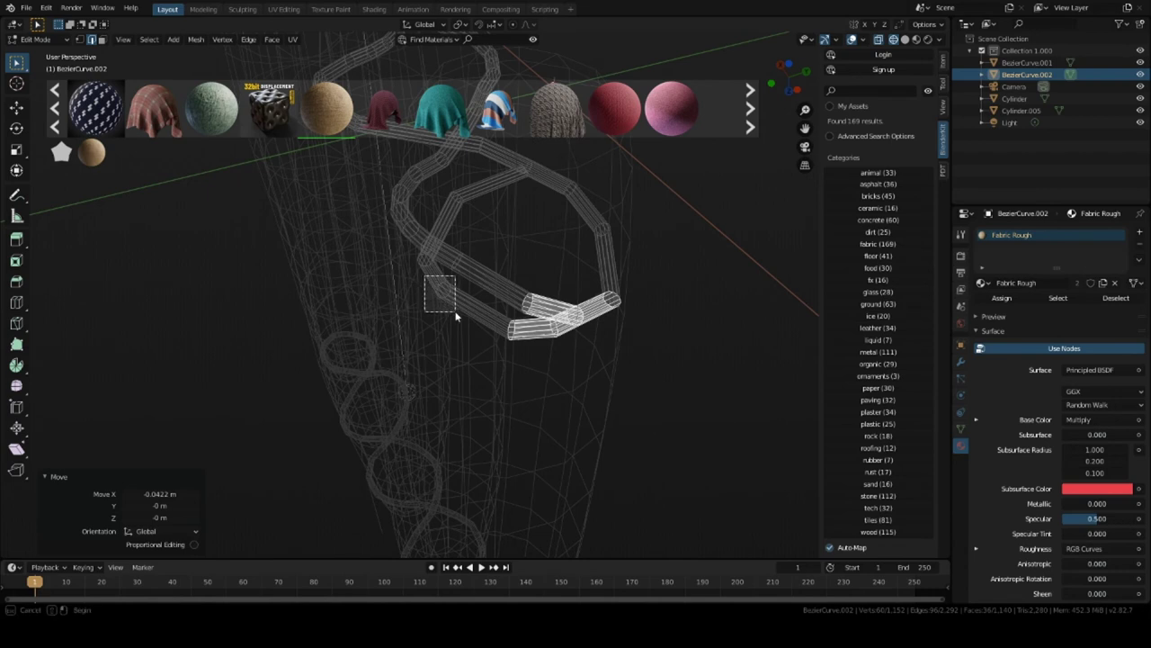
left_click_drag(456, 316, 458, 314)
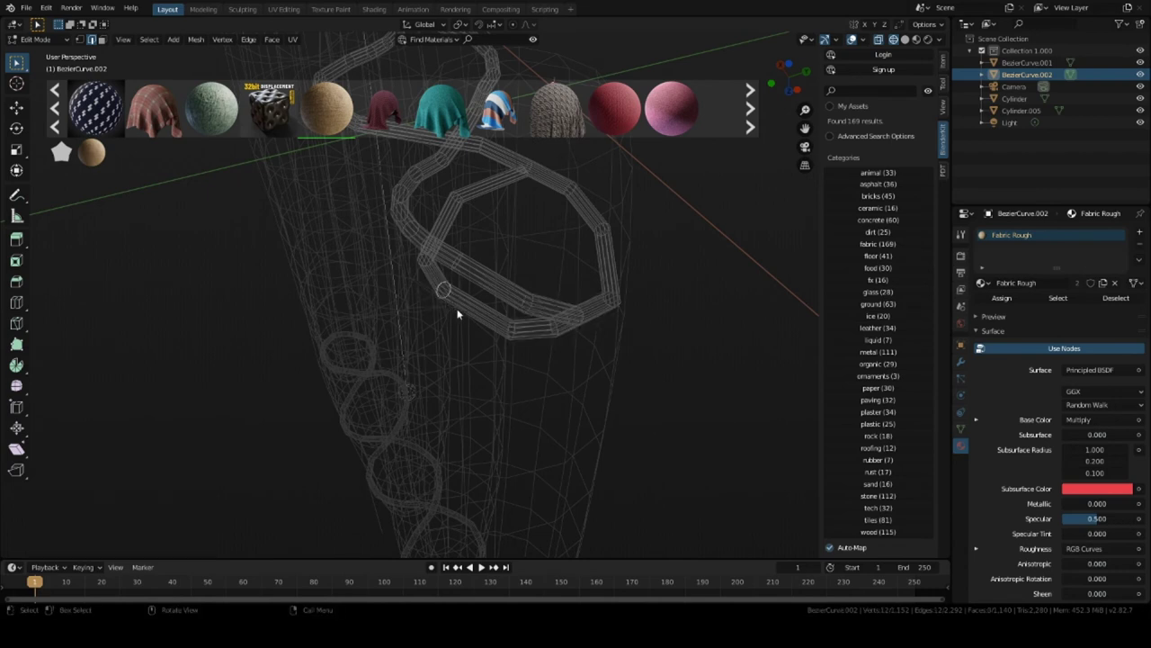
left_click(905, 40)
middle_click_drag(627, 244, 599, 262)
key("g")
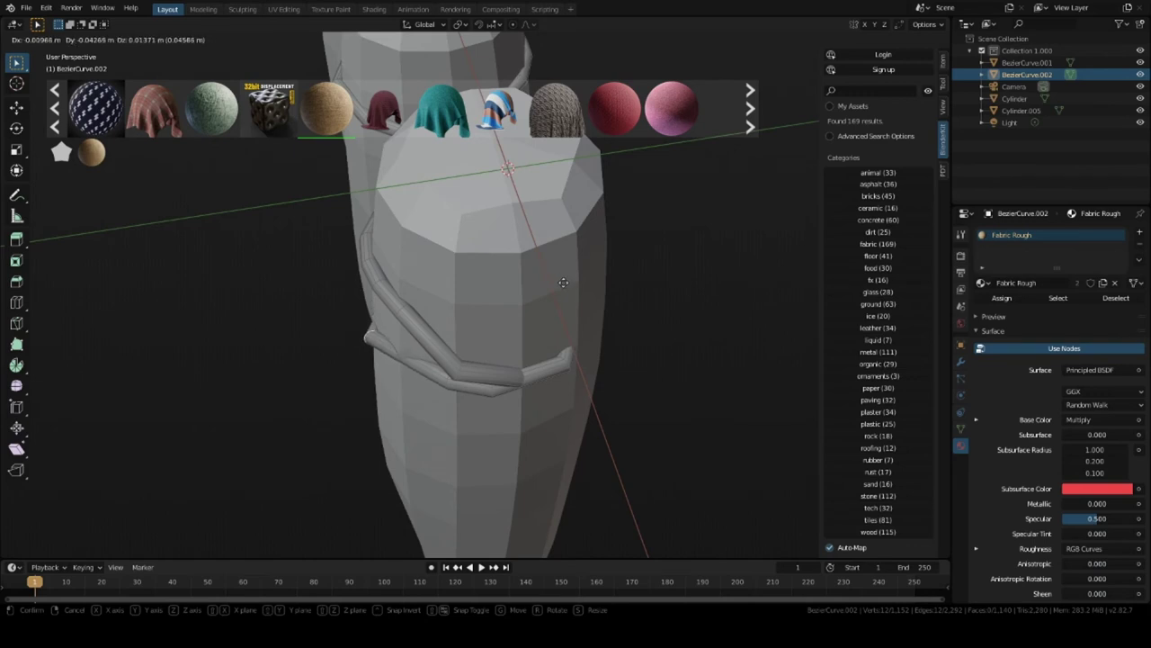
left_click(563, 283)
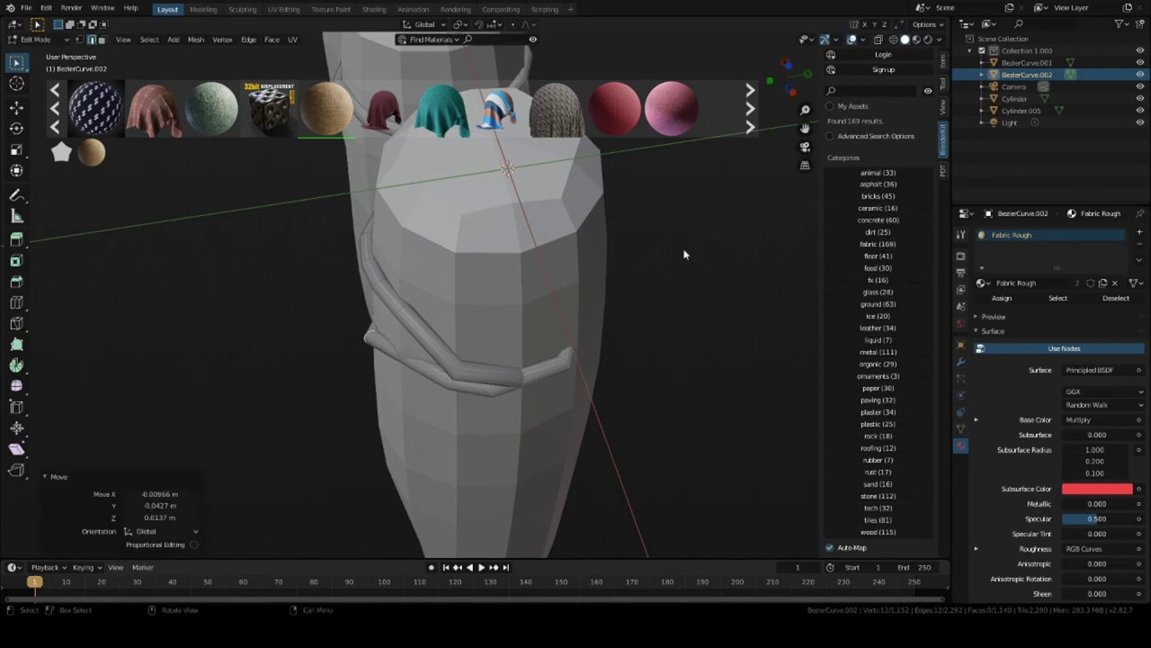
Edge-slide a ring near the rope's end by -0.350, then move it -0.00594, -0.0128, 0.00439 m.
left_click(894, 39)
mouse_move(684, 234)
middle_mouse_down()
mouse_move(709, 216)
mouse_move(497, 311)
middle_mouse_up()
left_click_drag(531, 322, 533, 324)
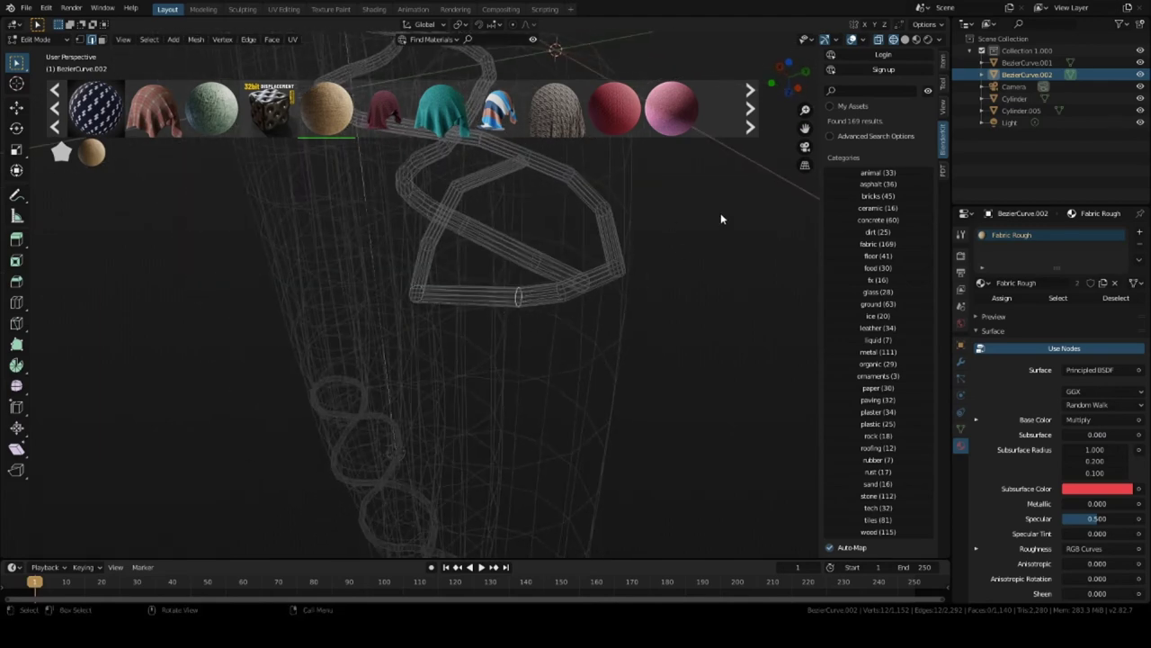
left_click(905, 39)
mouse_move(629, 270)
middle_mouse_down()
mouse_move(571, 301)
mouse_move(554, 356)
middle_mouse_up()
key("g")
key("g")
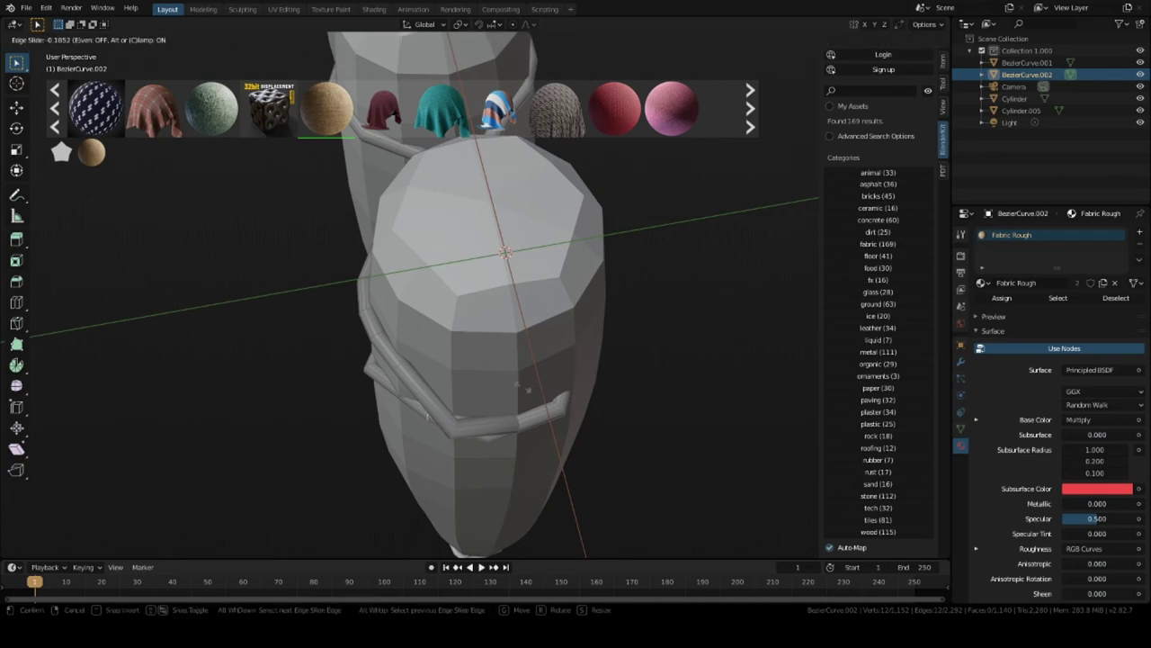
left_click(503, 406)
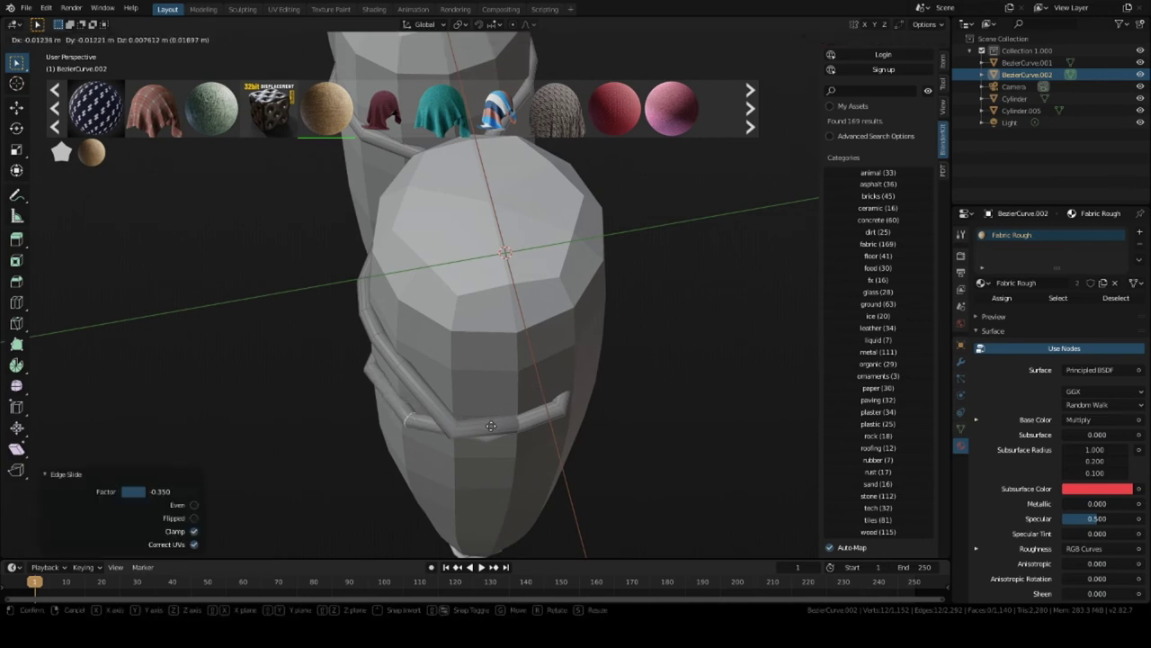
key("g")
left_click(490, 418)
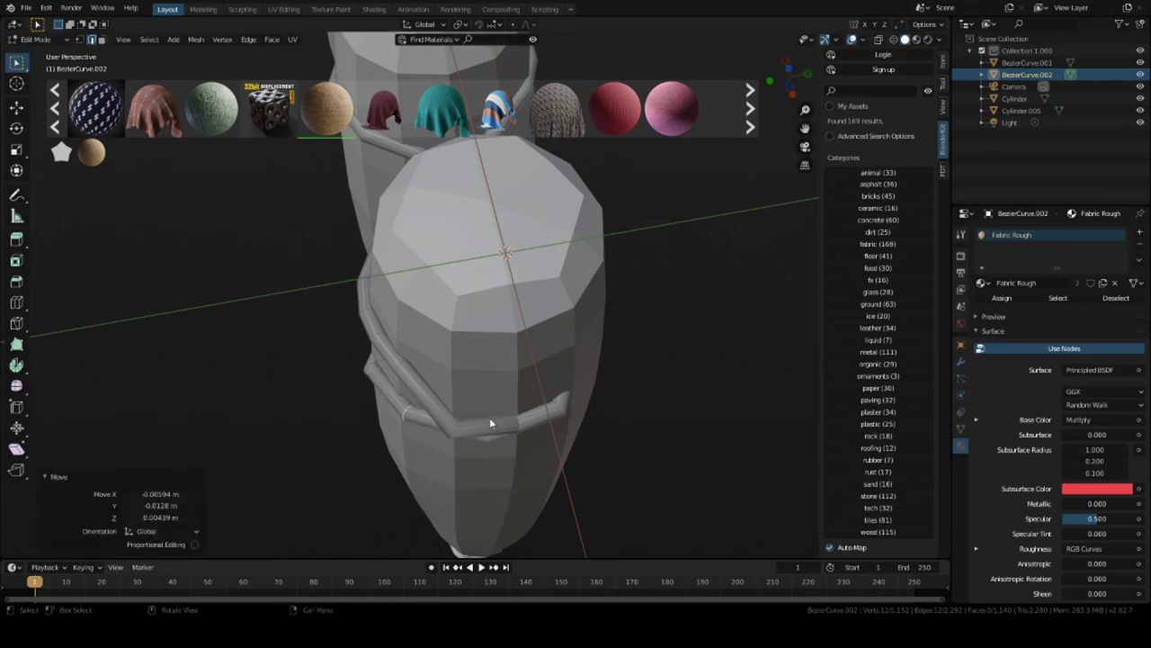
middle_click_drag(489, 417, 580, 384)
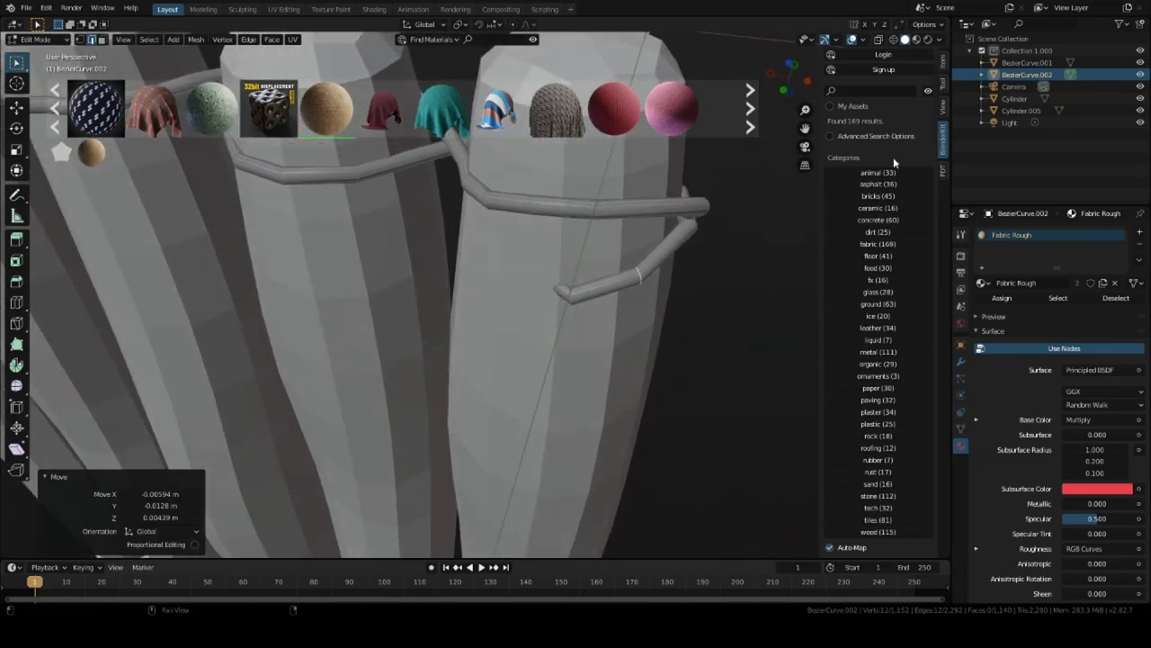
Select a rope segment and move the rope's end point to a new place.
left_click(893, 39)
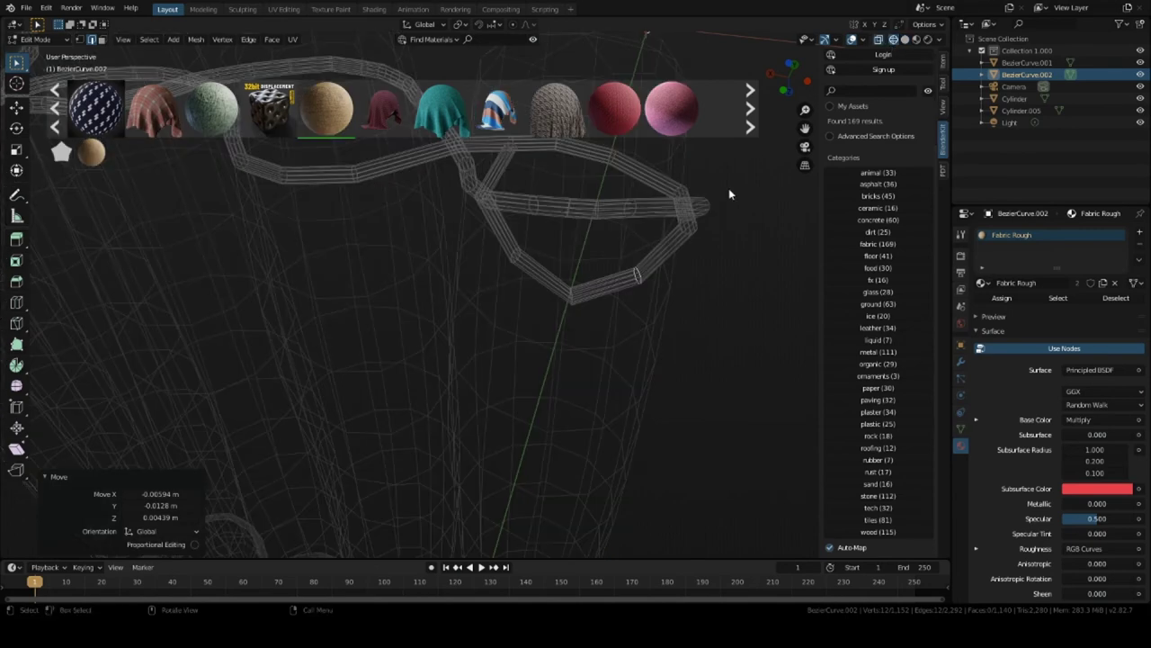
middle_click_drag(494, 227, 530, 239)
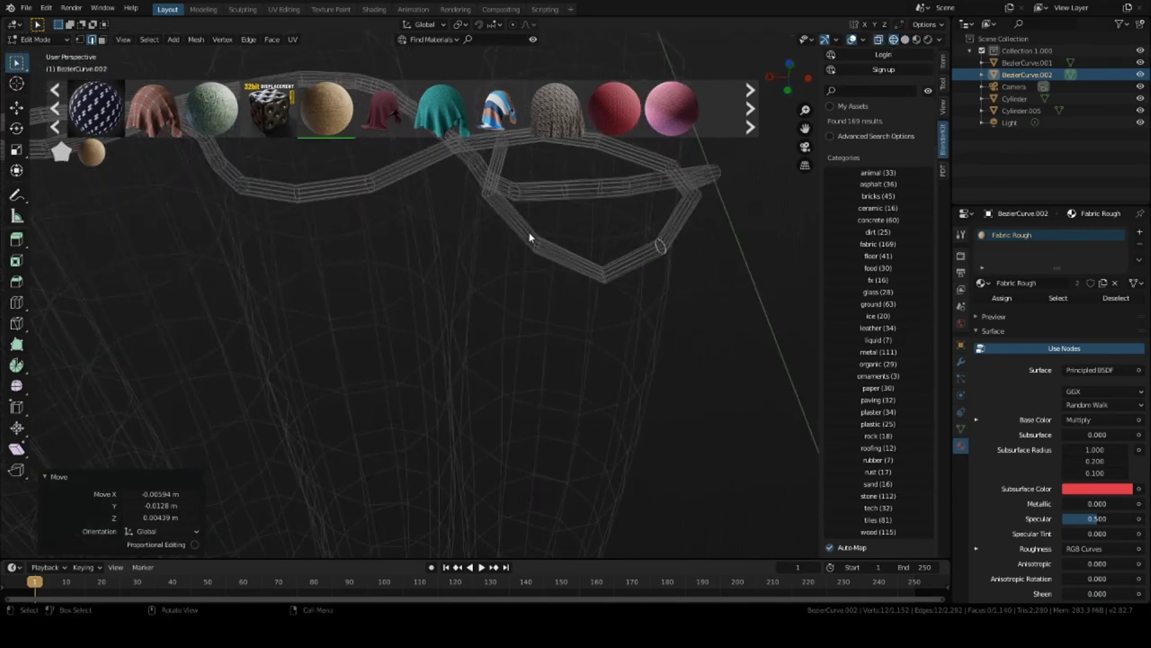
left_click_drag(516, 220, 612, 311)
middle_click_drag(611, 311, 544, 312)
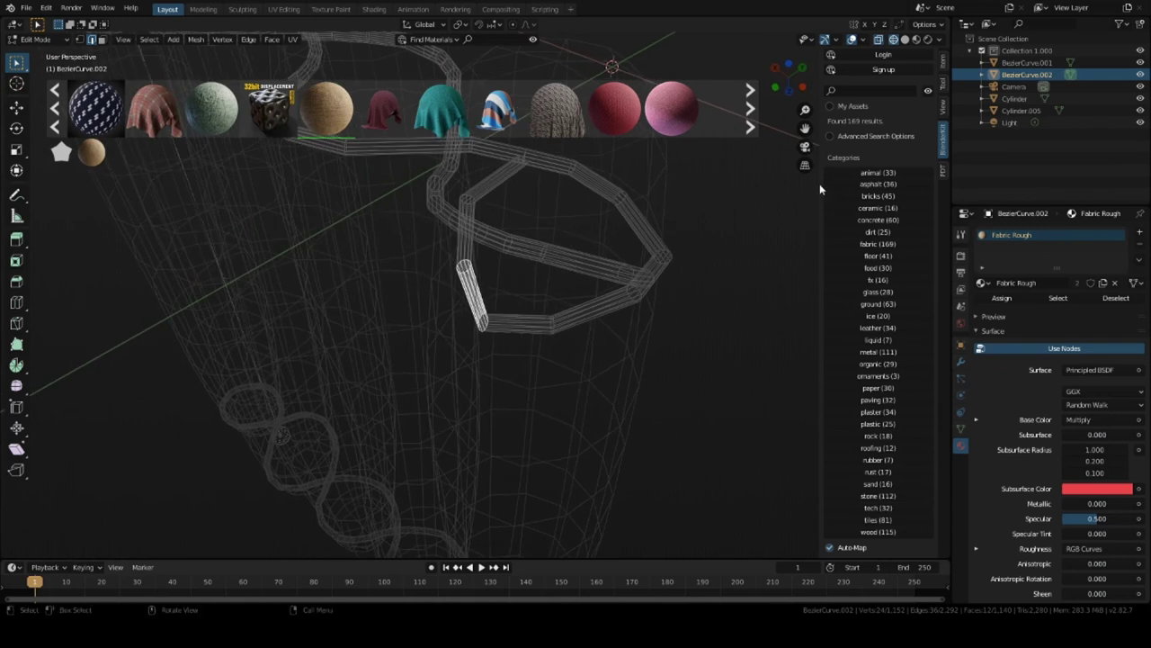
left_click(904, 39)
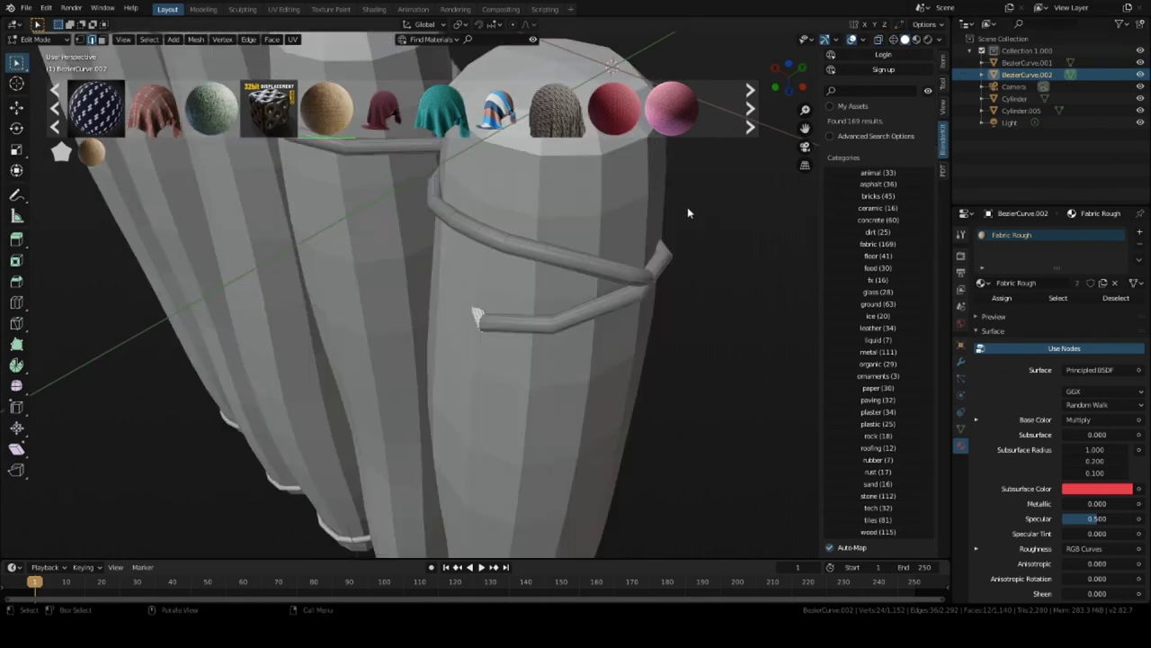
key("g")
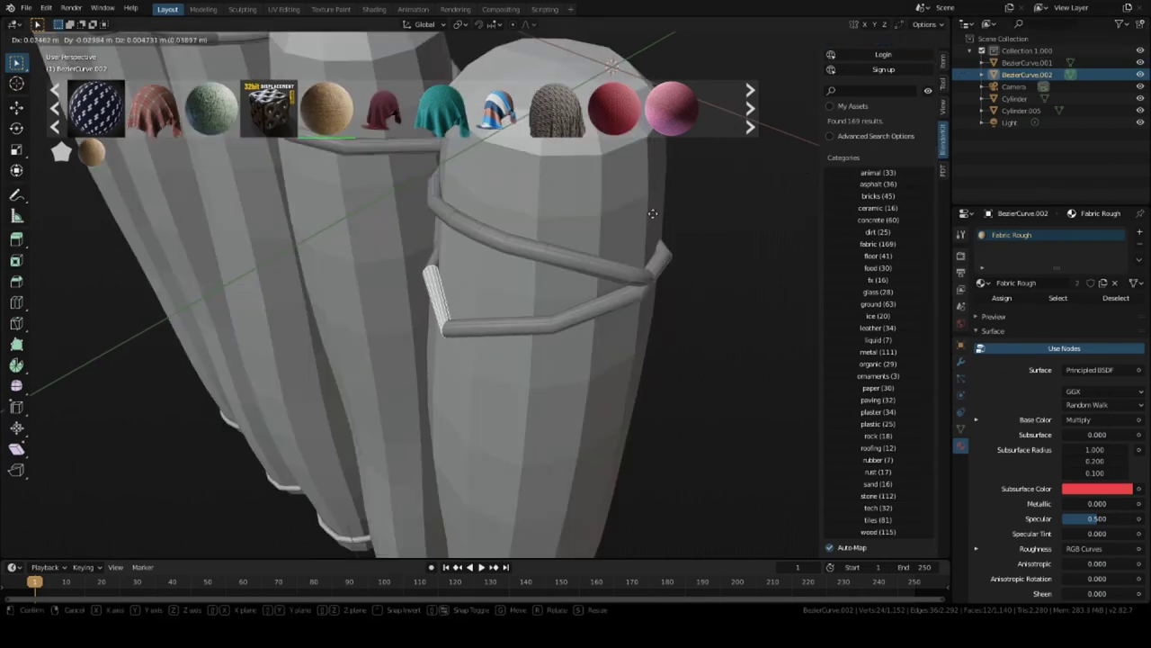
left_click(653, 213)
scroll(545, 270, "up", 3)
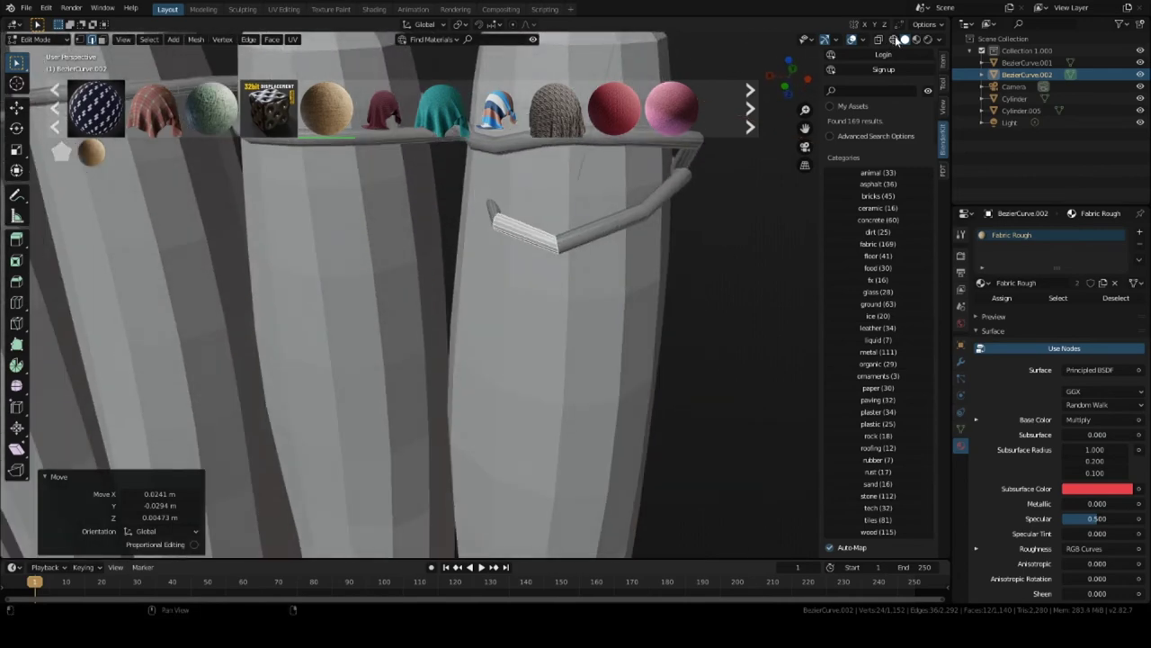
Rotate the rope tip by 13.3° and reposition it.
left_click(893, 40)
left_click(558, 249)
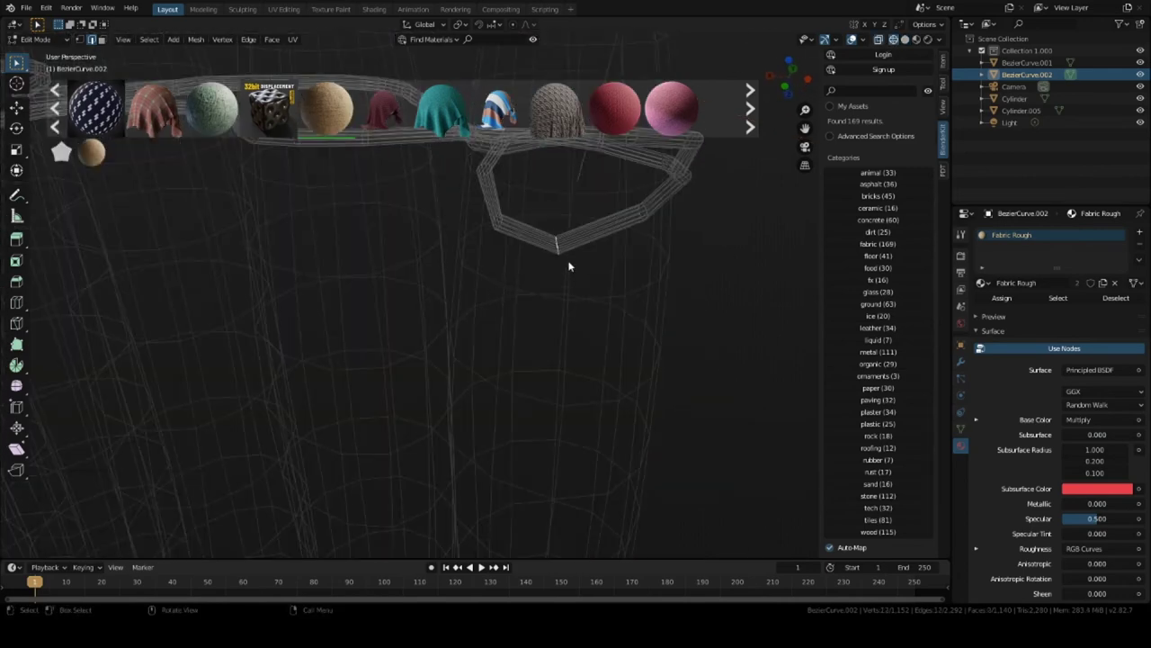
key("r")
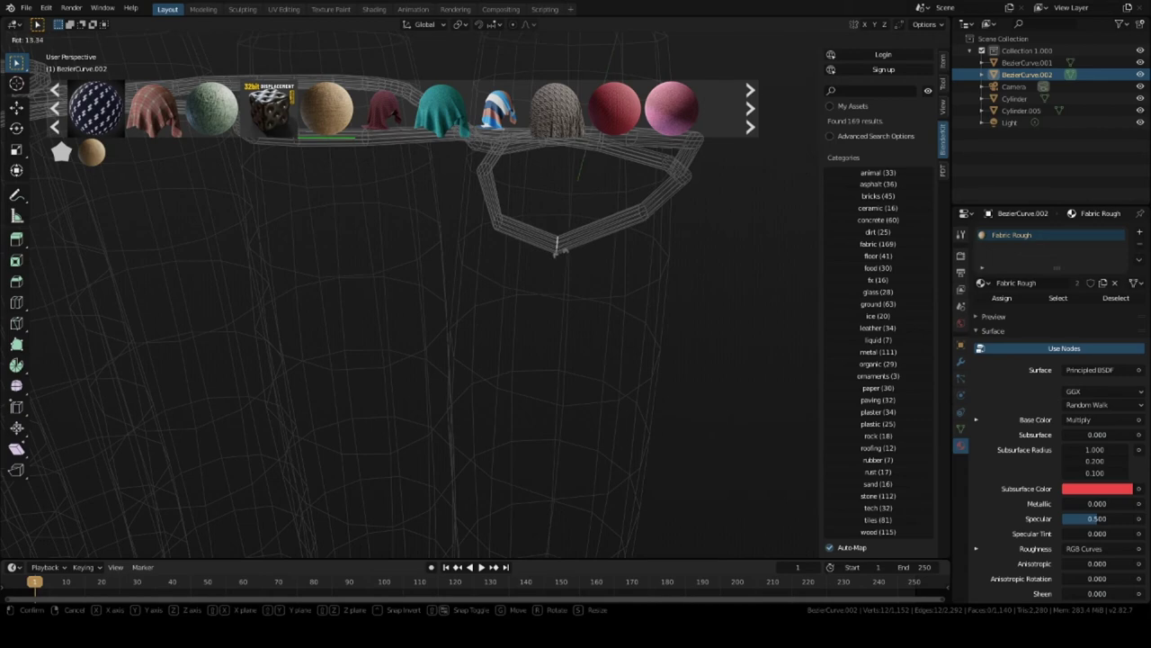
left_click(556, 252)
key("g")
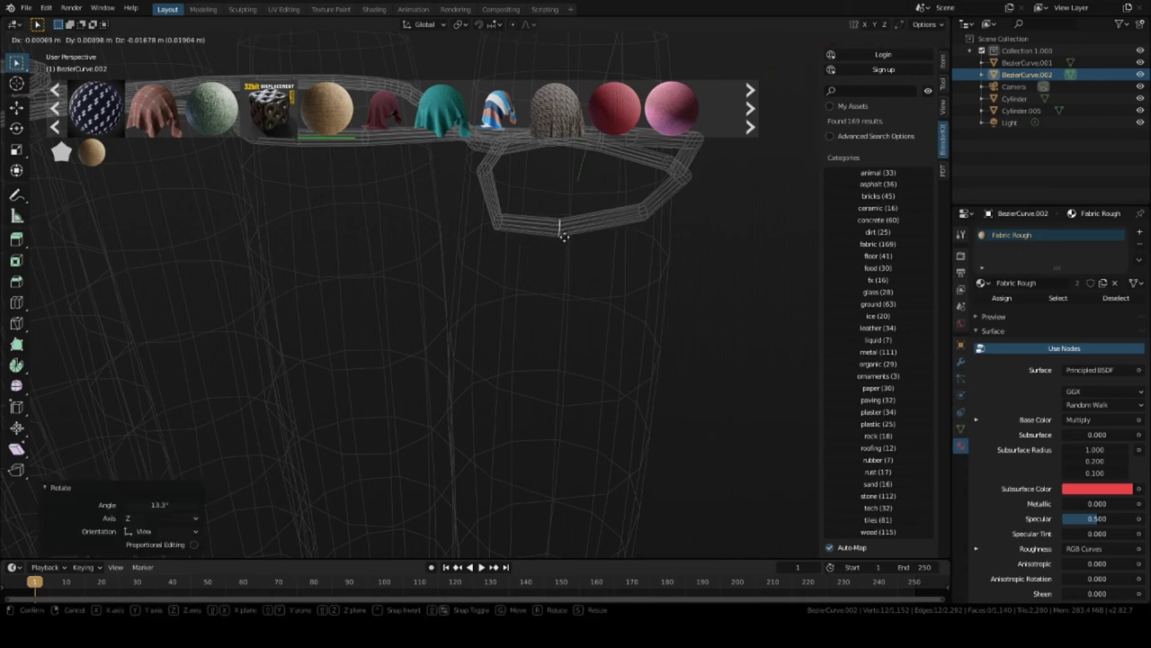
left_click(564, 236)
Move the rope point near the loop's end to a new spot.
middle_click_drag(574, 252, 595, 233)
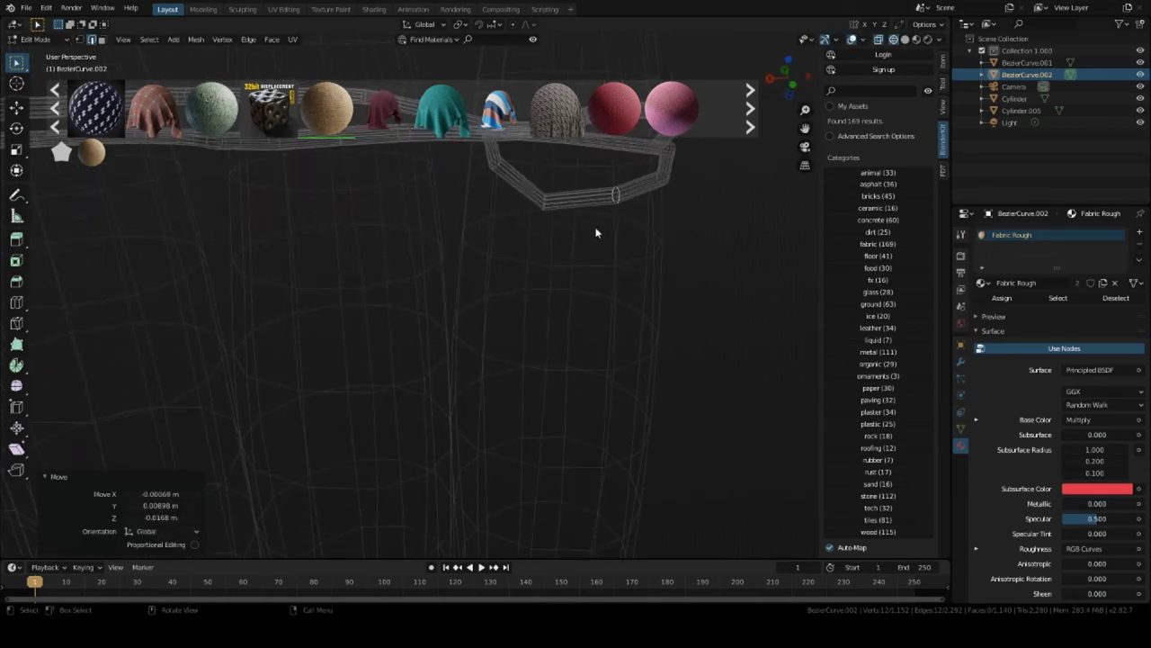
left_click_drag(502, 167, 524, 181)
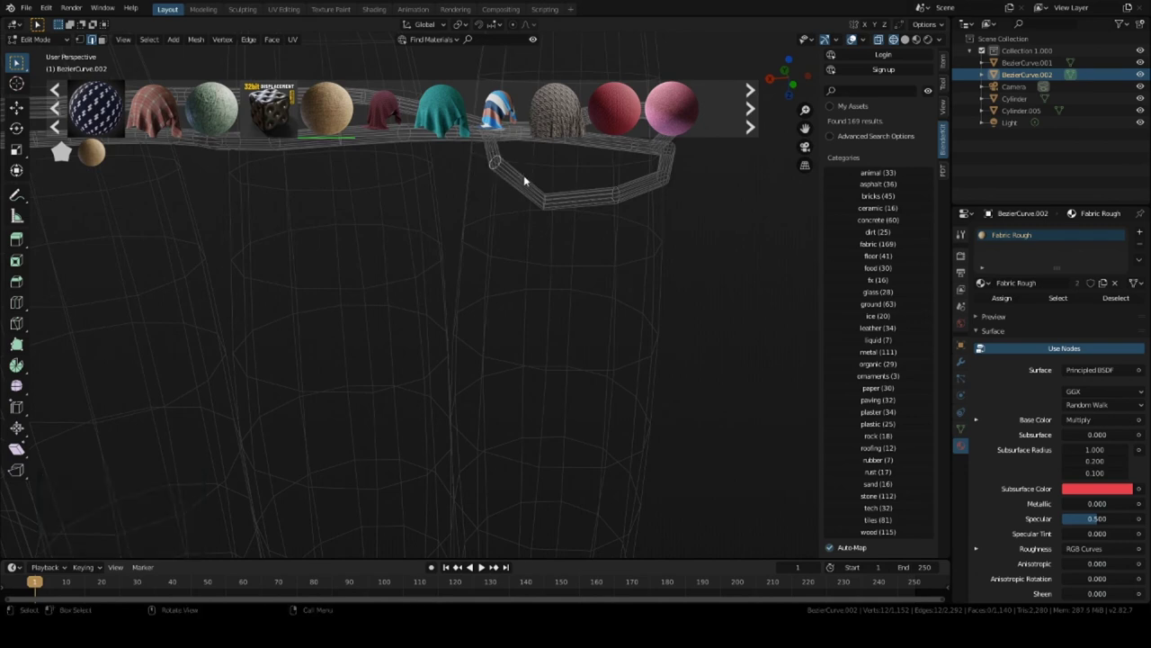
middle_click_drag(523, 176, 493, 181)
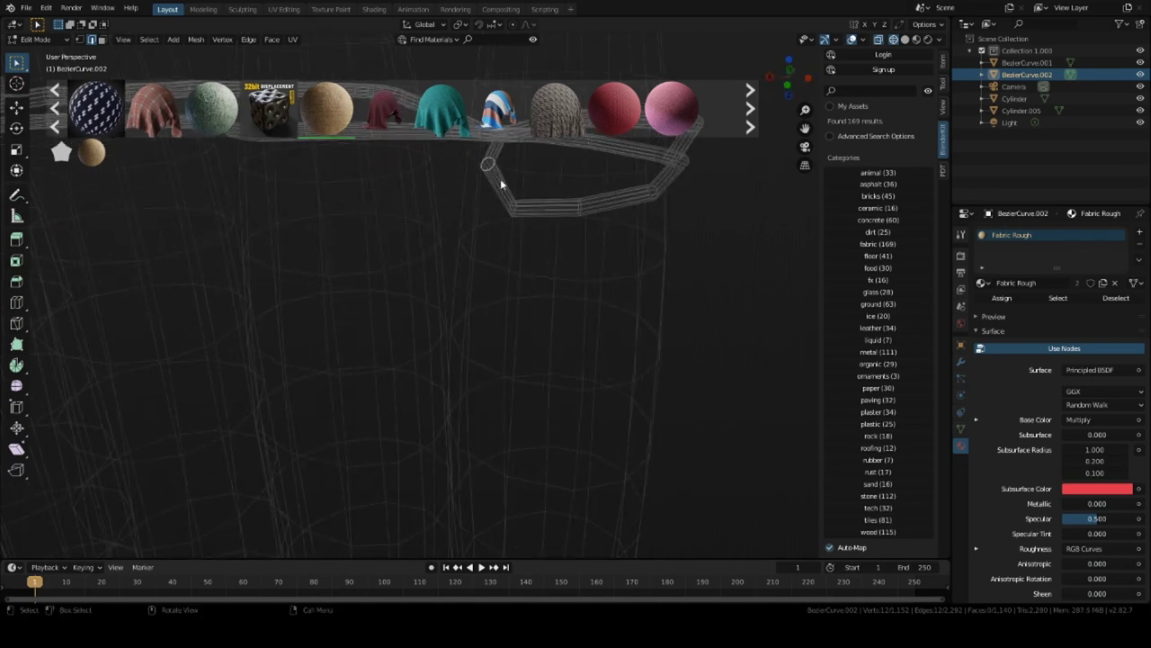
key("g")
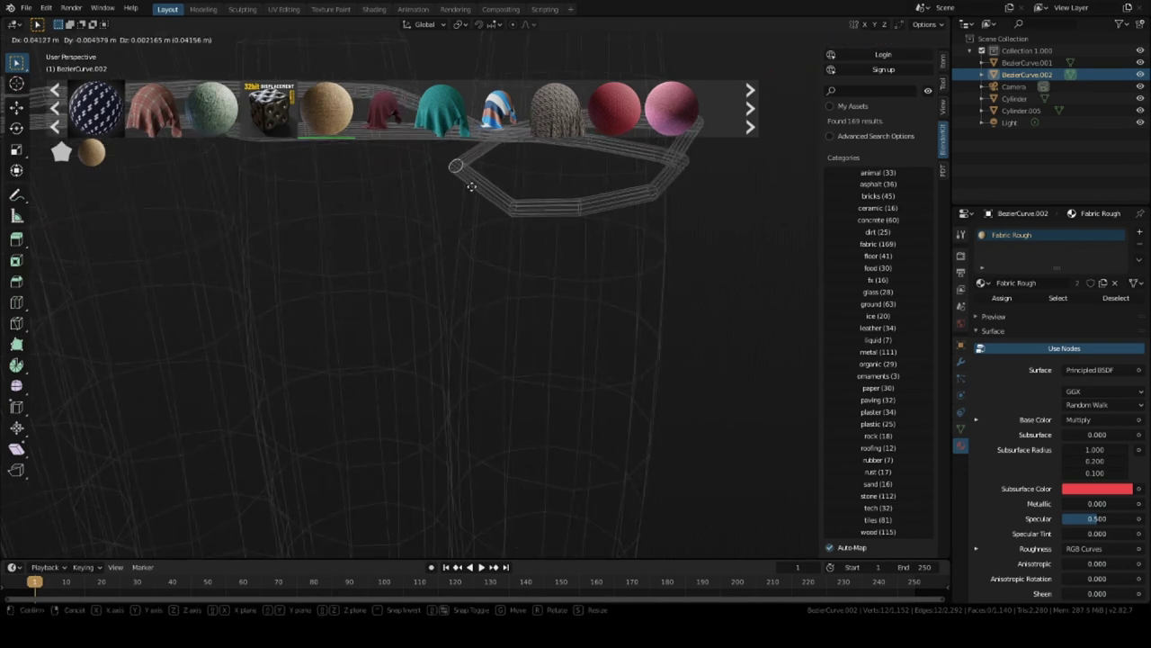
left_click(473, 186)
Edge-slide the rope's end section along the rope, then move it into place.
left_click_drag(493, 187, 541, 256)
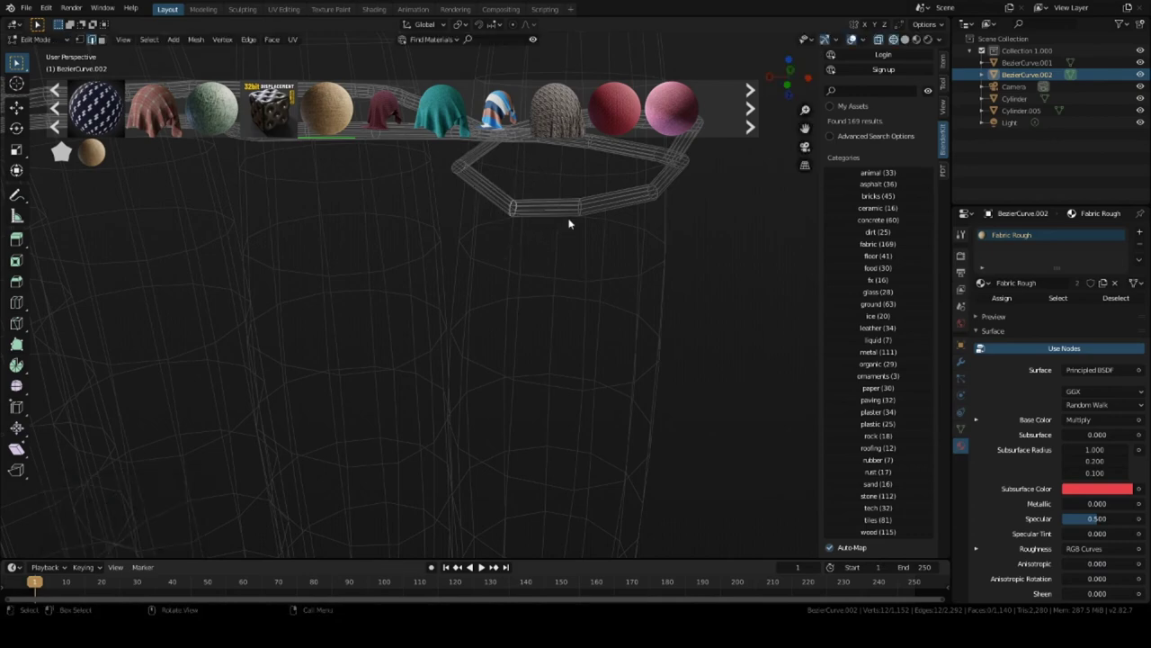
left_click(905, 39)
mouse_move(576, 225)
middle_mouse_down()
mouse_move(600, 219)
mouse_move(590, 227)
middle_mouse_up()
key("g")
key("g")
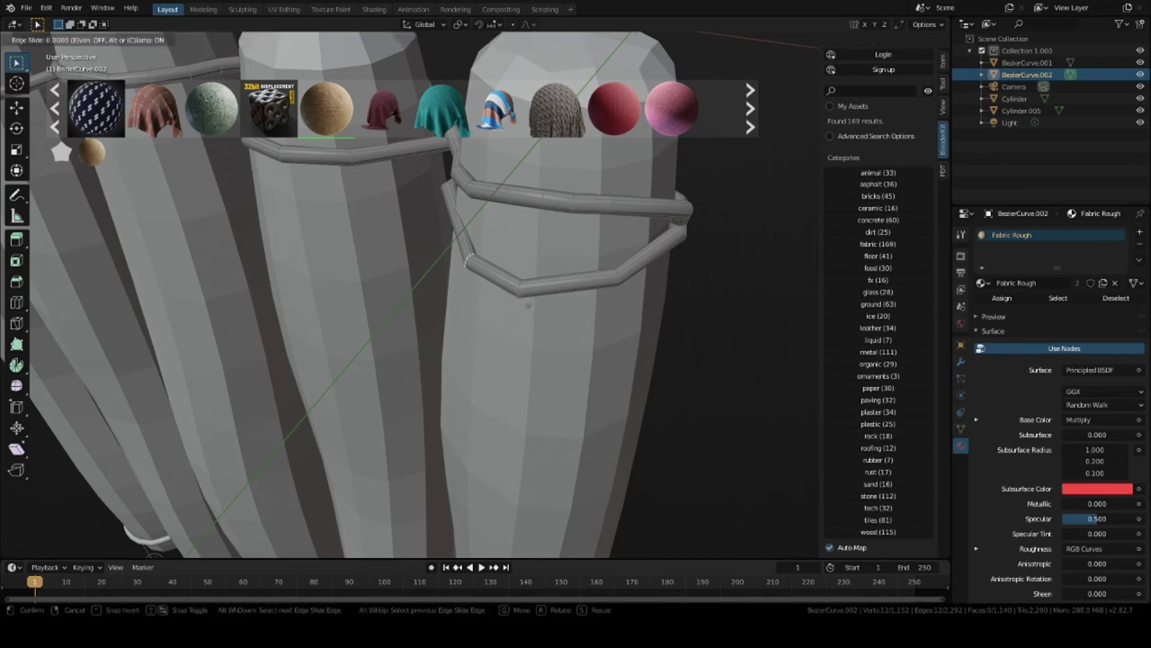
left_click(512, 304)
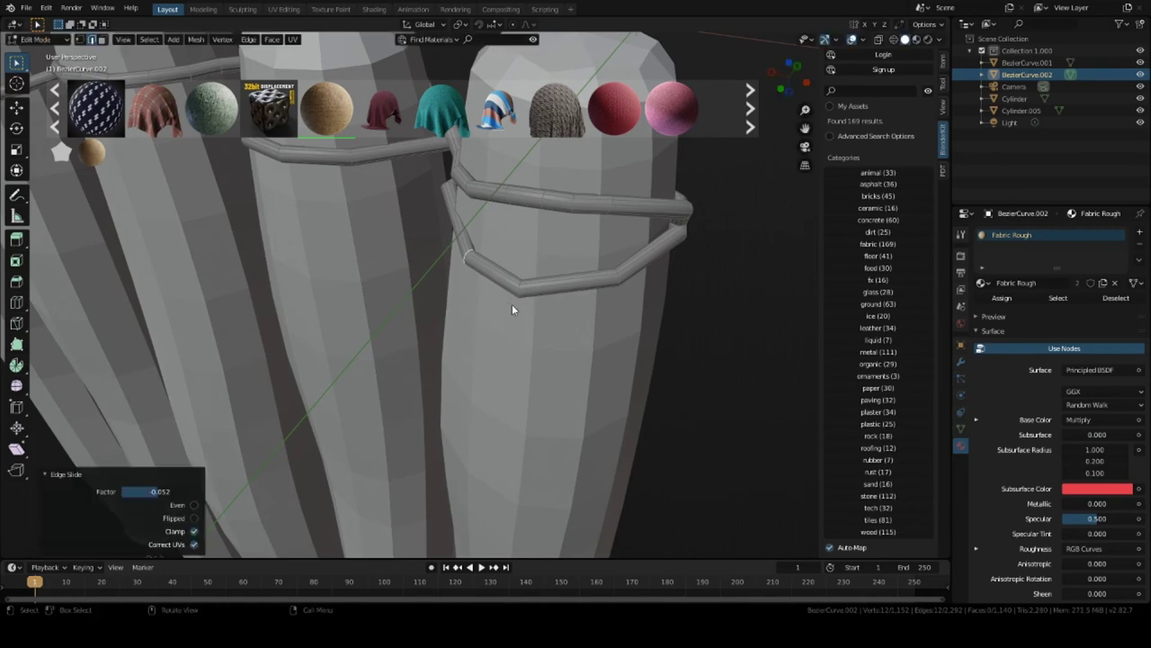
key("g")
left_click(492, 309)
middle_click_drag(493, 313, 686, 287)
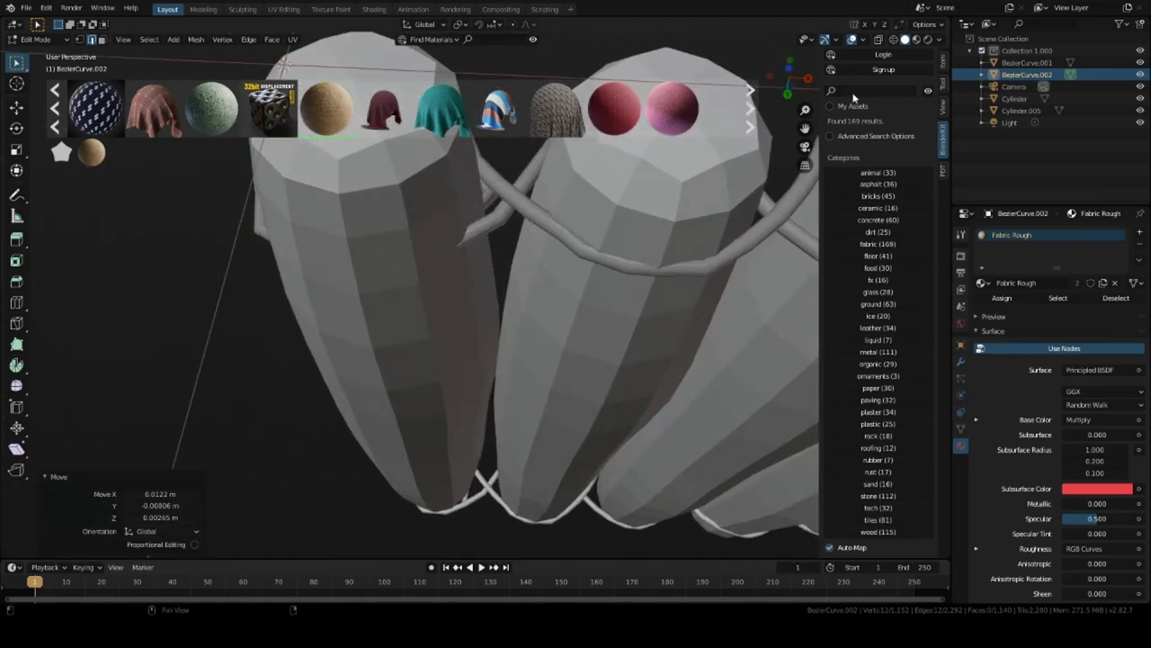
Extrude the rope's open end ring around the log and close it into a loop.
left_click(893, 39)
mouse_move(540, 270)
middle_mouse_down()
mouse_move(471, 226)
mouse_move(527, 196)
middle_mouse_up()
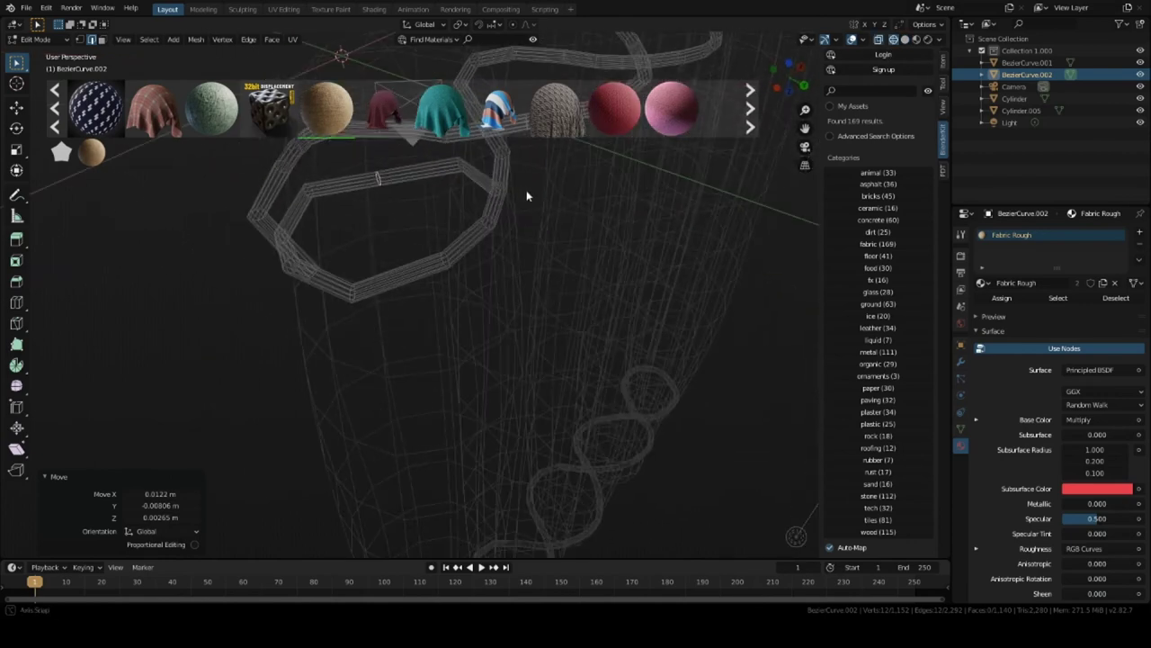
left_click_drag(416, 214, 462, 313)
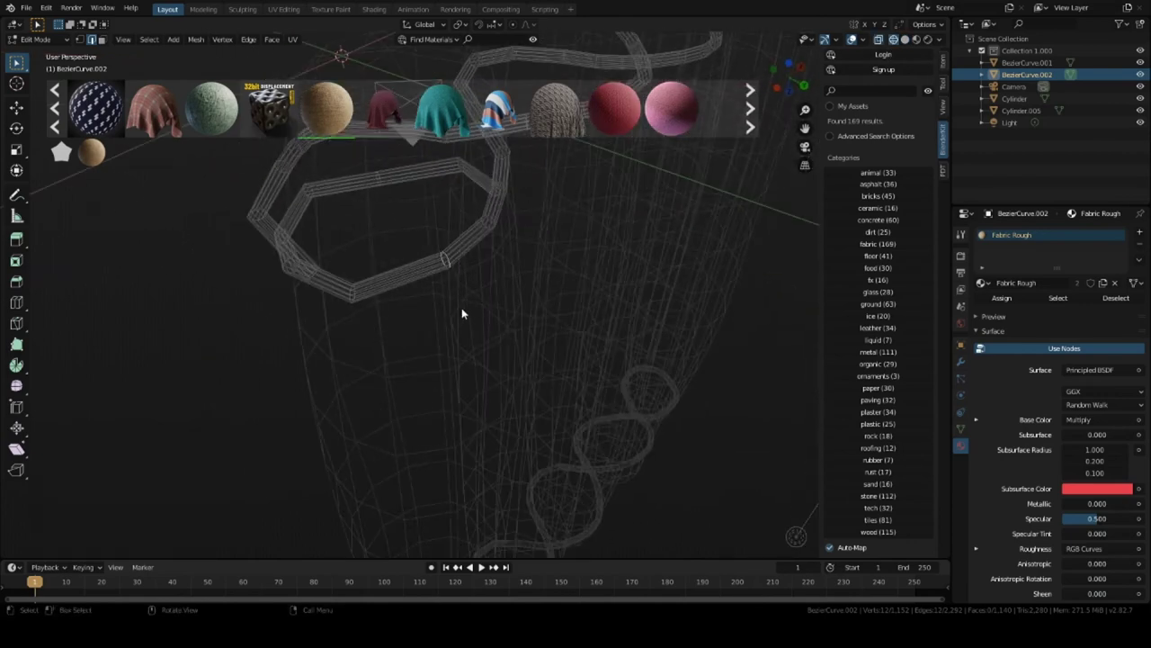
left_click_drag(409, 201, 510, 300)
middle_click_drag(510, 301, 779, 177)
left_click(905, 39)
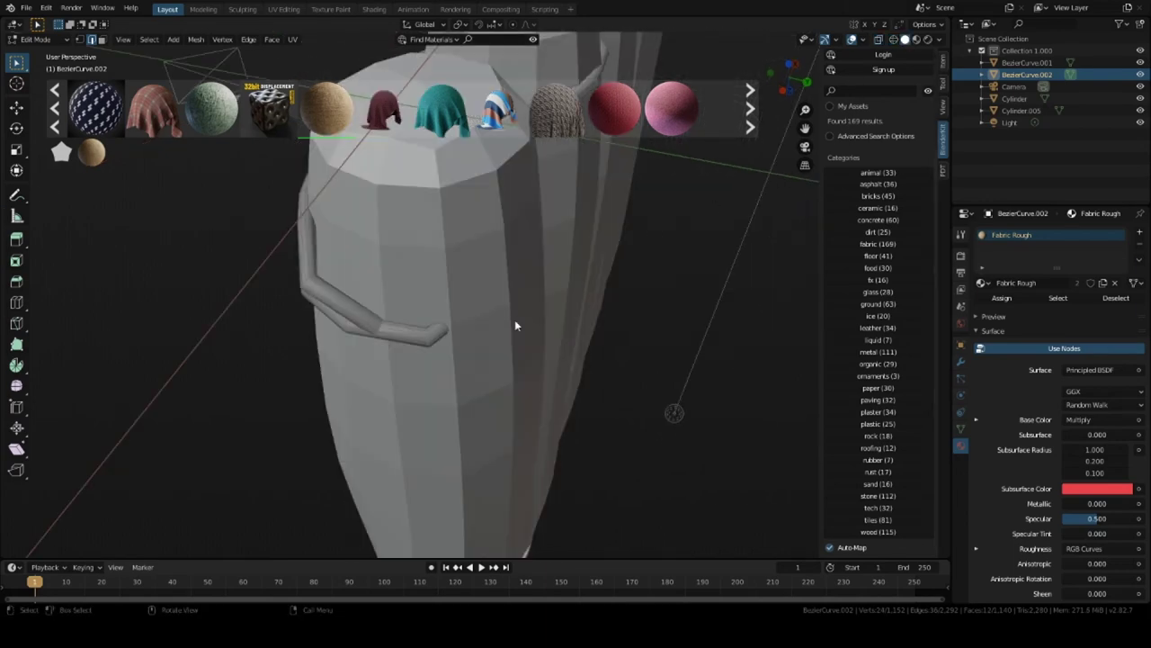
key("e")
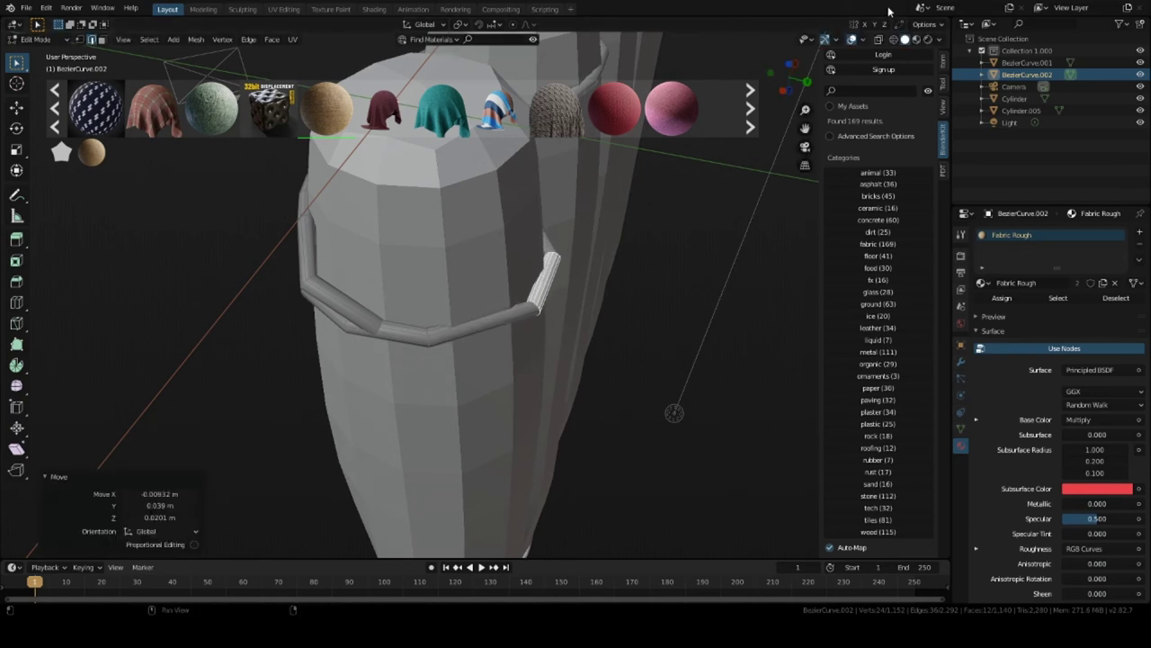
key("alt+c")
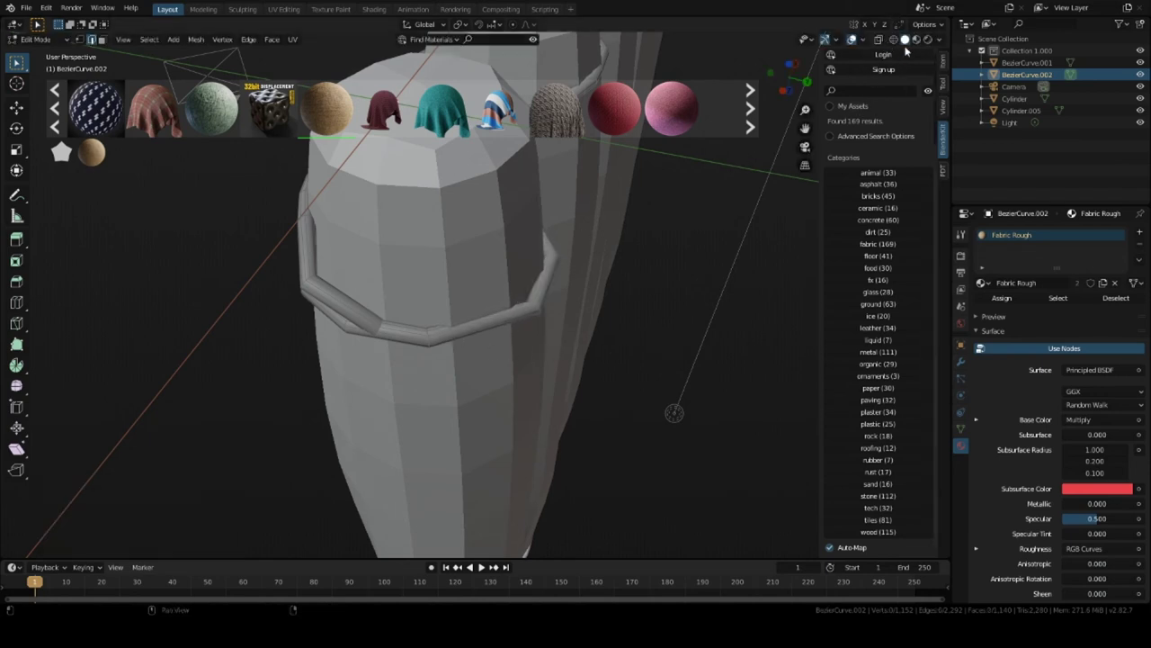
Nudge a rope point -0.00321 m in X and 0.0102 m in Y, then select another loop point.
left_click(893, 40)
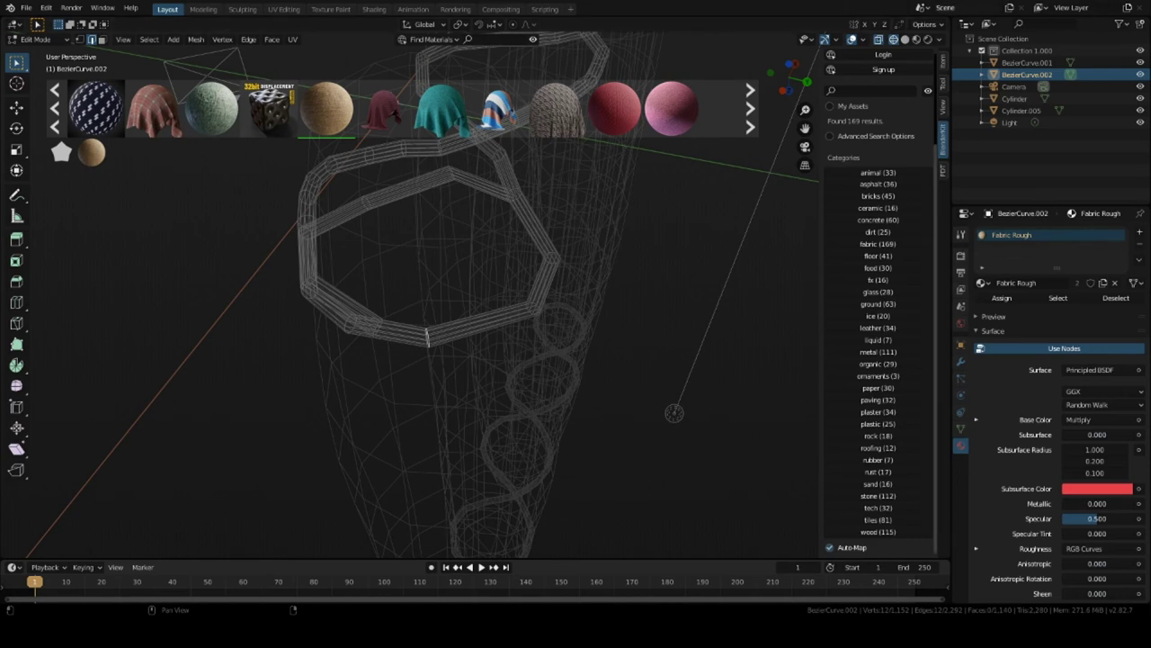
left_click(904, 40)
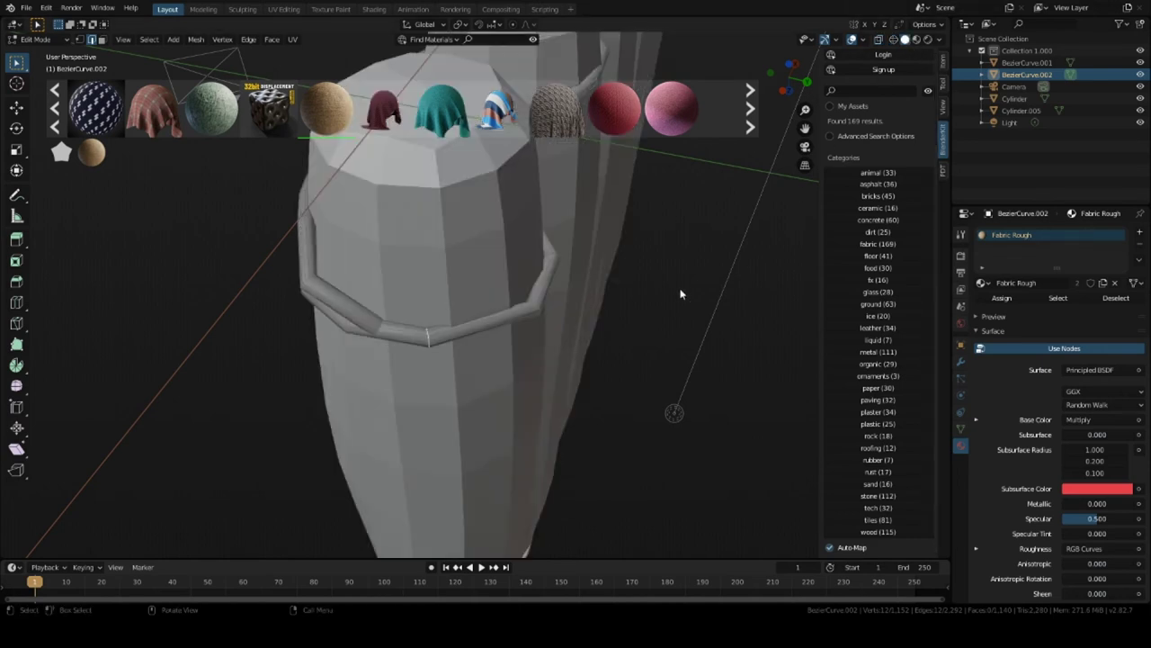
middle_click_drag(681, 290, 540, 341)
key("g")
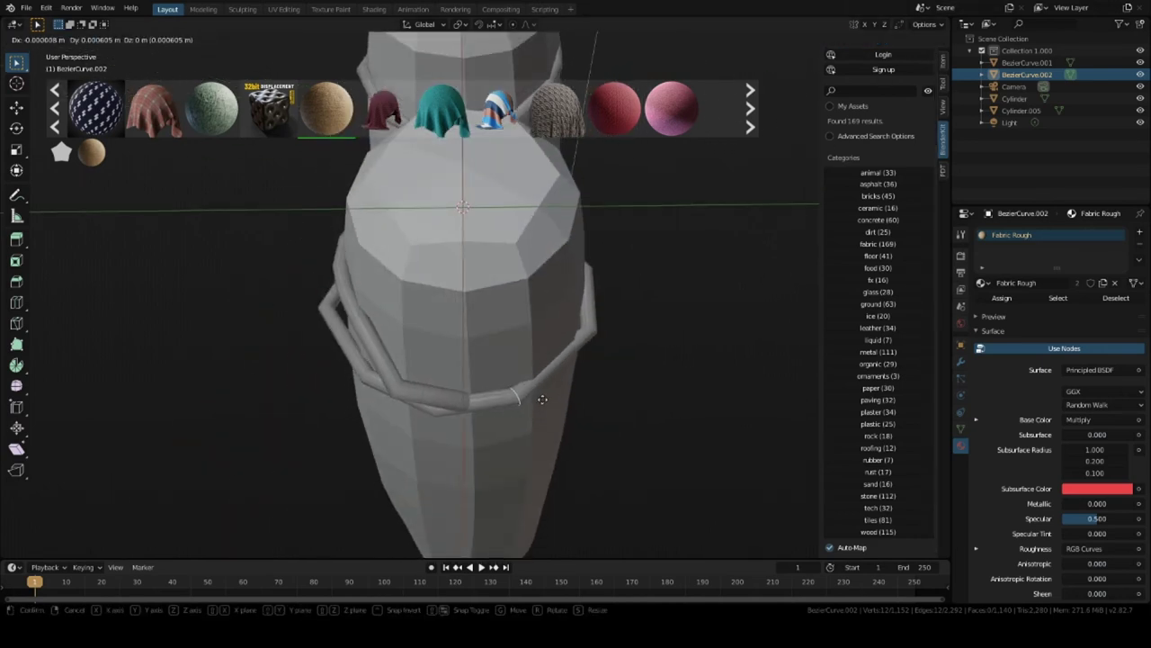
left_click(553, 405)
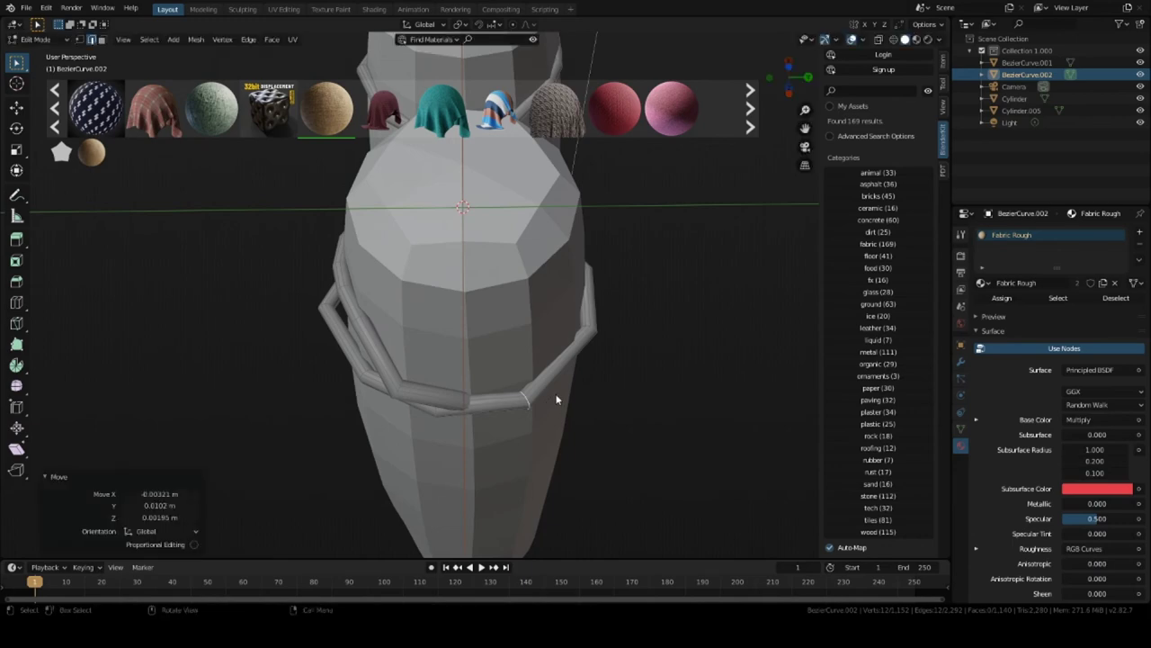
mouse_move(555, 399)
middle_mouse_down()
mouse_move(516, 378)
mouse_move(419, 383)
middle_mouse_up()
left_click(880, 41)
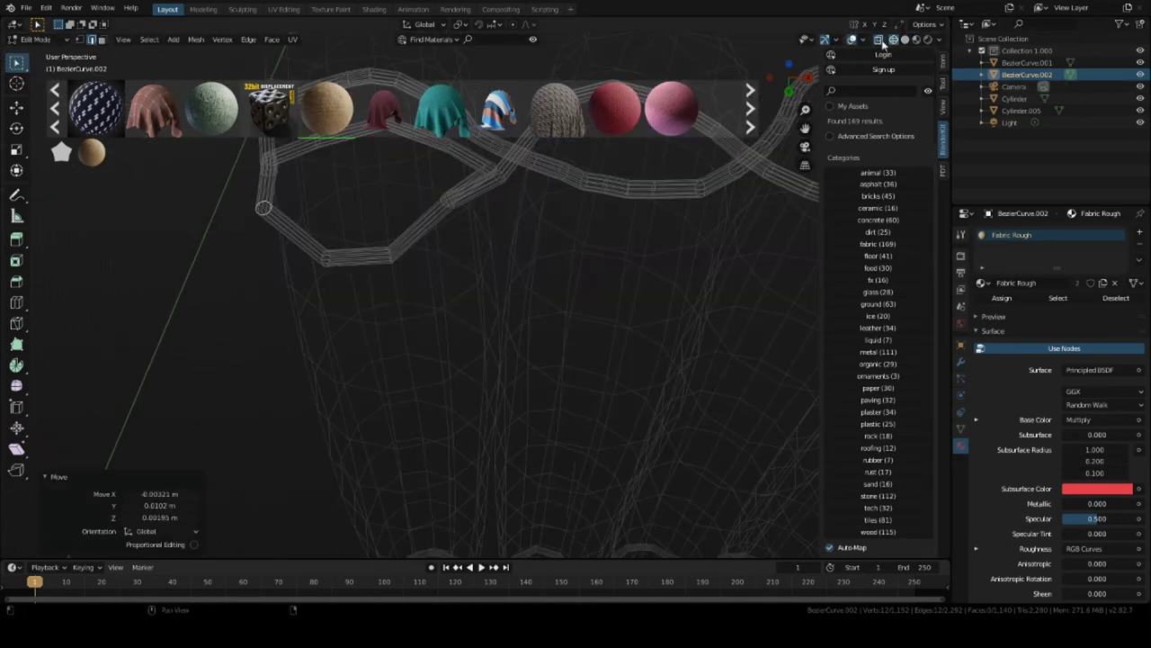
middle_click_drag(438, 210, 419, 235)
left_click_drag(419, 227, 457, 282)
Move the selected rope point to a new position against the log.
left_click(906, 39)
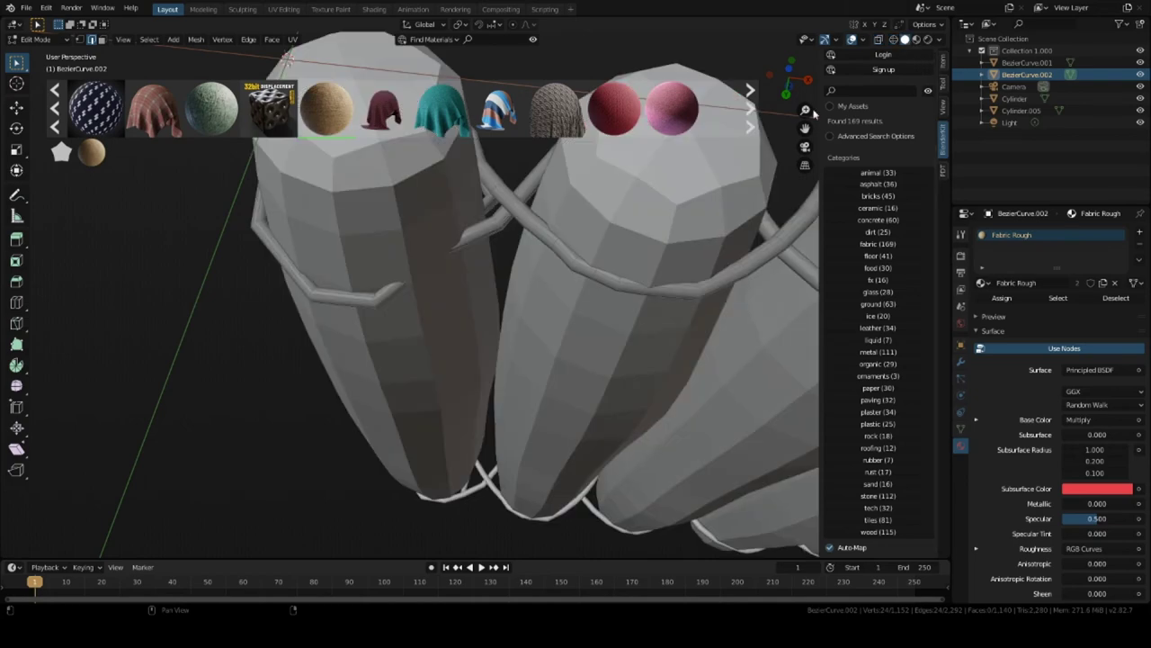
middle_click_drag(485, 270, 503, 281)
key("g")
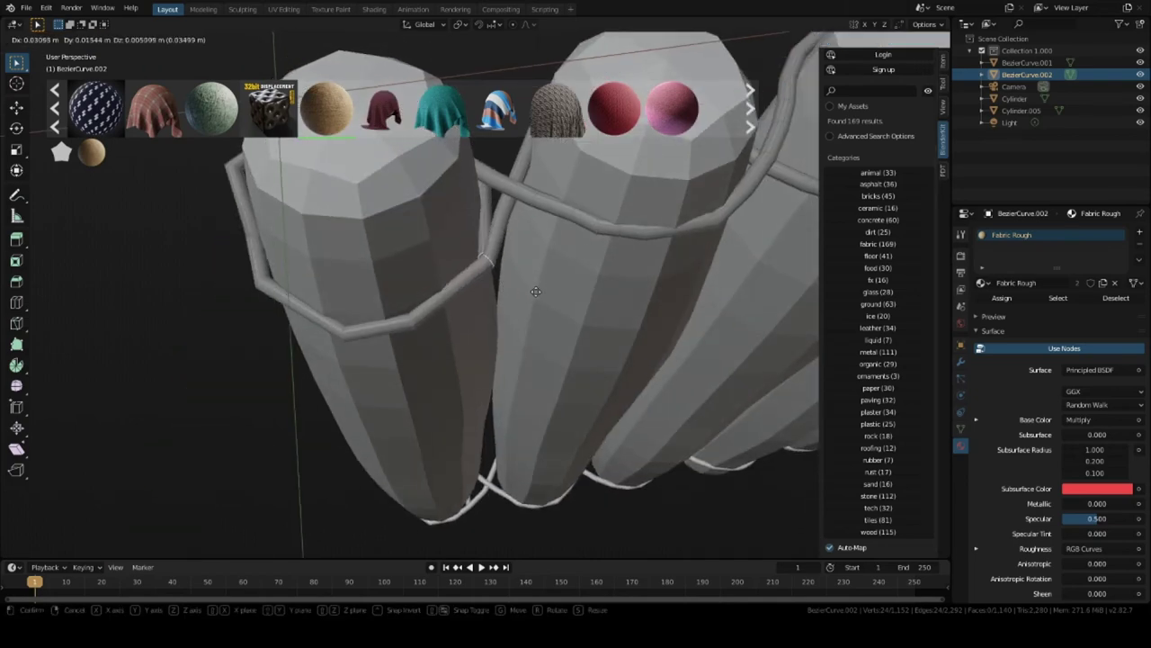
left_click(533, 295)
scroll(444, 315, "up", 5)
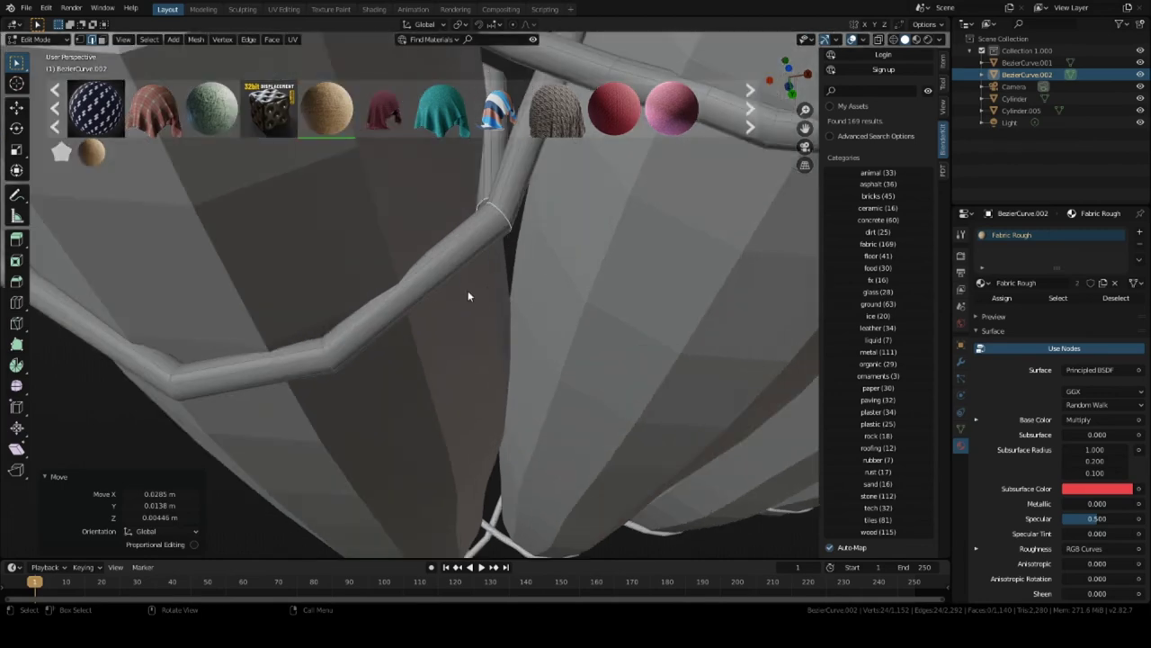
Scale the rope junction section between the logs down to 0.624.
left_click(483, 241)
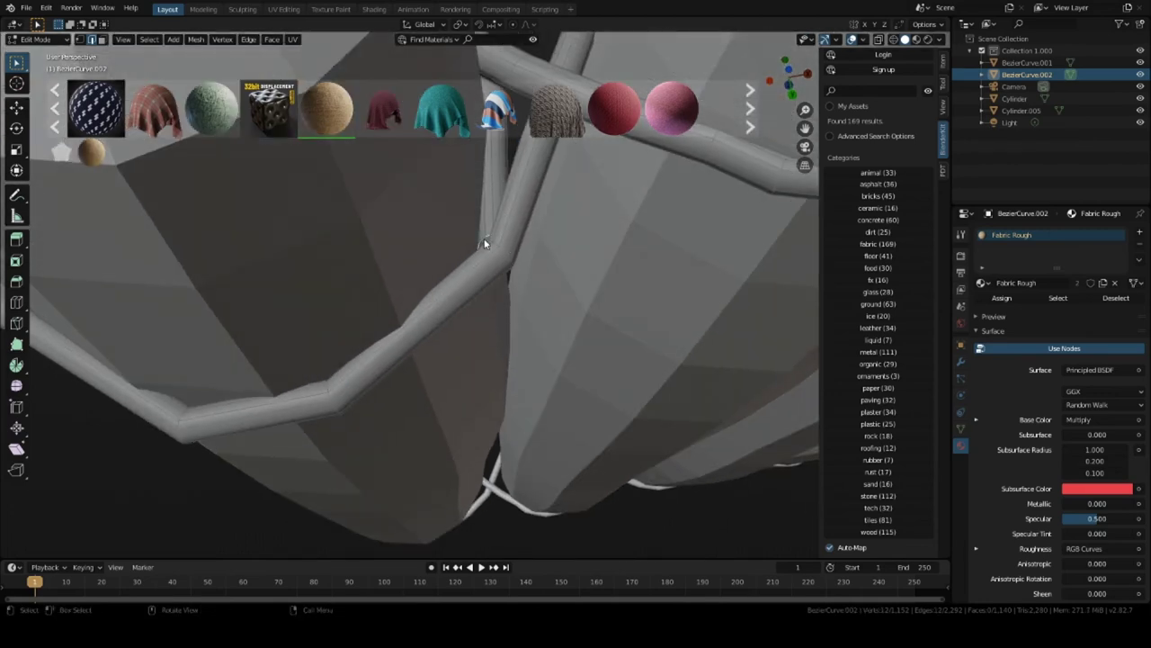
middle_click_drag(484, 243, 517, 243)
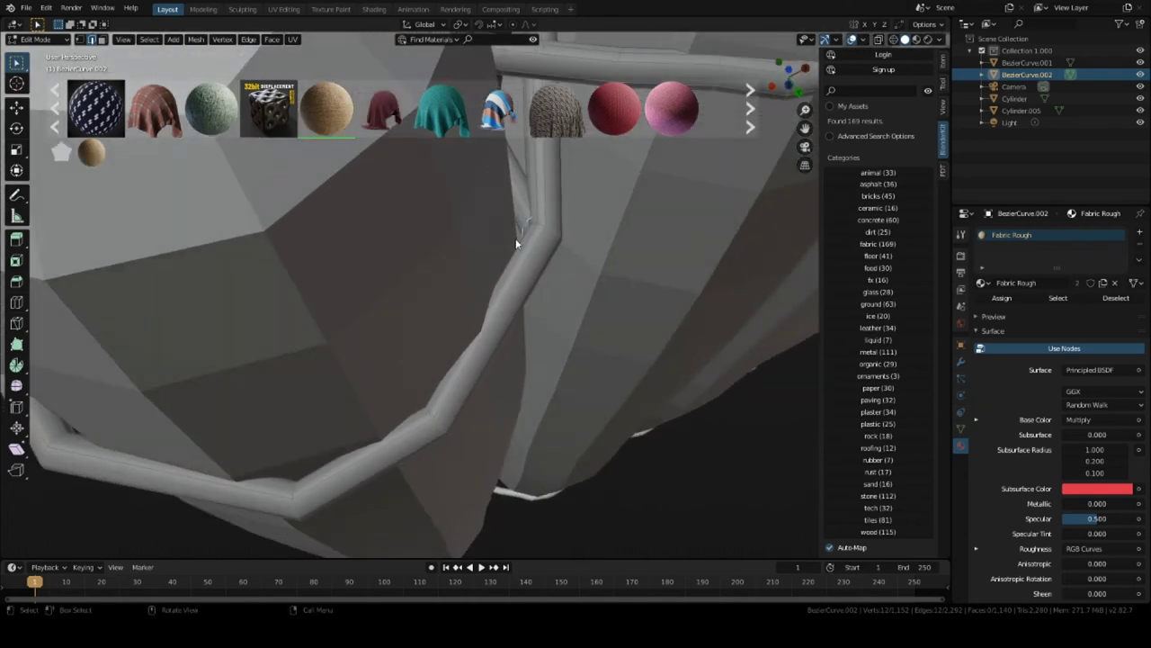
key("s")
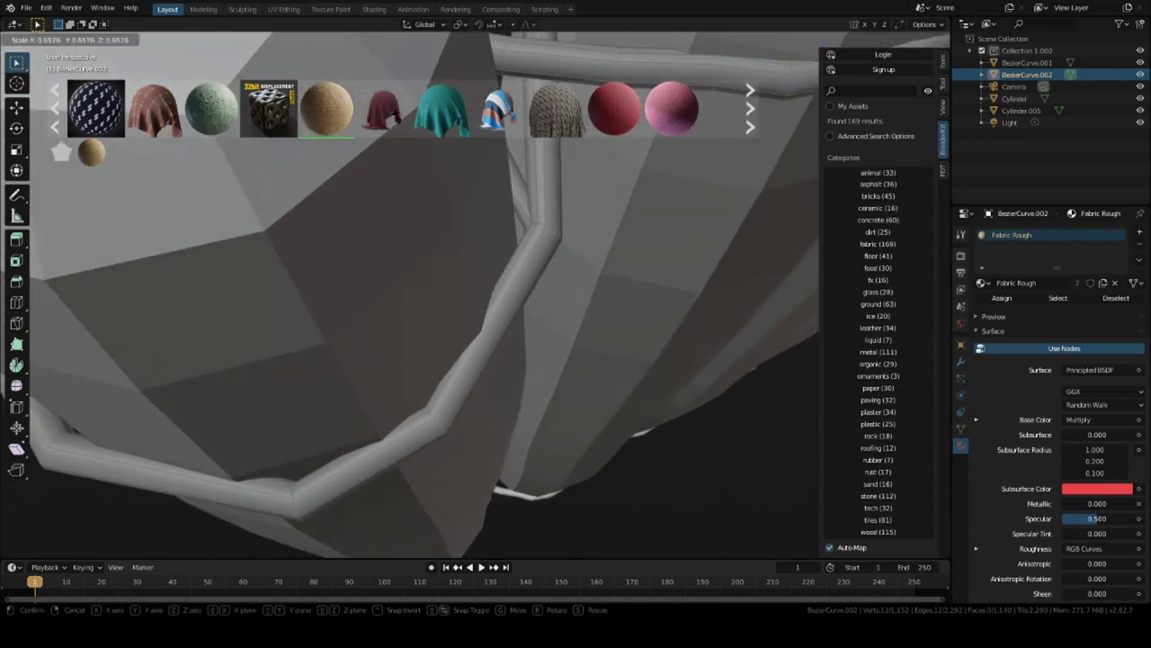
left_click(539, 214)
scroll(460, 175, "up", 5)
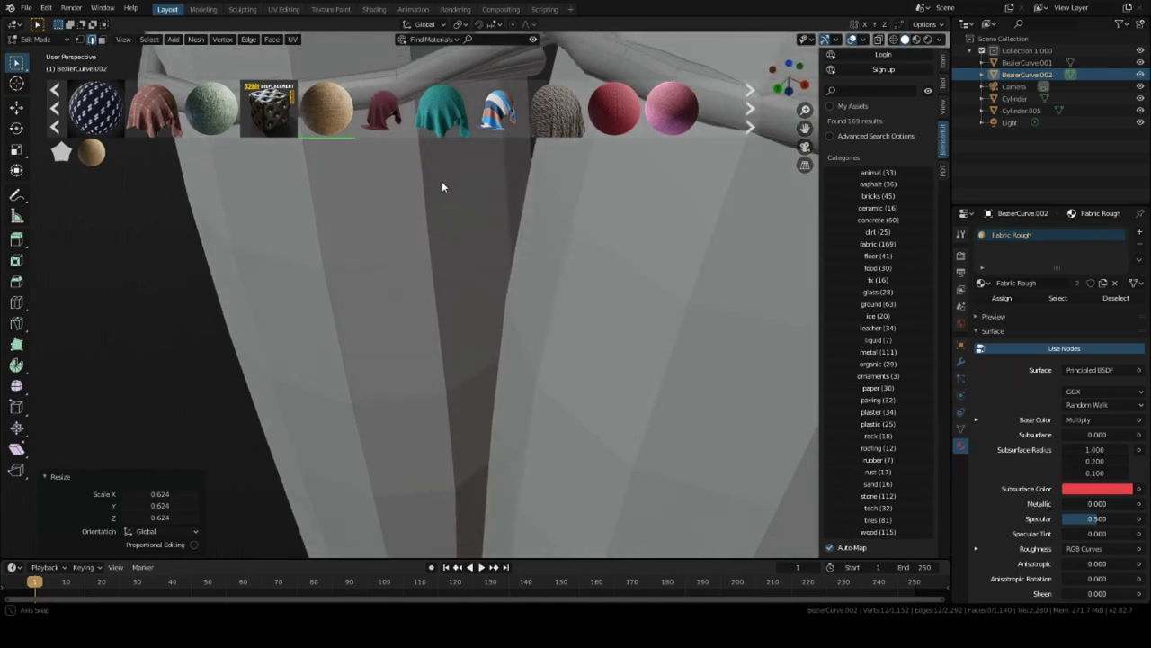
middle_click_drag(442, 185, 514, 200)
scroll(521, 225, "down", 3)
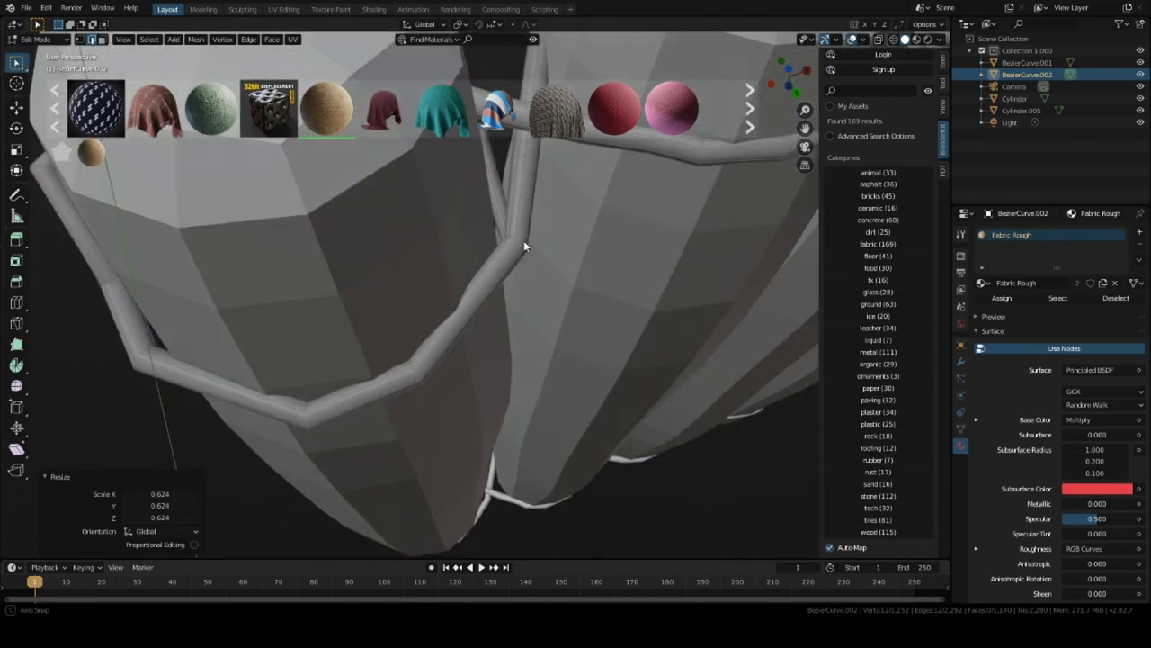
scroll(515, 225, "down", 4)
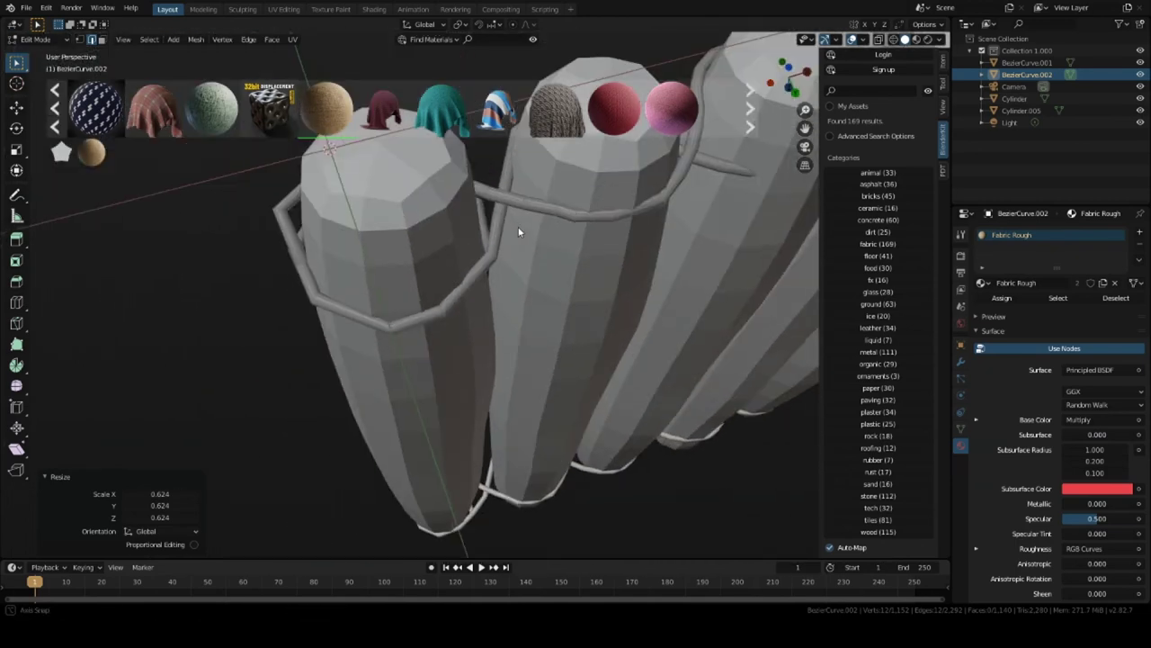
middle_click_drag(516, 225, 558, 220)
mouse_move(286, 255)
middle_mouse_down()
mouse_move(314, 246)
mouse_move(279, 249)
middle_mouse_up()
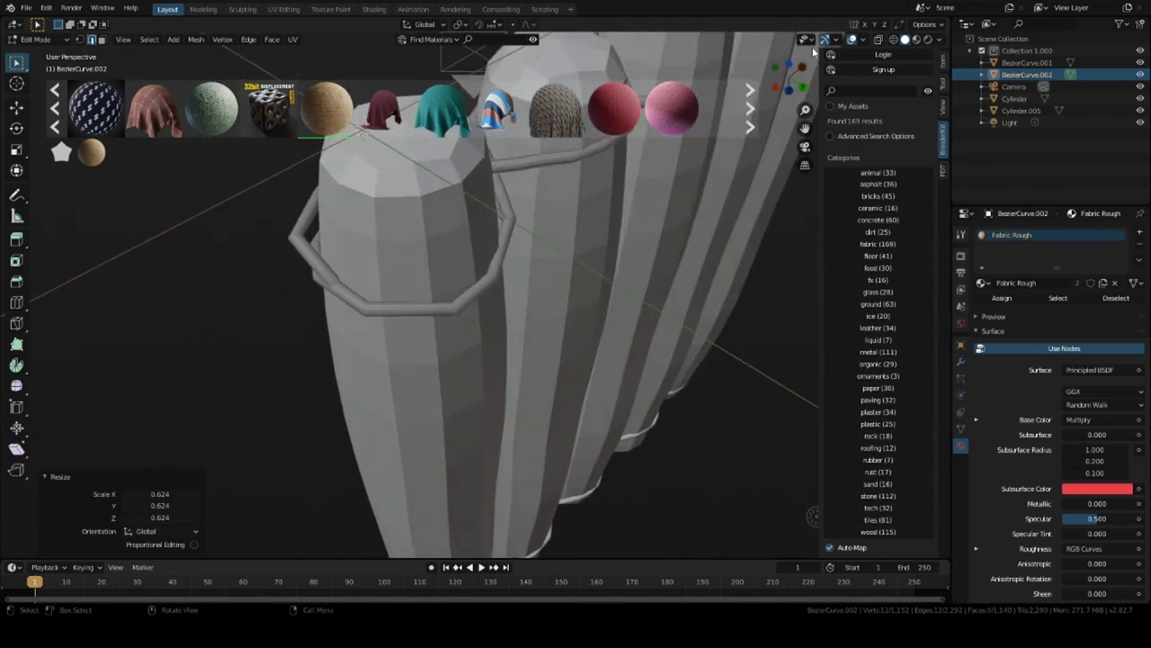
Box-select the near side of the rope loop and move it 0.0153, 0.0142, -0.0011 m against the log.
left_click(890, 39)
key("b")
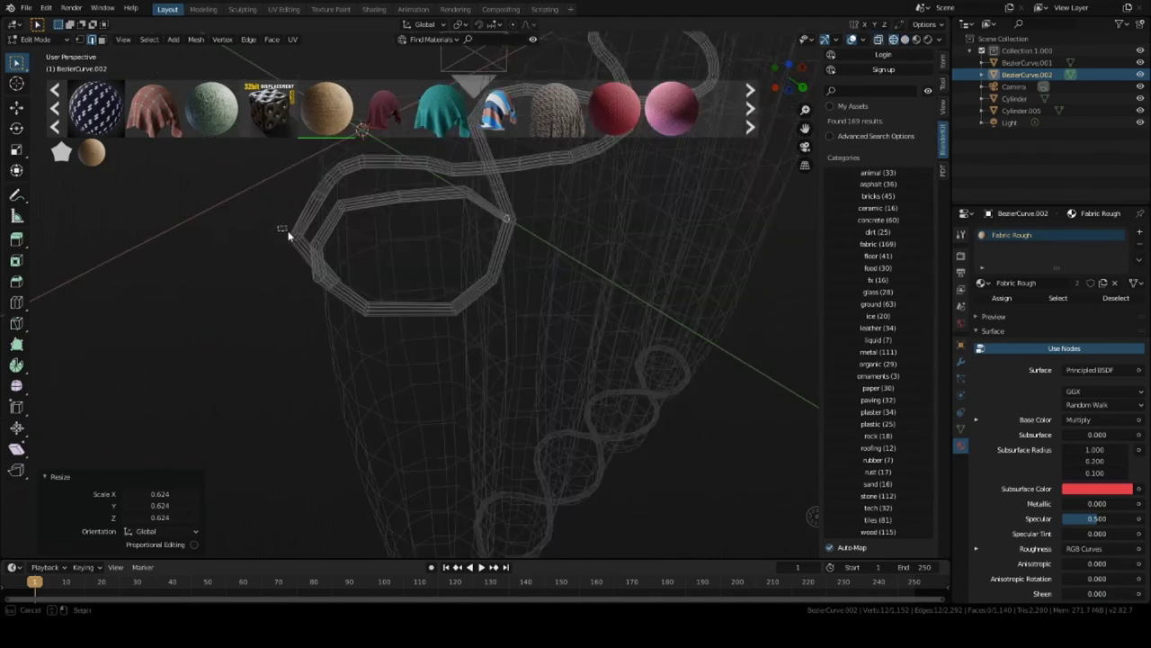
left_click(308, 246)
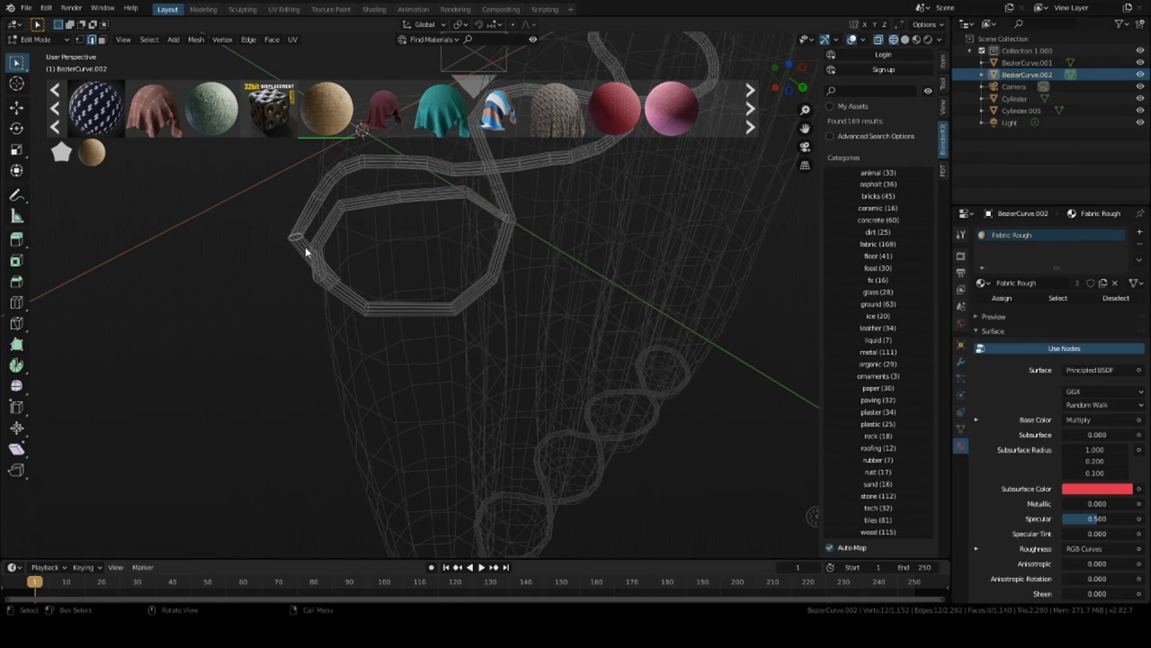
left_click(904, 39)
key("g")
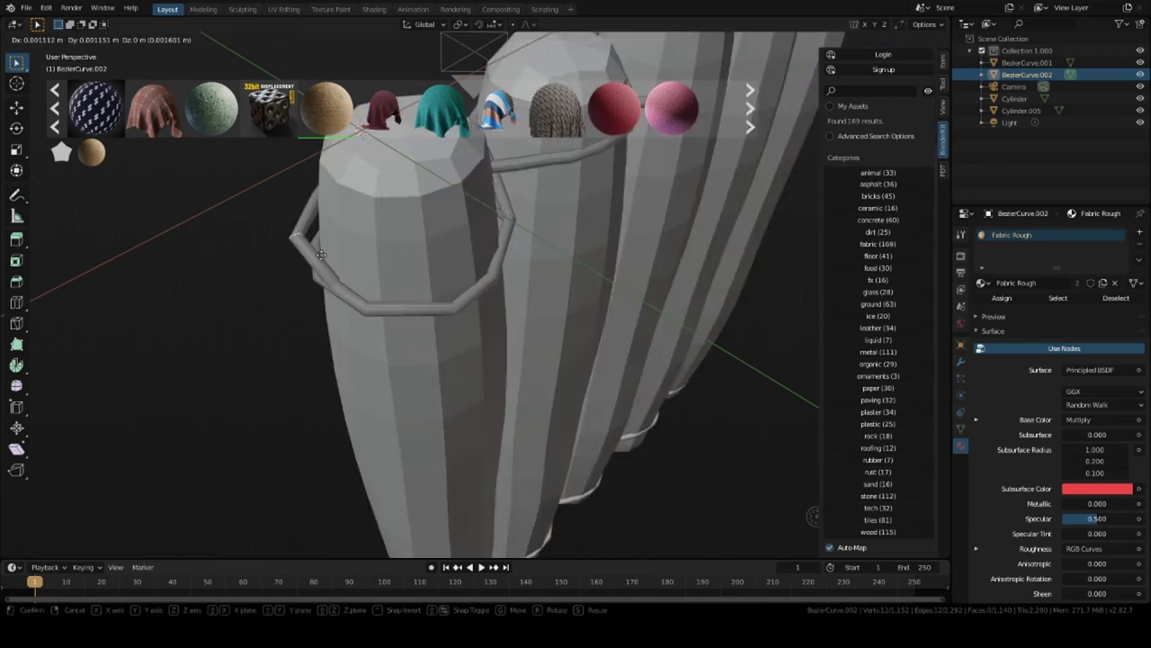
left_click(336, 253)
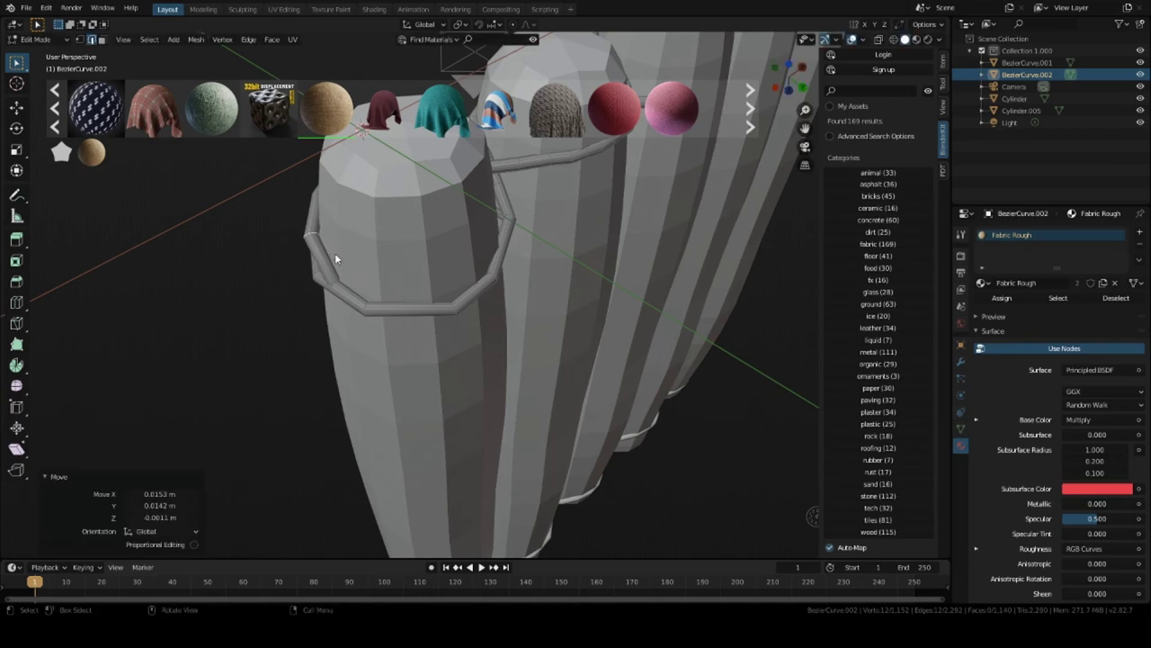
middle_click_drag(335, 253, 240, 331)
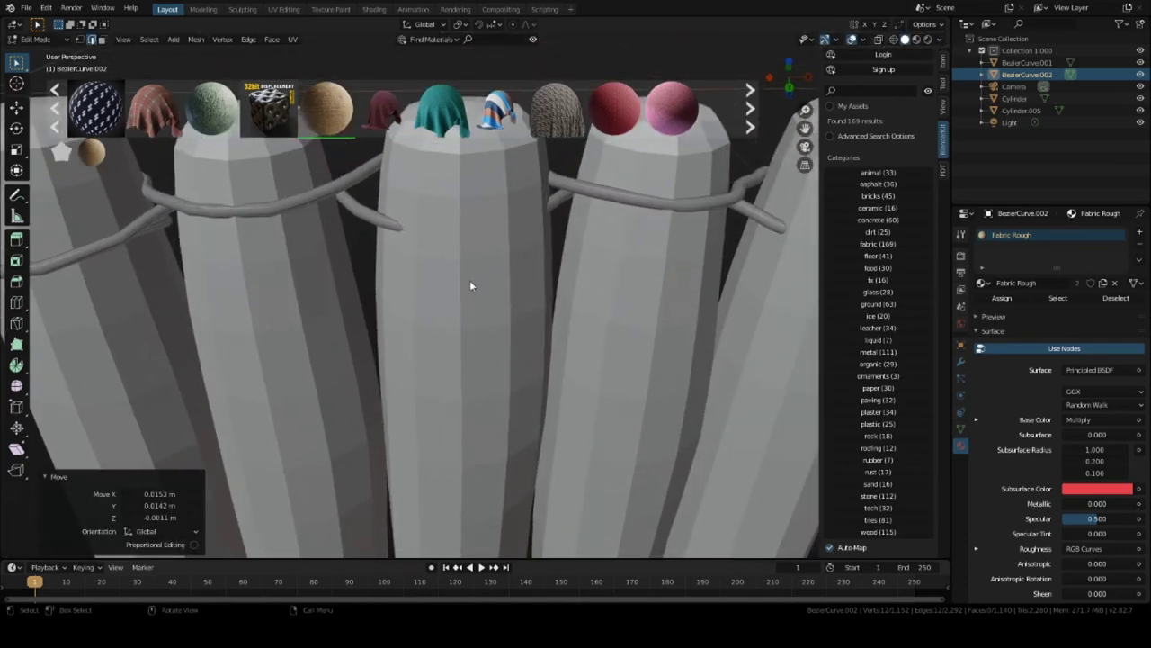
Select the rope segment near the middle log in X-ray and shift it along Y.
middle_click_drag(468, 282, 460, 311)
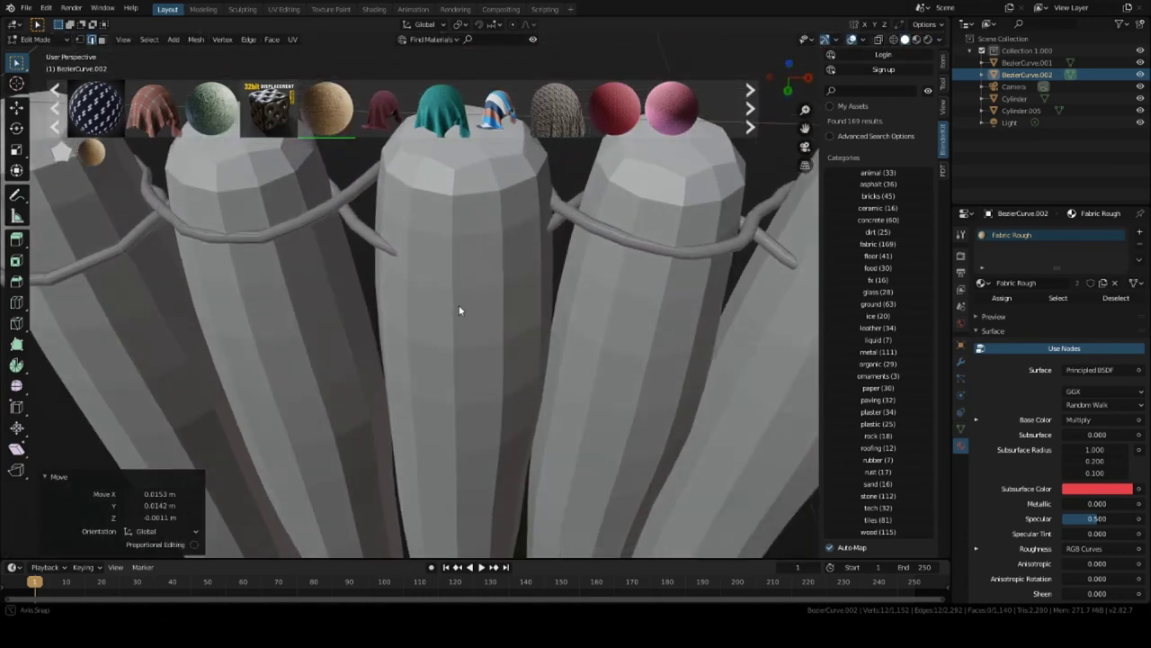
left_click(892, 39)
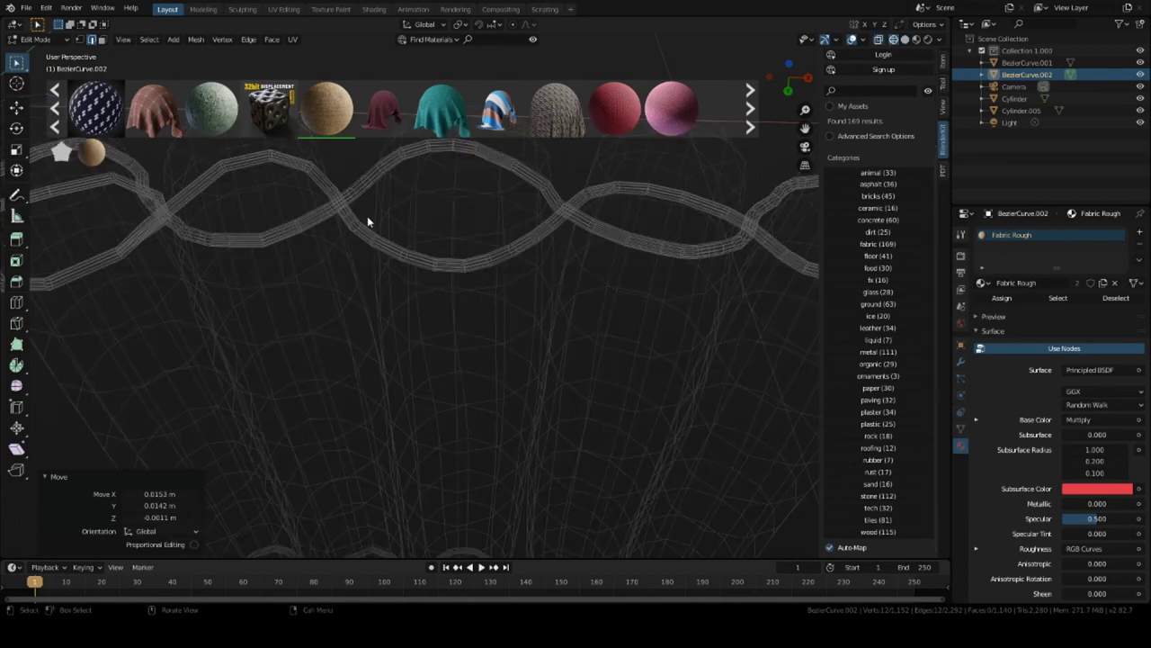
left_click_drag(391, 238, 525, 293)
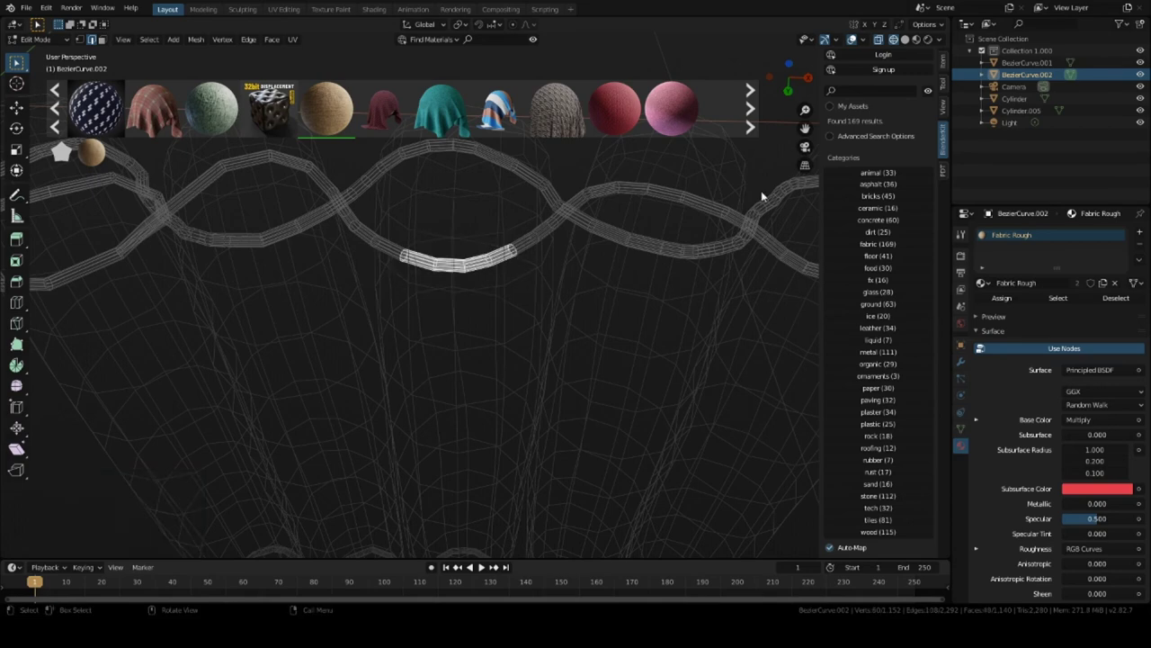
left_click(905, 39)
mouse_move(587, 200)
middle_mouse_down()
mouse_move(426, 311)
mouse_move(419, 341)
mouse_move(434, 343)
middle_mouse_up()
key("g")
key("y")
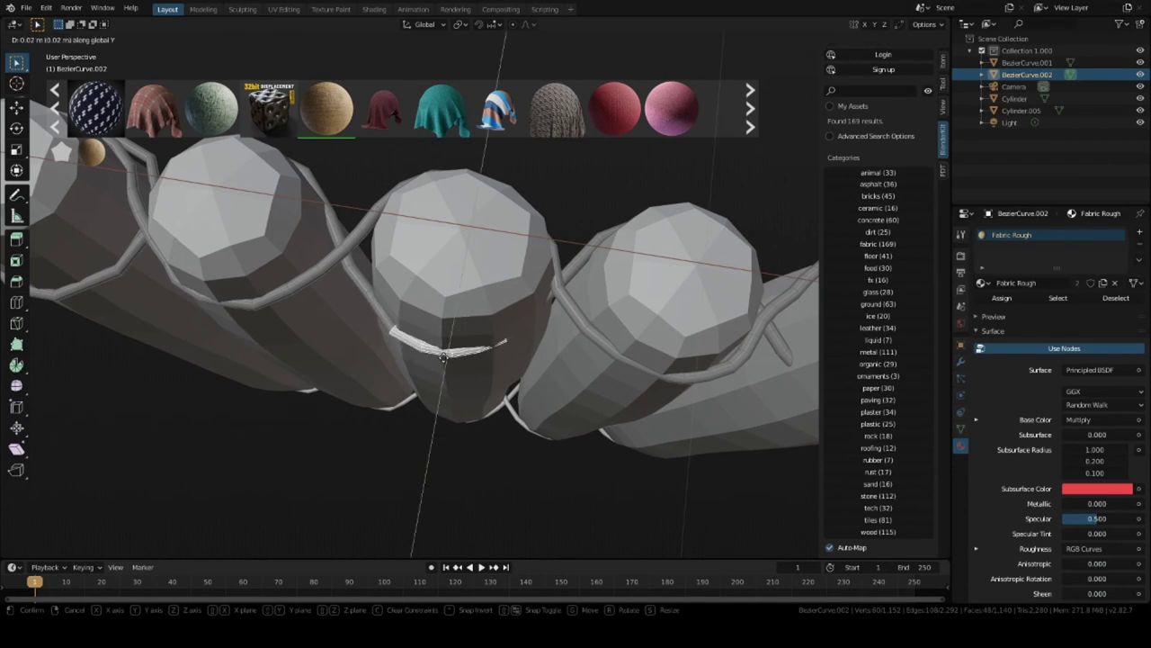
left_click(442, 366)
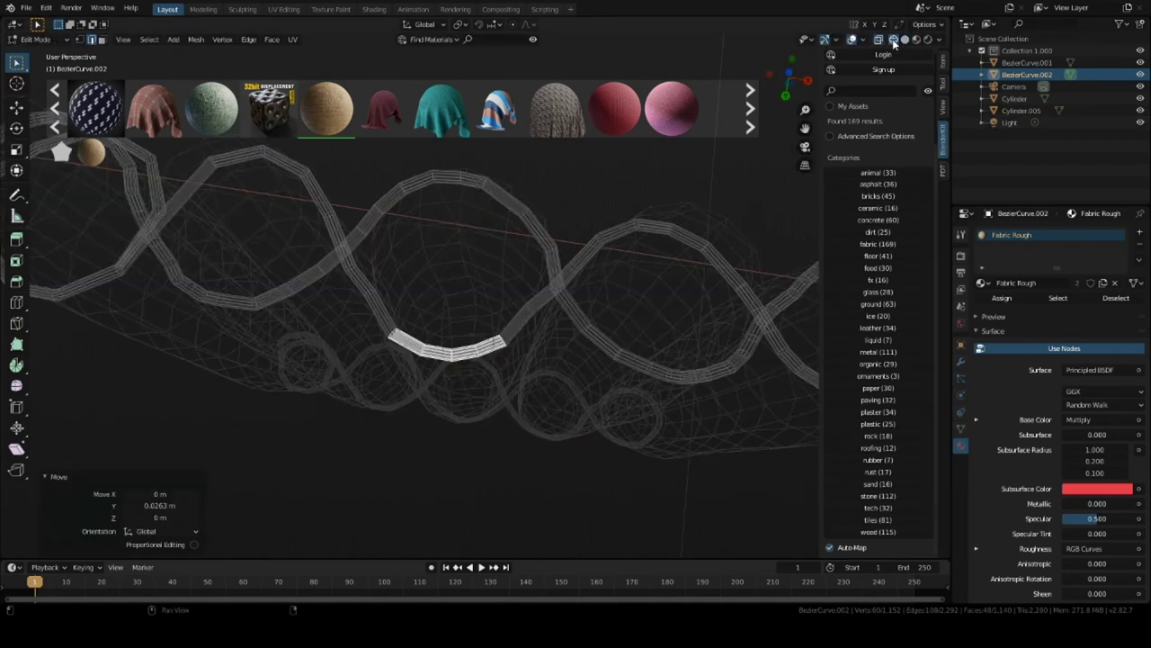
Select a small piece of the rope and move it closer to the logs.
left_click(880, 39)
left_click_drag(513, 298, 539, 322)
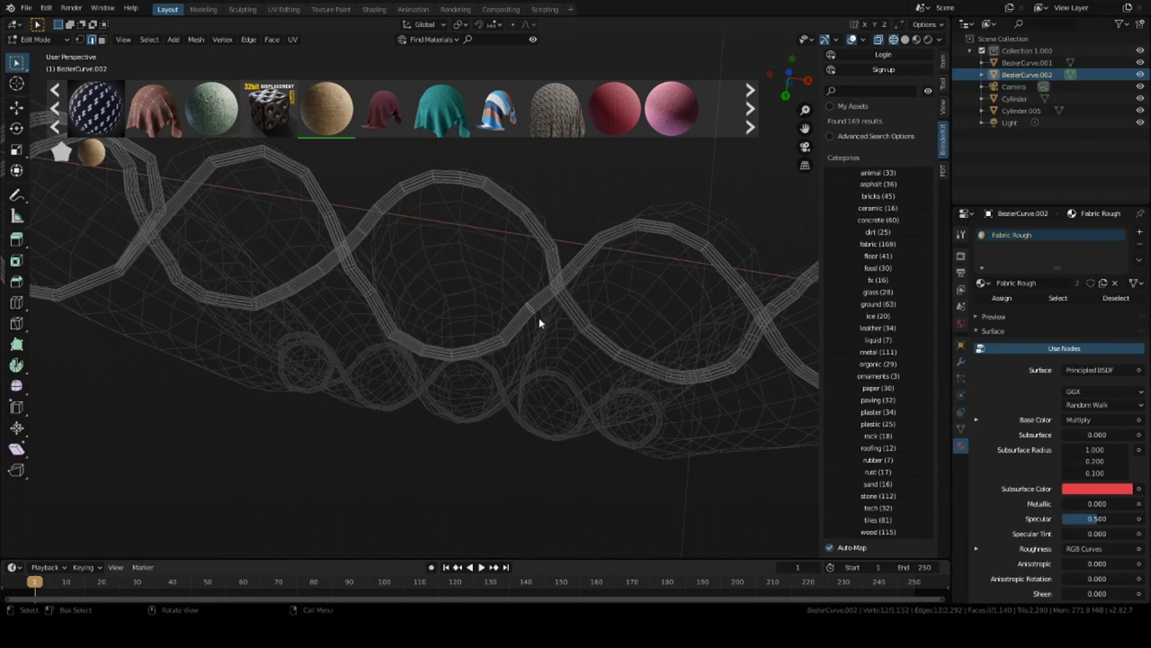
left_click(904, 38)
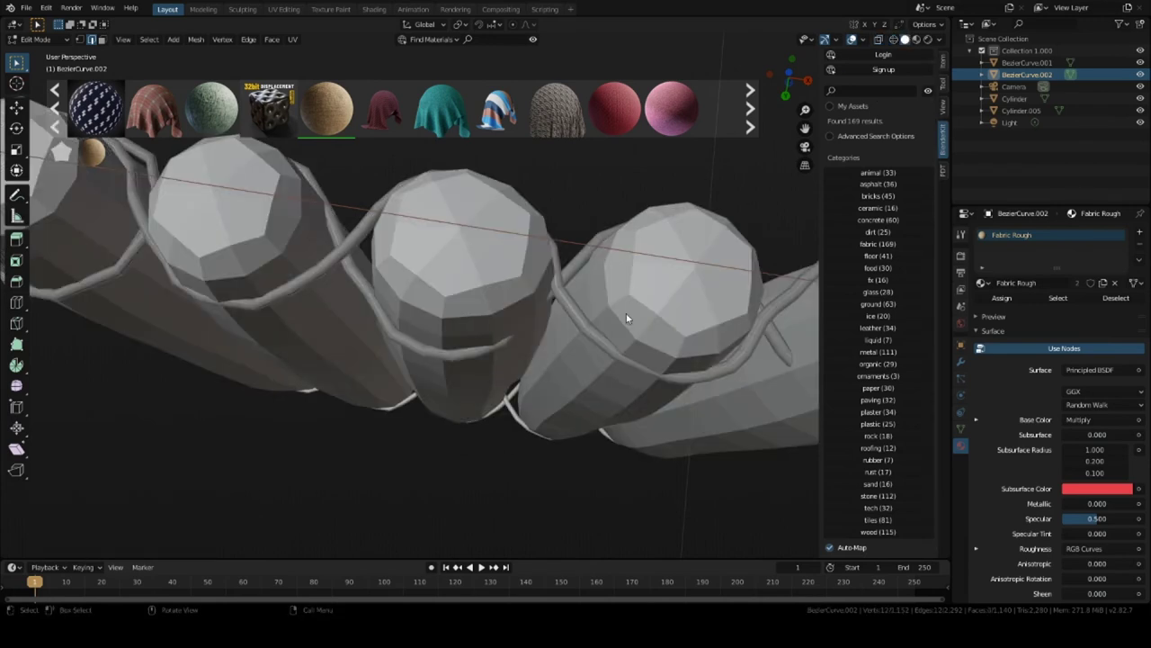
key("g")
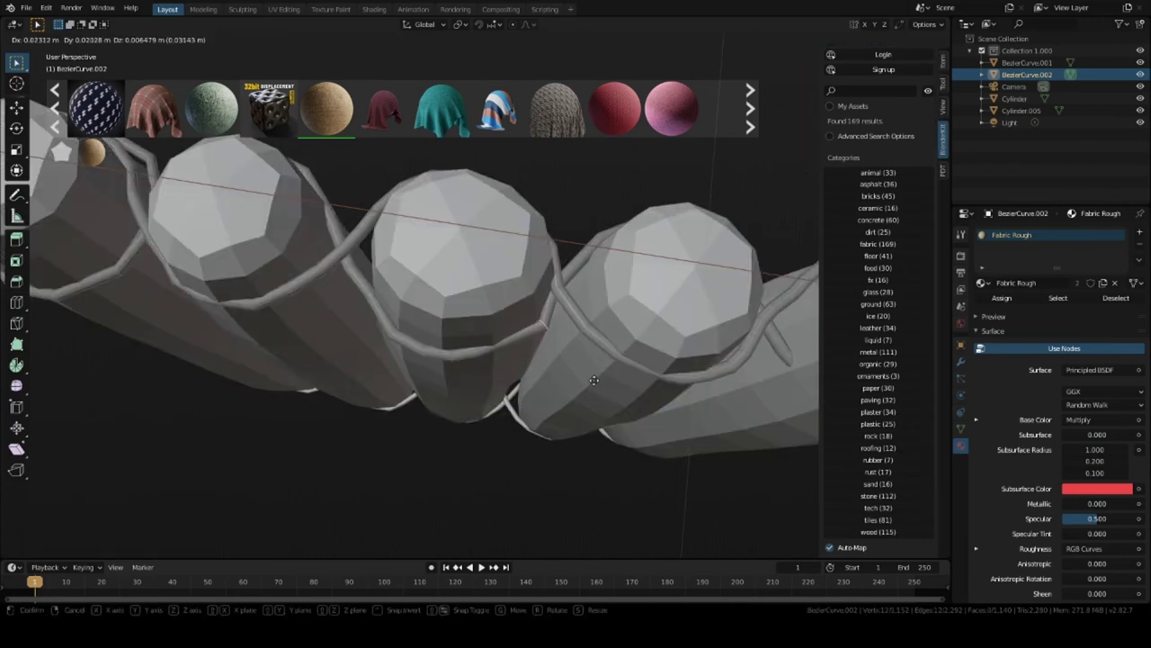
left_click(591, 370)
Select a strip of rope beside the middle log and move it tighter.
middle_click_drag(552, 381, 513, 342)
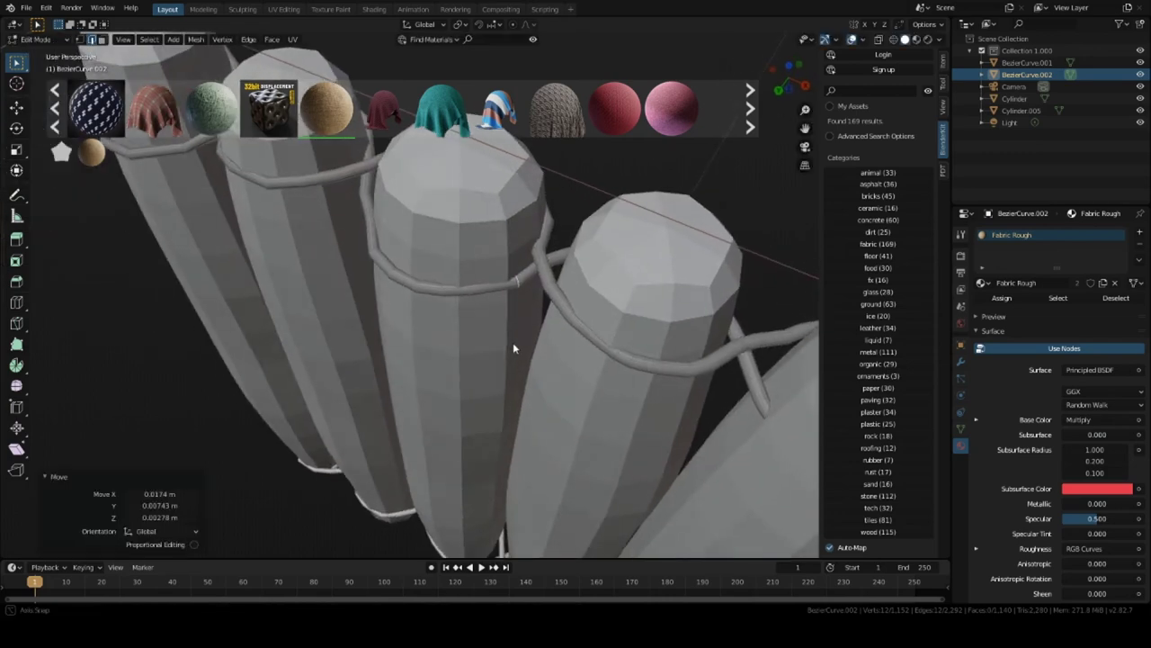
left_click(893, 39)
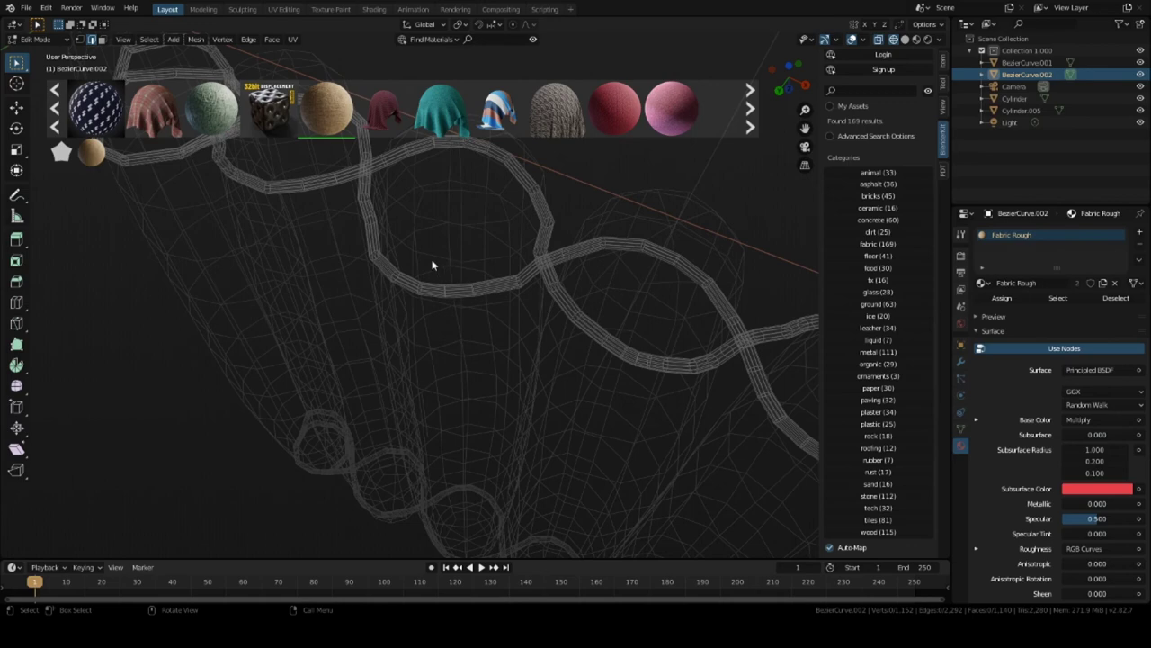
left_click_drag(432, 261, 530, 335)
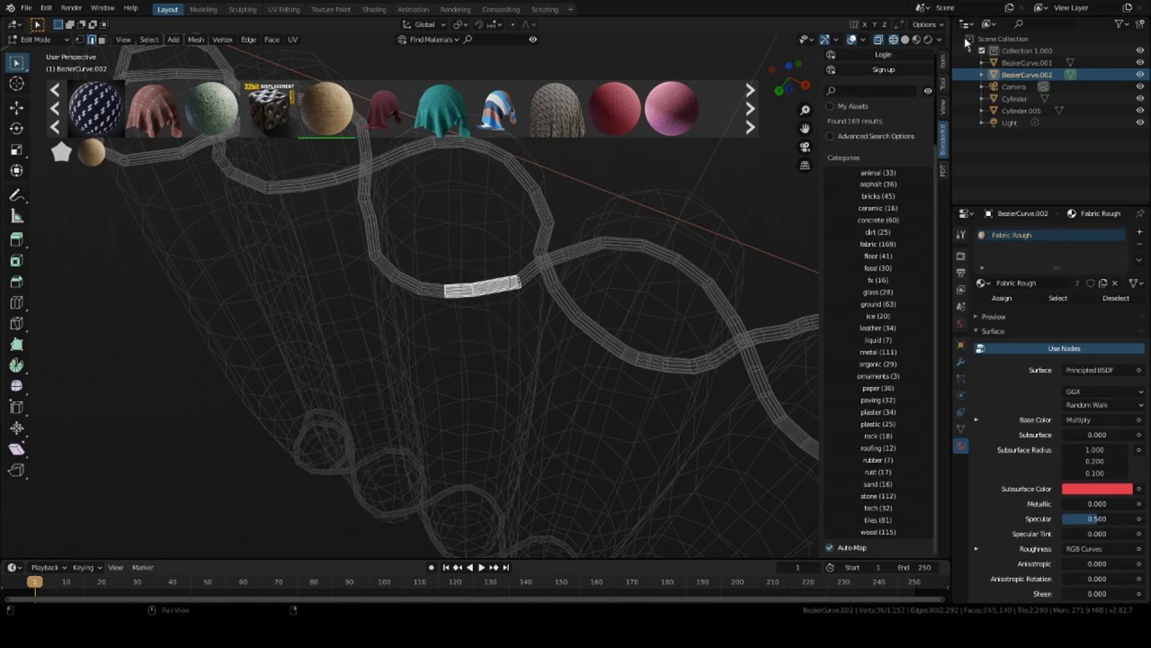
left_click(905, 40)
middle_click_drag(536, 191, 528, 249)
key("g")
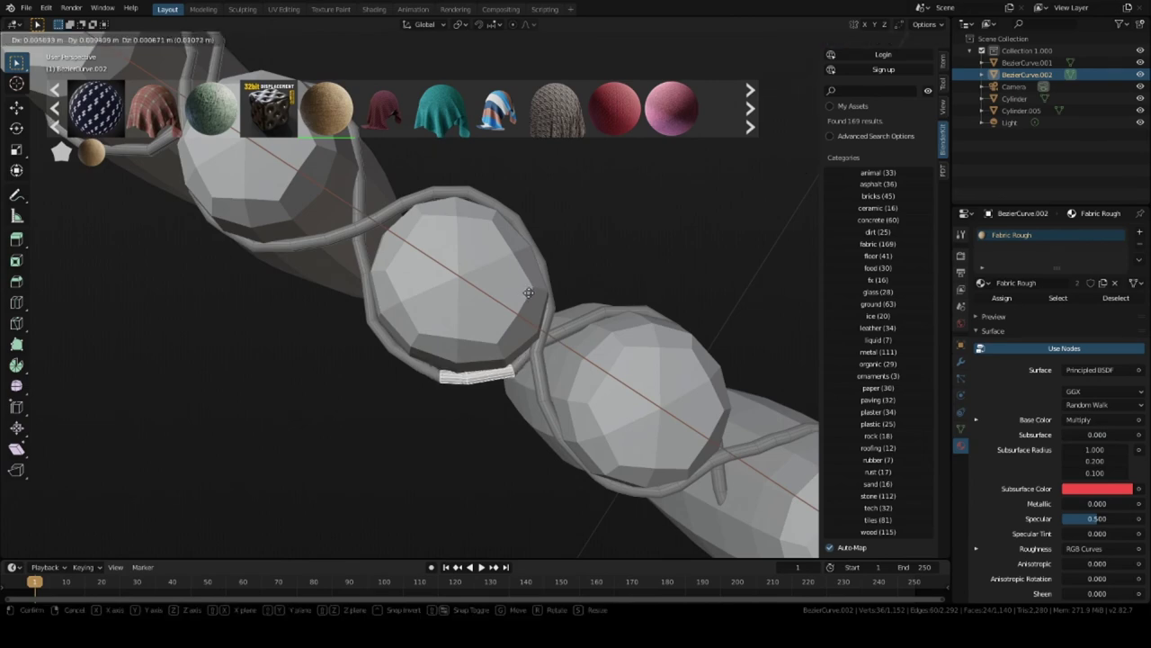
left_click(531, 290)
Select the rope segment between two logs and move it snug against them.
middle_click_drag(531, 290, 484, 277)
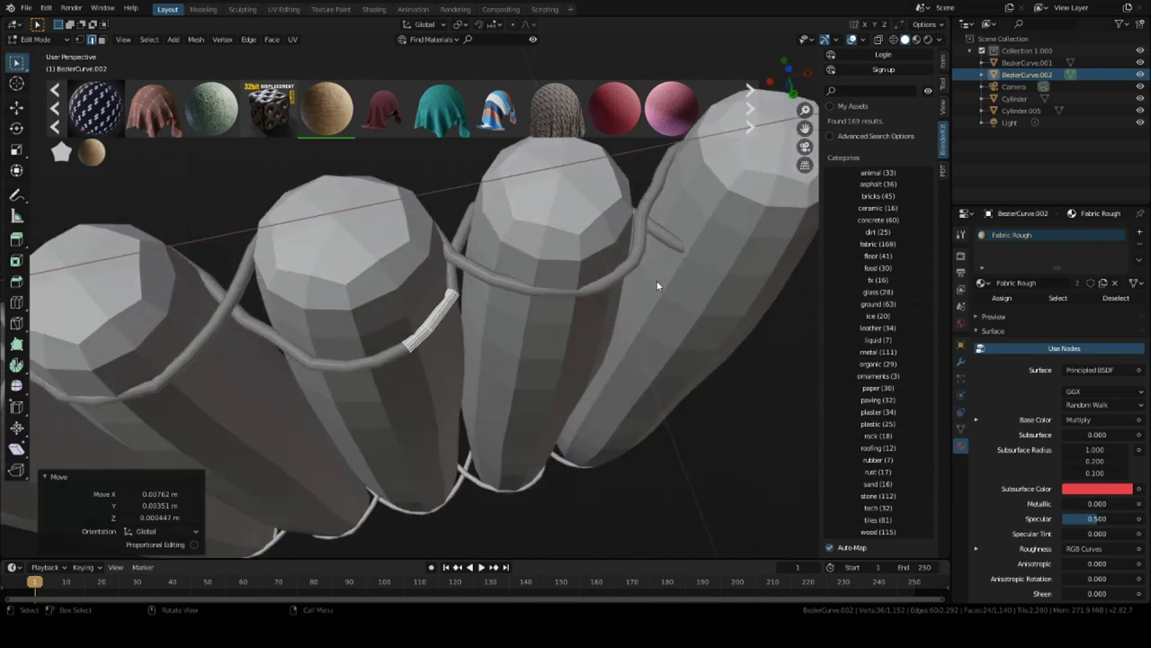
left_click(900, 39)
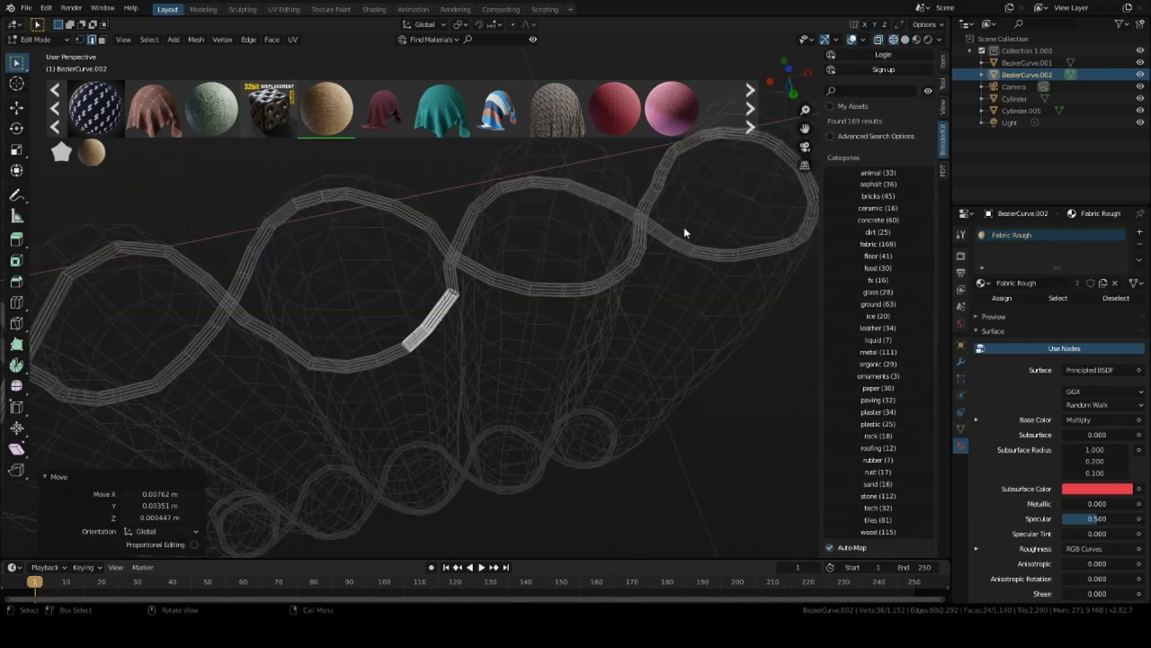
left_click_drag(477, 256, 496, 288)
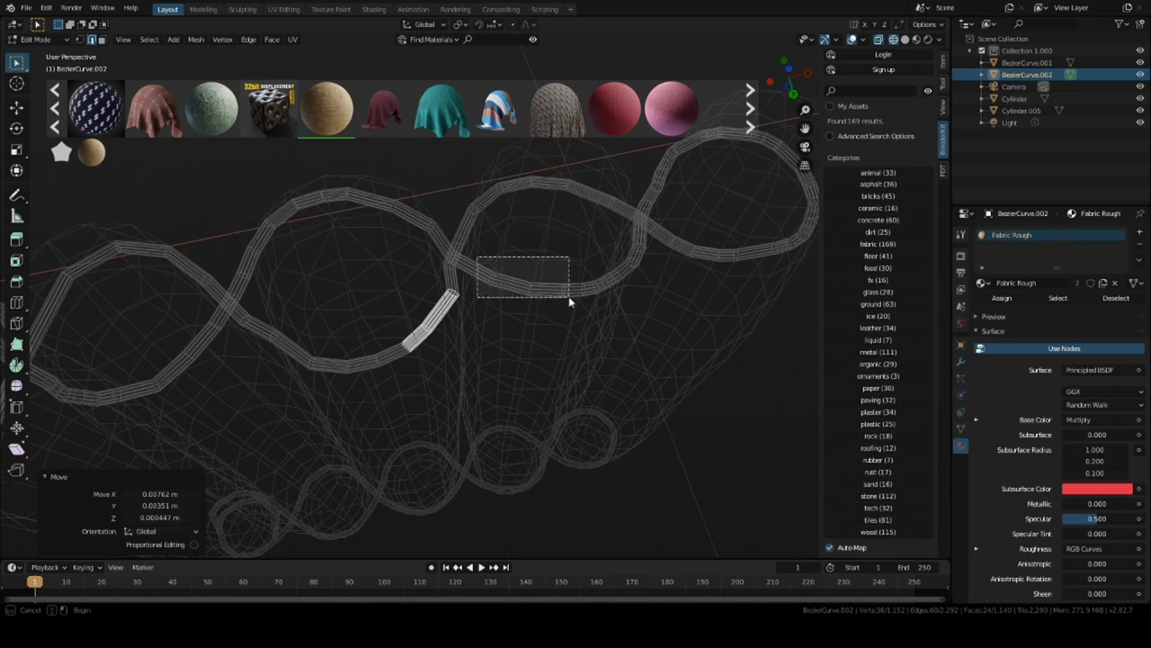
left_click_drag(574, 307, 574, 304)
left_click(905, 40)
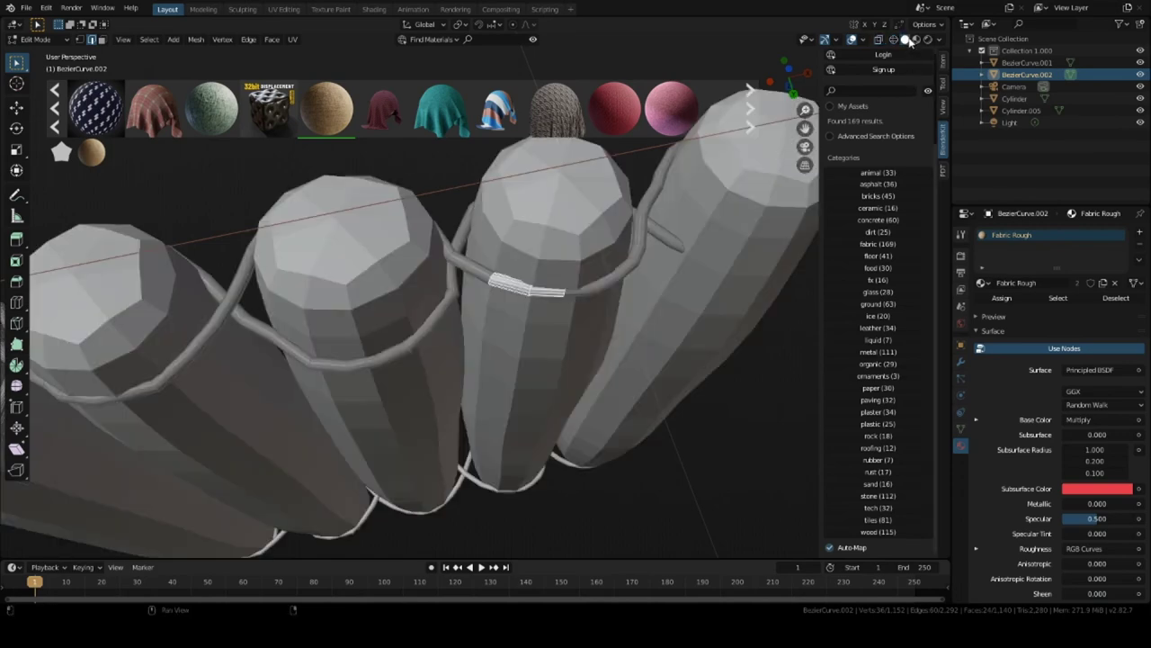
middle_click_drag(621, 279, 614, 293)
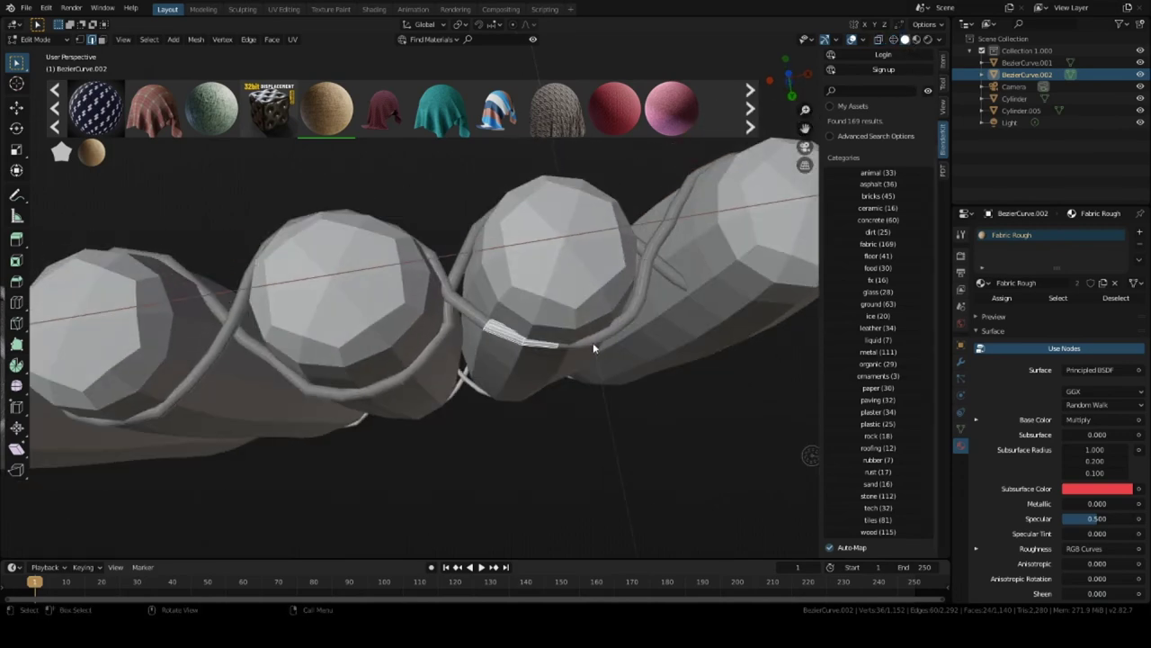
key("g")
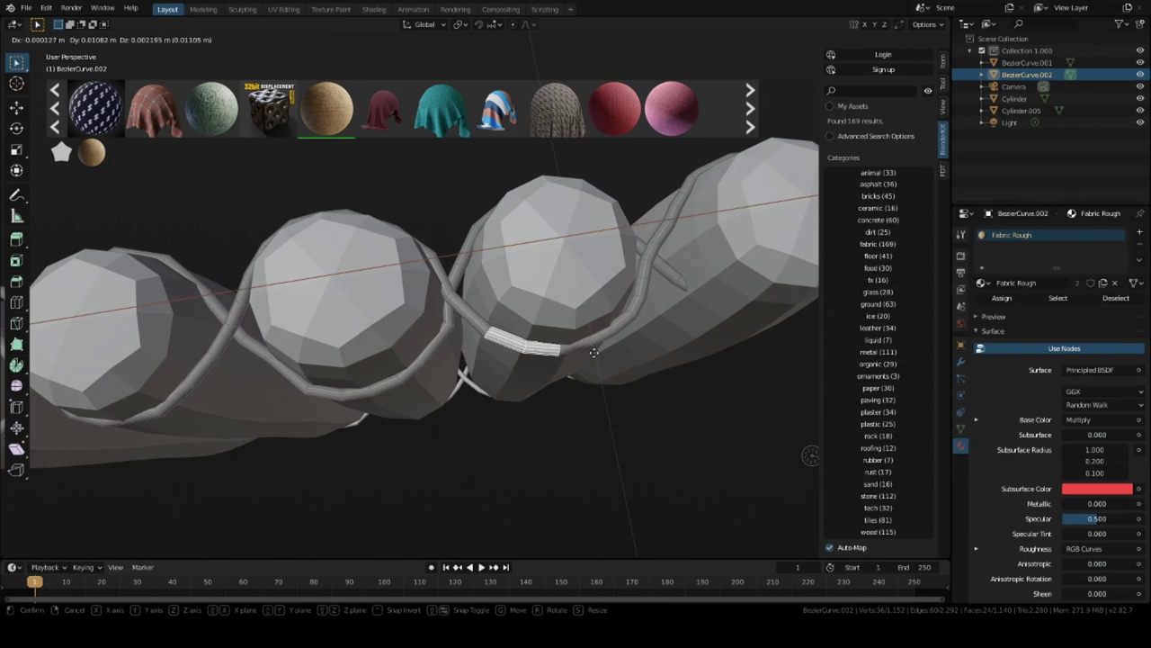
left_click(594, 352)
Box-select the rope segment below the middle log, then rotate and reposition it.
left_click(900, 39)
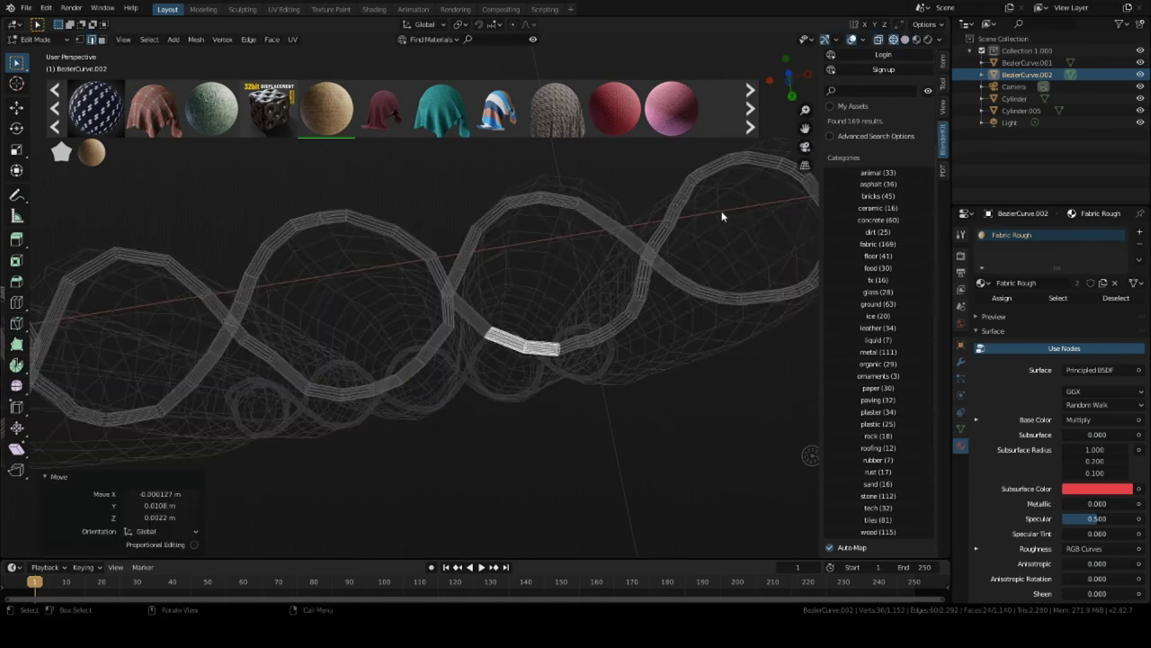
mouse_move(722, 215)
middle_mouse_down()
mouse_move(683, 231)
mouse_move(543, 374)
middle_mouse_up()
key("b")
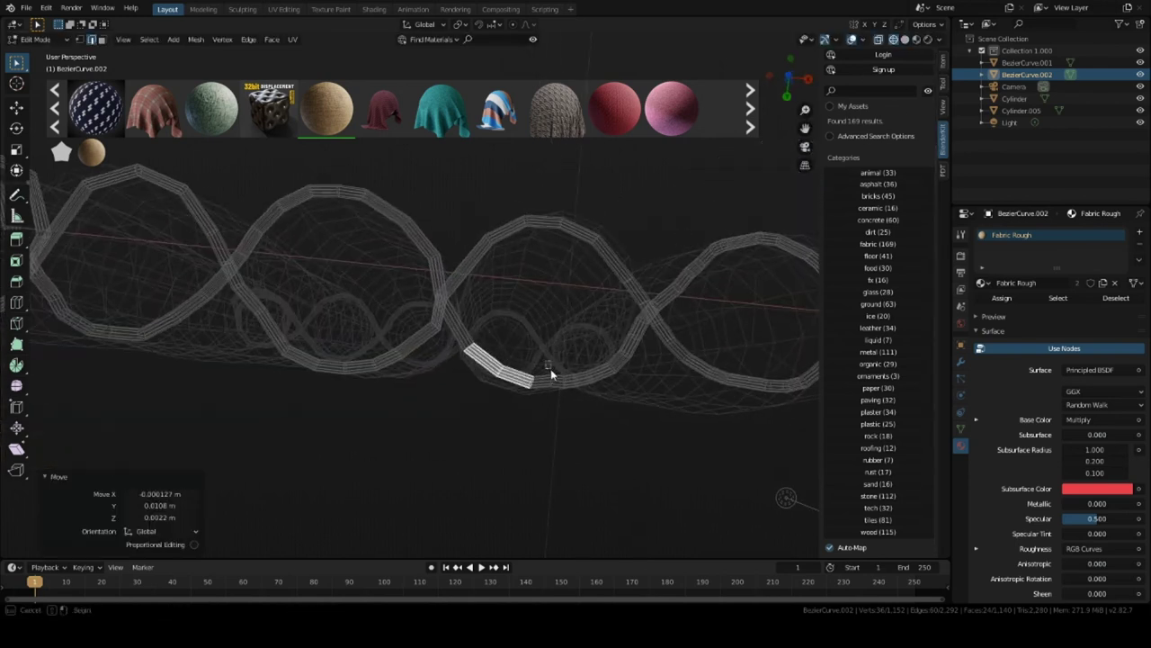
left_click_drag(595, 407, 596, 407)
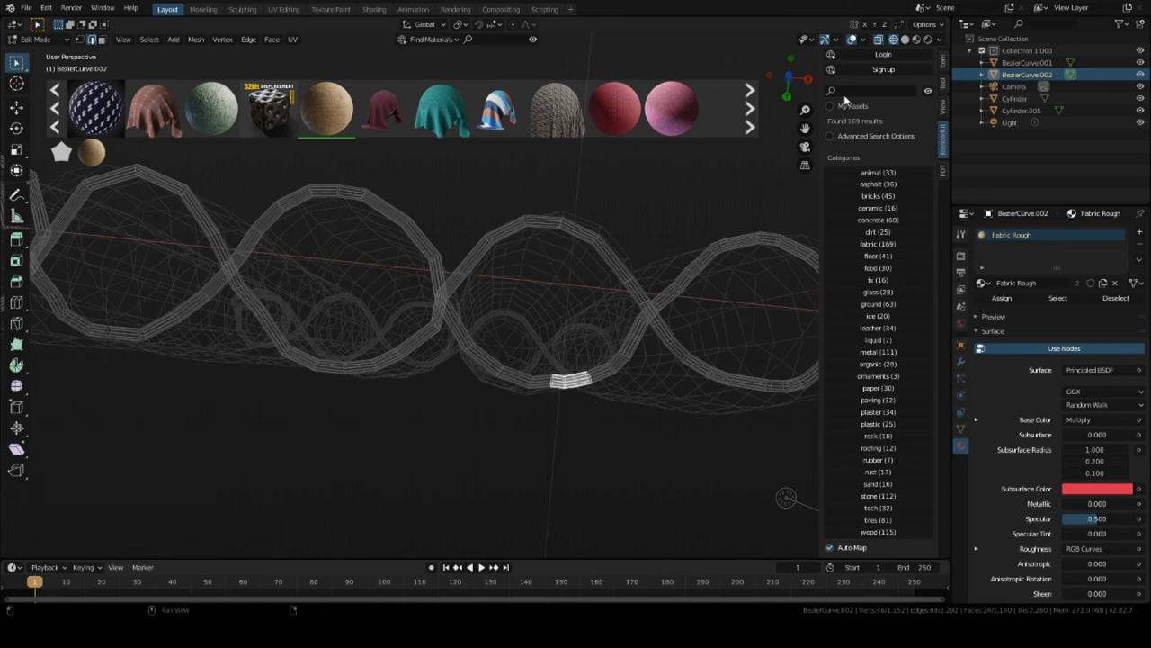
left_click(903, 42)
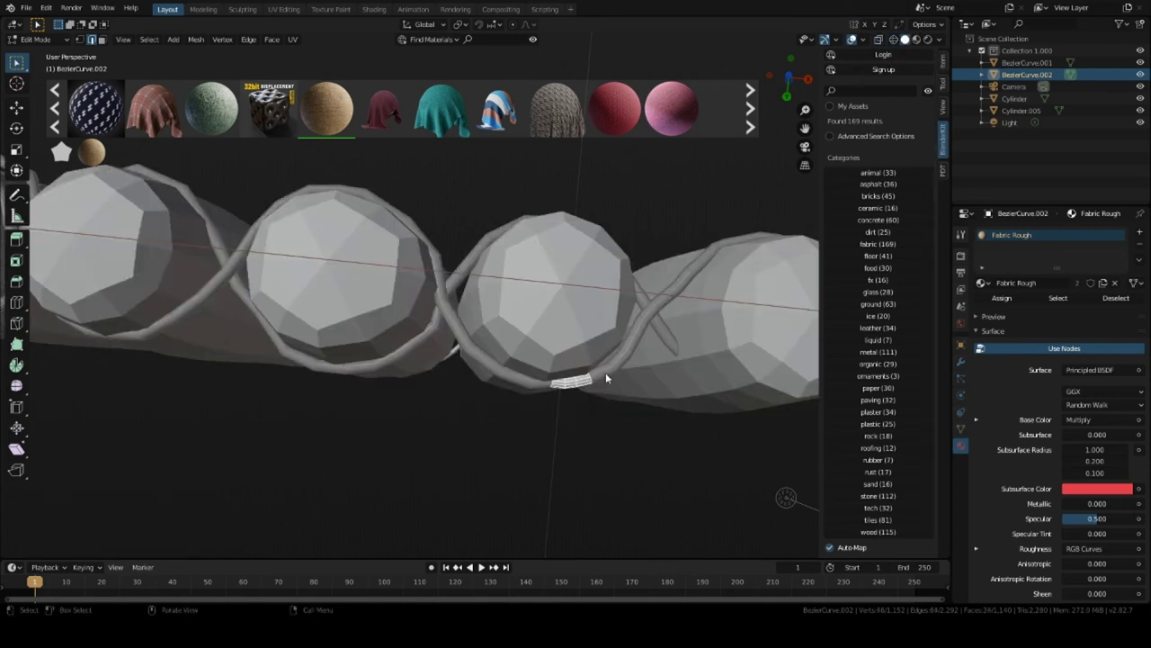
key("r")
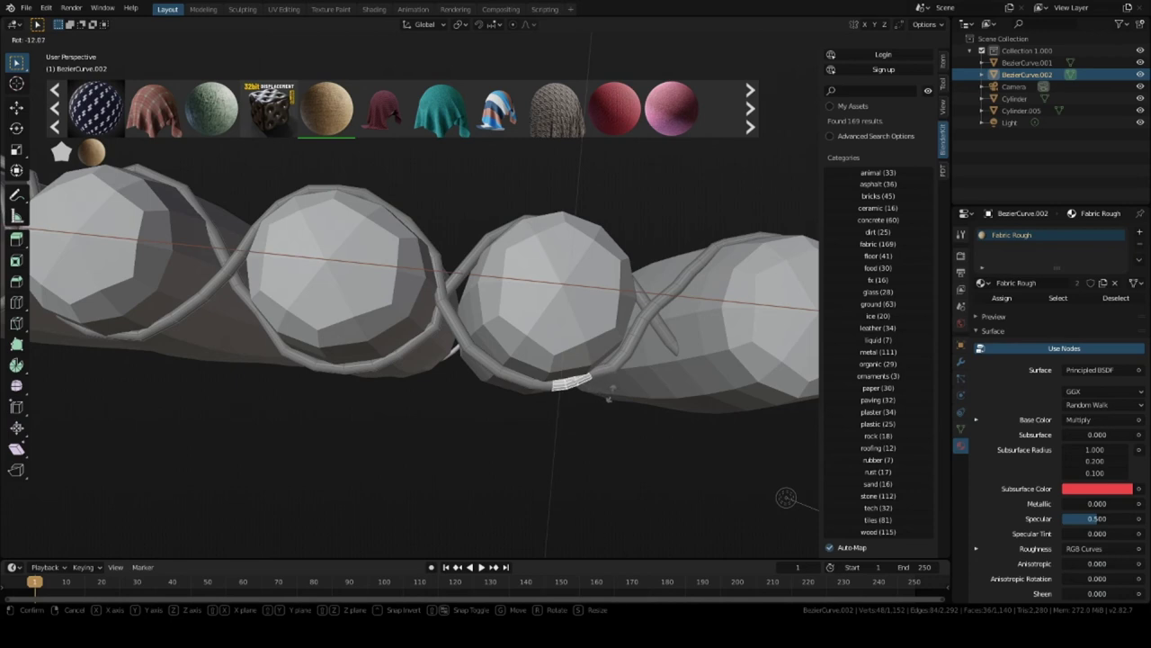
left_click(609, 401)
key("g")
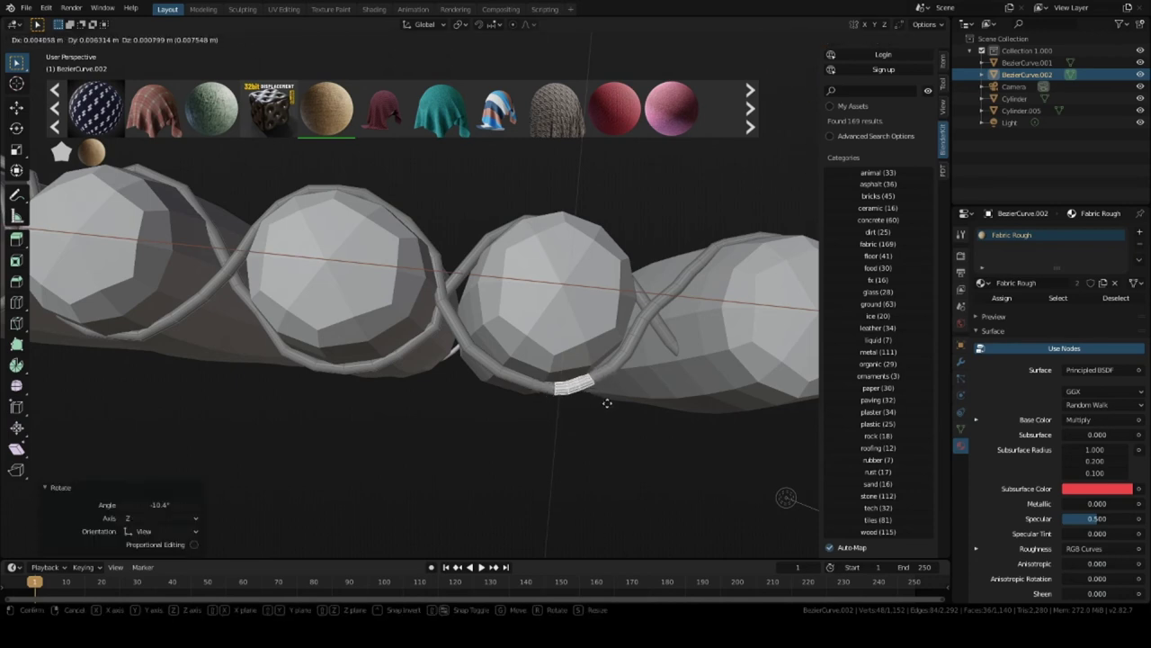
left_click(607, 402)
Nudge the selected rope loop slightly closer to the log.
scroll(603, 396, "up", 5)
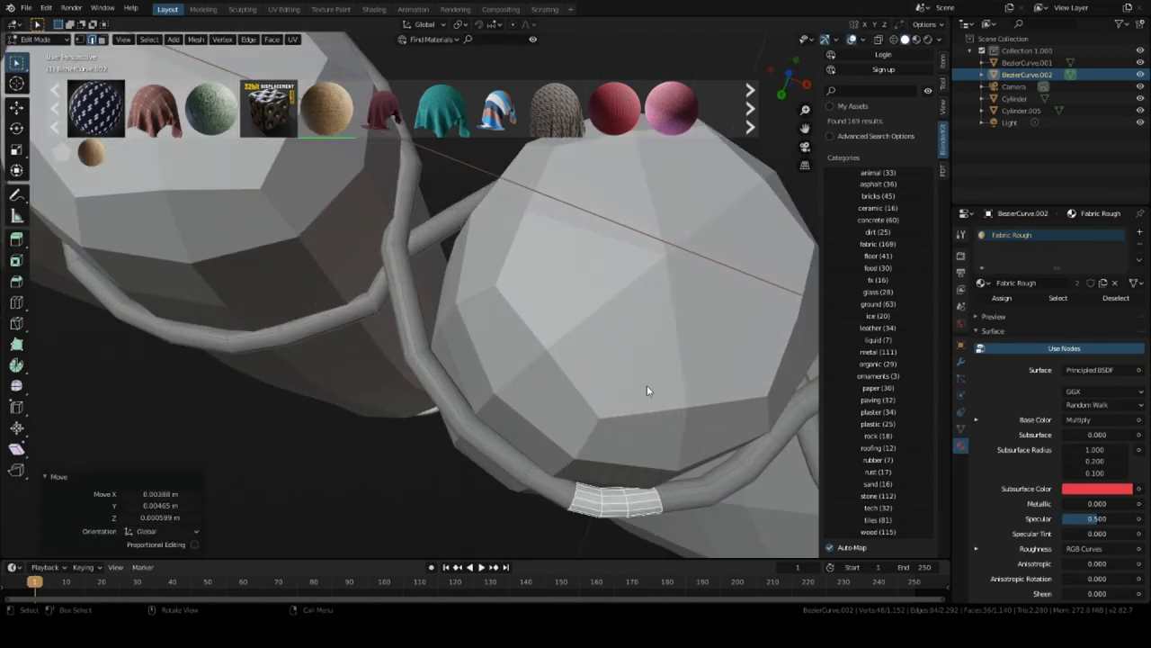
middle_click_drag(711, 457, 648, 417)
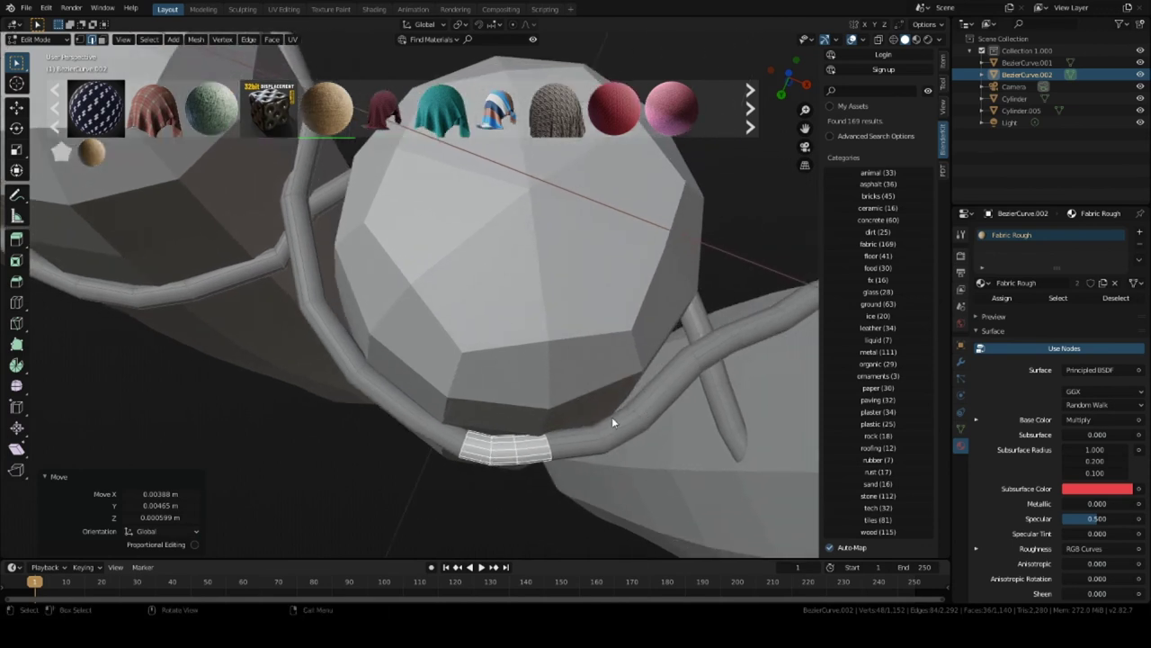
left_click(602, 439)
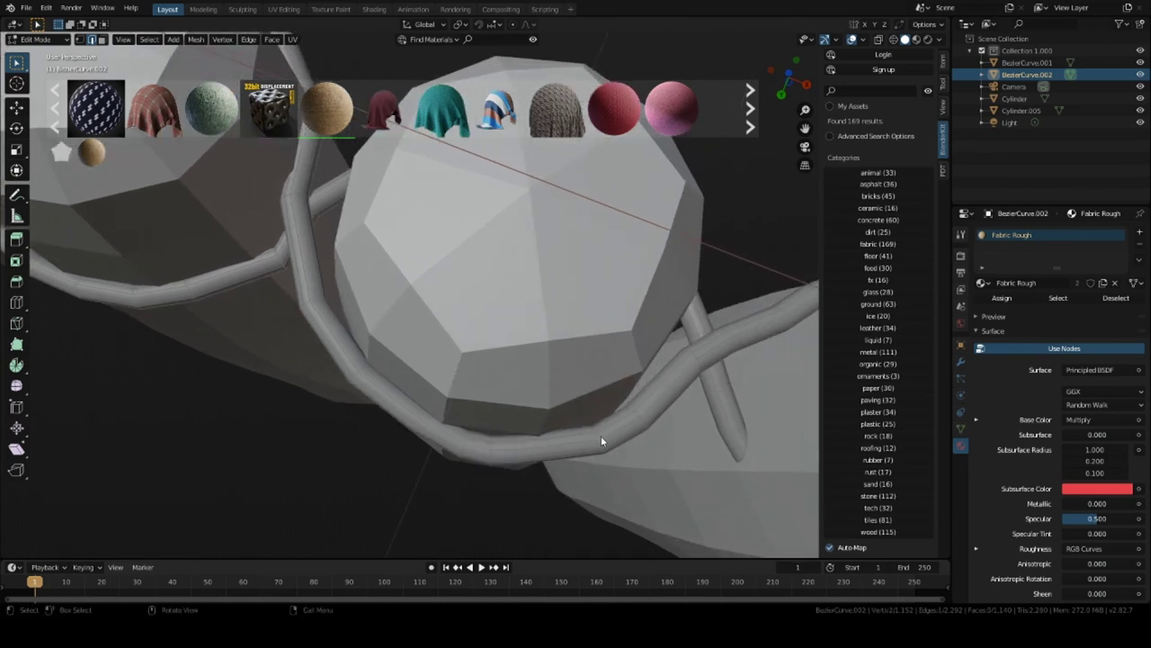
key("g")
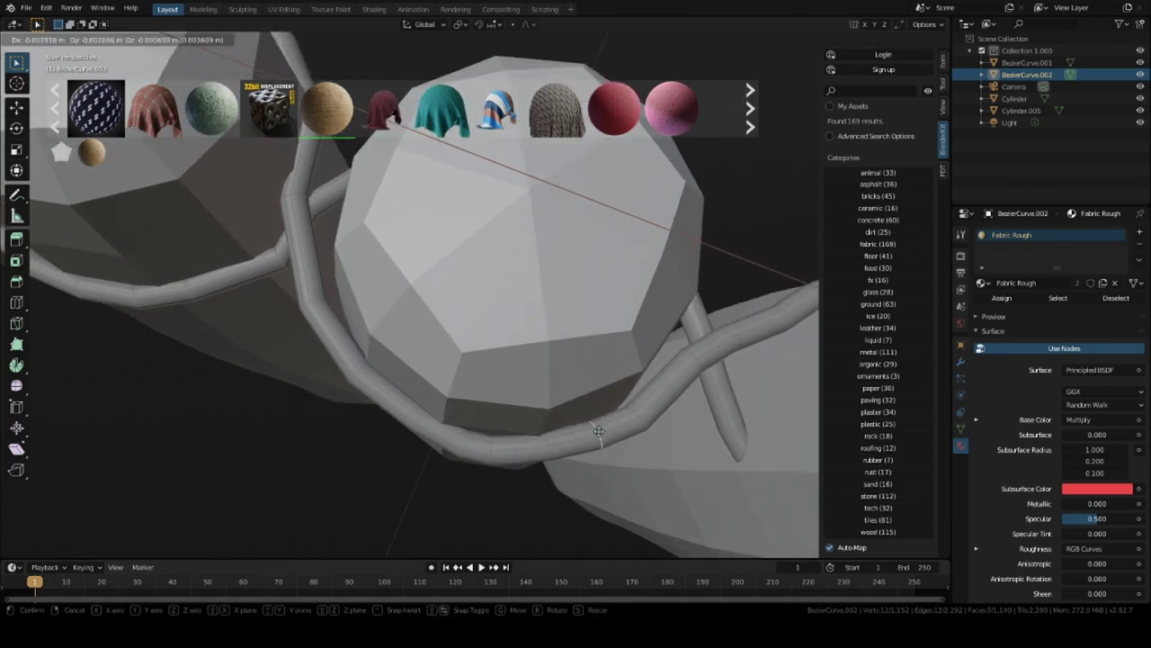
left_click(598, 426)
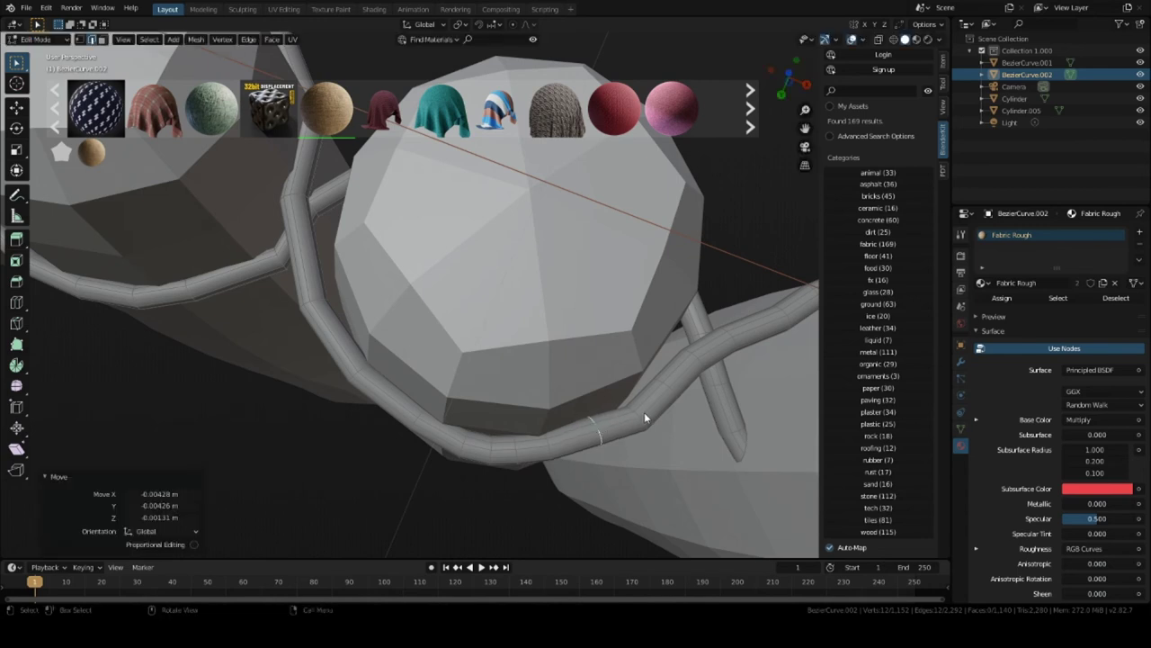
Move another rope loop by about -0.0041, -0.0028, -0.001 m and check the fit.
left_click(638, 417)
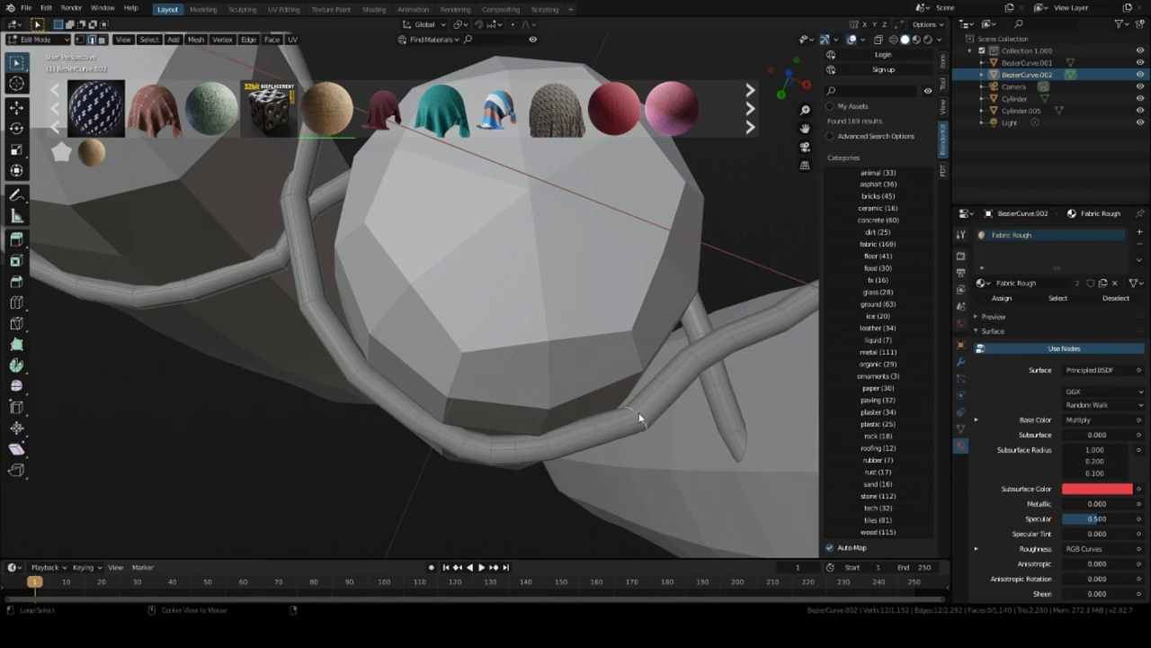
key("g")
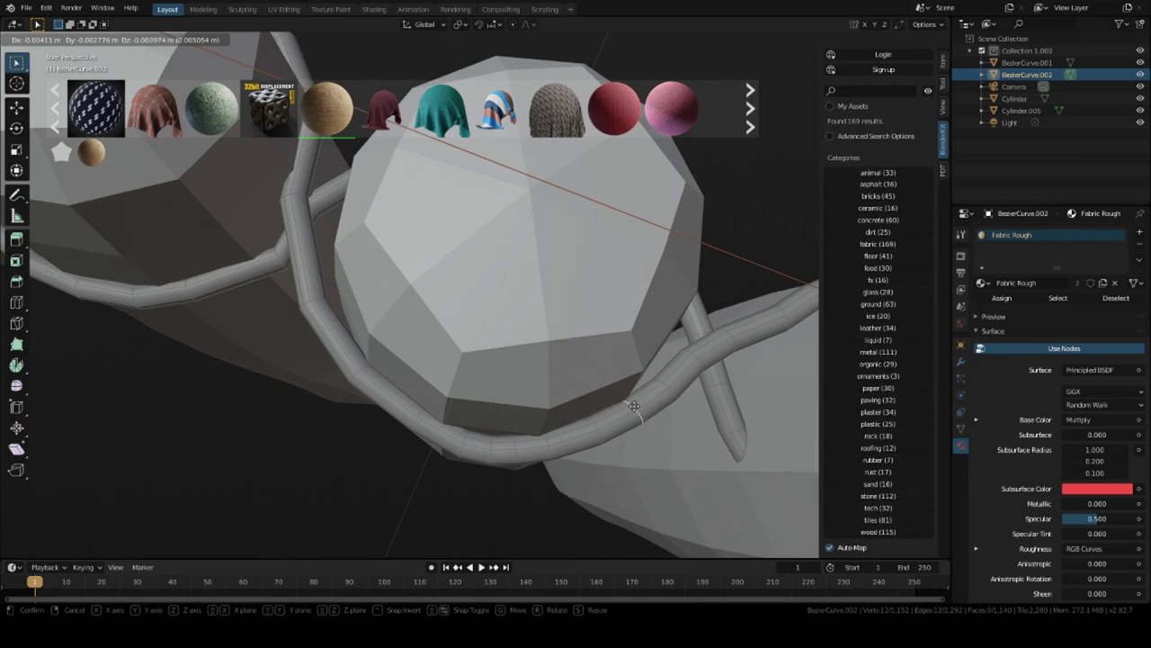
left_click(634, 406)
middle_click_drag(679, 369, 650, 357)
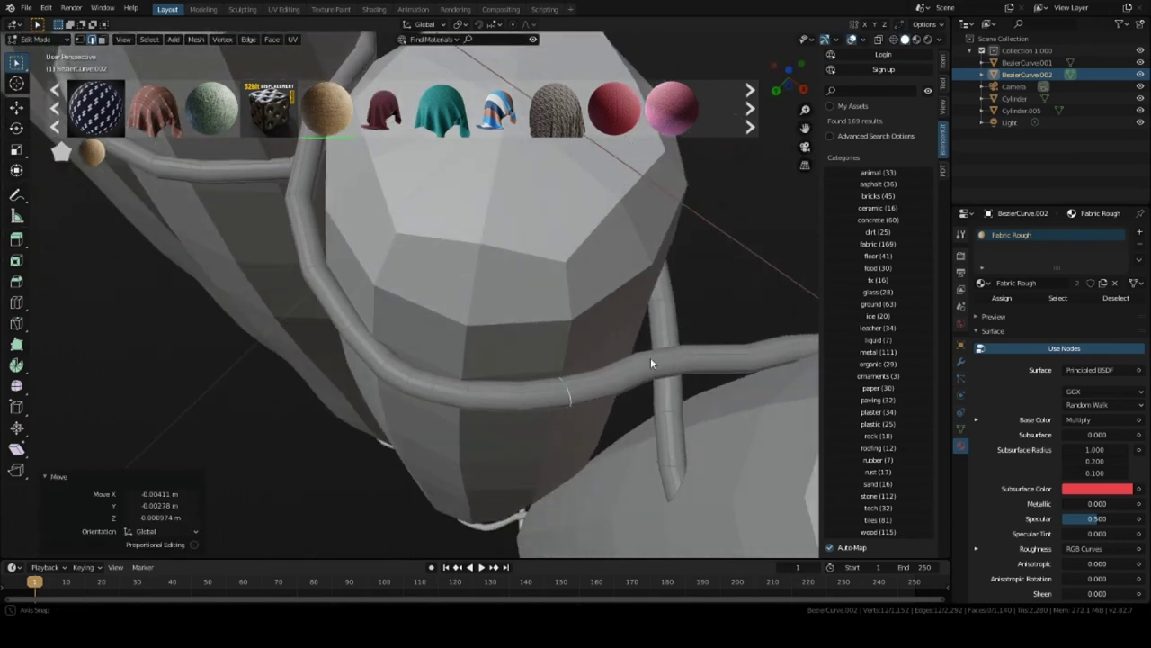
scroll(650, 357, "up", 1)
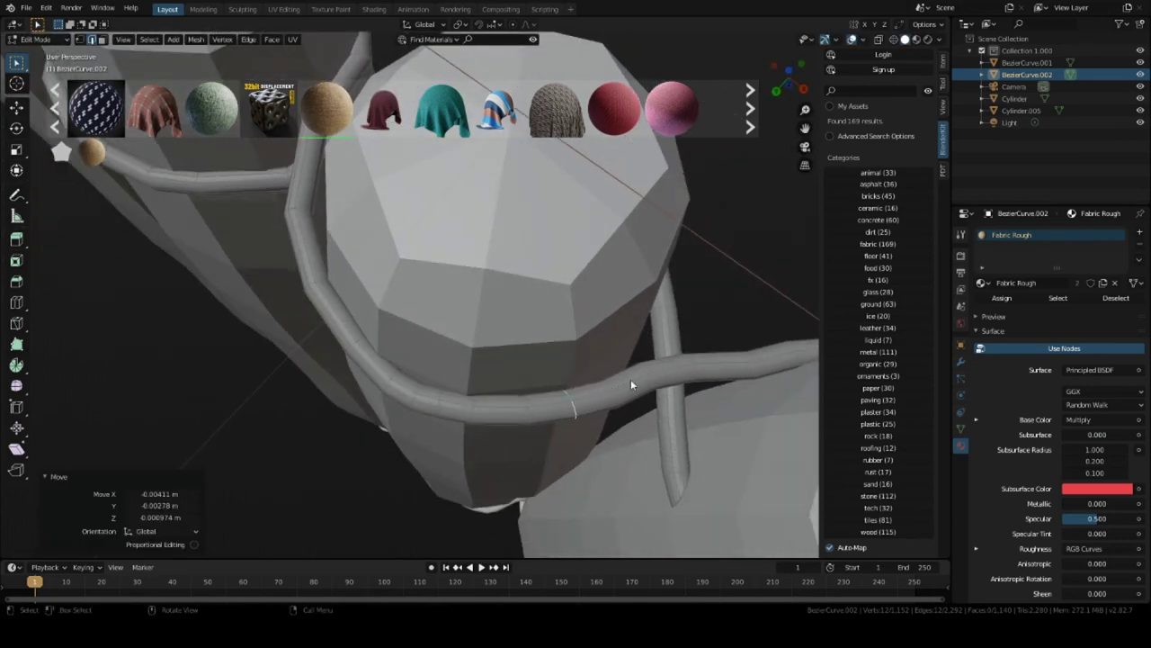
scroll(646, 351, "down", 4)
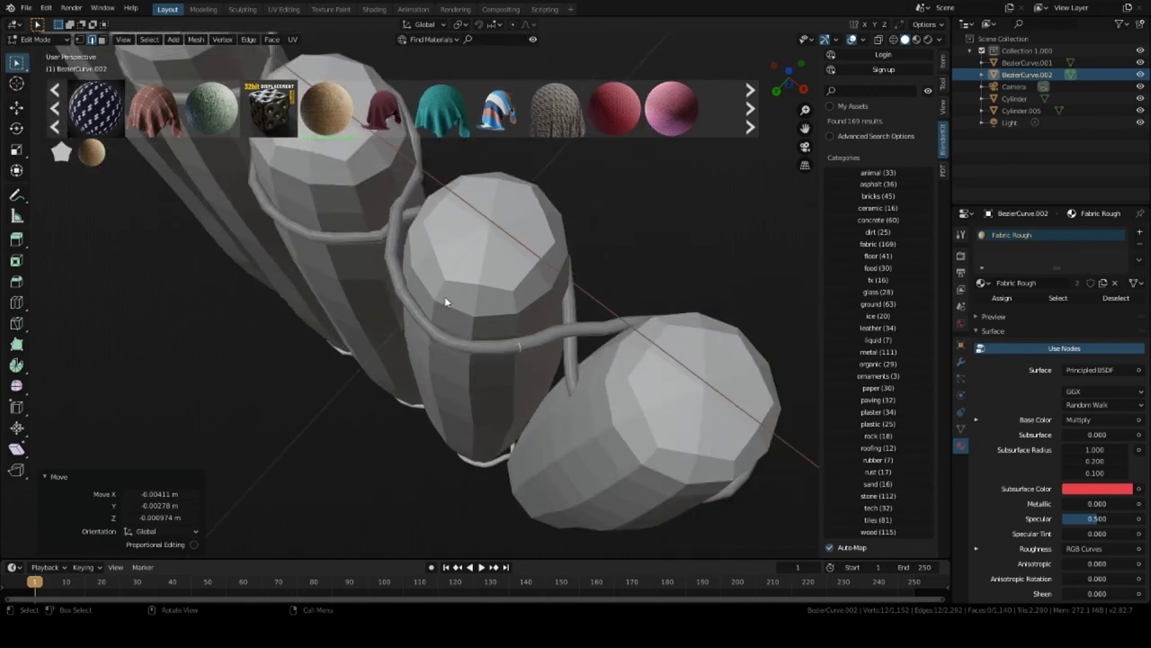
middle_click_drag(444, 296, 495, 286)
scroll(464, 368, "down", 4)
scroll(489, 302, "up", 5)
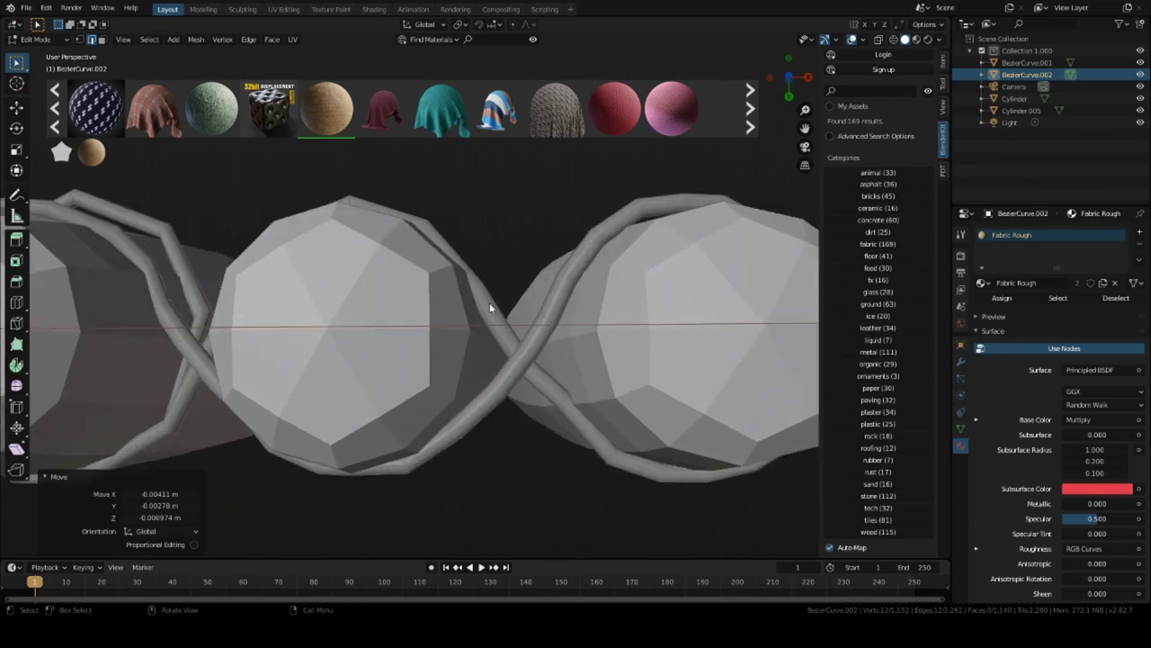
middle_click_drag(519, 325, 288, 309)
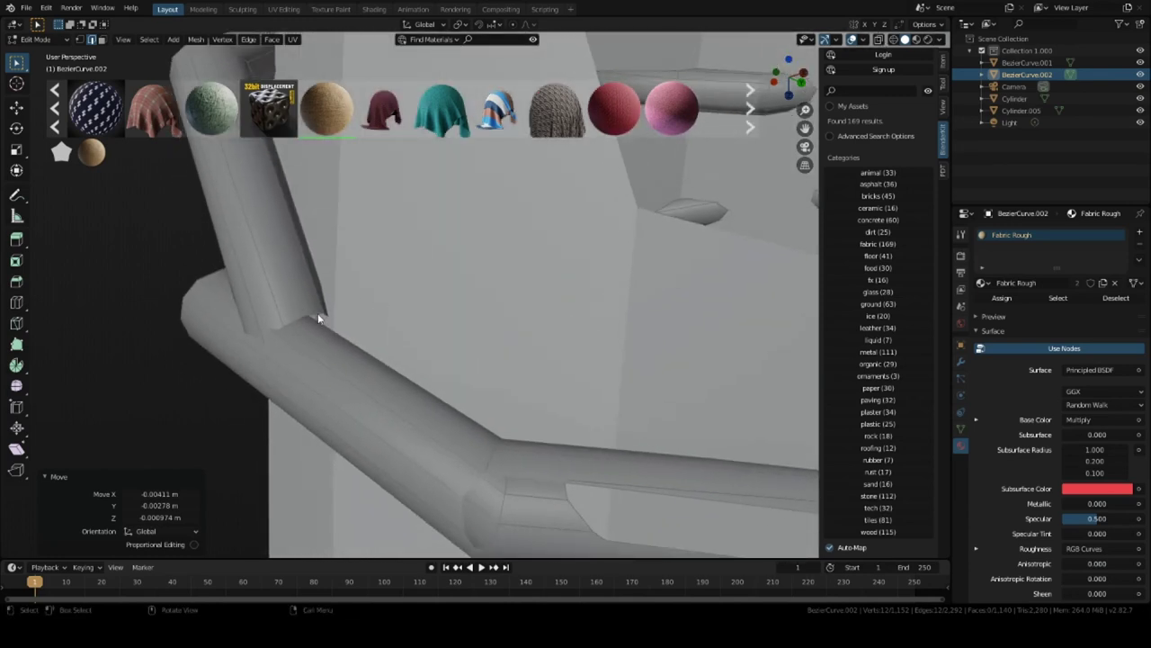
Scale the lower rope ring to 0.722 and check it wraps all five logs.
left_click(314, 314)
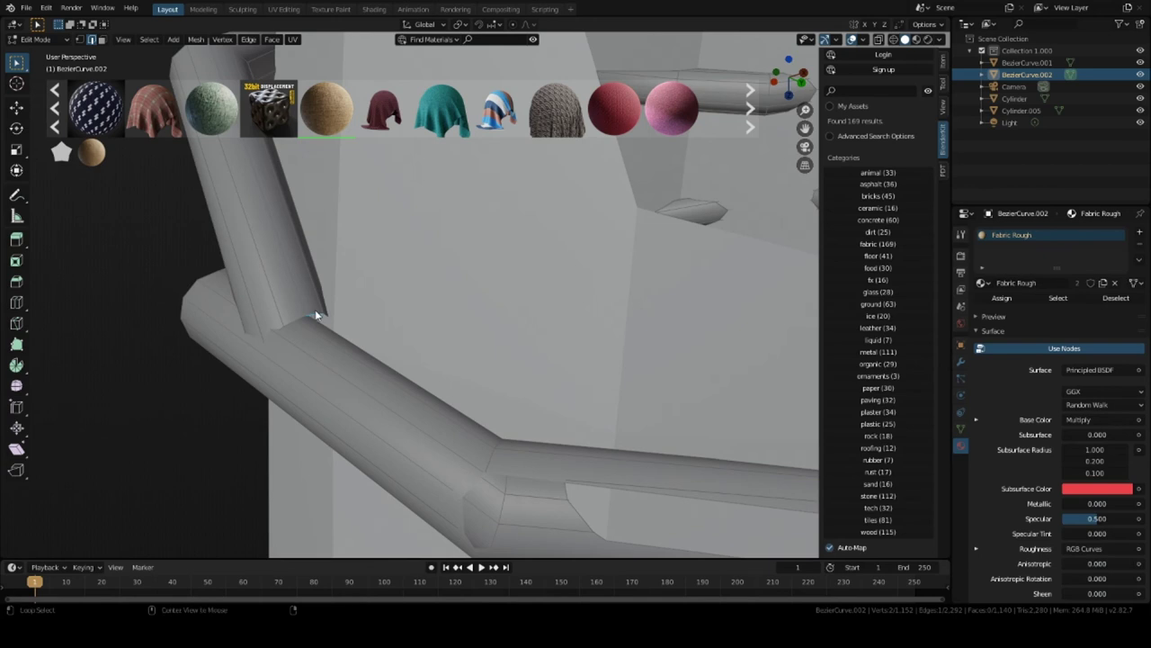
key("s")
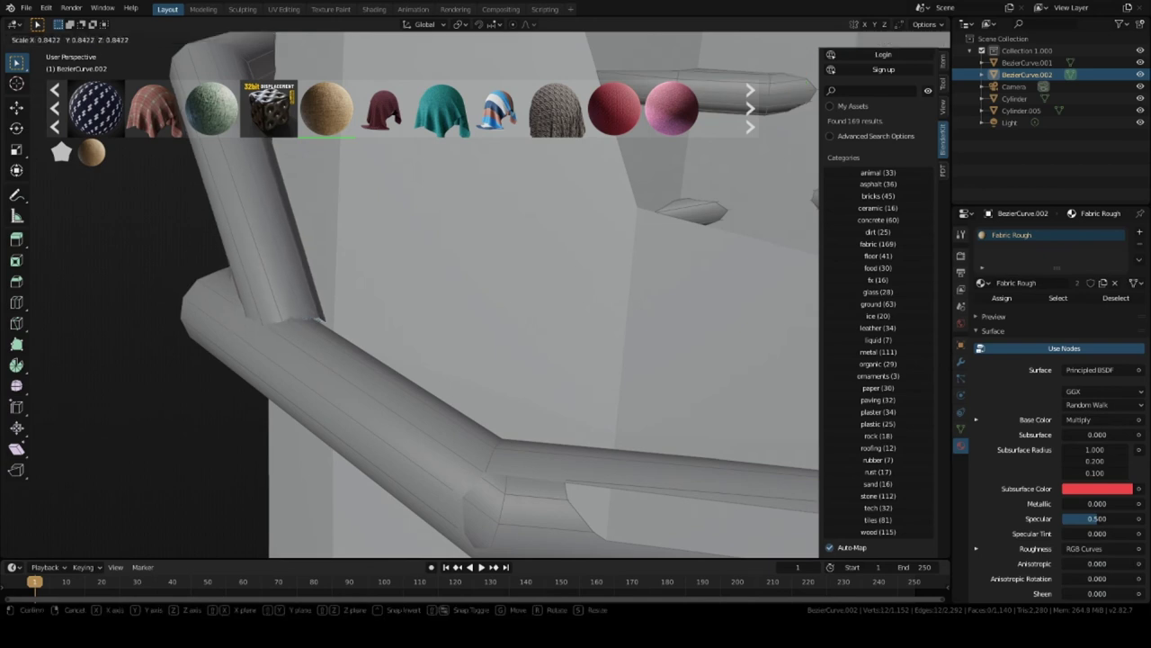
left_click(284, 317)
scroll(303, 318, "down", 5)
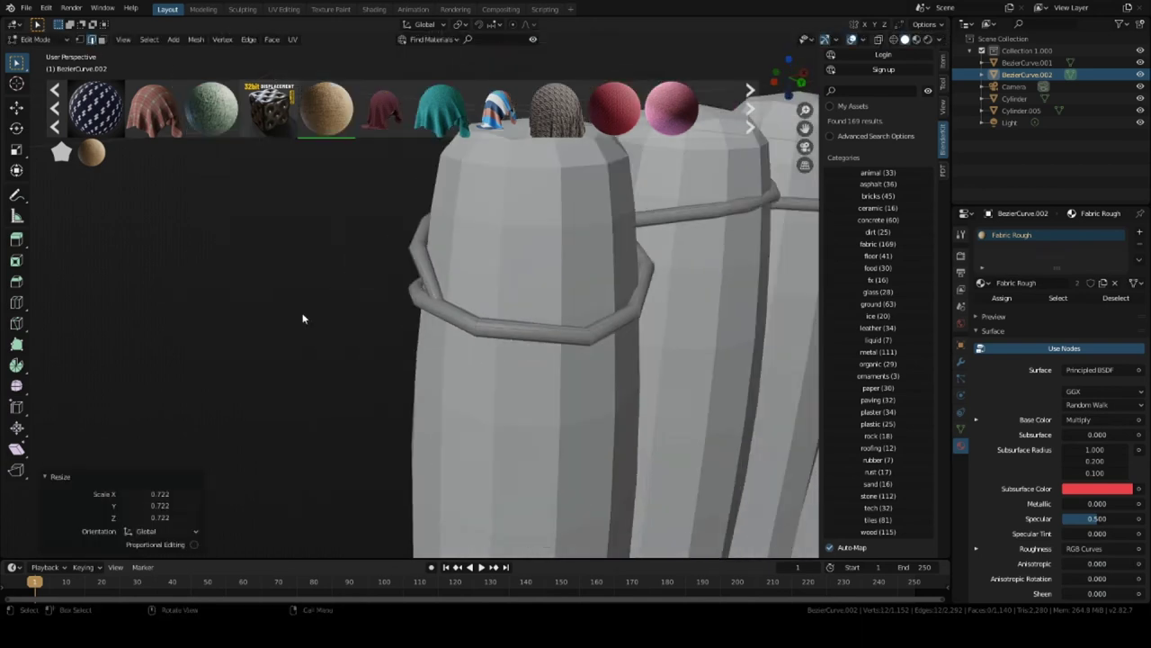
middle_click_drag(576, 339, 608, 488)
scroll(608, 488, "up", 2)
scroll(539, 405, "up", 5)
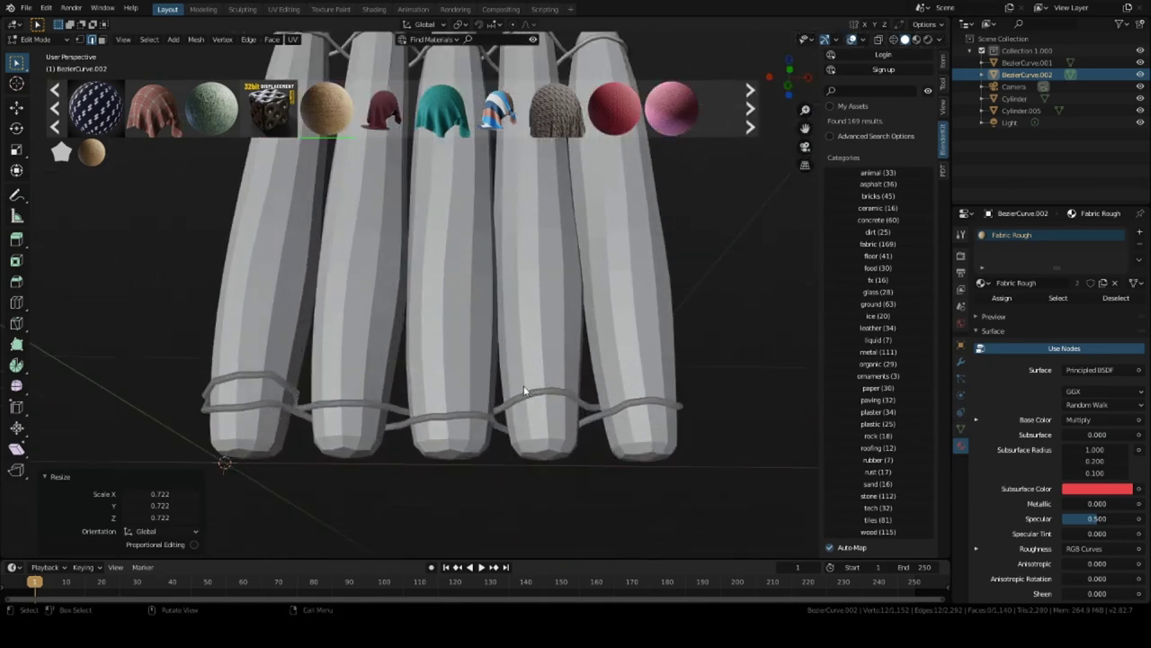
middle_click_drag(528, 392, 531, 420)
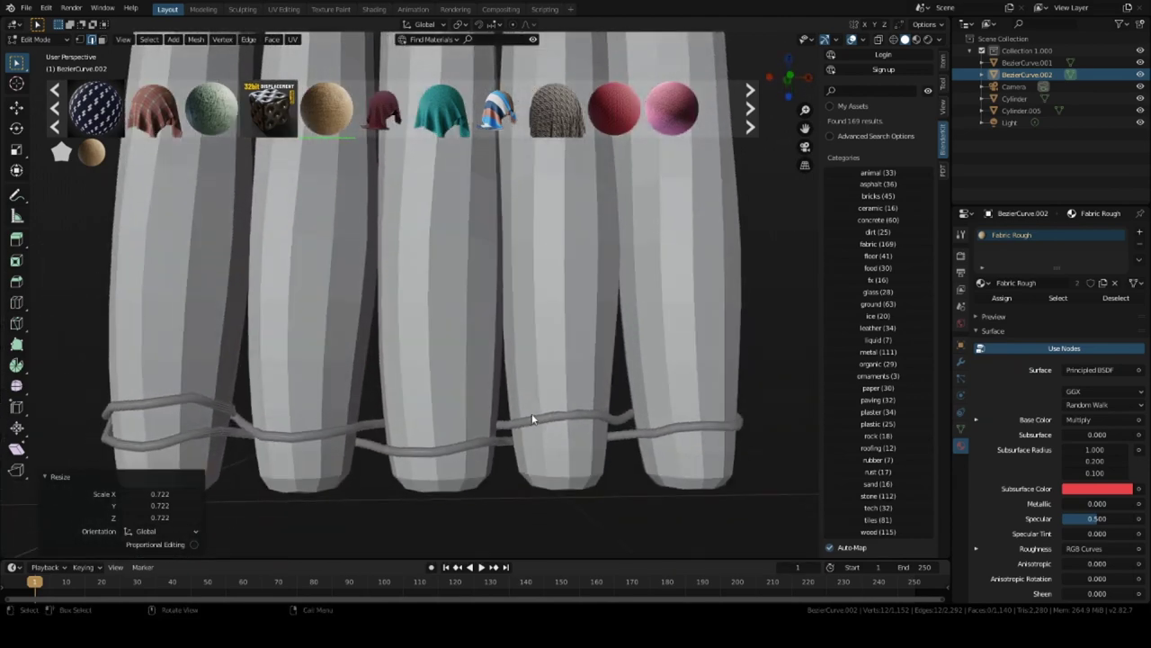
scroll(532, 418, "down", 3)
middle_click_drag(527, 377, 590, 455, "shift")
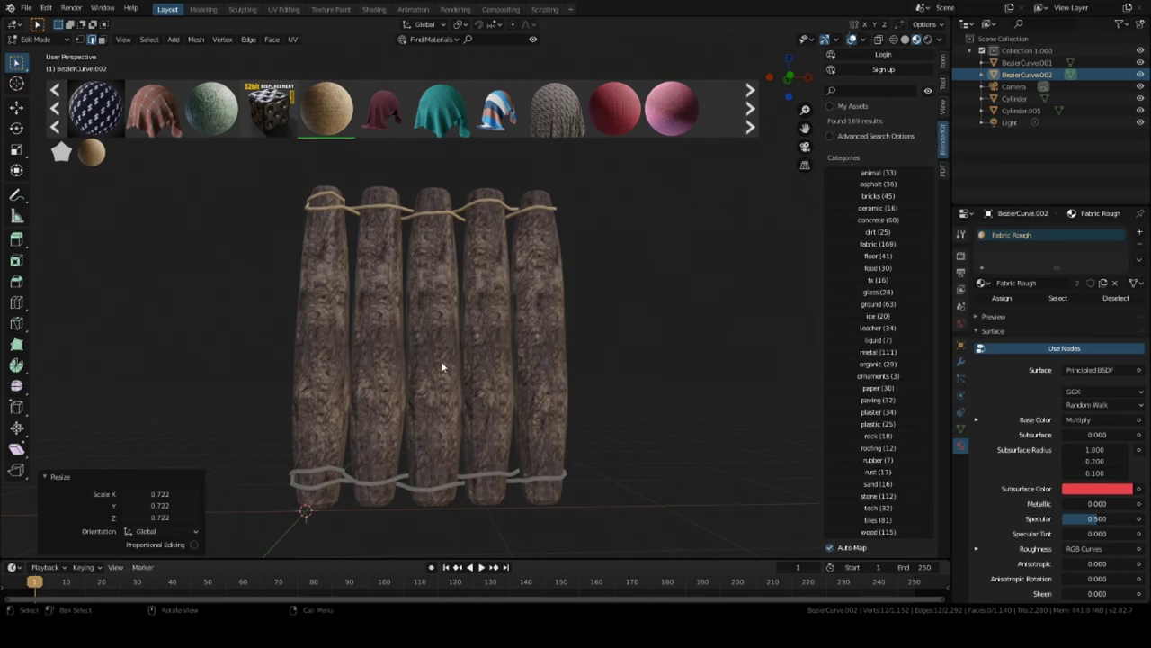
Deselect everything, save the file via File > Save, and inspect the lower ropes.
key("alt+a")
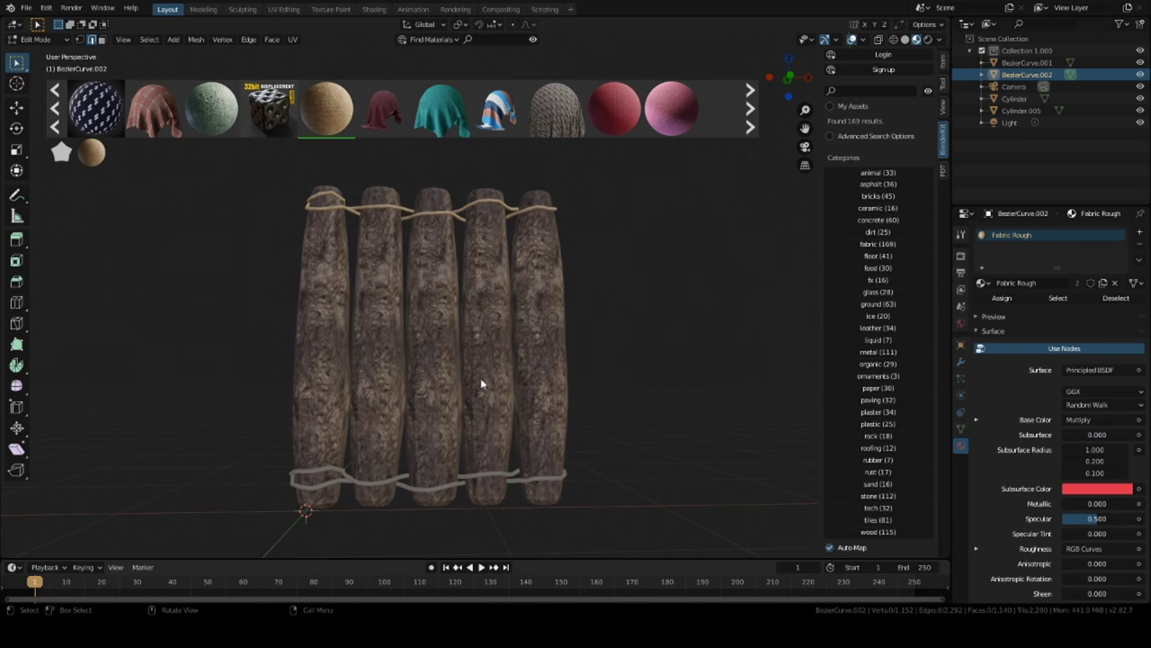
middle_click_drag(481, 384, 581, 437)
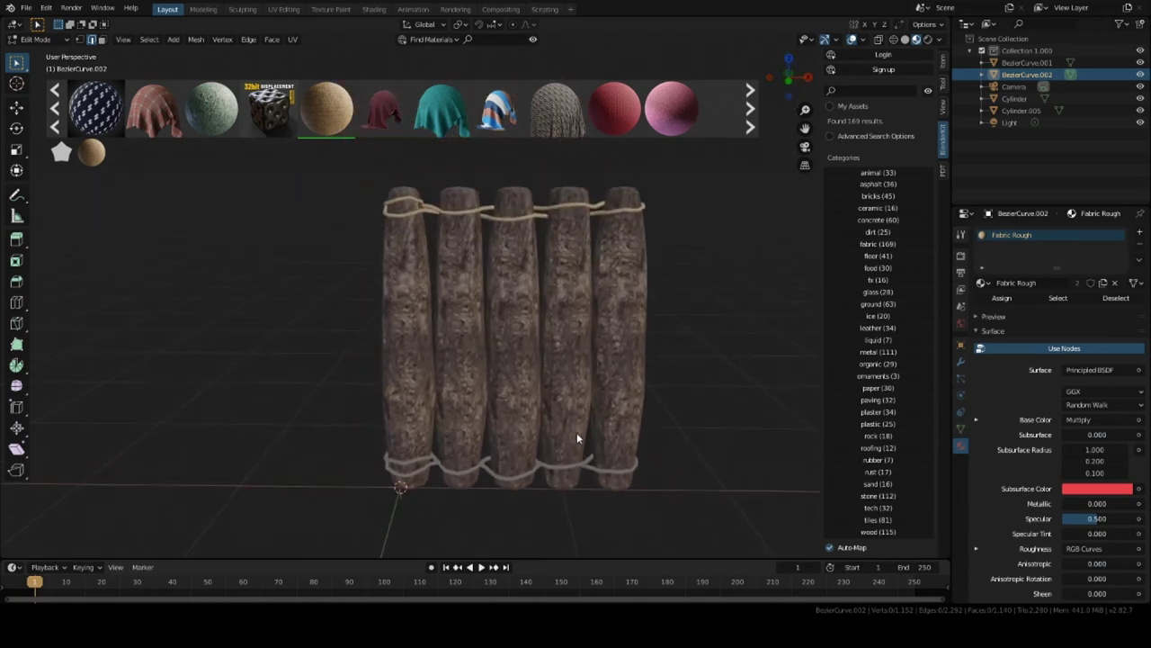
left_click(26, 8)
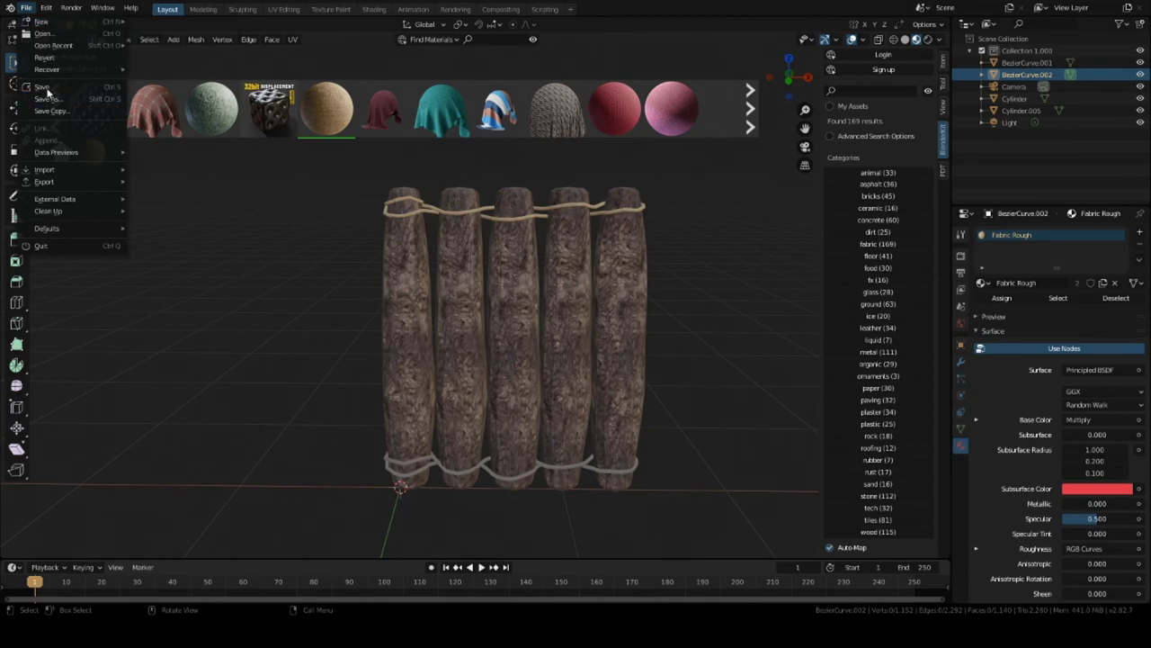
left_click(50, 88)
scroll(430, 364, "up", 4)
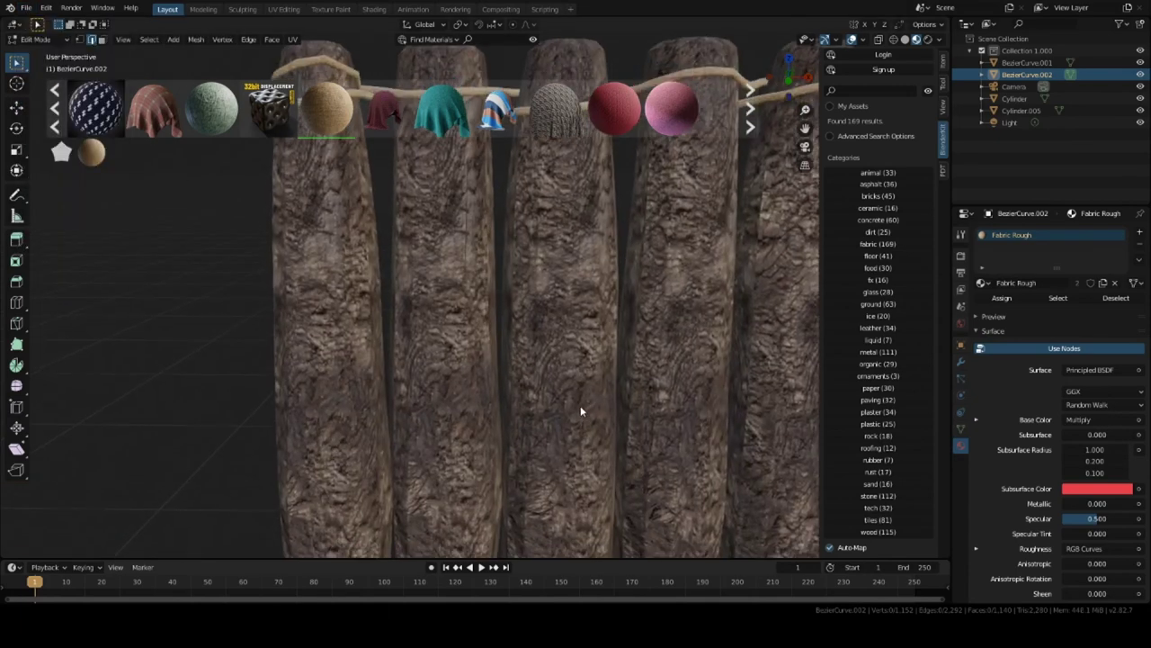
middle_click_drag(578, 411, 581, 109, "shift")
scroll(529, 390, "down", 1)
scroll(529, 389, "up", 2)
scroll(484, 414, "down", 1)
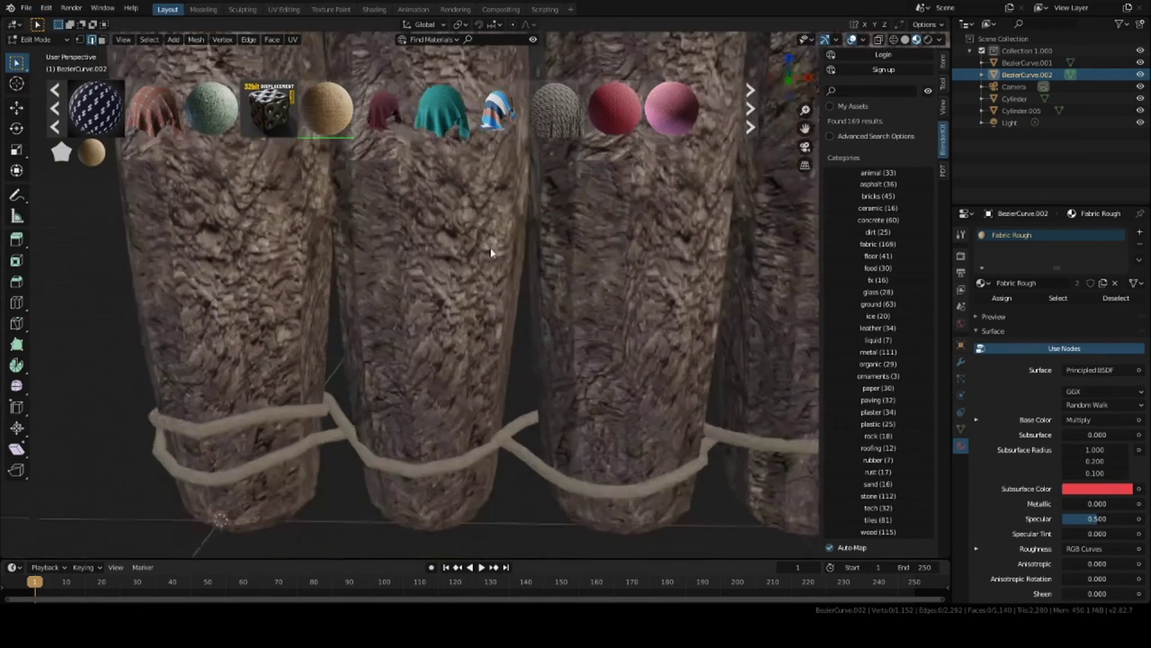
scroll(466, 390, "up", 2)
scroll(466, 389, "down", 3)
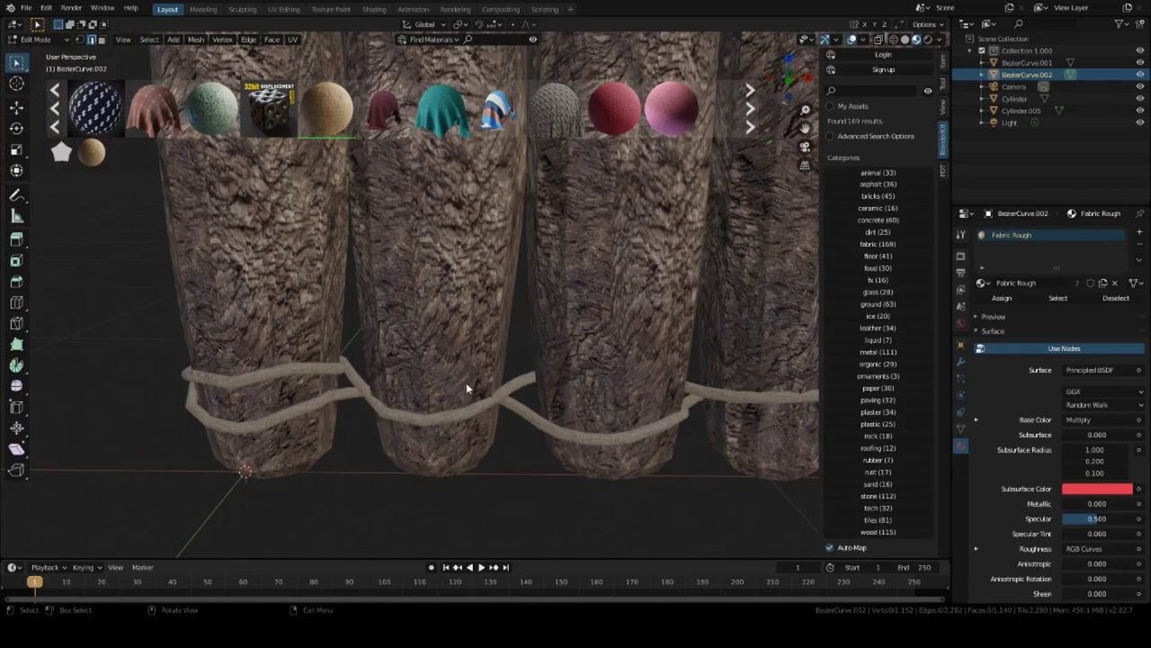
middle_click_drag(466, 383, 466, 441)
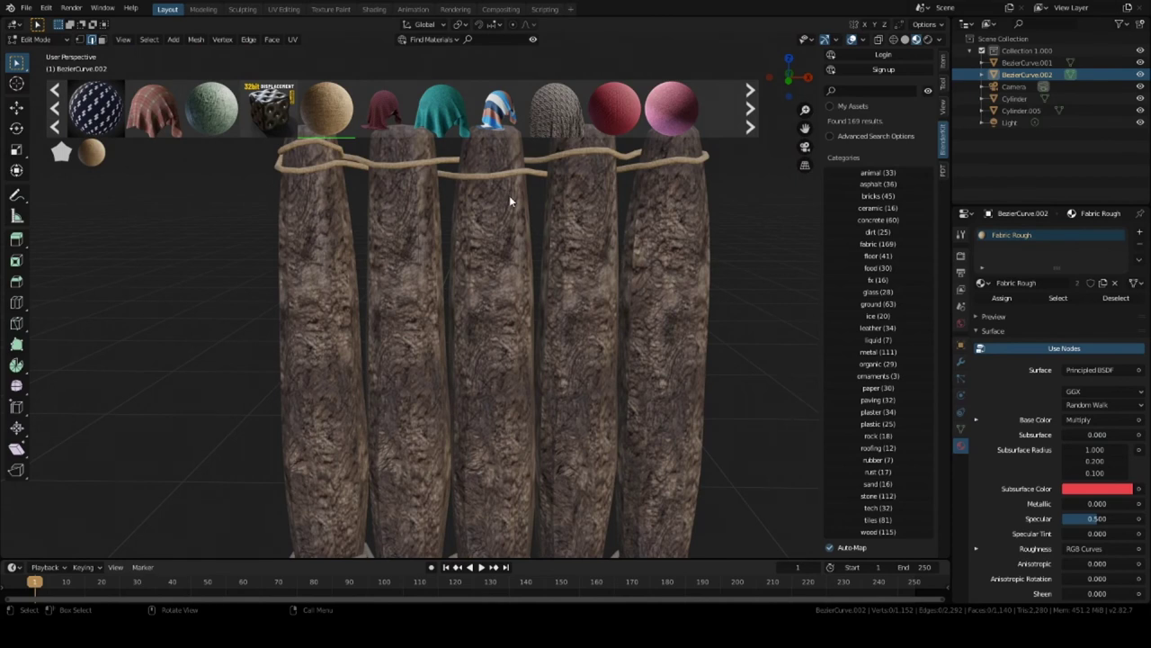
middle_click_drag(402, 246, 430, 412)
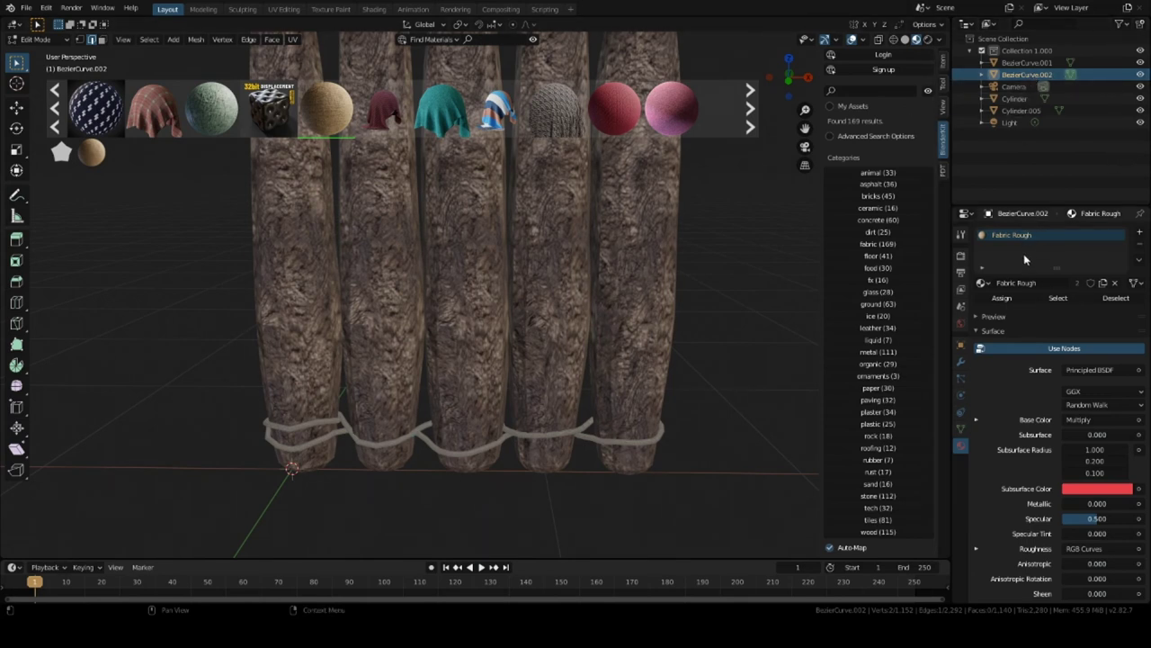
Rename BezierCurve.002 and BezierCurve.001 to 'lashings' in the Outliner.
double_click(1012, 76)
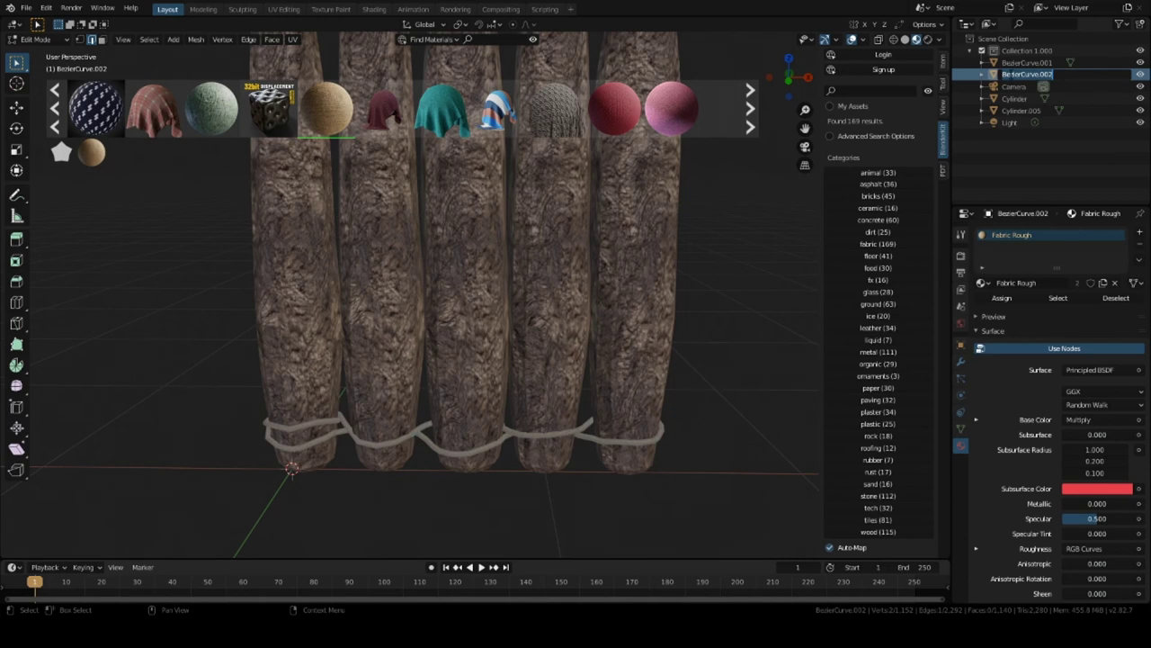
type("lashings")
key("Return")
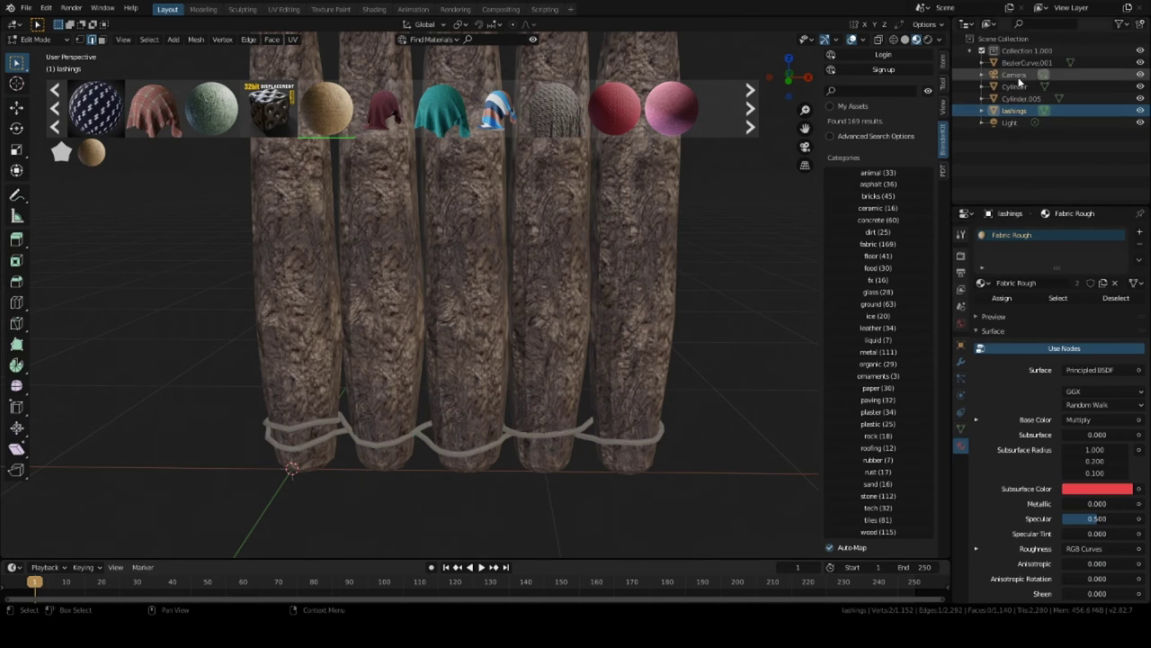
double_click(1025, 63)
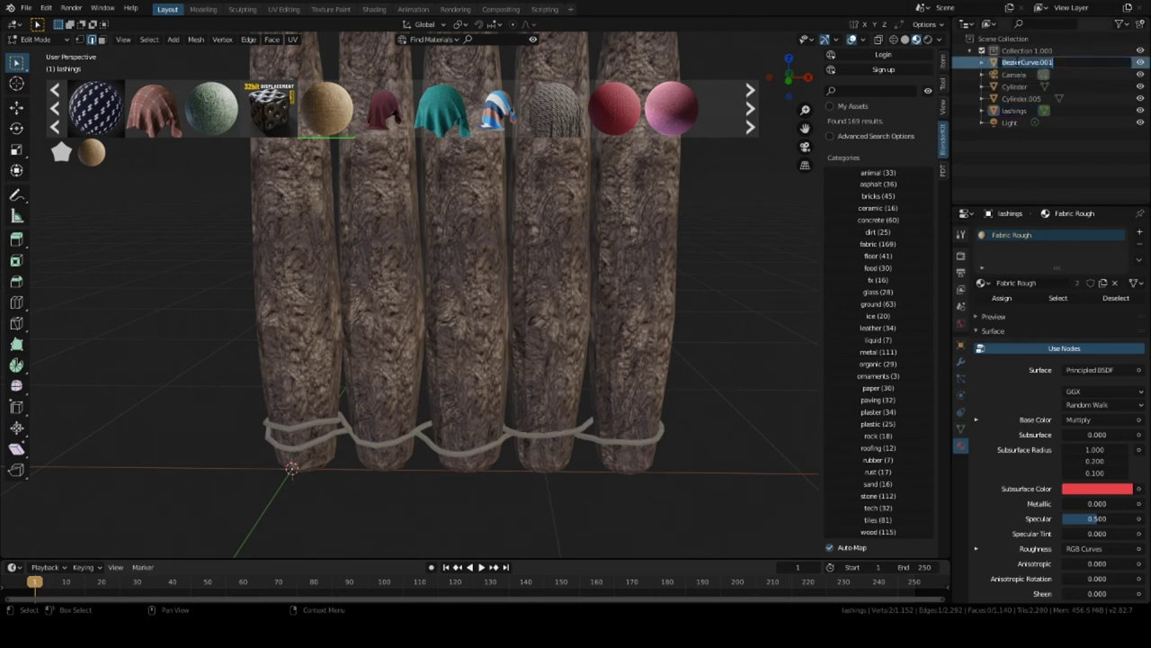
key("BackSpace")
type("lashings")
key("Return")
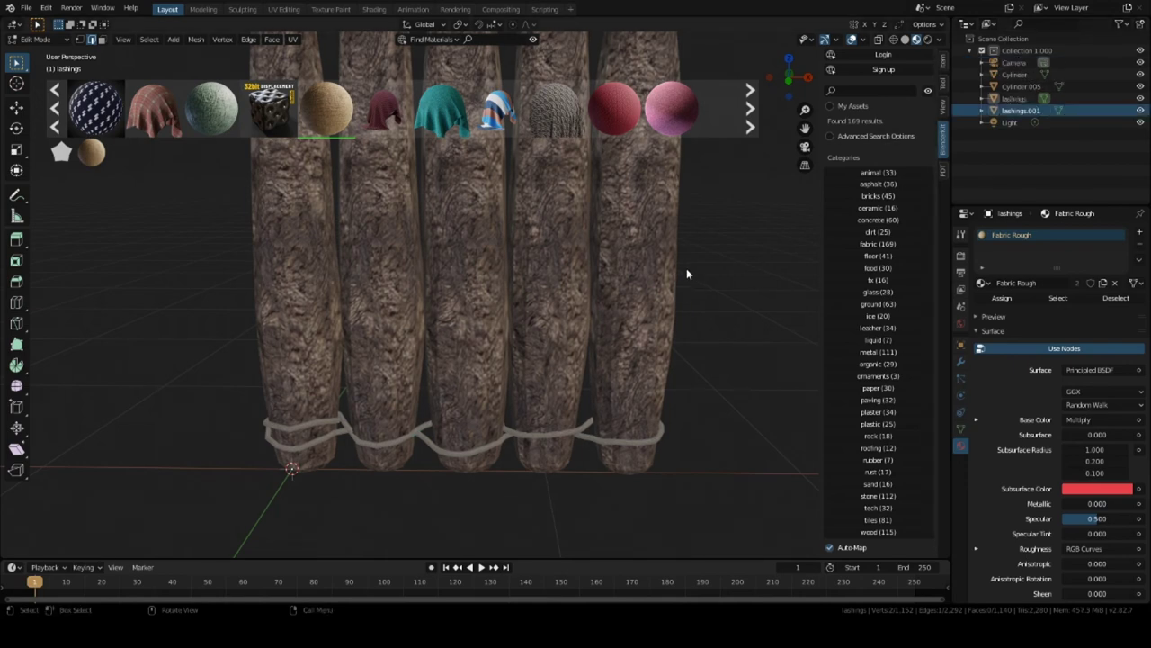
Check the top and bottom lashings, then switch back to Object Mode.
middle_click_drag(643, 237, 666, 457, "shift")
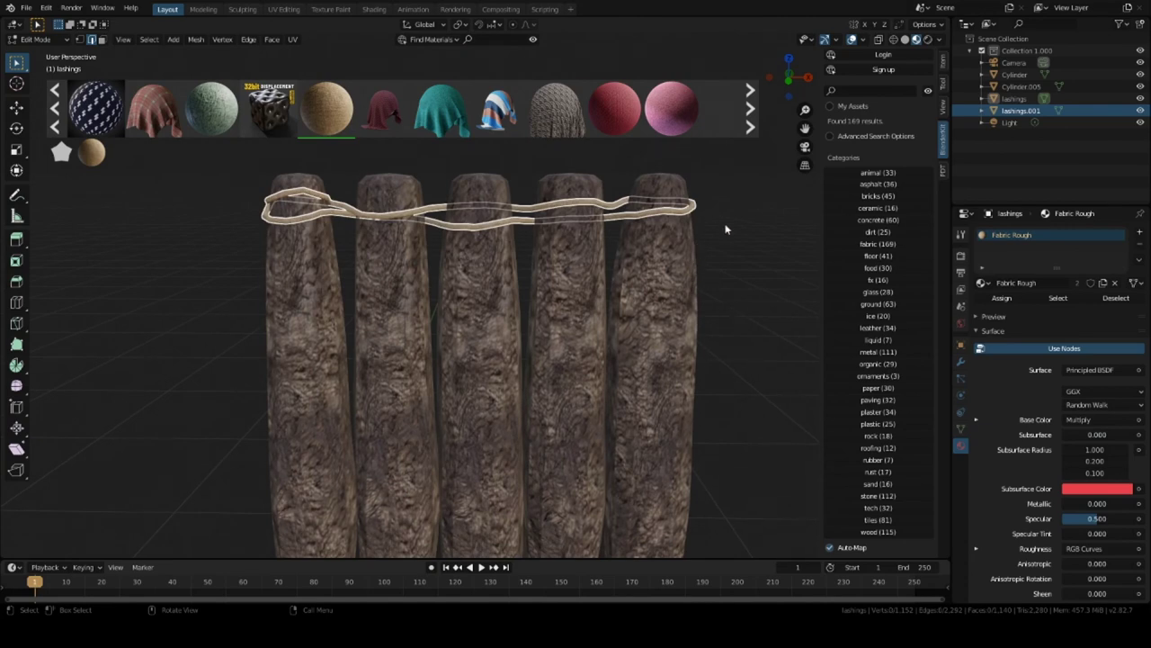
middle_click_drag(406, 326, 480, 547, "shift")
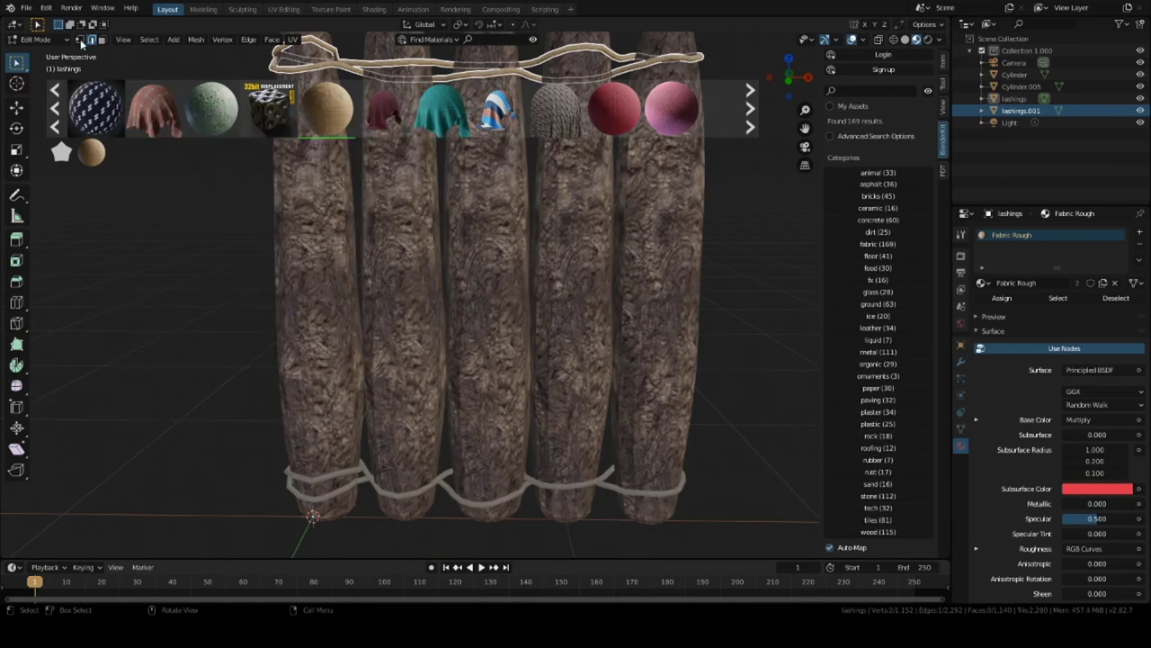
key("Tab")
Frame the log tops front-on and select the upper rope, lashings.001.
left_click(240, 324)
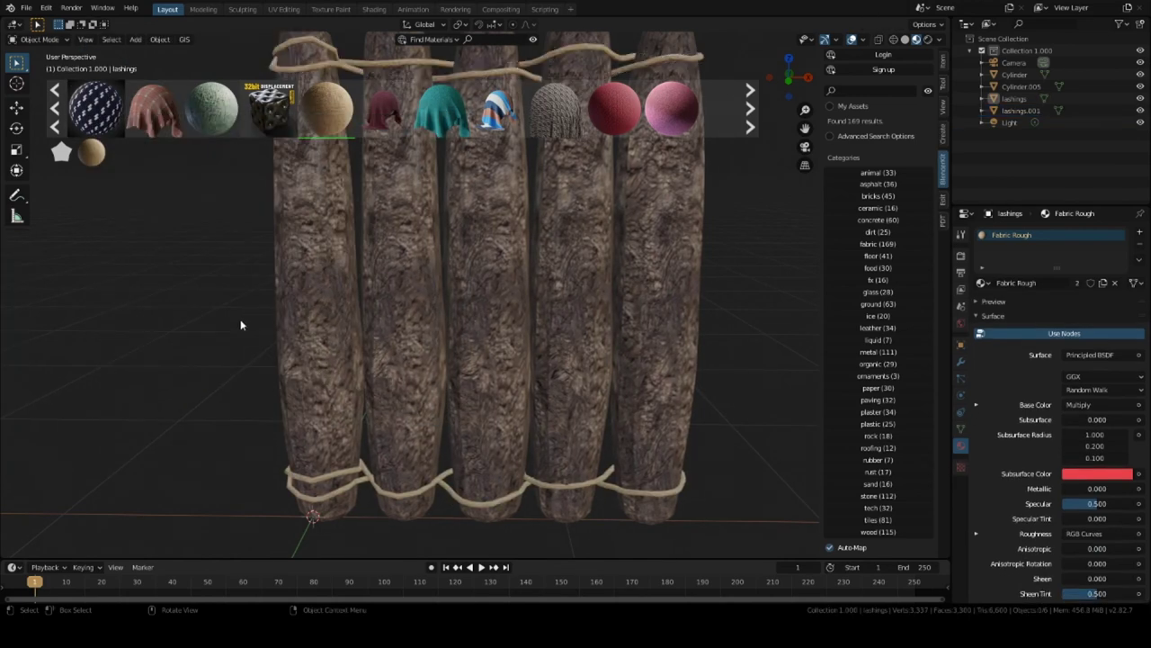
scroll(367, 417, "down", 4)
mouse_move(407, 387)
middle_mouse_down()
mouse_move(385, 411)
mouse_move(400, 387)
middle_mouse_up()
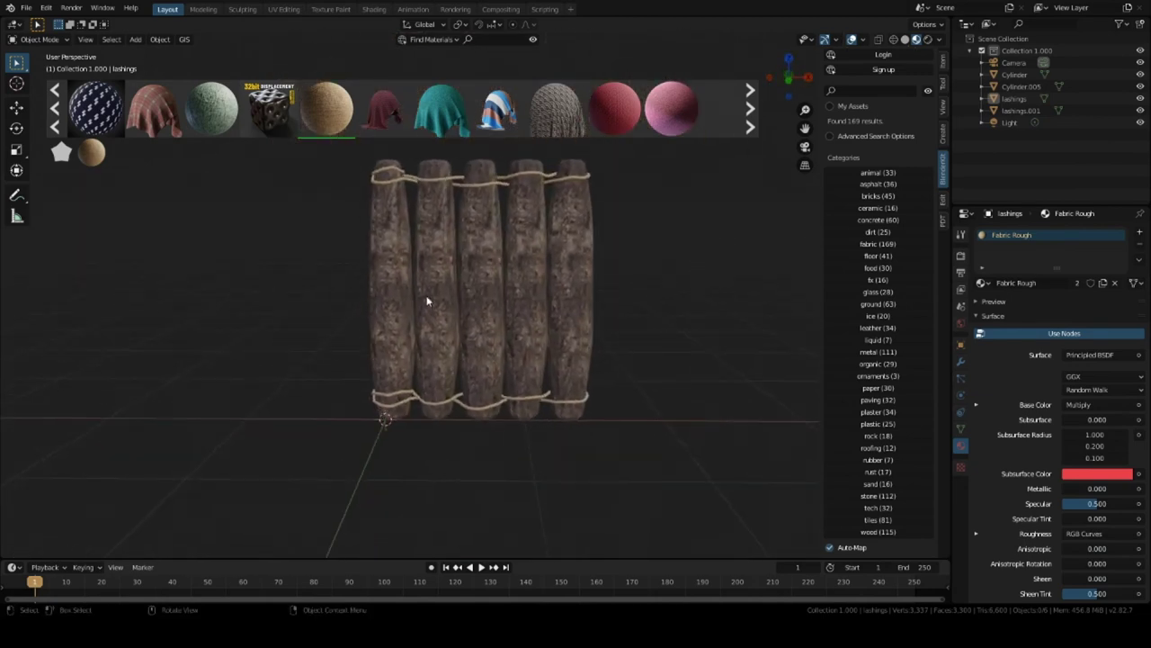
scroll(442, 278, "up", 4)
middle_click_drag(441, 278, 375, 489, "shift")
scroll(526, 371, "up", 2)
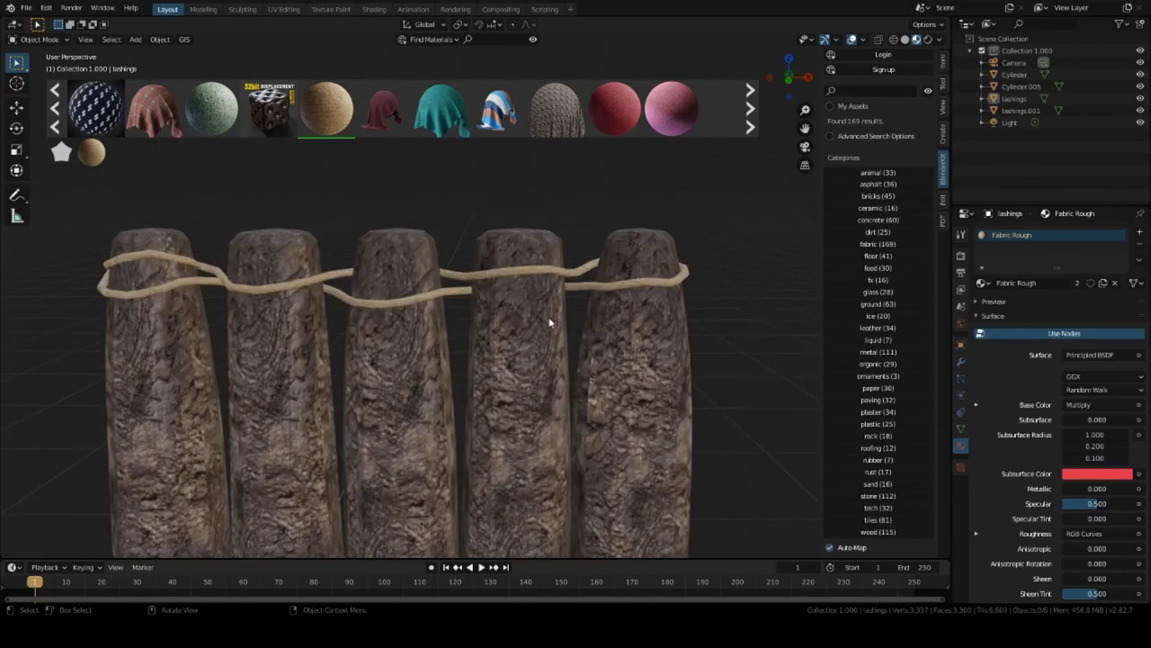
middle_click_drag(550, 321, 201, 239, "shift")
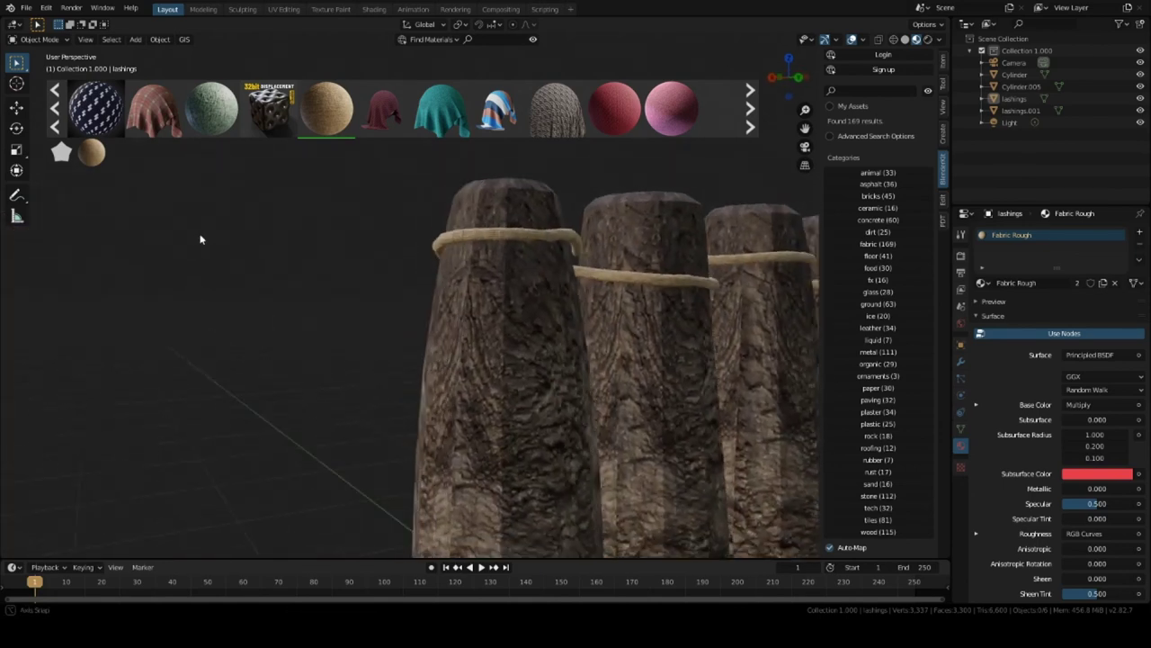
middle_click_drag(440, 245, 620, 261)
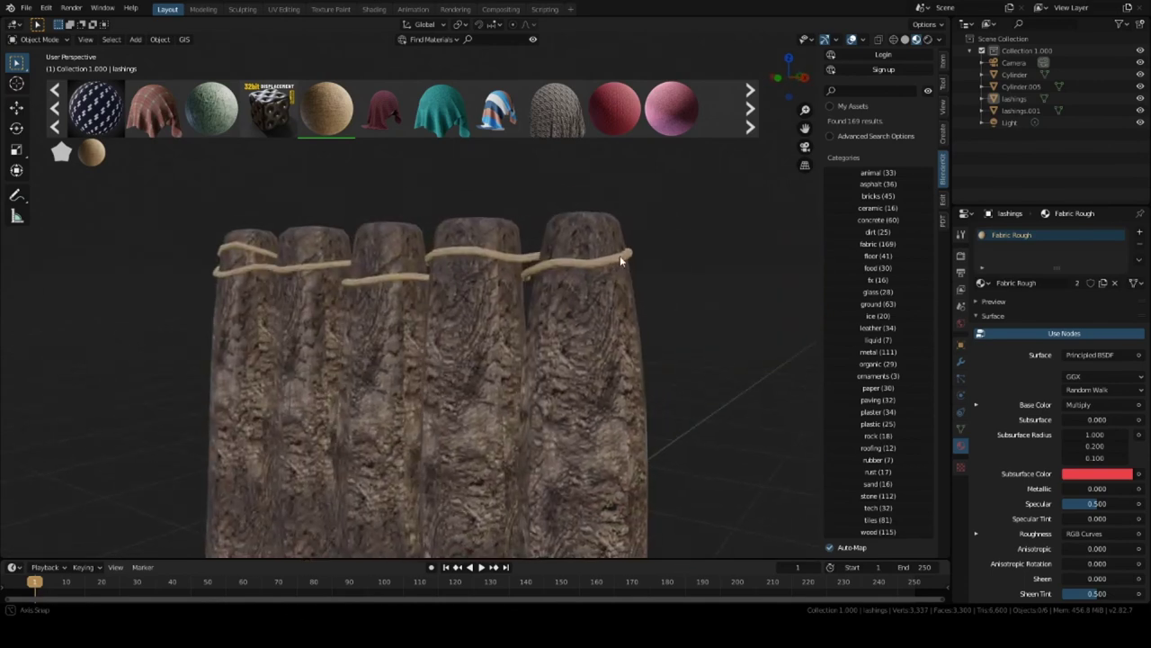
left_click(492, 257)
Move lashings.001 down 0.0438 m along global Z.
middle_click_drag(495, 258, 541, 263)
key("g")
key("z")
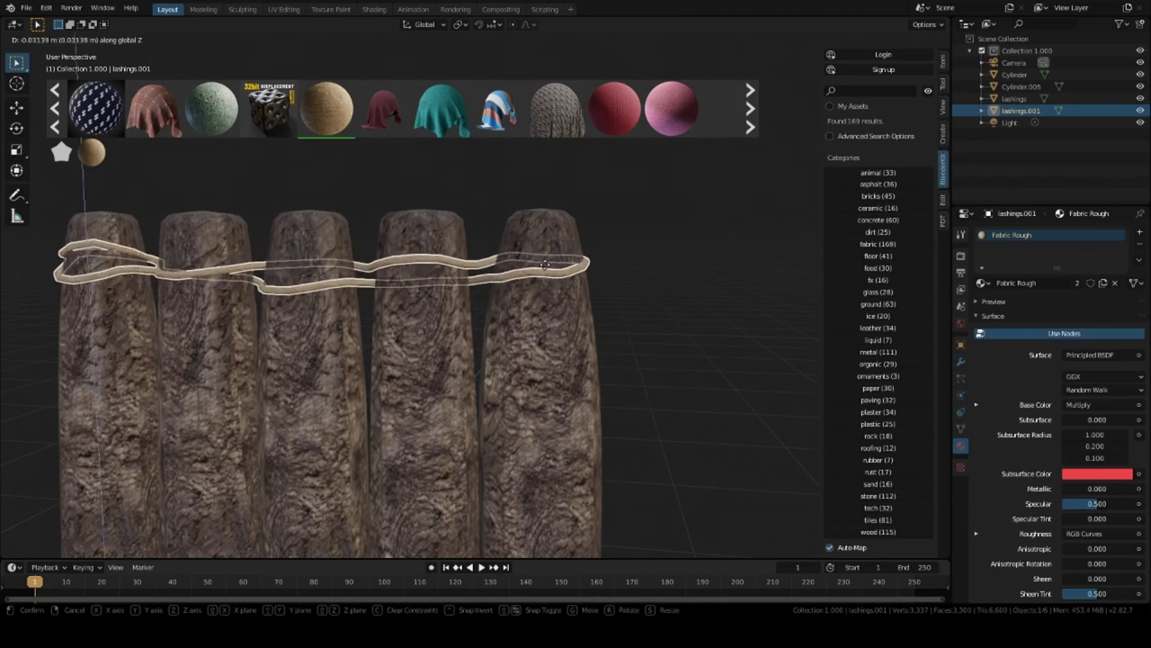
left_click(540, 270)
middle_click_drag(542, 272, 463, 295)
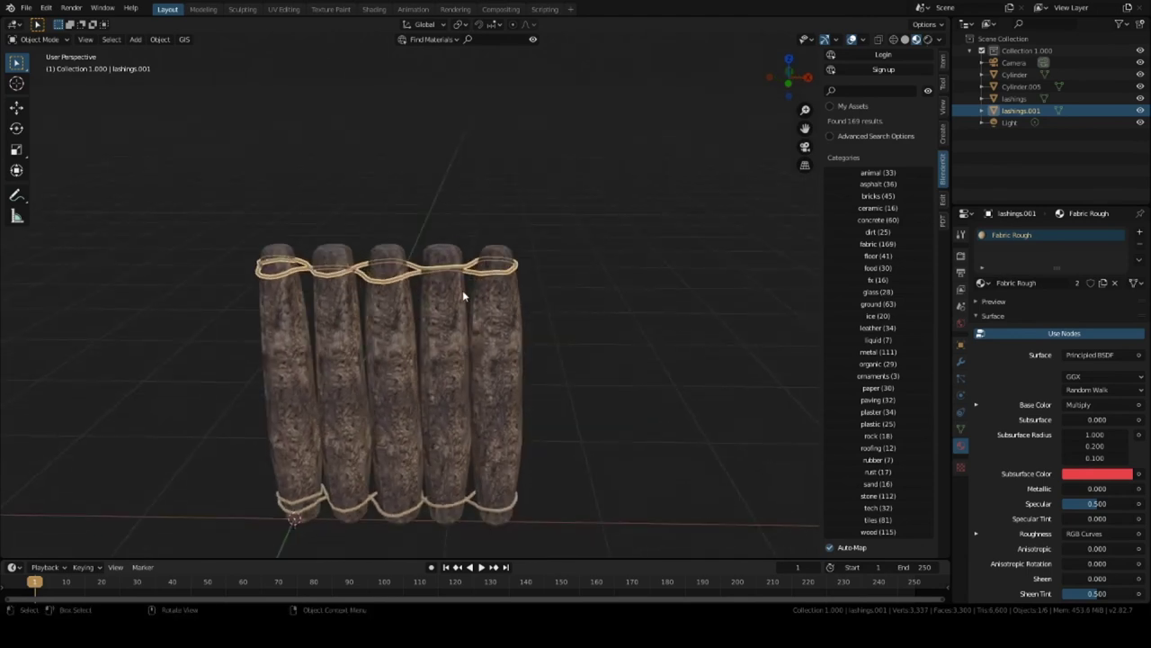
left_click(542, 268)
middle_click_drag(542, 268, 536, 296)
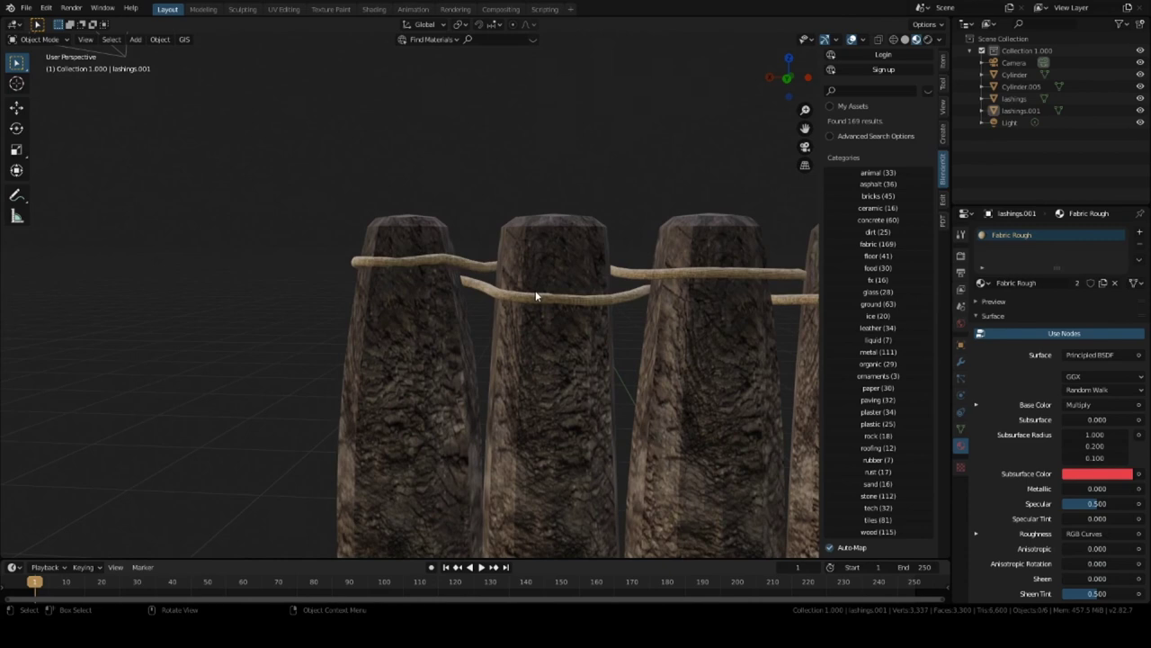
Lower the upper rope about 0.024 m along global Z.
left_click(450, 261)
key("g")
key("z")
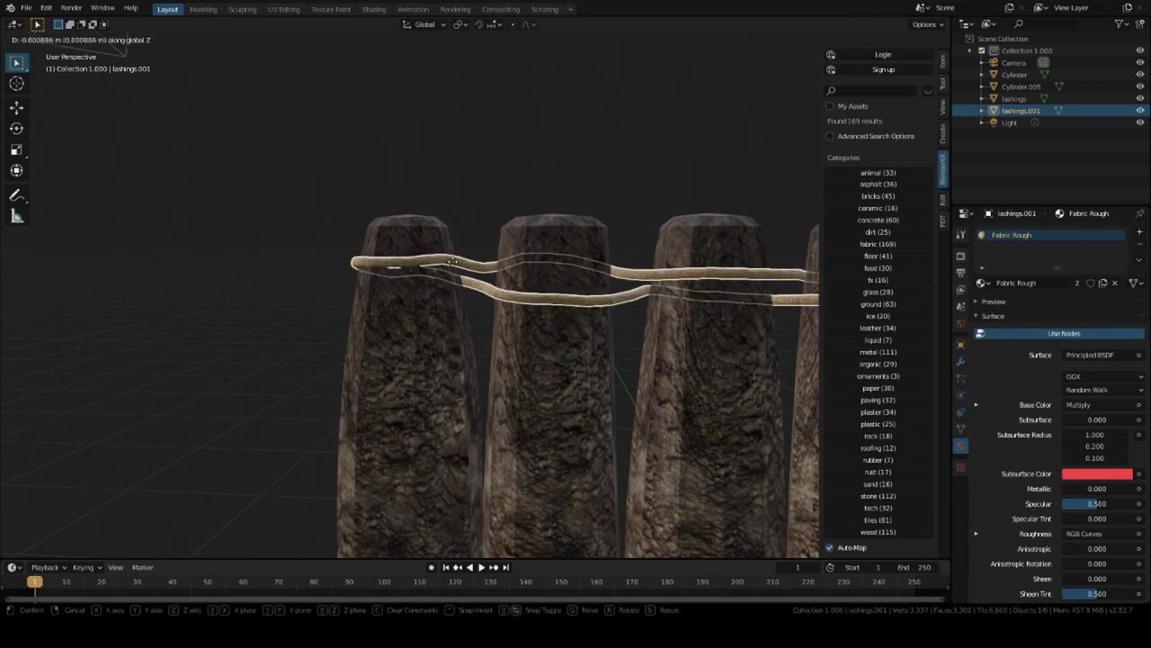
left_click(456, 279)
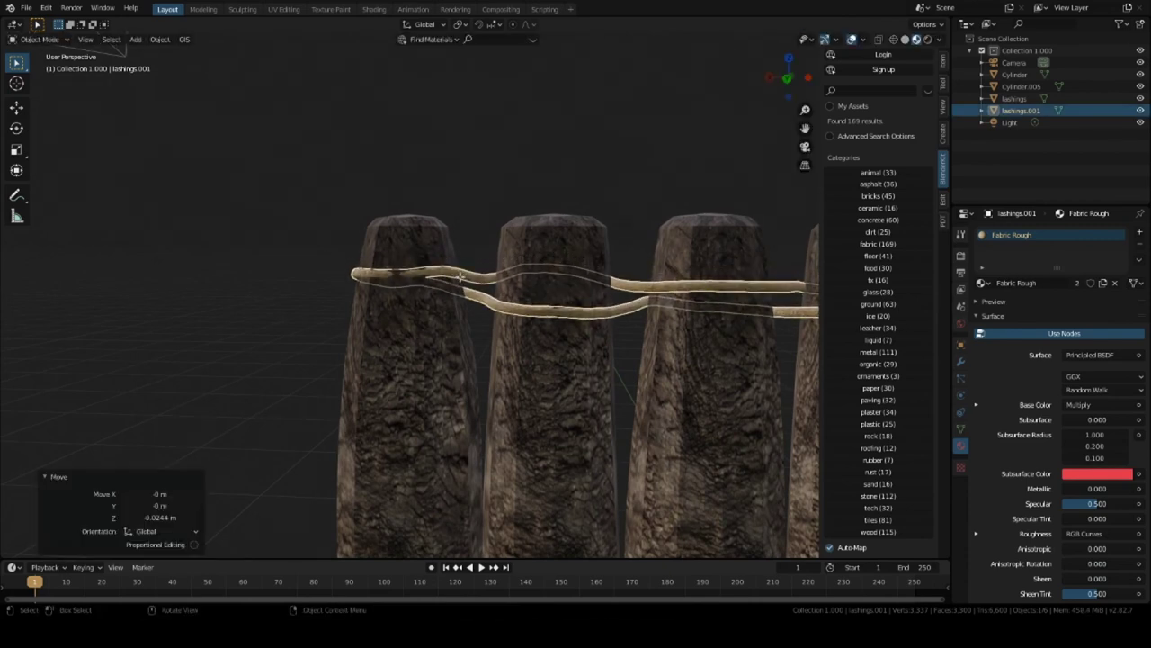
key("Tab")
middle_click_drag(494, 285, 791, 302)
key("Tab")
Deselect the rope and switch the viewport to Rendered shading.
scroll(817, 300, "up", 3)
scroll(385, 352, "down", 2)
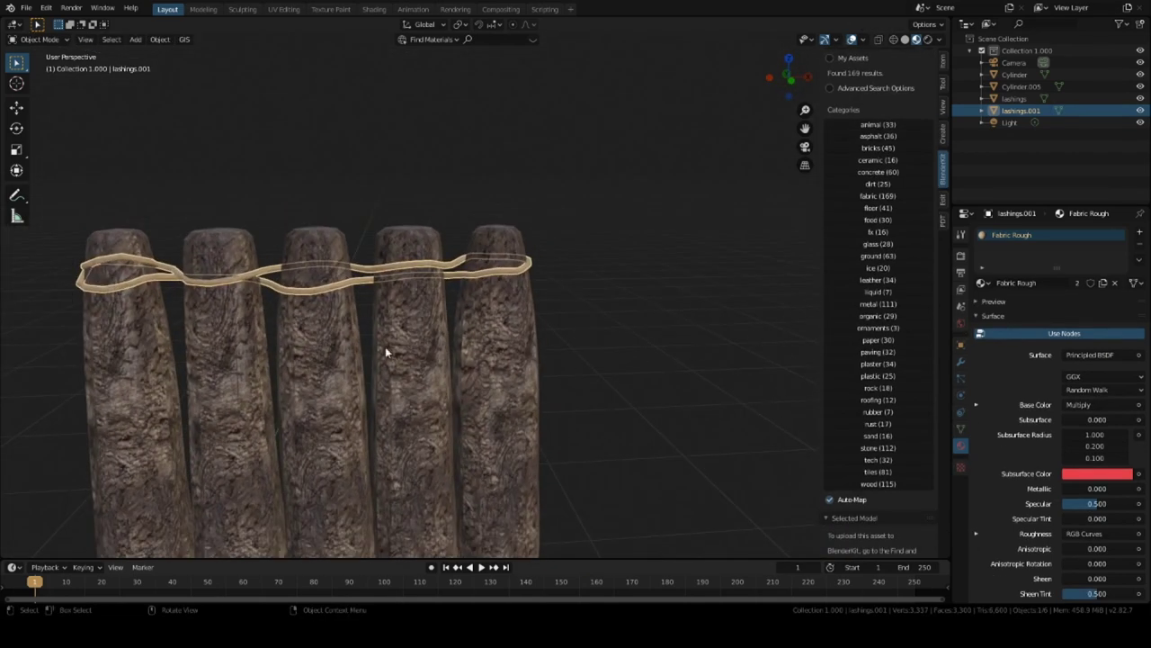
middle_click_drag(385, 352, 321, 342)
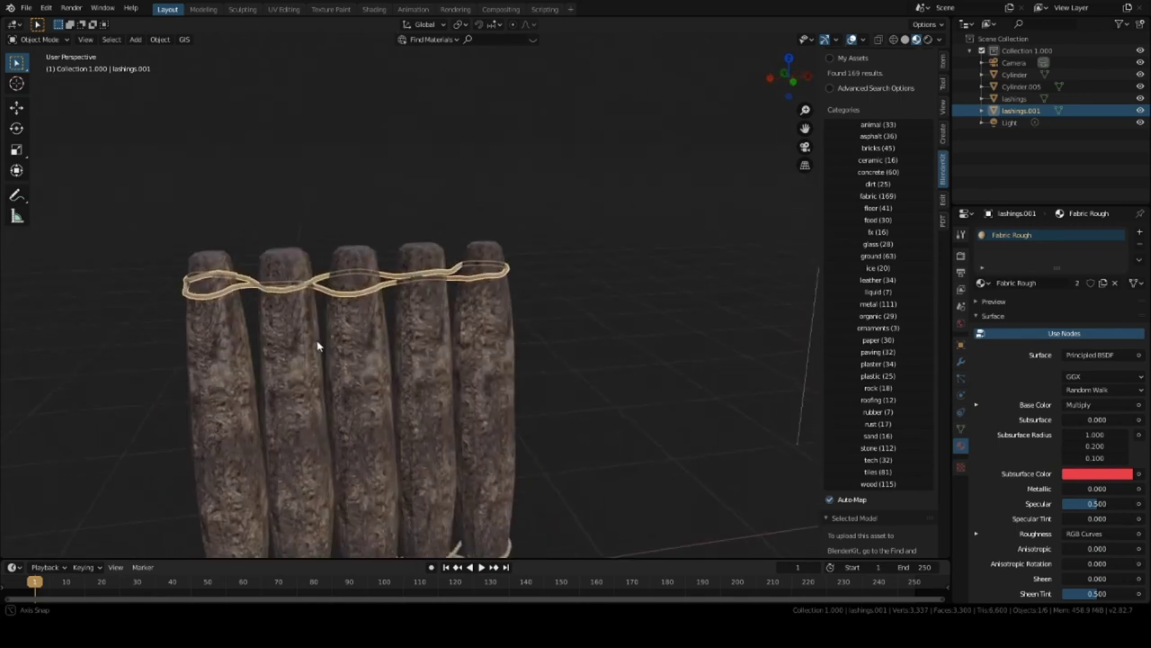
scroll(315, 341, "down", 3)
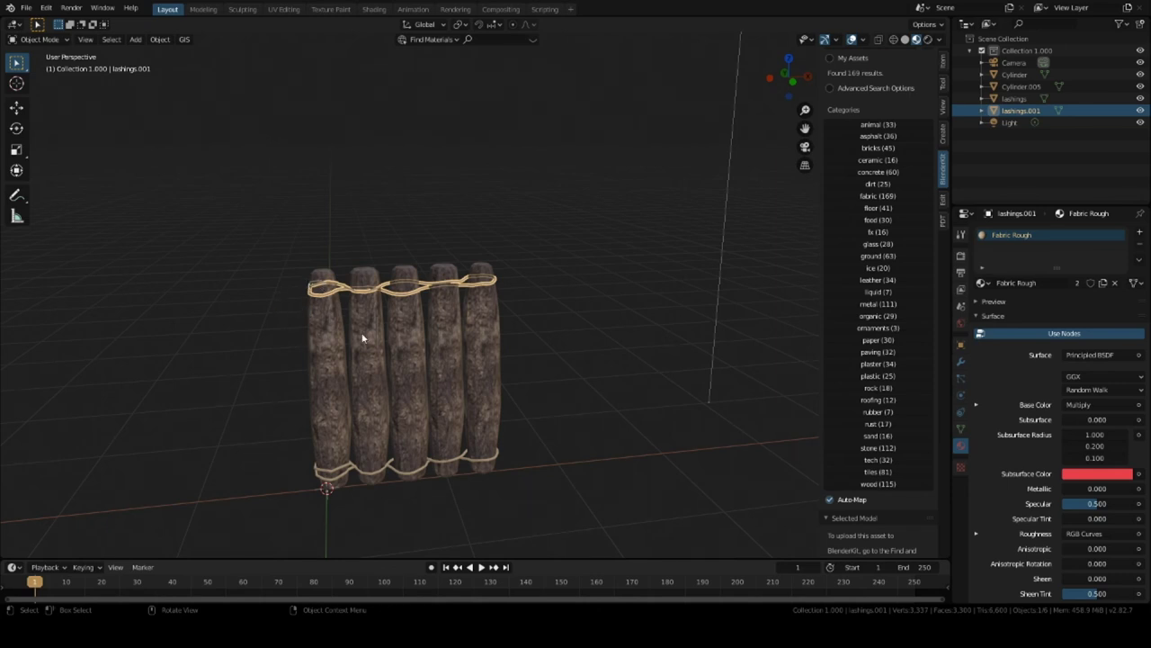
middle_click_drag(362, 338, 441, 288)
left_click(579, 326)
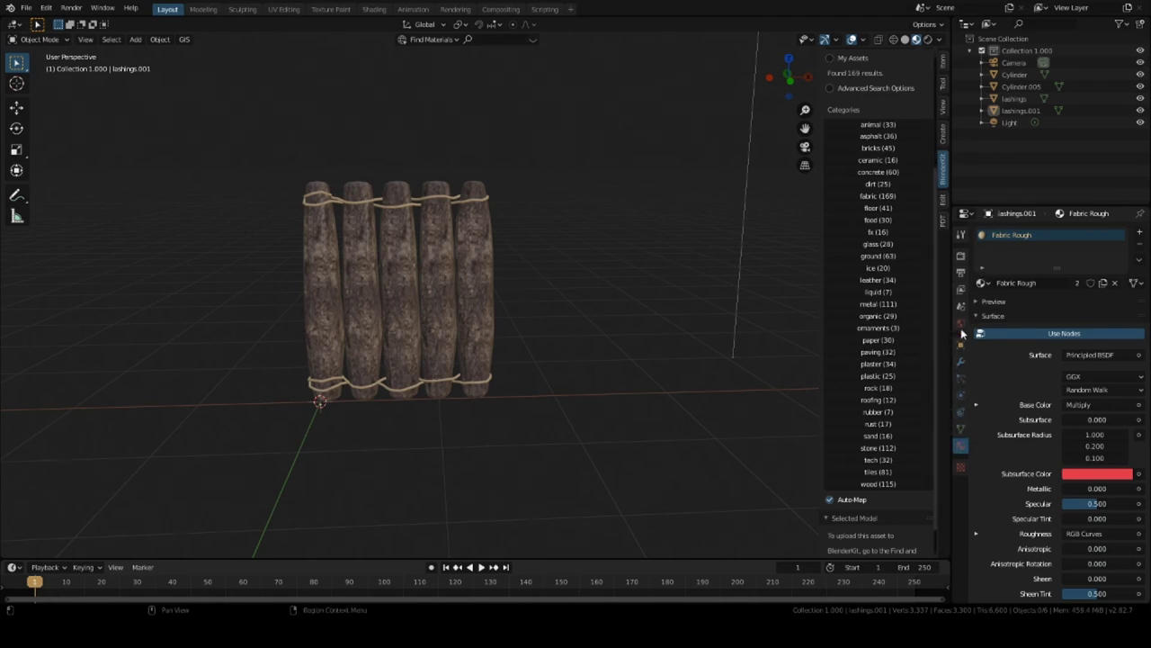
left_click(928, 38)
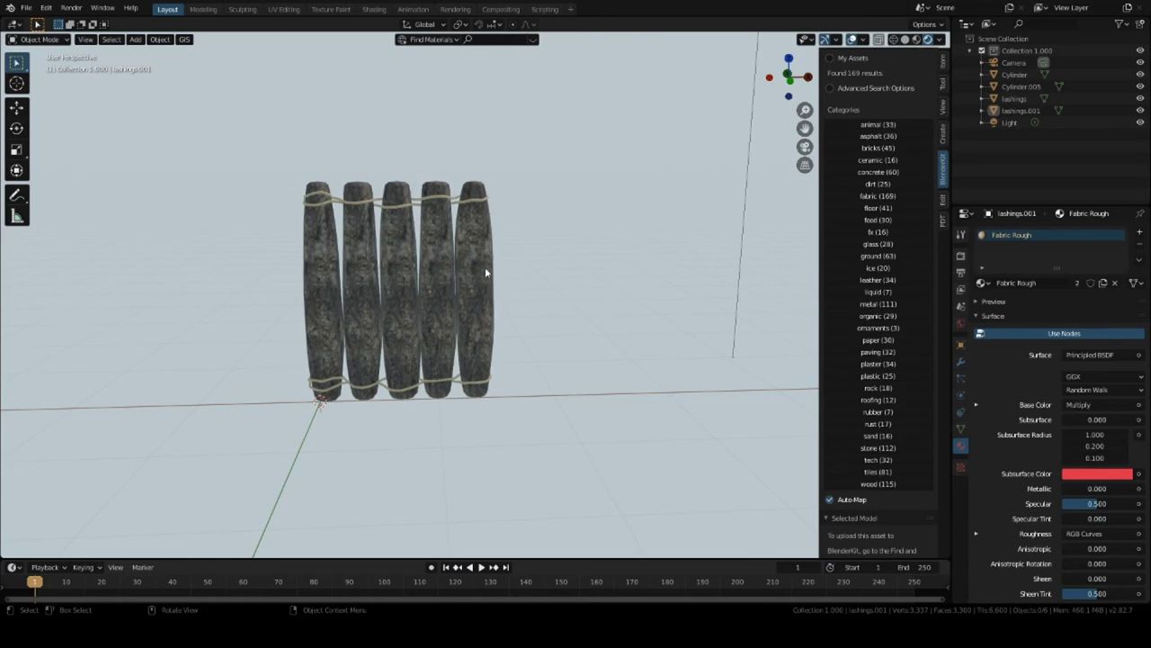
scroll(486, 272, "up", 4)
scroll(488, 272, "down", 1)
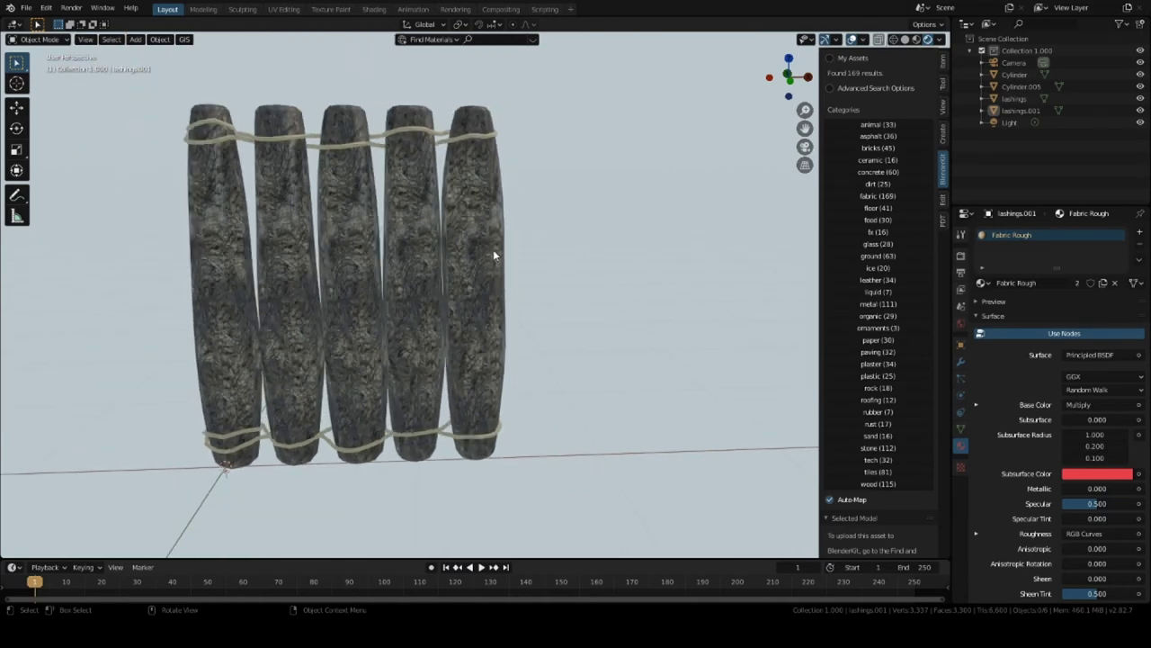
middle_click_drag(496, 250, 594, 231, "shift")
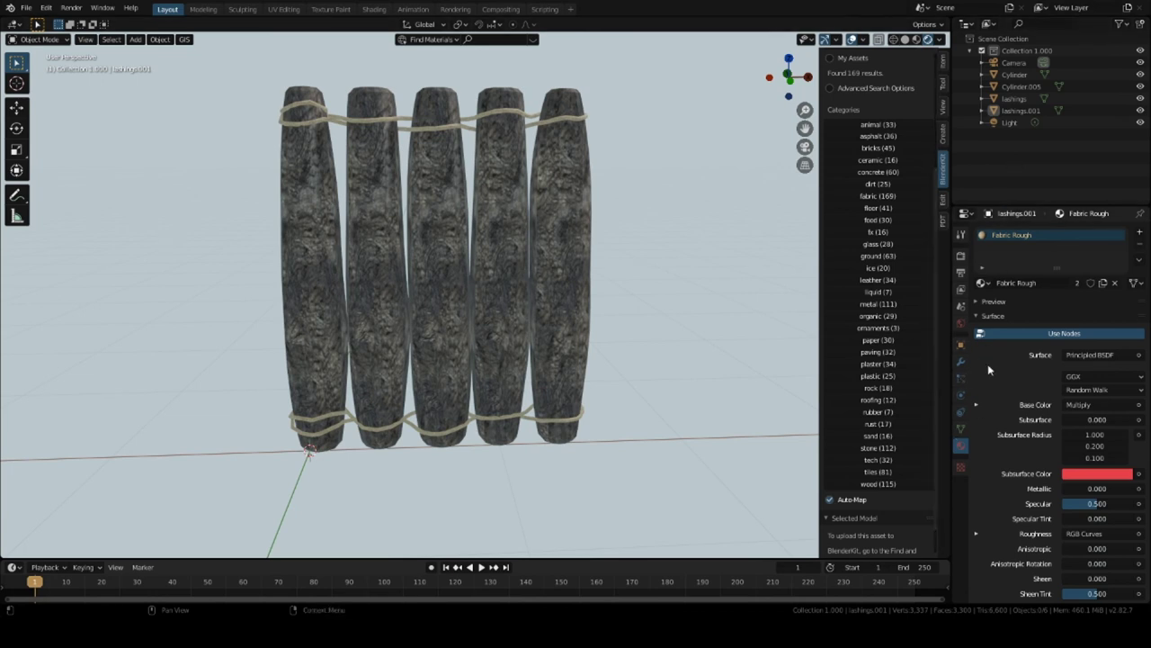
Change the scene Light to a Sun lamp with Strength 5.
left_click(1009, 122)
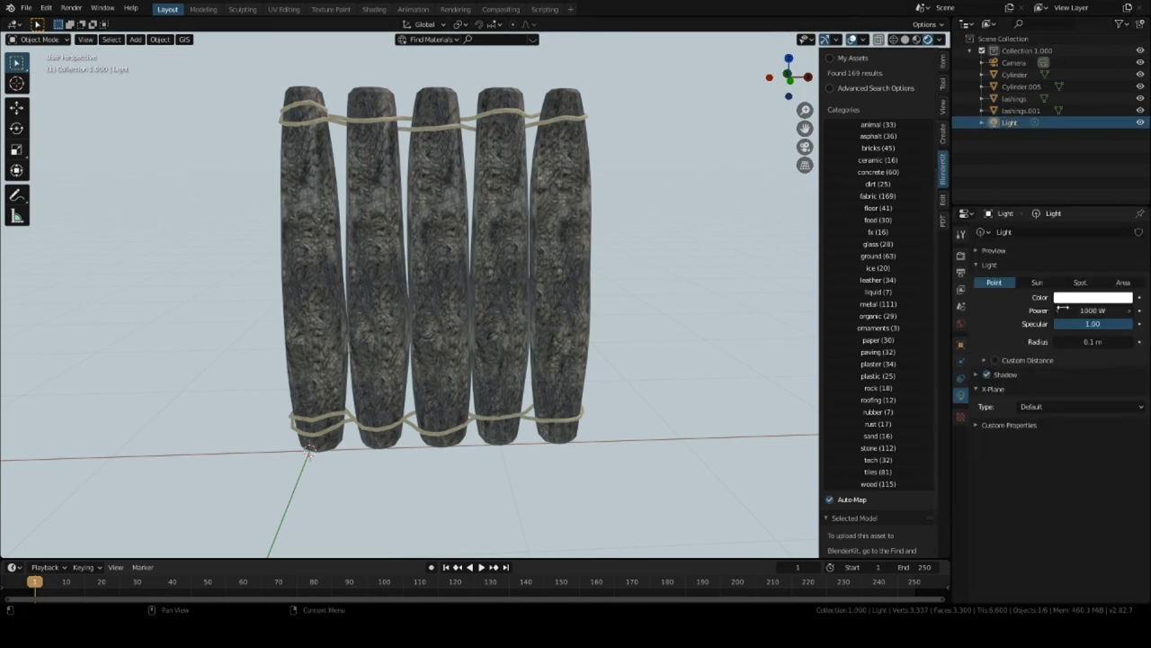
left_click(1036, 283)
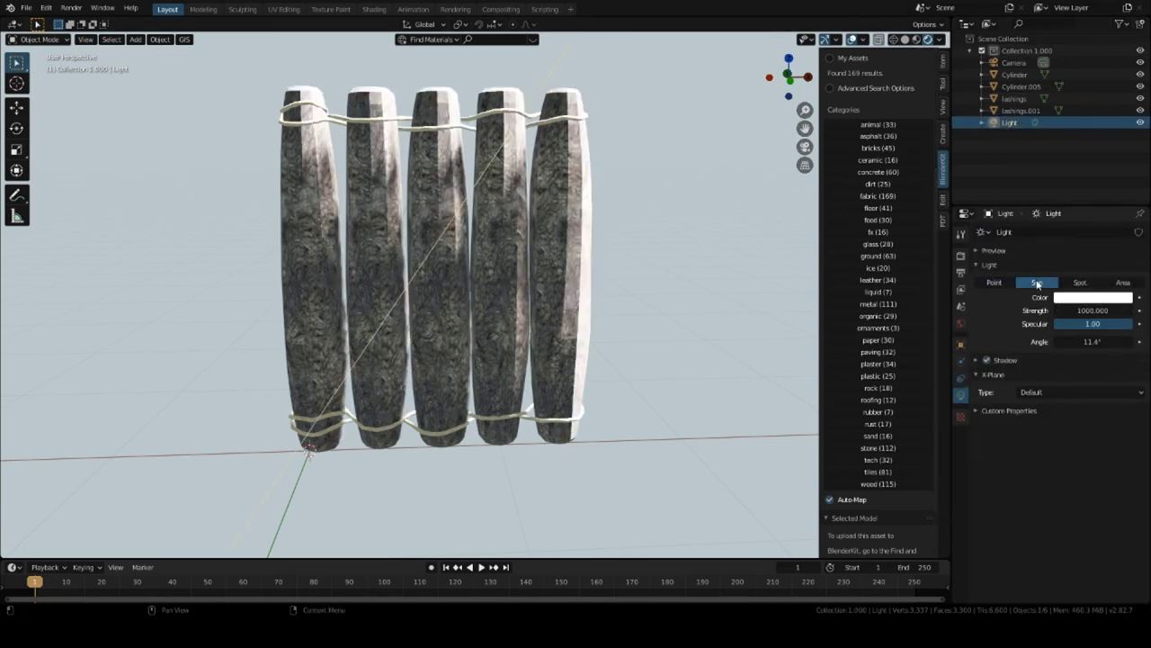
left_click(1092, 310)
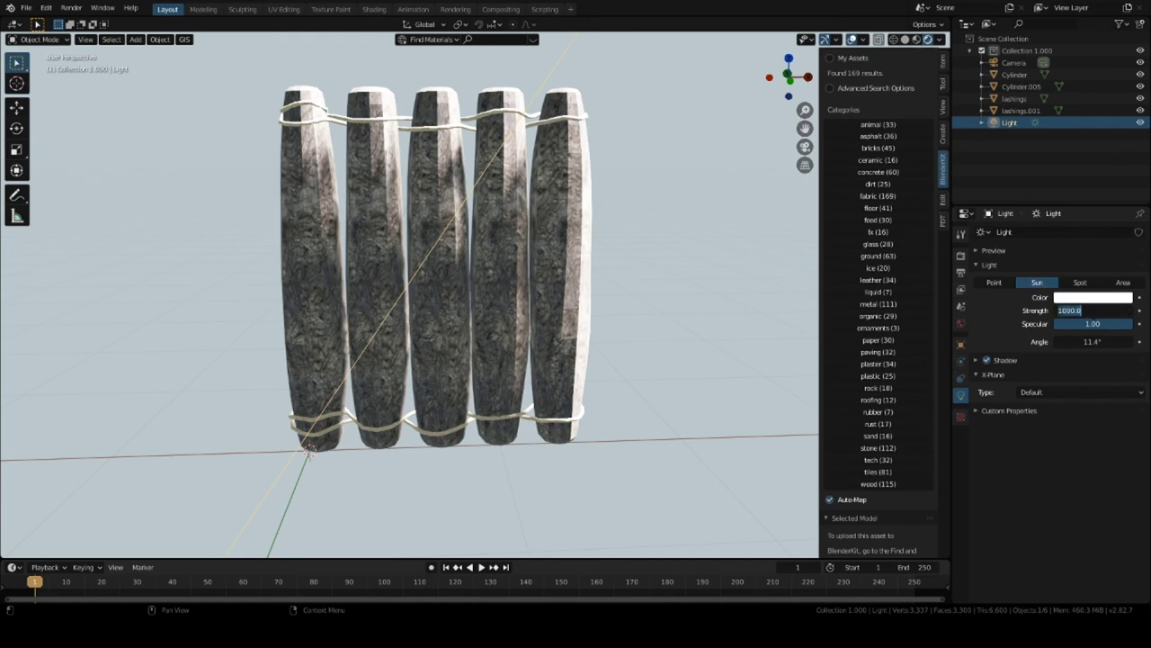
type("5")
key("Return")
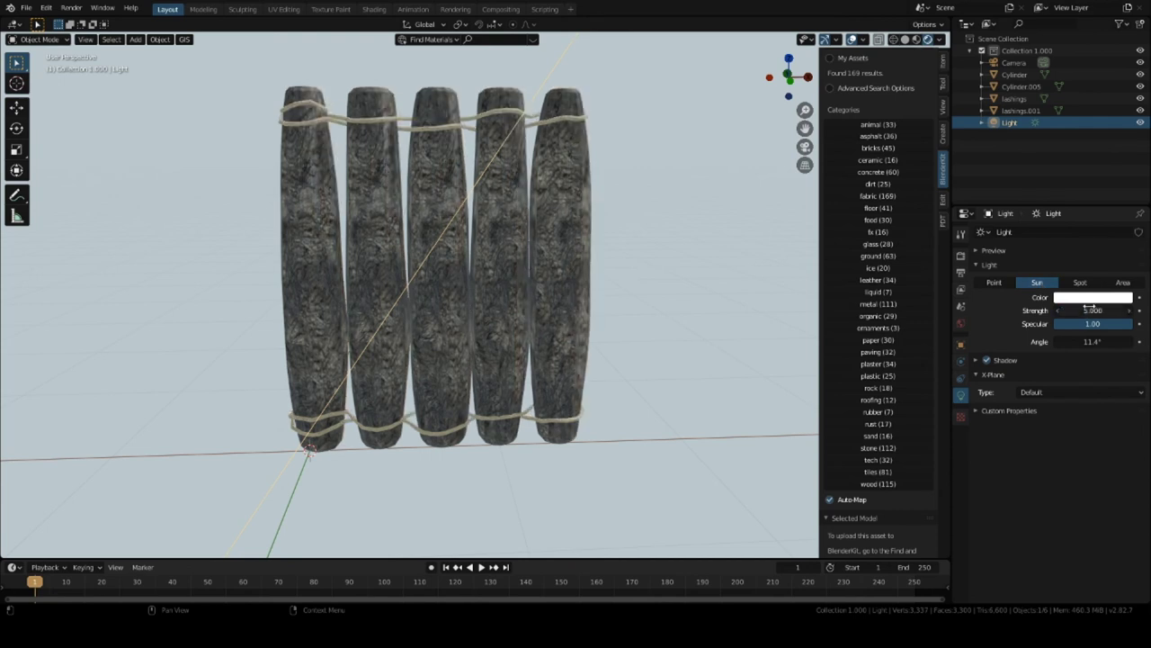
middle_click_drag(519, 207, 508, 216, "shift")
Set the World background Color to a darker neutral grey and view the raft.
left_click(960, 326)
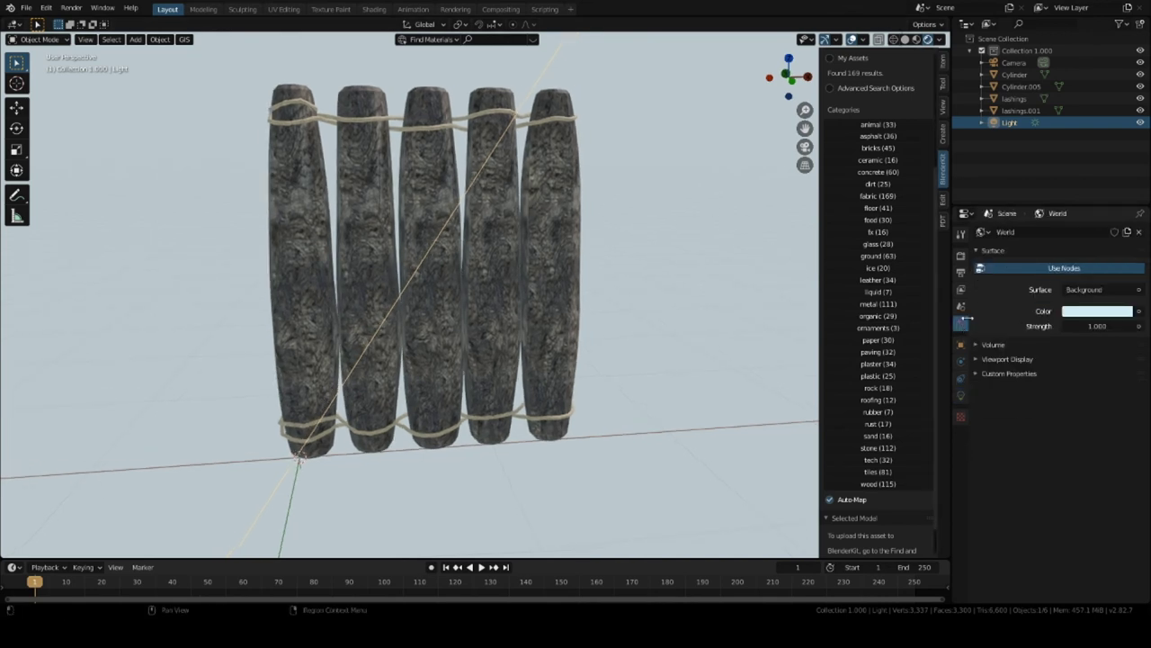
left_click(1082, 313)
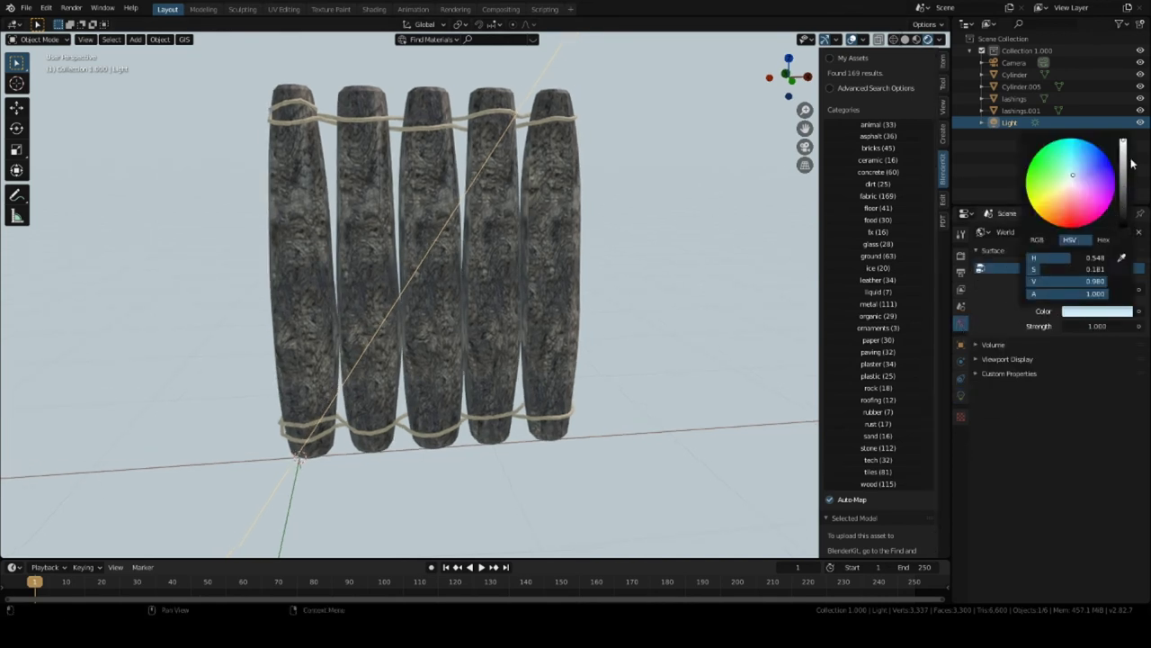
mouse_move(1127, 150)
left_mouse_down()
mouse_move(1124, 180)
mouse_move(1124, 165)
mouse_move(1071, 181)
left_mouse_up()
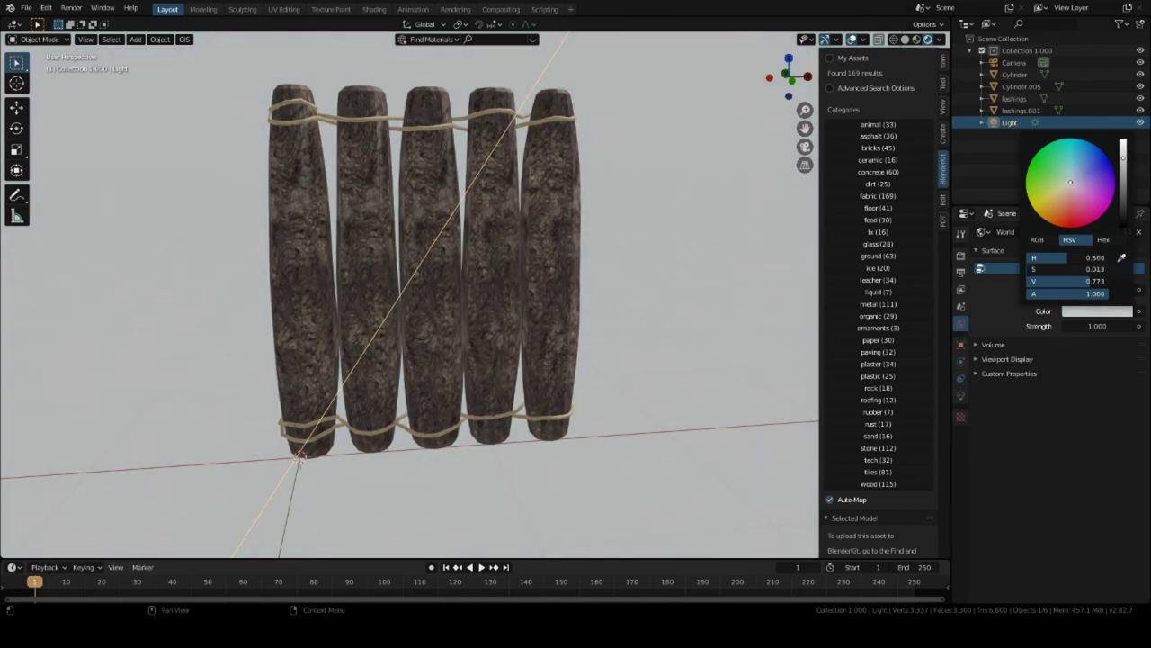
mouse_move(397, 200)
middle_mouse_down()
mouse_move(417, 206)
mouse_move(383, 201)
middle_mouse_up()
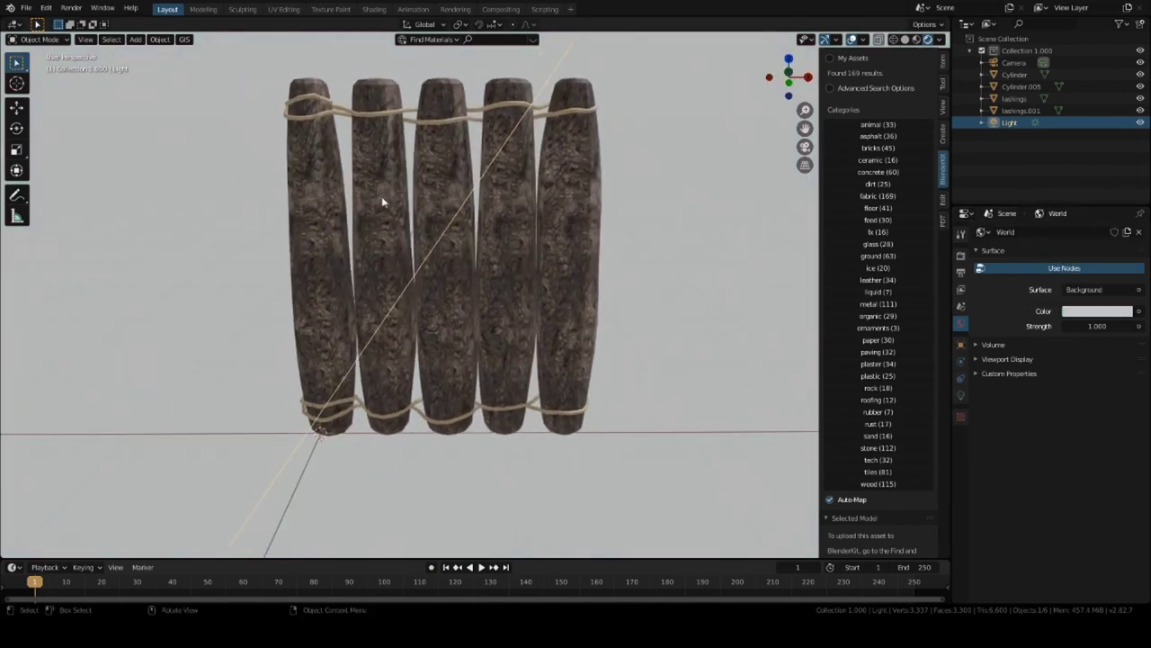
scroll(462, 165, "up", 4)
middle_click_drag(462, 166, 610, 317)
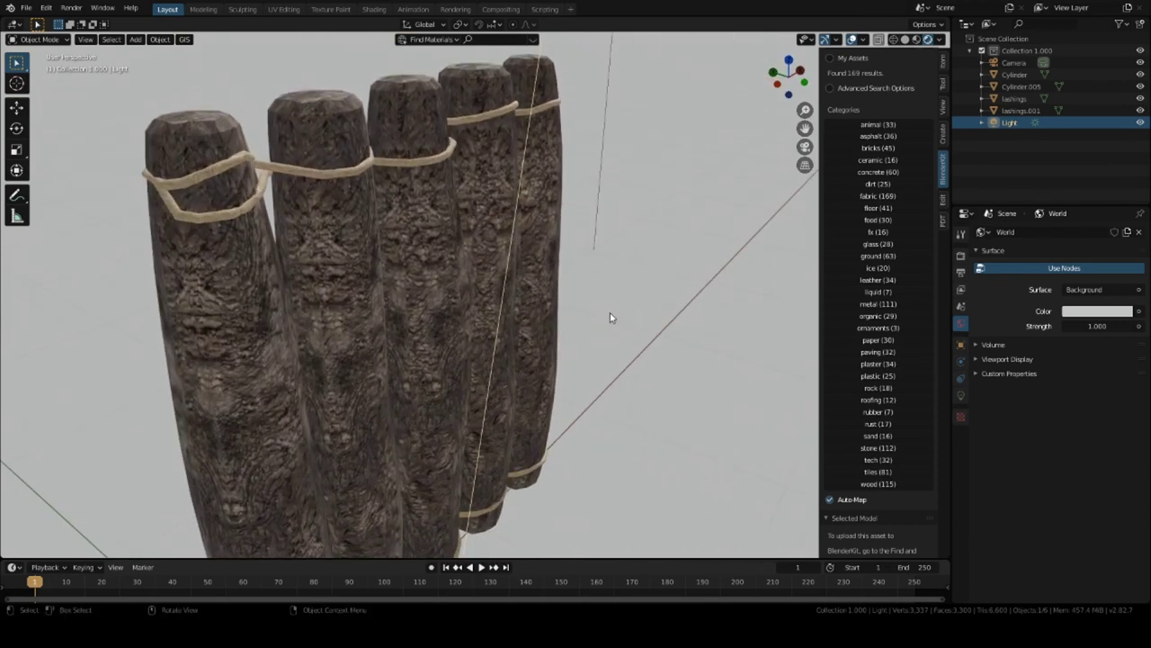
middle_click_drag(357, 232, 508, 218)
scroll(430, 192, "down", 5)
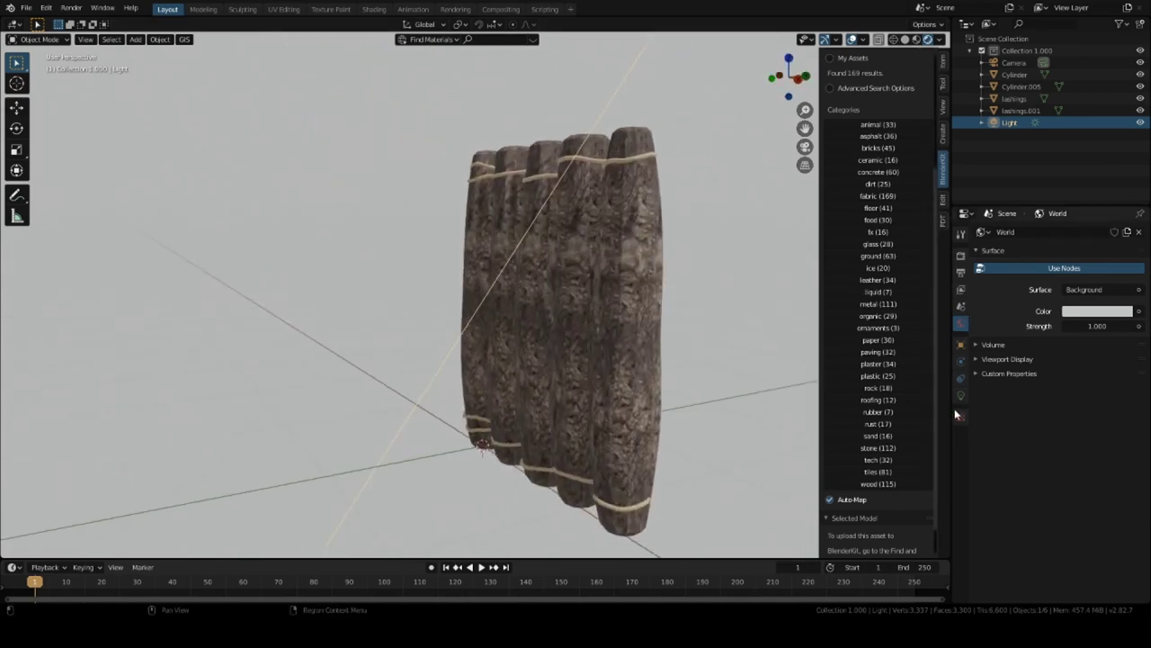
left_click(630, 269)
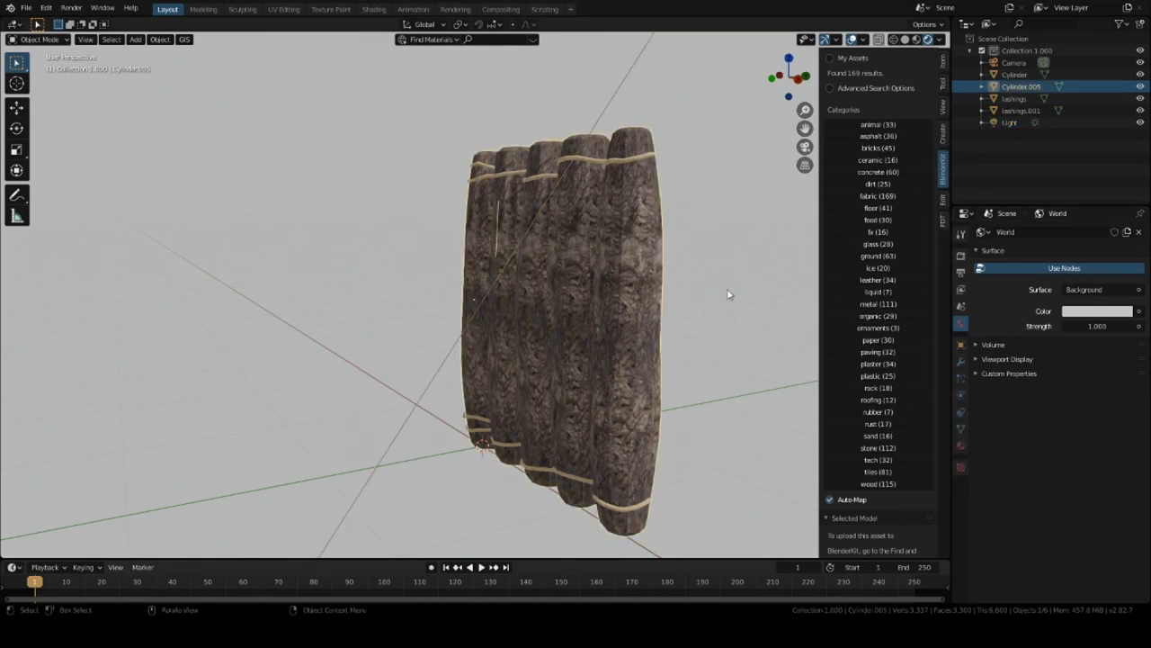
left_click(961, 443)
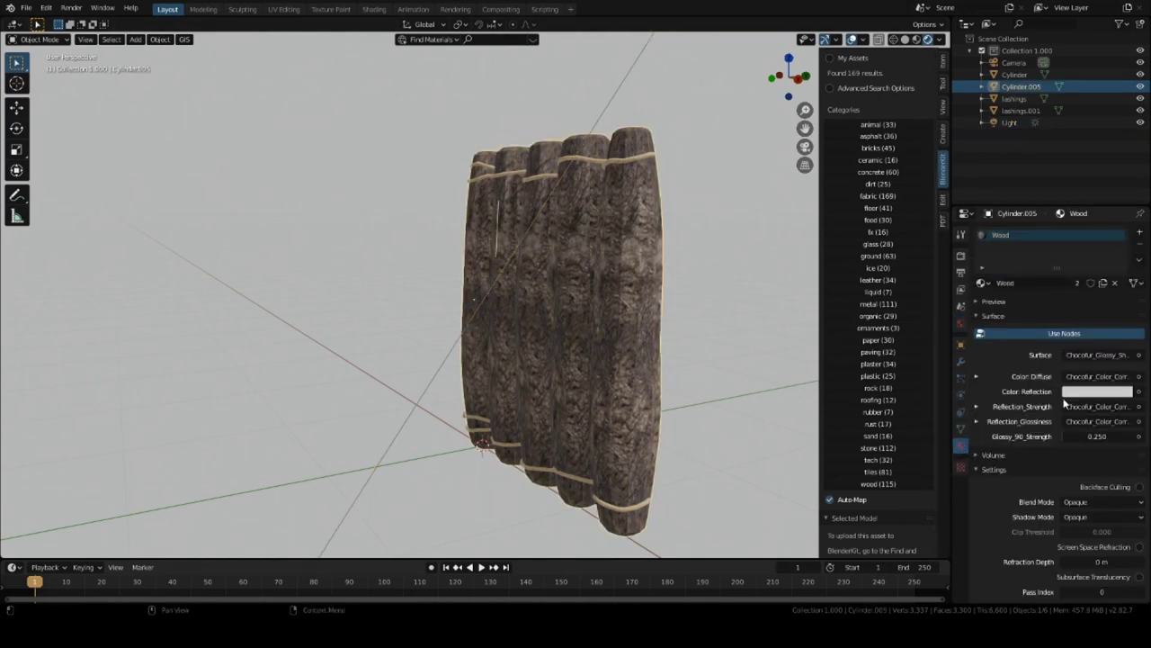
scroll(1016, 419, "down", 5)
scroll(996, 409, "up", 5)
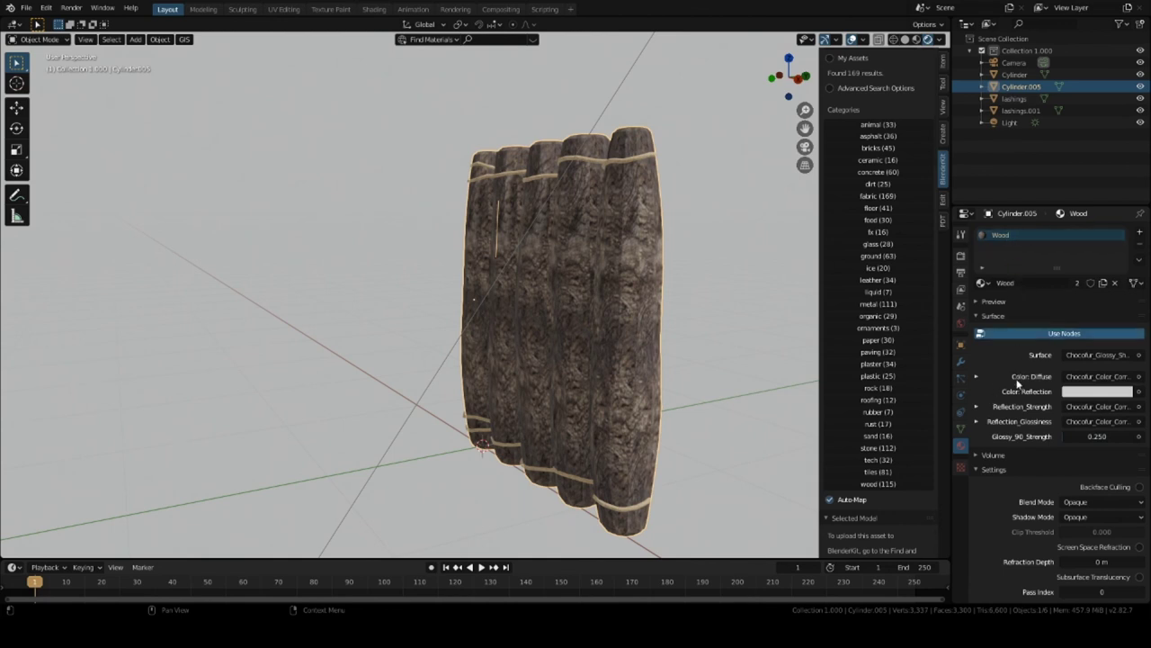
scroll(1016, 410, "down", 10)
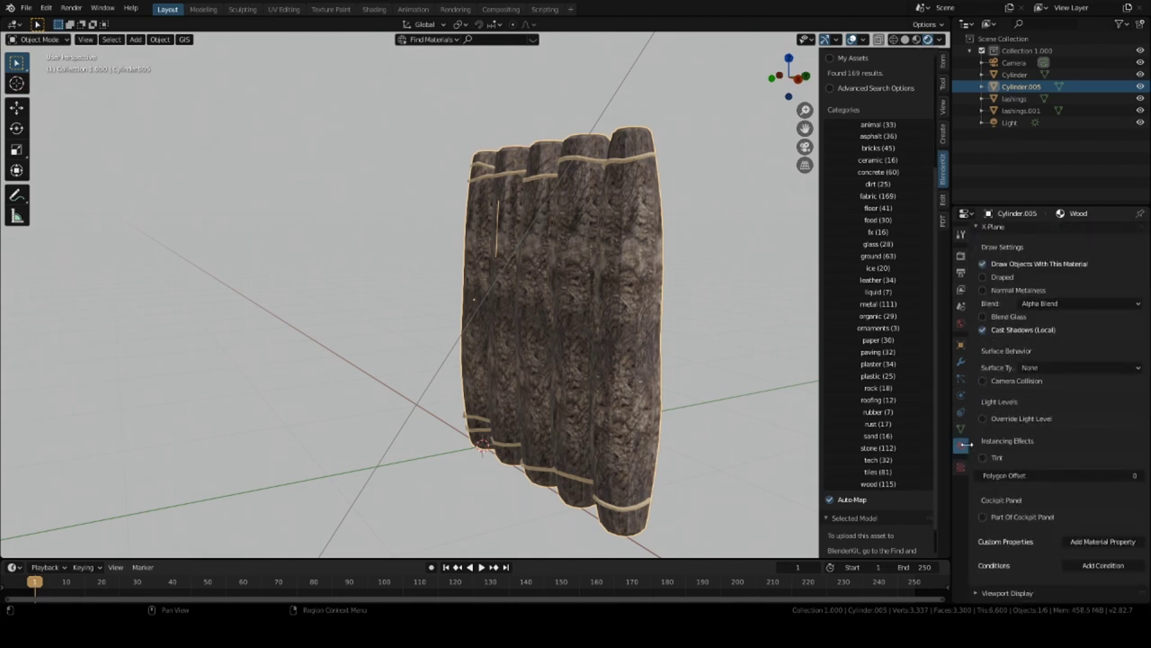
scroll(1020, 384, "up", 10)
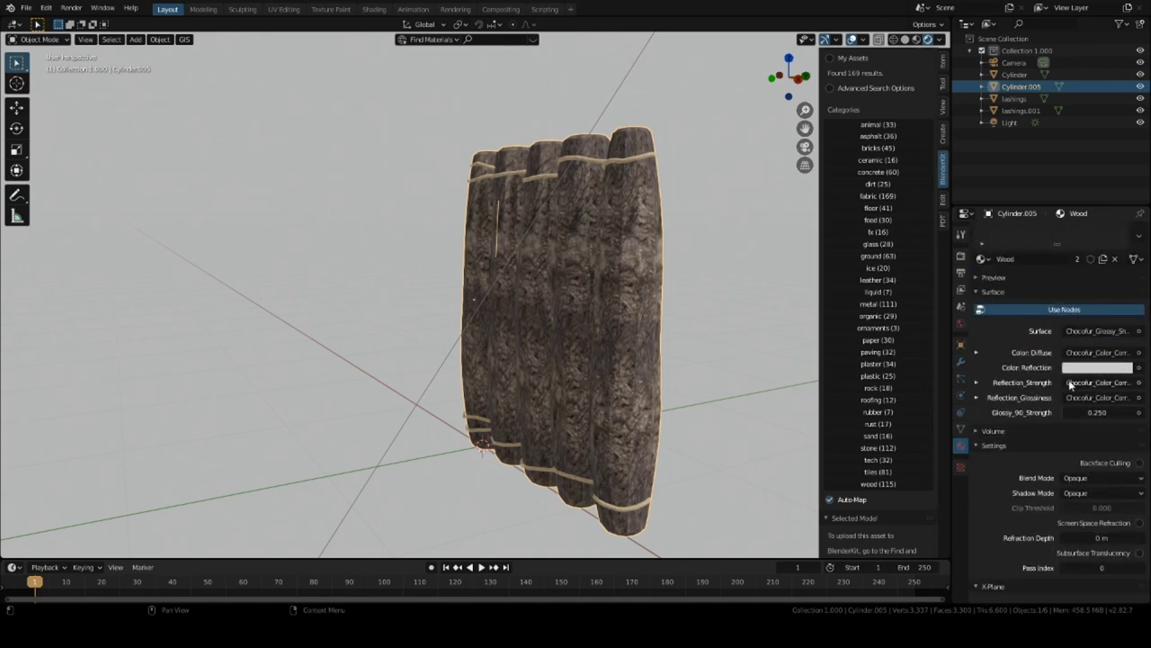
scroll(1048, 383, "up", 1)
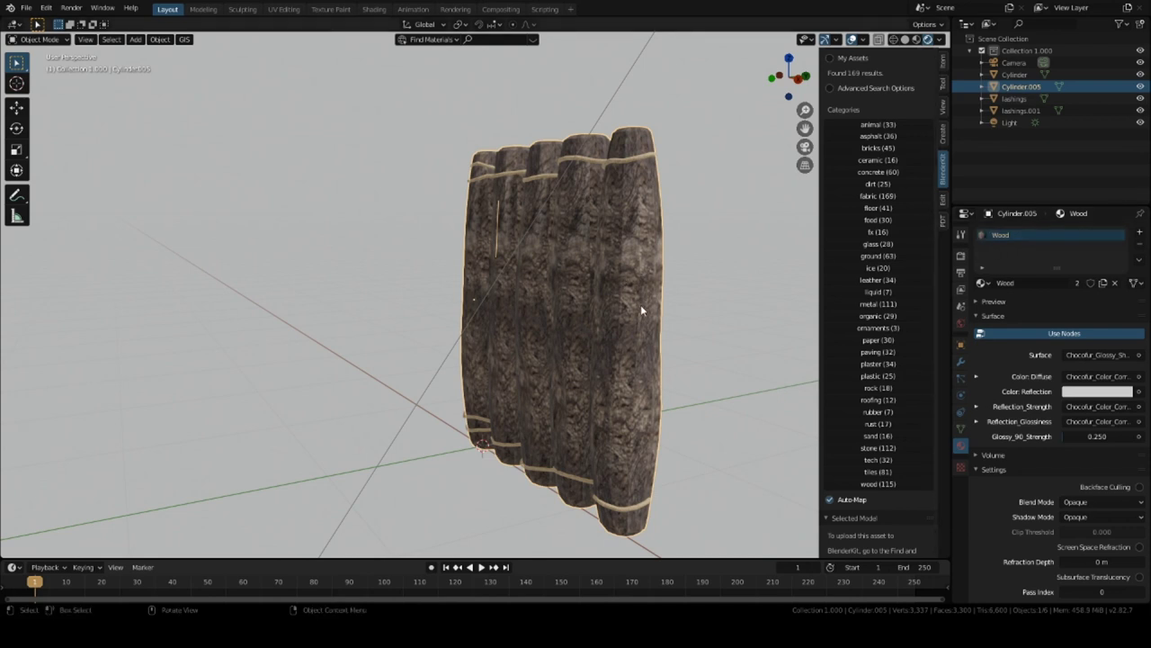
key("Tab")
key("Tab")
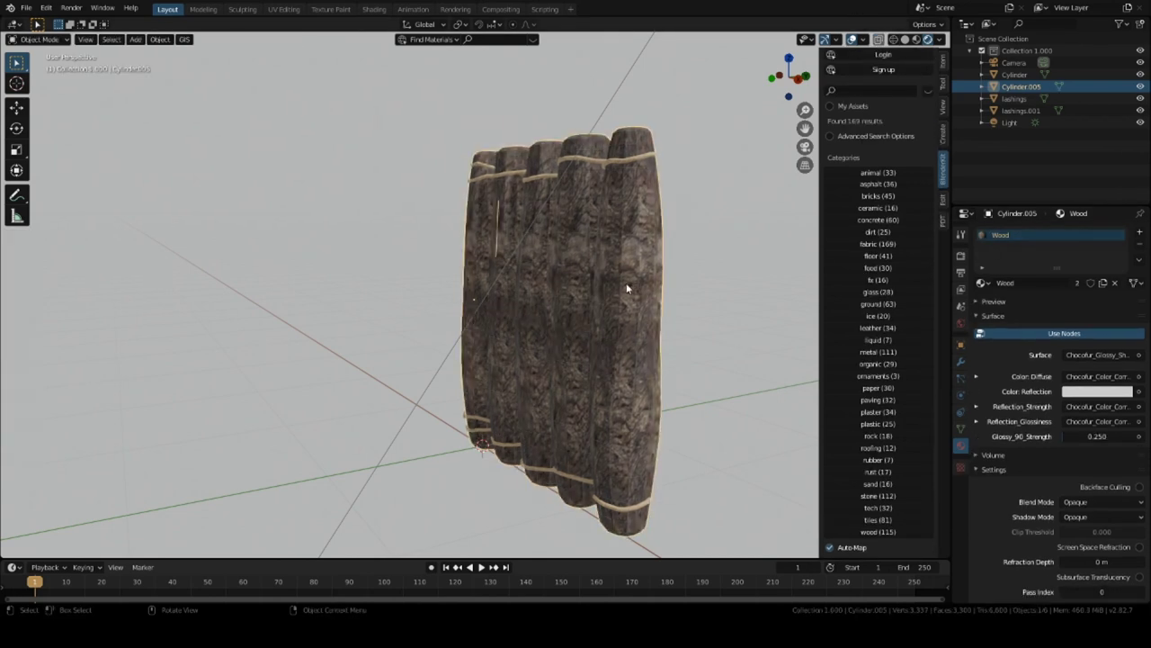
key("Tab")
key("ctrl+l")
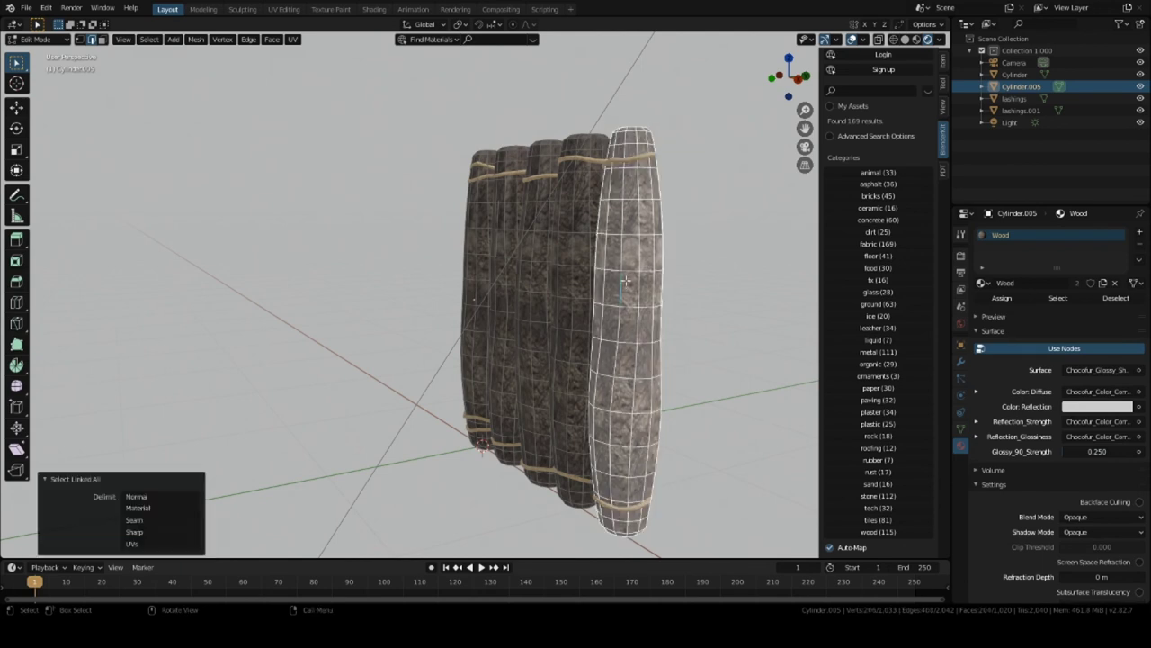
scroll(1026, 357, "down", 3)
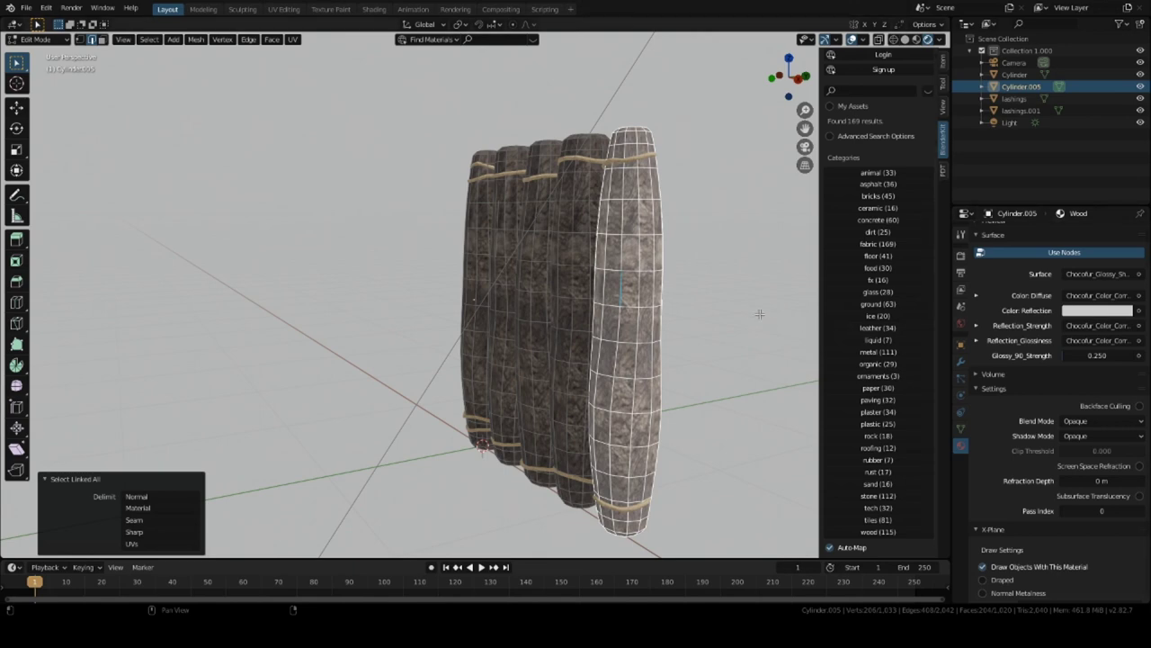
key("Tab")
middle_click_drag(772, 306, 507, 250)
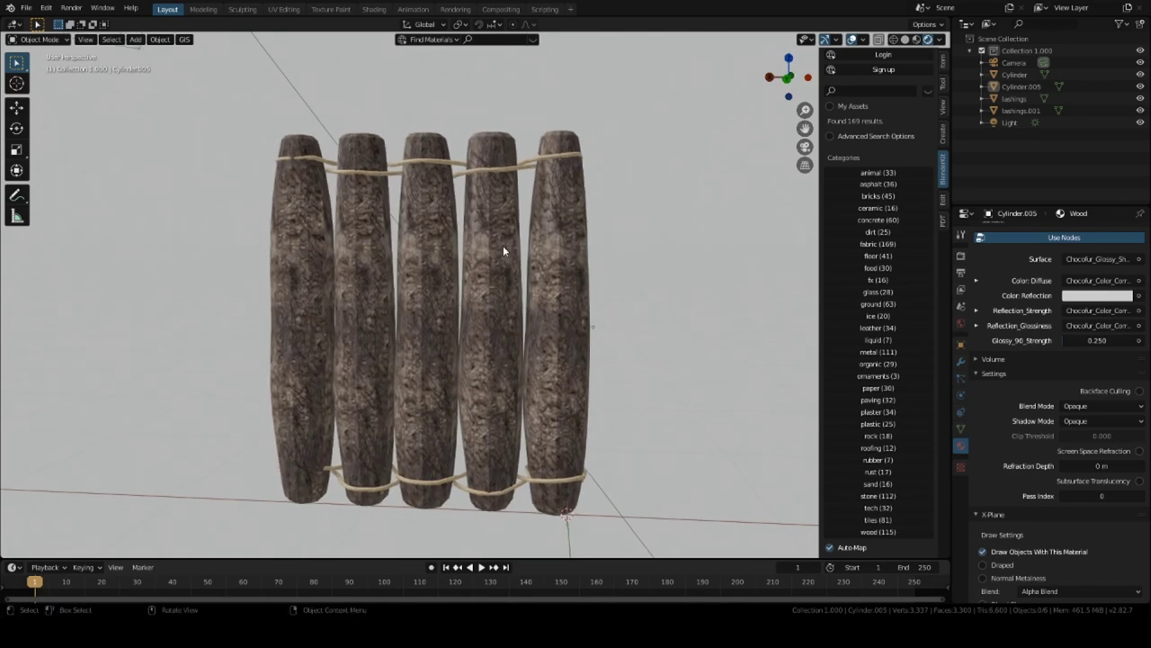
Look through the scene camera and push it about -4.42 m along Z toward the logs.
key("KP_0")
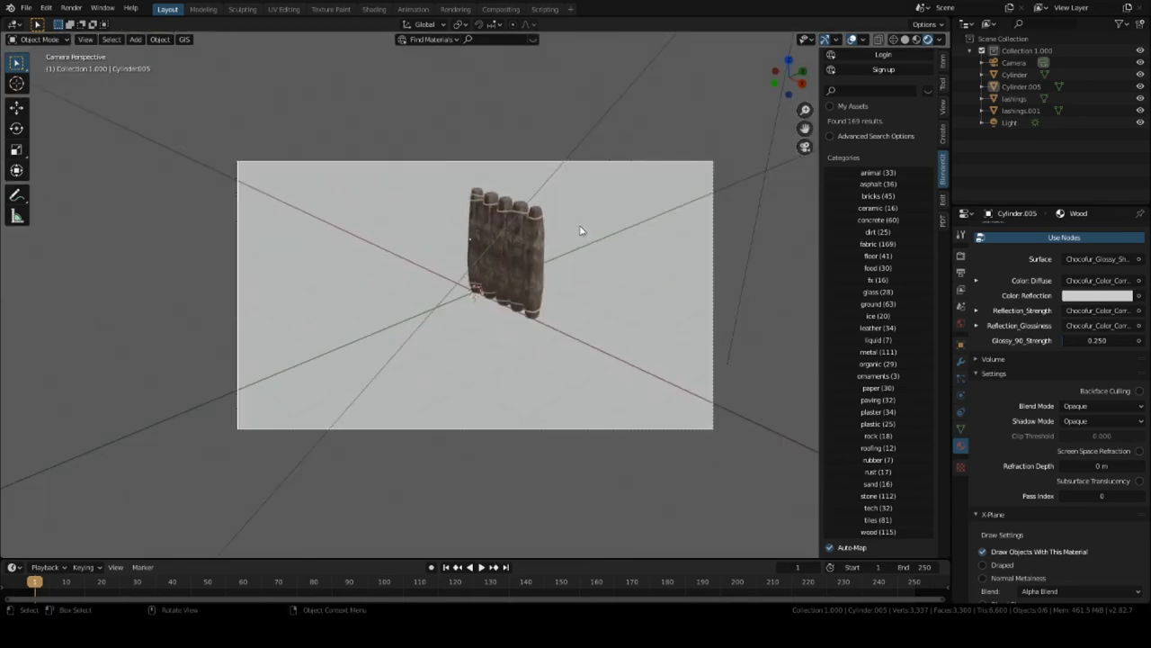
left_click(600, 163)
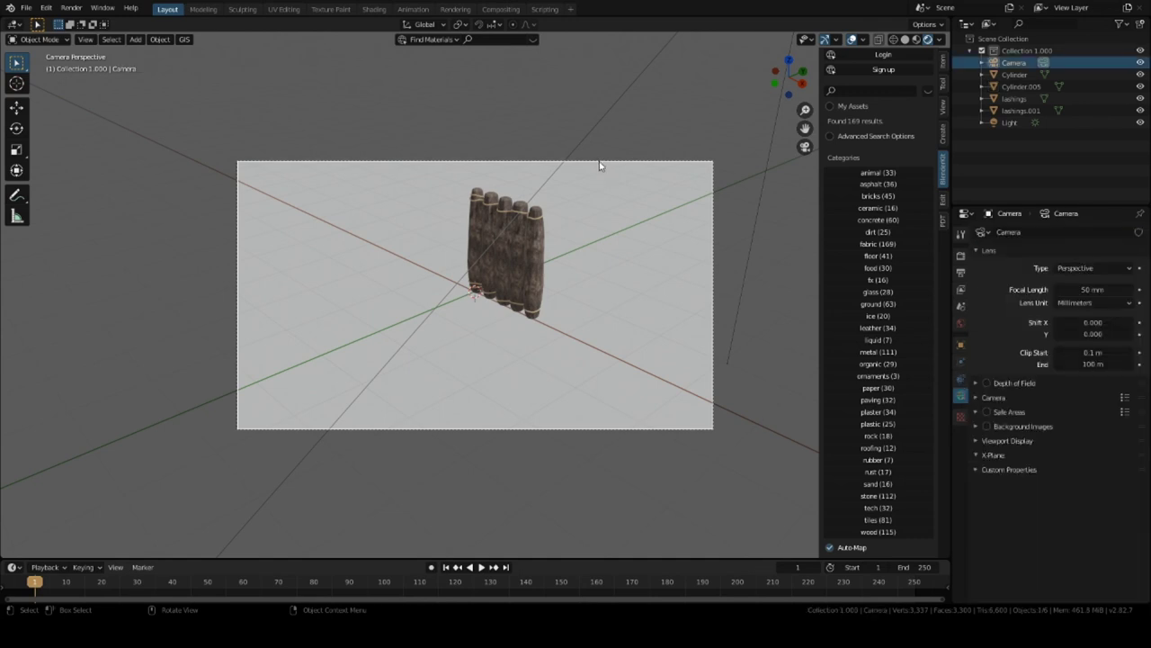
key("g")
left_click(639, 127)
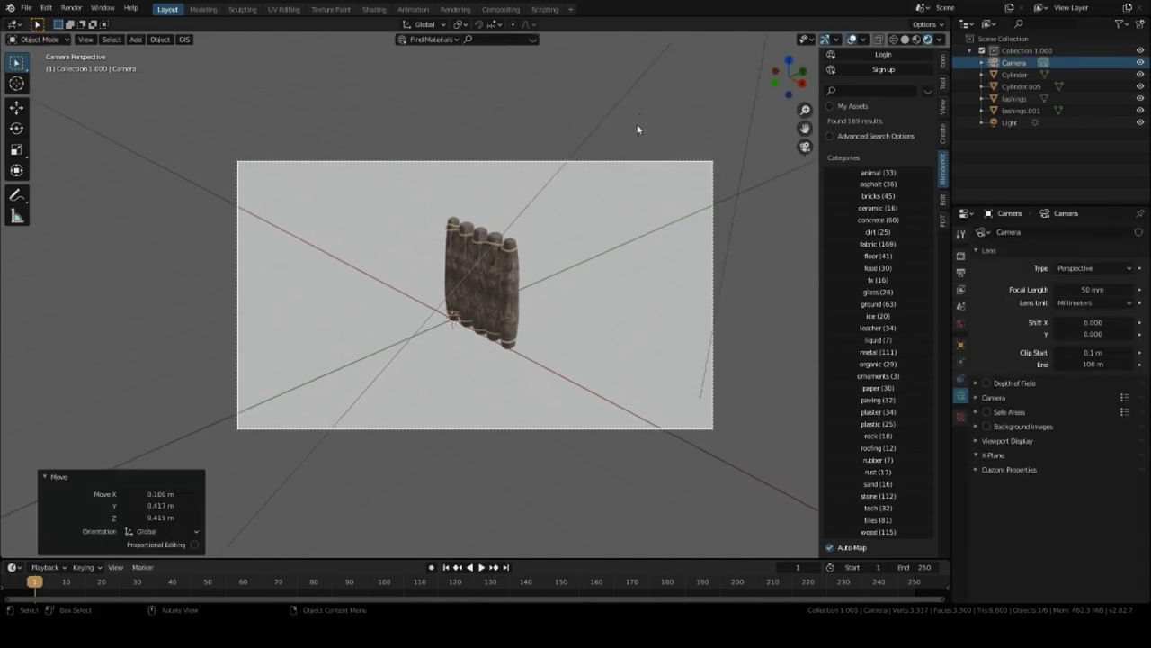
key("g")
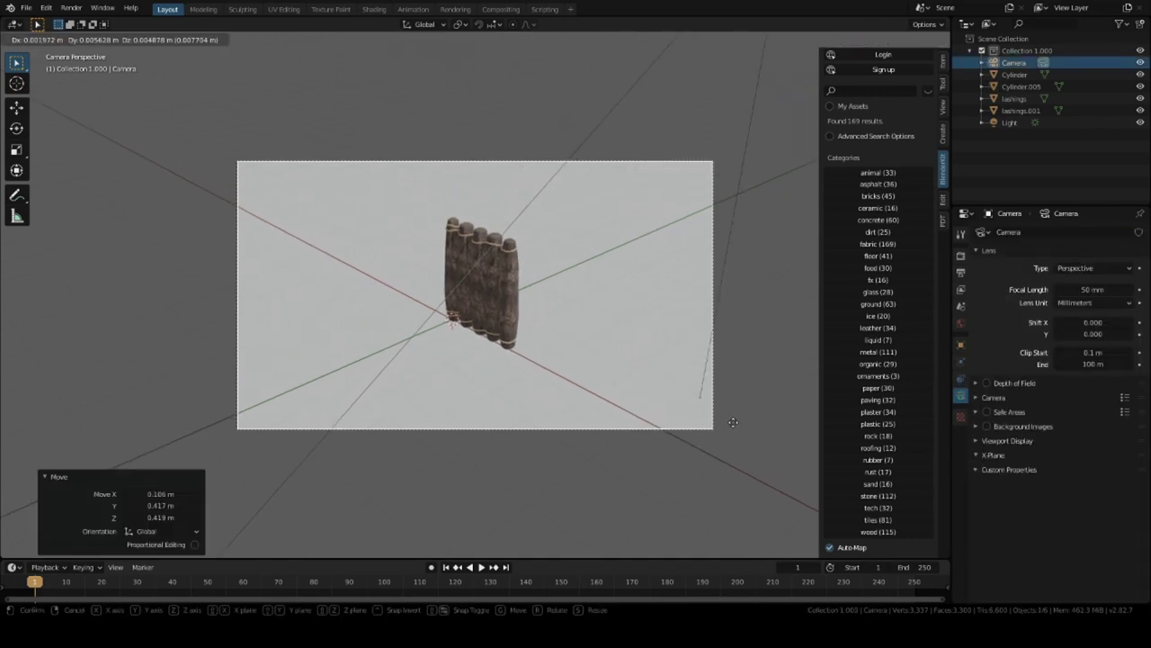
key("z")
key("z")
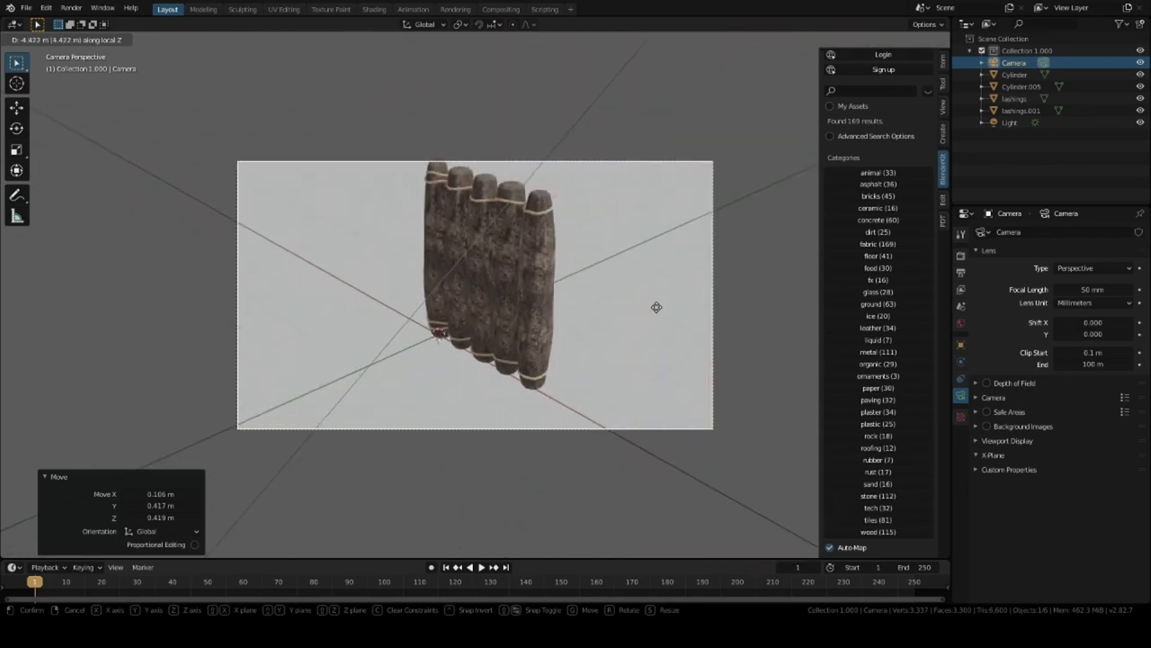
left_click(655, 307)
key("g")
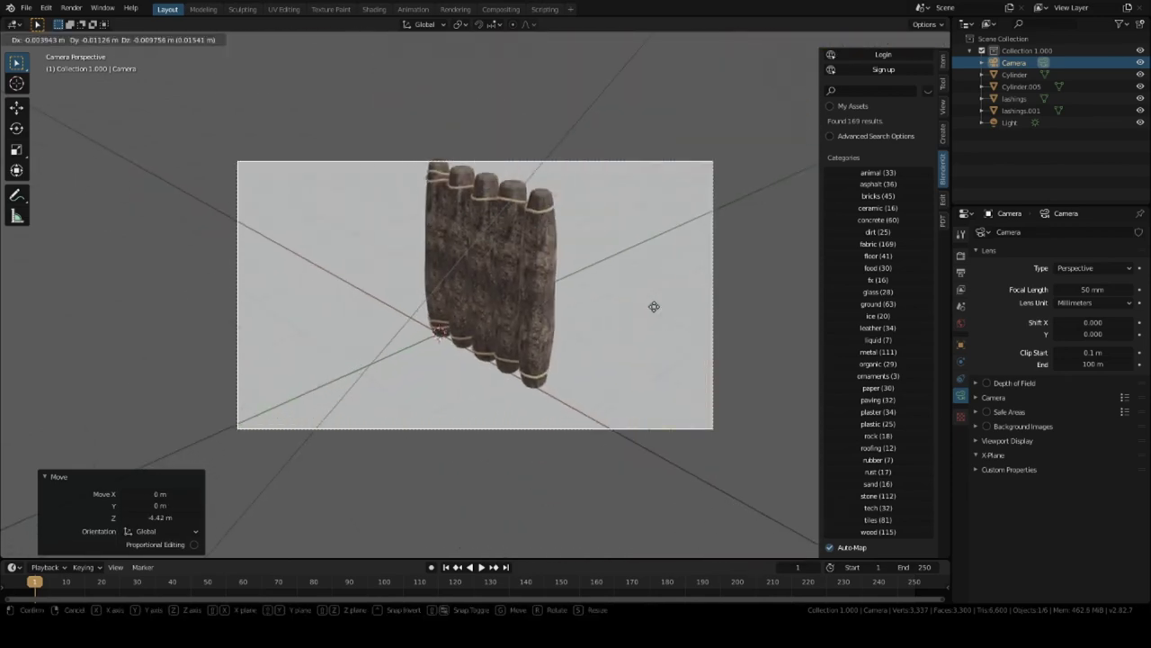
left_click(671, 277)
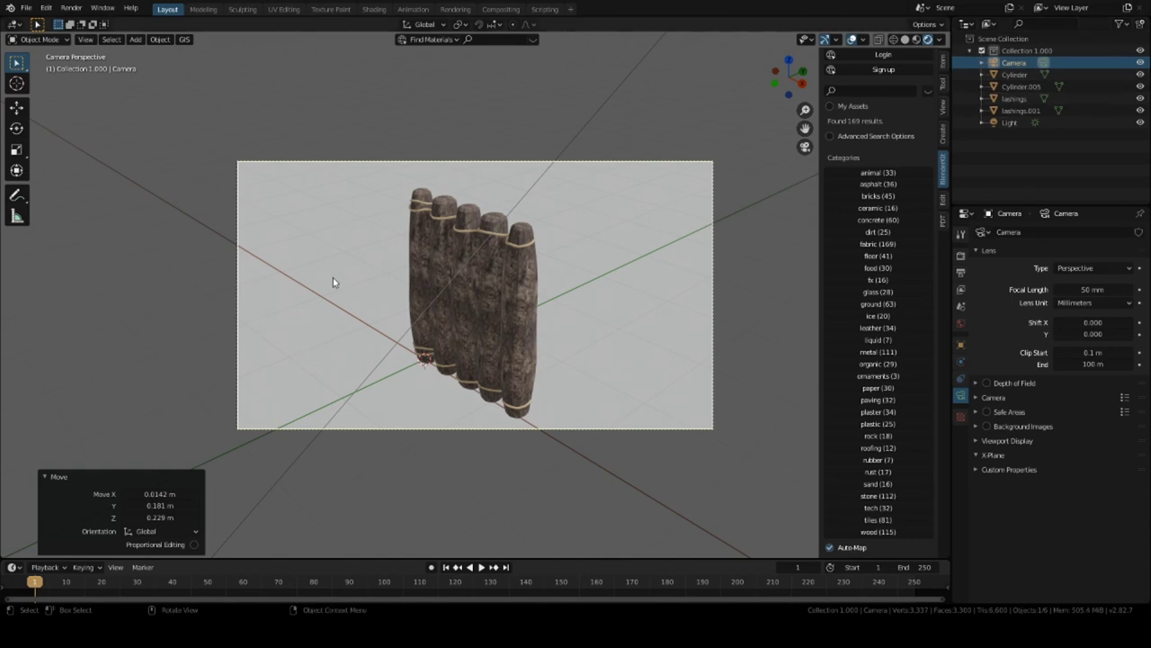
Select the scene camera and return to looking through it.
left_click(25, 8)
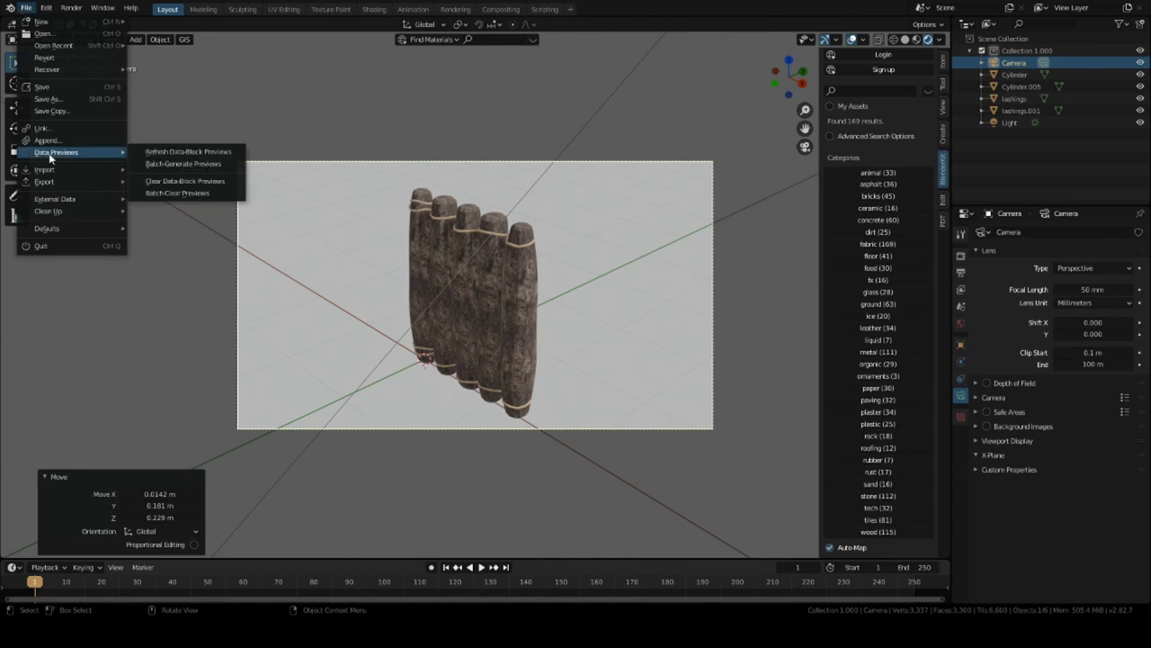
key("Escape")
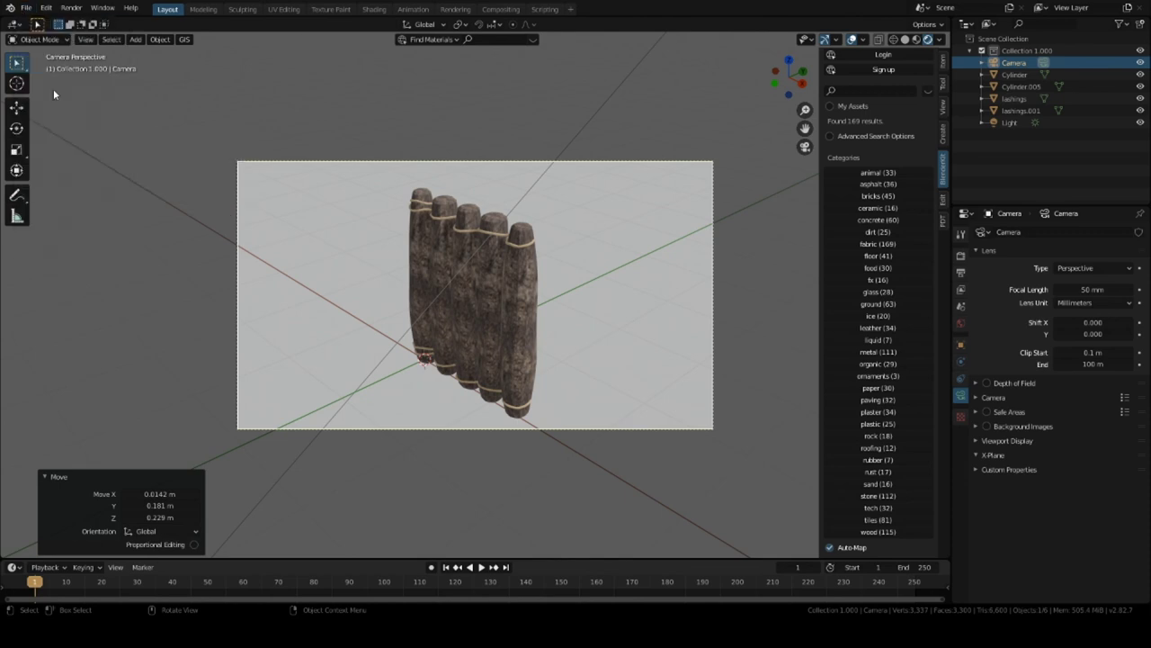
middle_click(486, 267)
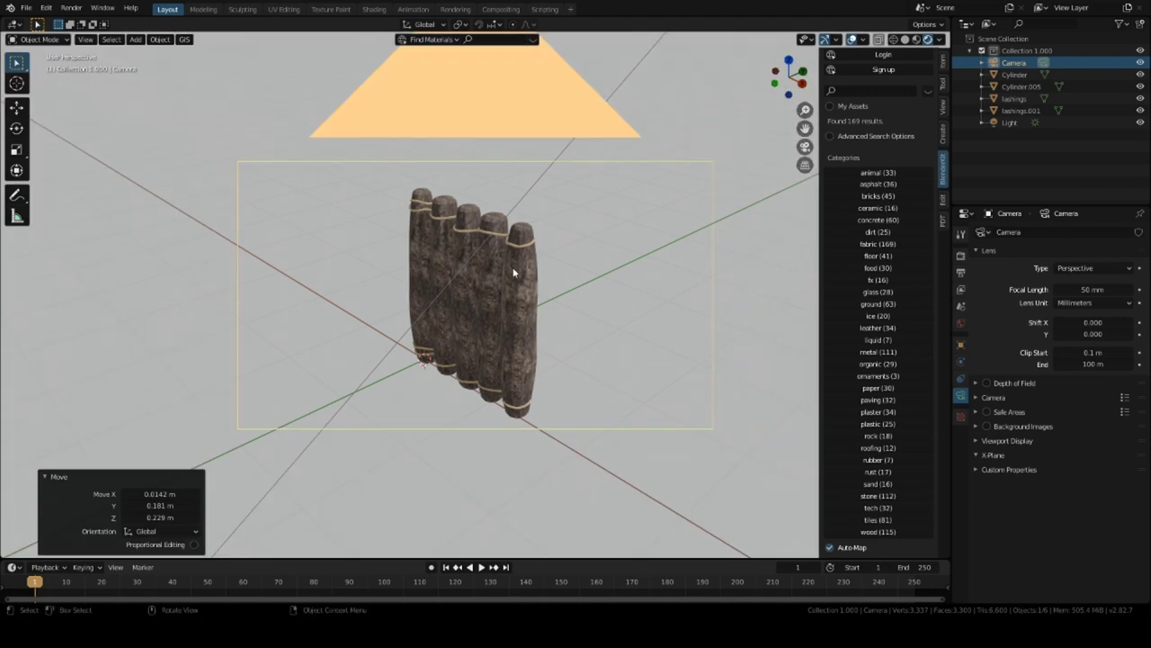
left_click(617, 169)
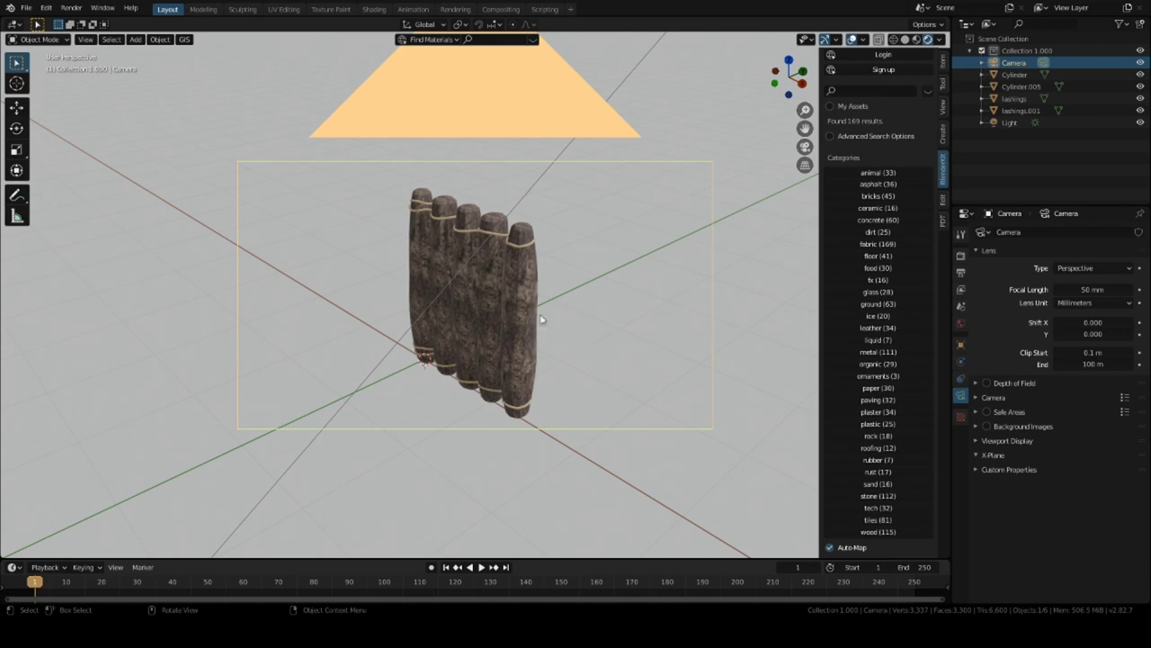
key("KP_0")
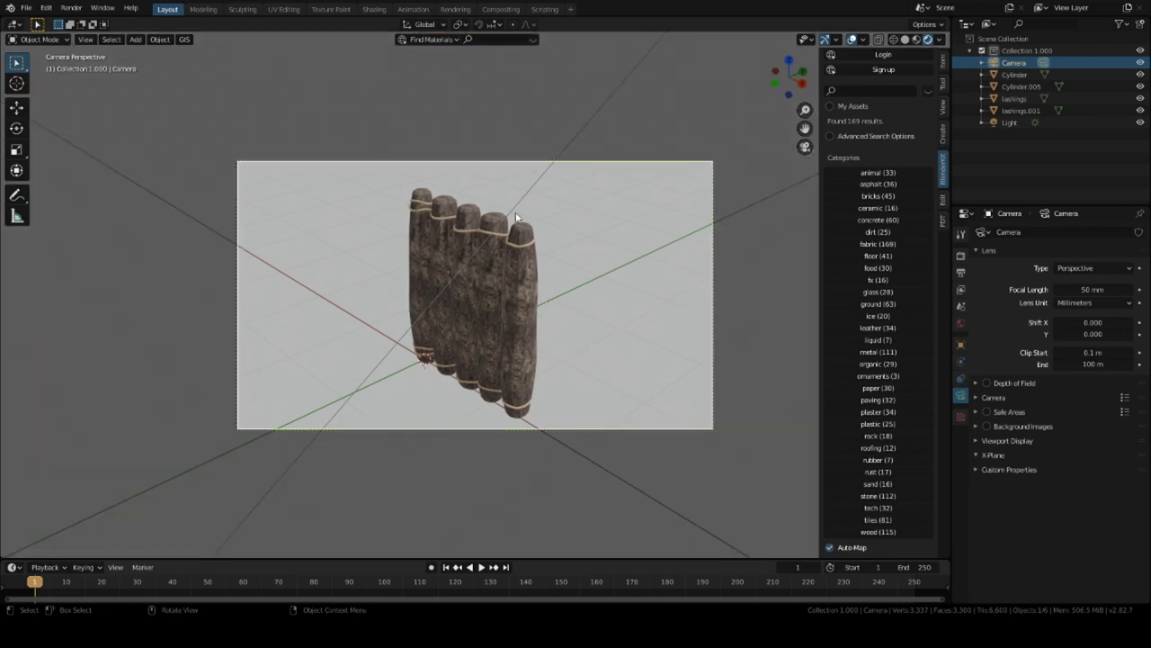
With the camera selected, enable Lock Camera to View in the sidebar View settings.
left_click(558, 164)
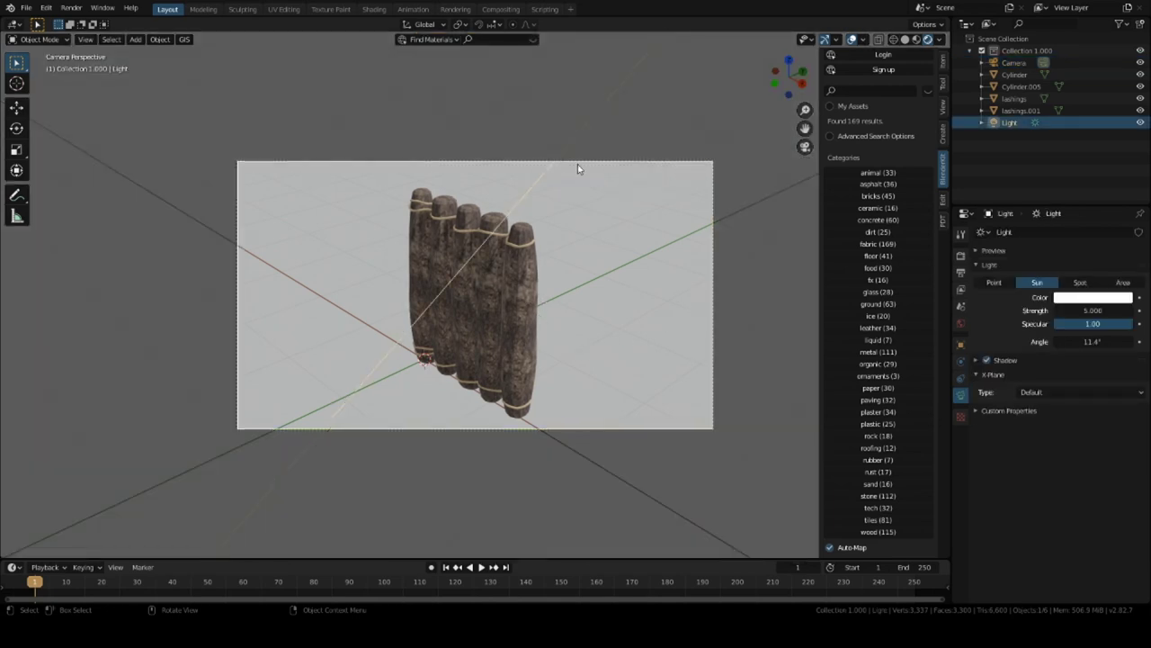
left_click(578, 163)
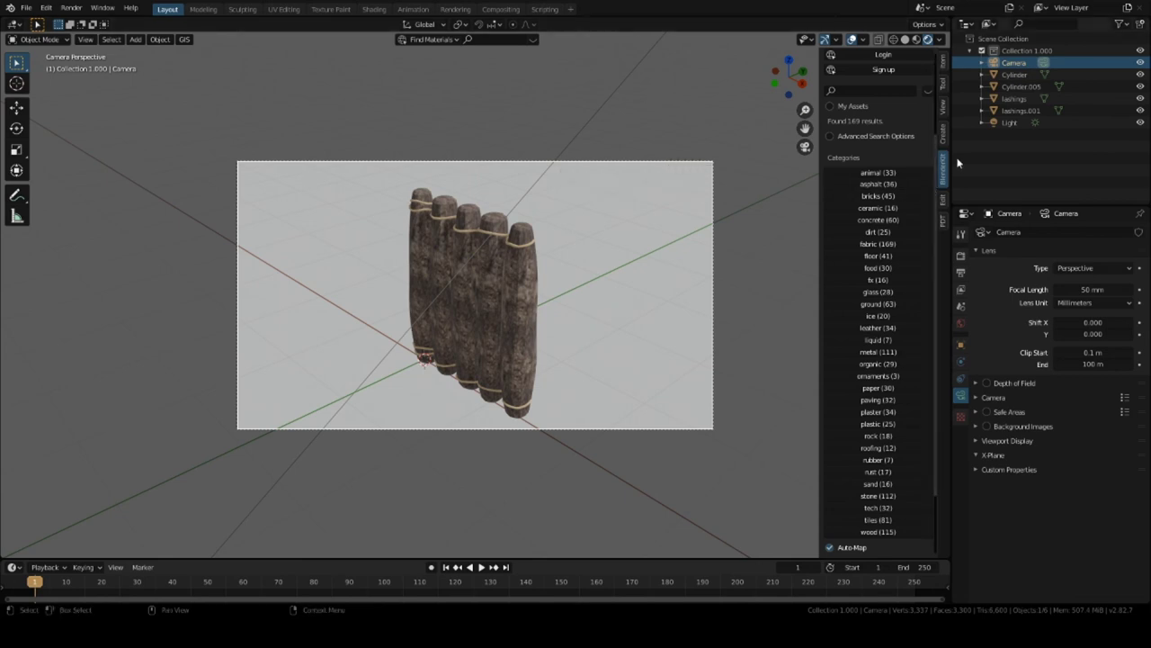
left_click(944, 110)
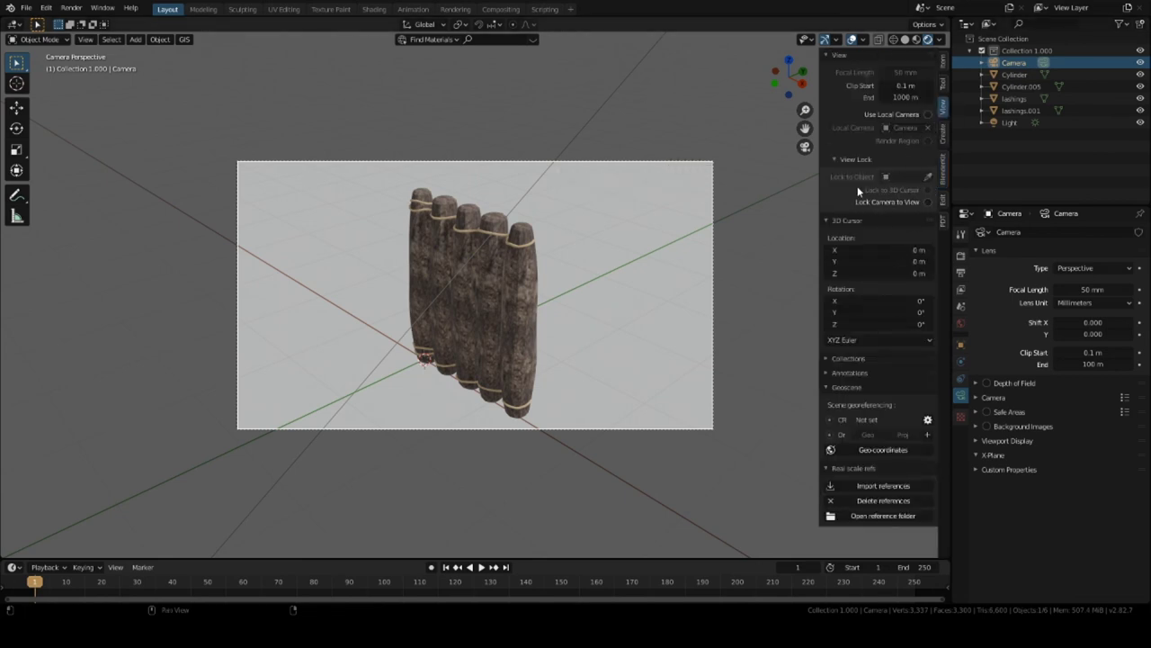
left_click(930, 205)
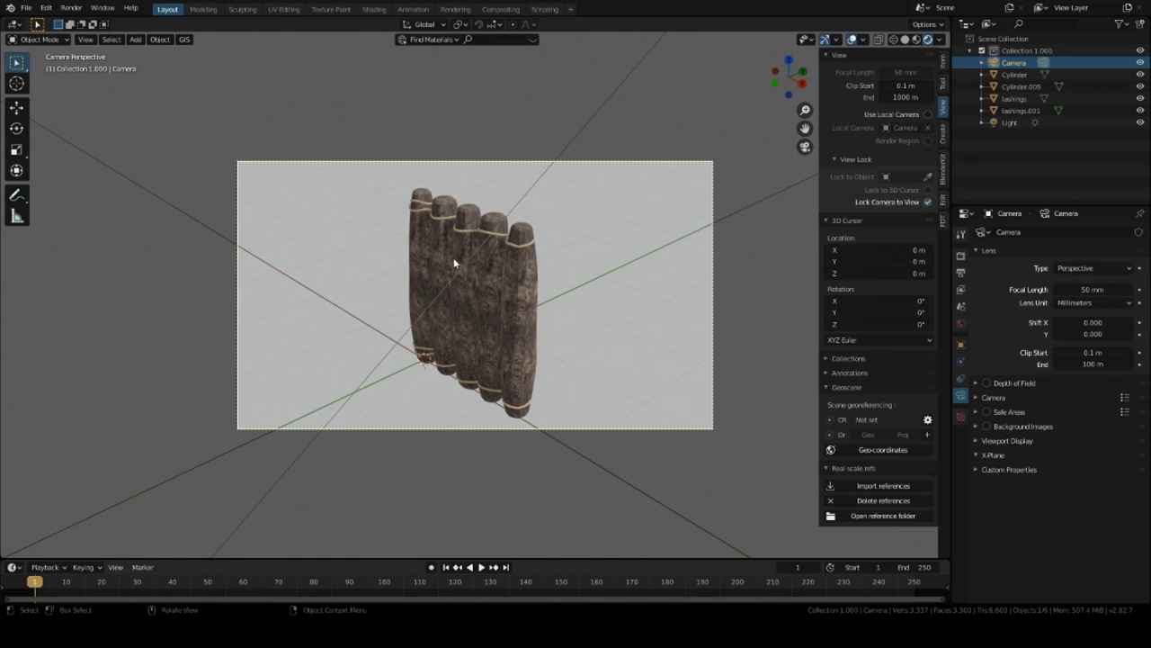
Orbit the locked 50 mm camera to an angled front view centred on the five logs.
middle_click_drag(452, 257, 527, 236)
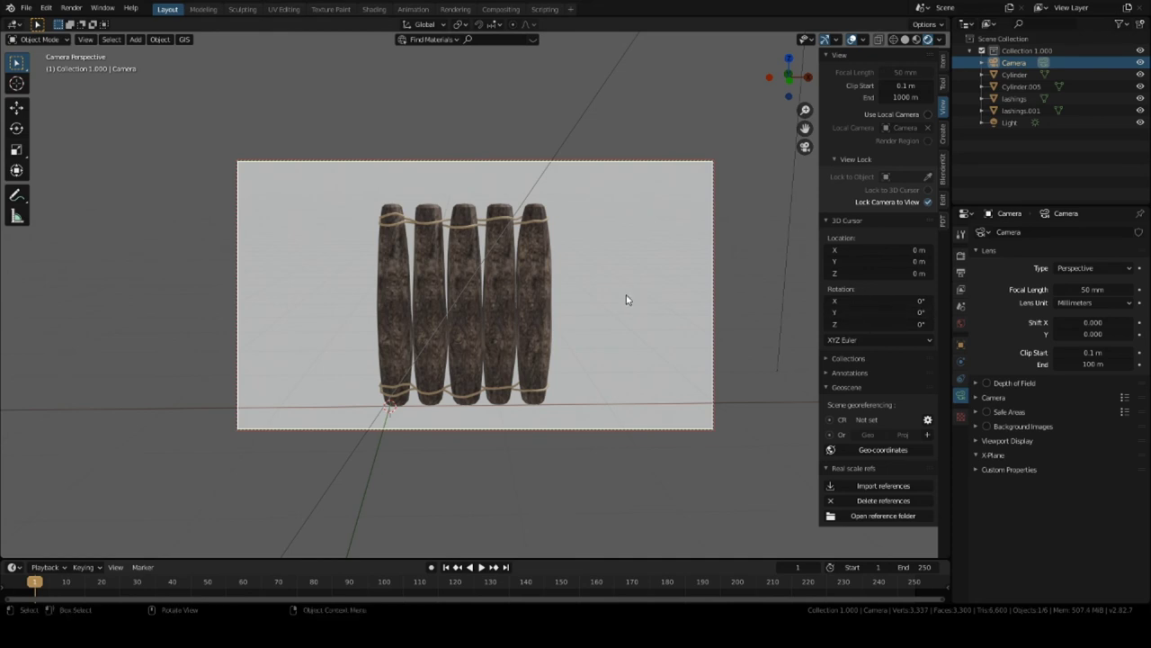
middle_click_drag(627, 300, 547, 290)
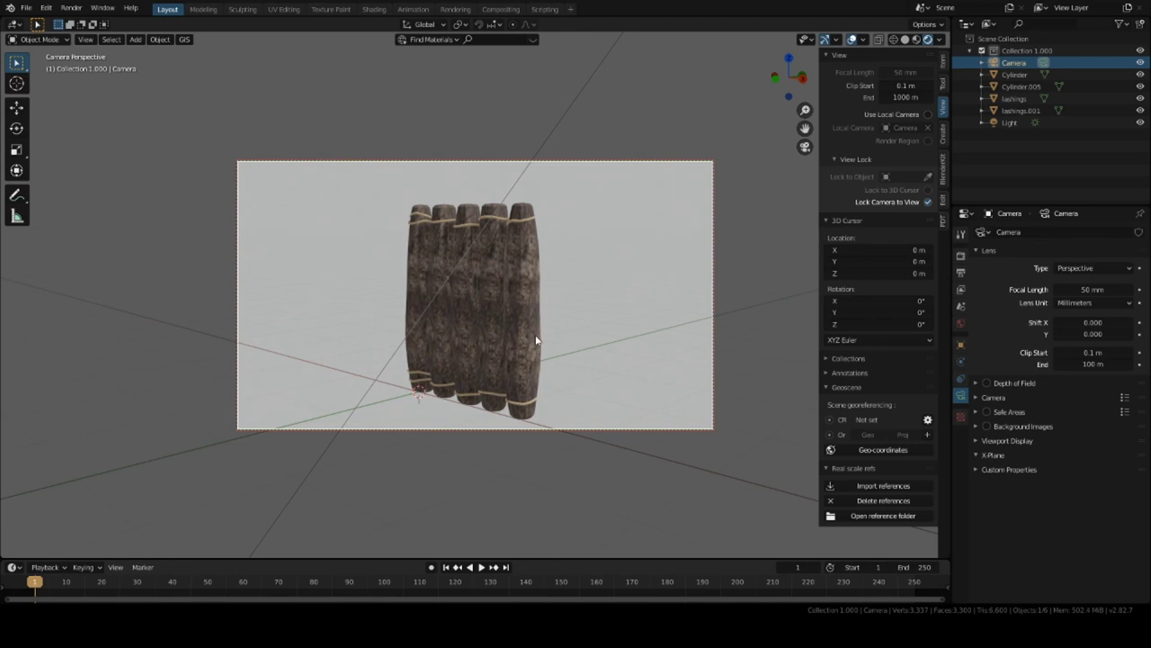
middle_click_drag(536, 340, 534, 327)
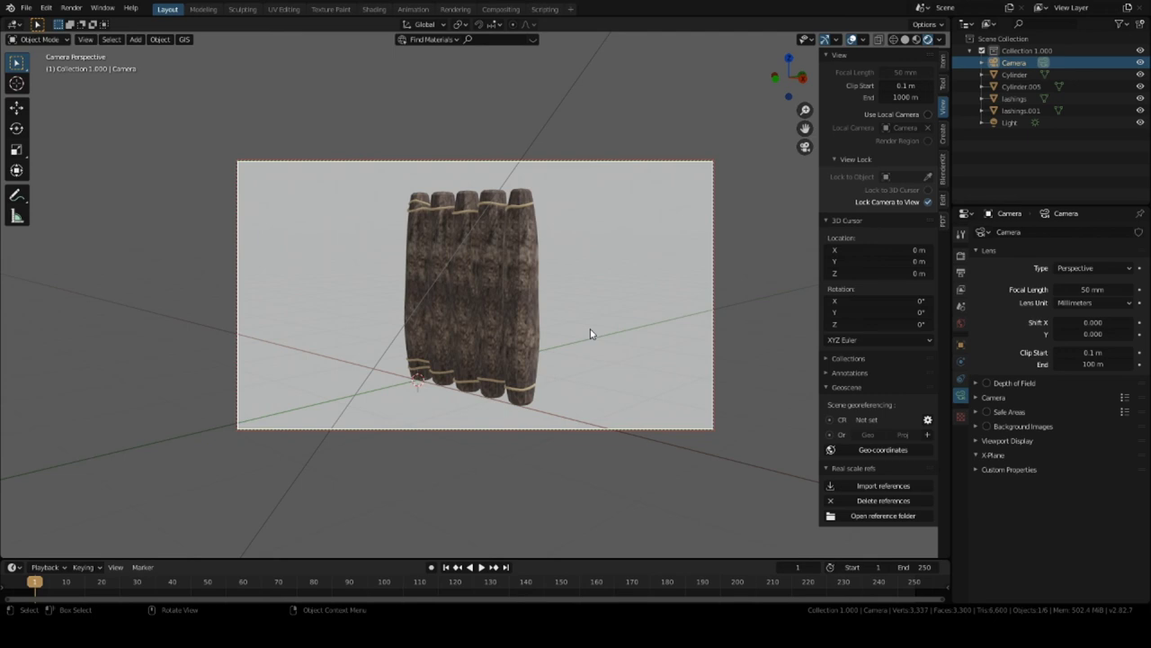
Try a few orbited camera poses, undoing back to the closer framing.
mouse_move(528, 290)
middle_mouse_down()
mouse_move(557, 286)
mouse_move(543, 285)
middle_mouse_up()
key("ctrl+z")
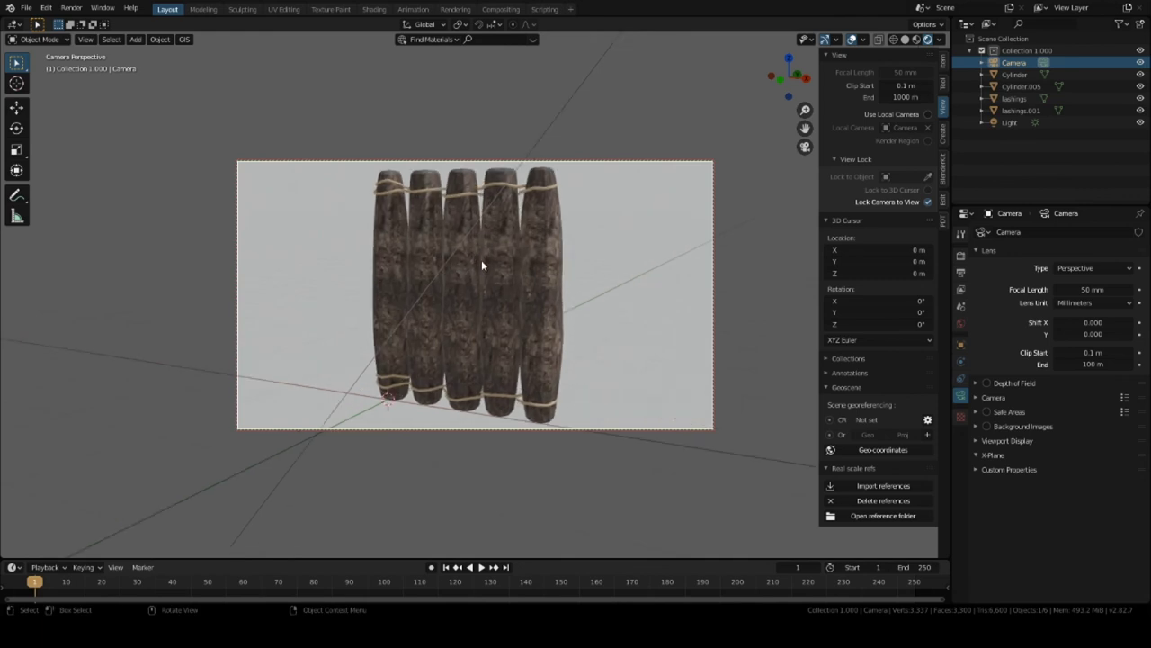
key("ctrl+shift+z")
middle_click_drag(504, 257, 537, 267)
key("ctrl+z")
key("ctrl+z")
key("ctrl+z")
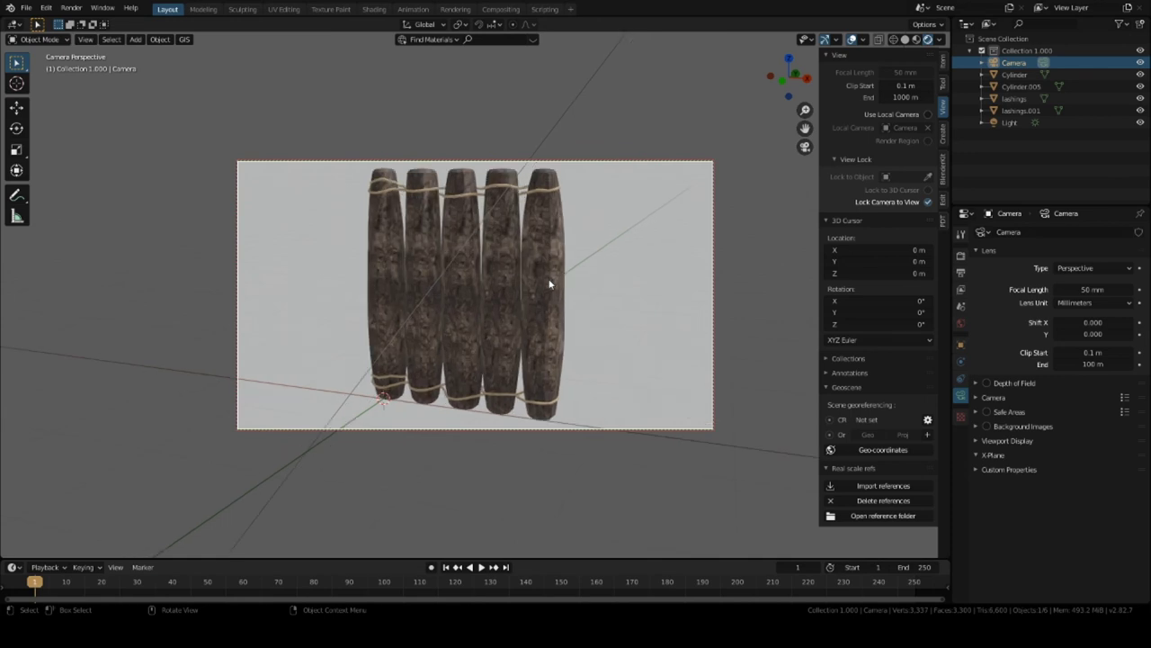
key("ctrl+z")
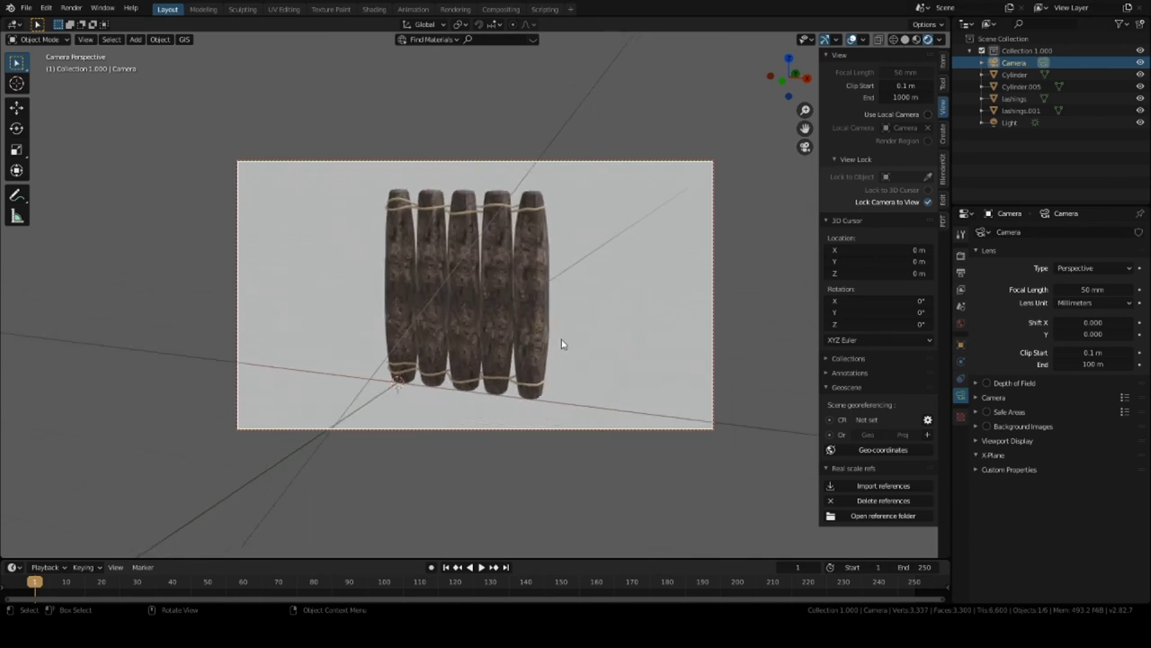
Orbit and zoom the camera until the logs face it straight-on, both lashings centred.
middle_click_drag(602, 290, 516, 292)
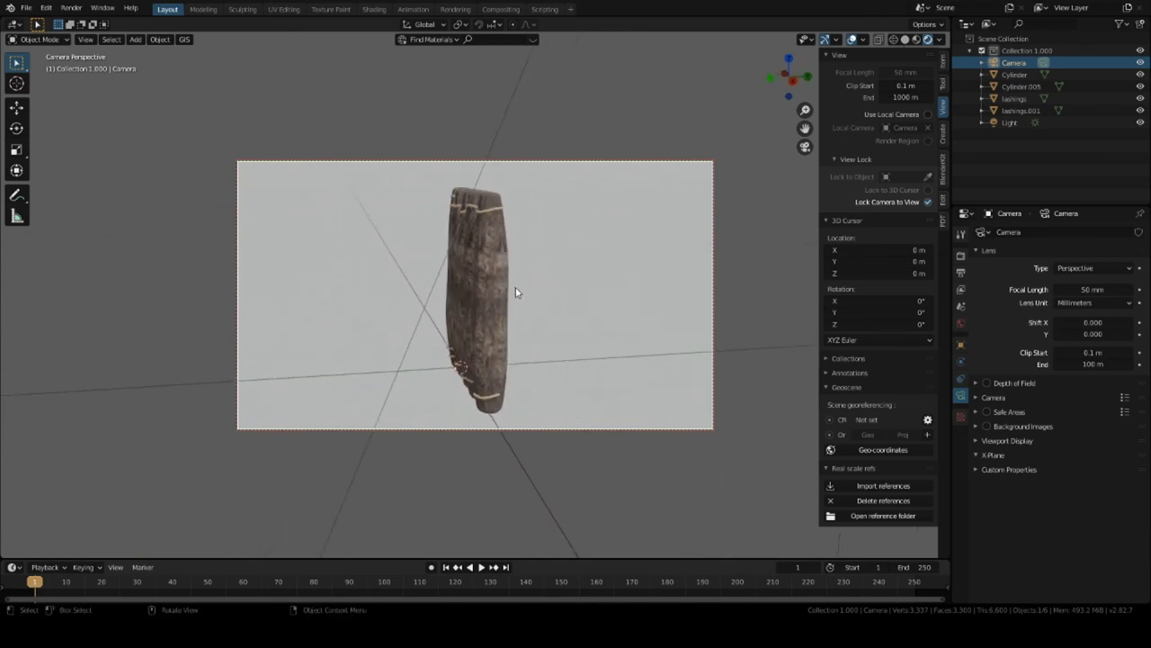
middle_click_drag(516, 292, 568, 303)
scroll(565, 300, "up", 4)
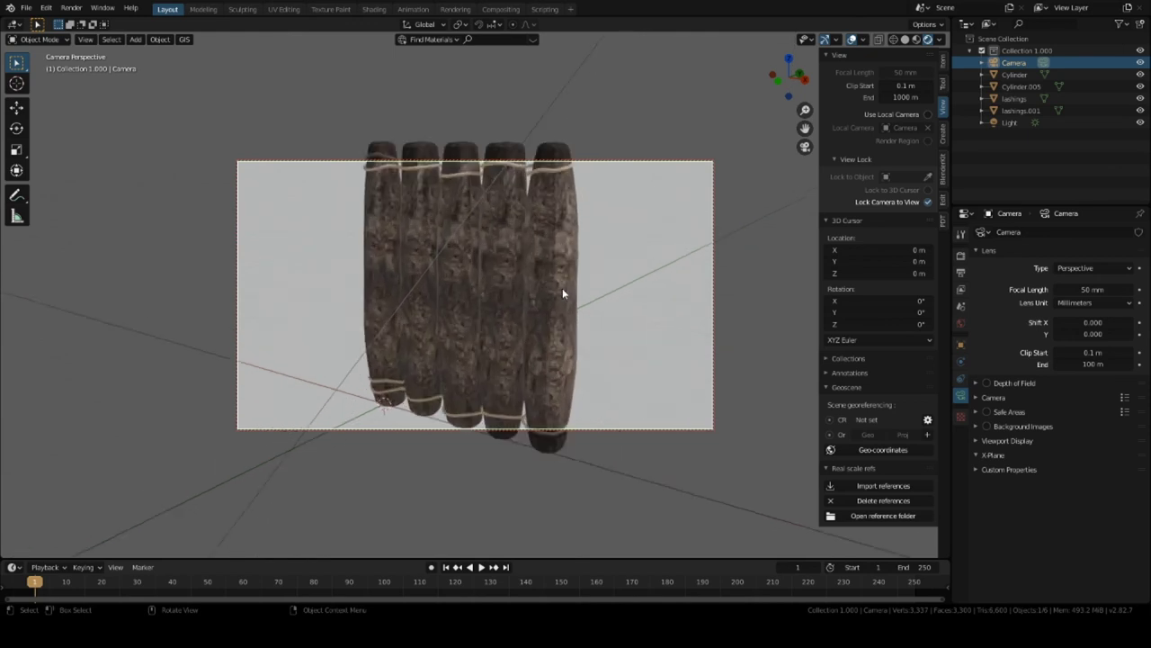
scroll(563, 290, "down", 3)
middle_click_drag(566, 300, 591, 288)
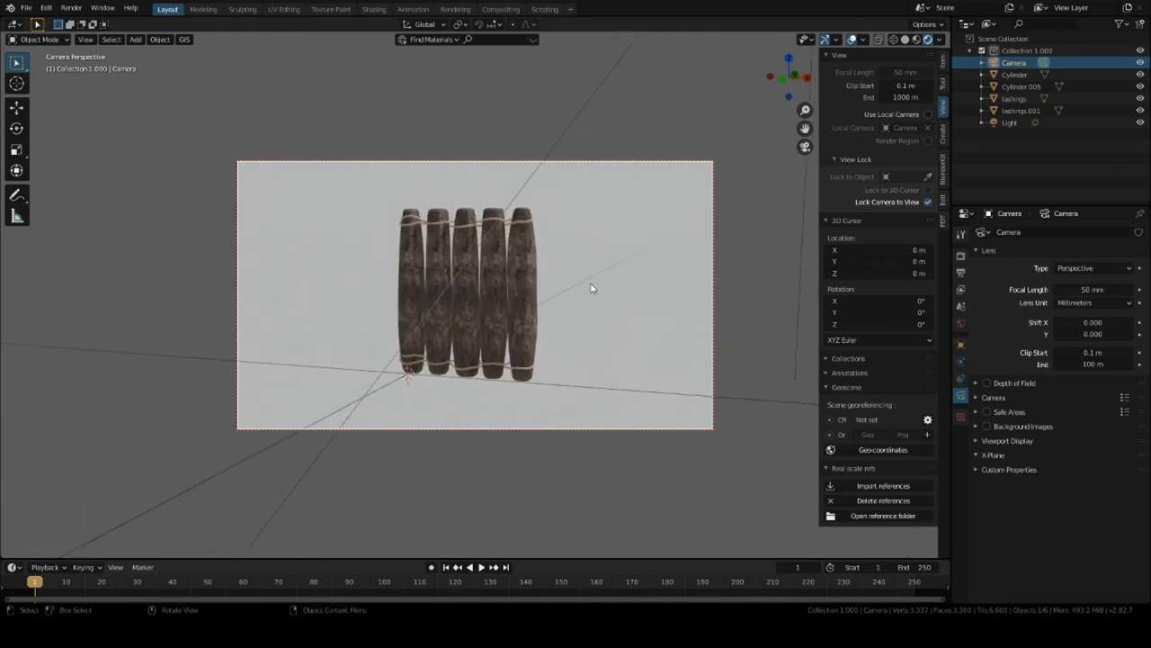